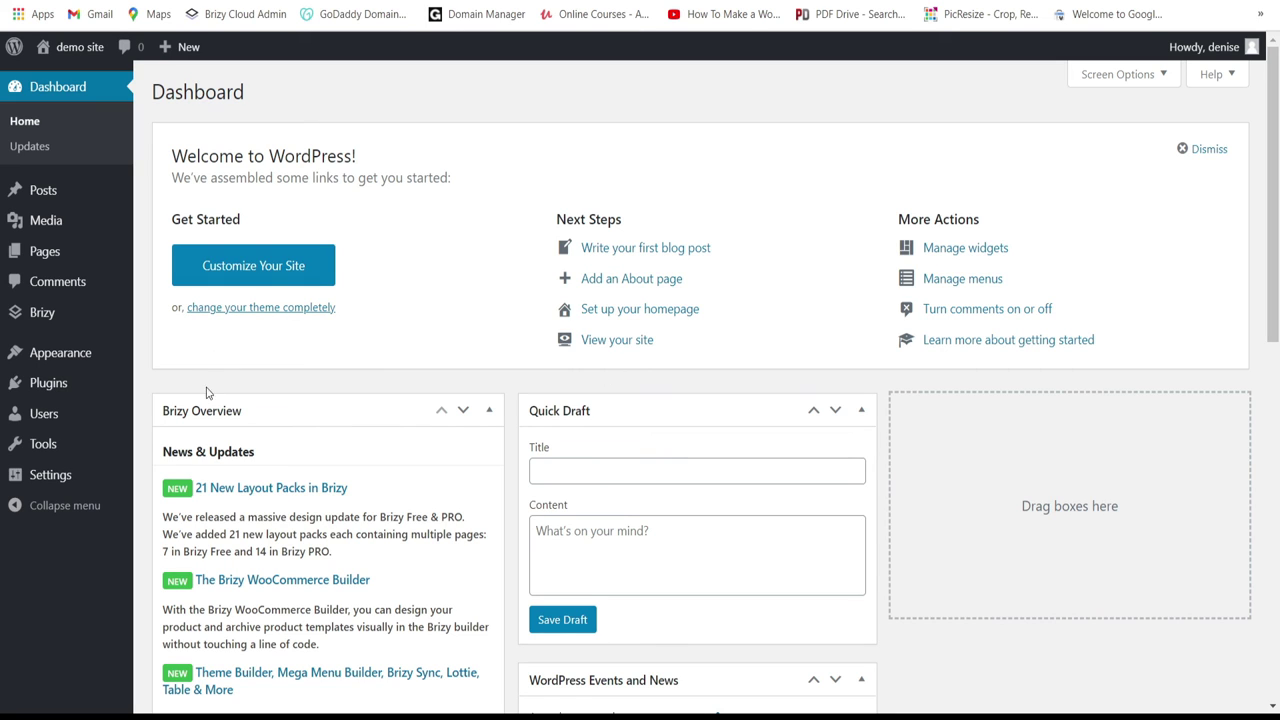
Step: Upload the dark wine glass photo and the bread dough photo to the Media Library, then close the upload area
{"action": "mouse_move", "coordinate": [54, 232]}
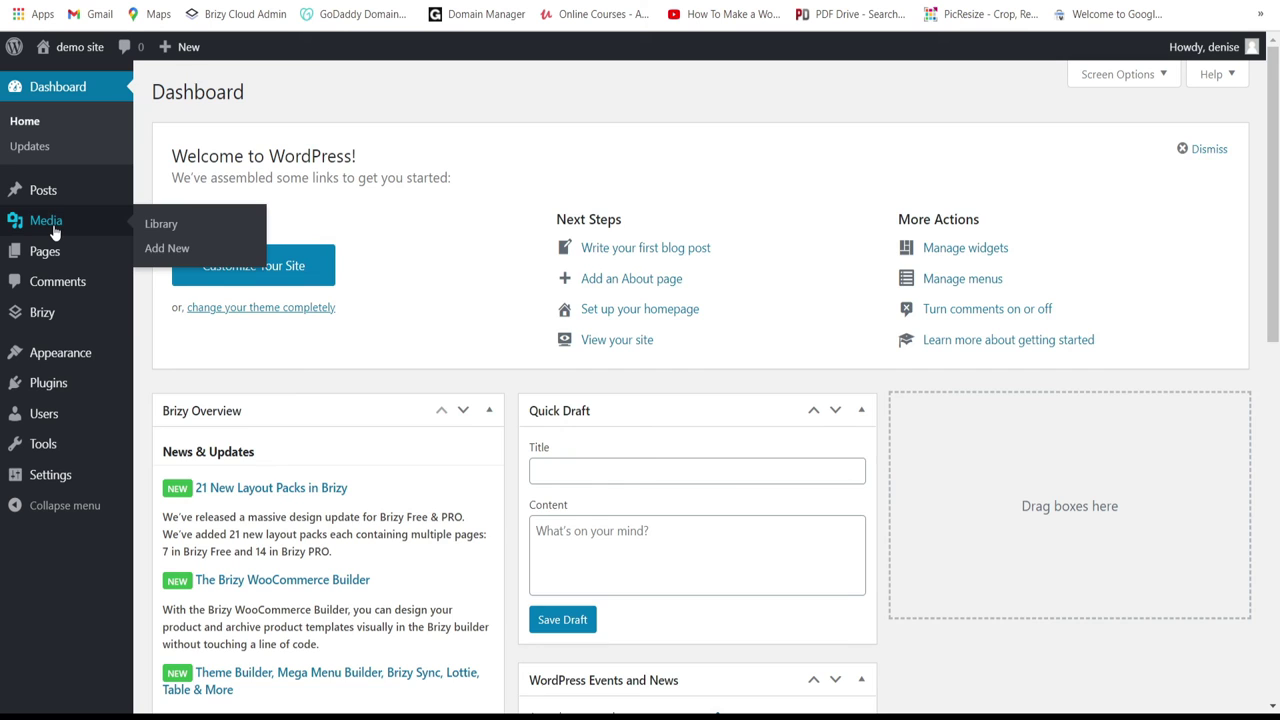
{"action": "left_click", "coordinate": [54, 230]}
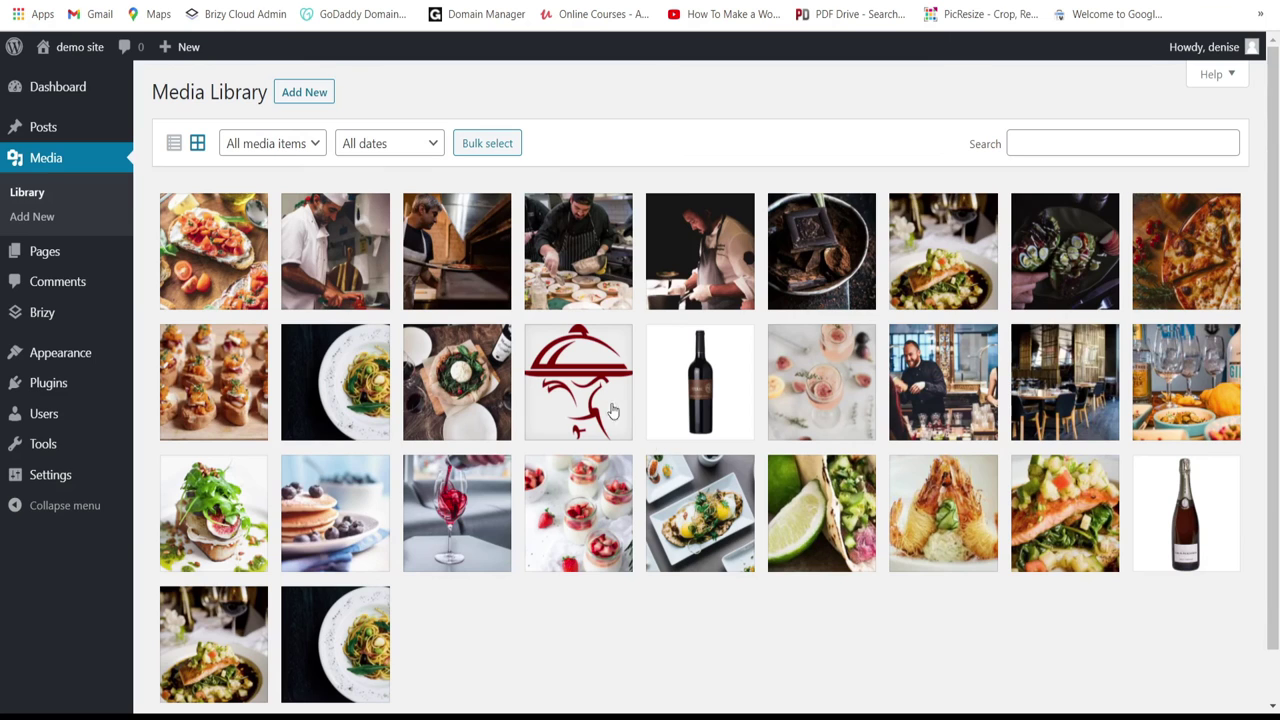
{"action": "left_click", "coordinate": [303, 95]}
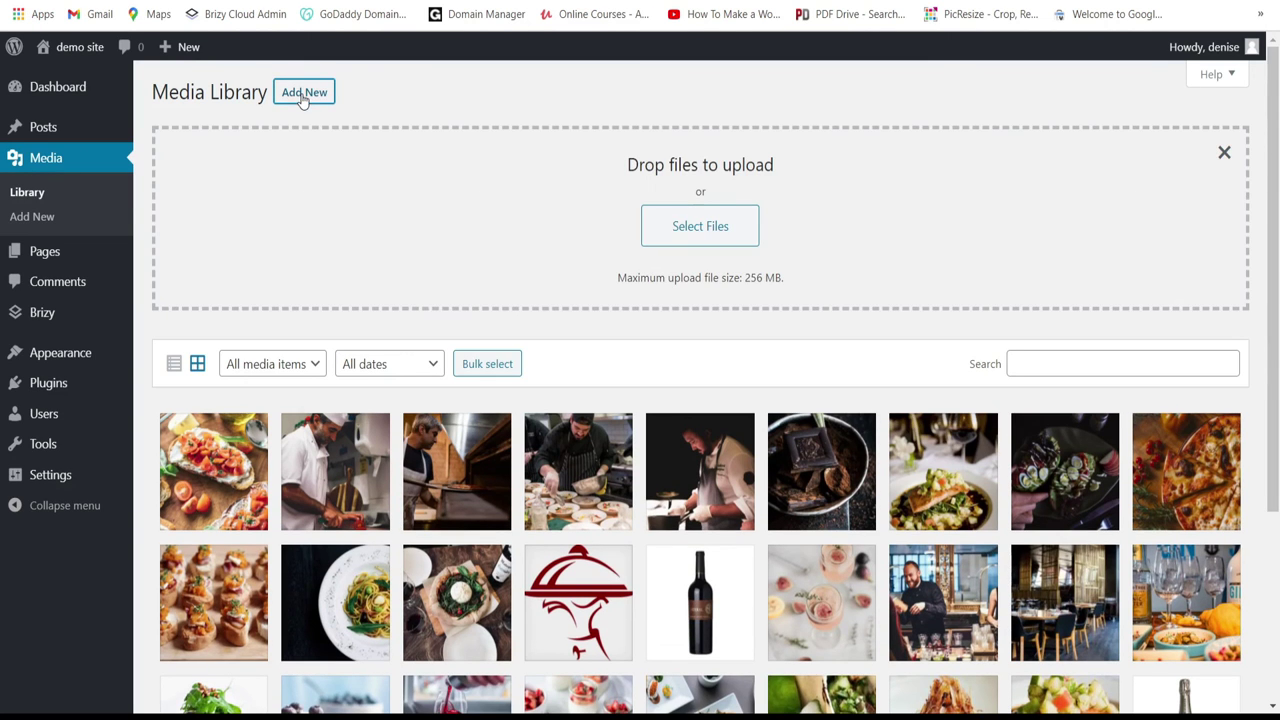
{"action": "left_click", "coordinate": [703, 228]}
{"action": "left_click", "coordinate": [843, 690]}
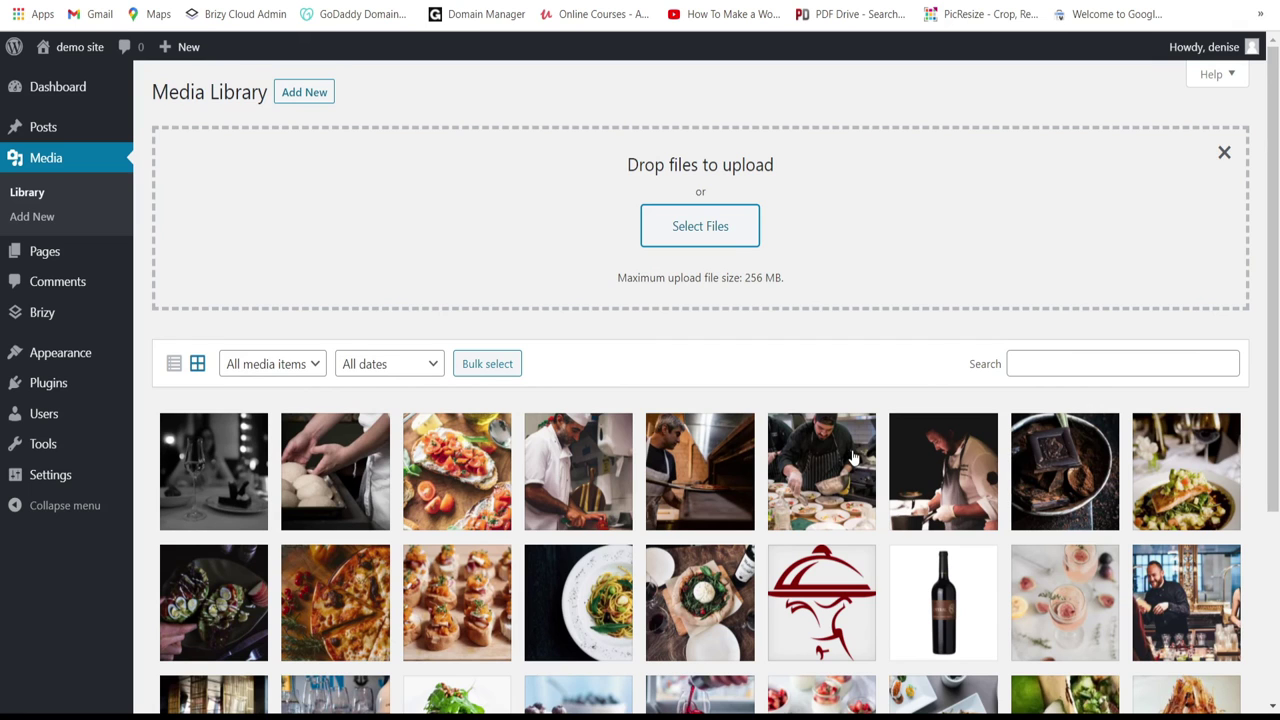
{"action": "scroll", "coordinate": [853, 457], "scroll_direction": "down", "scroll_amount": 3}
{"action": "scroll", "coordinate": [853, 457], "scroll_direction": "up", "scroll_amount": 3}
{"action": "left_click", "coordinate": [1224, 152]}
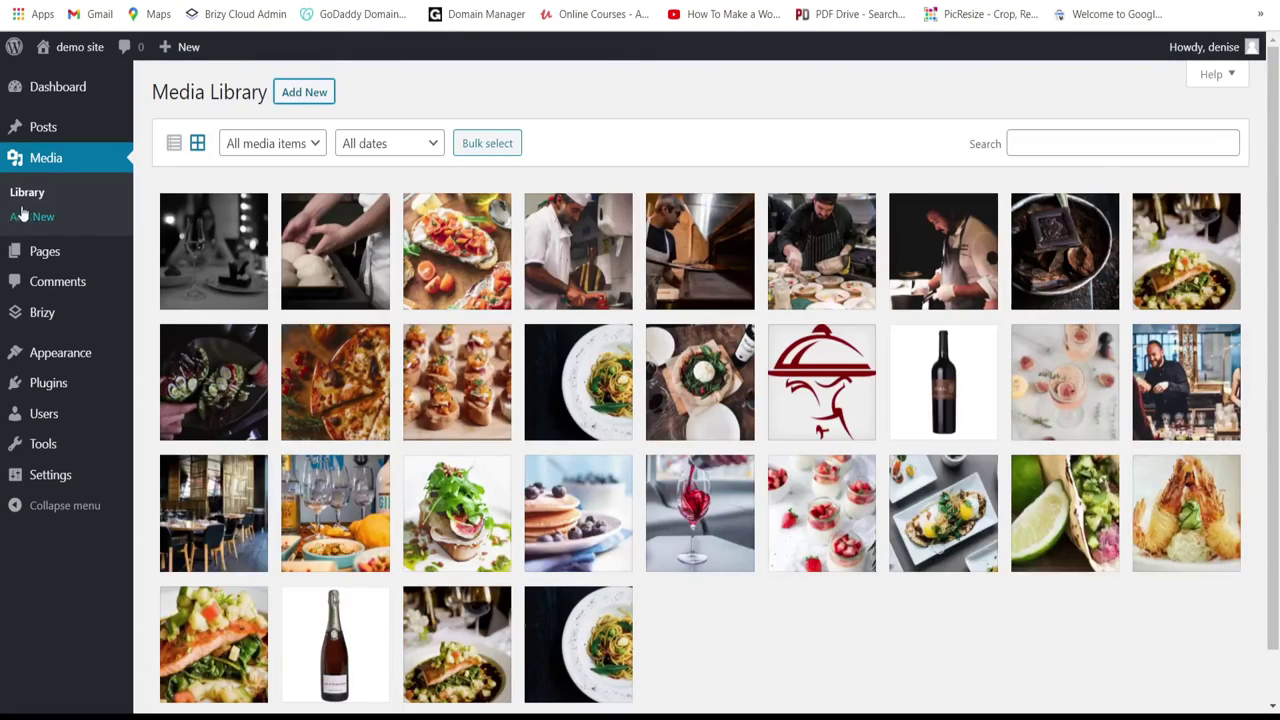
Step: Create a new post titled "Vivamus eros ligula, condimentum sed ipsum vitae," with a lorem ipsum paragraph as its body
{"action": "mouse_move", "coordinate": [46, 485]}
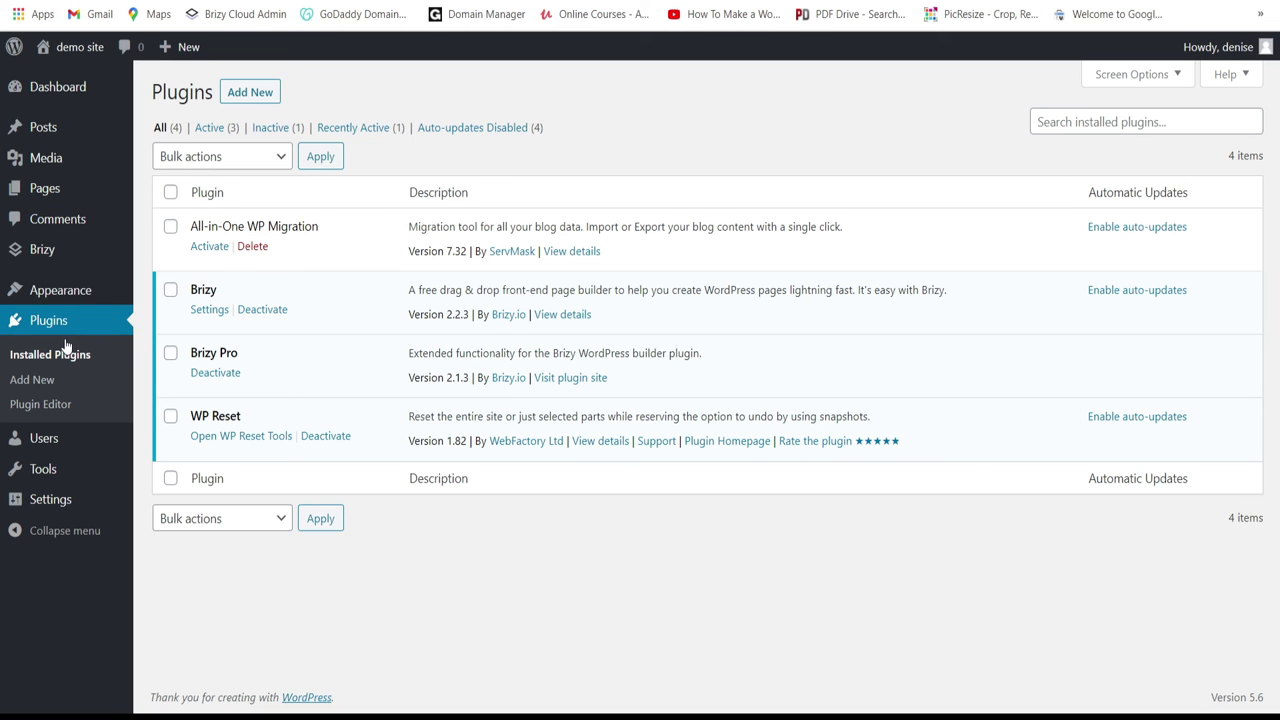
{"action": "mouse_move", "coordinate": [66, 135]}
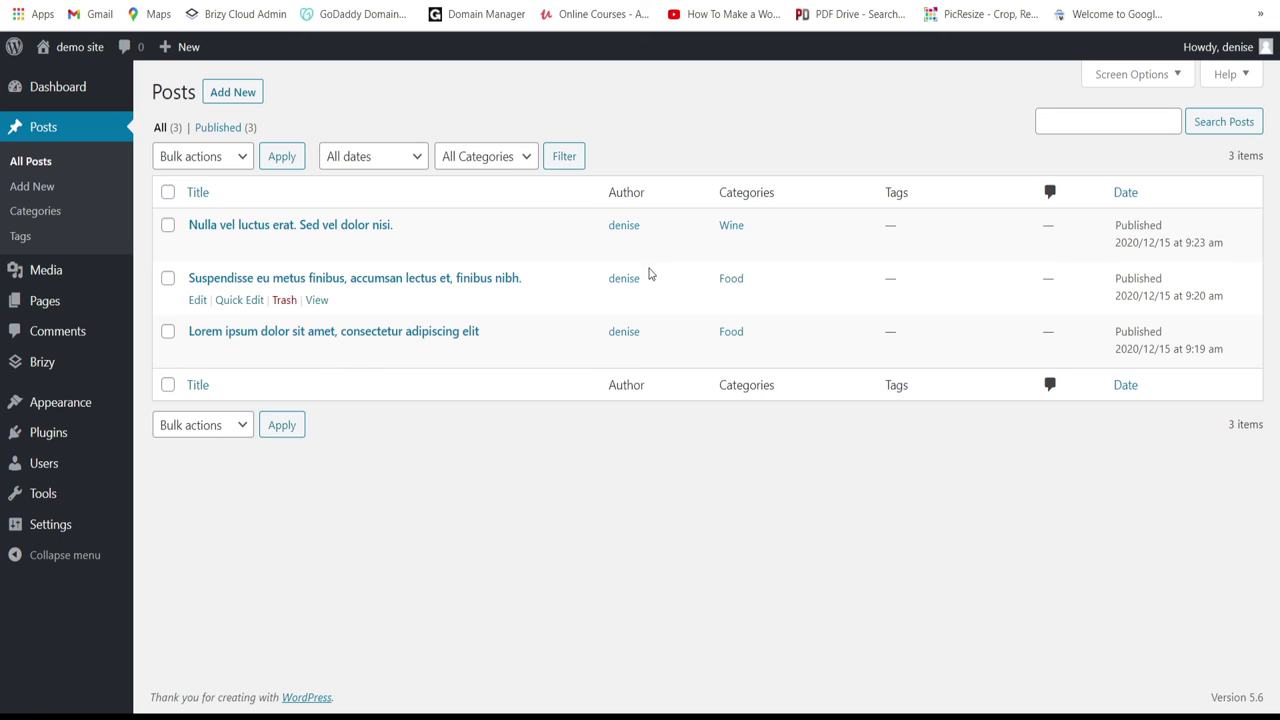
{"action": "left_click", "coordinate": [233, 93]}
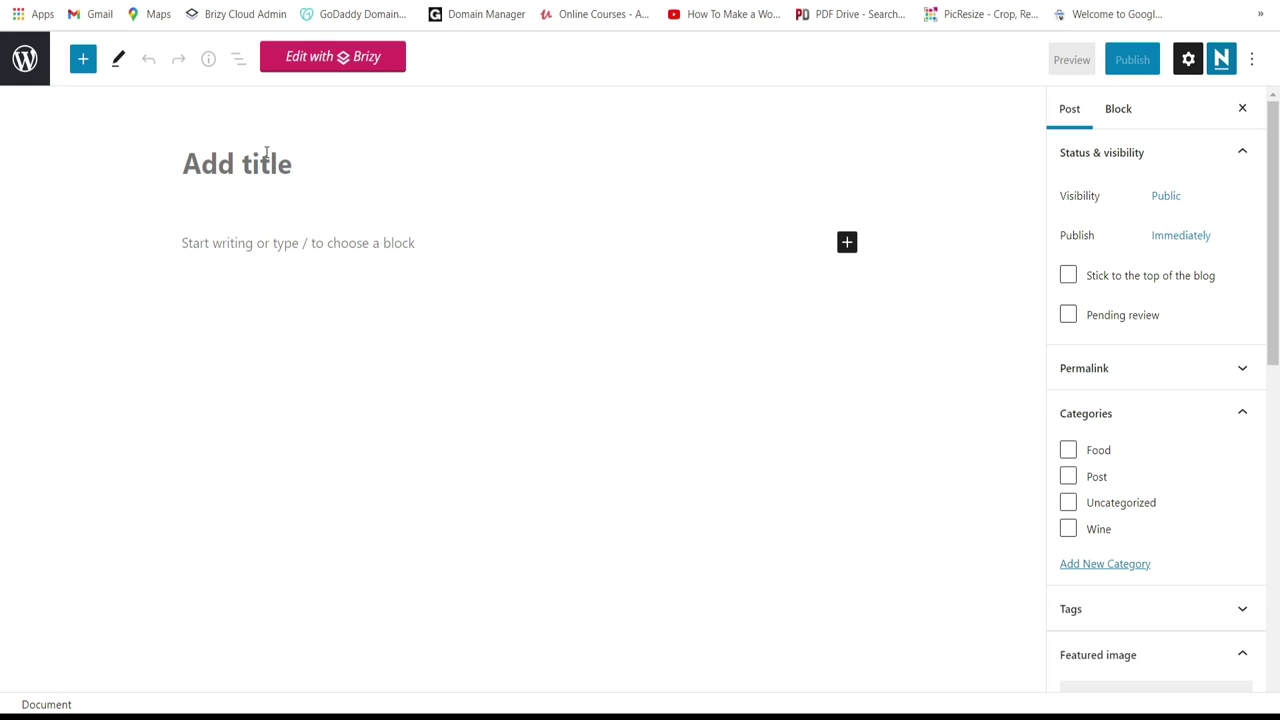
{"action": "type", "text": "Vivamus eros ligula, condimentum sed ipsum vitae,"}
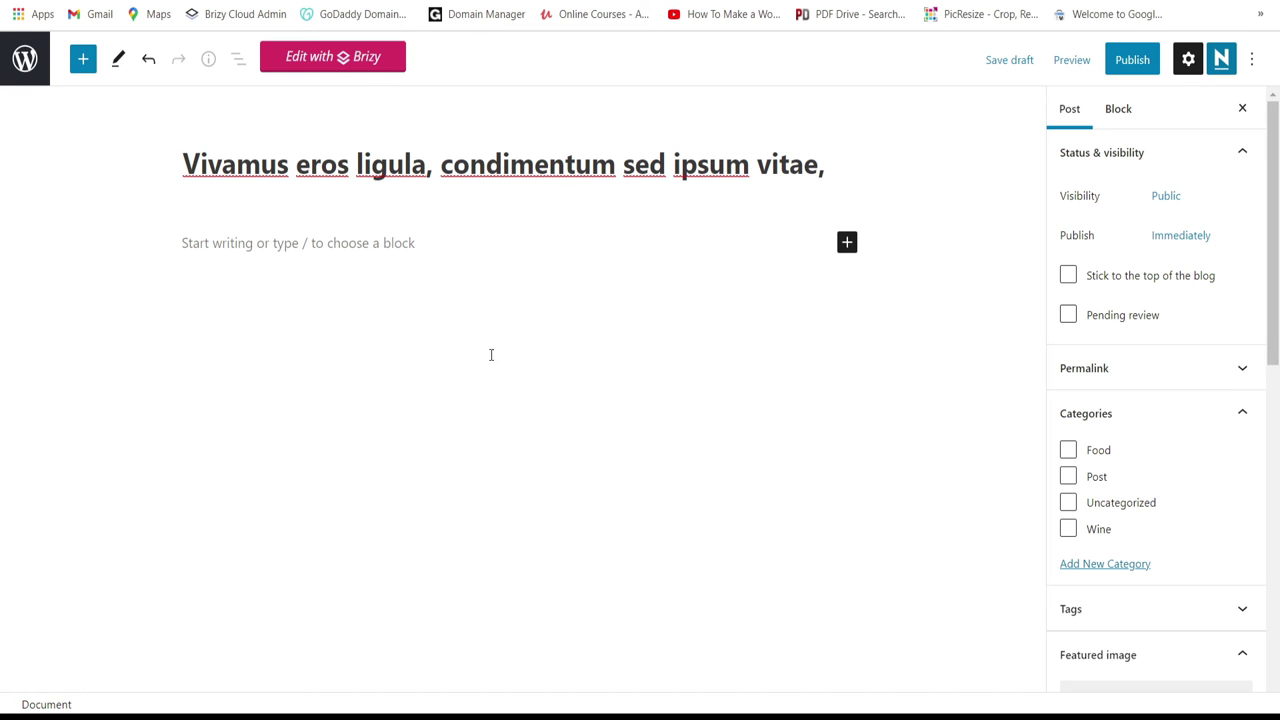
{"action": "left_click", "coordinate": [334, 240]}
{"action": "type", "text": "Lorem ipsum dolor sit amet, consectetur adipiscing elit. Ut ex purus, sodales quis bibendum et, aliquam nec urna. Vivamus facilisis laoreet odio, non sollicitudin nunc pretium ut. Aliquam id dolor et metus ultricies gravida. Fusce eget tellus et nunc feugiat interdum. Nam vel lectus sagittis, sodales sapien eget, viverra leo. Curabitur viverra dolor vel libero condimentum, sed mattis magna porta. Nullam volutpat dictum risus, faucibus vehicula libero condimentum in. Quisque ut ipsum et tellus laoreet ultrices. Nam maximus mattis nulla rutrum tincidunt. In eget malesuada ex. Vivamus eros ligula, condimentum sed ipsum vitae, tincidunt pellentesque magna. Nullam faucibus venenatis ligula sit amet consectetur."}
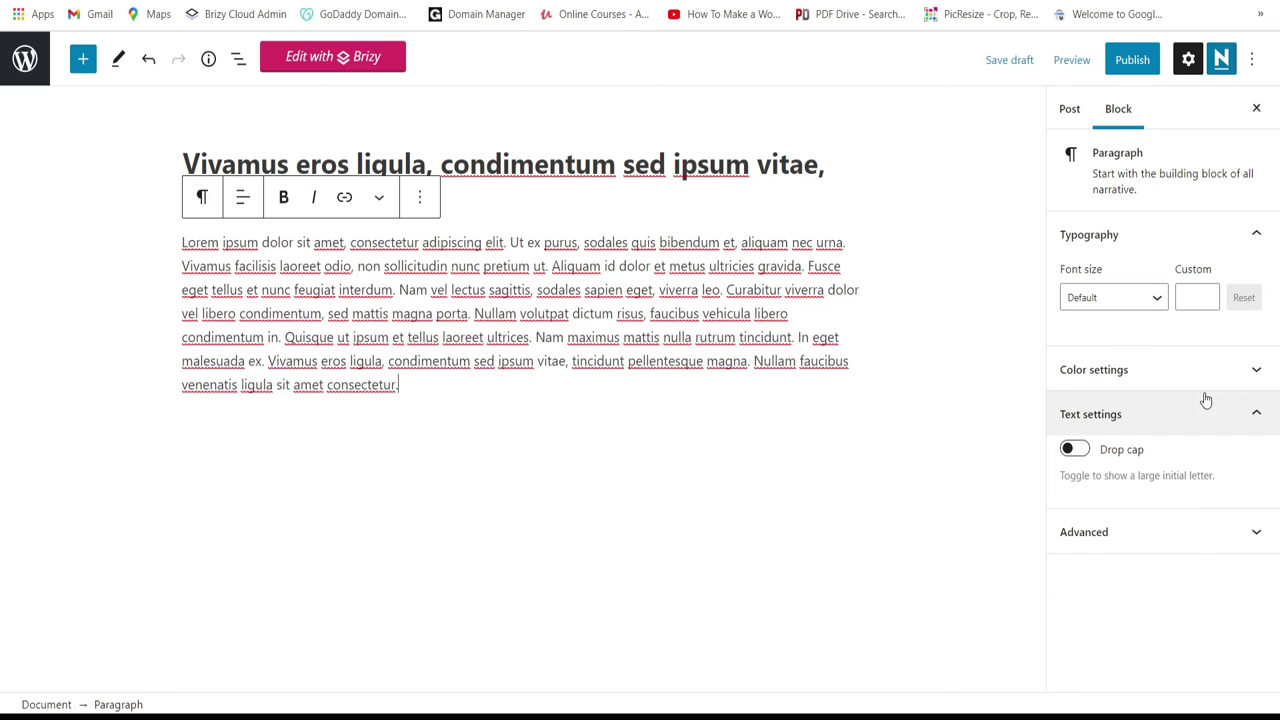
Step: Assign the post to the Wine category and upload dynamic-duo.png as its featured image
{"action": "left_click", "coordinate": [1072, 112]}
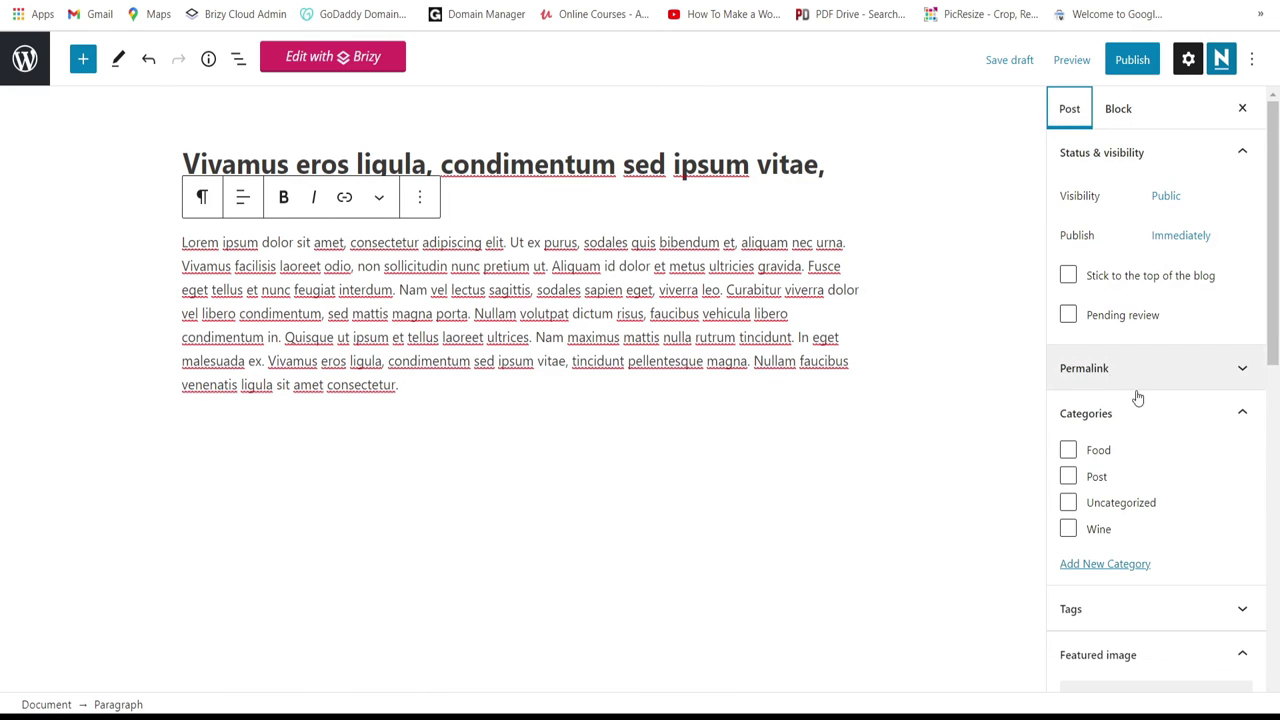
{"action": "left_click", "coordinate": [1068, 530]}
{"action": "scroll", "coordinate": [1149, 510], "scroll_direction": "down", "scroll_amount": 1}
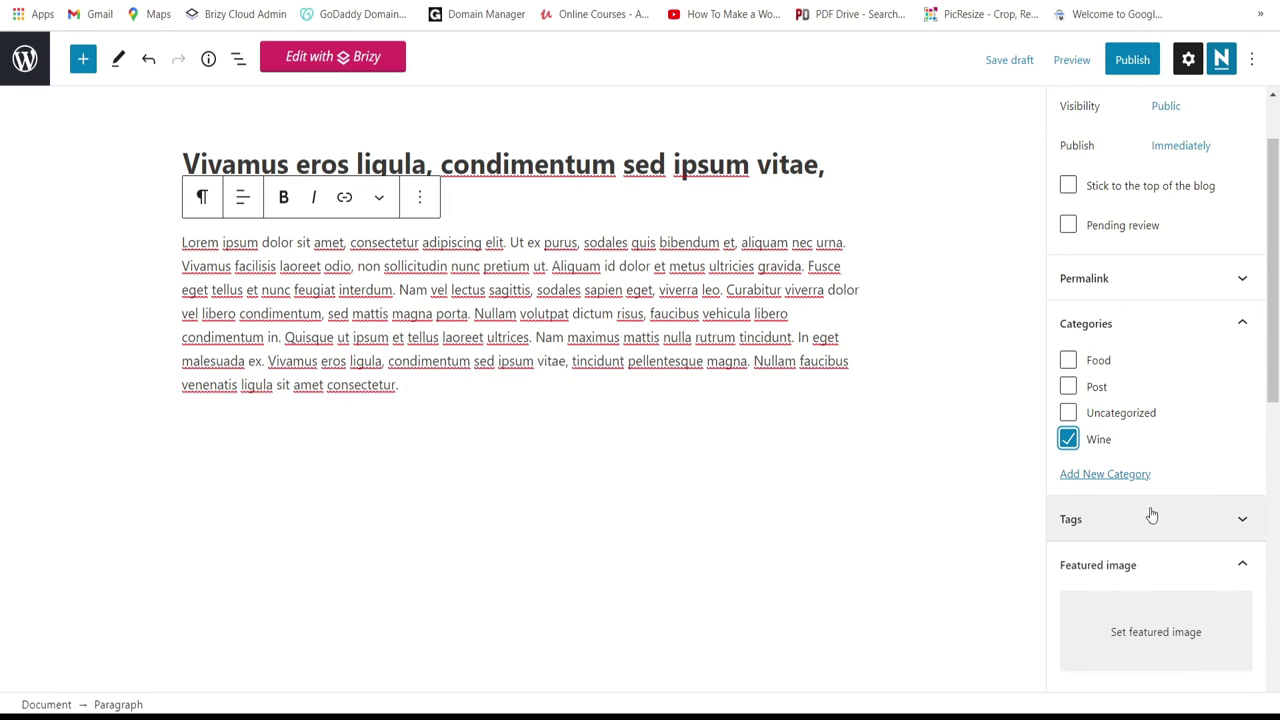
{"action": "scroll", "coordinate": [1150, 515], "scroll_direction": "down", "scroll_amount": 2}
{"action": "left_click", "coordinate": [1146, 466]}
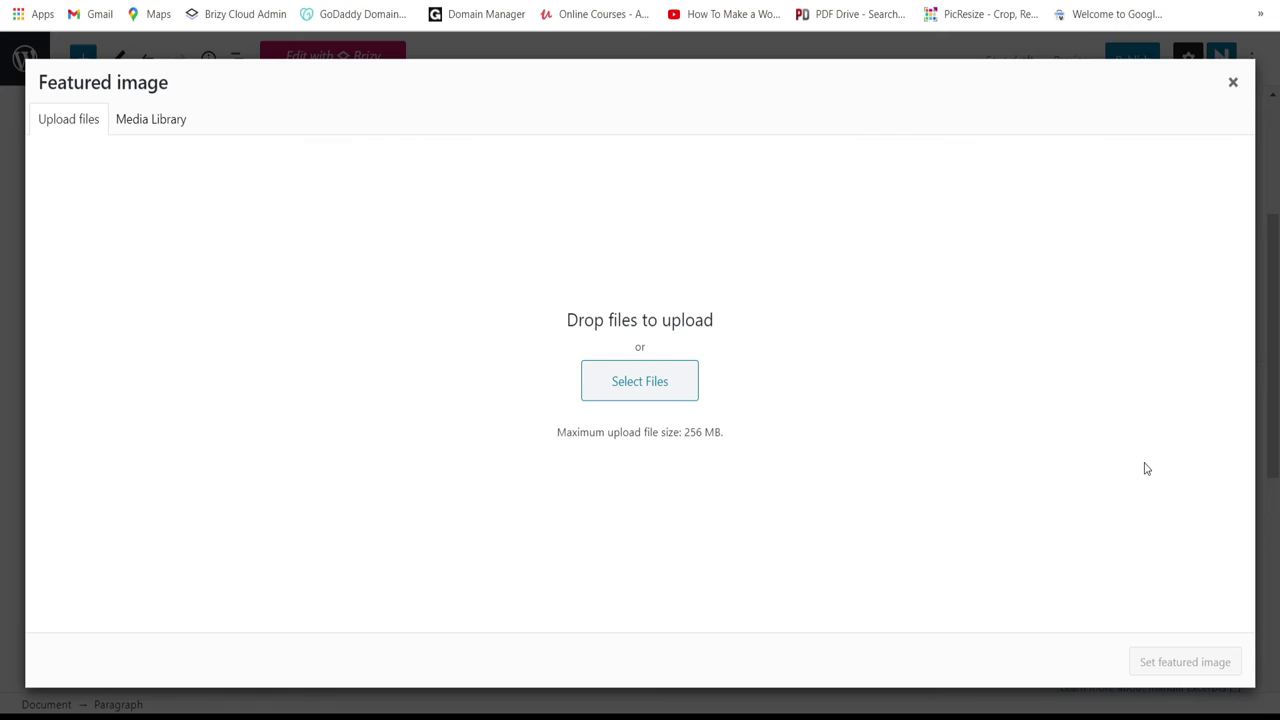
{"action": "left_click", "coordinate": [160, 123]}
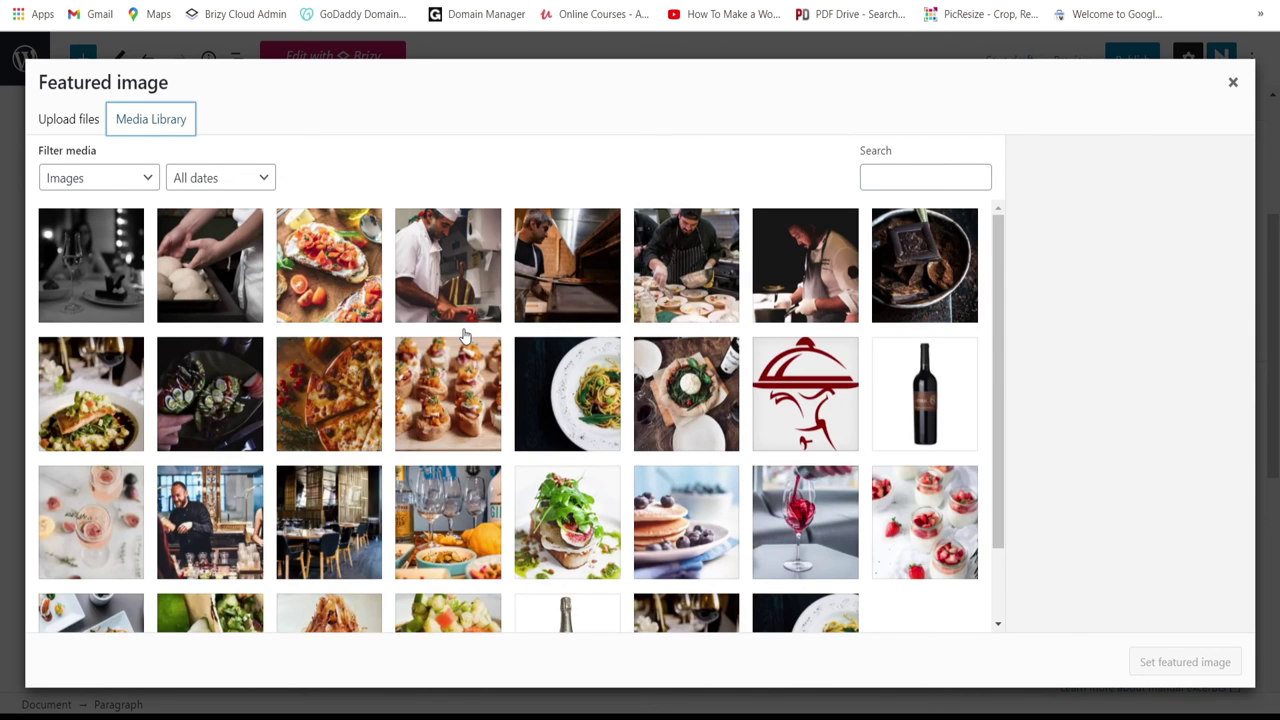
{"action": "scroll", "coordinate": [743, 380], "scroll_direction": "down", "scroll_amount": 2}
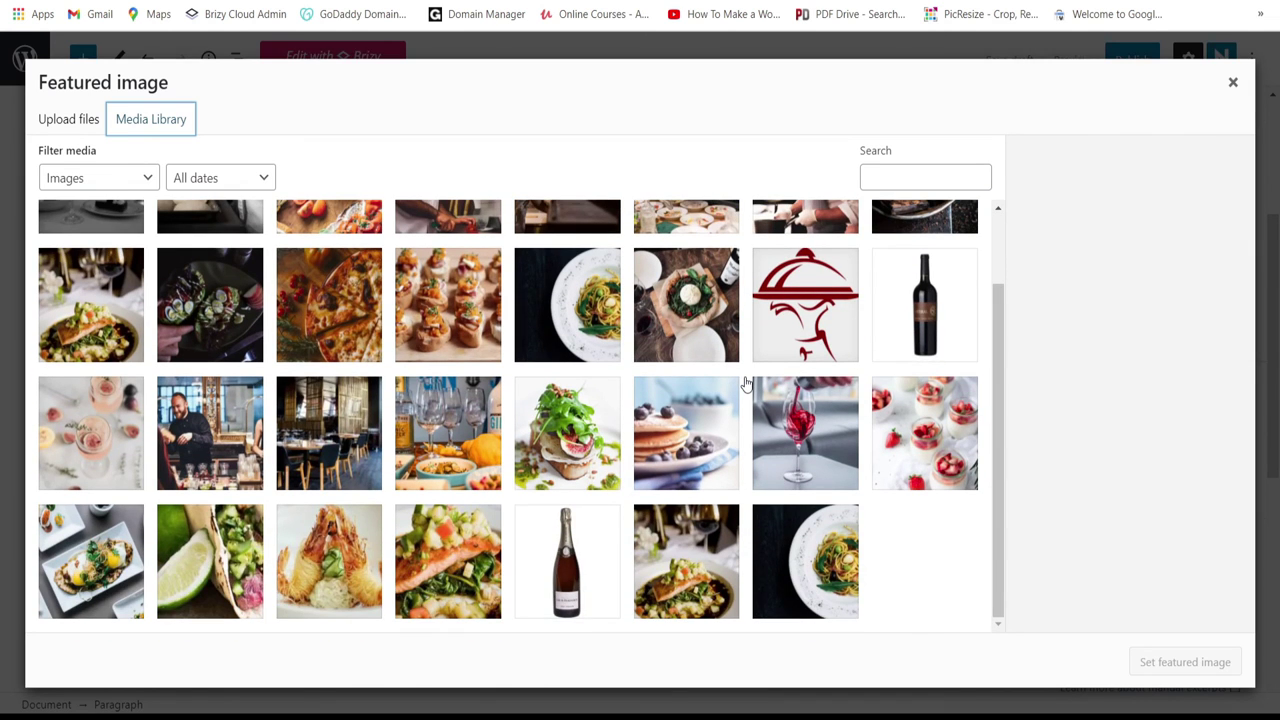
{"action": "scroll", "coordinate": [743, 380], "scroll_direction": "up", "scroll_amount": 2}
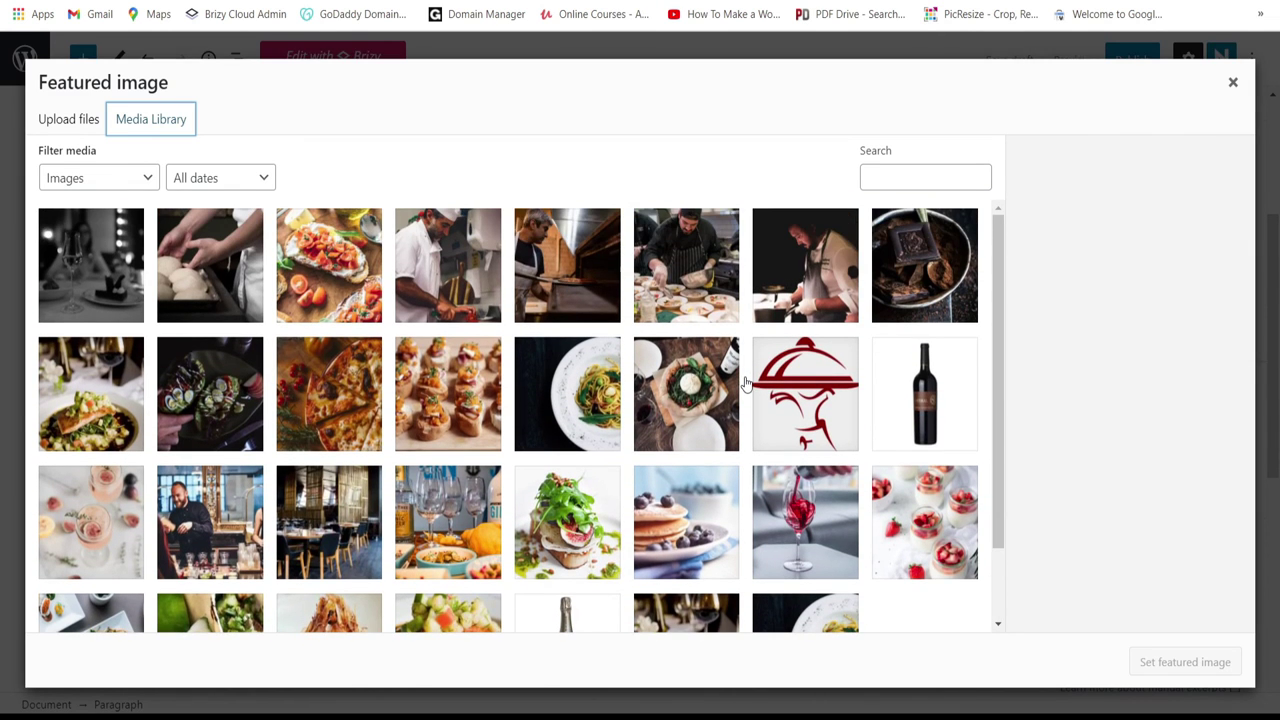
{"action": "scroll", "coordinate": [745, 383], "scroll_direction": "down", "scroll_amount": 2}
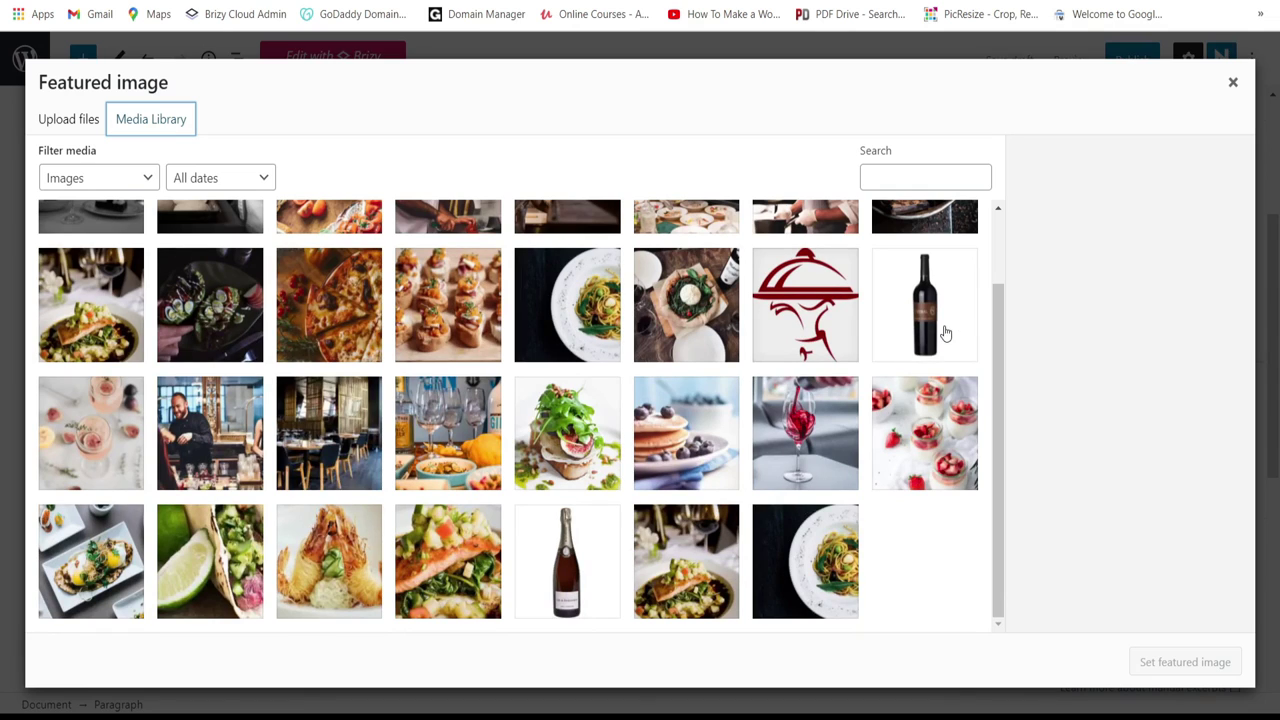
{"action": "left_click", "coordinate": [60, 120]}
{"action": "left_click", "coordinate": [635, 388]}
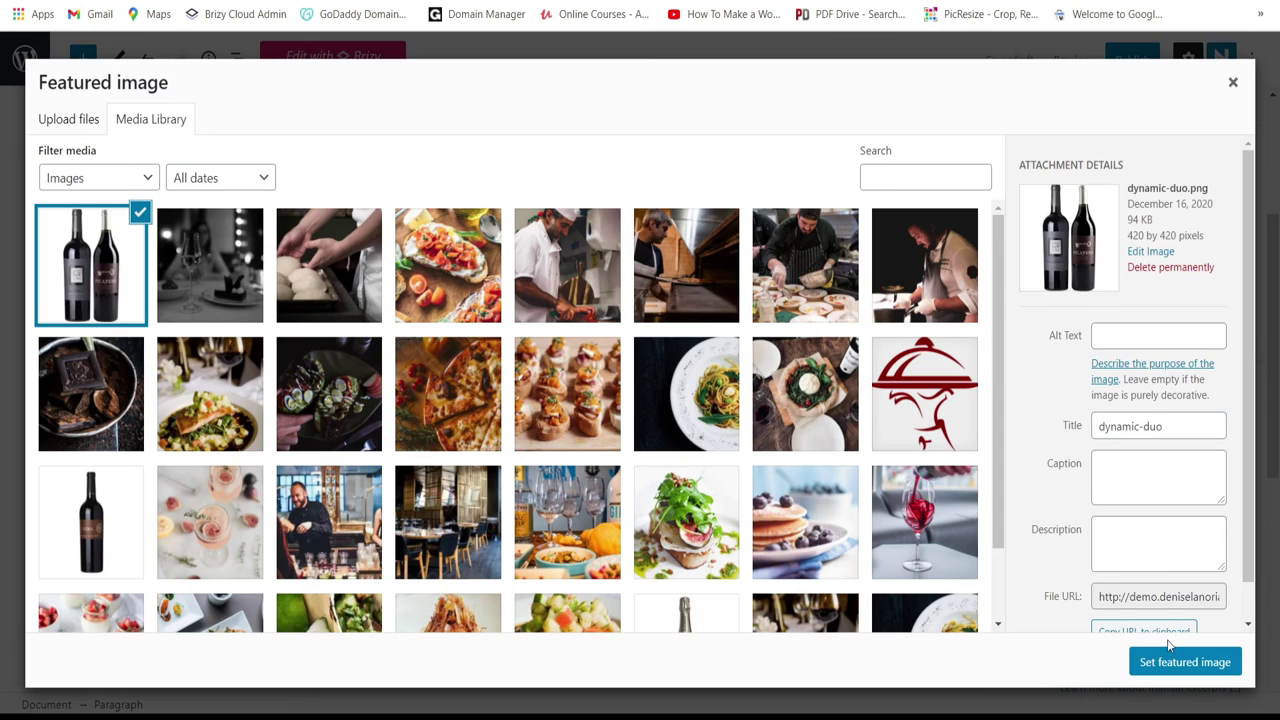
{"action": "left_click", "coordinate": [1188, 664]}
Step: Publish the post immediately with public visibility
{"action": "scroll", "coordinate": [1128, 208], "scroll_direction": "up", "scroll_amount": 3}
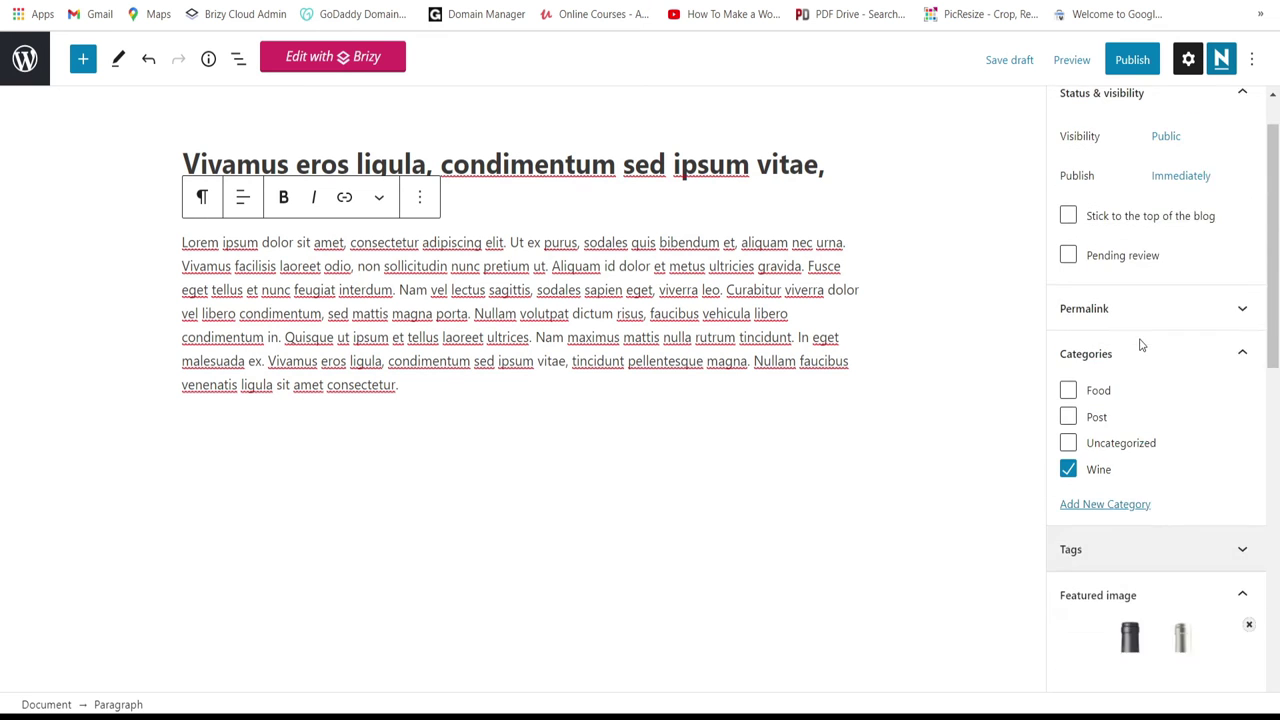
{"action": "left_click", "coordinate": [1128, 70]}
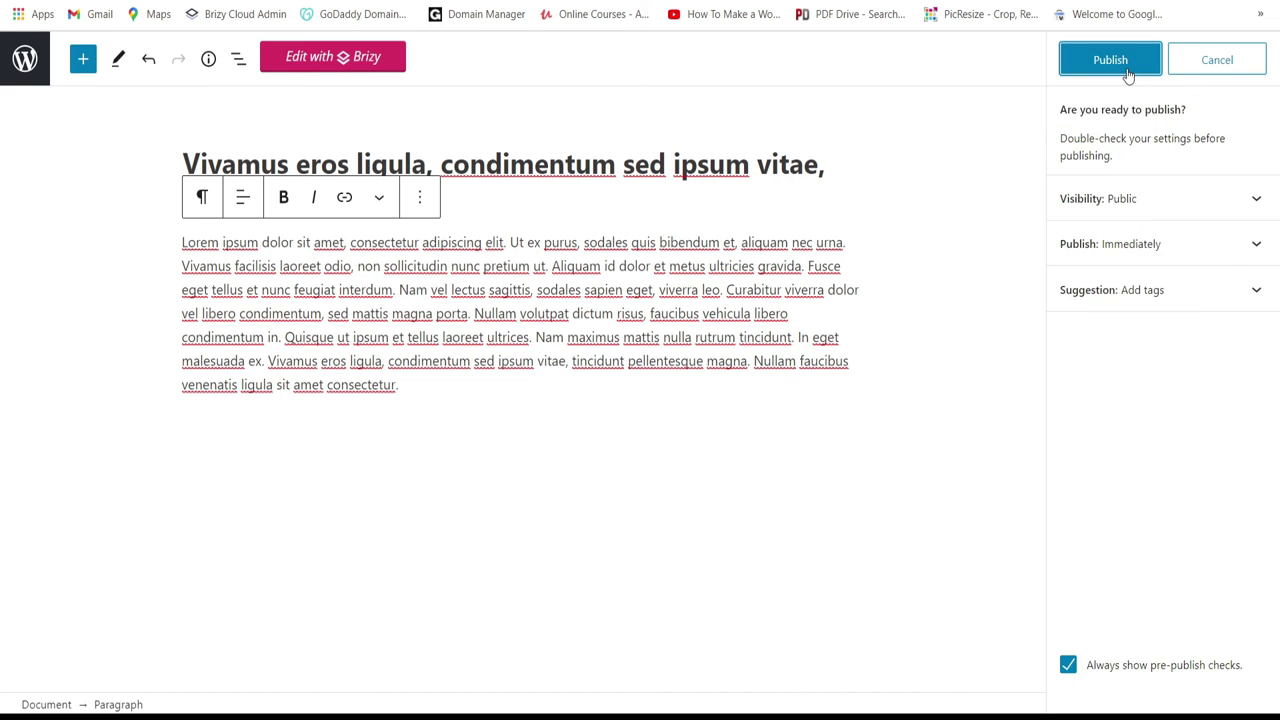
{"action": "left_click", "coordinate": [1127, 72]}
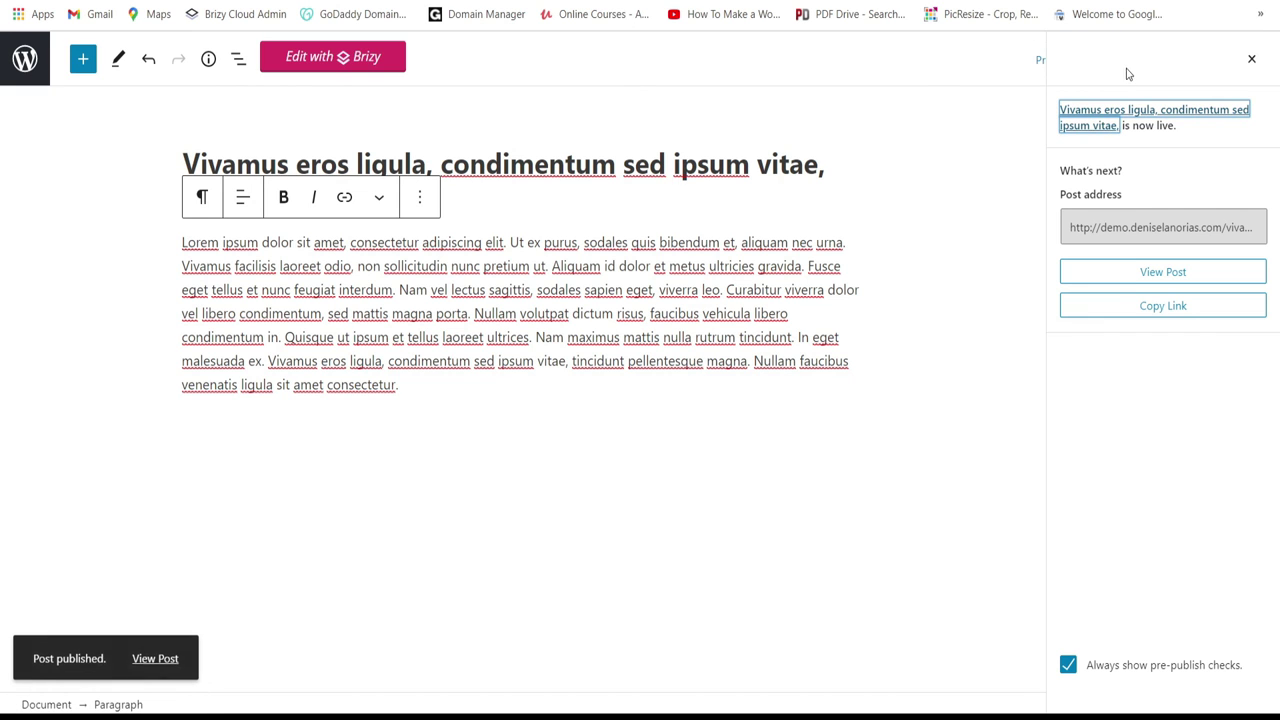
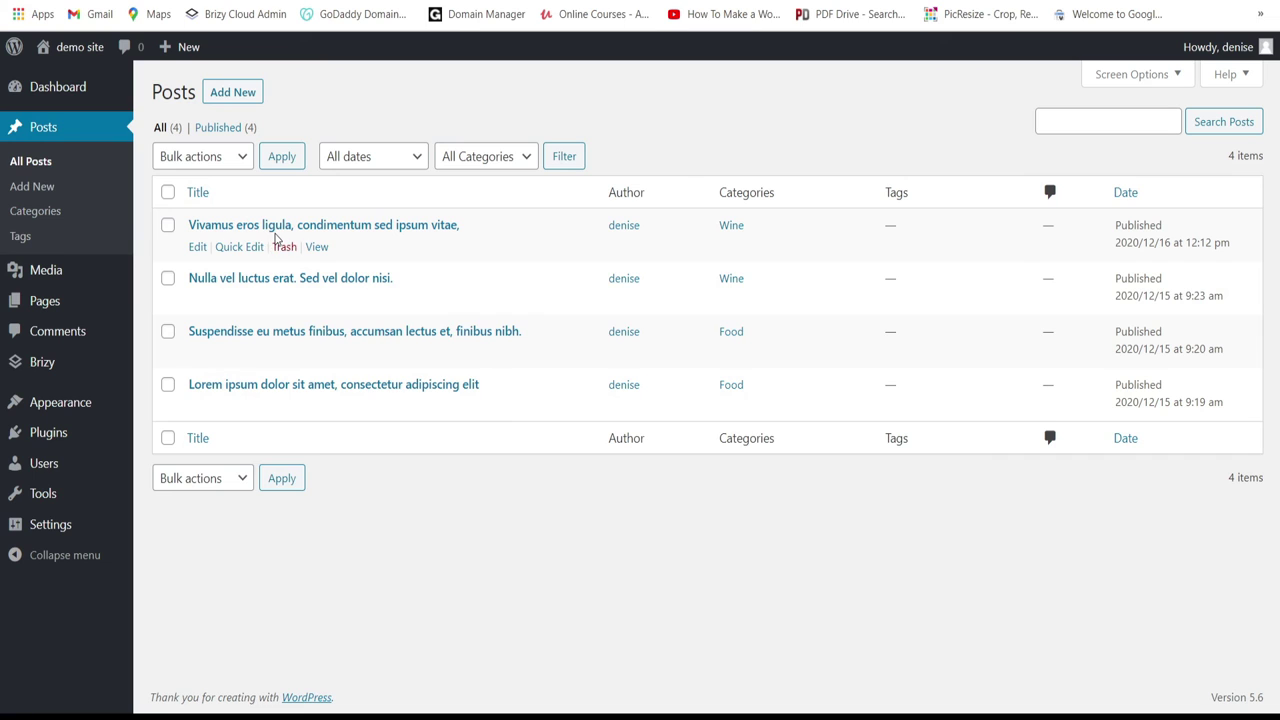
Step: Create and publish a blank page titled Home, then return to the list of pages
{"action": "mouse_move", "coordinate": [301, 398]}
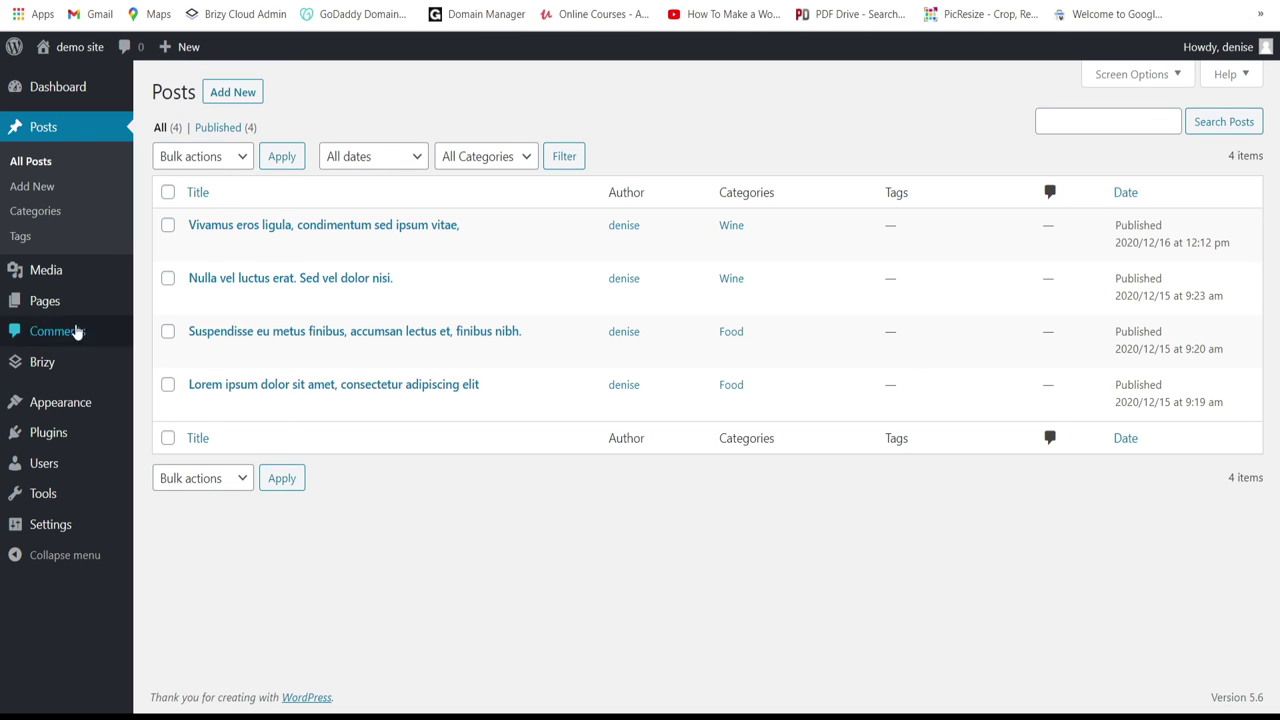
{"action": "mouse_move", "coordinate": [44, 301]}
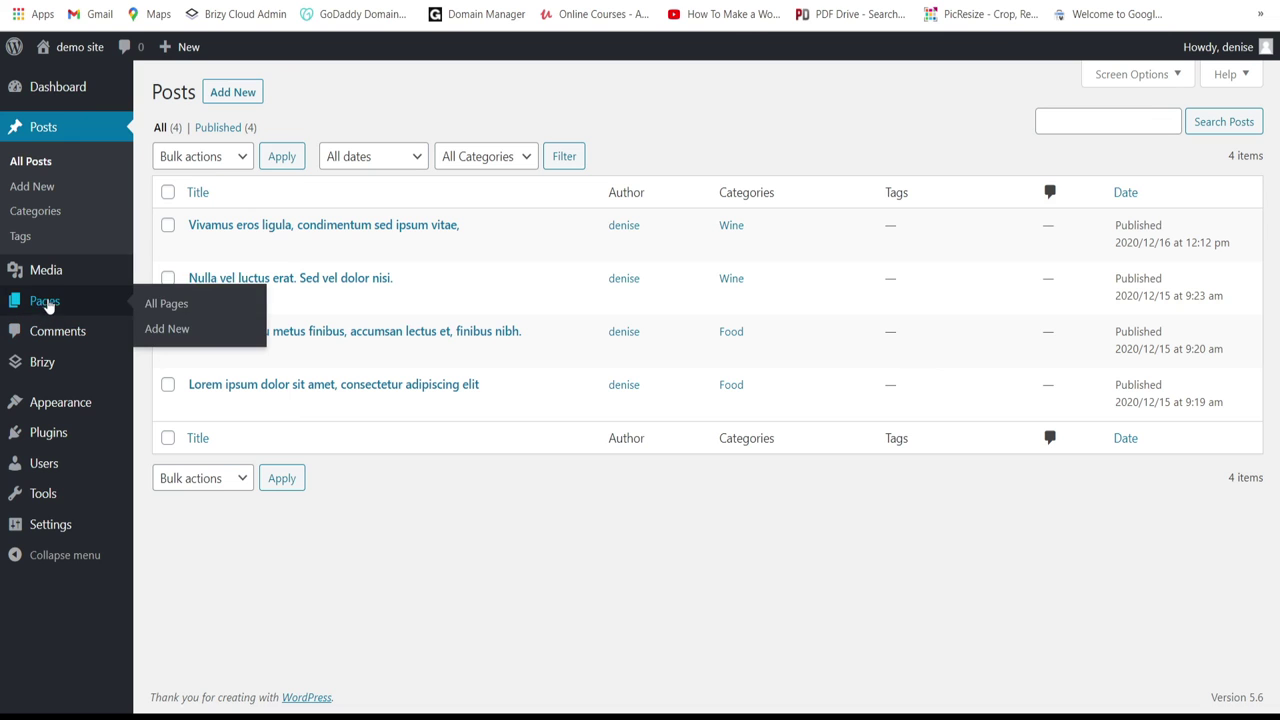
{"action": "left_click", "coordinate": [166, 304]}
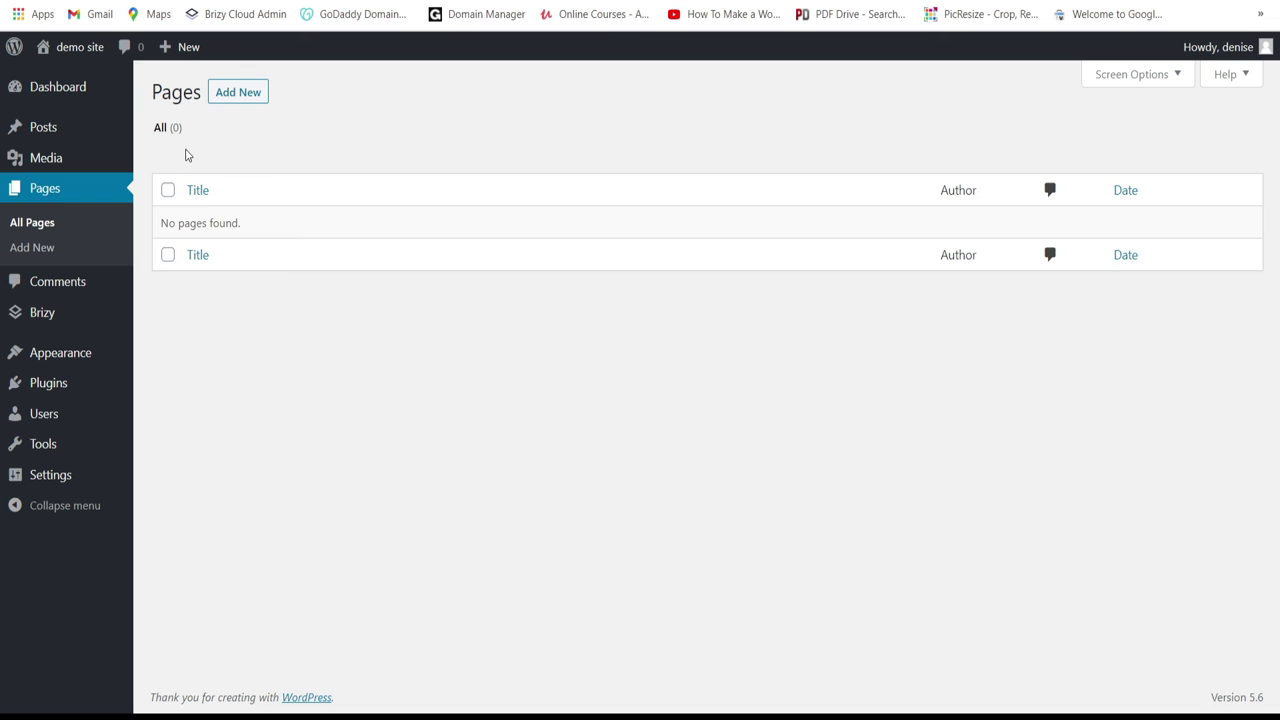
{"action": "left_click", "coordinate": [241, 101]}
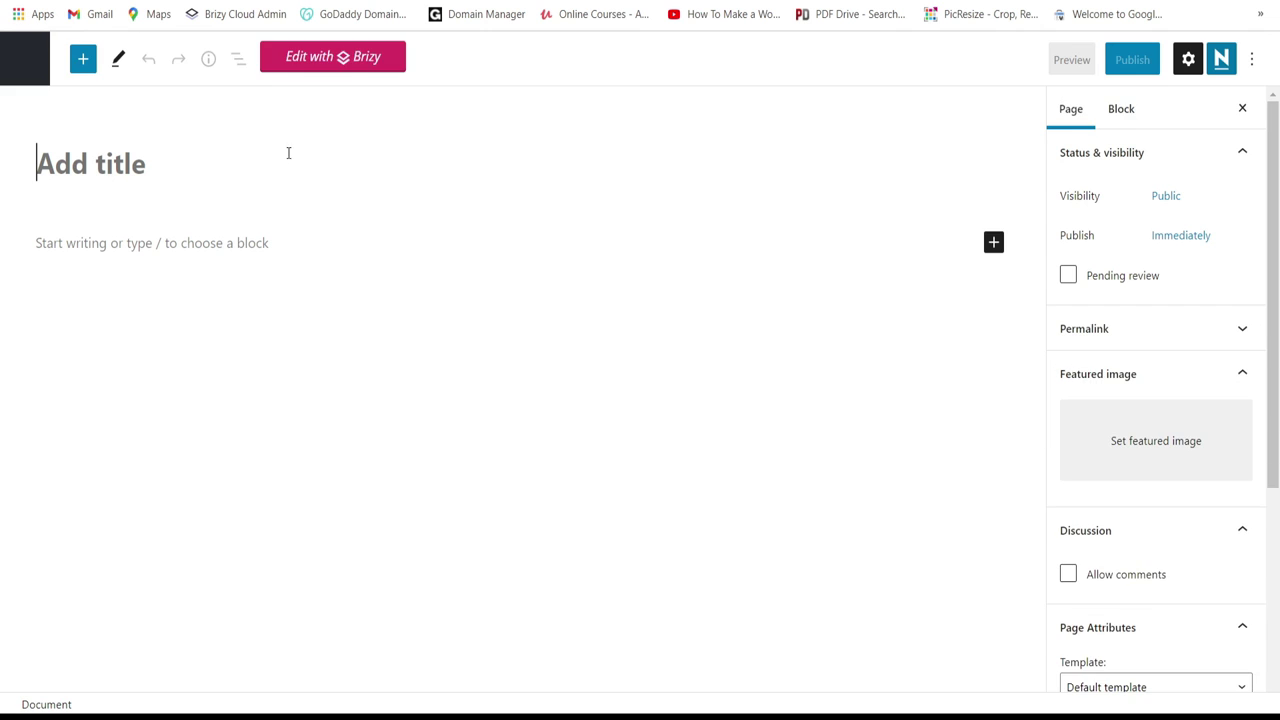
{"action": "type", "text": "Home"}
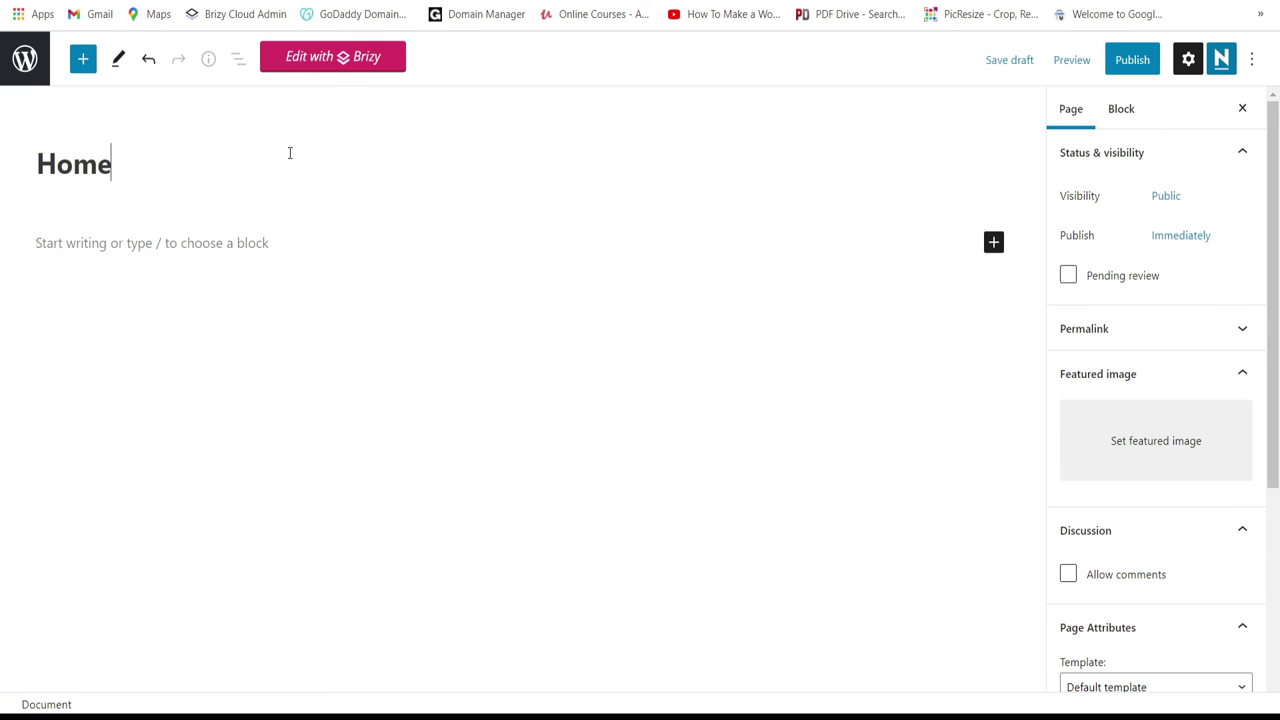
{"action": "left_click", "coordinate": [1135, 64]}
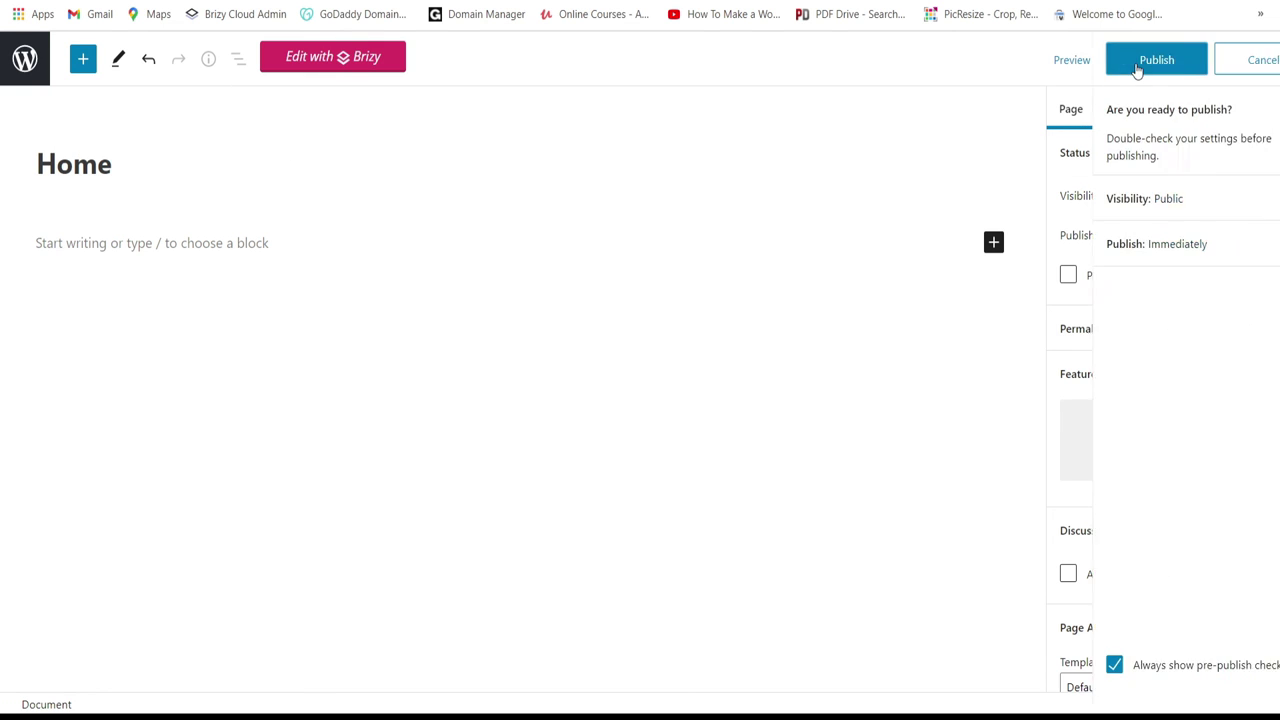
{"action": "left_click", "coordinate": [1137, 66]}
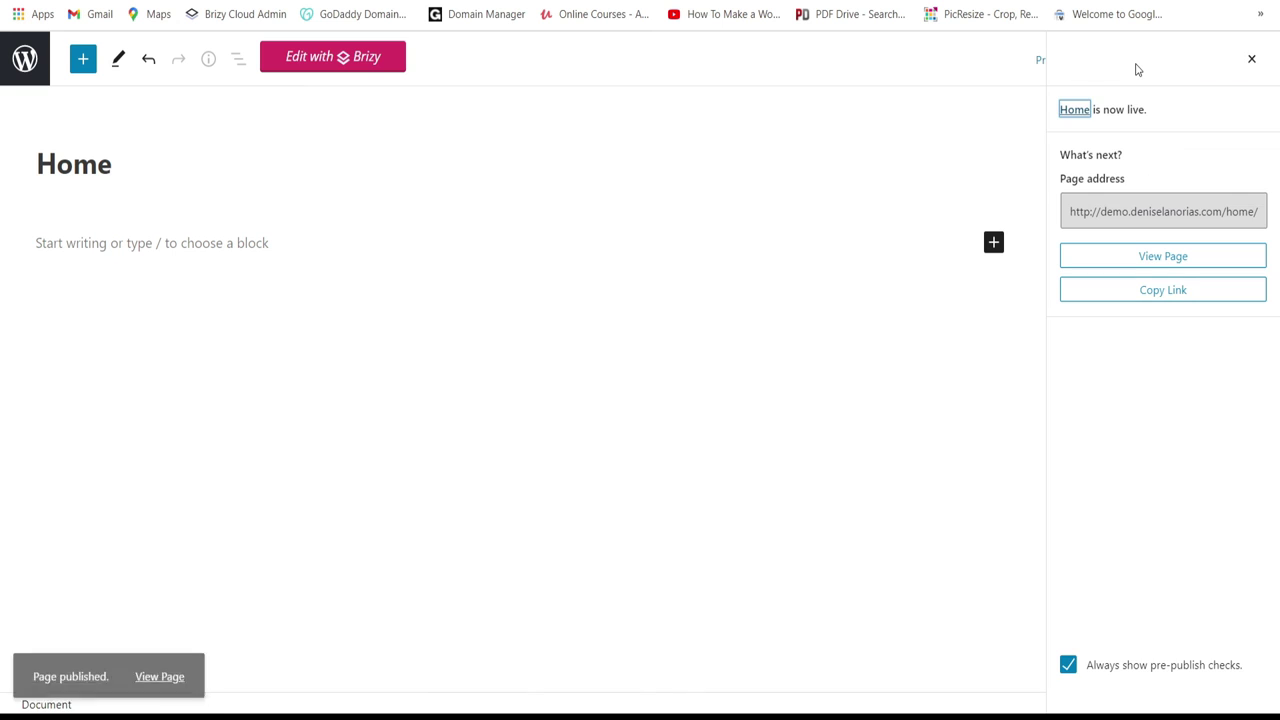
{"action": "left_click", "coordinate": [43, 80]}
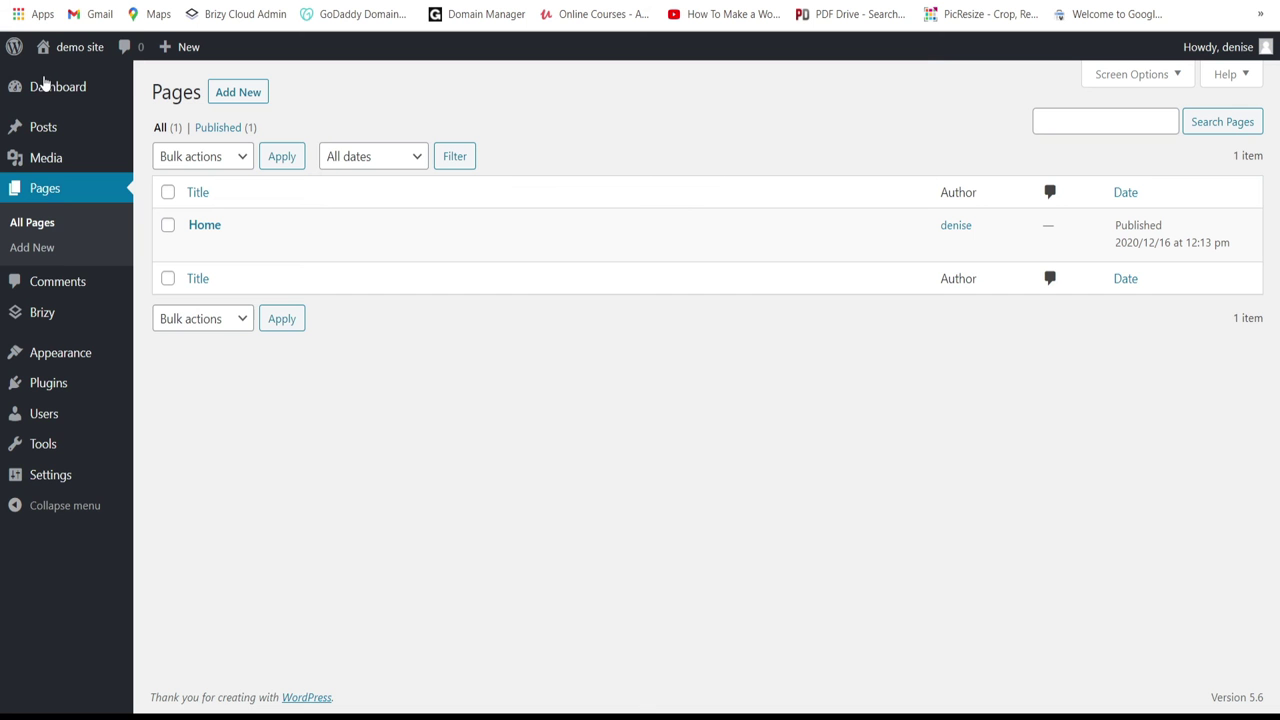
Step: Add and publish a second blank page titled Blog, then go back to the list of pages
{"action": "left_click", "coordinate": [254, 99]}
{"action": "type", "text": "Blog"}
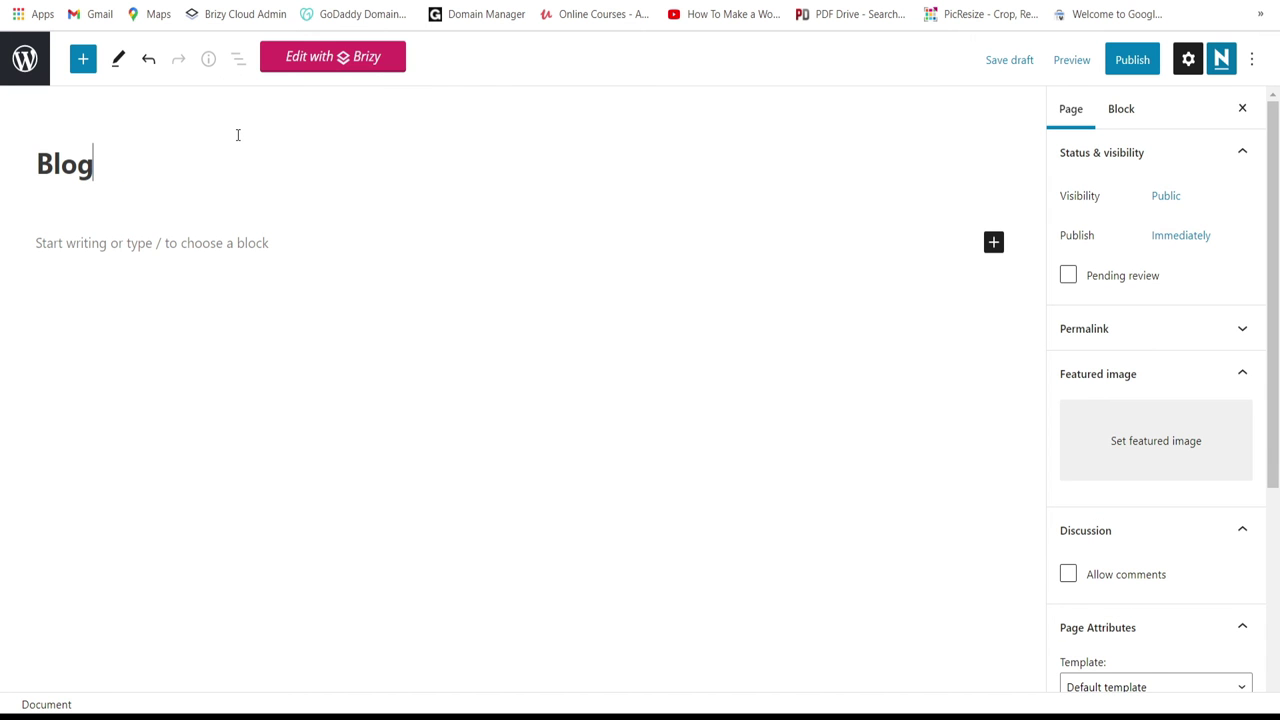
{"action": "left_click", "coordinate": [1145, 76]}
{"action": "left_click", "coordinate": [1143, 72]}
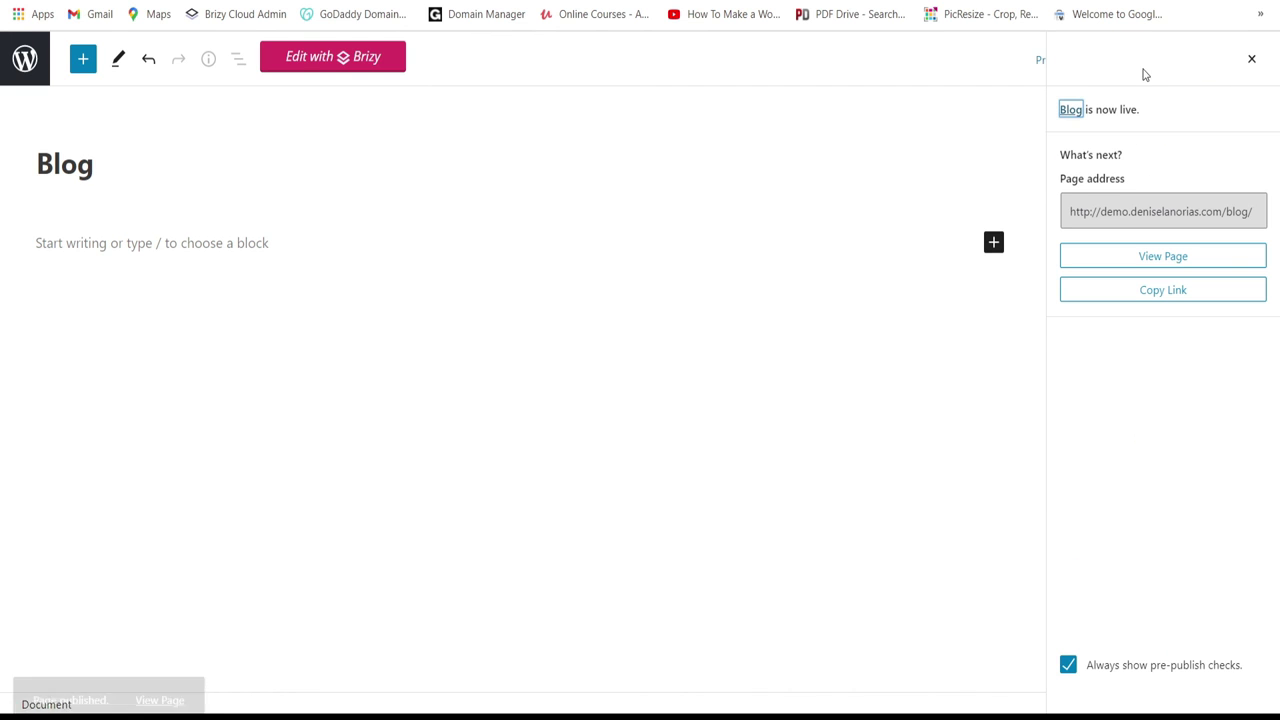
{"action": "left_click", "coordinate": [29, 78]}
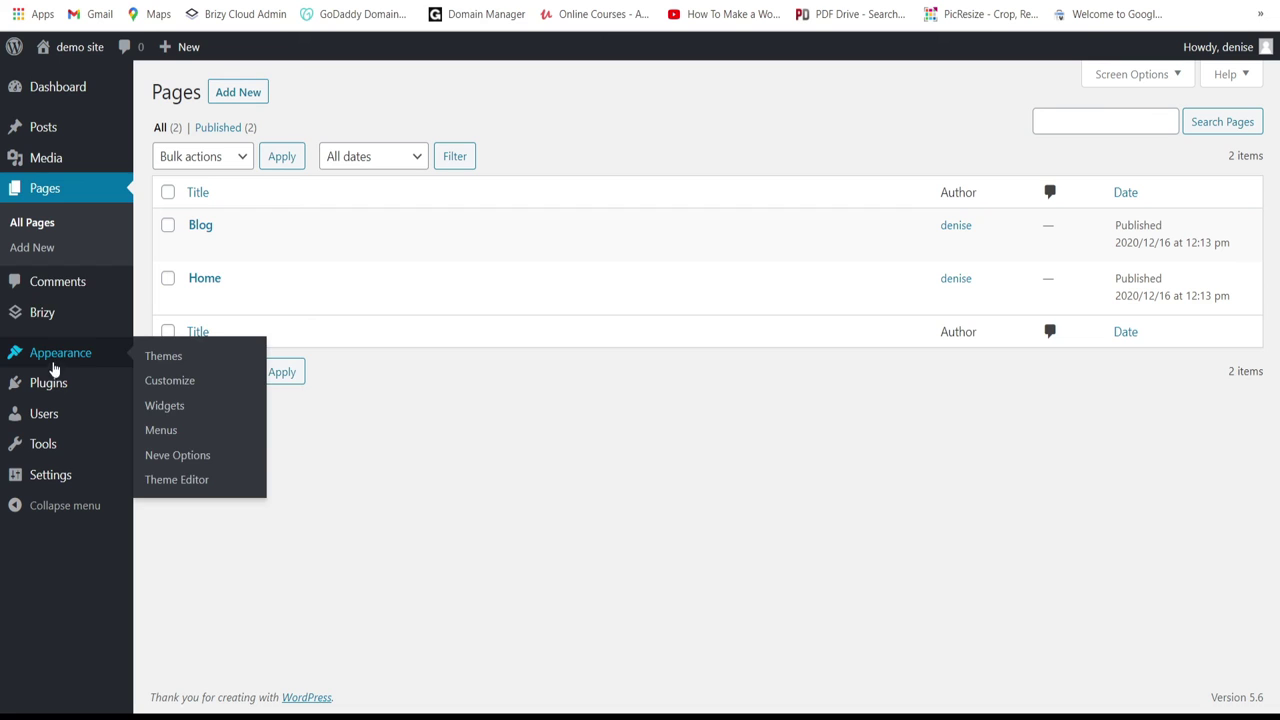
Step: Open the site's menu editor and start creating a new menu
{"action": "mouse_move", "coordinate": [57, 351]}
{"action": "left_click", "coordinate": [163, 431]}
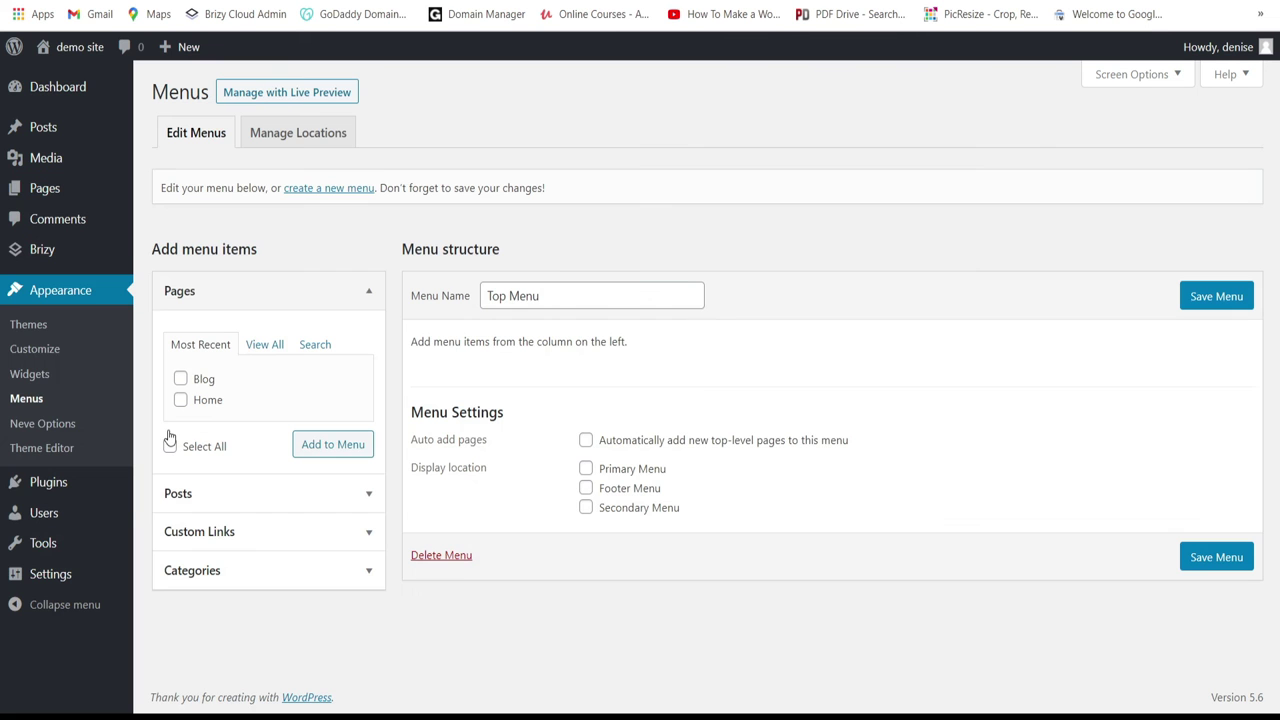
{"action": "left_click", "coordinate": [566, 296]}
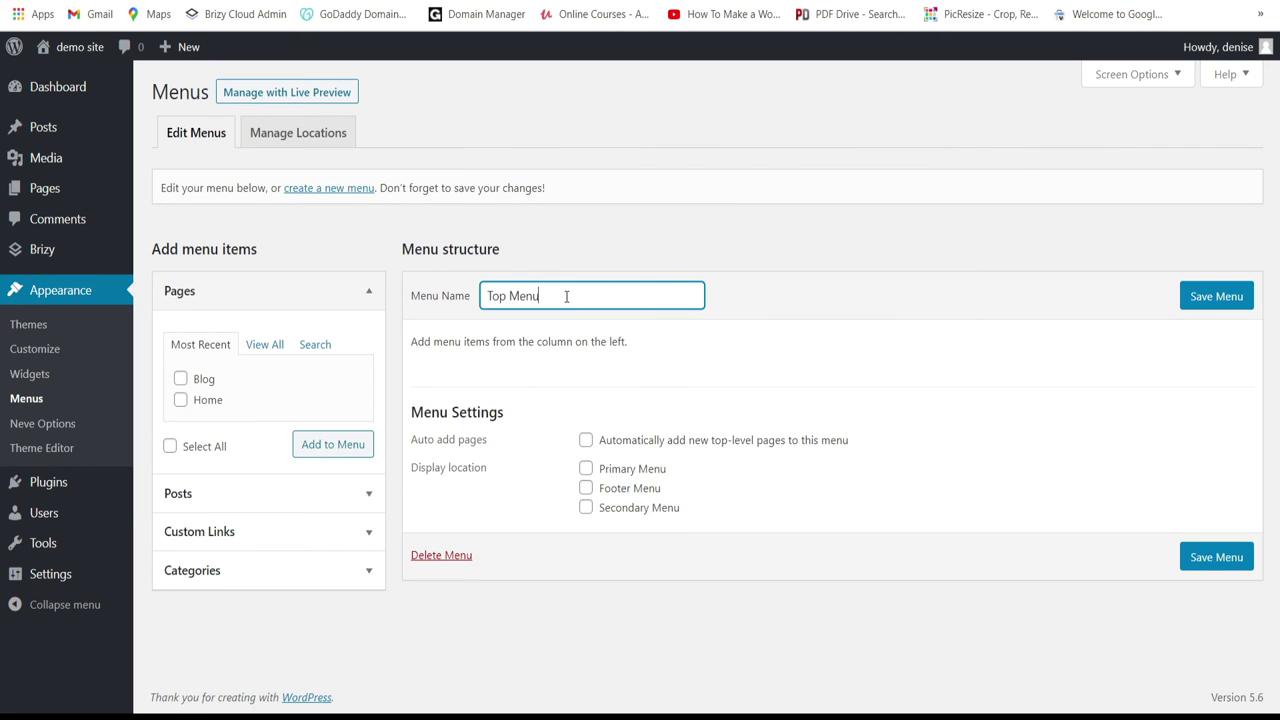
{"action": "left_click", "coordinate": [313, 190]}
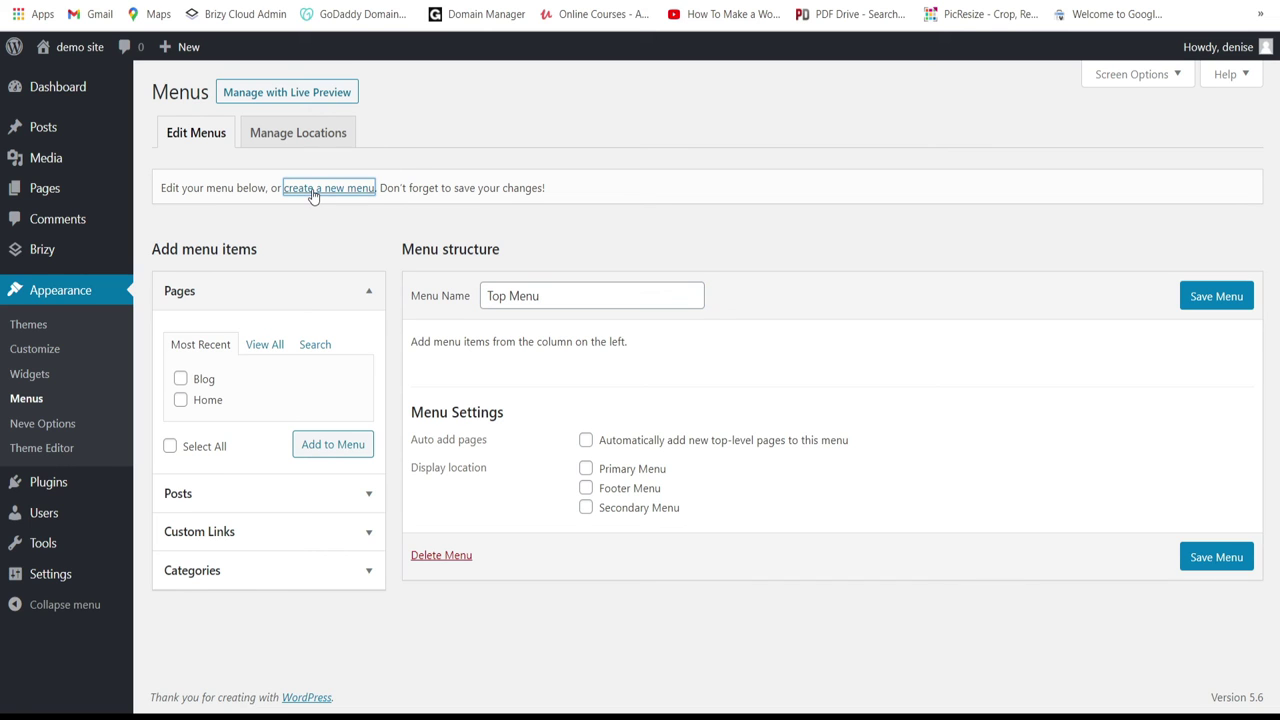
Step: Name the new menu Main Menu and create it
{"action": "left_click", "coordinate": [550, 296]}
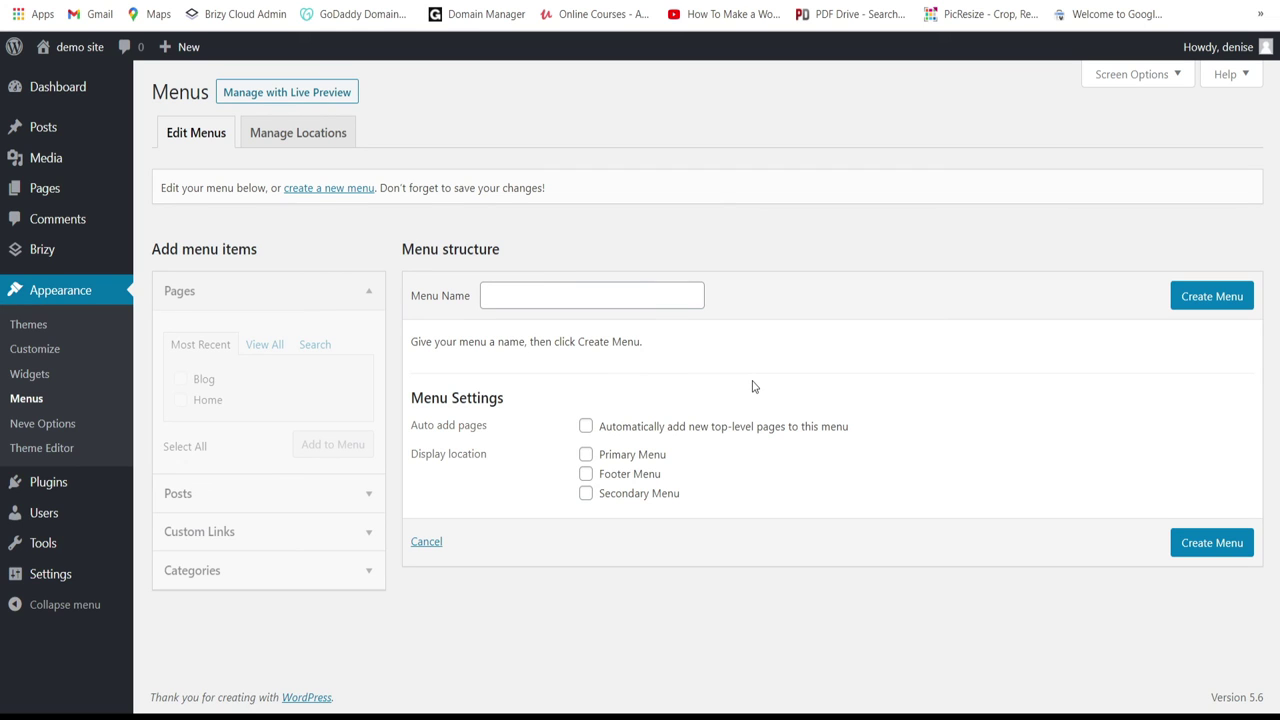
{"action": "left_click", "coordinate": [611, 297]}
{"action": "left_click", "coordinate": [607, 336]}
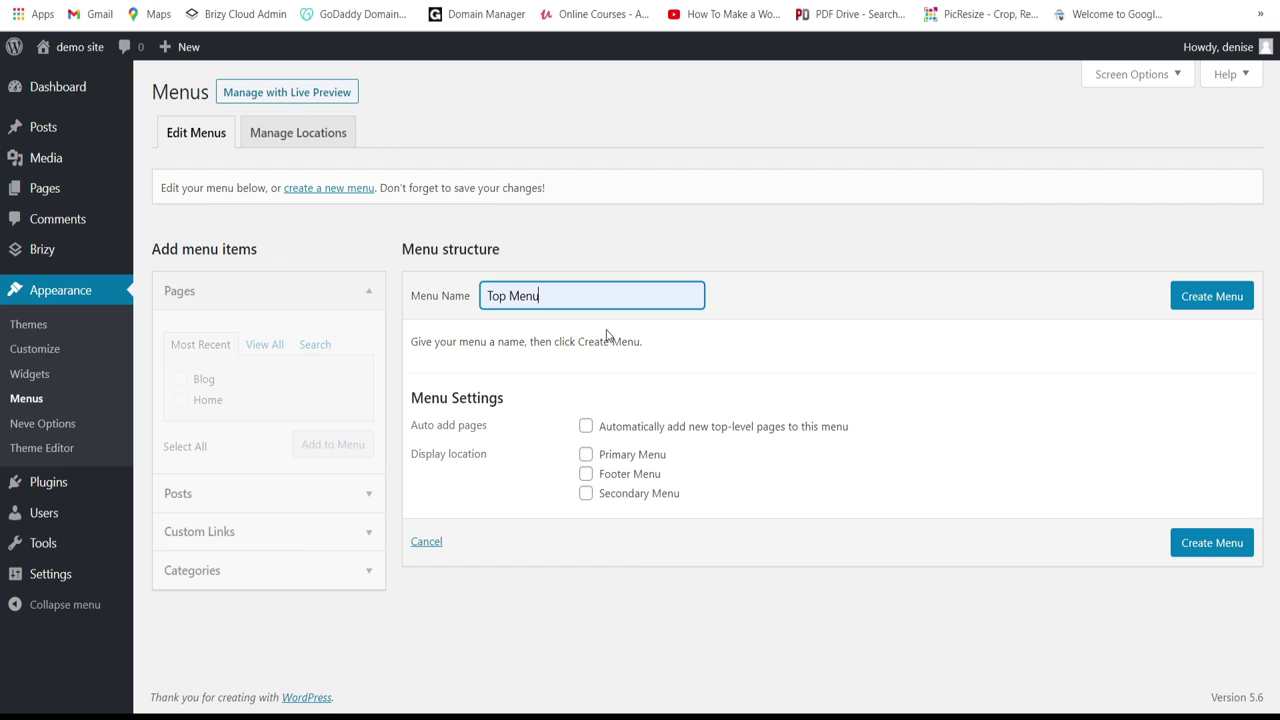
{"action": "double_click", "coordinate": [497, 296]}
{"action": "type", "text": "Mian"}
{"action": "key", "text": "Delete"}
{"action": "key", "text": "Delete"}
{"action": "key", "text": "Delete"}
{"action": "key", "text": "Delete"}
{"action": "key", "text": "Delete"}
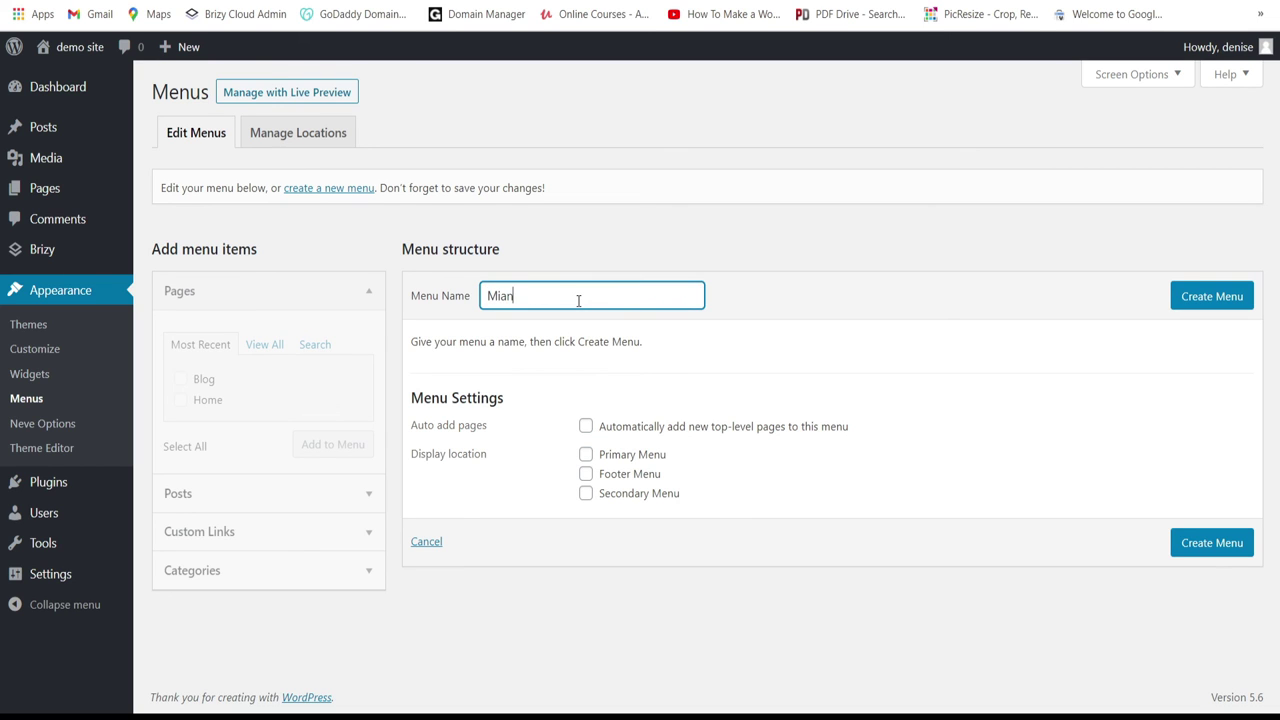
{"action": "key", "text": "BackSpace"}
{"action": "key", "text": "BackSpace"}
{"action": "key", "text": "BackSpace"}
{"action": "type", "text": "ain Menu"}
{"action": "left_click", "coordinate": [1213, 298]}
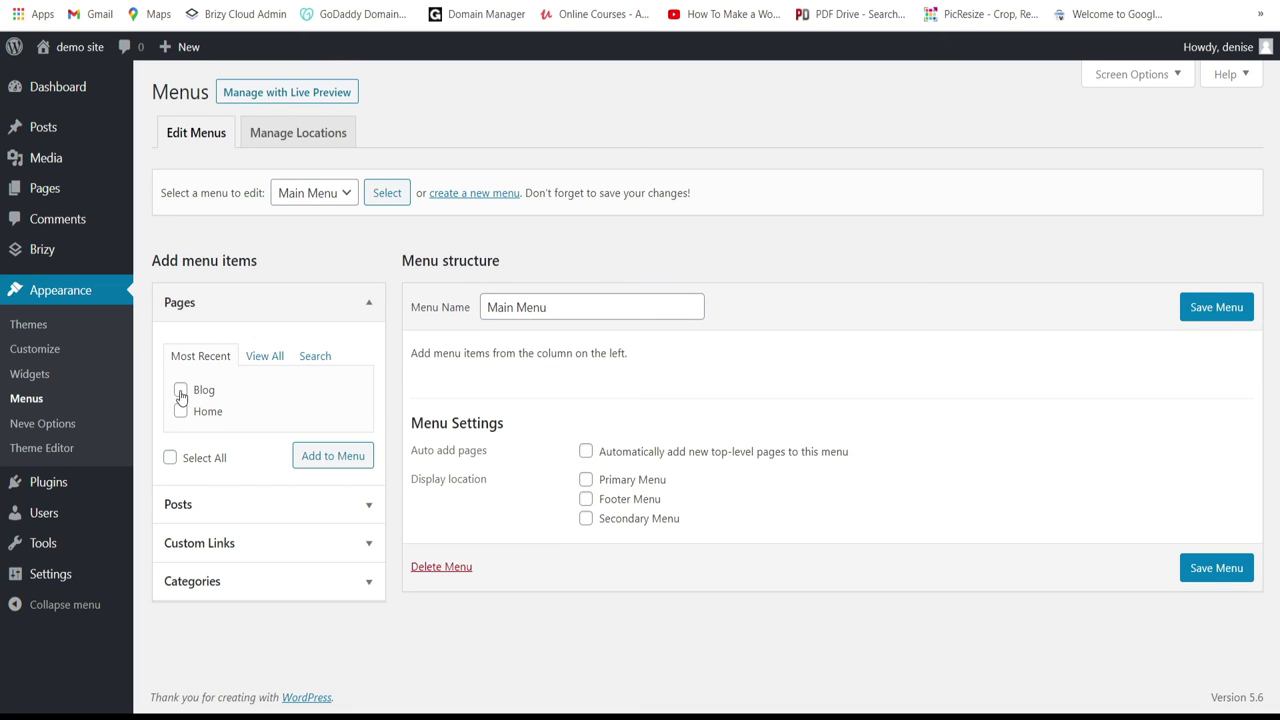
Step: Add both the Blog and Home pages as items of Main Menu
{"action": "left_click", "coordinate": [170, 460]}
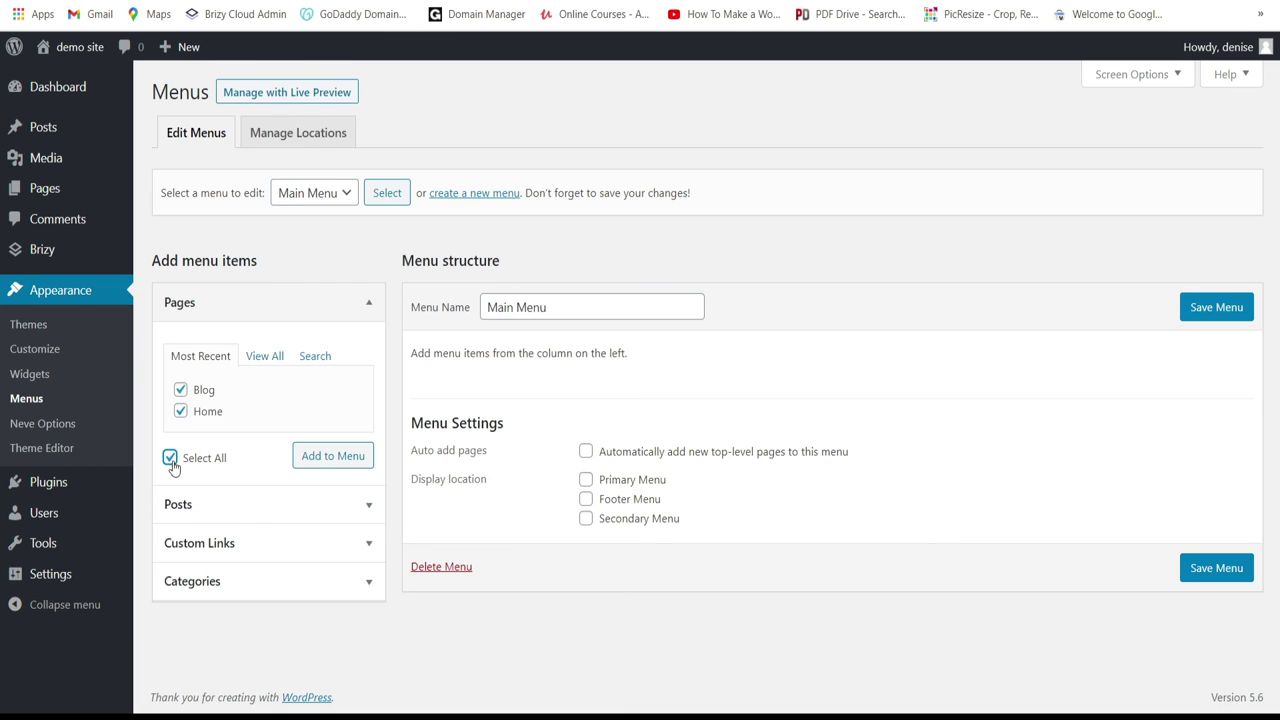
{"action": "left_click", "coordinate": [323, 469]}
{"action": "left_click", "coordinate": [170, 457]}
{"action": "left_click", "coordinate": [336, 460]}
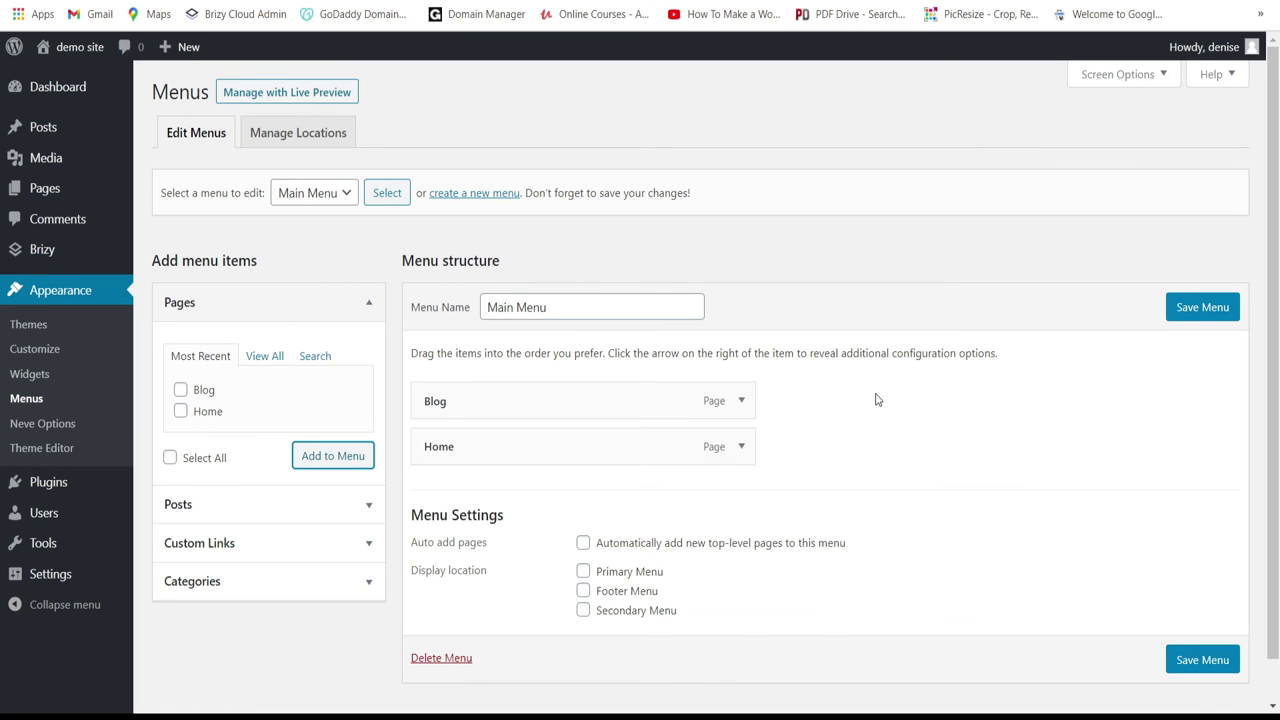
Step: Move the Home item above Blog in the menu structure and save Main Menu
{"action": "mouse_move", "coordinate": [607, 431]}
{"action": "left_mouse_down"}
{"action": "mouse_move", "coordinate": [600, 389]}
{"action": "mouse_move", "coordinate": [614, 414]}
{"action": "left_mouse_up"}
{"action": "left_click", "coordinate": [1196, 309]}
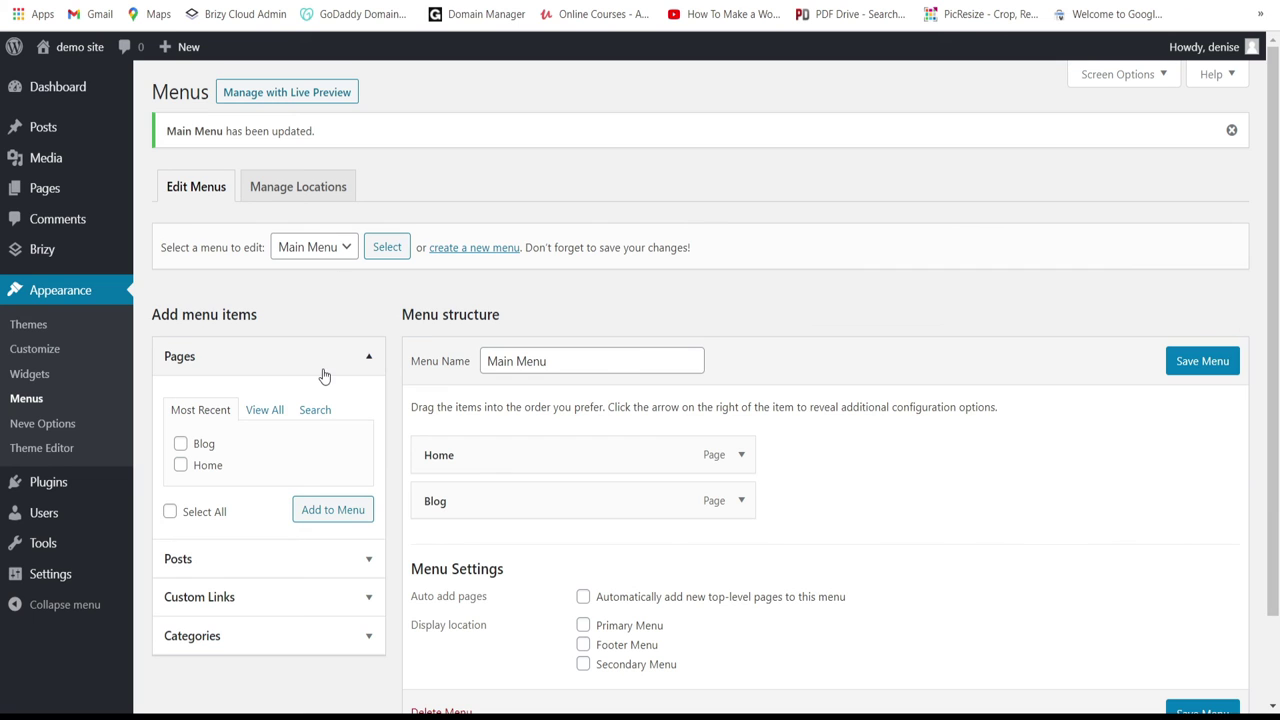
{"action": "scroll", "coordinate": [972, 492], "scroll_direction": "down", "scroll_amount": 1}
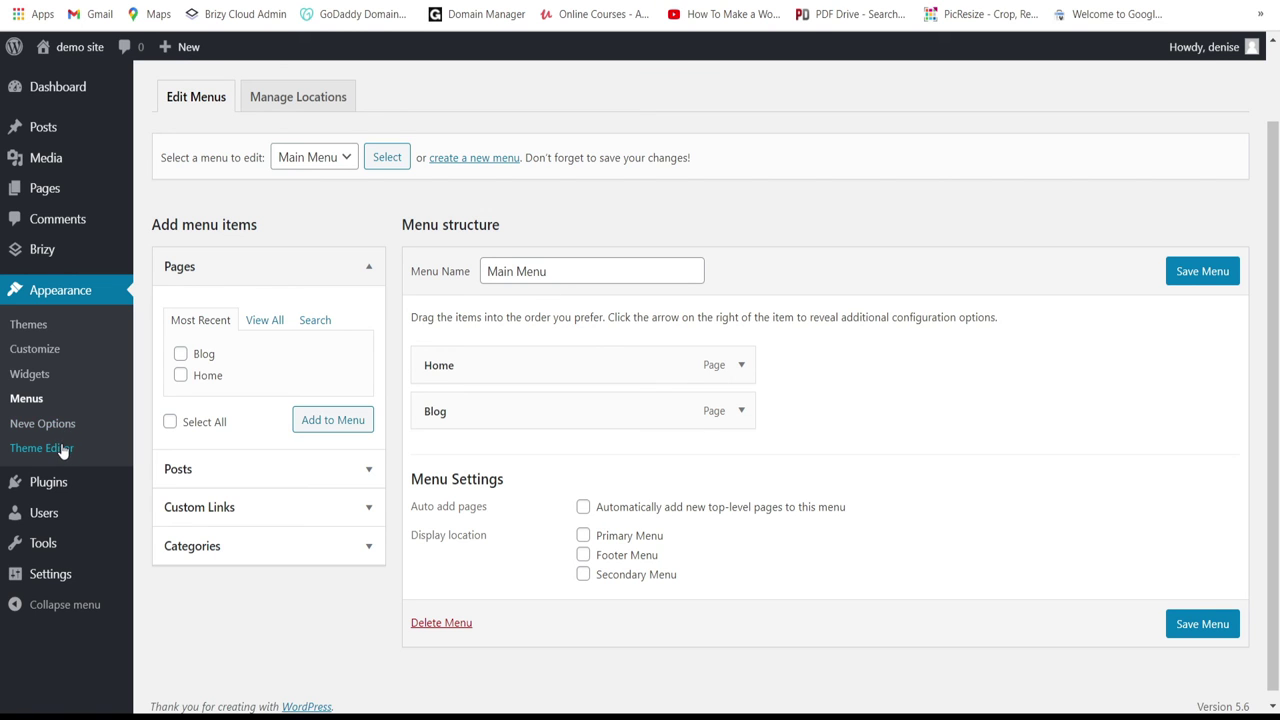
Step: In the Reading settings, display a static page with Home as homepage and Blog as posts page, and save the changes
{"action": "mouse_move", "coordinate": [15, 578]}
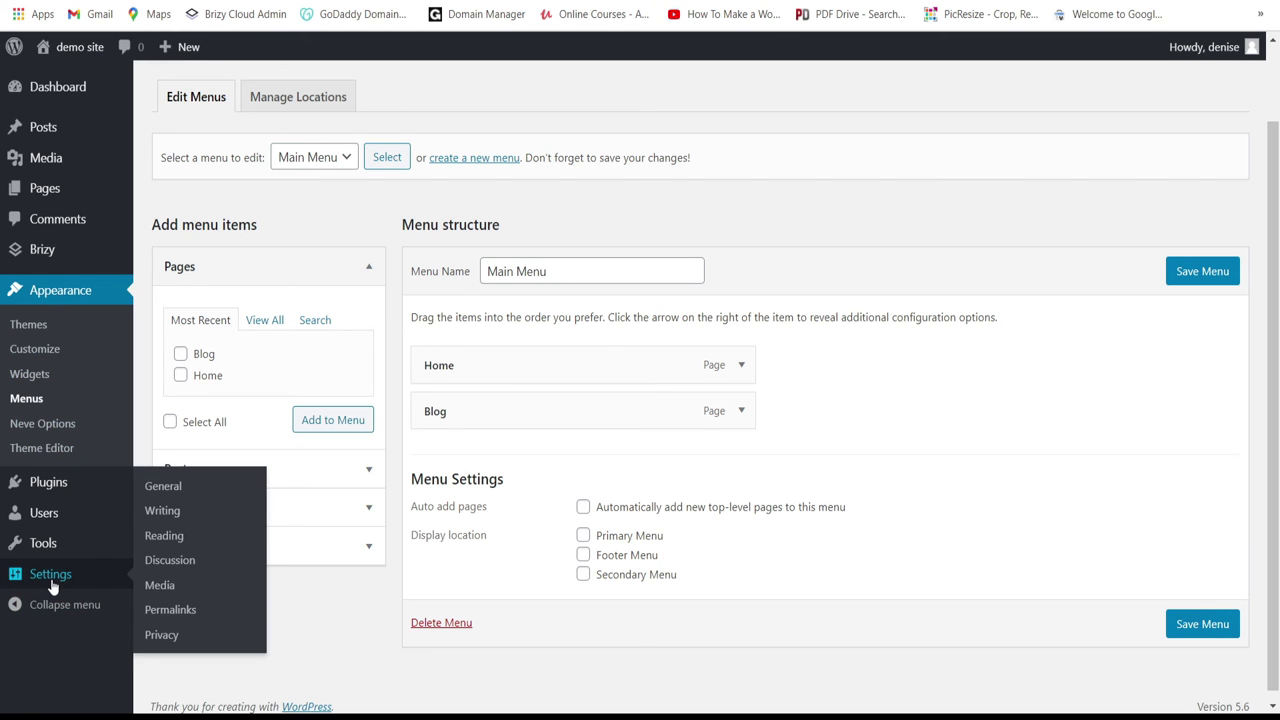
{"action": "left_click", "coordinate": [165, 537]}
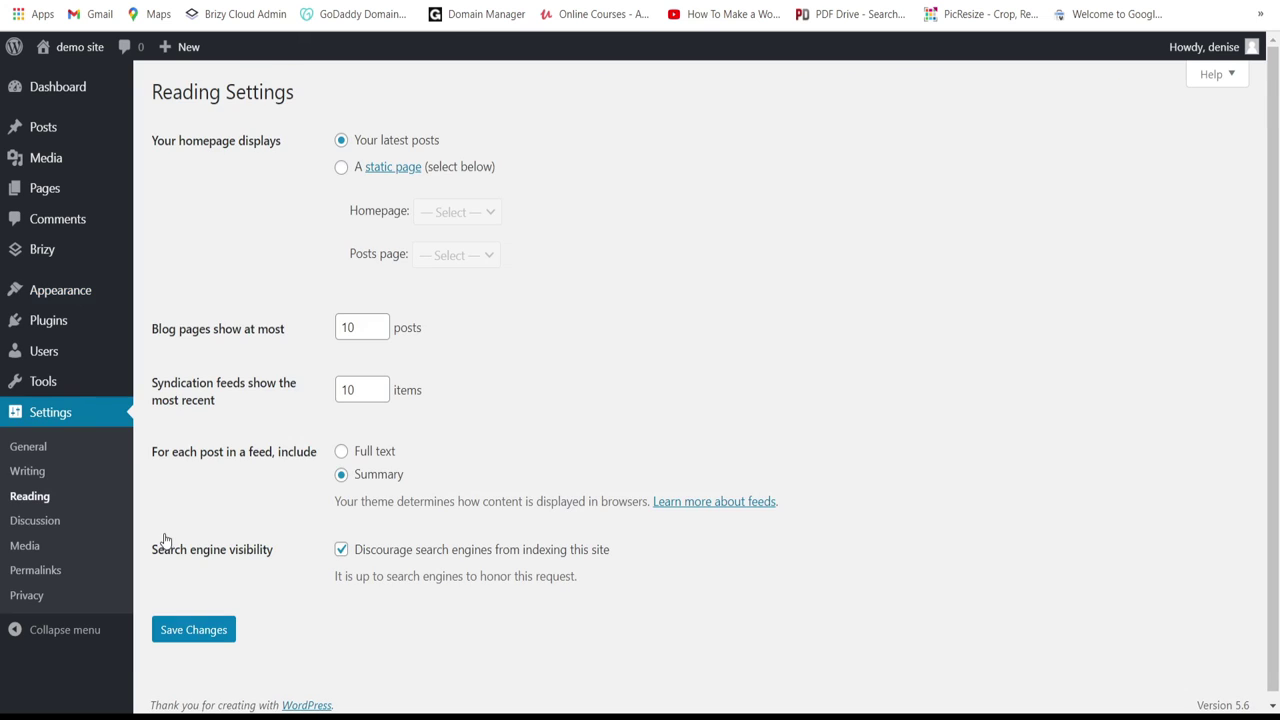
{"action": "left_click", "coordinate": [340, 168]}
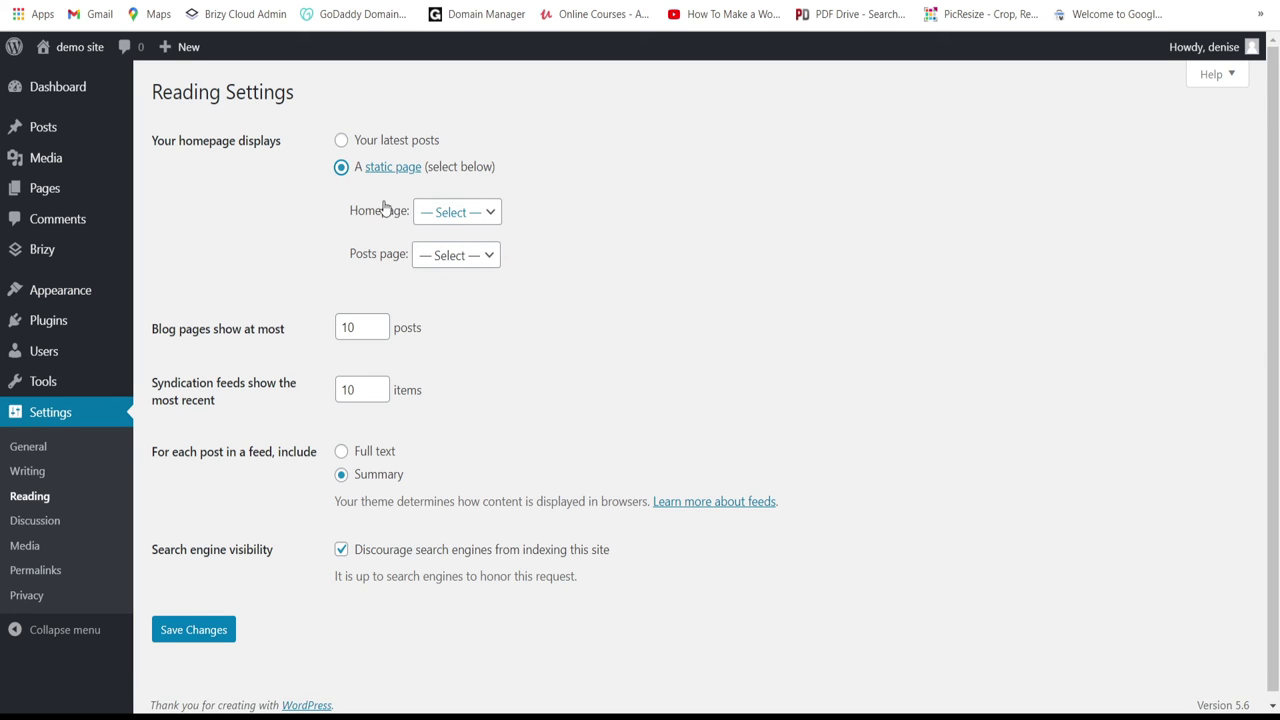
{"action": "left_click", "coordinate": [438, 222]}
{"action": "left_click", "coordinate": [447, 285]}
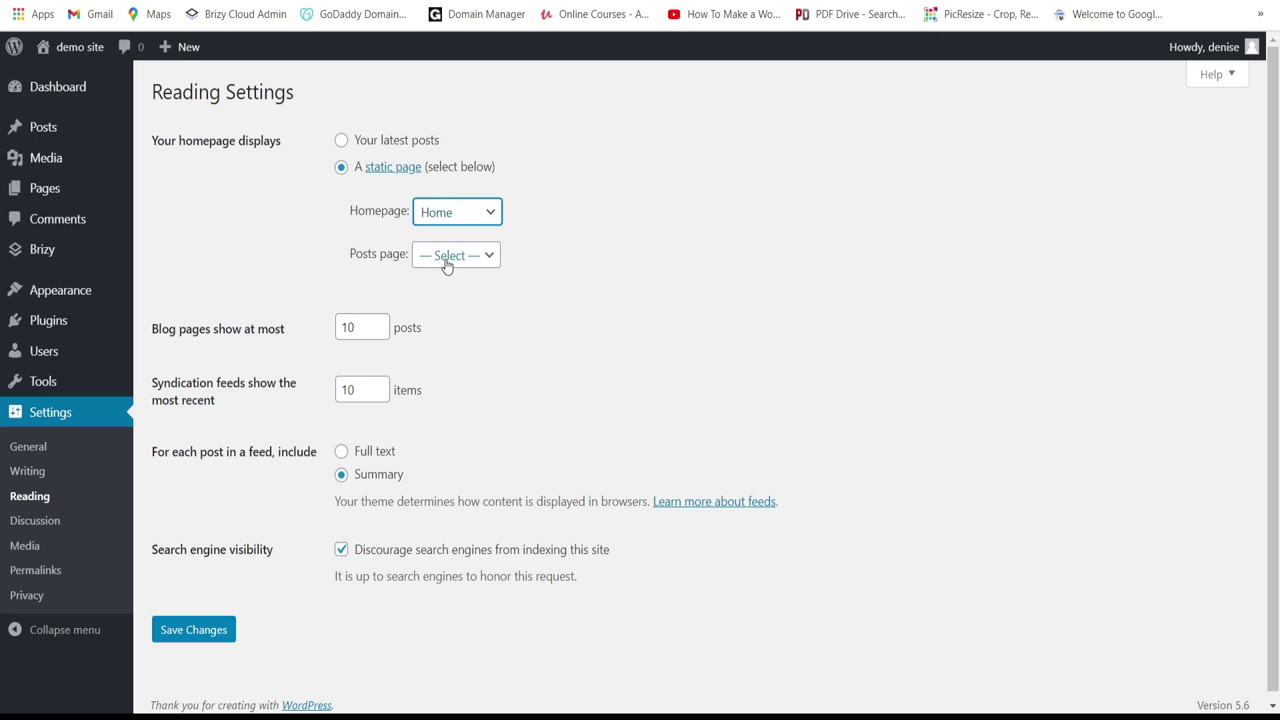
{"action": "left_click", "coordinate": [446, 264]}
{"action": "left_click", "coordinate": [450, 305]}
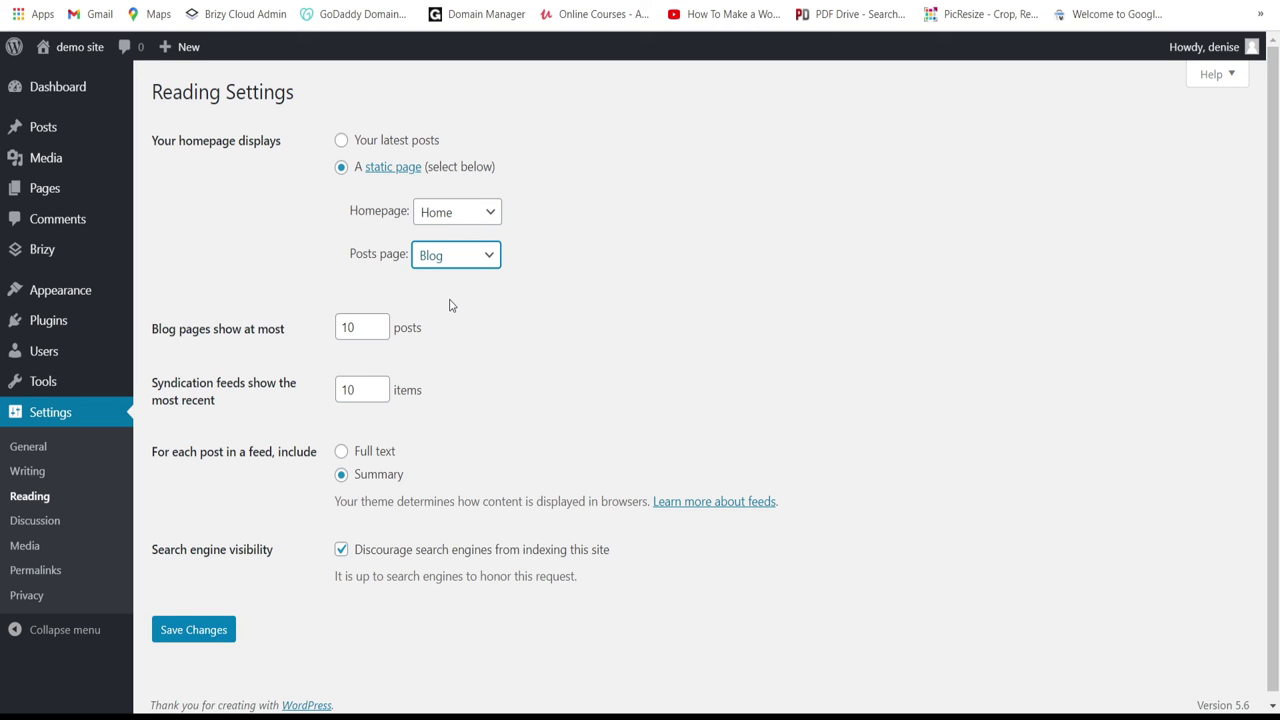
{"action": "left_click", "coordinate": [176, 632]}
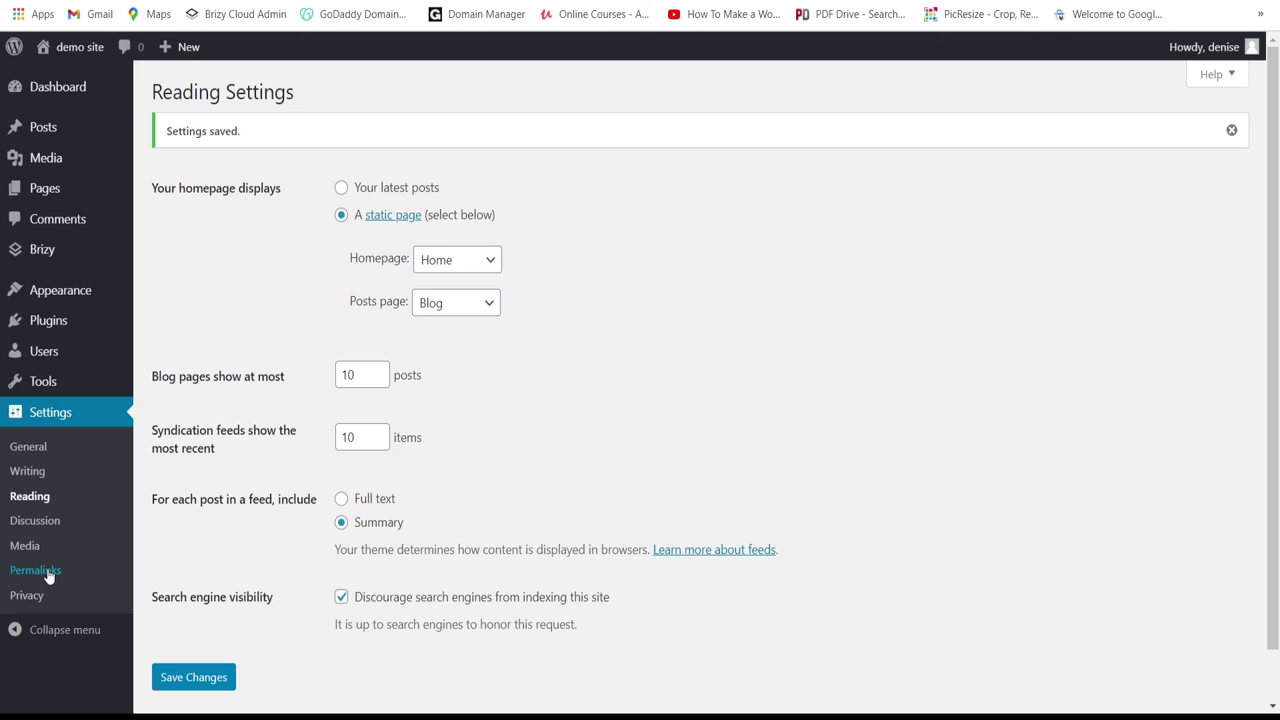
Step: Open the site's installed themes and examine the active theme and the available alternatives
{"action": "mouse_move", "coordinate": [57, 354]}
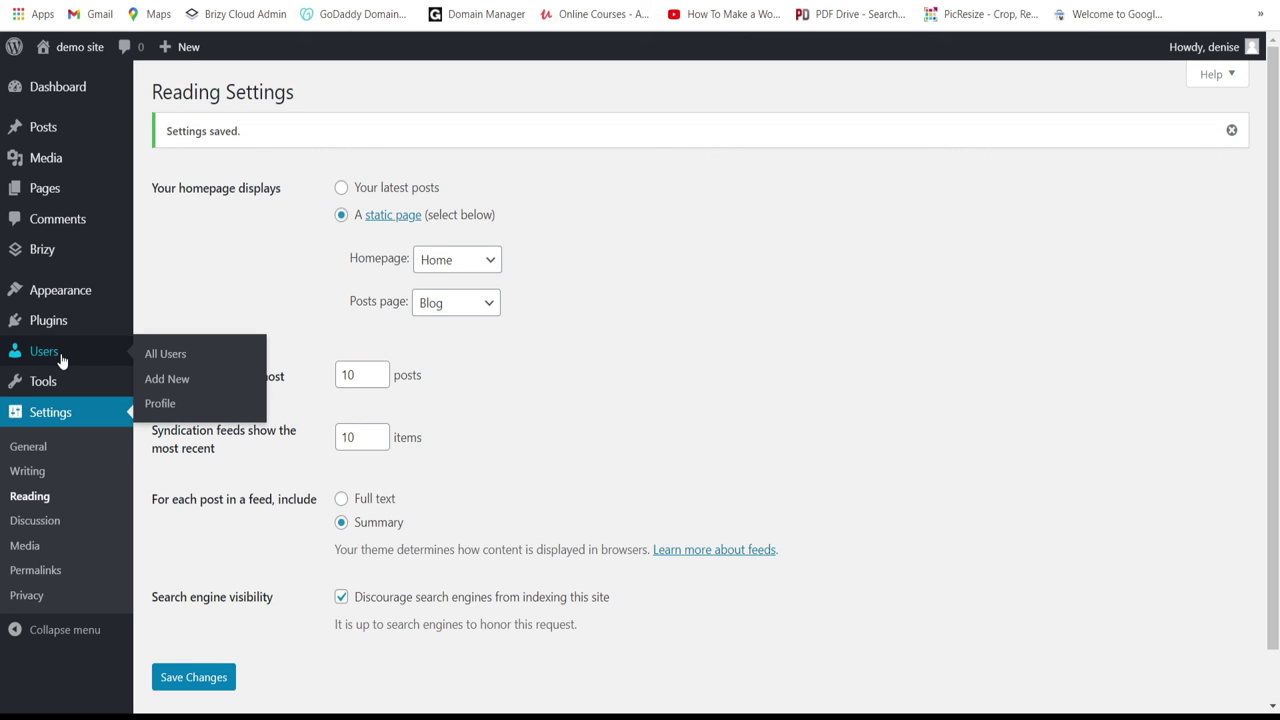
{"action": "mouse_move", "coordinate": [46, 306]}
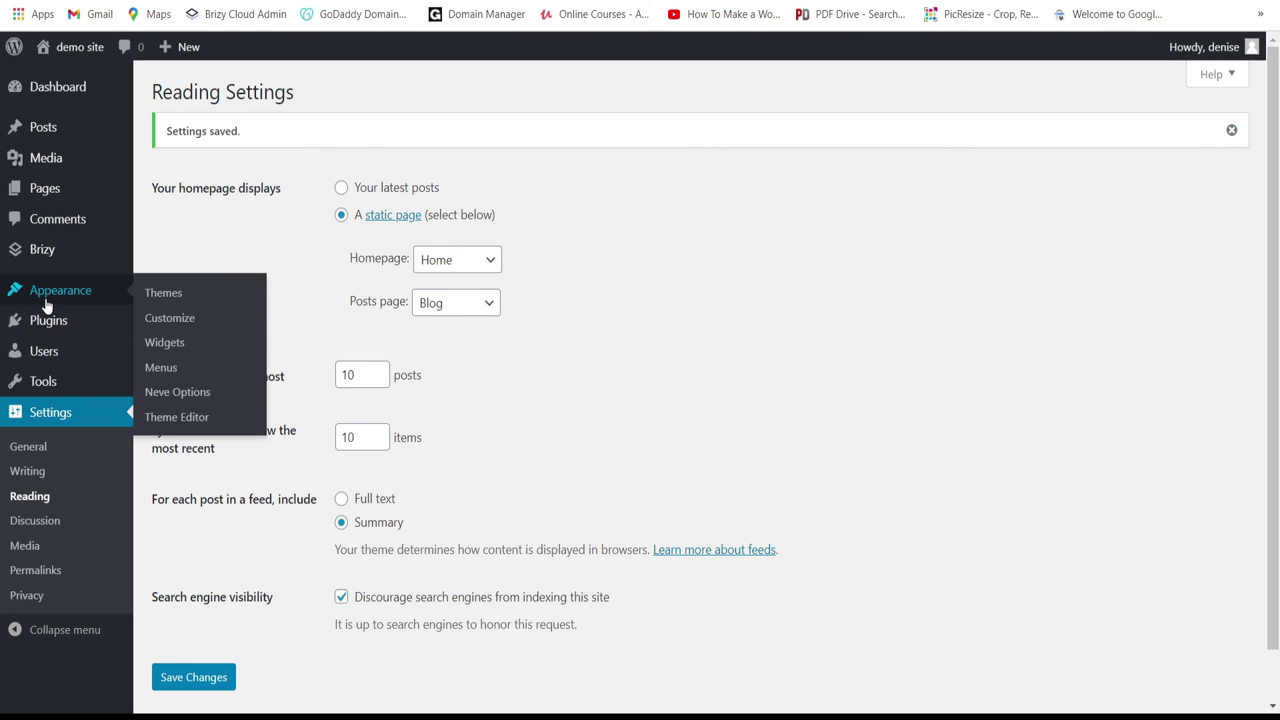
{"action": "left_click", "coordinate": [160, 296]}
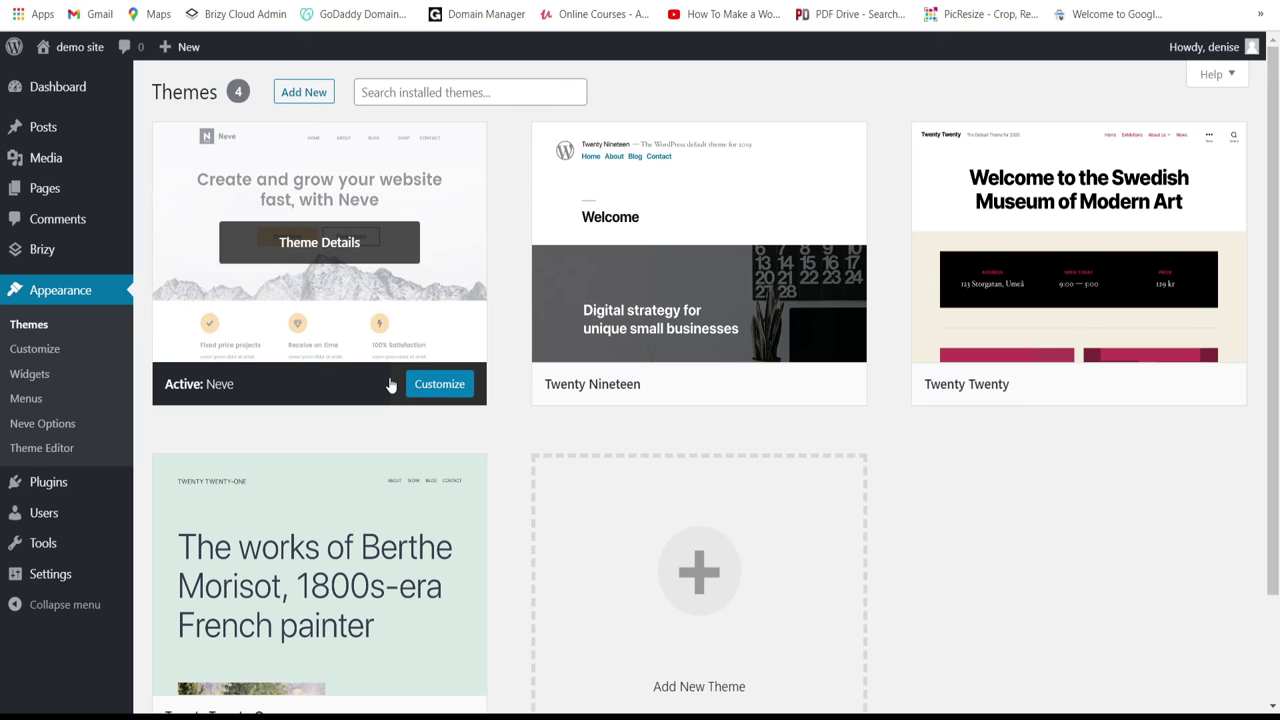
{"action": "scroll", "coordinate": [390, 386], "scroll_direction": "down", "scroll_amount": 2}
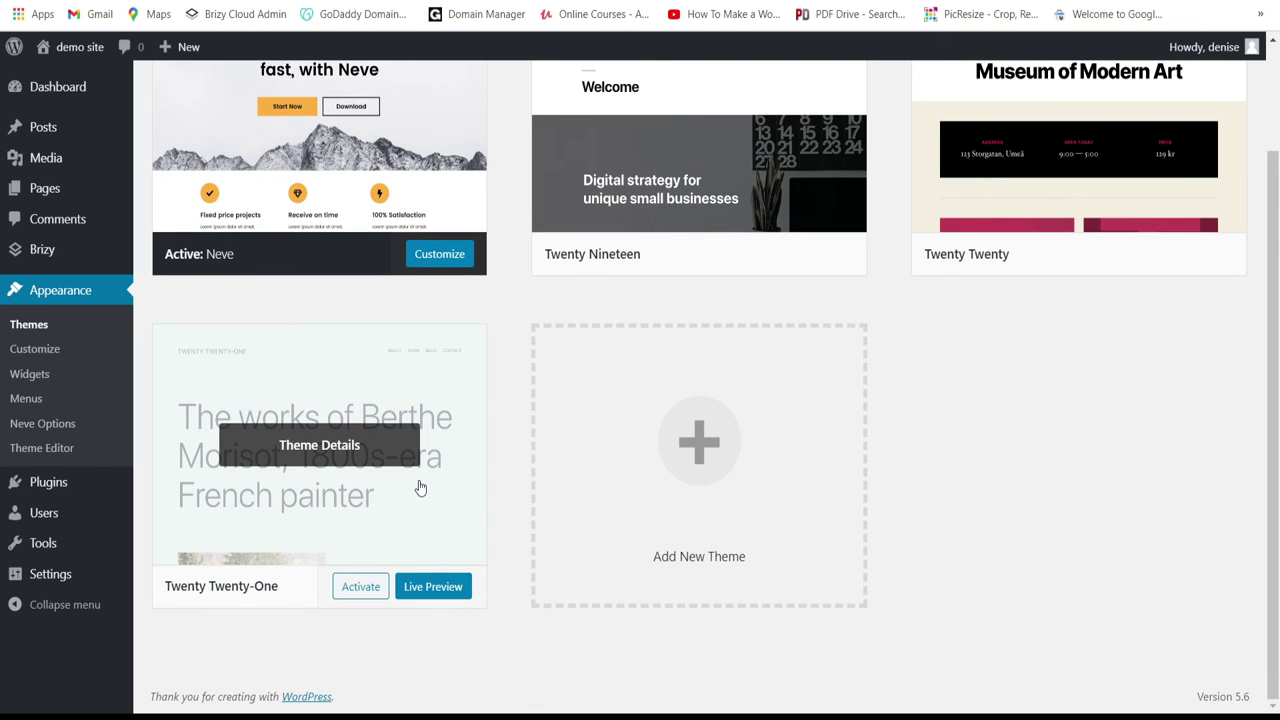
{"action": "scroll", "coordinate": [420, 487], "scroll_direction": "up", "scroll_amount": 1}
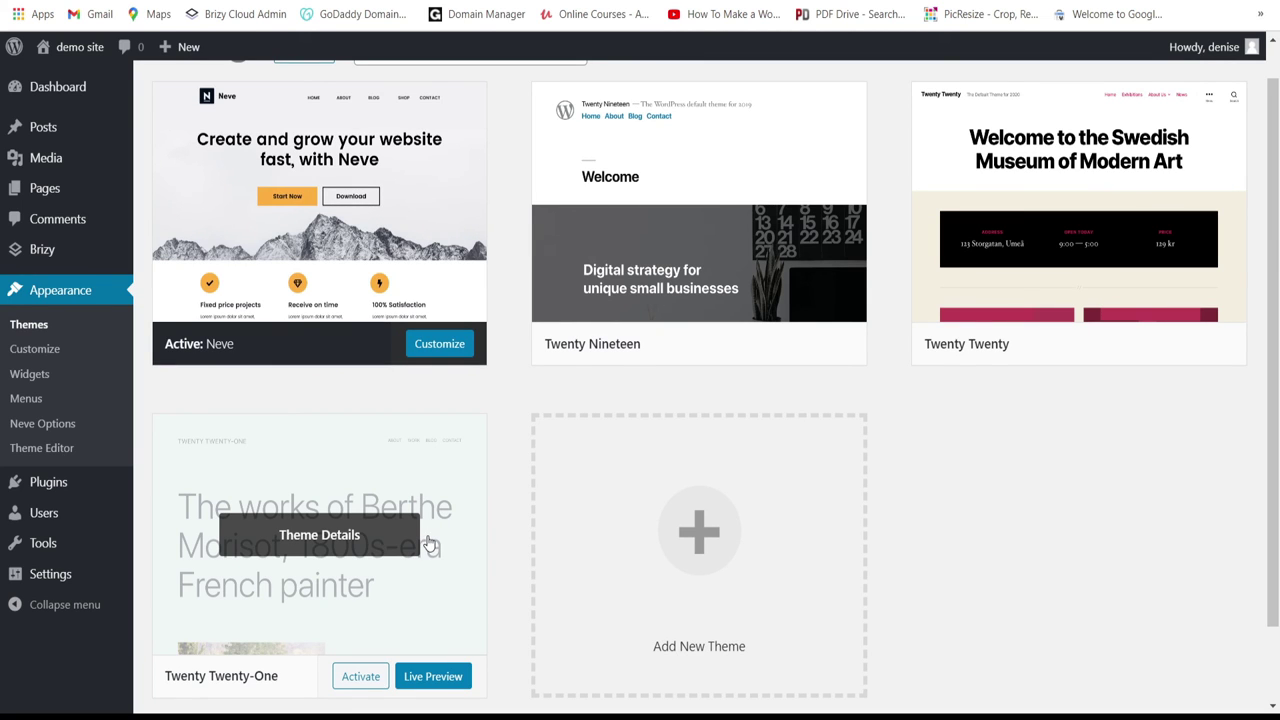
{"action": "scroll", "coordinate": [428, 543], "scroll_direction": "up", "scroll_amount": 1}
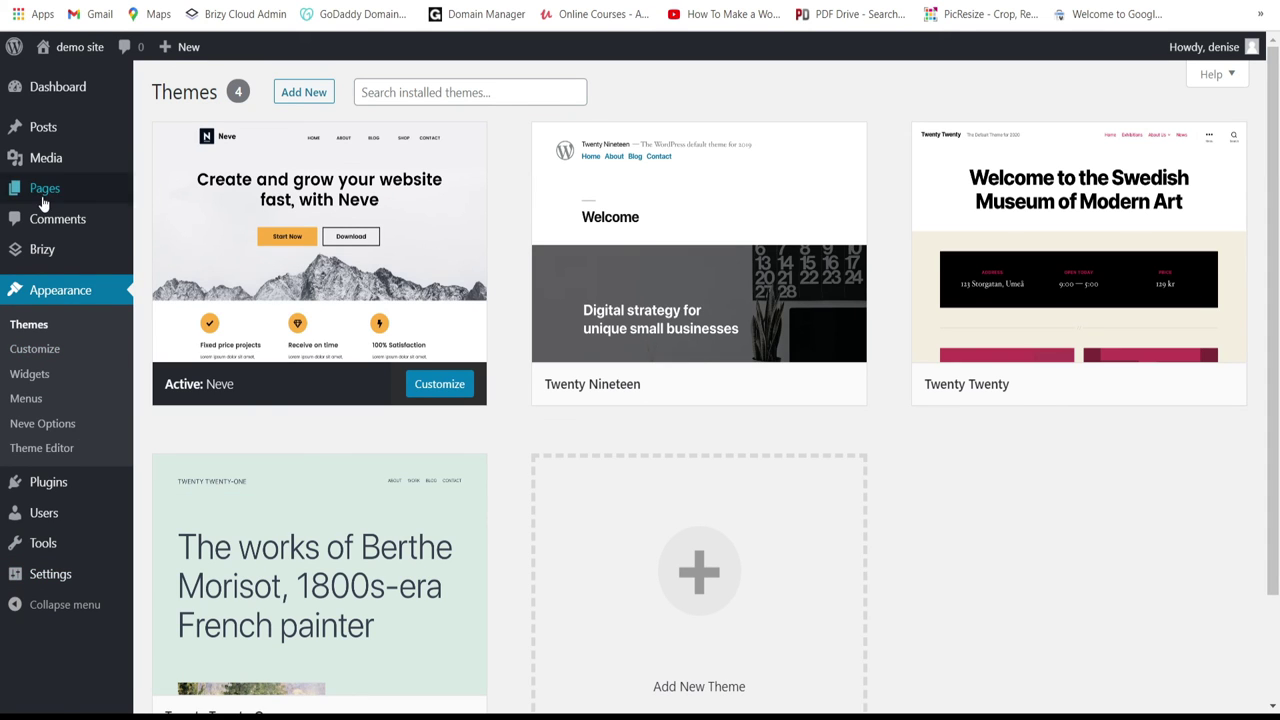
Step: Open the Home page in the Brizy editor and add a blank block built from scratch
{"action": "mouse_move", "coordinate": [43, 196]}
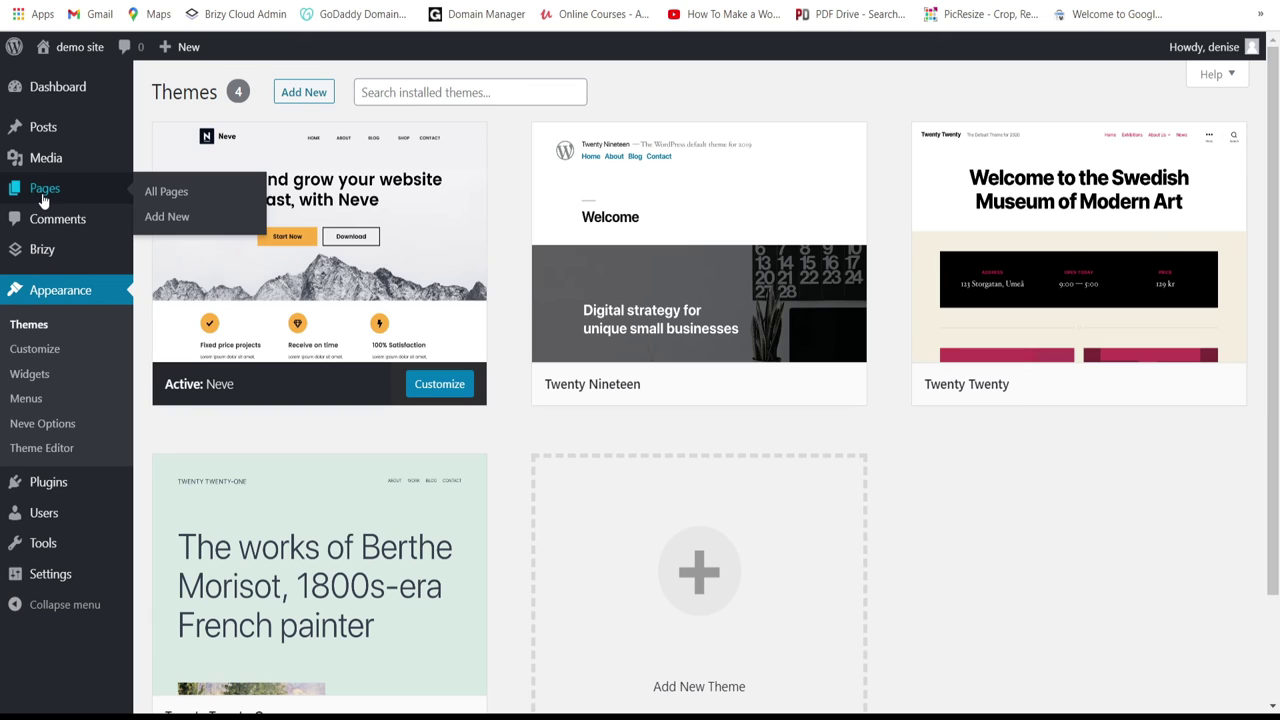
{"action": "left_click", "coordinate": [175, 193]}
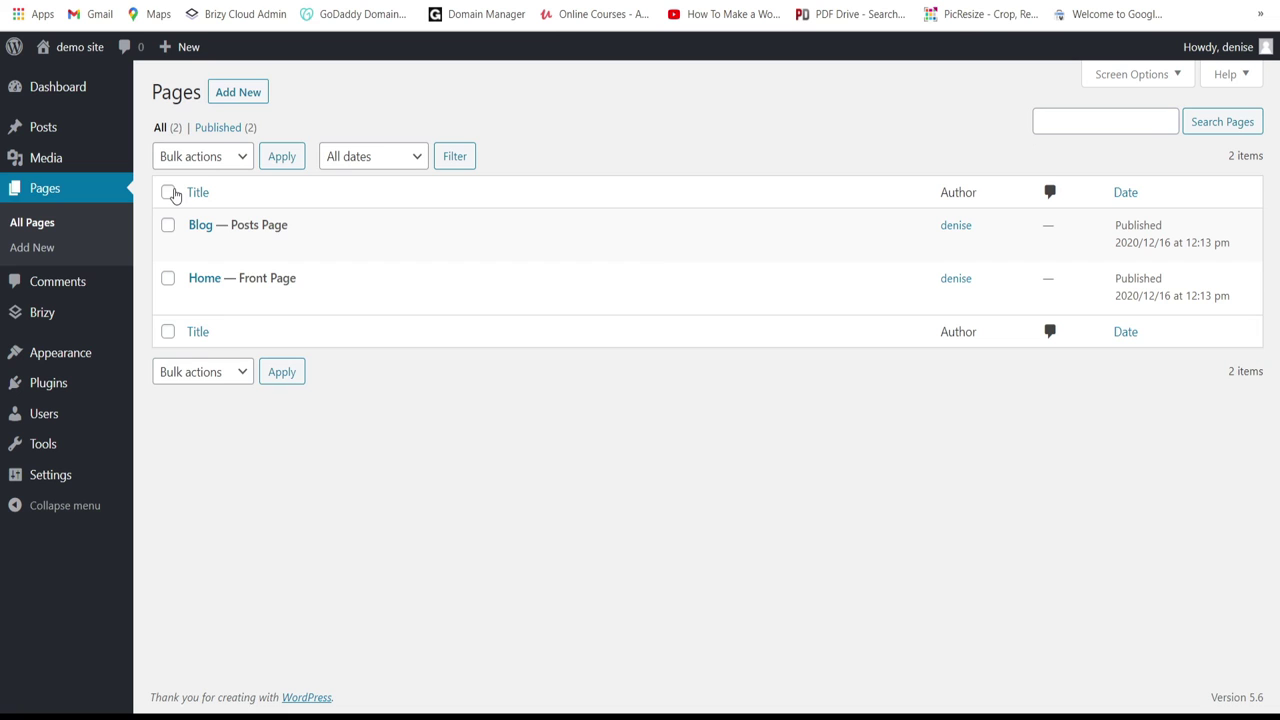
{"action": "left_click", "coordinate": [202, 283]}
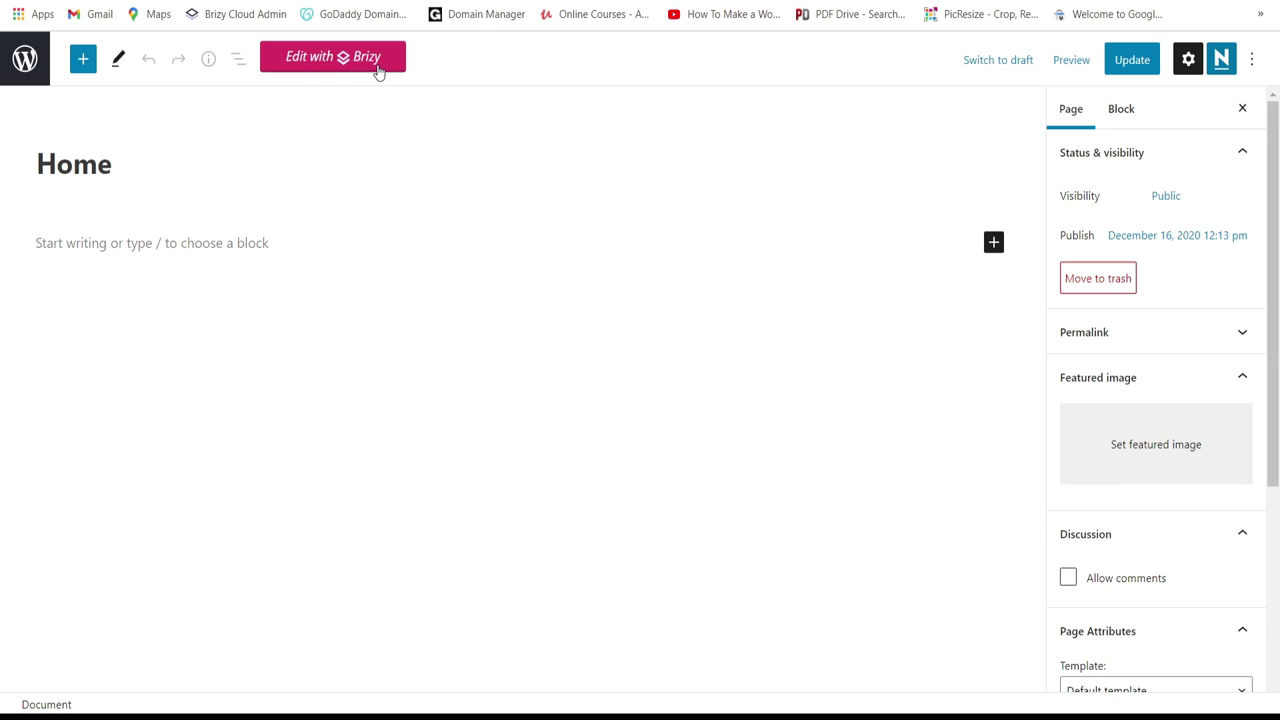
{"action": "left_click", "coordinate": [378, 70]}
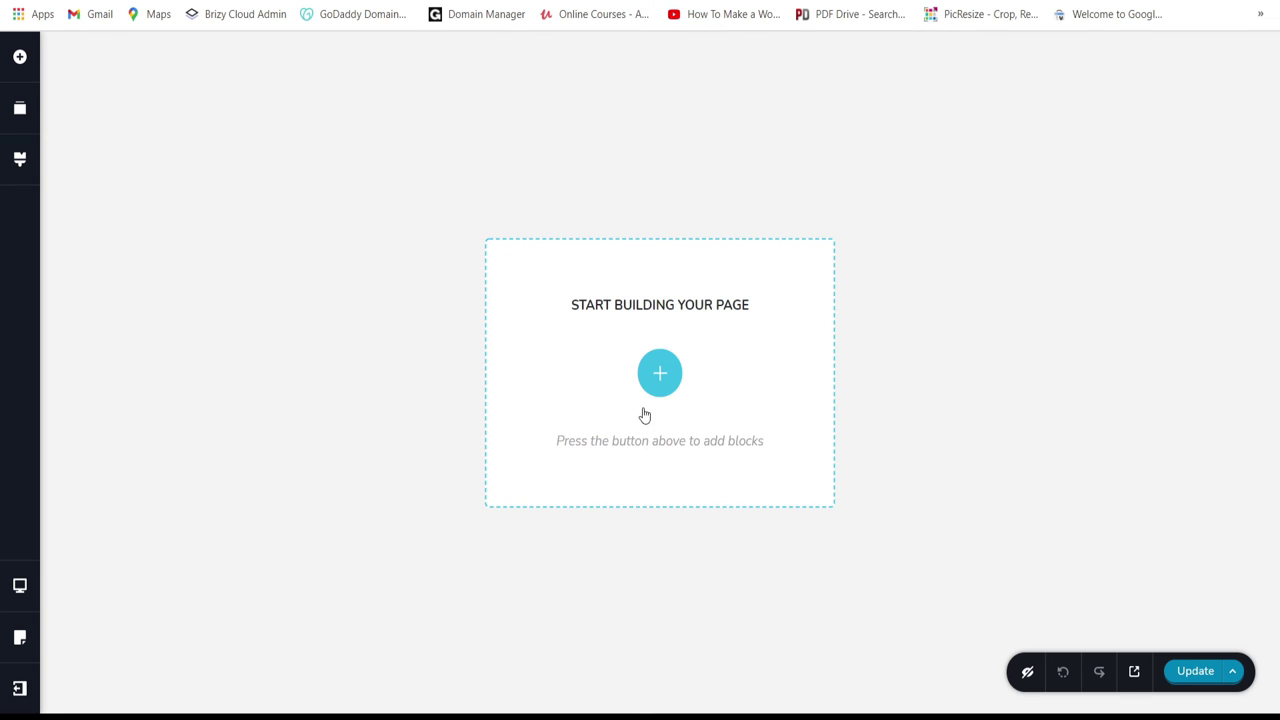
{"action": "left_click", "coordinate": [660, 373]}
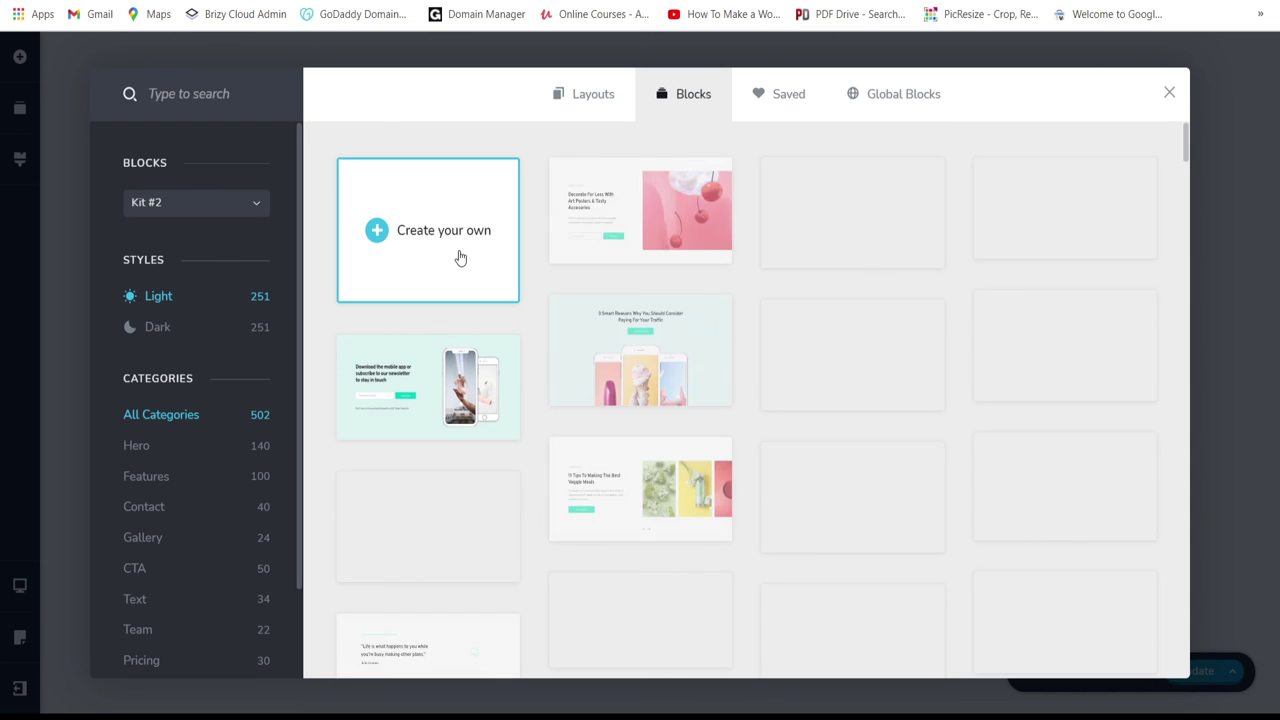
{"action": "left_click", "coordinate": [459, 256]}
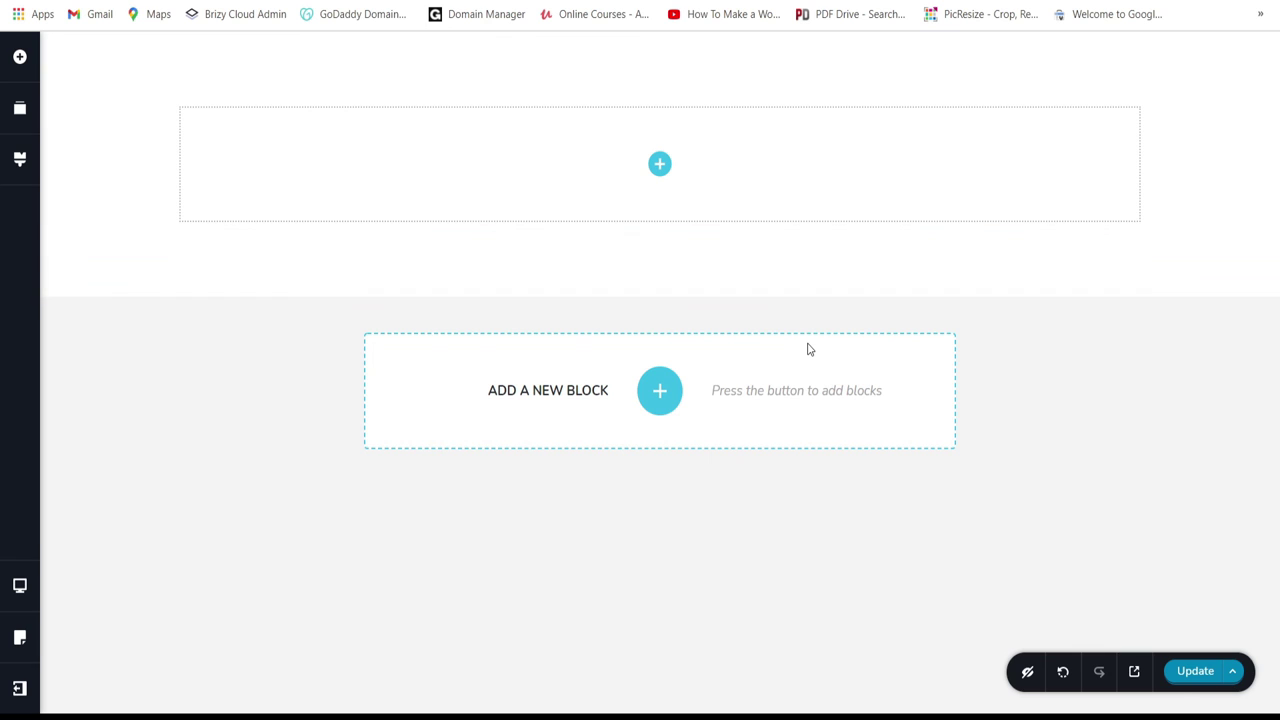
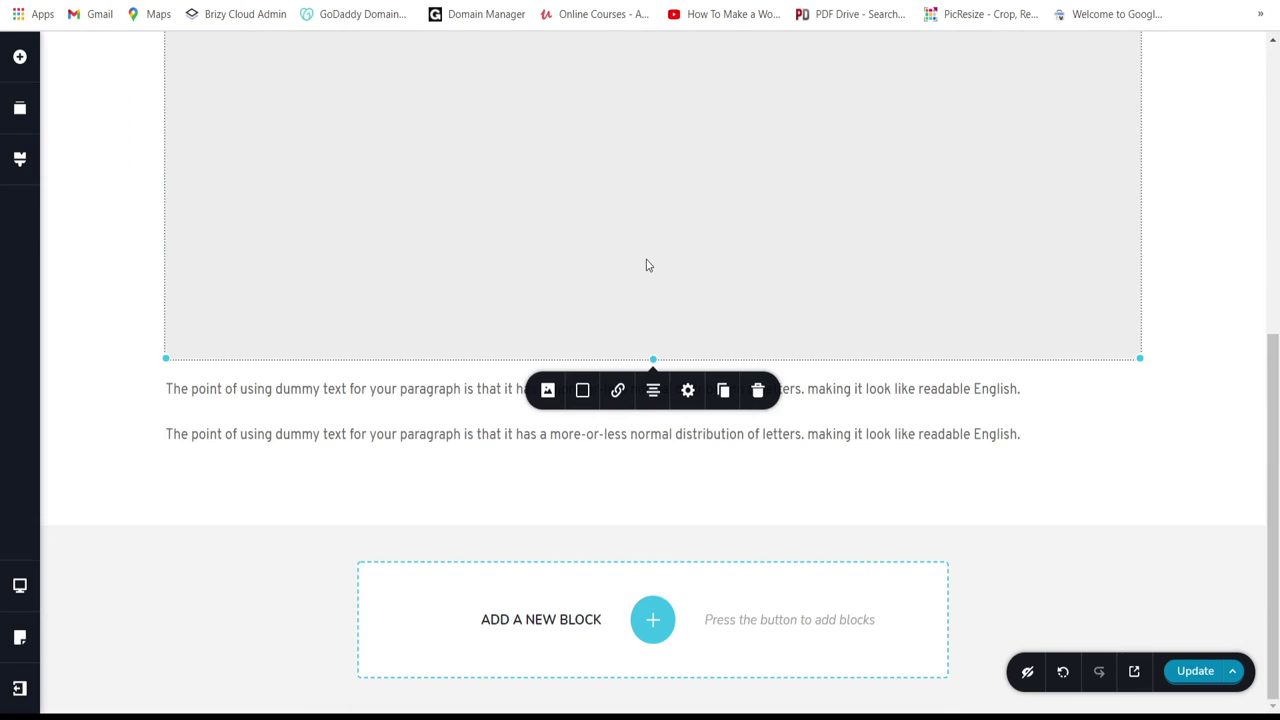
Step: Fill the empty image element with the dark red waiter logo from the media library
{"action": "left_click", "coordinate": [548, 391]}
{"action": "left_click", "coordinate": [572, 505]}
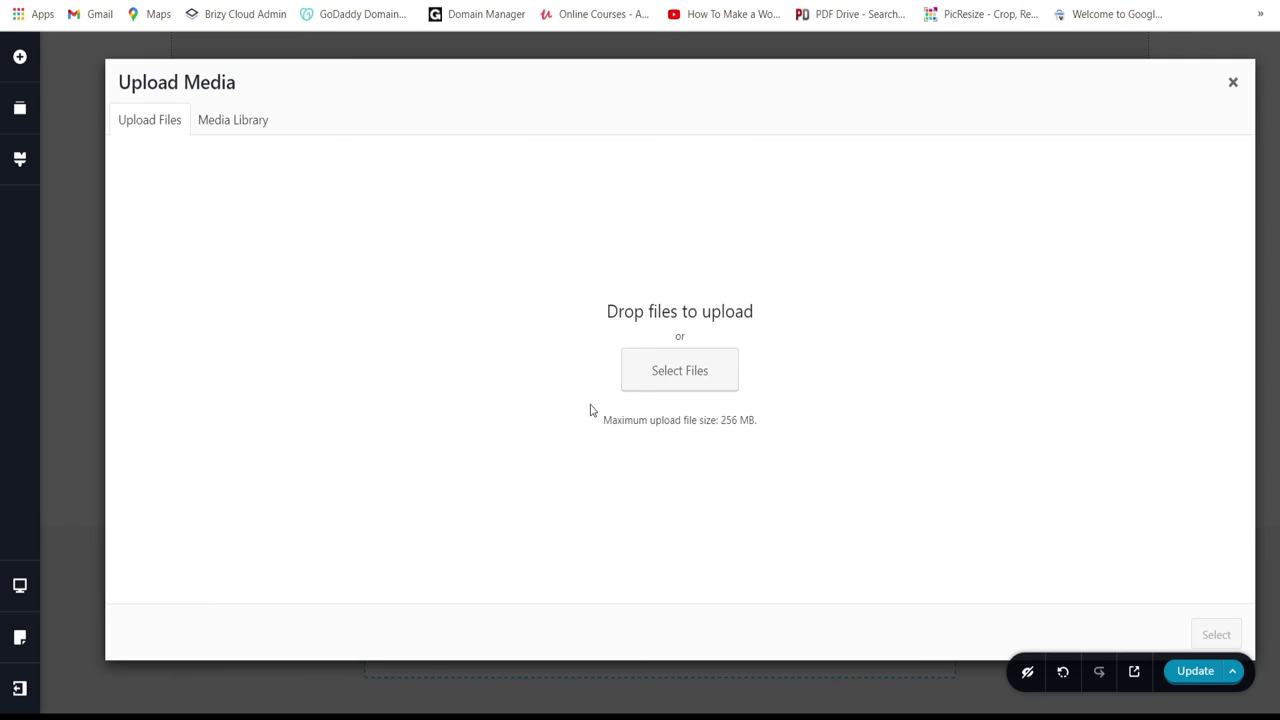
{"action": "left_click", "coordinate": [207, 121]}
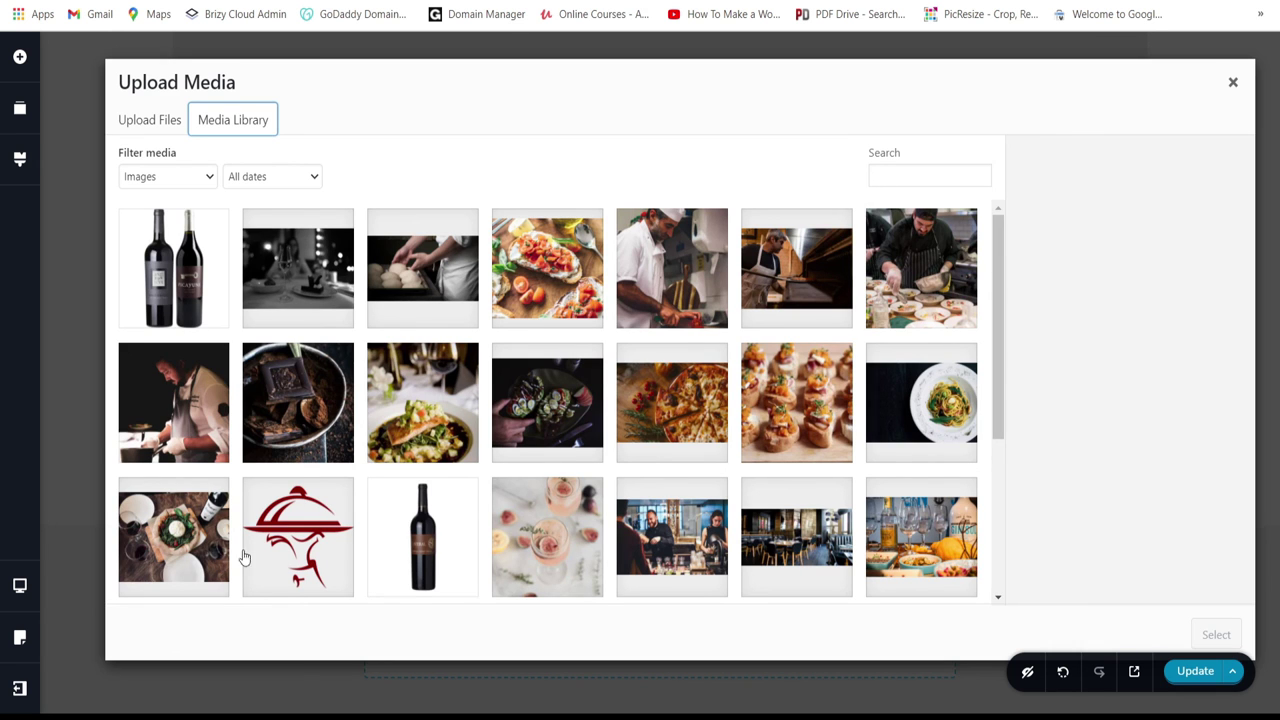
{"action": "left_click", "coordinate": [365, 534]}
{"action": "left_click", "coordinate": [320, 535]}
{"action": "left_click", "coordinate": [1216, 635]}
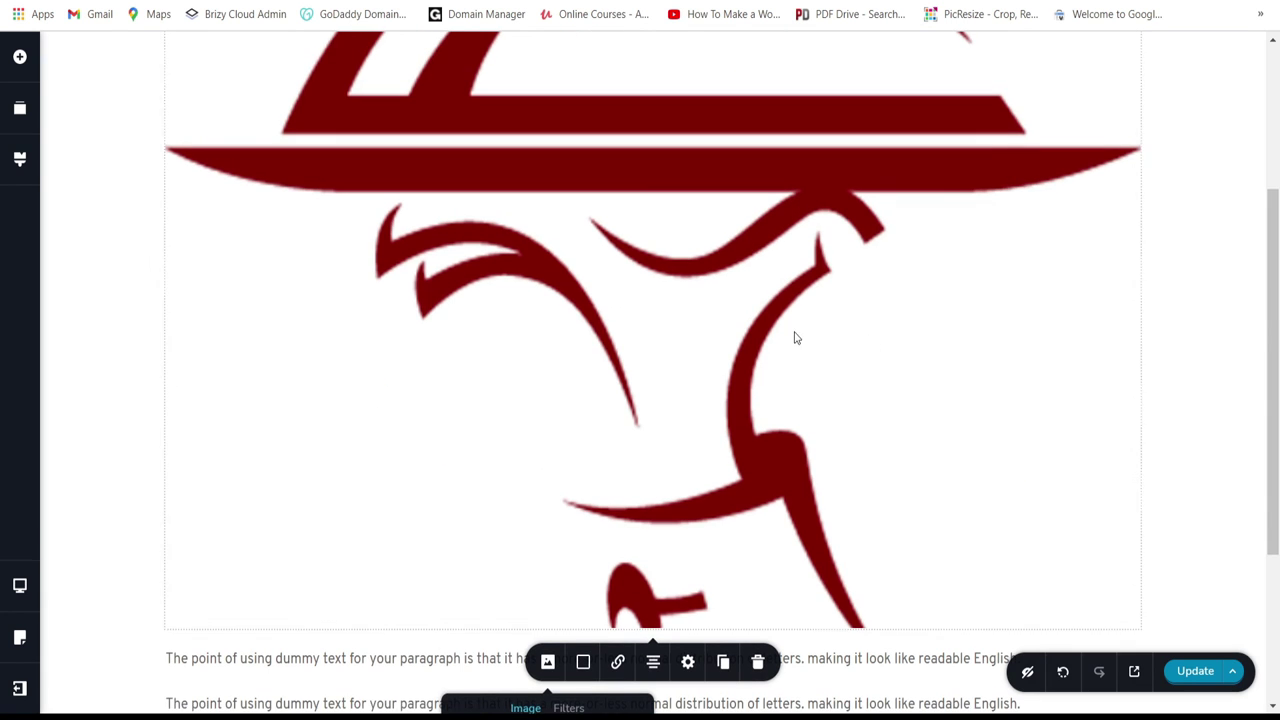
Step: Shrink the waiter logo to a small image above the two paragraphs, and select the first paragraph
{"action": "left_click", "coordinate": [551, 423]}
{"action": "scroll", "coordinate": [211, 534], "scroll_direction": "down", "scroll_amount": 1}
{"action": "left_click_drag", "start_coordinate": [155, 545], "coordinate": [574, 329]}
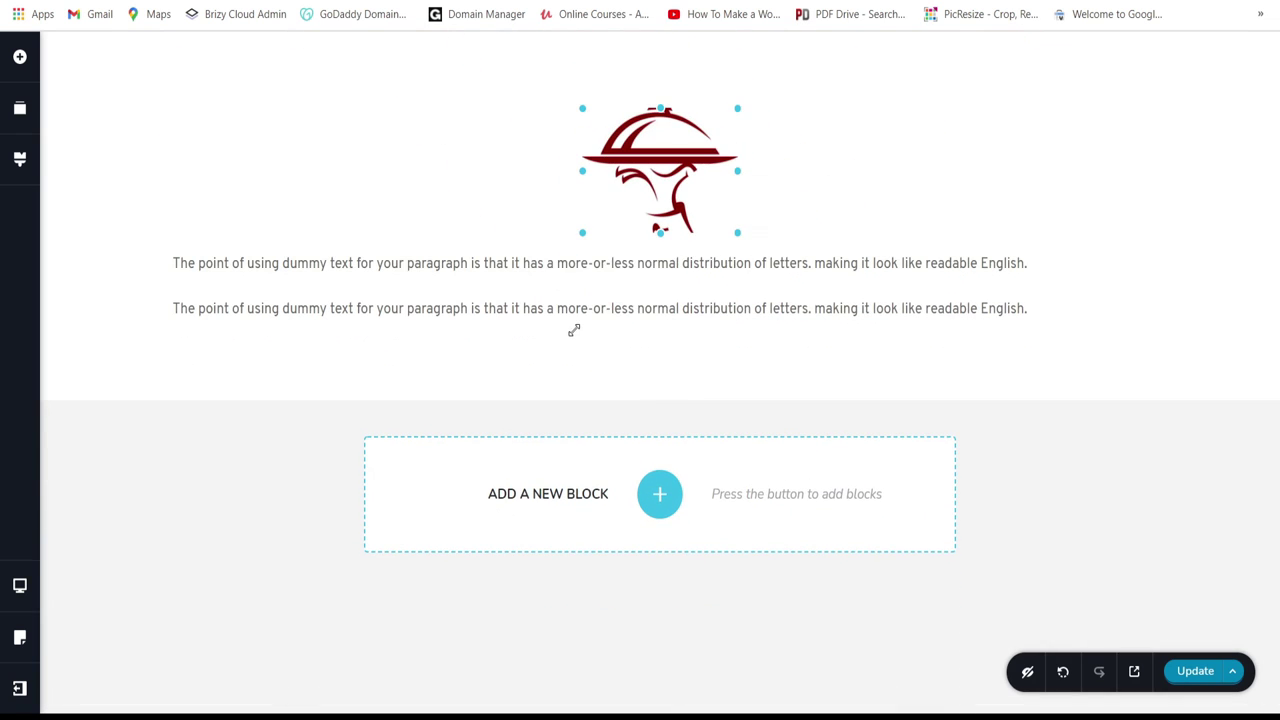
{"action": "left_click", "coordinate": [908, 263]}
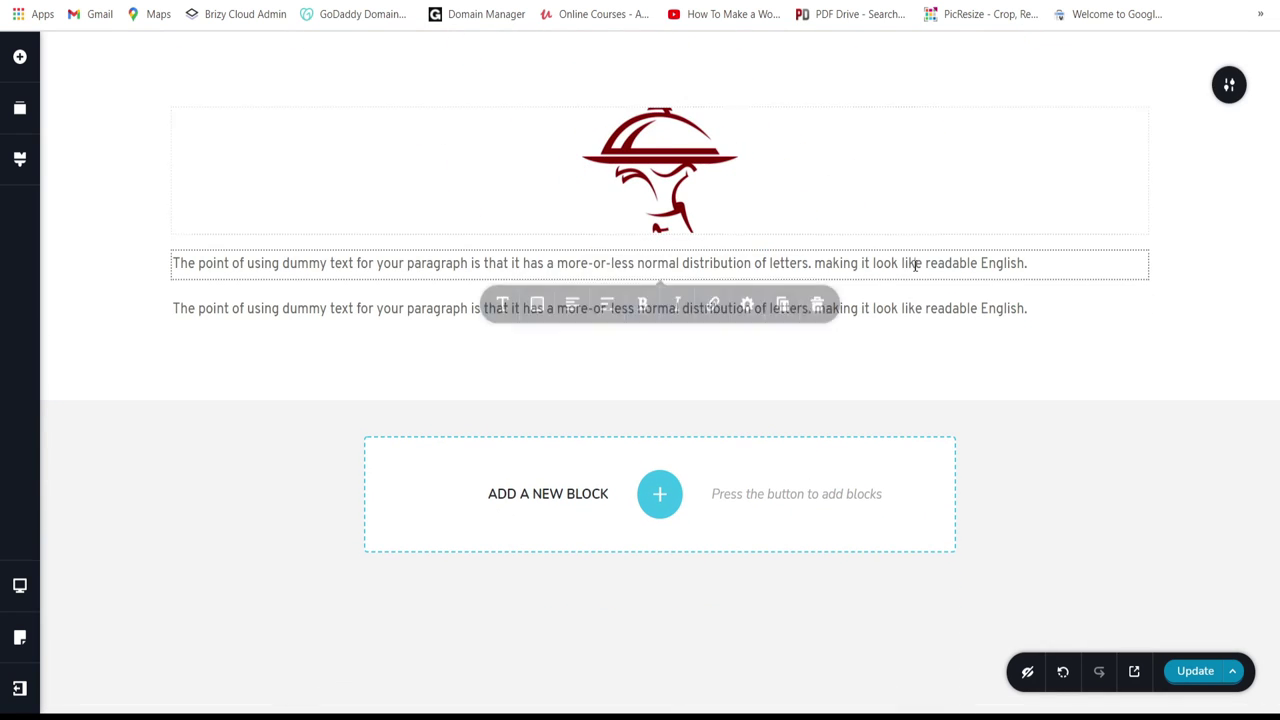
Step: Centre-align both dummy text paragraphs below the waiter logo
{"action": "left_click", "coordinate": [574, 309]}
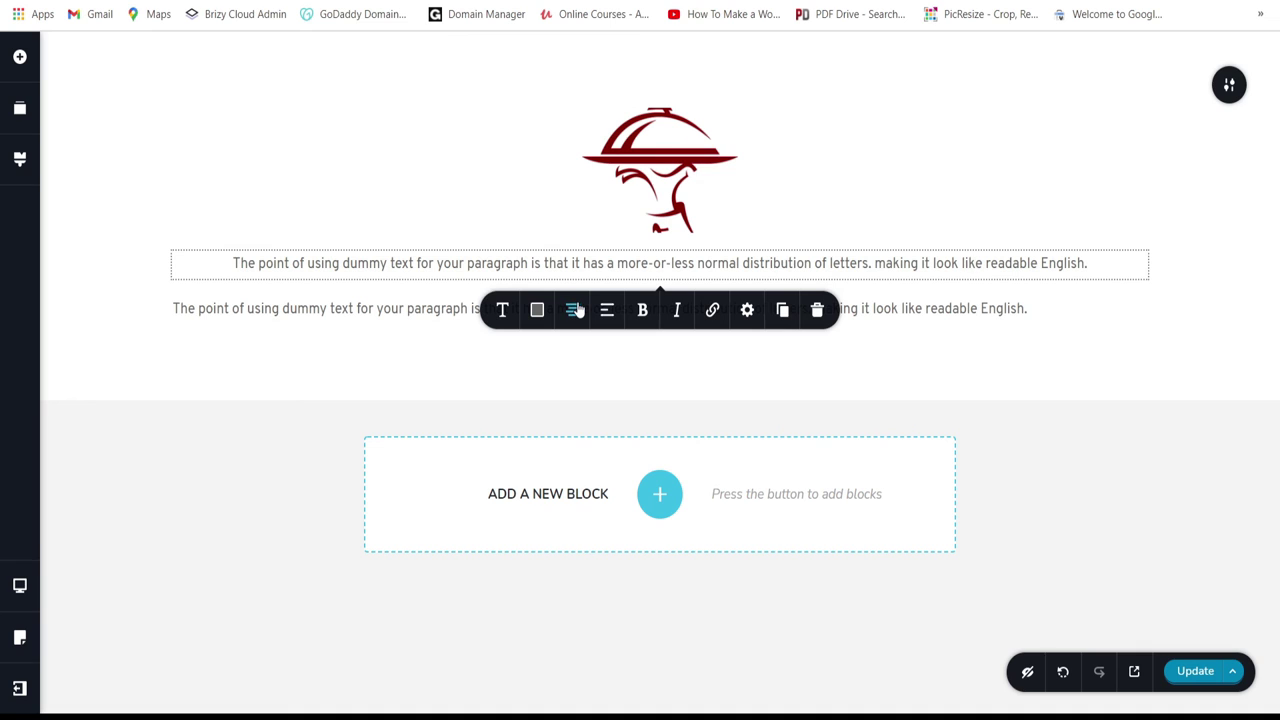
{"action": "left_click", "coordinate": [934, 318]}
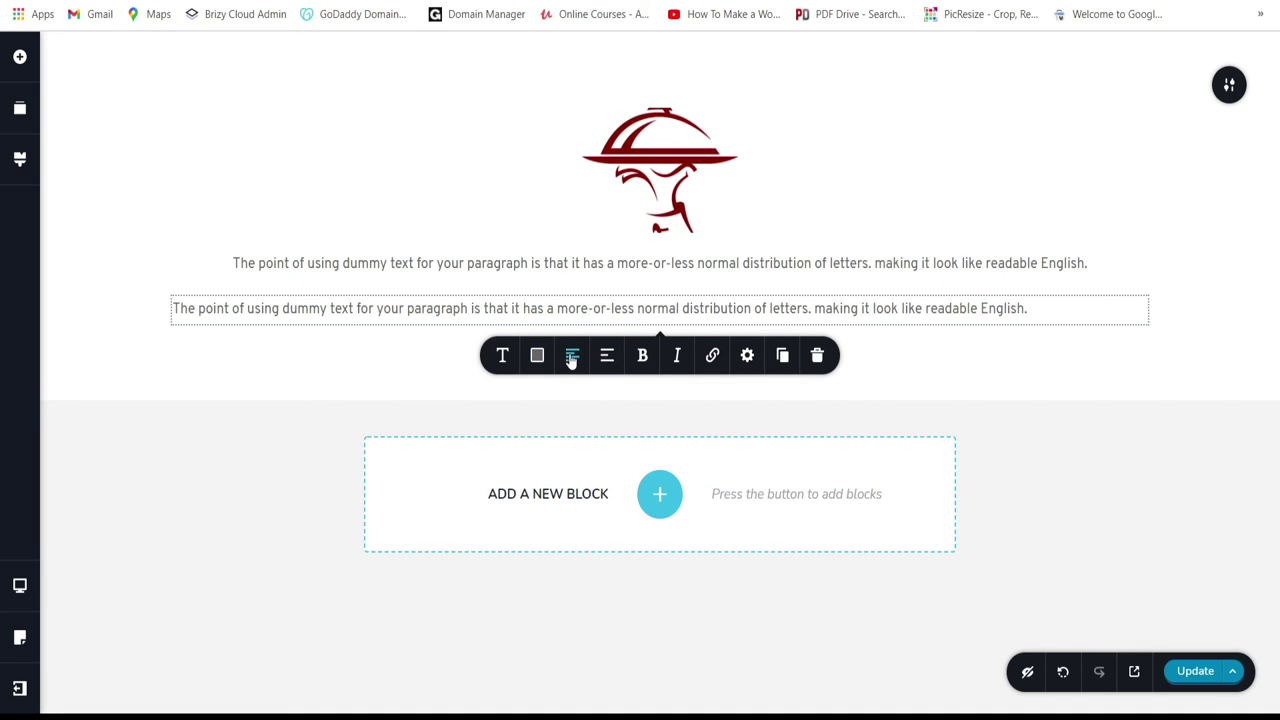
{"action": "left_click", "coordinate": [572, 358]}
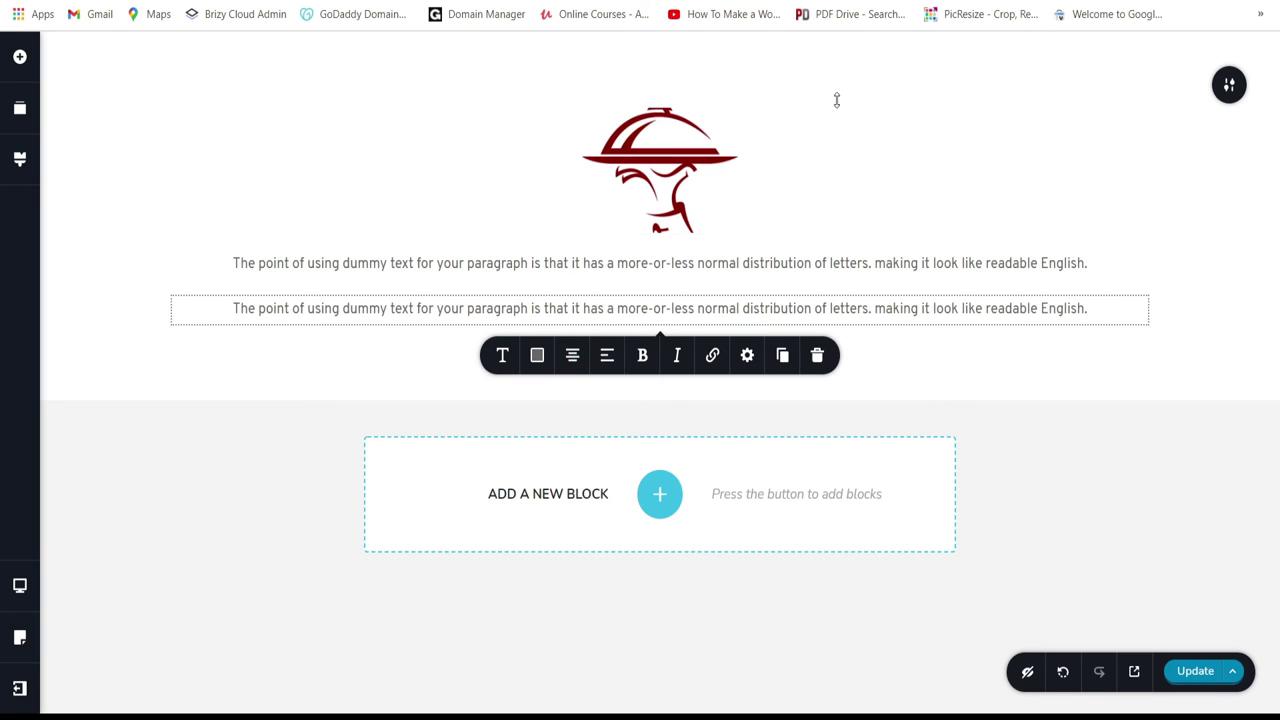
Step: Replace the first paragraph's text with the heading "ITALIAN RESTAURANT"
{"action": "left_click", "coordinate": [831, 266]}
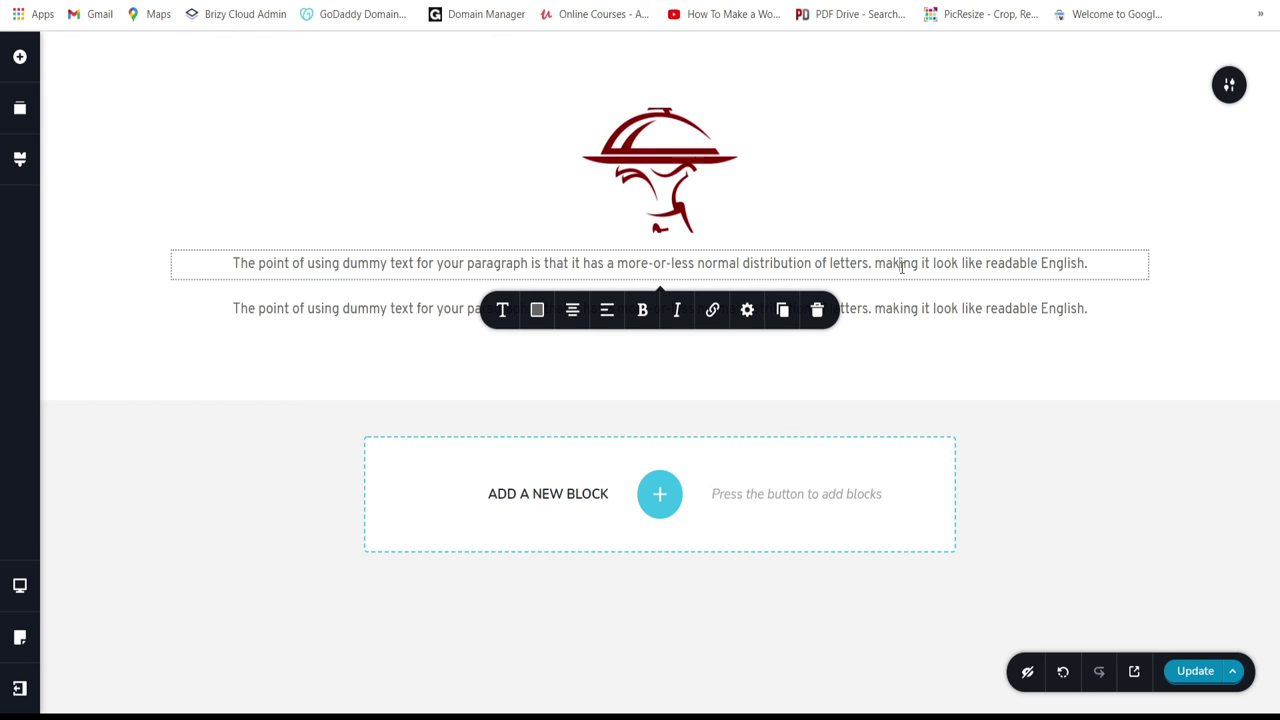
{"action": "key", "text": "ctrl+a"}
{"action": "key", "text": "BackSpace"}
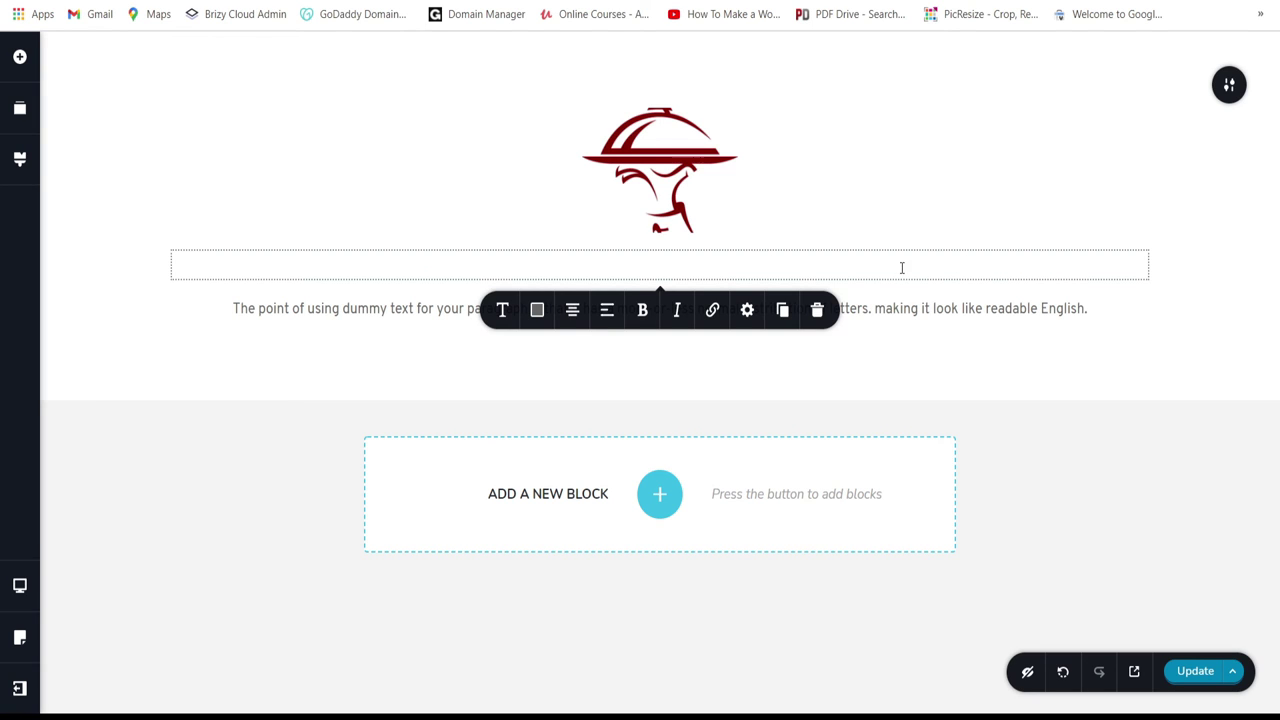
{"action": "type", "text": "ITALIAN RESTAURANT"}
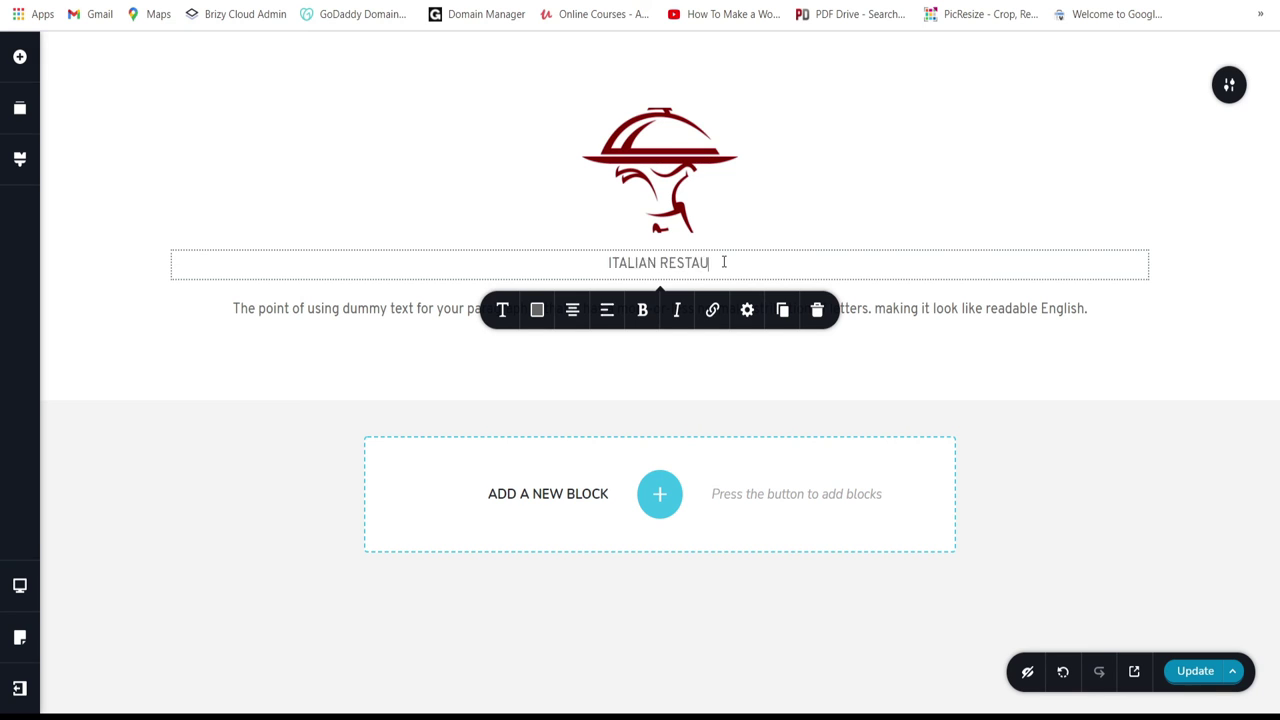
Step: Set the "ITALIAN RESTAURANT" heading in the Kaushan Script font at size 50
{"action": "left_click", "coordinate": [505, 312]}
{"action": "scroll", "coordinate": [400, 460], "scroll_direction": "down", "scroll_amount": 5}
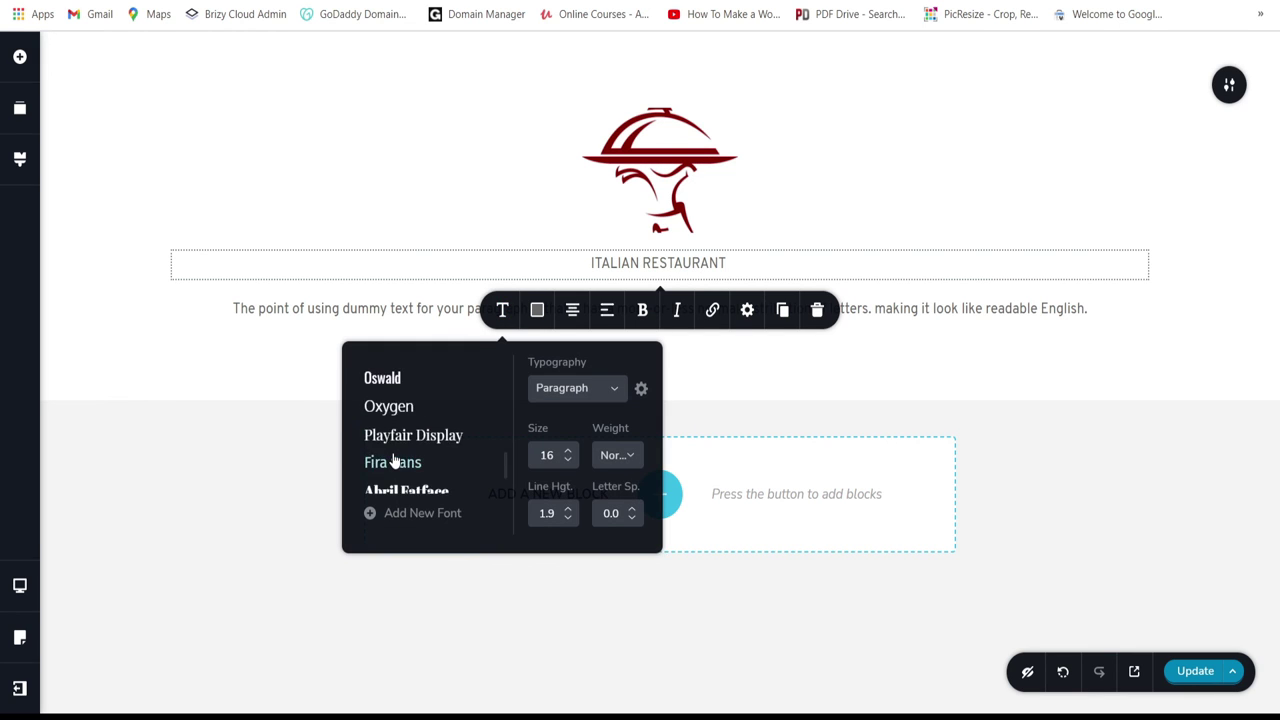
{"action": "left_click", "coordinate": [420, 476]}
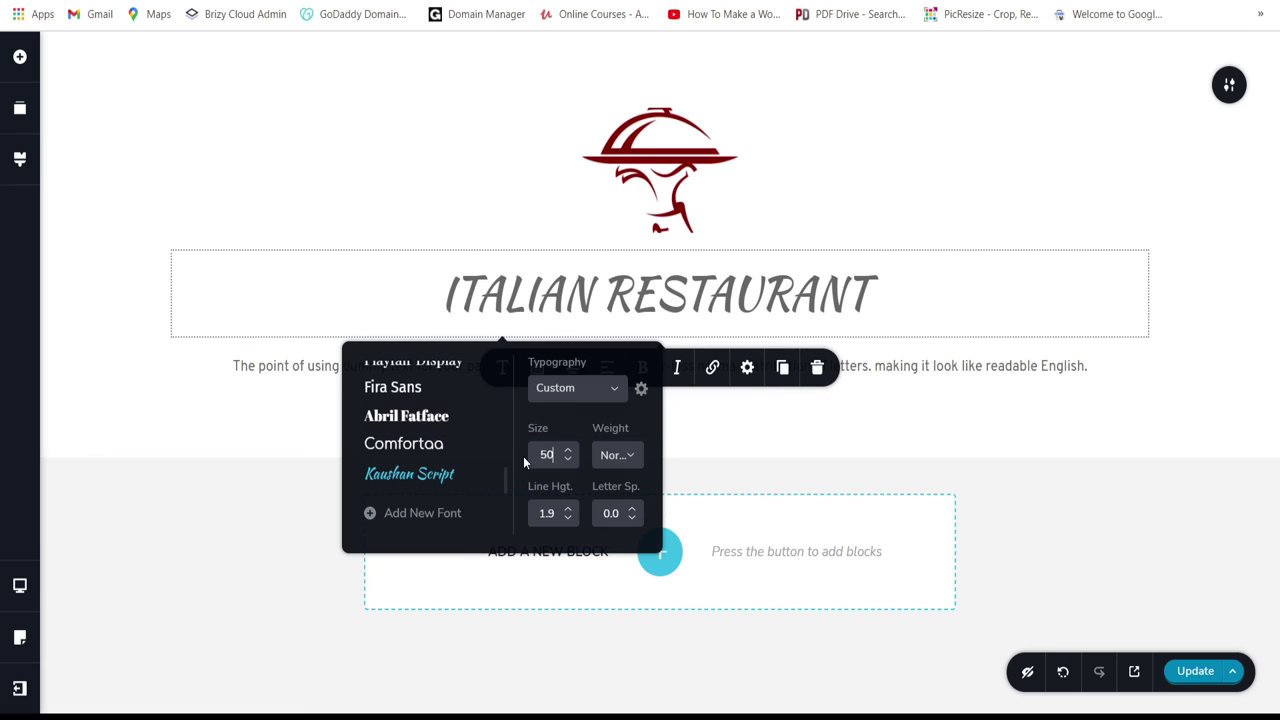
Step: Replace the second paragraph's text with the tagline "We Serve to Satisfy Your Soul !"
{"action": "left_click", "coordinate": [1013, 370]}
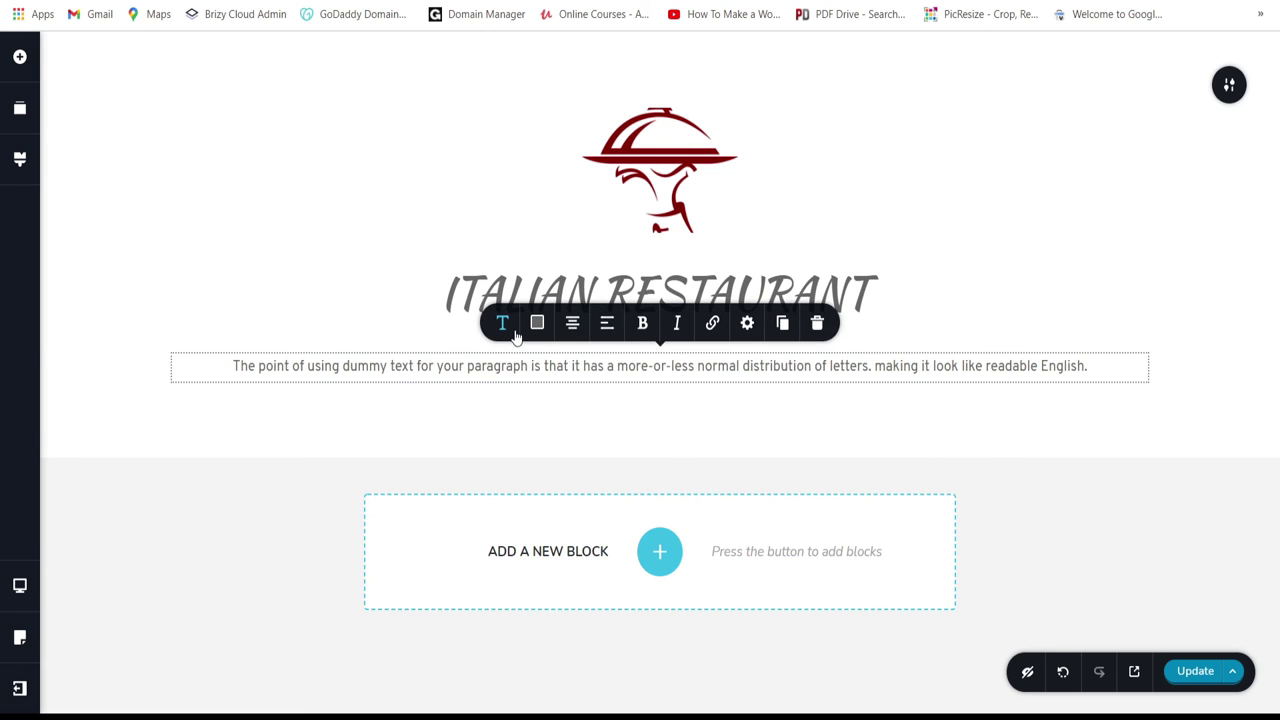
{"action": "key", "text": "ctrl+a"}
{"action": "key", "text": "BackSpace"}
{"action": "type", "text": "wE"}
{"action": "key", "text": "BackSpace"}
{"action": "key", "text": "BackSpace"}
{"action": "type", "text": "We"}
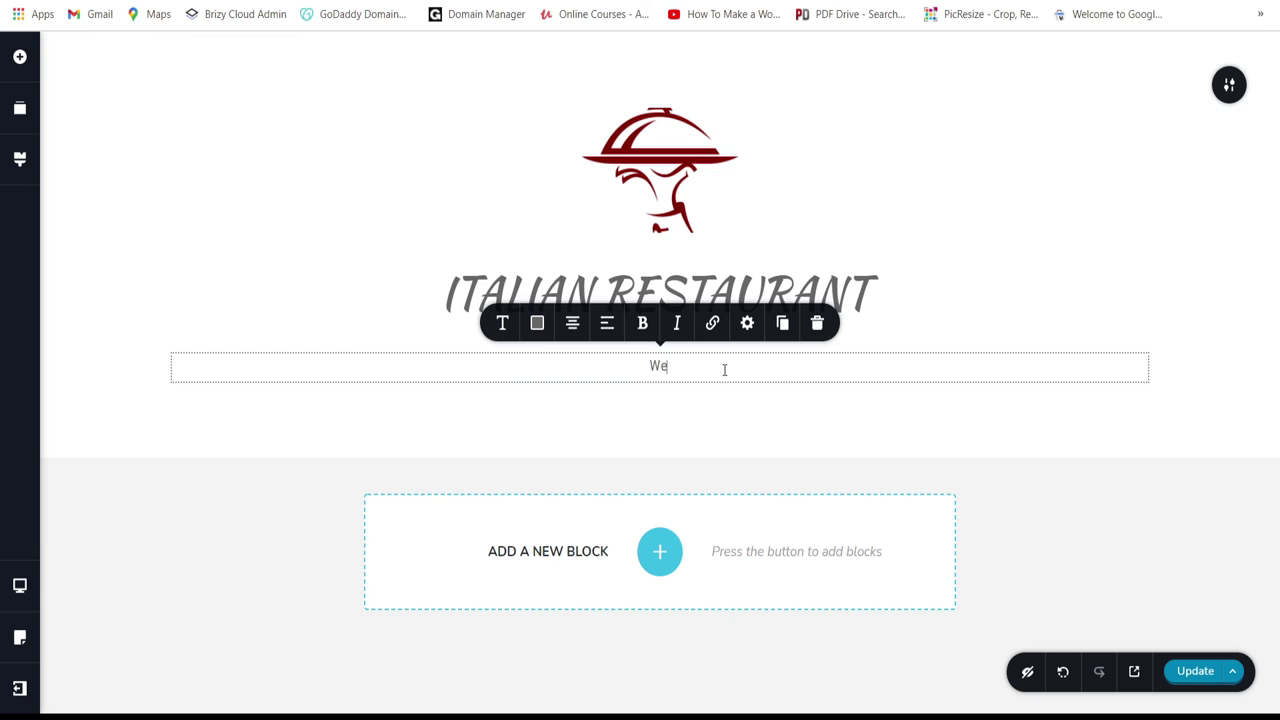
{"action": "type", "text": " Serve to Satisf"}
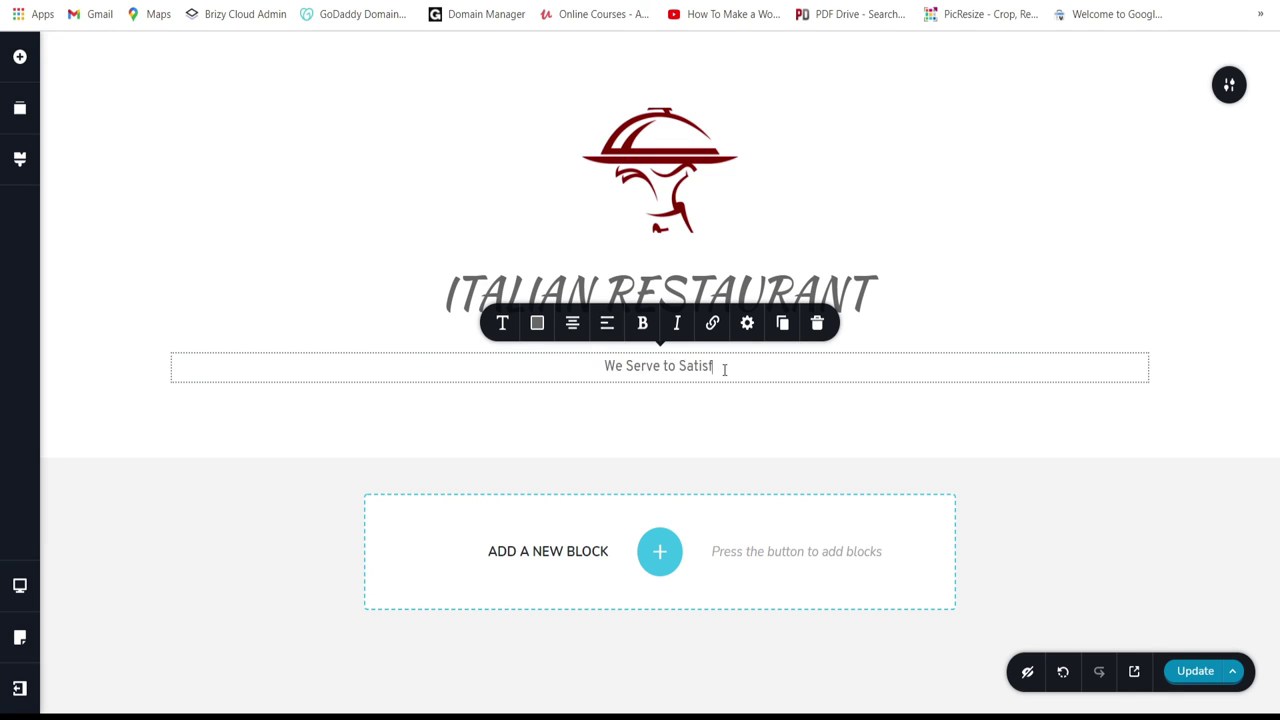
{"action": "type", "text": "y Your"}
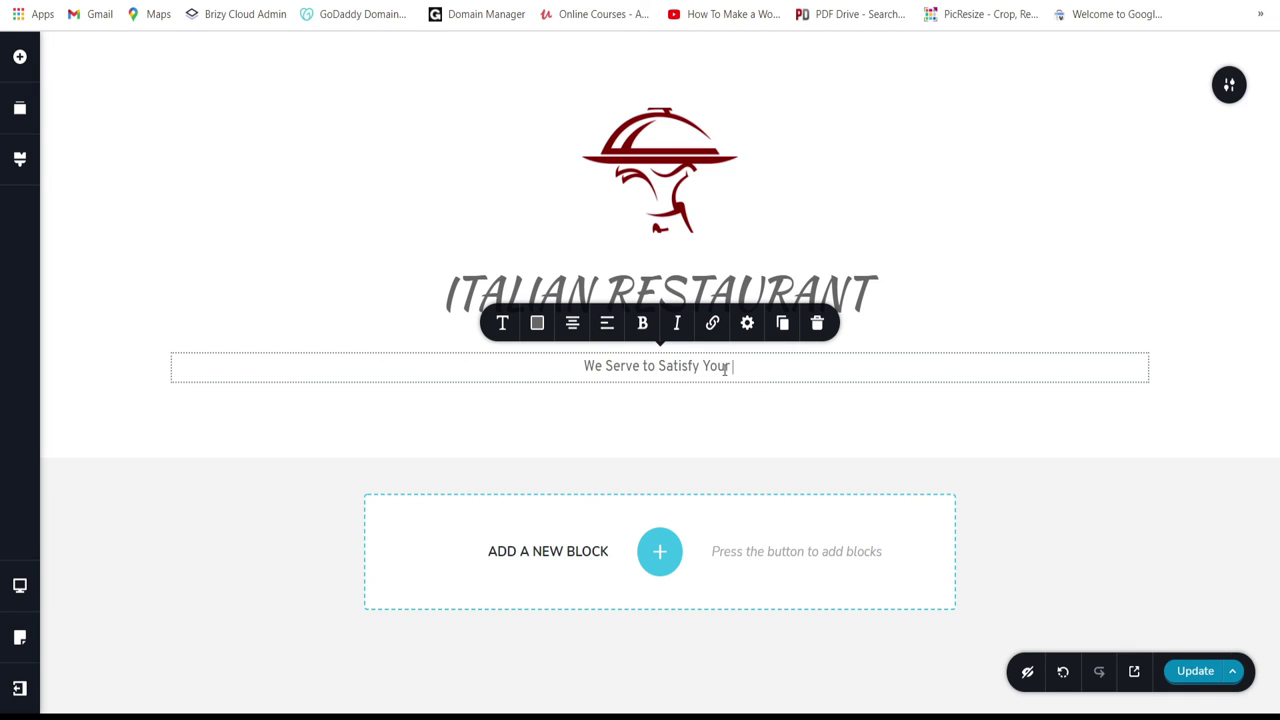
{"action": "type", "text": " Soul !"}
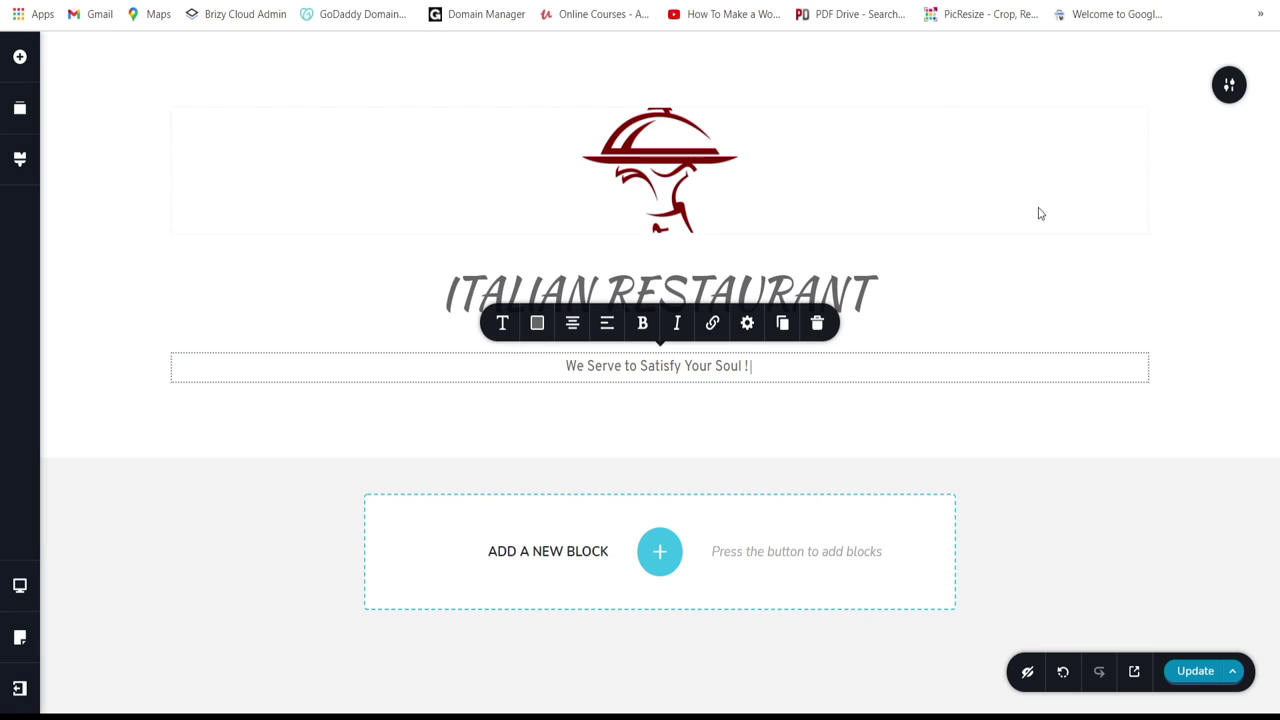
Step: Set the block's background to the media library photo of a pizza board with plates and red wine glasses
{"action": "left_click", "coordinate": [1229, 85]}
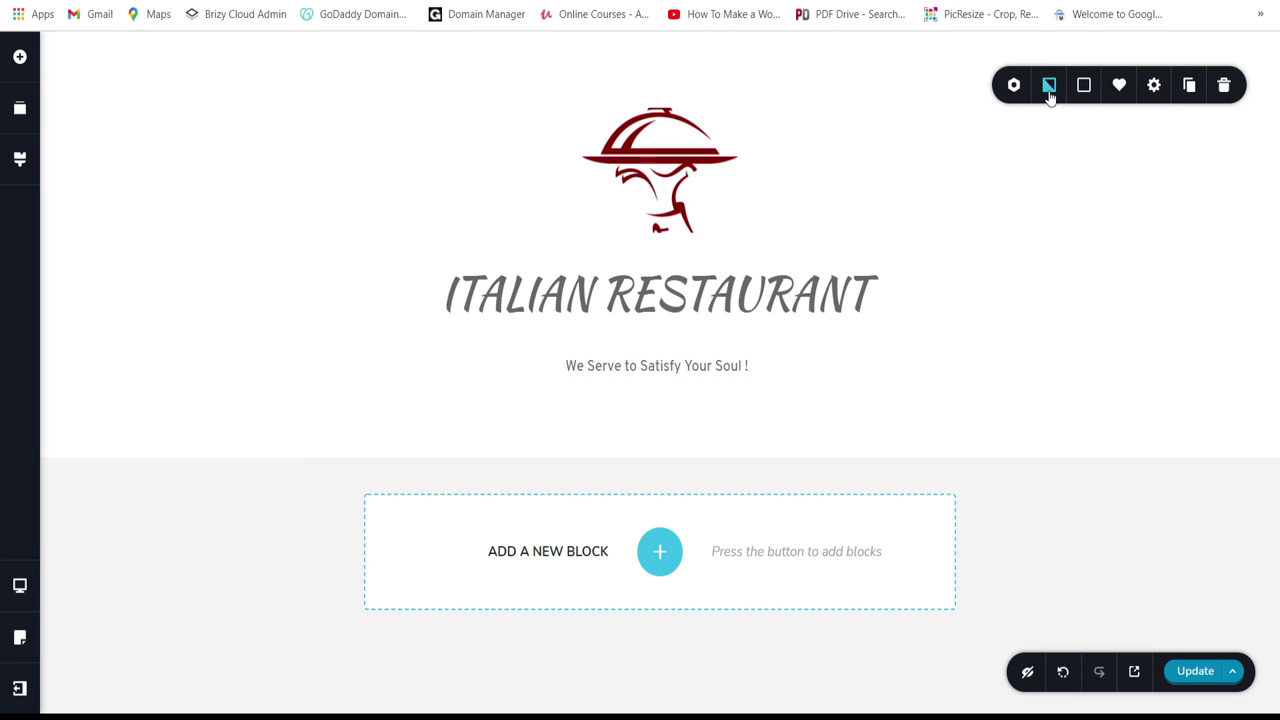
{"action": "left_click", "coordinate": [1052, 88]}
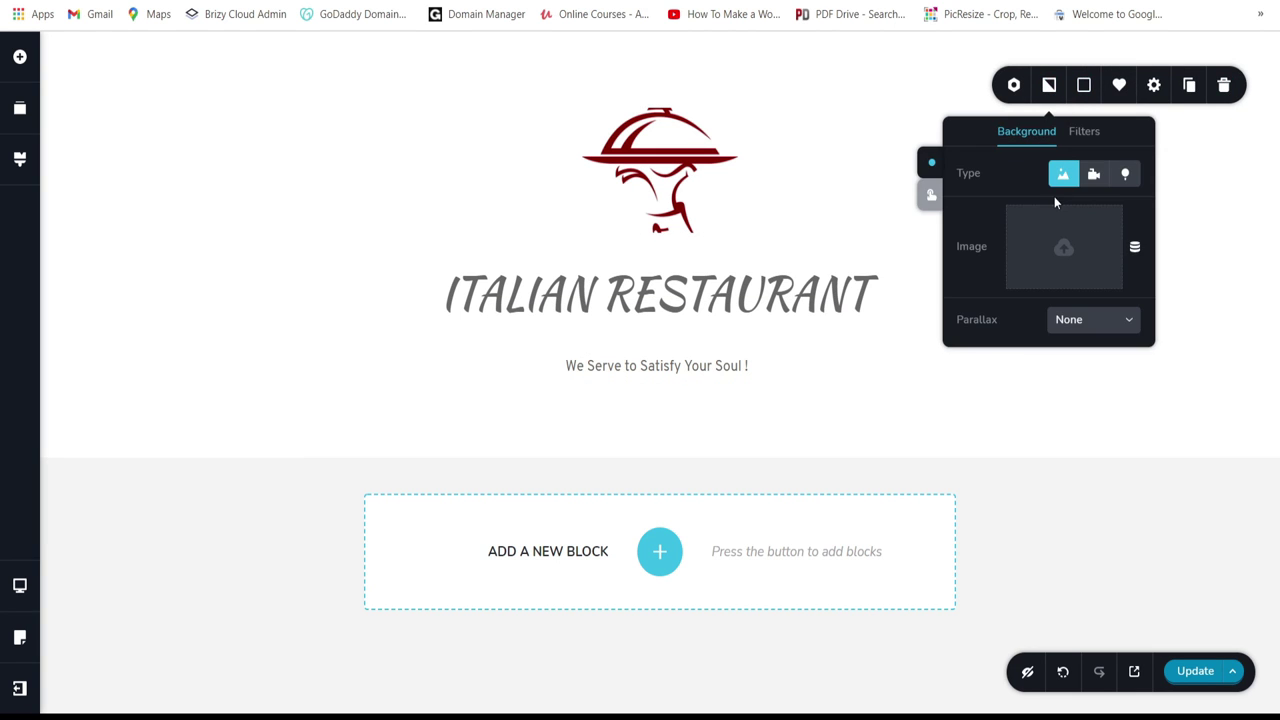
{"action": "left_click", "coordinate": [1064, 245]}
{"action": "left_click", "coordinate": [206, 128]}
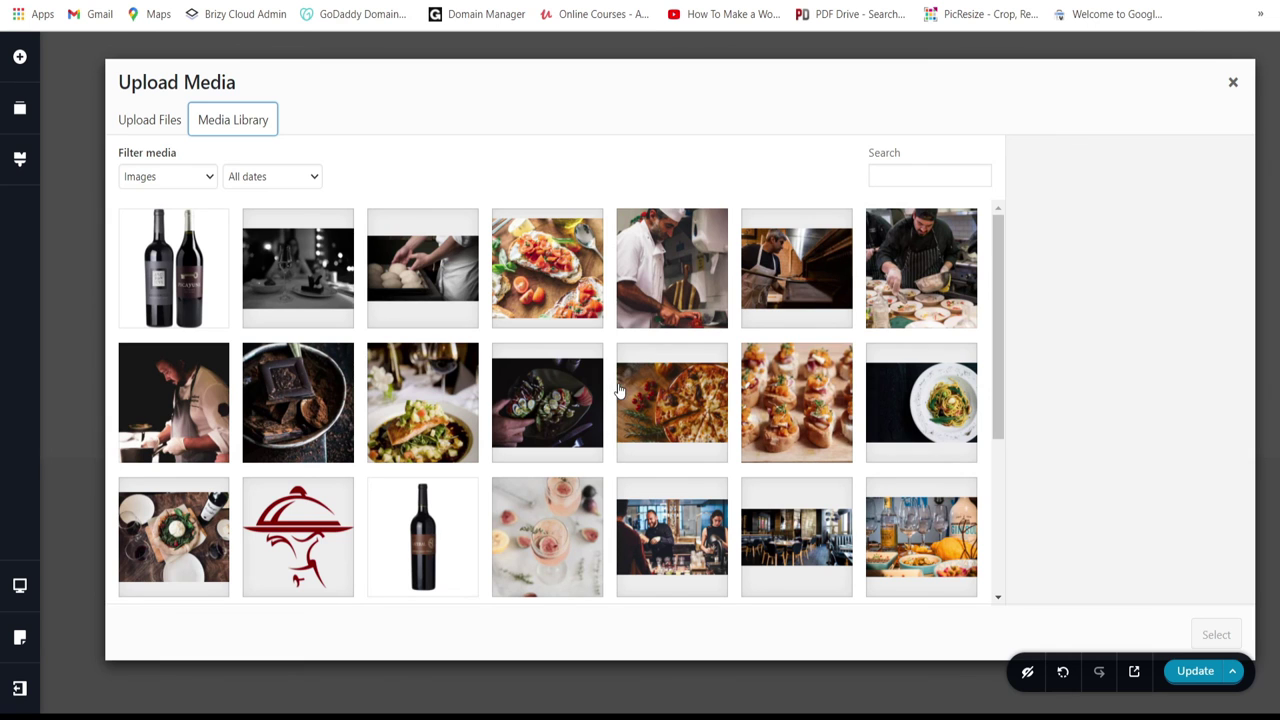
{"action": "scroll", "coordinate": [620, 390], "scroll_direction": "down", "scroll_amount": 3}
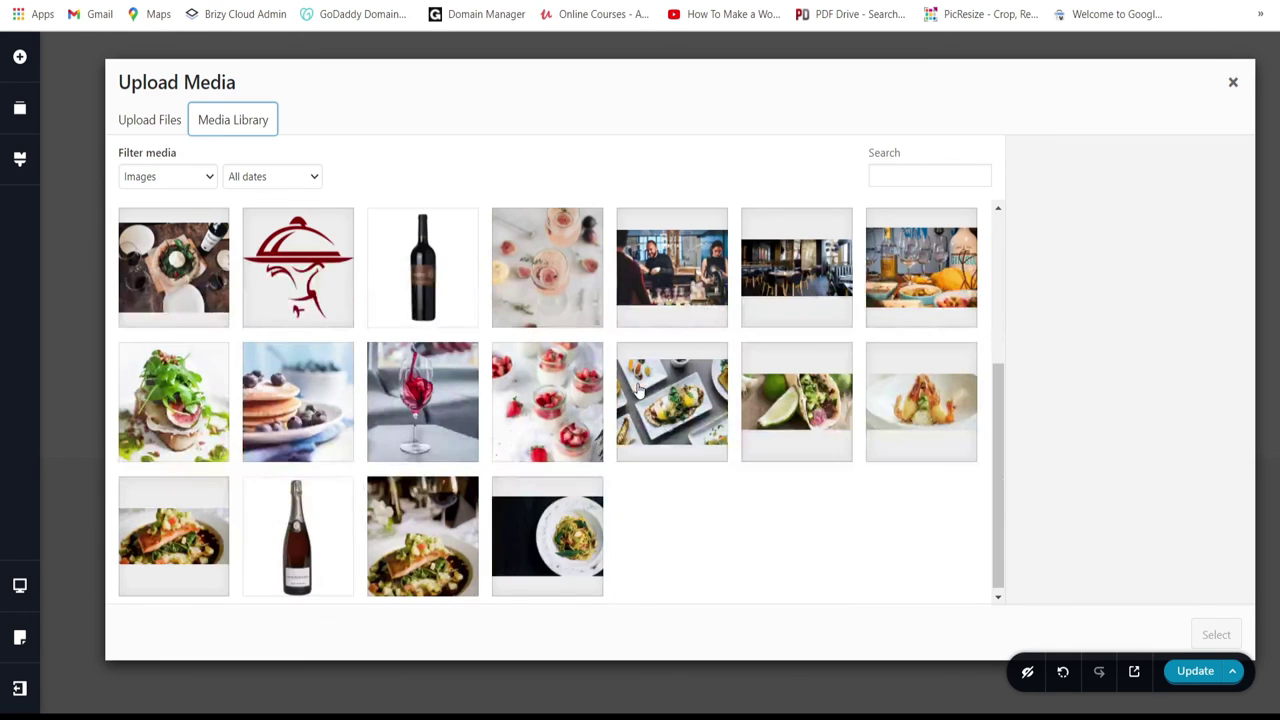
{"action": "scroll", "coordinate": [638, 390], "scroll_direction": "up", "scroll_amount": 3}
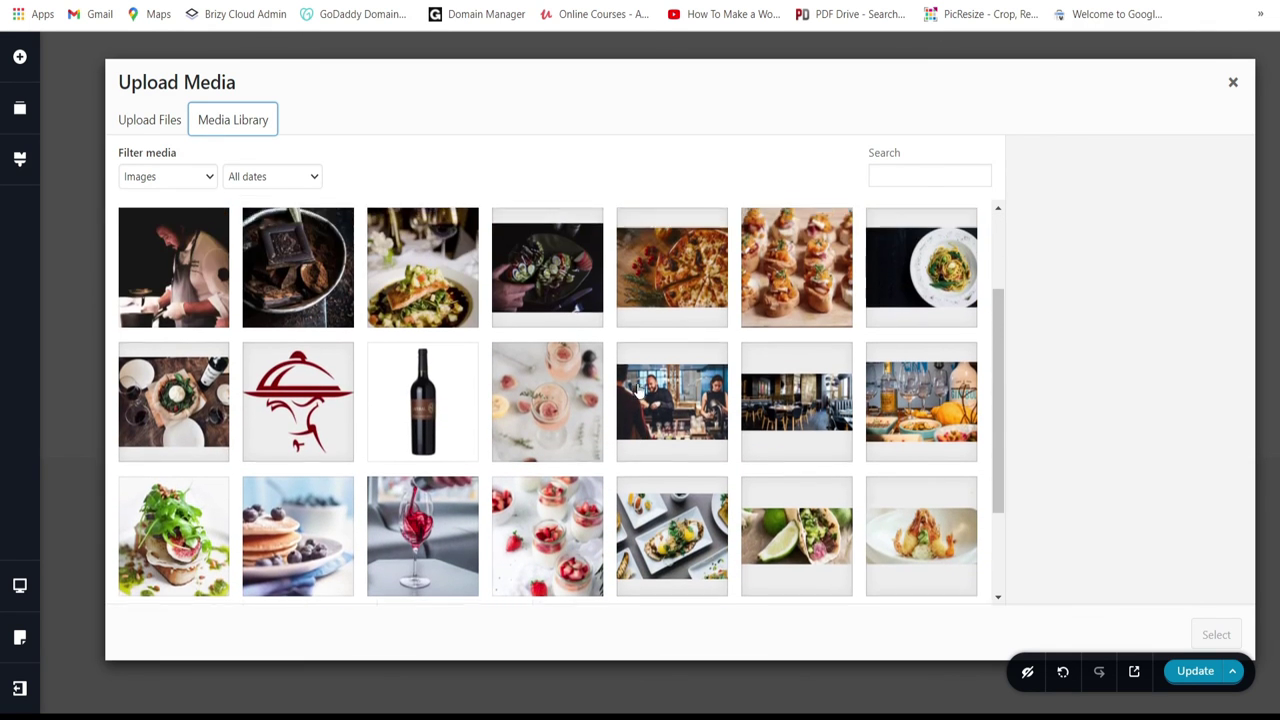
{"action": "scroll", "coordinate": [638, 390], "scroll_direction": "up", "scroll_amount": 1}
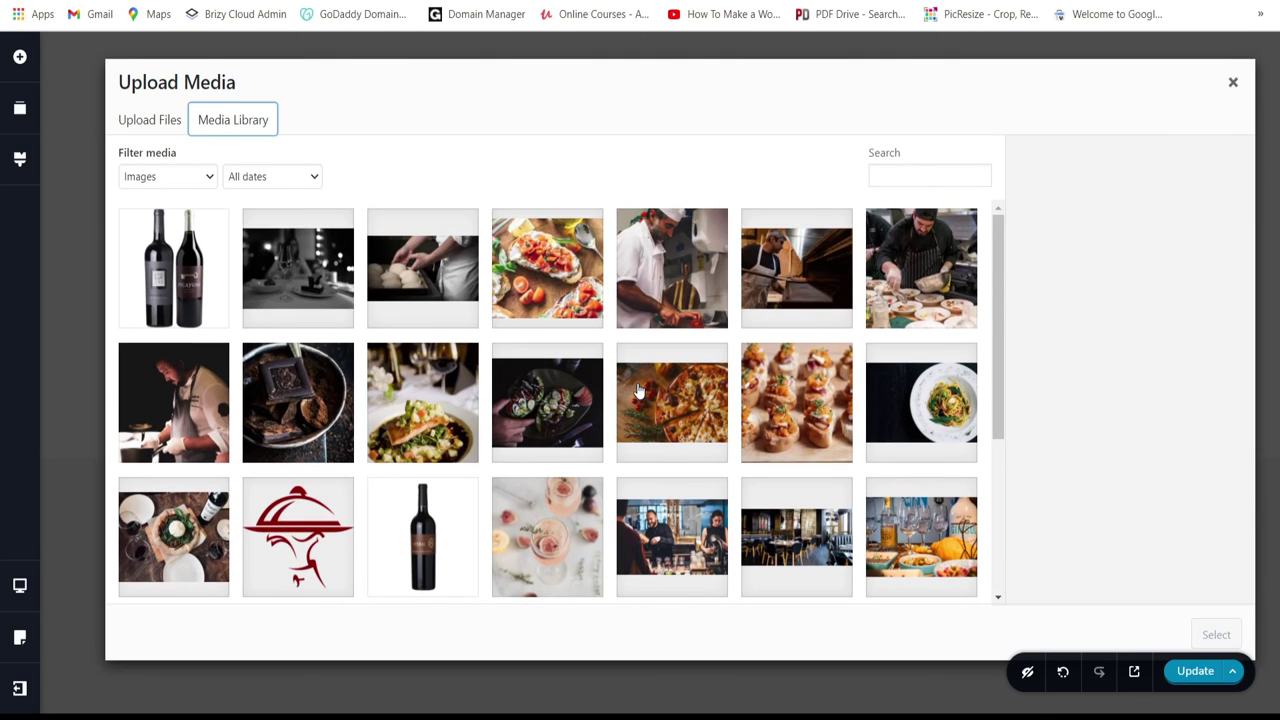
{"action": "scroll", "coordinate": [638, 390], "scroll_direction": "down", "scroll_amount": 3}
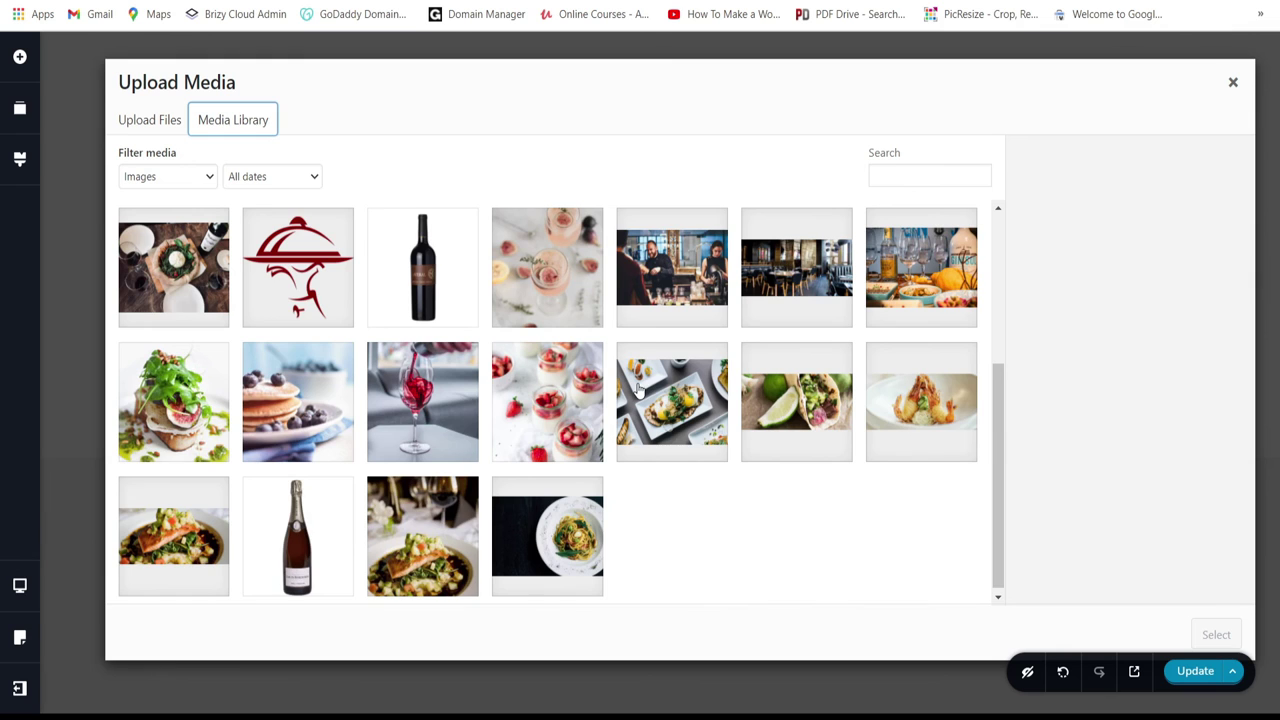
{"action": "scroll", "coordinate": [636, 388], "scroll_direction": "up", "scroll_amount": 2}
{"action": "left_click", "coordinate": [180, 450]}
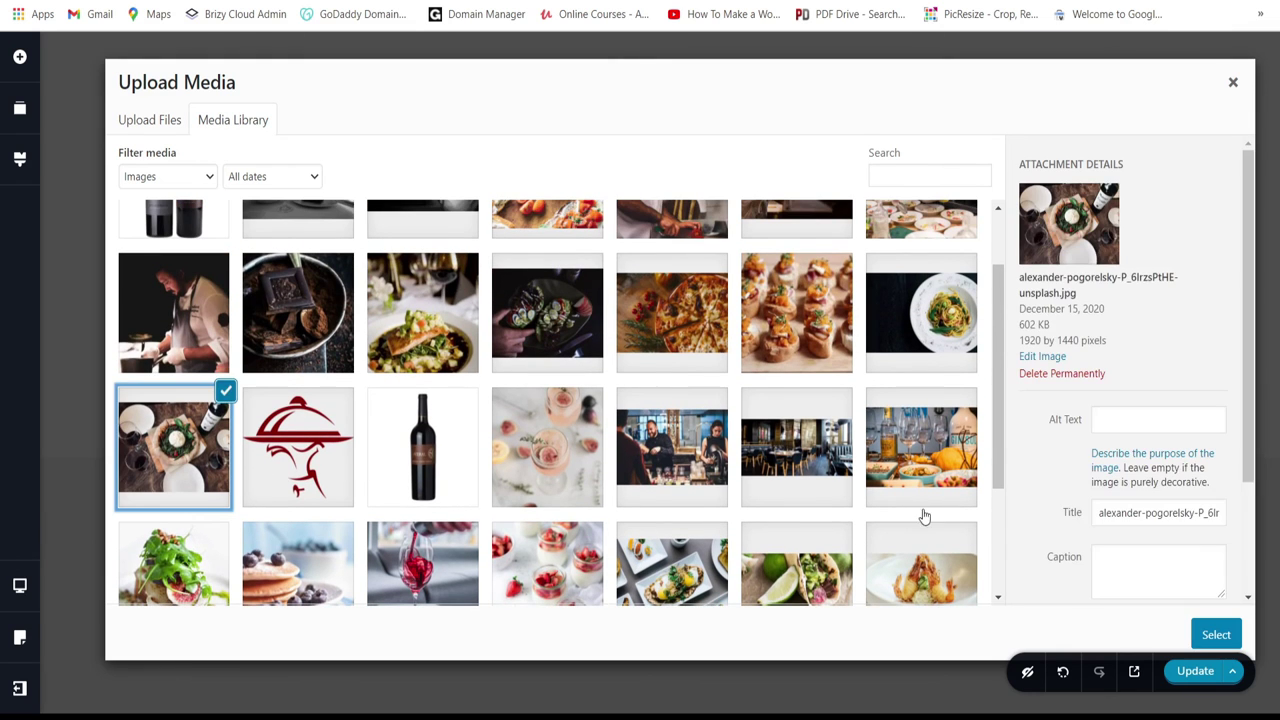
{"action": "left_click", "coordinate": [1212, 634]}
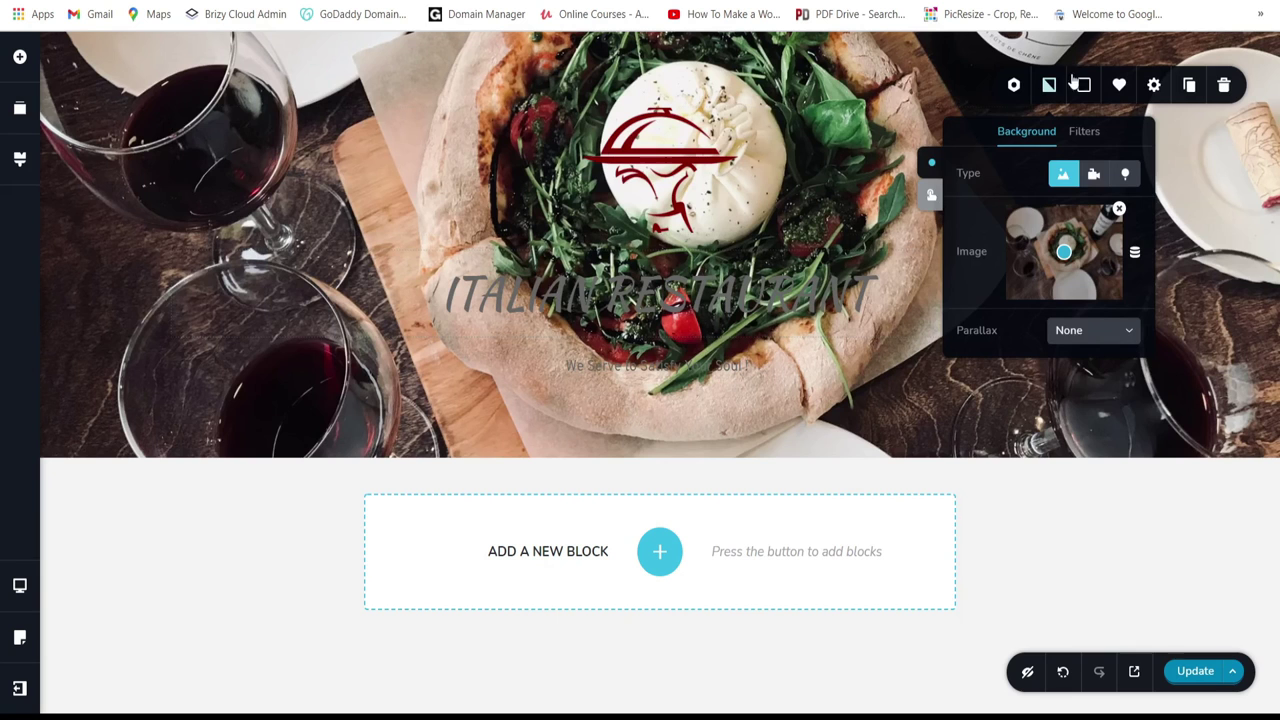
Step: Darken the block's background with a semi-transparent solid #000000 overlay, and increase the block's top and bottom padding
{"action": "left_click", "coordinate": [1083, 85]}
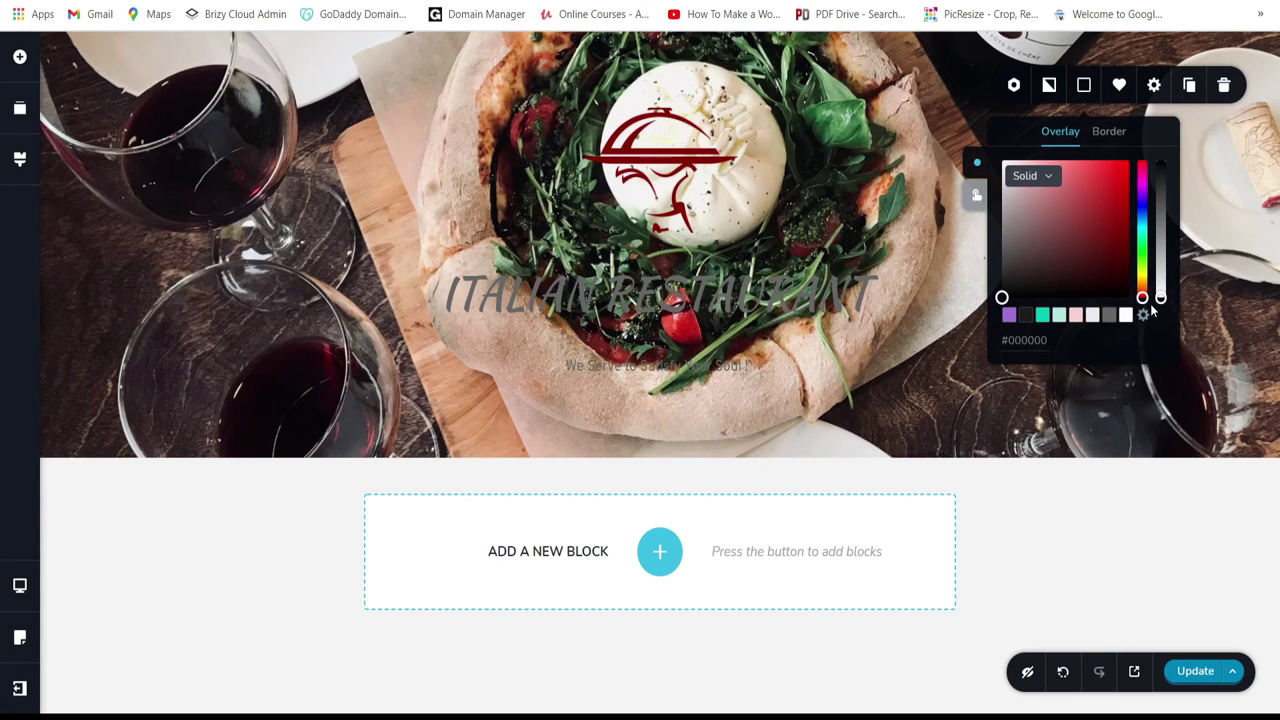
{"action": "left_click_drag", "start_coordinate": [1164, 272], "coordinate": [1162, 217]}
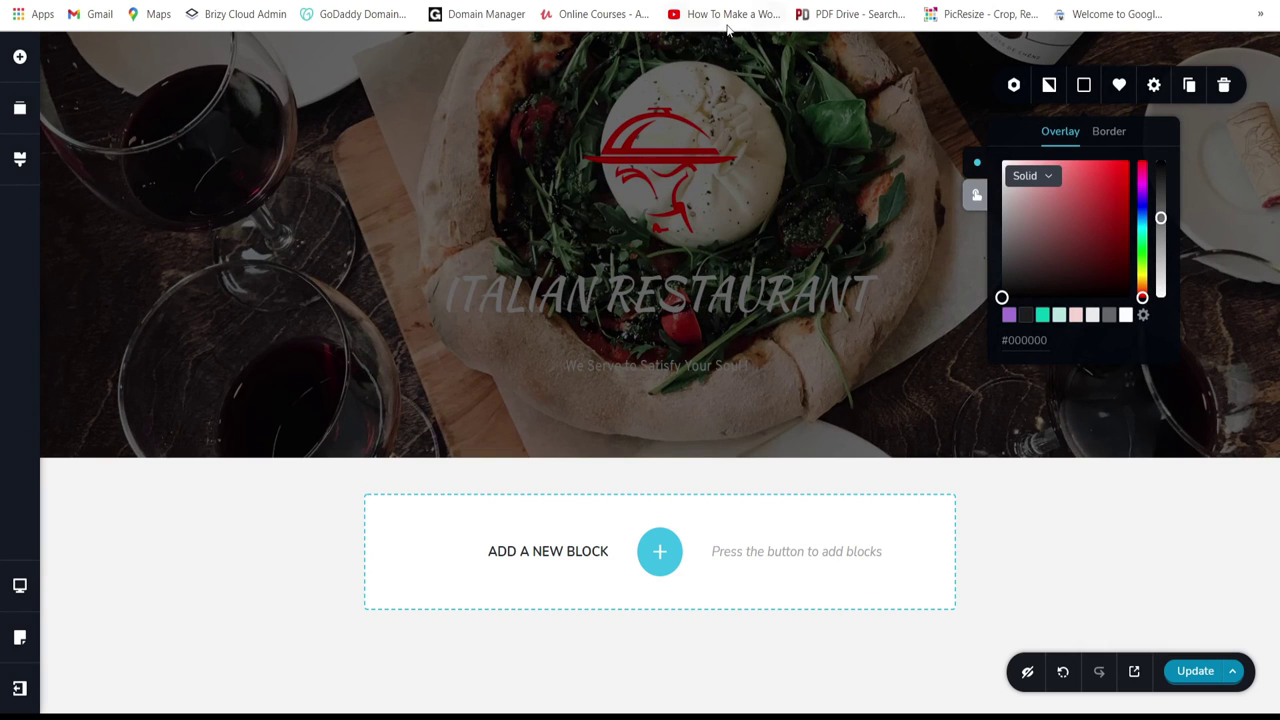
{"action": "left_click_drag", "start_coordinate": [655, 88], "coordinate": [673, 145]}
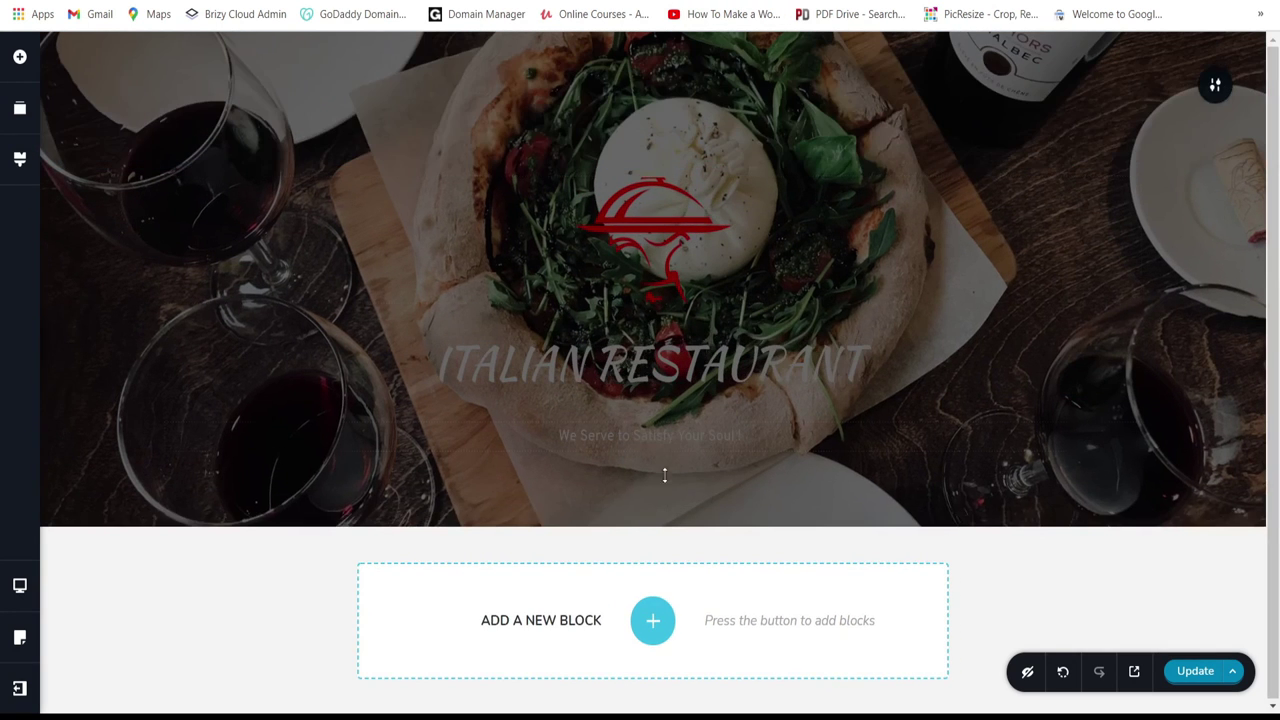
{"action": "left_click_drag", "start_coordinate": [680, 517], "coordinate": [682, 535]}
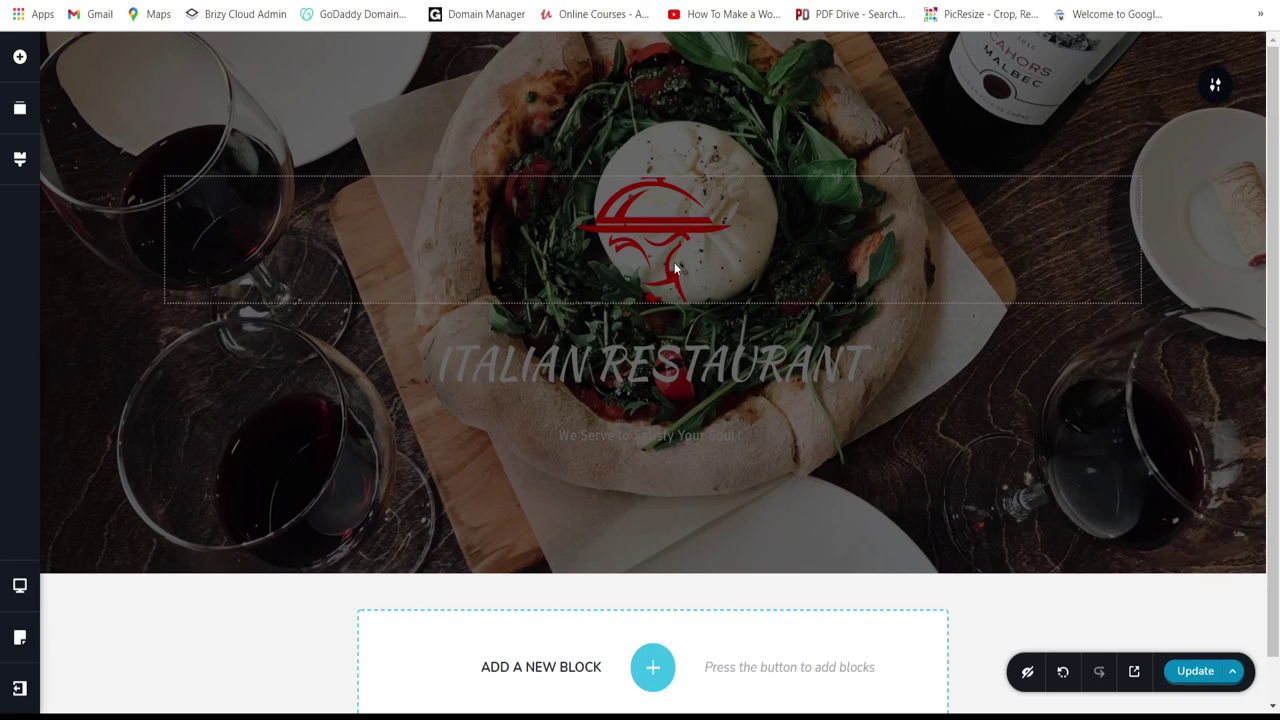
Step: Raise the waiter logo's brightness filter to 155%
{"action": "left_click", "coordinate": [672, 265]}
{"action": "left_click", "coordinate": [556, 341]}
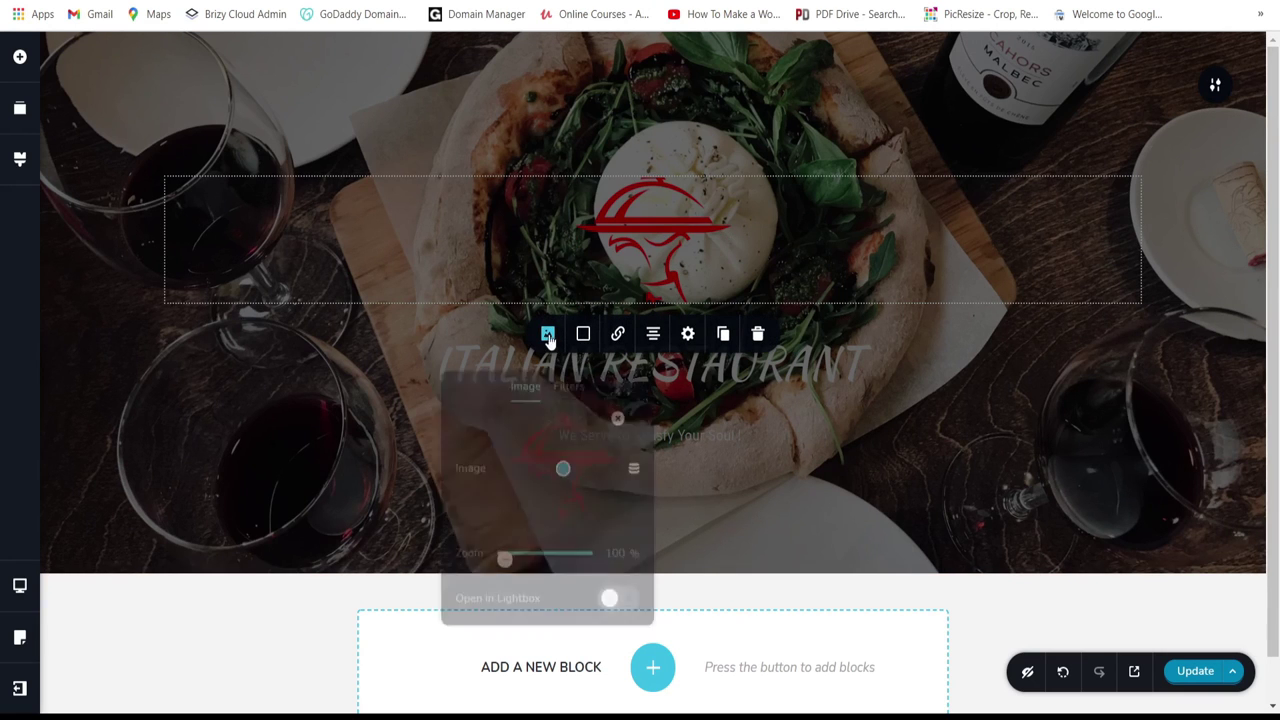
{"action": "left_click", "coordinate": [568, 382]}
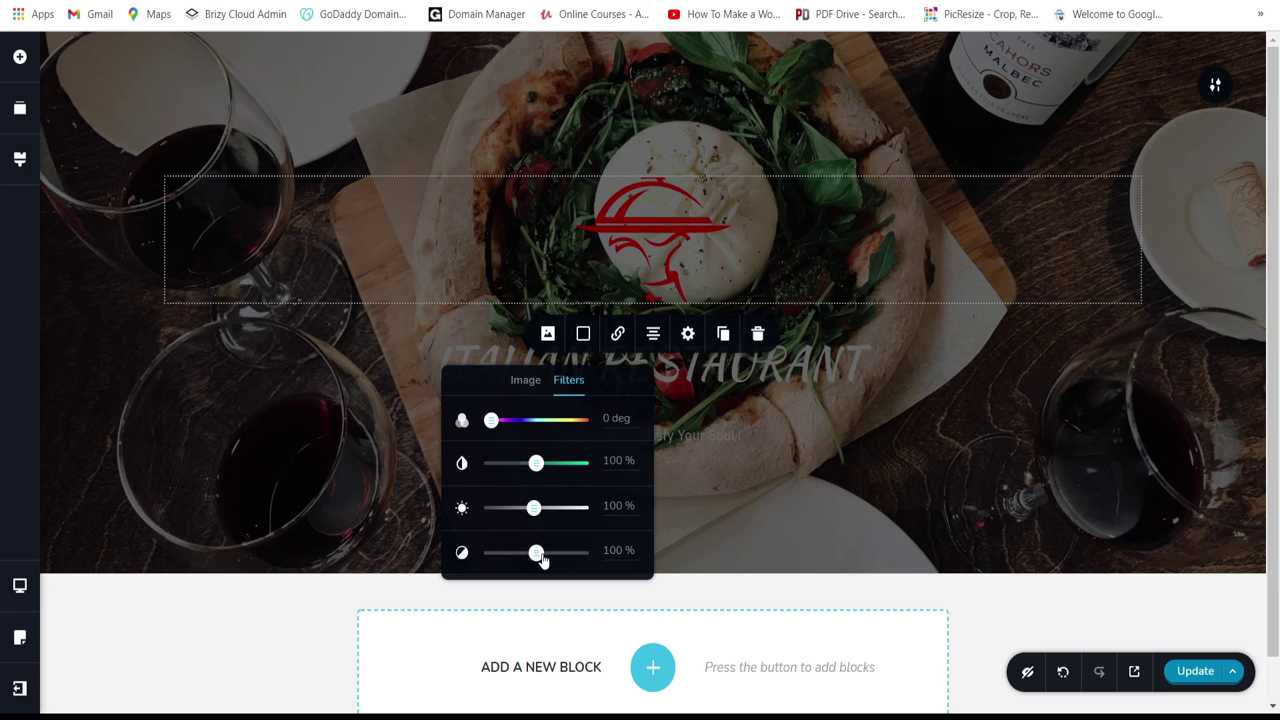
{"action": "mouse_move", "coordinate": [534, 507]}
{"action": "left_mouse_down"}
{"action": "mouse_move", "coordinate": [518, 508]}
{"action": "mouse_move", "coordinate": [558, 508]}
{"action": "left_mouse_up"}
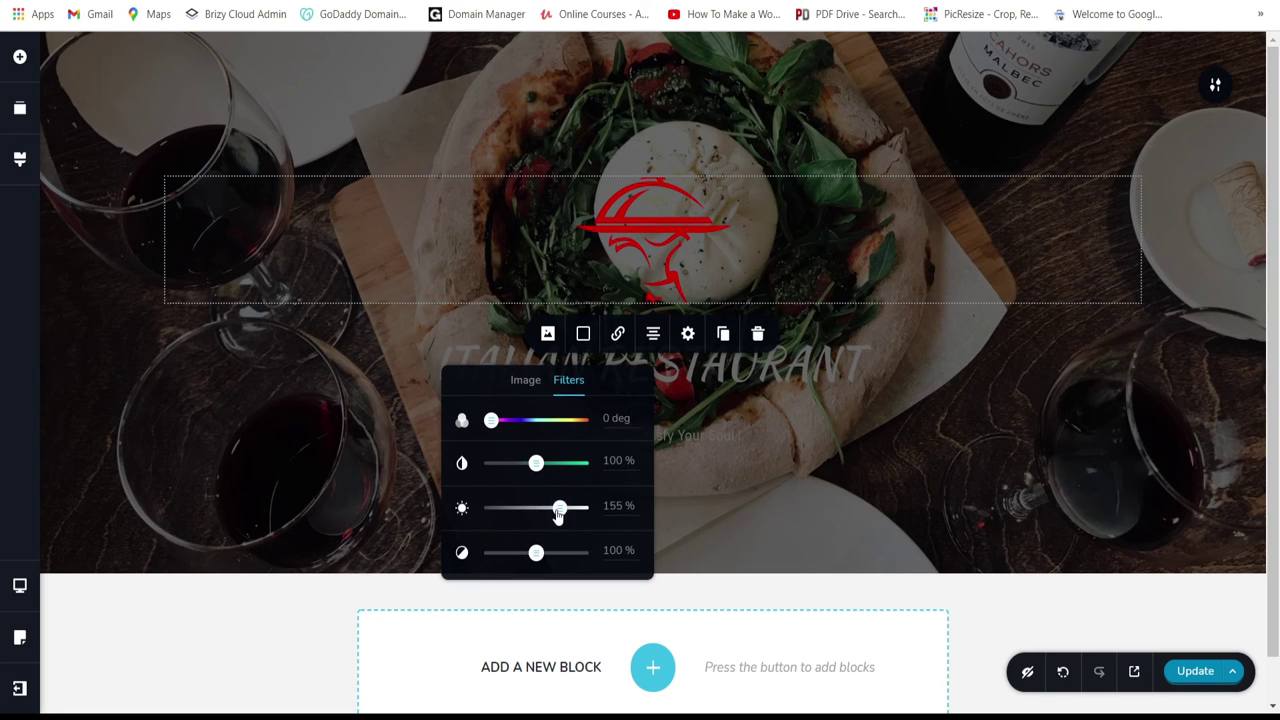
Step: Change the "ITALIAN RESTAURANT" heading's text colour to solid white, #FFFFFF
{"action": "left_click", "coordinate": [750, 371]}
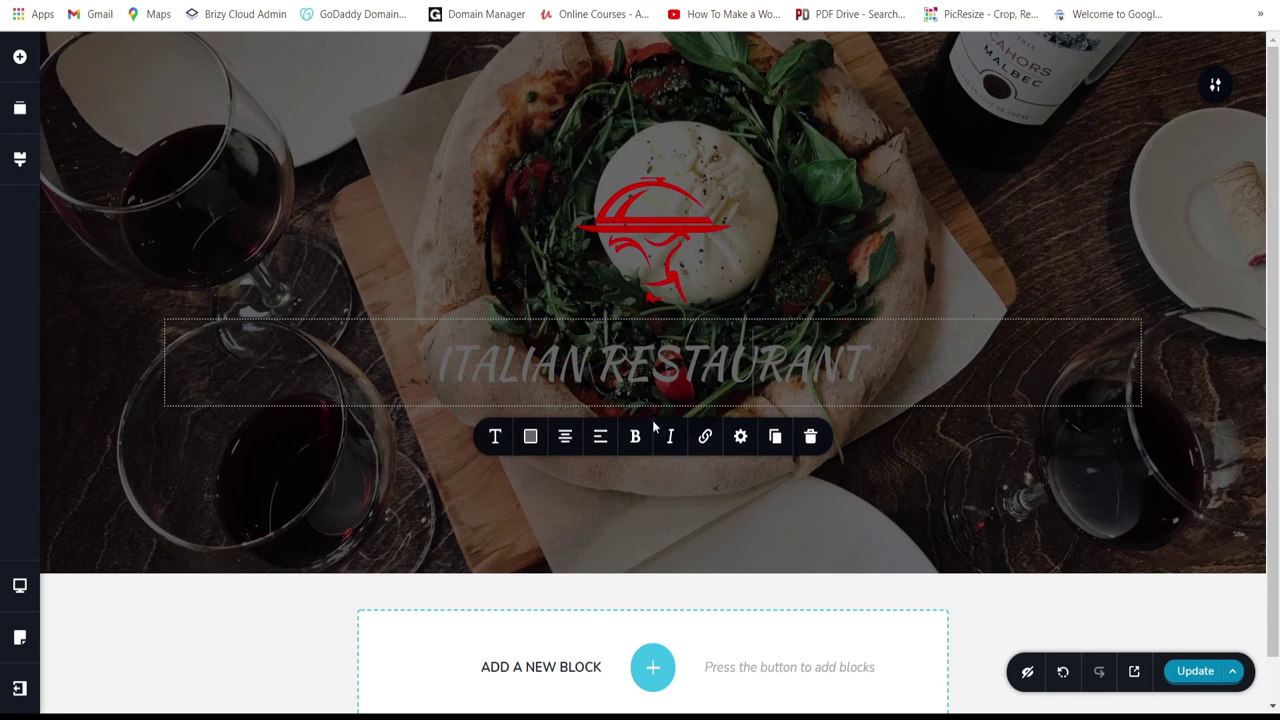
{"action": "left_click", "coordinate": [530, 437]}
{"action": "left_click", "coordinate": [572, 666]}
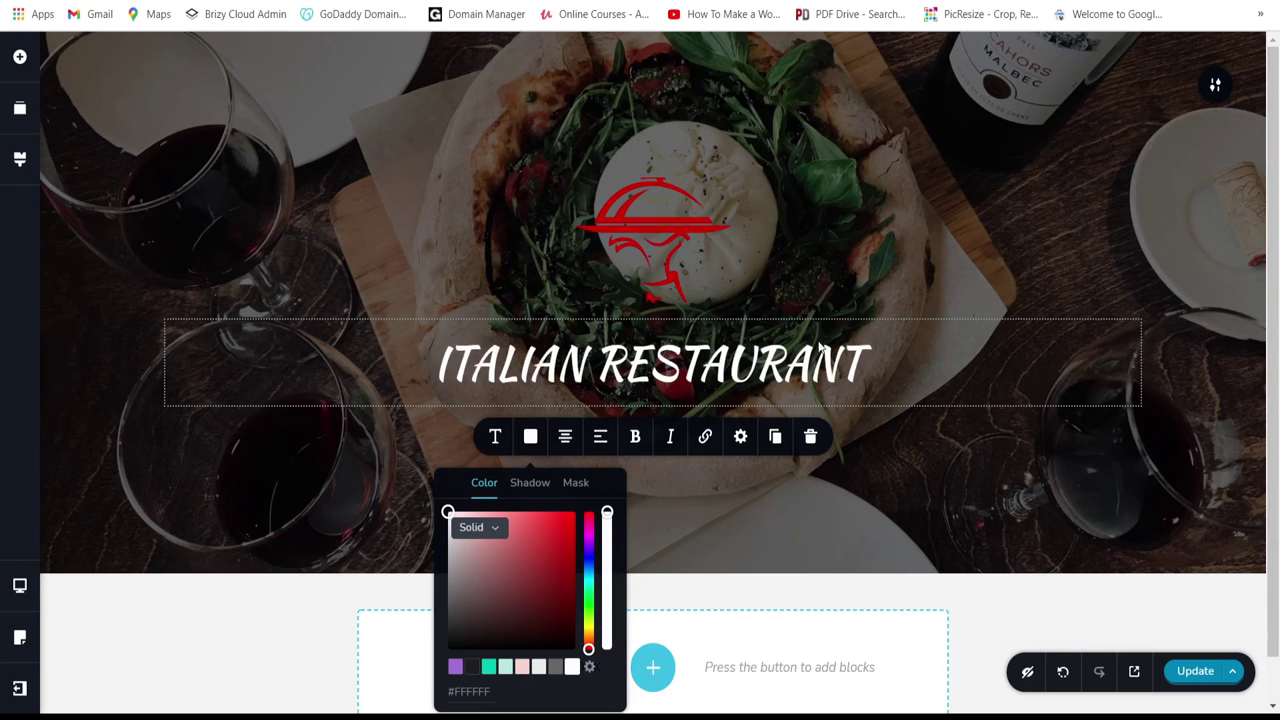
Step: Change the text colour of the "We Serve to Satisfy Your Soul !" tagline to the light pink palette swatch
{"action": "mouse_move", "coordinate": [818, 491]}
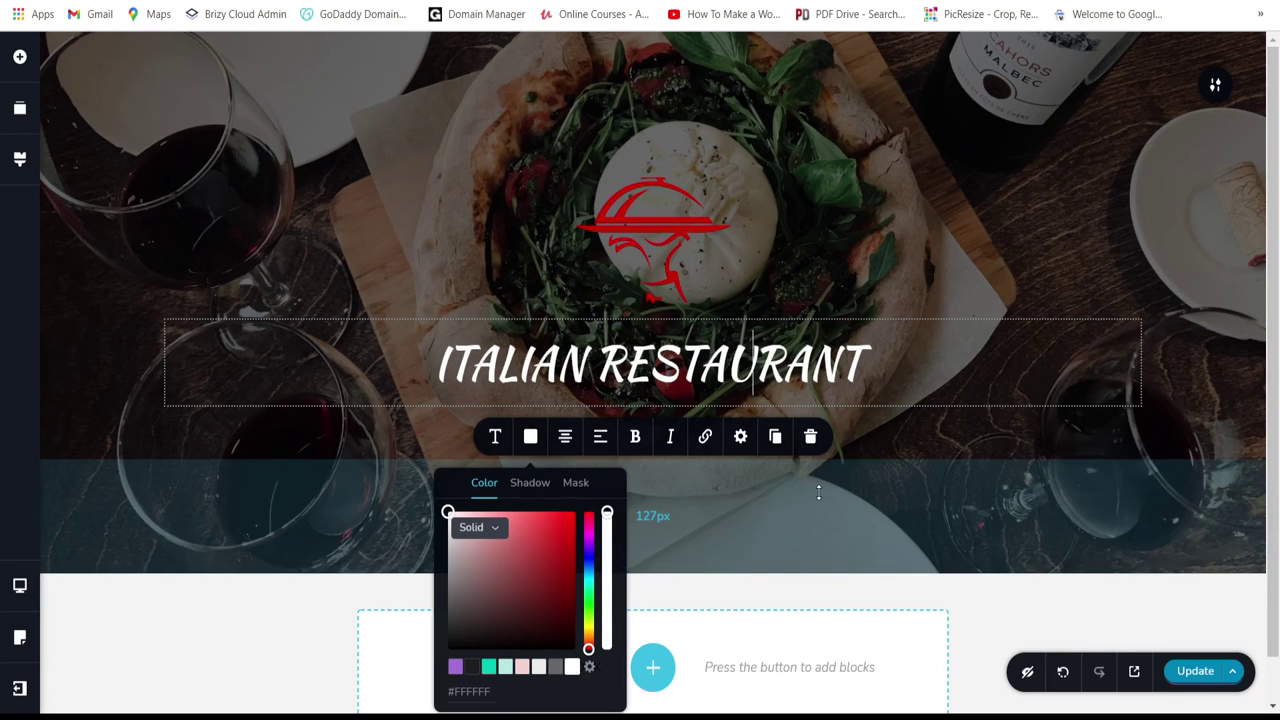
{"action": "scroll", "coordinate": [886, 594], "scroll_direction": "down", "scroll_amount": 1}
{"action": "left_click", "coordinate": [737, 443]}
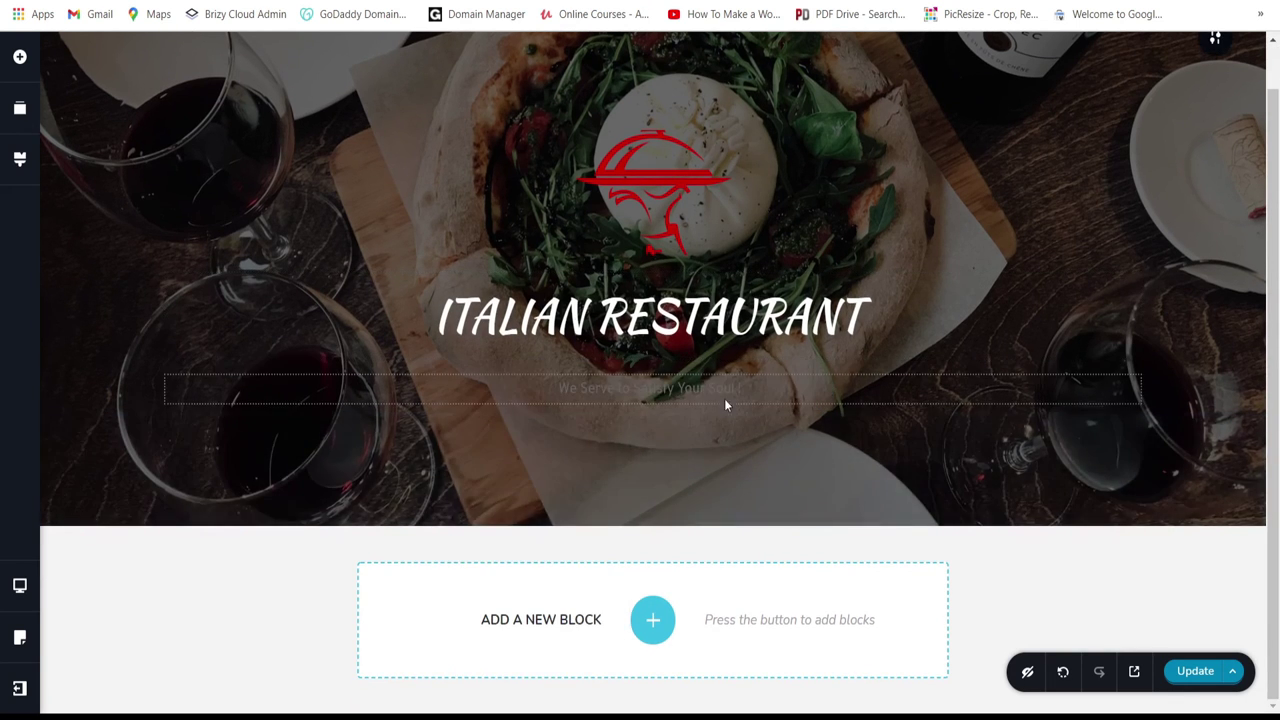
{"action": "left_click", "coordinate": [726, 400]}
{"action": "left_click", "coordinate": [530, 344]}
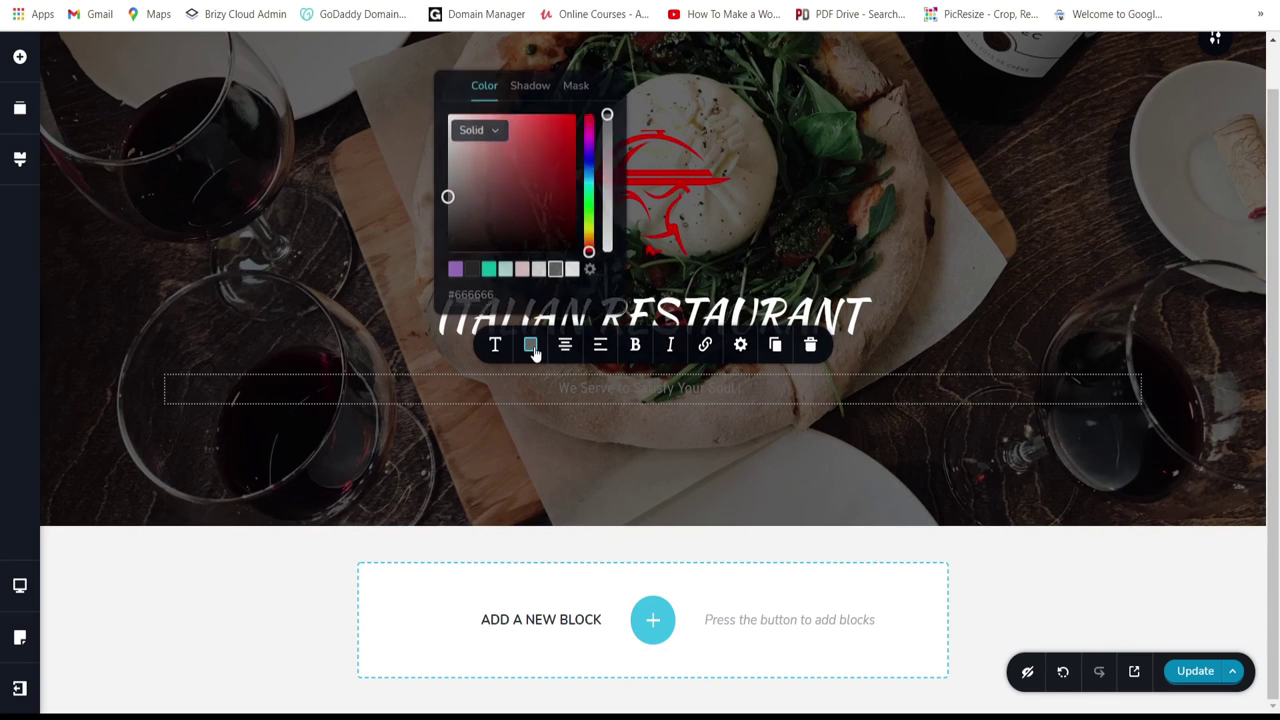
{"action": "left_click", "coordinate": [522, 267]}
{"action": "left_click", "coordinate": [818, 502]}
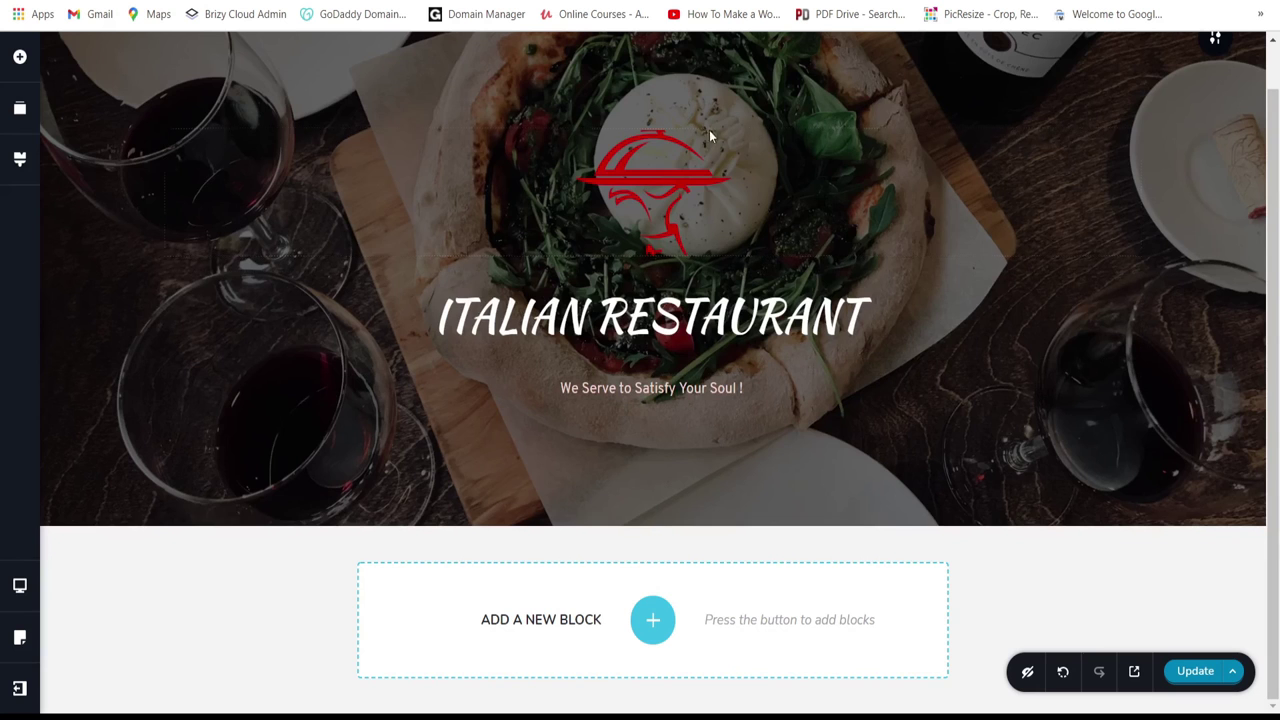
Step: Adjust the waiter logo's image filters to make its red colour brighter and more vivid
{"action": "left_click_drag", "start_coordinate": [713, 92], "coordinate": [727, 121]}
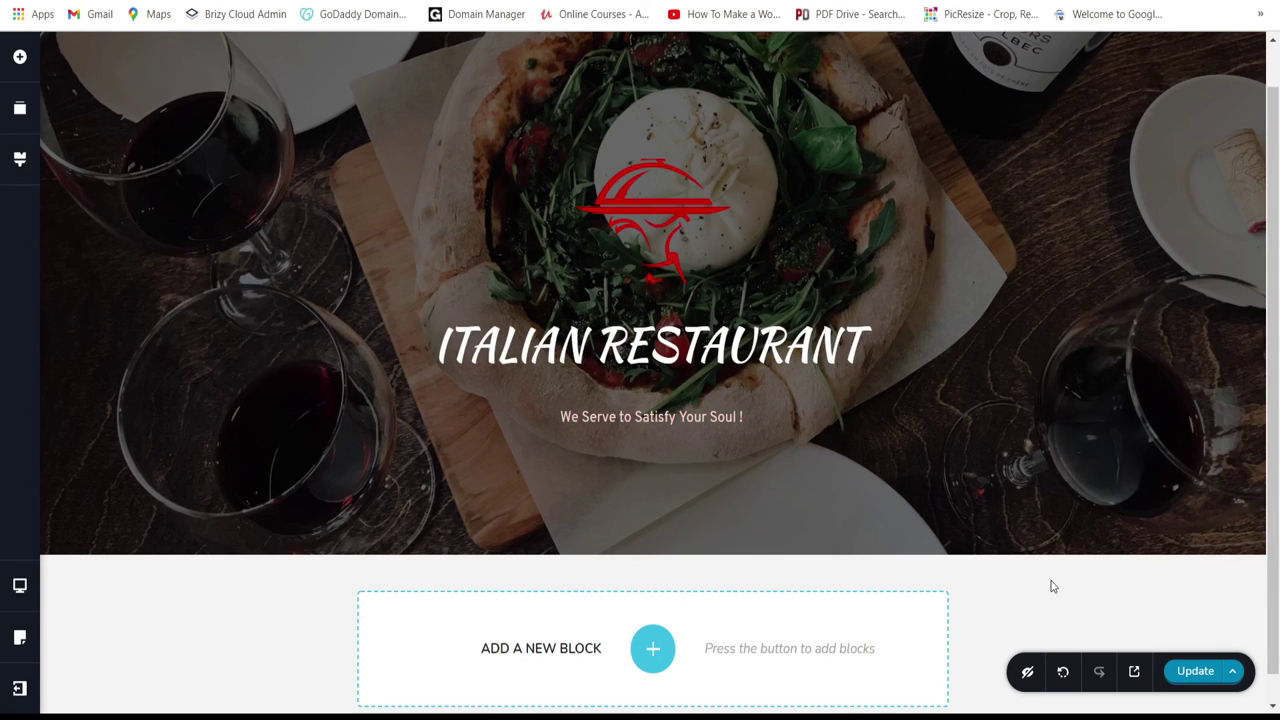
{"action": "left_click", "coordinate": [692, 190]}
{"action": "left_click", "coordinate": [545, 318]}
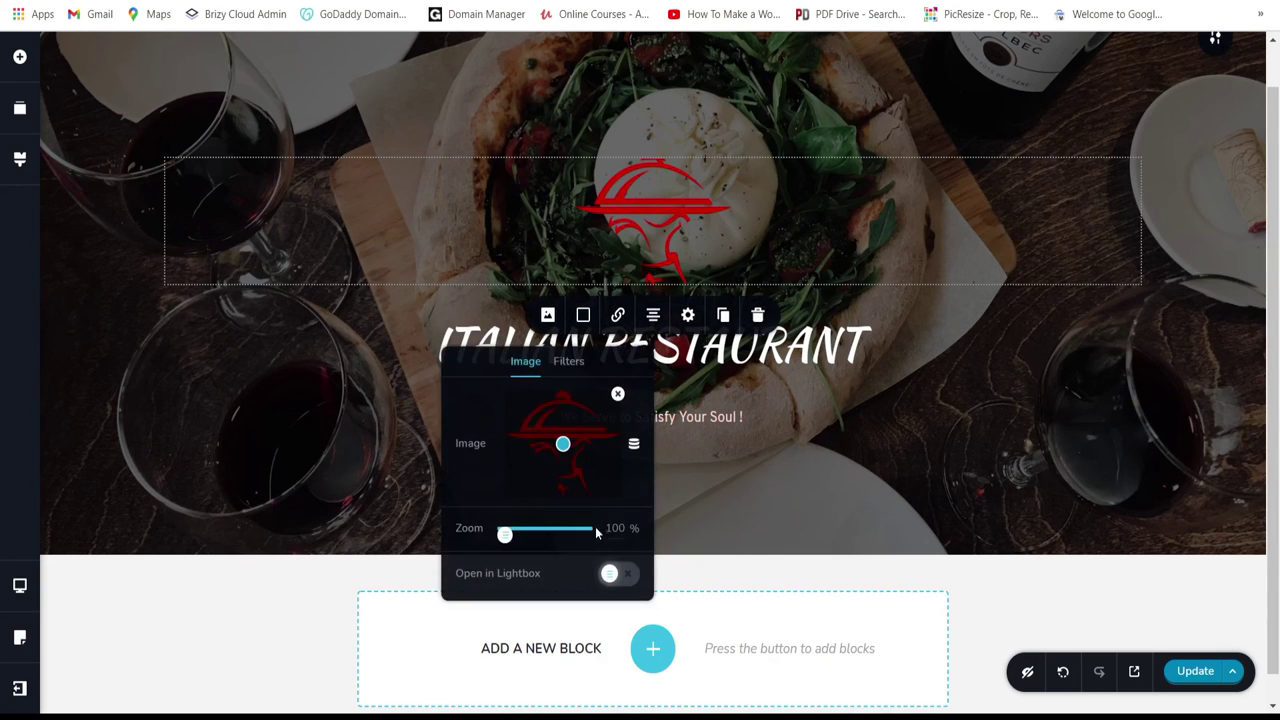
{"action": "left_click", "coordinate": [567, 362]}
{"action": "left_click_drag", "start_coordinate": [561, 493], "coordinate": [574, 489]}
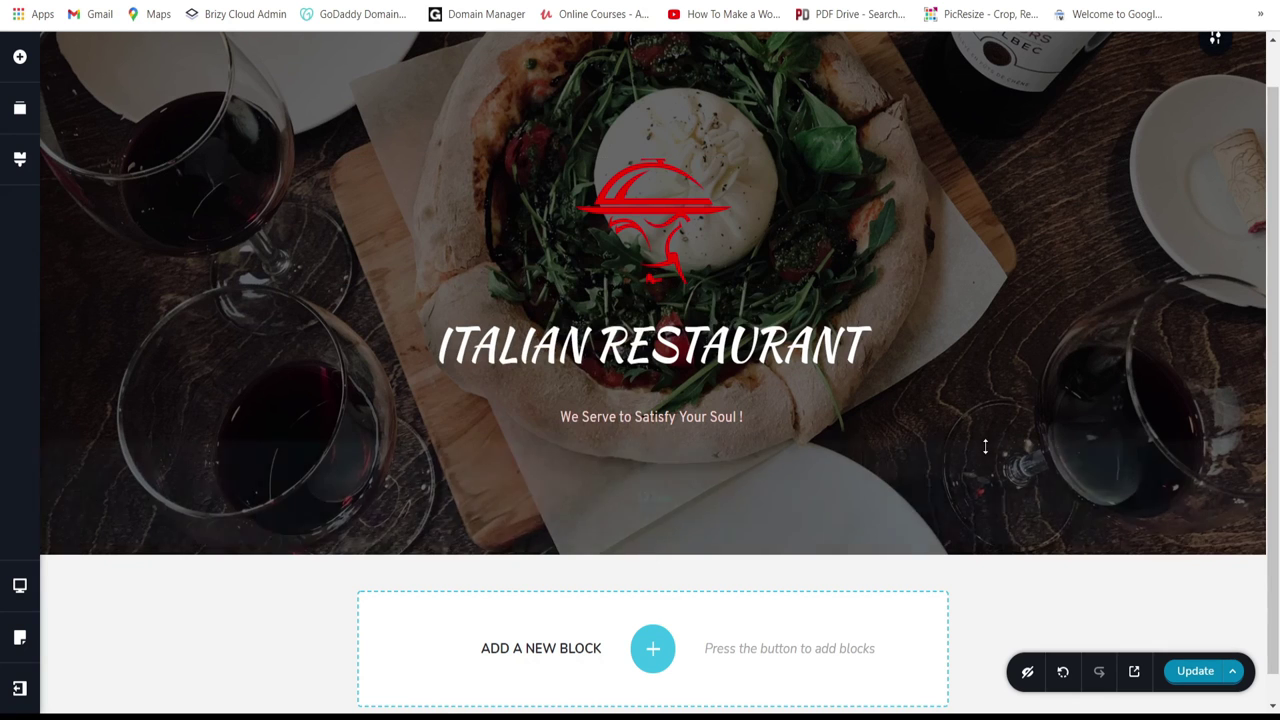
Step: Darken the hero block's background slightly by raising the opacity of its solid #000000 overlay
{"action": "scroll", "coordinate": [1007, 441], "scroll_direction": "down", "scroll_amount": 1}
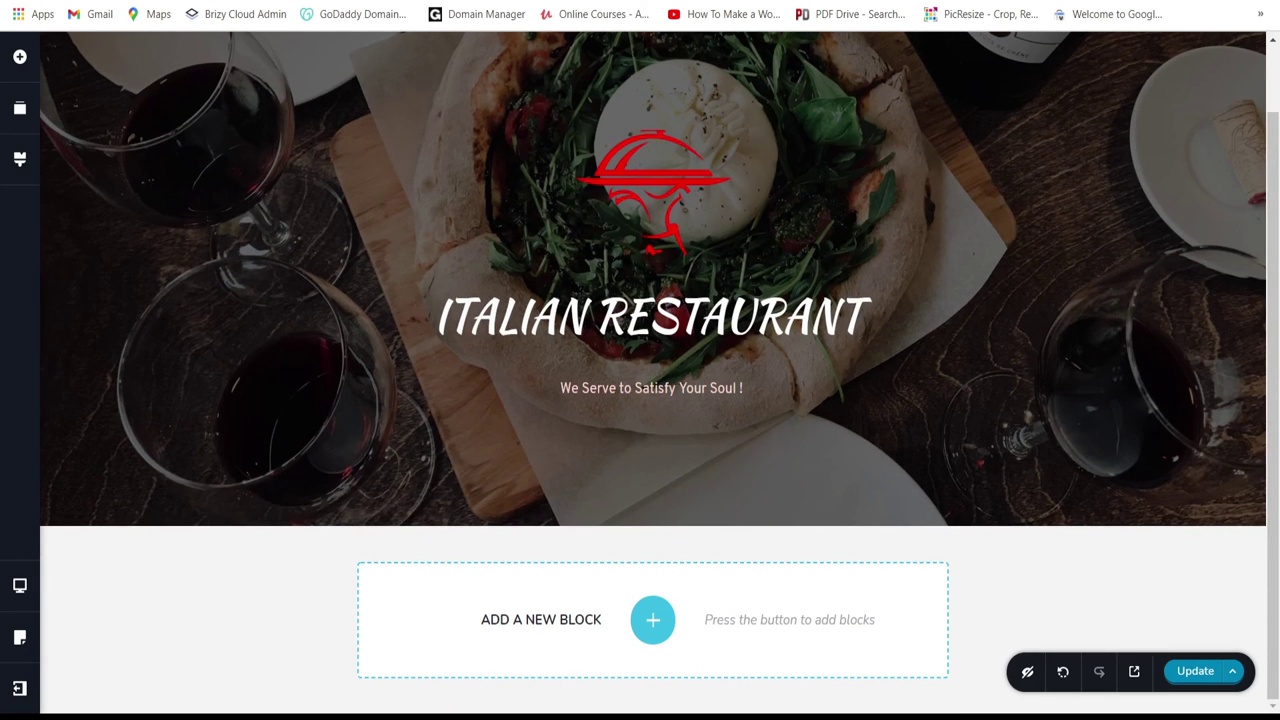
{"action": "scroll", "coordinate": [1070, 246], "scroll_direction": "up", "scroll_amount": 2}
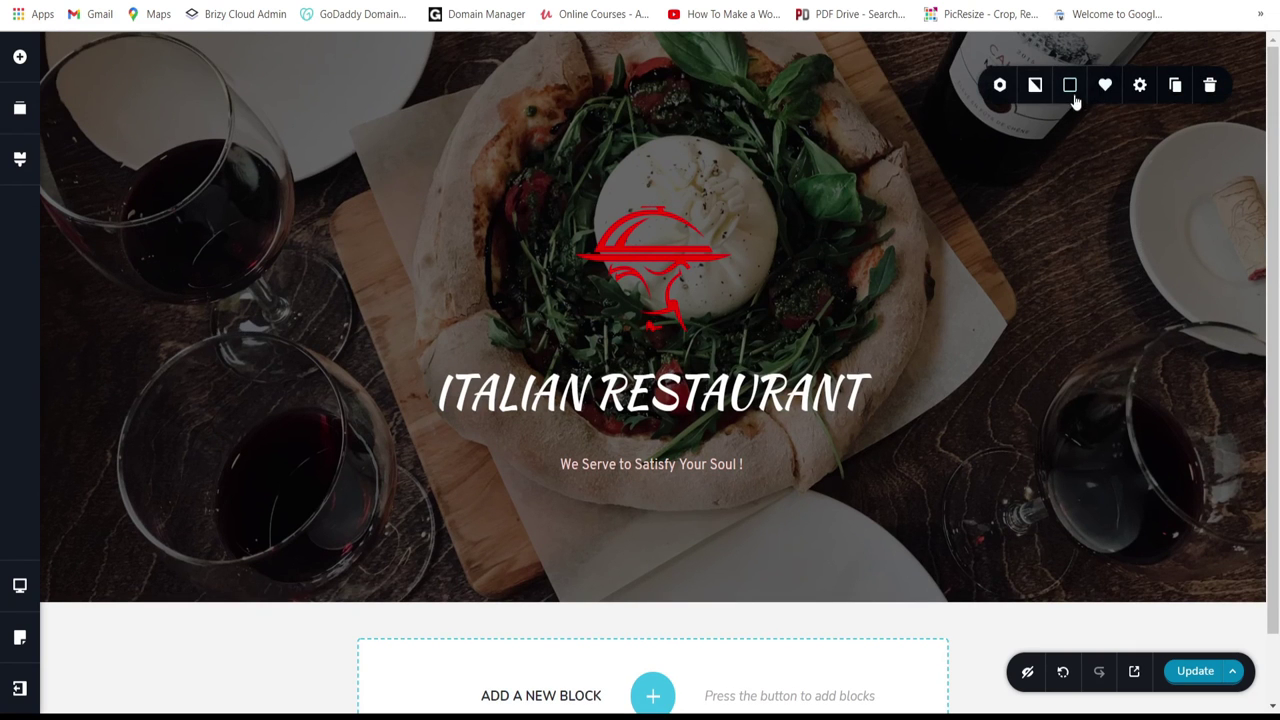
{"action": "left_click", "coordinate": [1070, 85]}
{"action": "left_click_drag", "start_coordinate": [1147, 218], "coordinate": [1146, 208]}
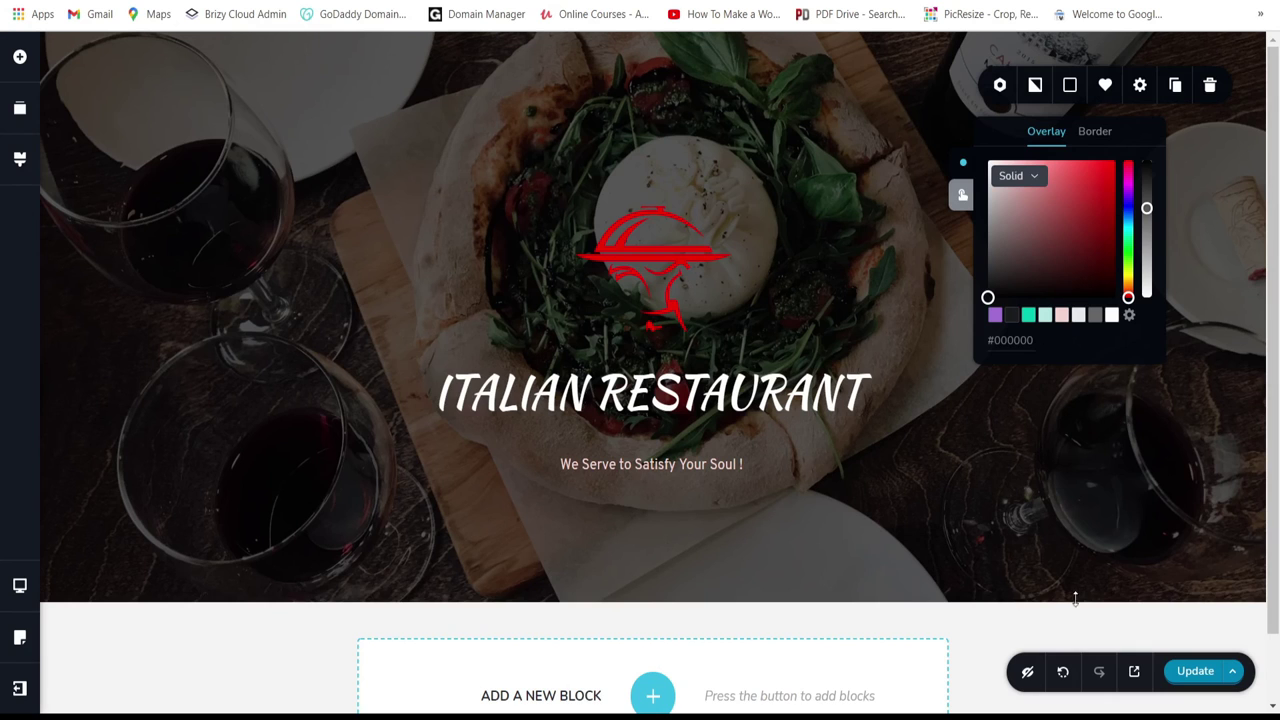
Step: Add a new blank custom block below the hero block
{"action": "scroll", "coordinate": [894, 491], "scroll_direction": "down", "scroll_amount": 1}
{"action": "left_click", "coordinate": [651, 617]}
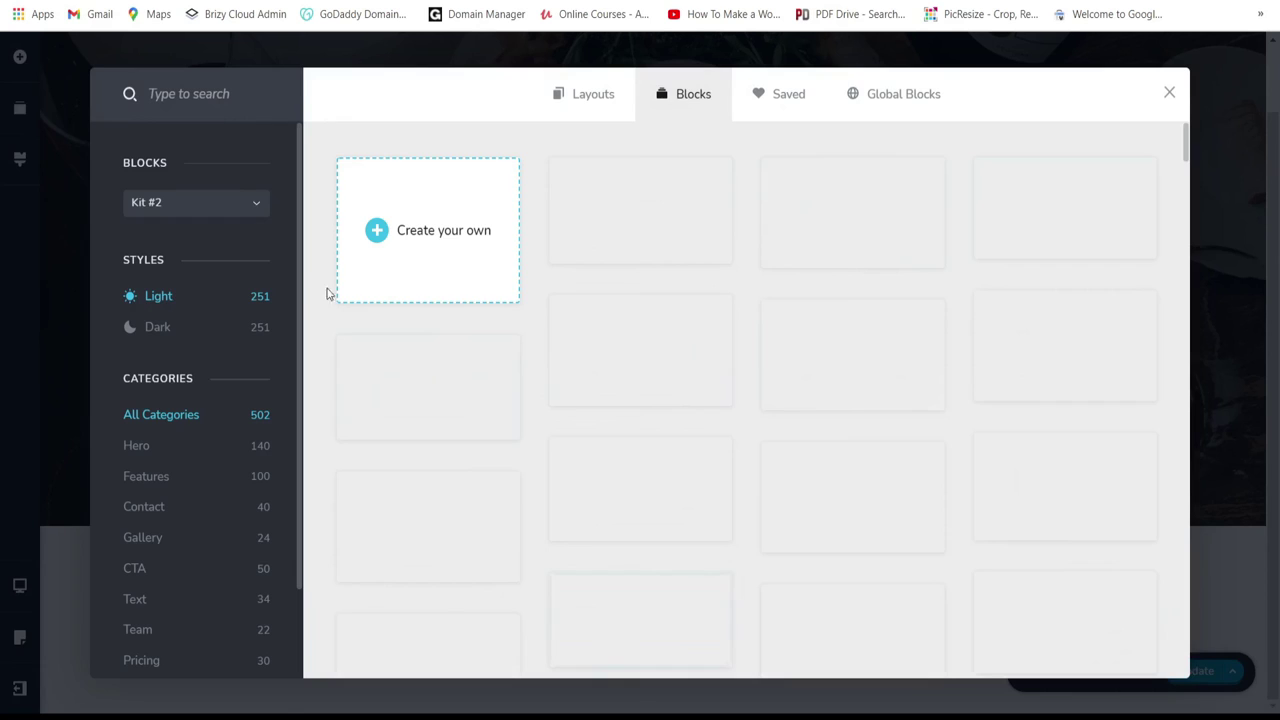
{"action": "left_click", "coordinate": [438, 236]}
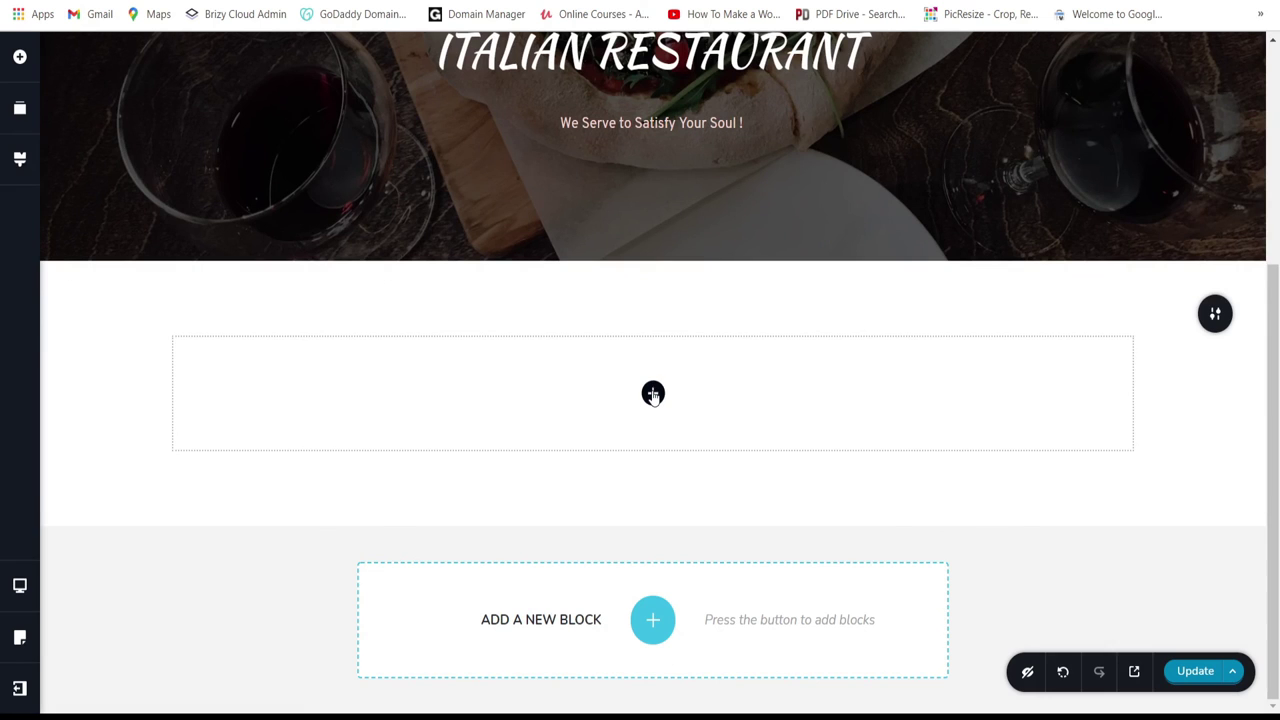
Step: Insert a columns element into the blank block and duplicate one column to make a three-column row
{"action": "left_click", "coordinate": [20, 56]}
{"action": "scroll", "coordinate": [124, 446], "scroll_direction": "down", "scroll_amount": 2}
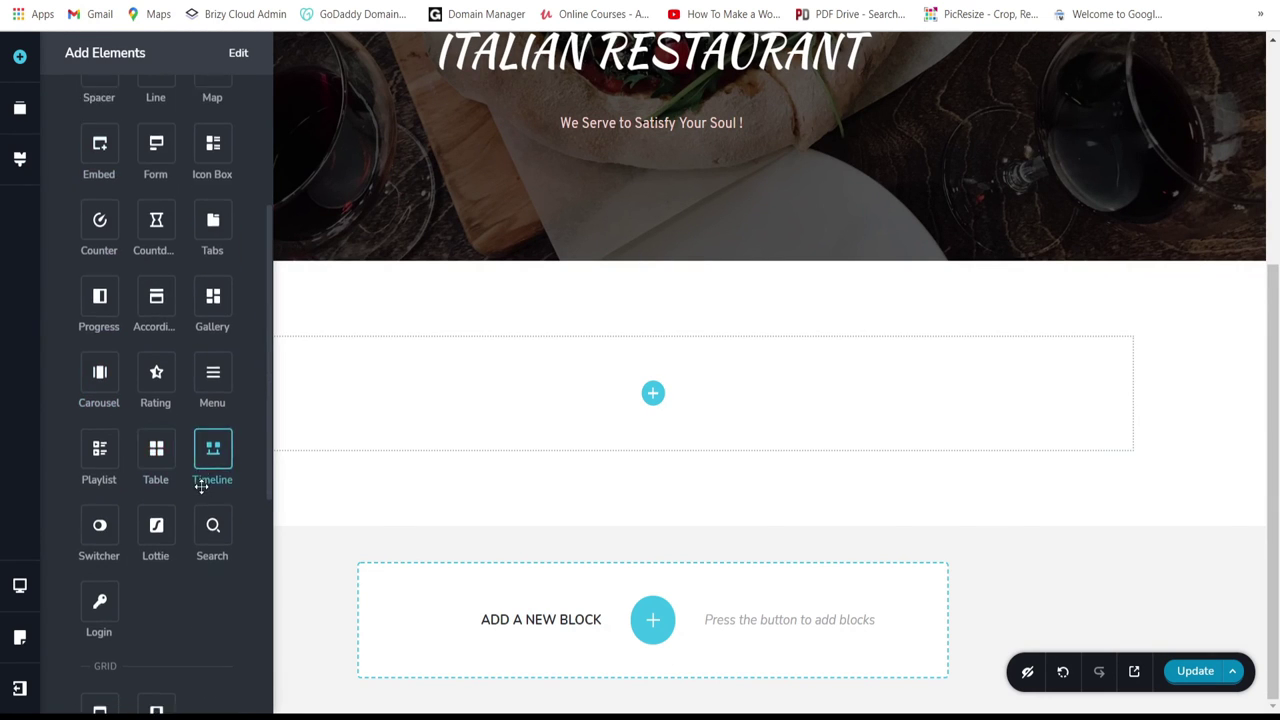
{"action": "scroll", "coordinate": [200, 457], "scroll_direction": "down", "scroll_amount": 5}
{"action": "left_click_drag", "start_coordinate": [148, 303], "coordinate": [650, 397]}
{"action": "left_click", "coordinate": [1141, 331]}
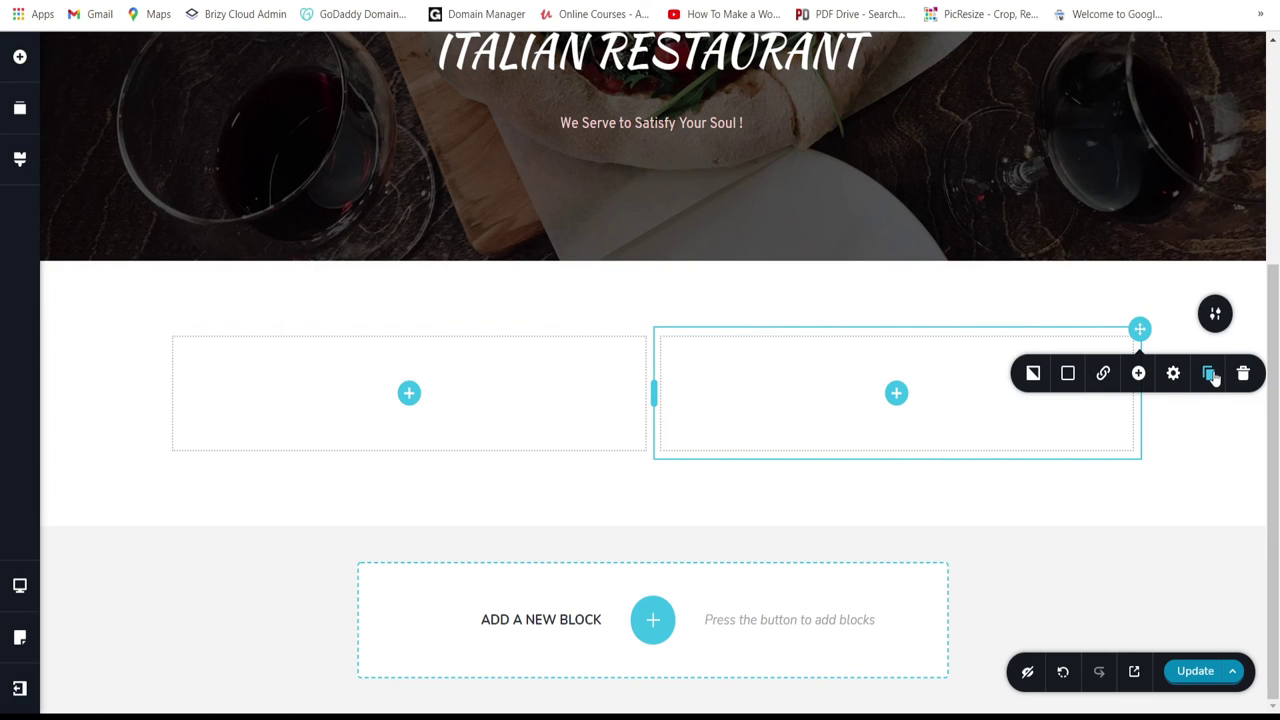
{"action": "left_click", "coordinate": [1208, 374]}
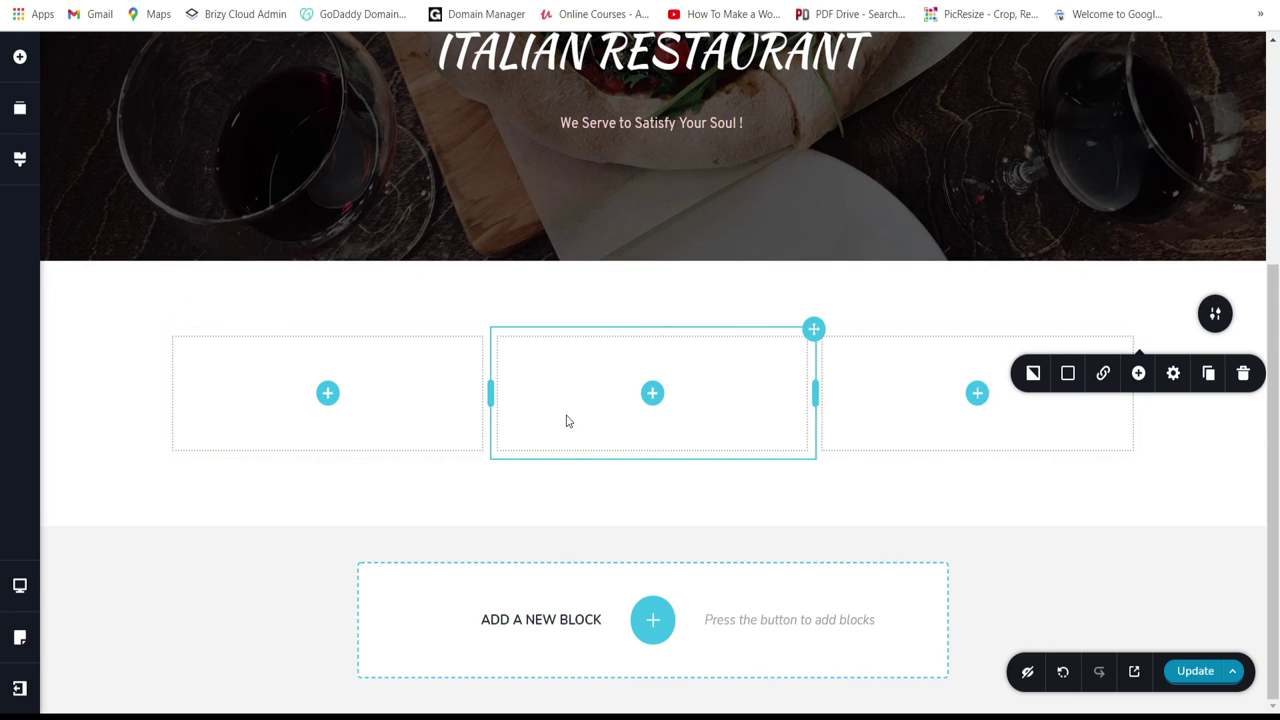
Step: Place an image element in the first column and a text element above the three-column row
{"action": "left_click", "coordinate": [19, 57]}
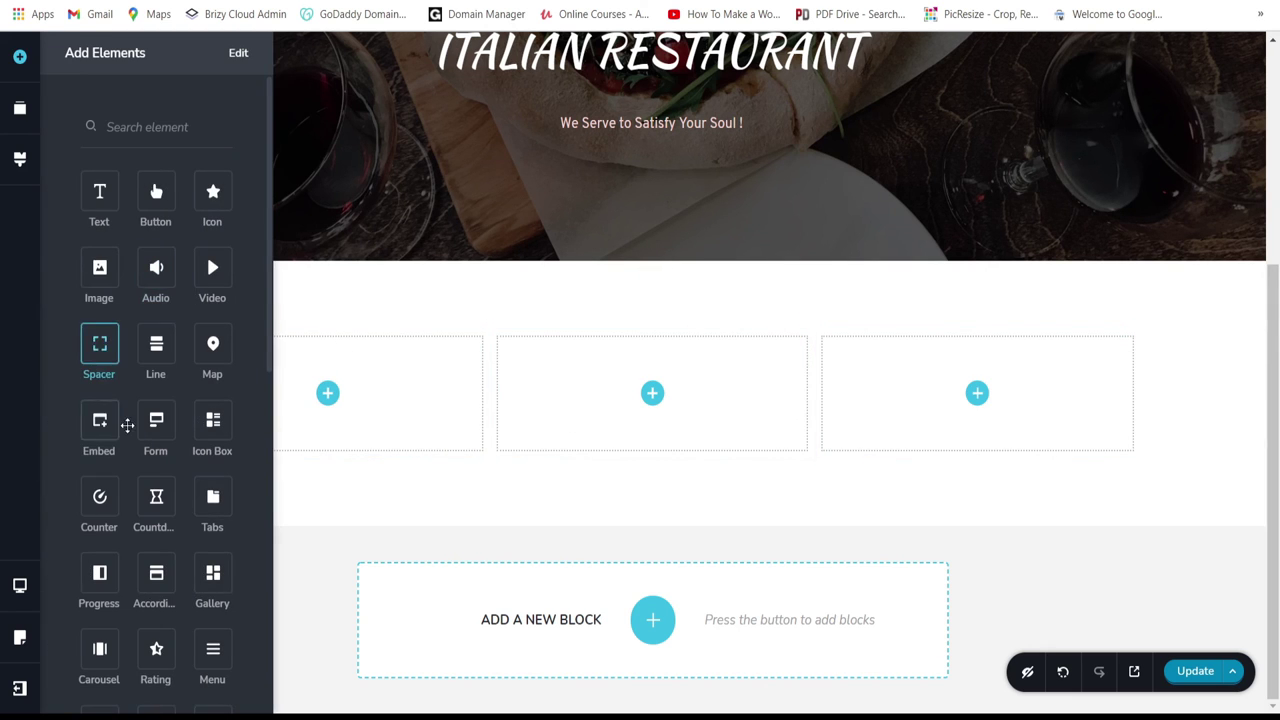
{"action": "left_click_drag", "start_coordinate": [99, 270], "coordinate": [331, 406]}
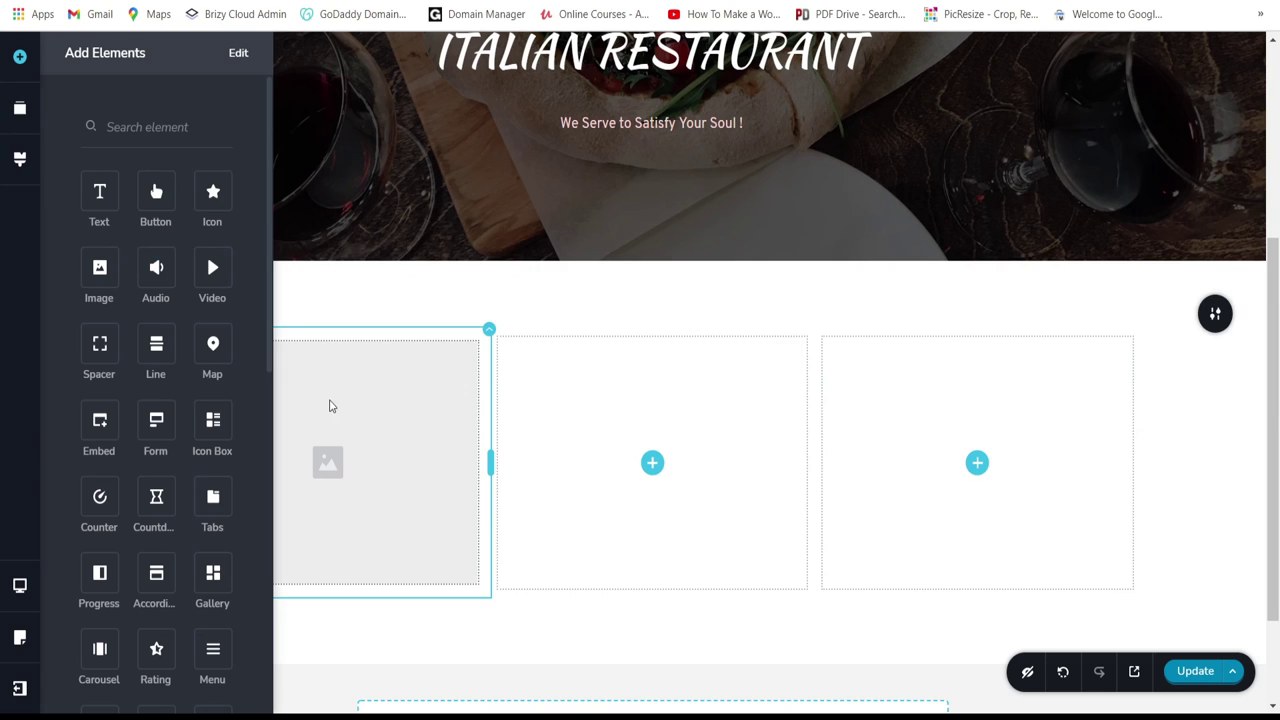
{"action": "left_click_drag", "start_coordinate": [99, 195], "coordinate": [634, 337]}
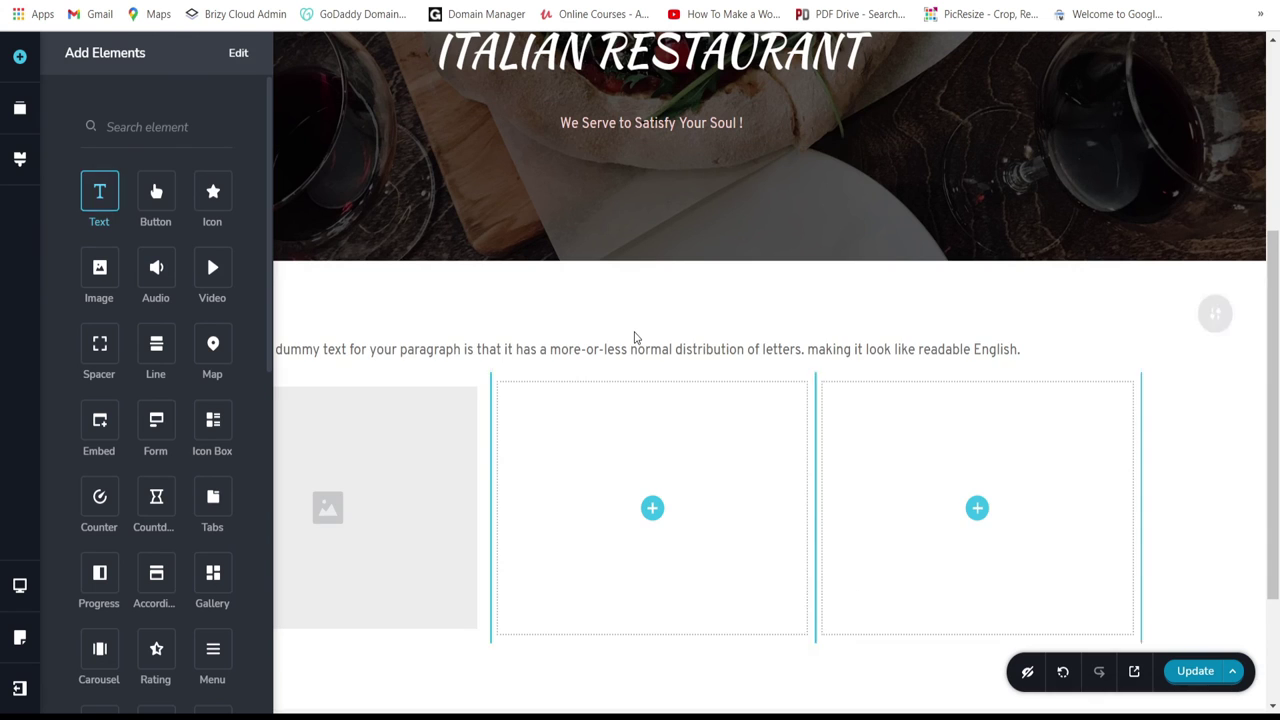
{"action": "left_click", "coordinate": [347, 484]}
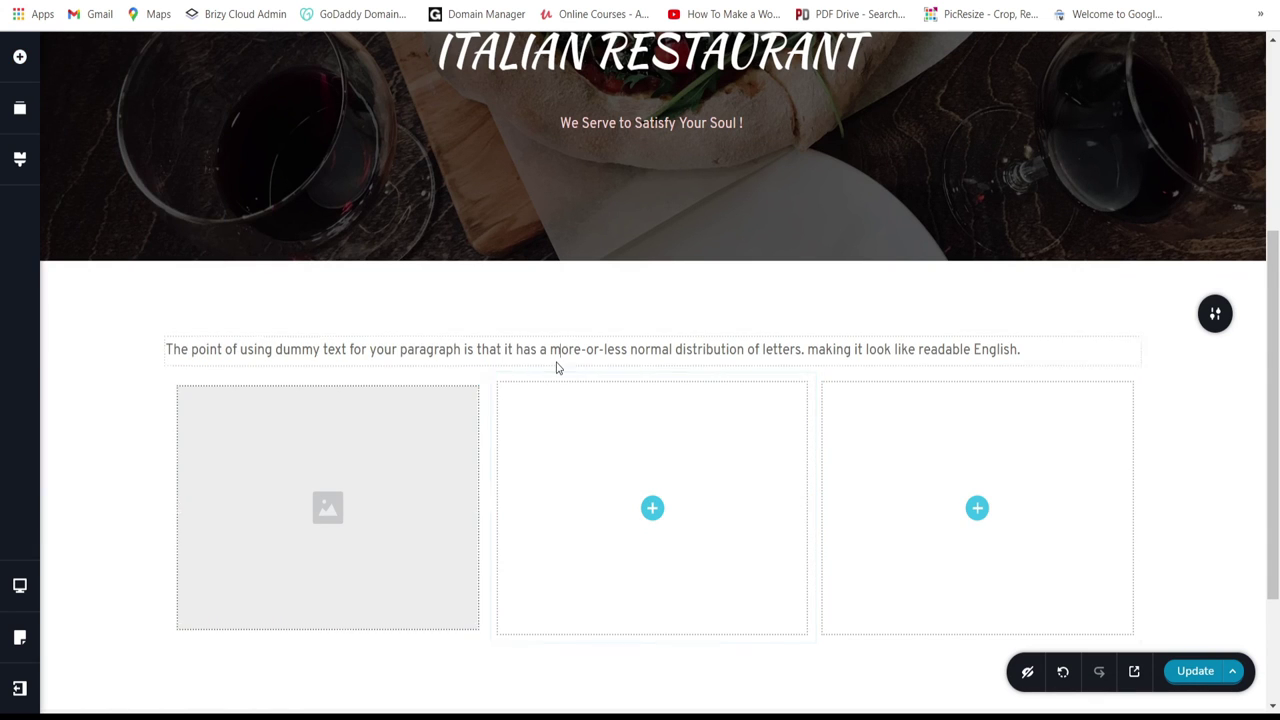
Step: Set the text above the columns in Kaushan Script and centre it
{"action": "left_click", "coordinate": [557, 366]}
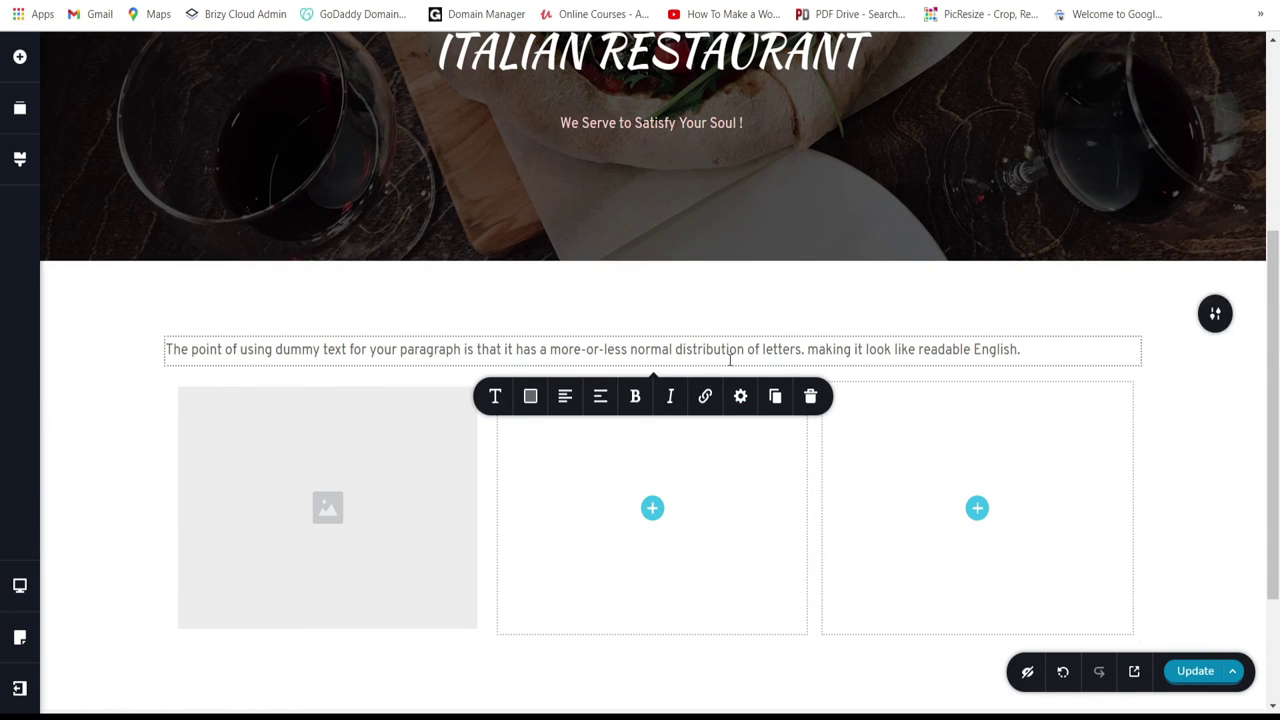
{"action": "left_click", "coordinate": [503, 399]}
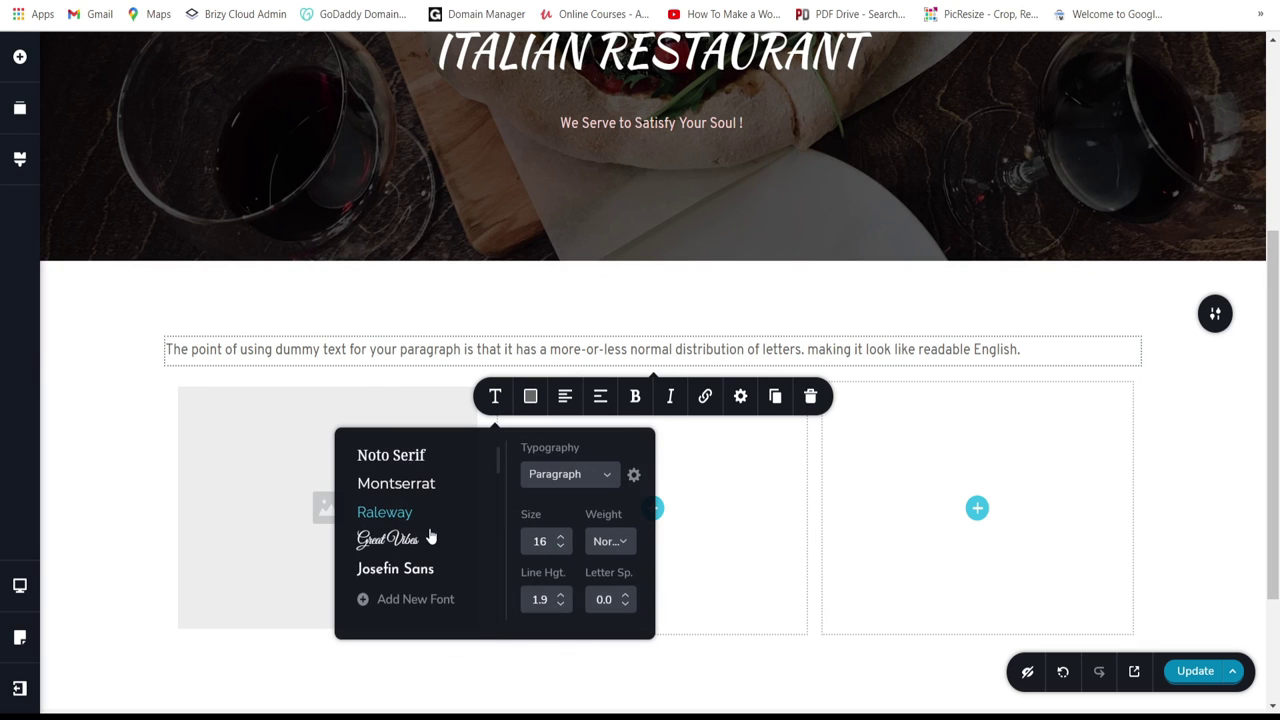
{"action": "scroll", "coordinate": [432, 535], "scroll_direction": "down", "scroll_amount": 3}
{"action": "left_click", "coordinate": [416, 562]}
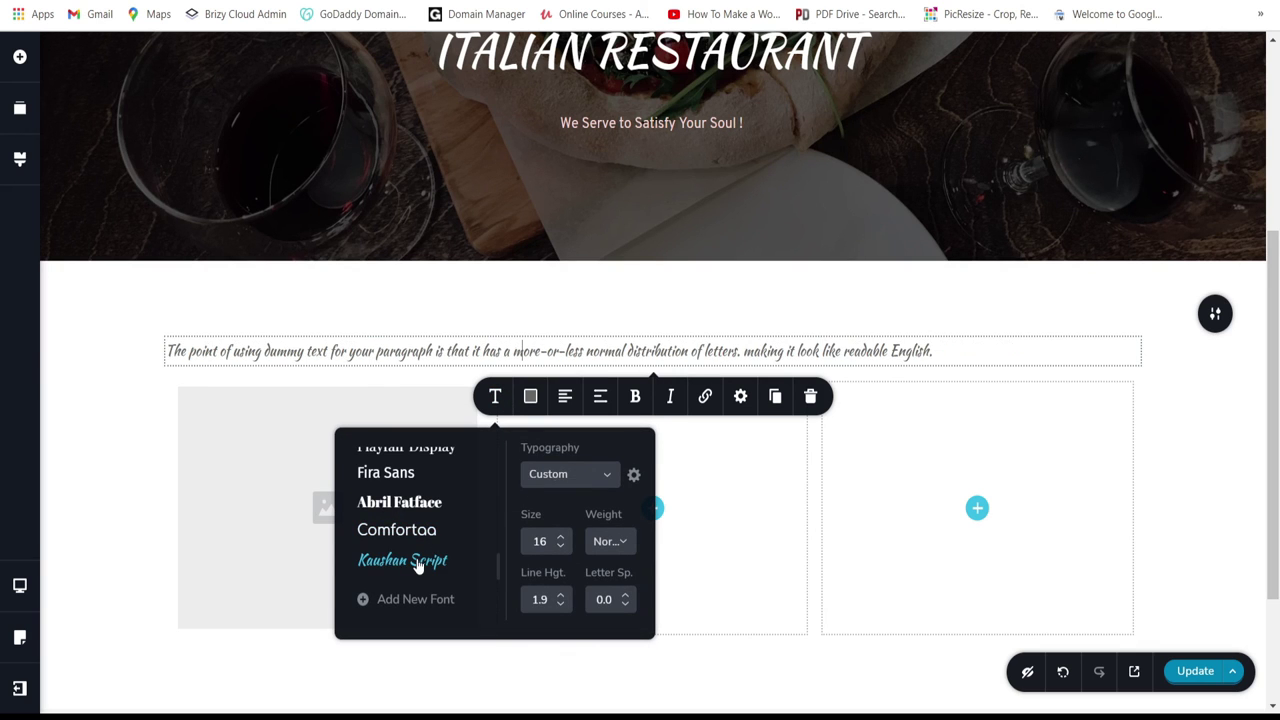
{"action": "left_click", "coordinate": [565, 396]}
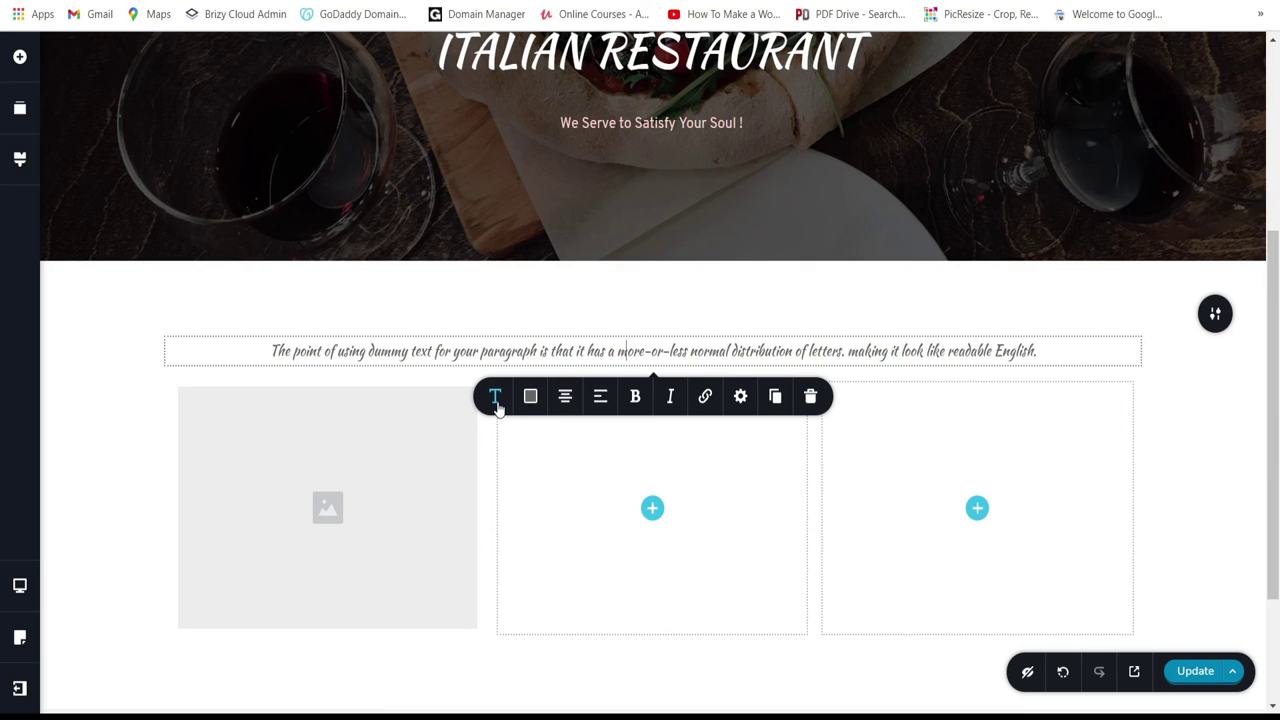
Step: Replace the dummy text above the columns with "Our Specialties" and set its font size to 35
{"action": "key", "text": "ctrl+a"}
{"action": "key", "text": "BackSpace"}
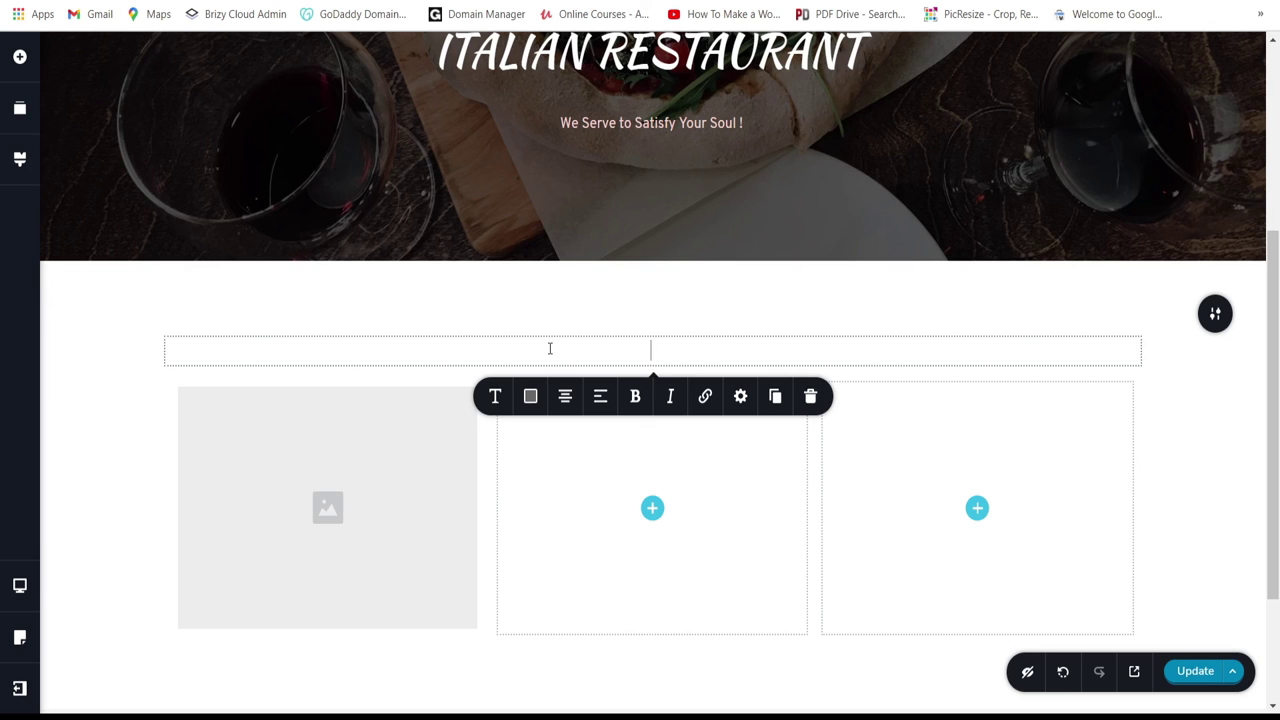
{"action": "type", "text": "our Specialties"}
{"action": "left_click", "coordinate": [493, 398]}
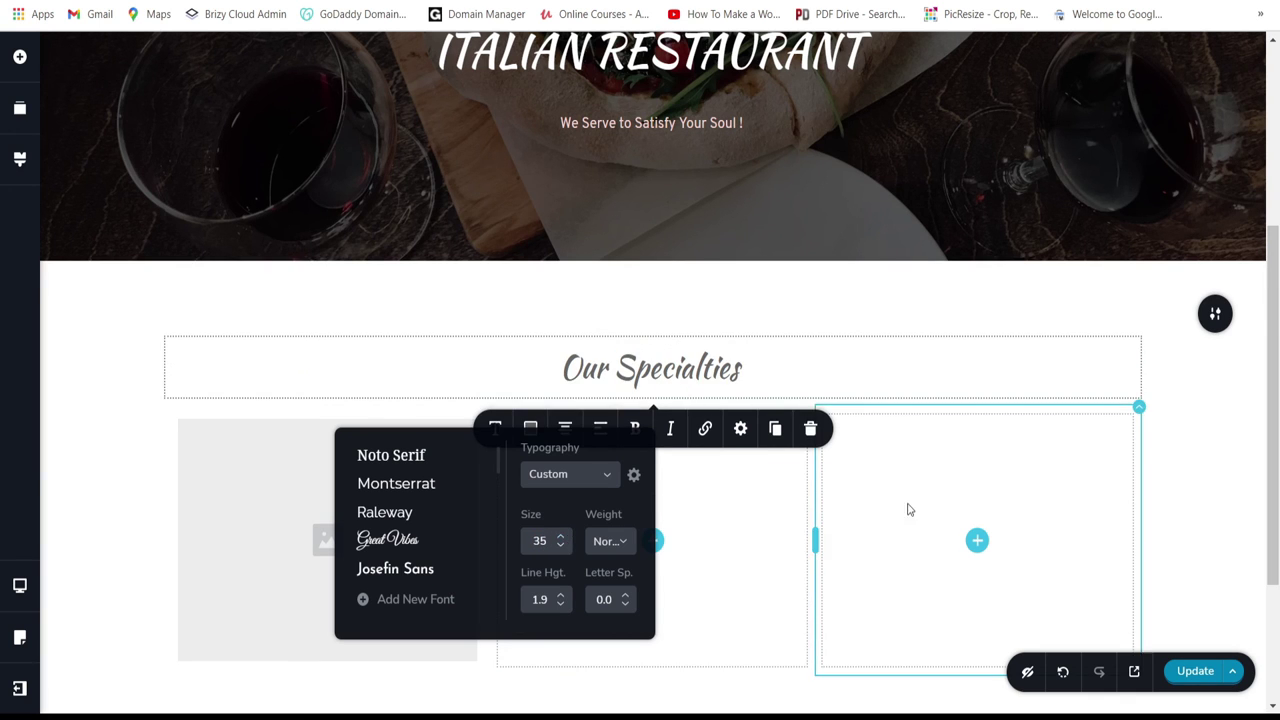
Step: Add a second text element between the "Our Specialties" heading and the columns, and centre its text
{"action": "scroll", "coordinate": [906, 502], "scroll_direction": "down", "scroll_amount": 2}
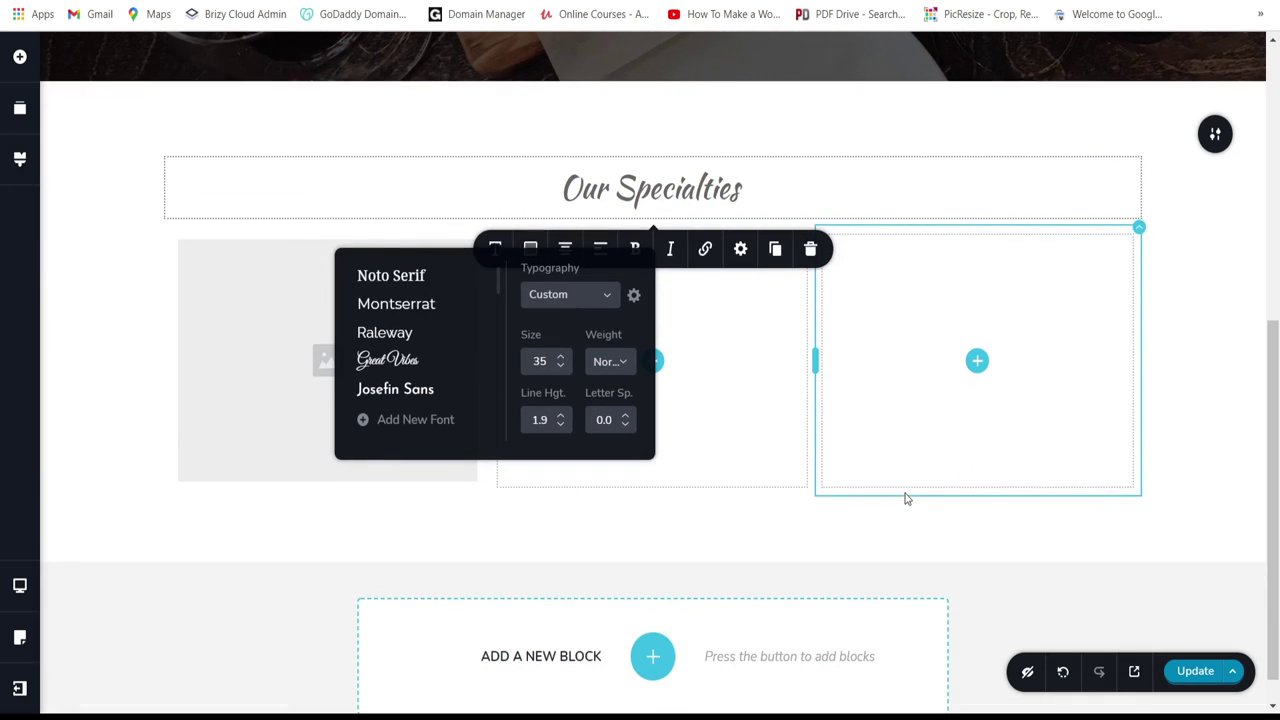
{"action": "left_click", "coordinate": [206, 358]}
{"action": "left_click", "coordinate": [19, 56]}
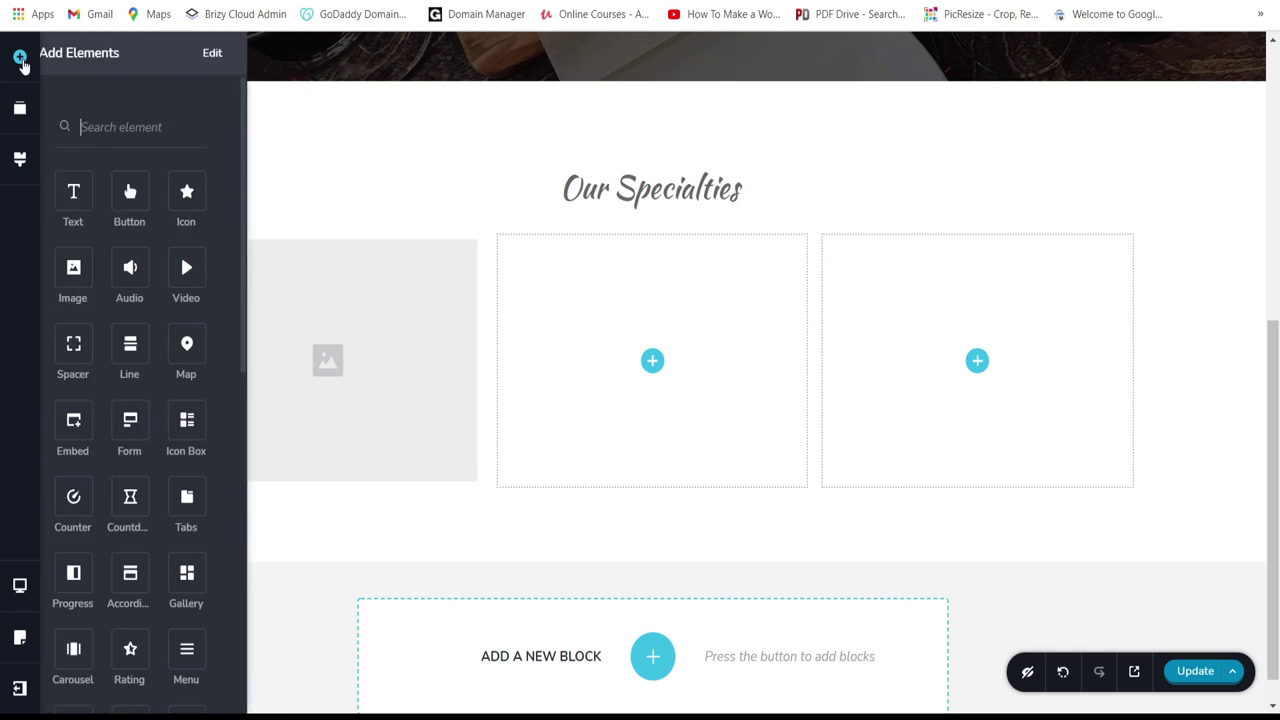
{"action": "left_click", "coordinate": [652, 214]}
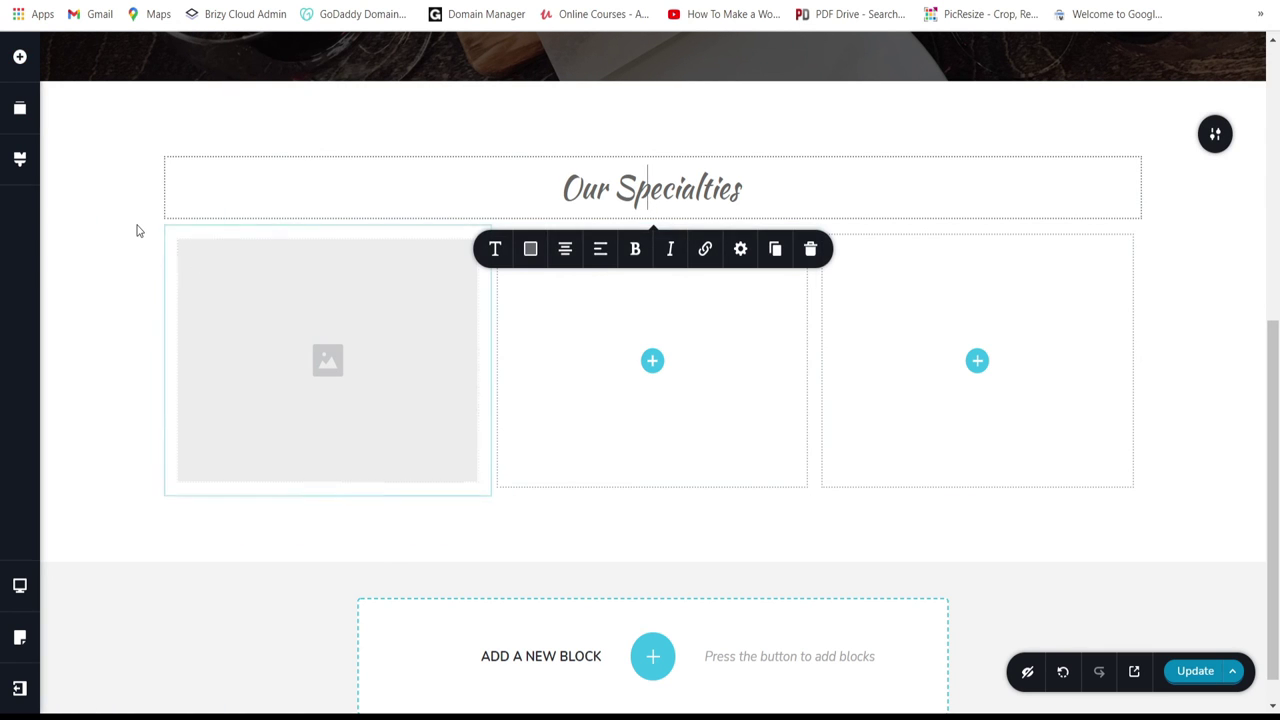
{"action": "left_click", "coordinate": [134, 229]}
{"action": "left_click", "coordinate": [19, 58]}
{"action": "left_click_drag", "start_coordinate": [99, 195], "coordinate": [613, 205]}
{"action": "left_click", "coordinate": [629, 246]}
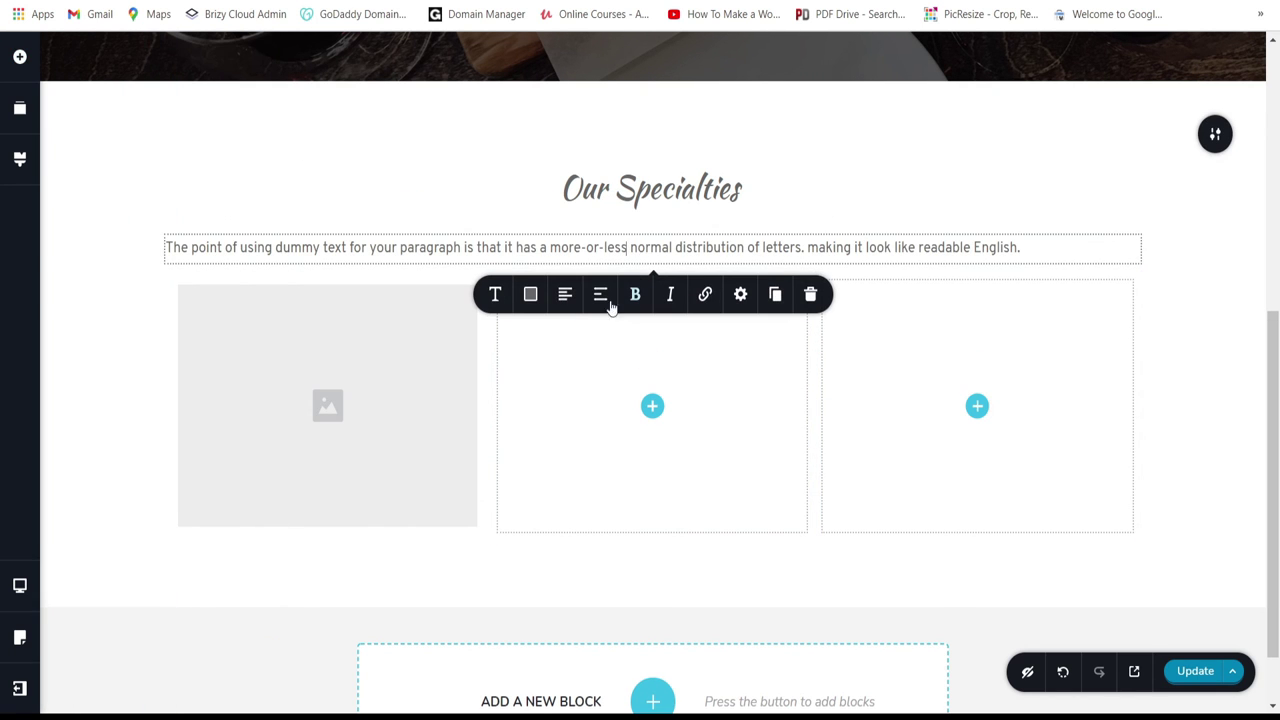
{"action": "left_click", "coordinate": [565, 294]}
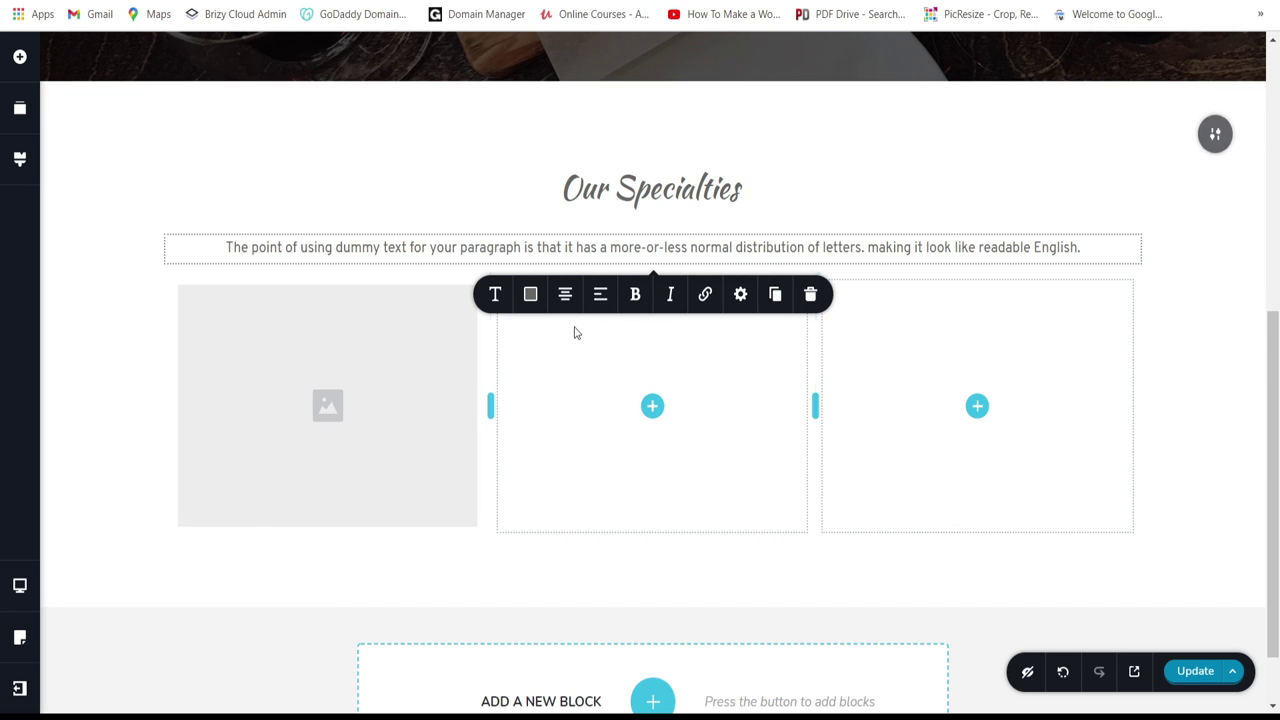
Step: Replace the dummy paragraph with "Etiam quis lacus feugiat velit lobortis mollis. Aenean ullamcorper tempus posuere. Cras id ligula a quam tempus congue a id tortor"
{"action": "key", "text": "ctrl+a"}
{"action": "key", "text": "BackSpace"}
{"action": "type", "text": "Etiam quis lacus feugiat velit lobortis mollis. Aenean ullamcorper tempus posuere. Cras id ligula a quam tempus congue a id tortor"}
Step: Set the paragraph under "Our Specialties" in Josefin Sans at size 18
{"action": "left_click", "coordinate": [495, 294]}
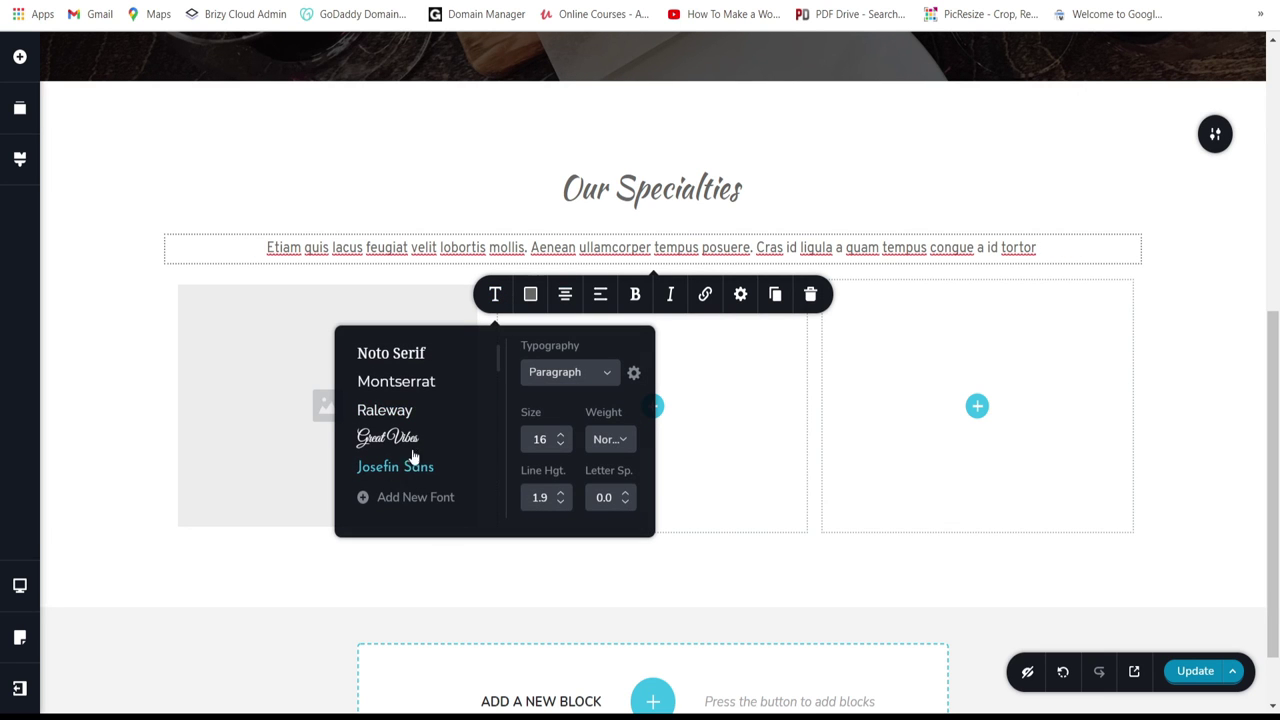
{"action": "scroll", "coordinate": [412, 448], "scroll_direction": "down", "scroll_amount": 1}
{"action": "scroll", "coordinate": [412, 448], "scroll_direction": "up", "scroll_amount": 1}
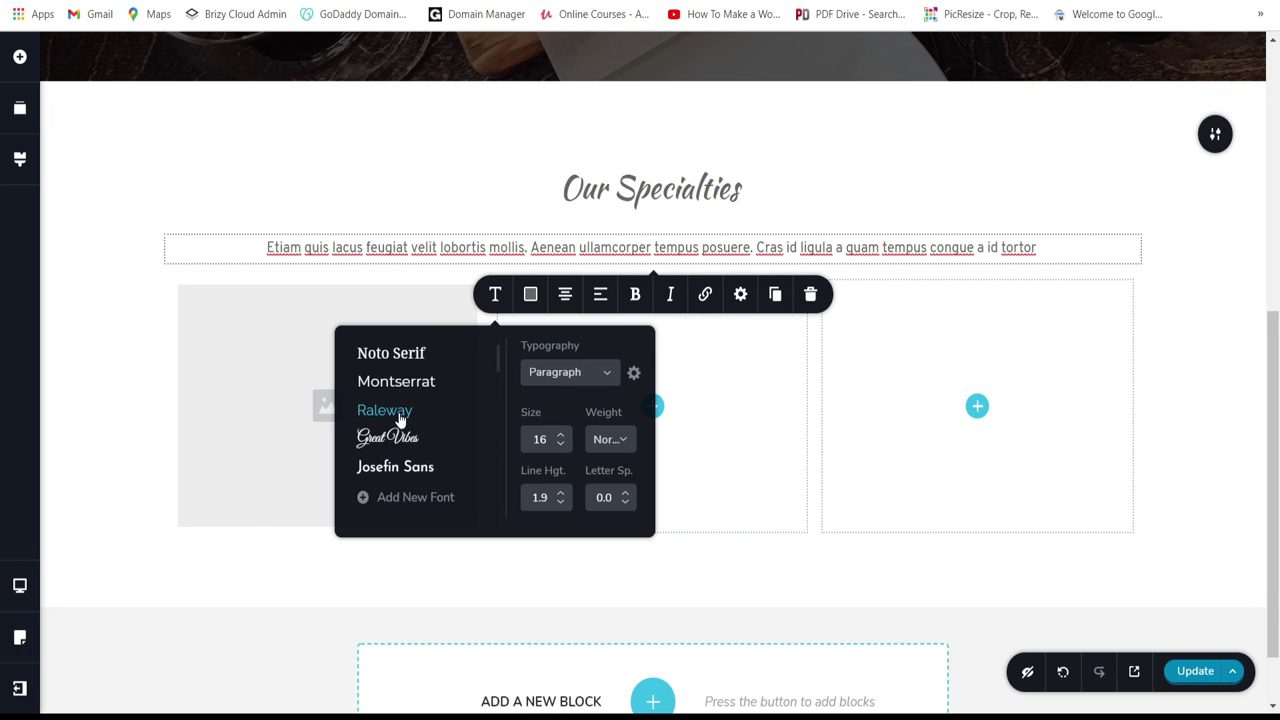
{"action": "left_click", "coordinate": [398, 418]}
{"action": "left_click", "coordinate": [401, 472]}
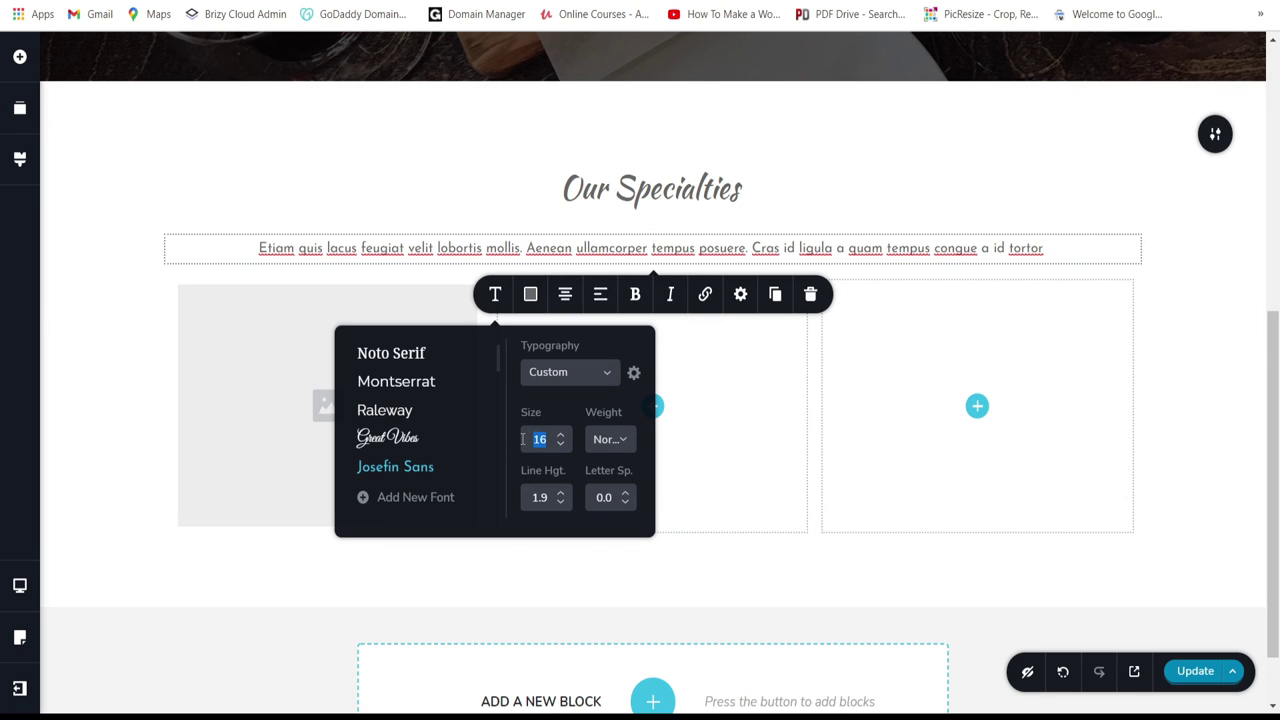
{"action": "left_click", "coordinate": [522, 439]}
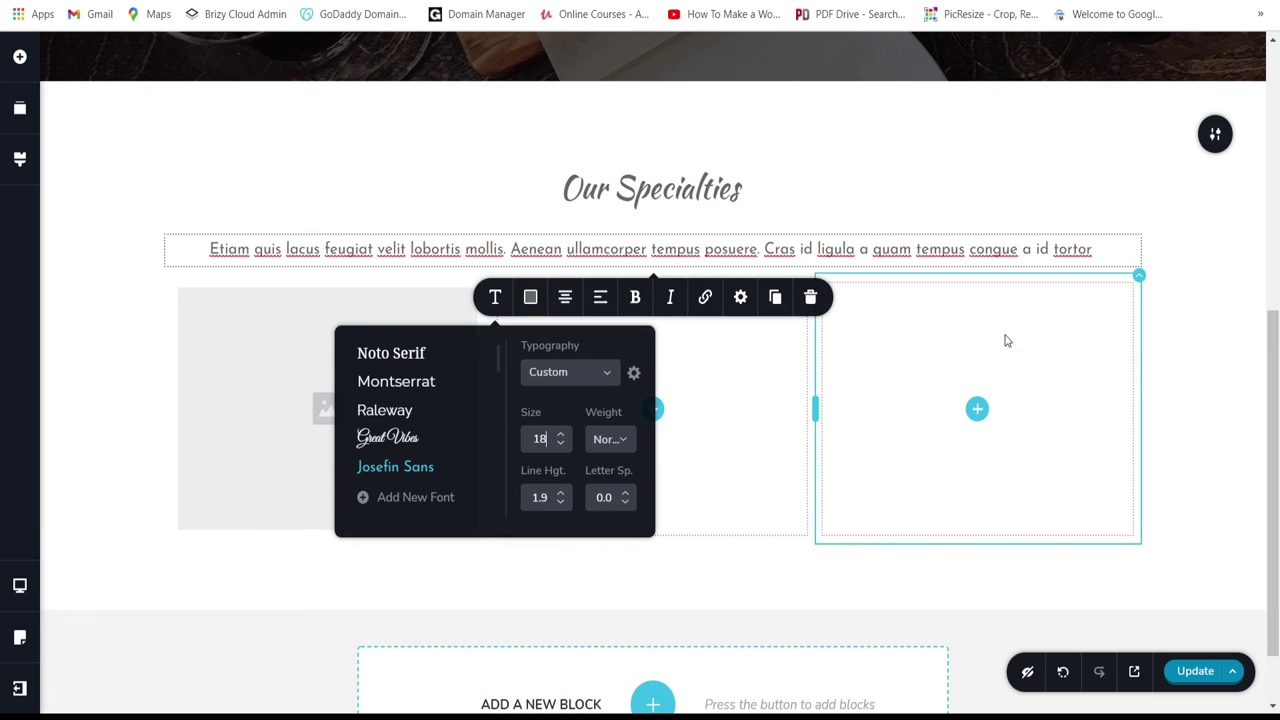
Step: Fill the first column's image placeholder with the sliced pizza photo from the media library
{"action": "left_click", "coordinate": [203, 406]}
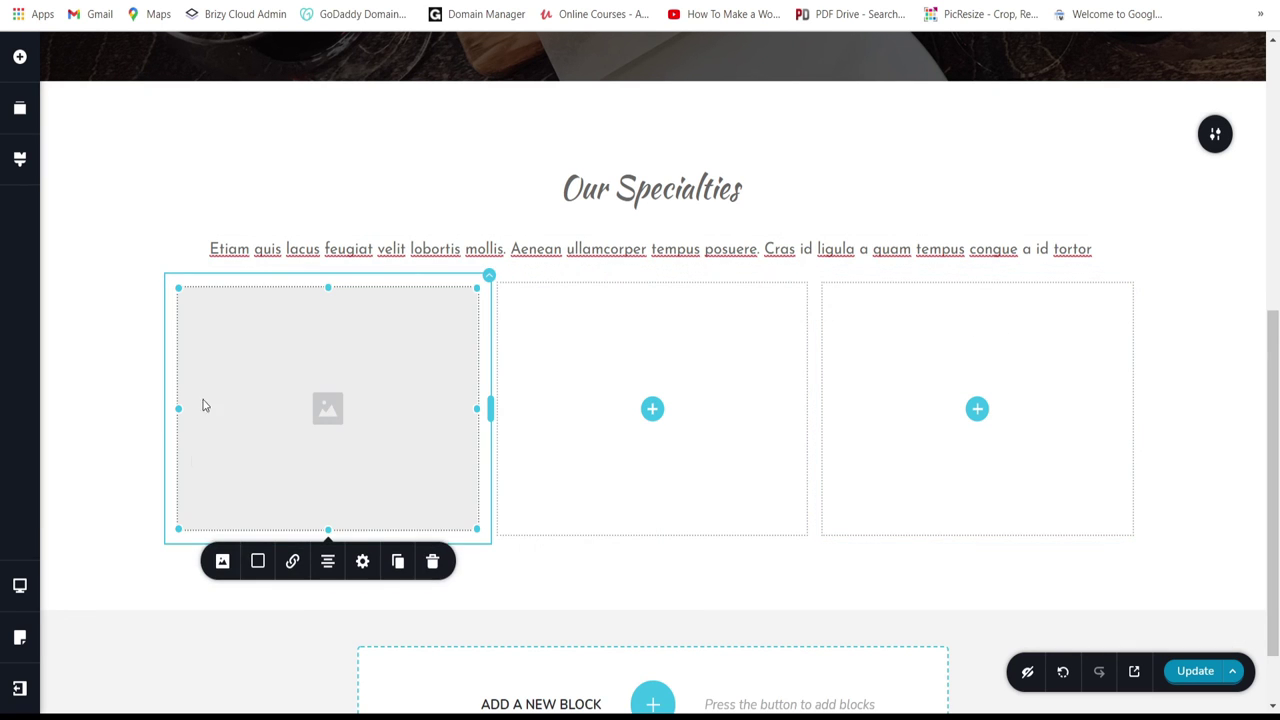
{"action": "left_click", "coordinate": [222, 561]}
{"action": "left_click", "coordinate": [238, 398]}
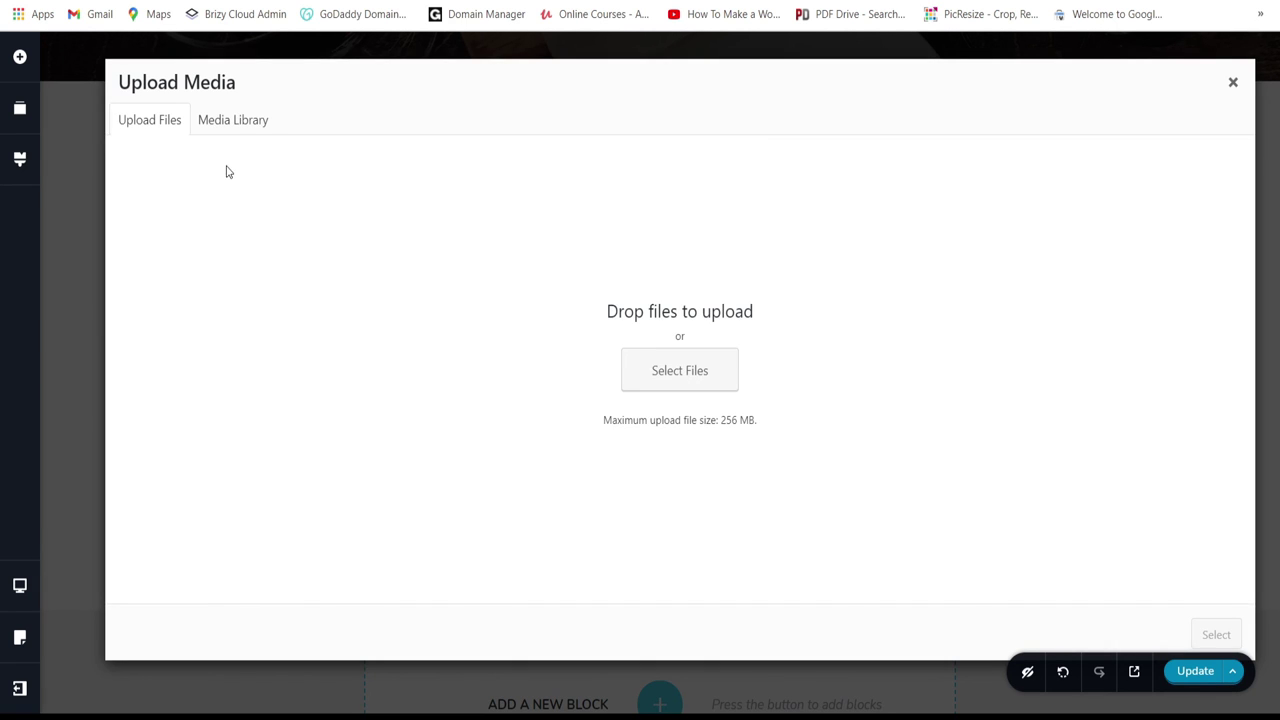
{"action": "left_click", "coordinate": [232, 120]}
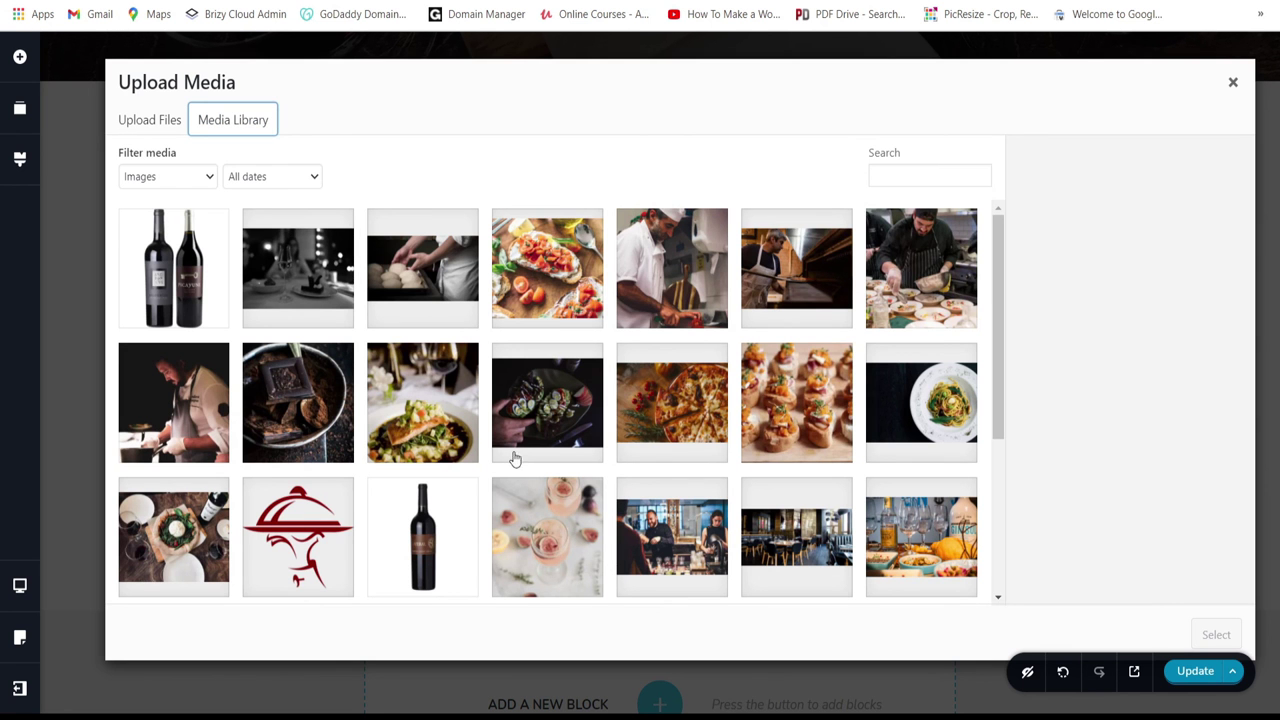
{"action": "left_click", "coordinate": [624, 394]}
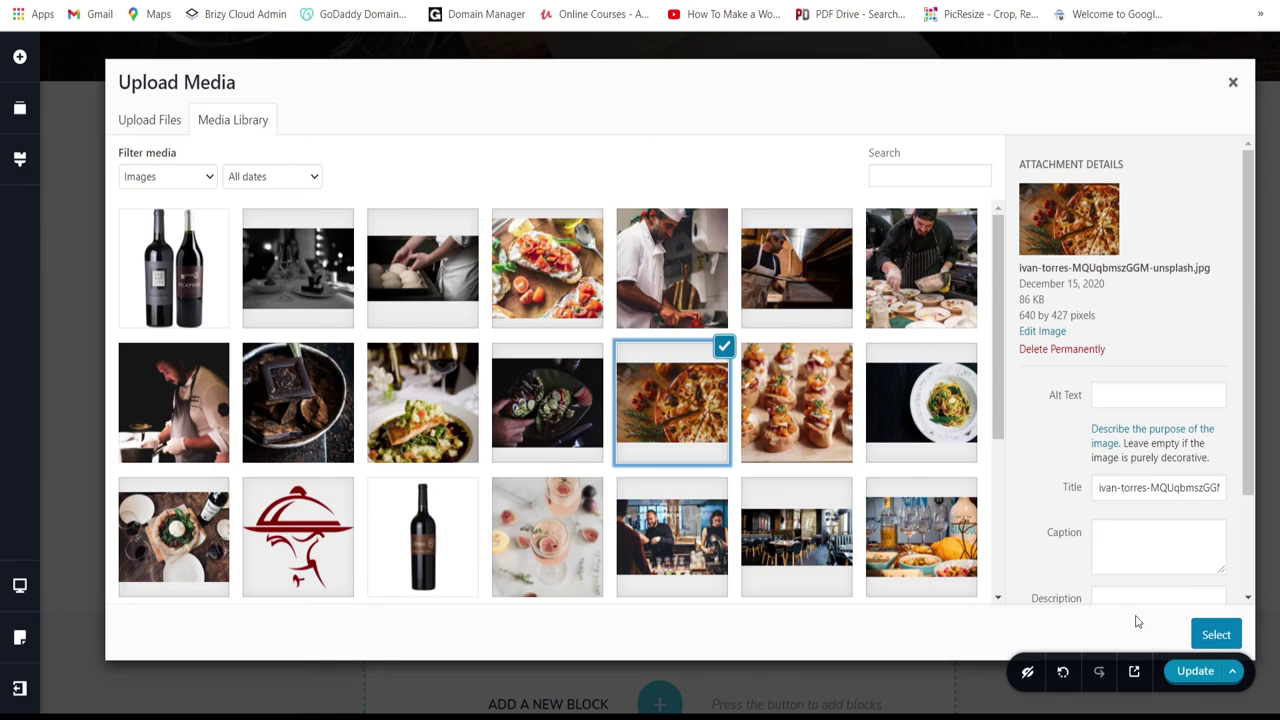
{"action": "left_click", "coordinate": [1215, 636]}
{"action": "scroll", "coordinate": [1003, 398], "scroll_direction": "down", "scroll_amount": 1}
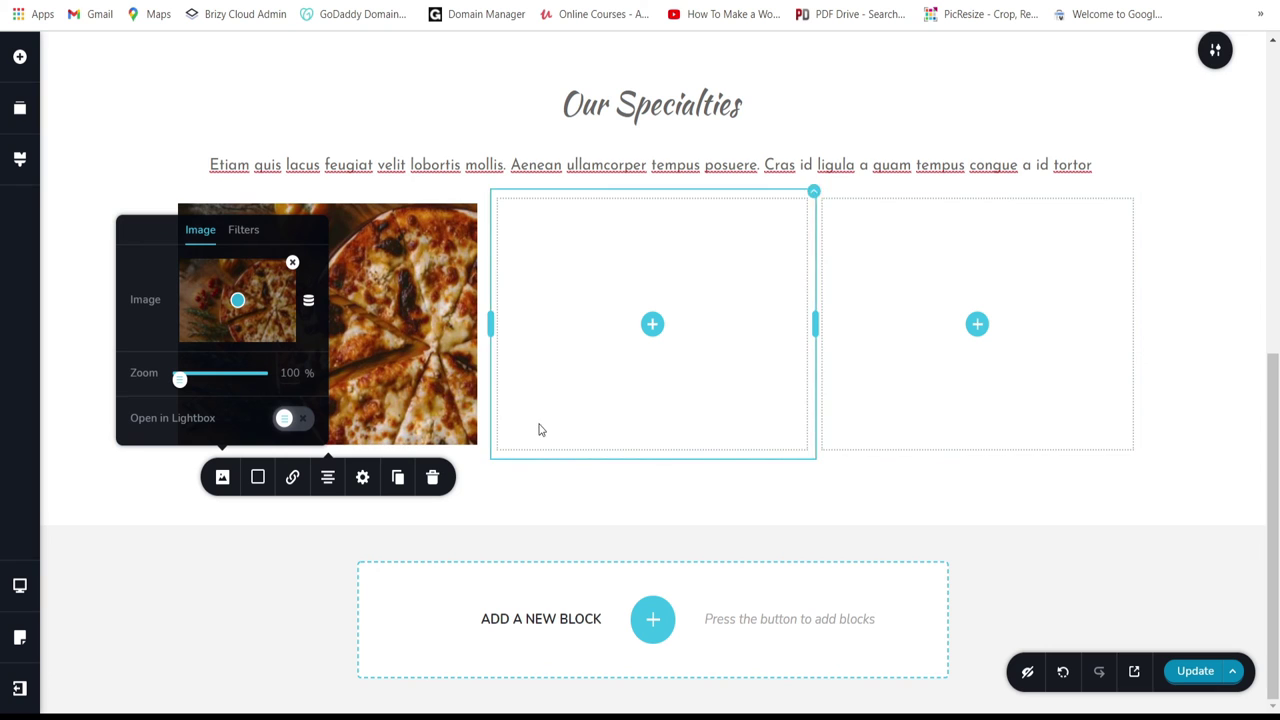
Step: Duplicate the pizza image column twice within the "Our Specialties" row
{"action": "left_click", "coordinate": [489, 191]}
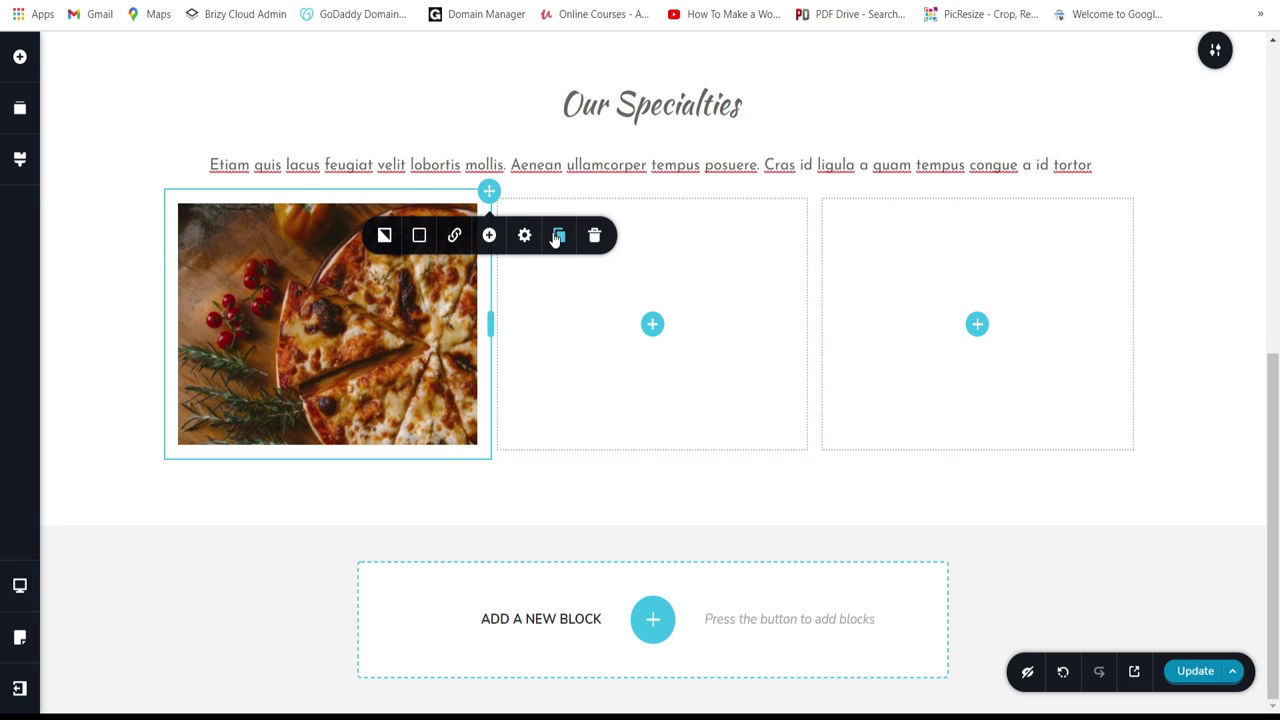
{"action": "left_click", "coordinate": [558, 235]}
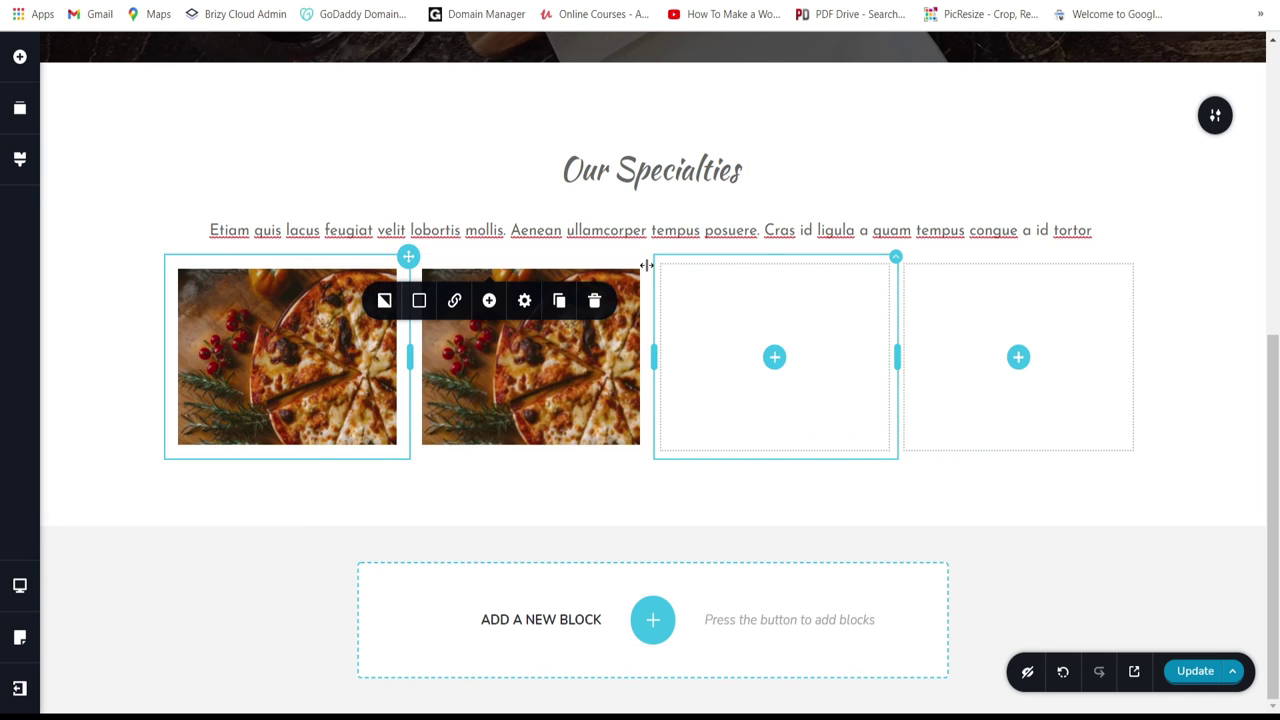
{"action": "left_click", "coordinate": [630, 280]}
{"action": "left_click", "coordinate": [723, 300]}
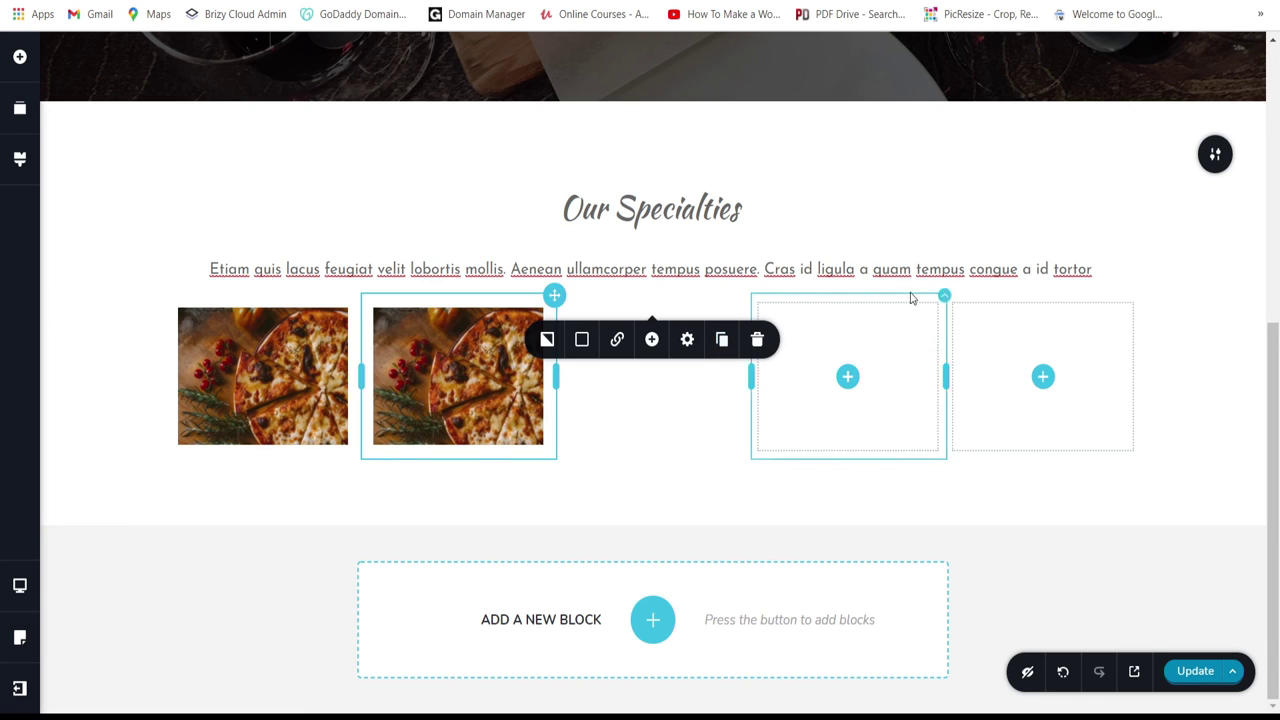
Step: Delete the two empty columns after the three pizza image columns
{"action": "left_click", "coordinate": [940, 300]}
{"action": "left_click", "coordinate": [1051, 339]}
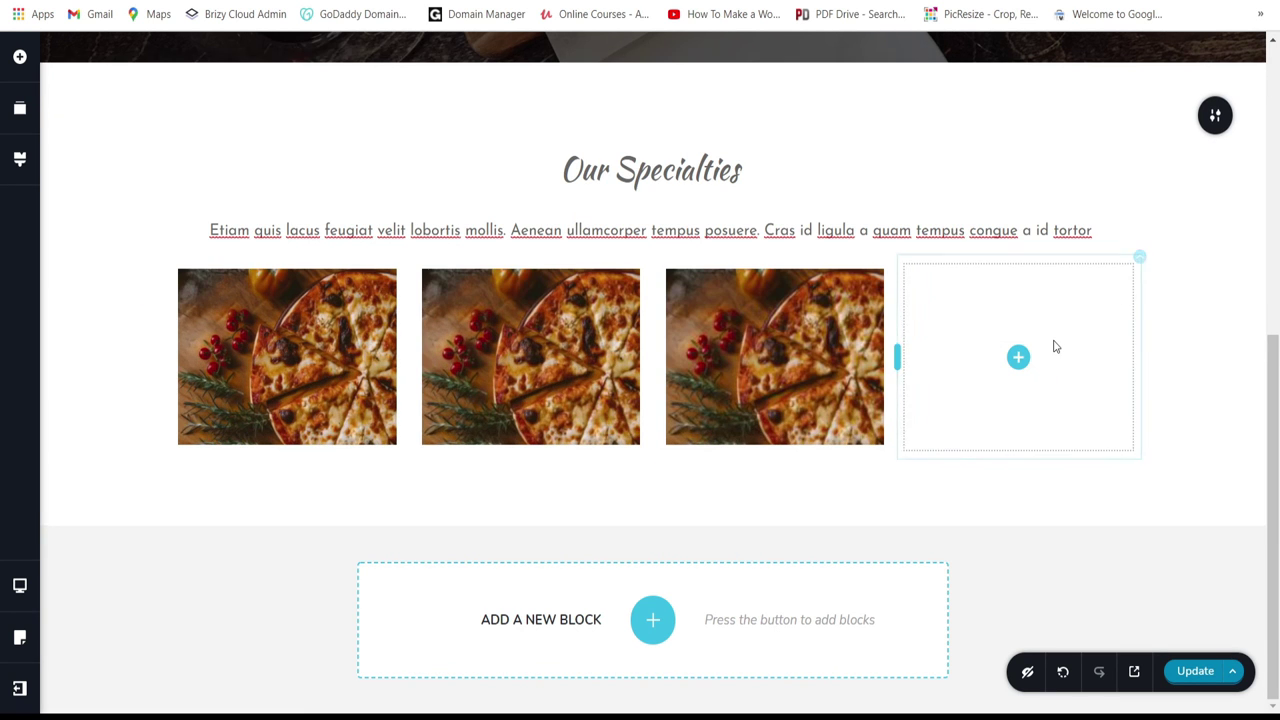
{"action": "left_click", "coordinate": [1130, 282]}
{"action": "left_click", "coordinate": [1240, 302]}
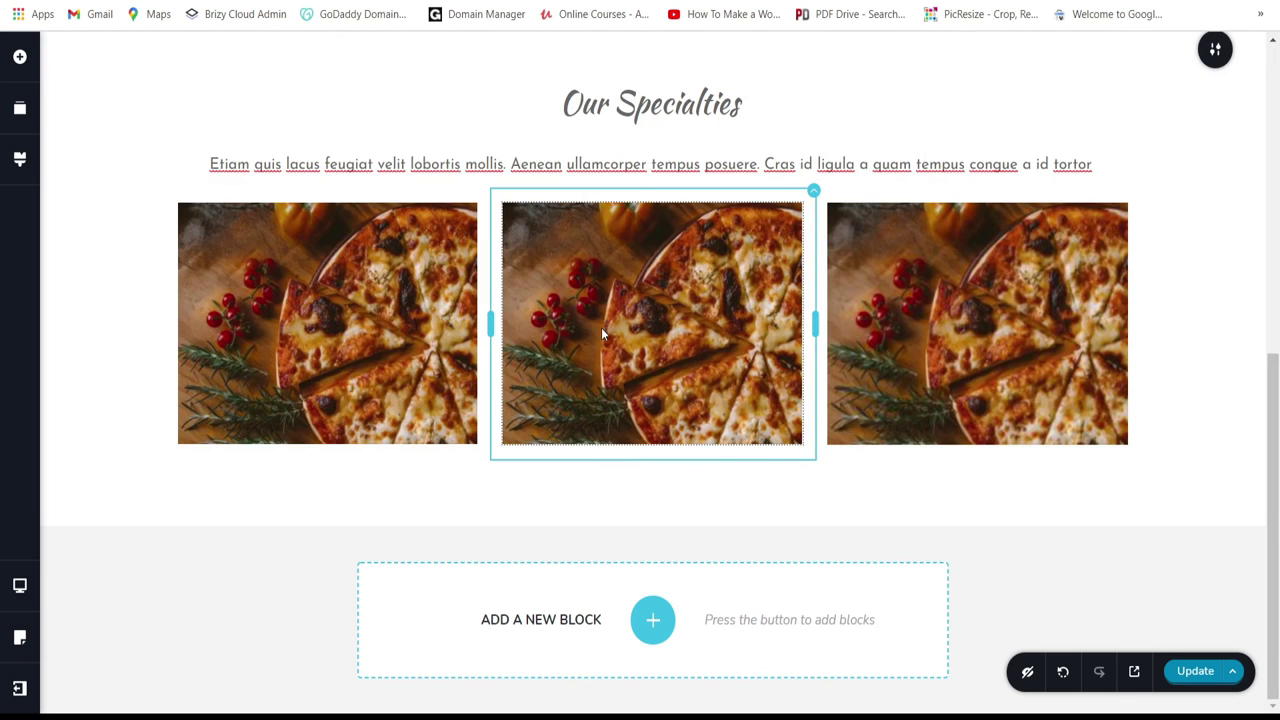
Step: Replace the middle column's pizza image with the canapé photo from the media library
{"action": "left_click", "coordinate": [601, 327]}
{"action": "left_click", "coordinate": [547, 475]}
{"action": "left_click", "coordinate": [619, 262]}
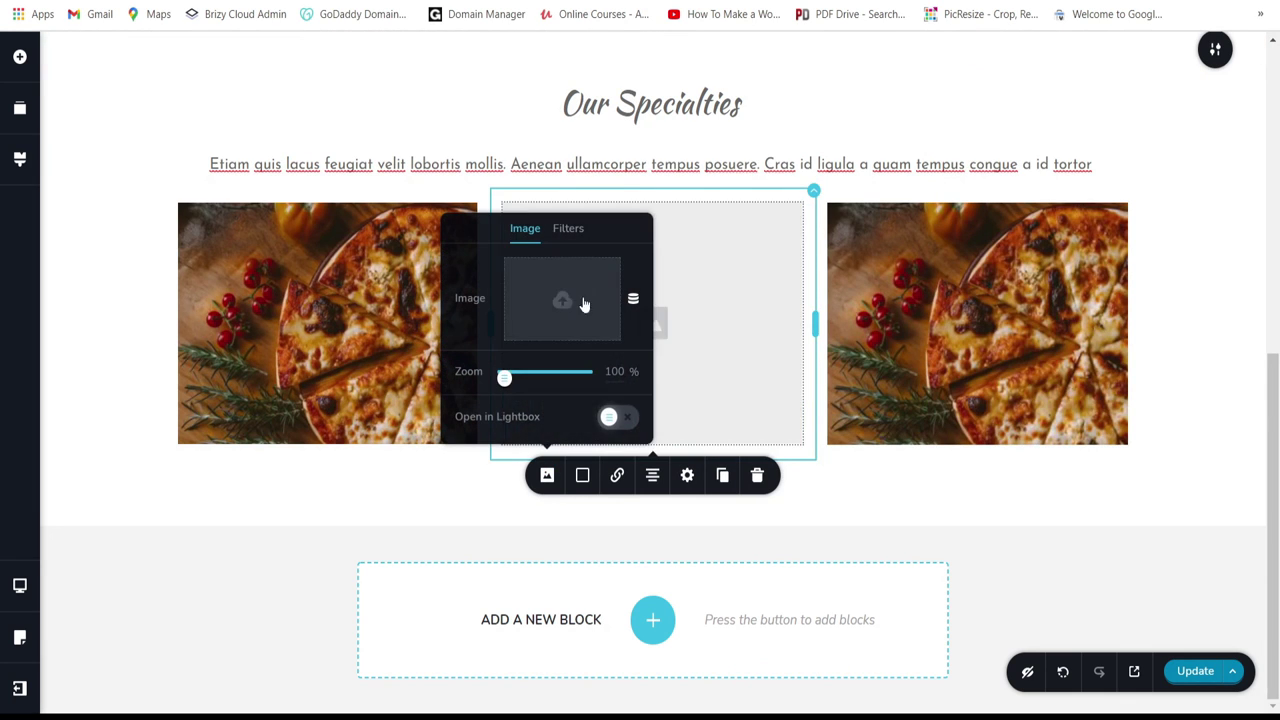
{"action": "left_click", "coordinate": [584, 304]}
{"action": "left_click", "coordinate": [266, 122]}
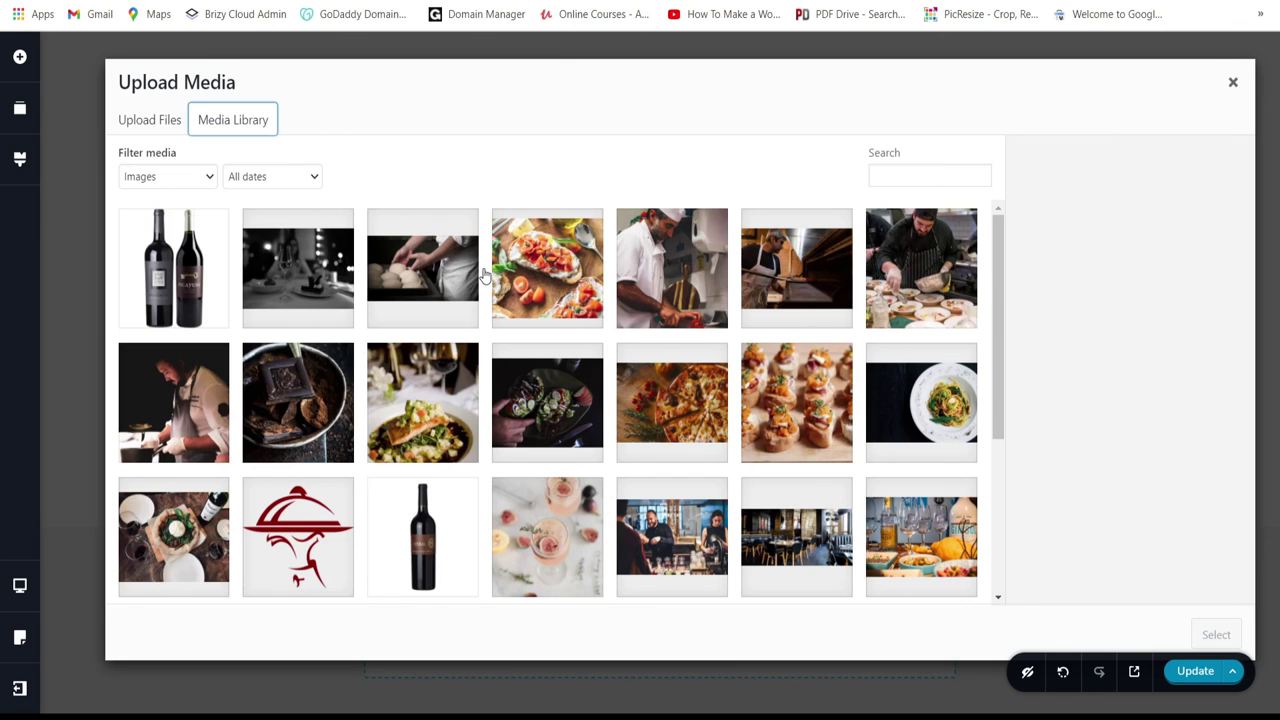
{"action": "left_click", "coordinate": [556, 290]}
{"action": "left_click", "coordinate": [830, 450]}
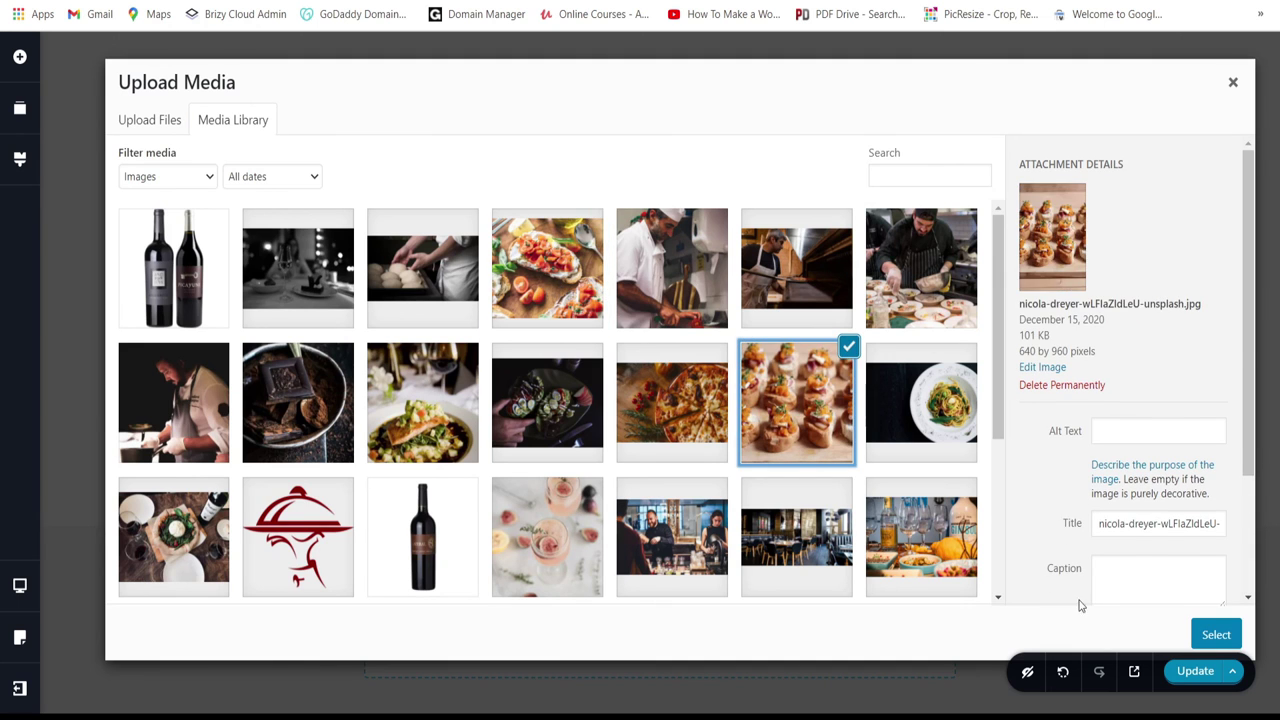
{"action": "left_click", "coordinate": [1216, 636]}
Step: Replace the third column's pizza image with the photo of pasta on a white plate from the media library
{"action": "left_click", "coordinate": [970, 334]}
{"action": "left_click", "coordinate": [872, 476]}
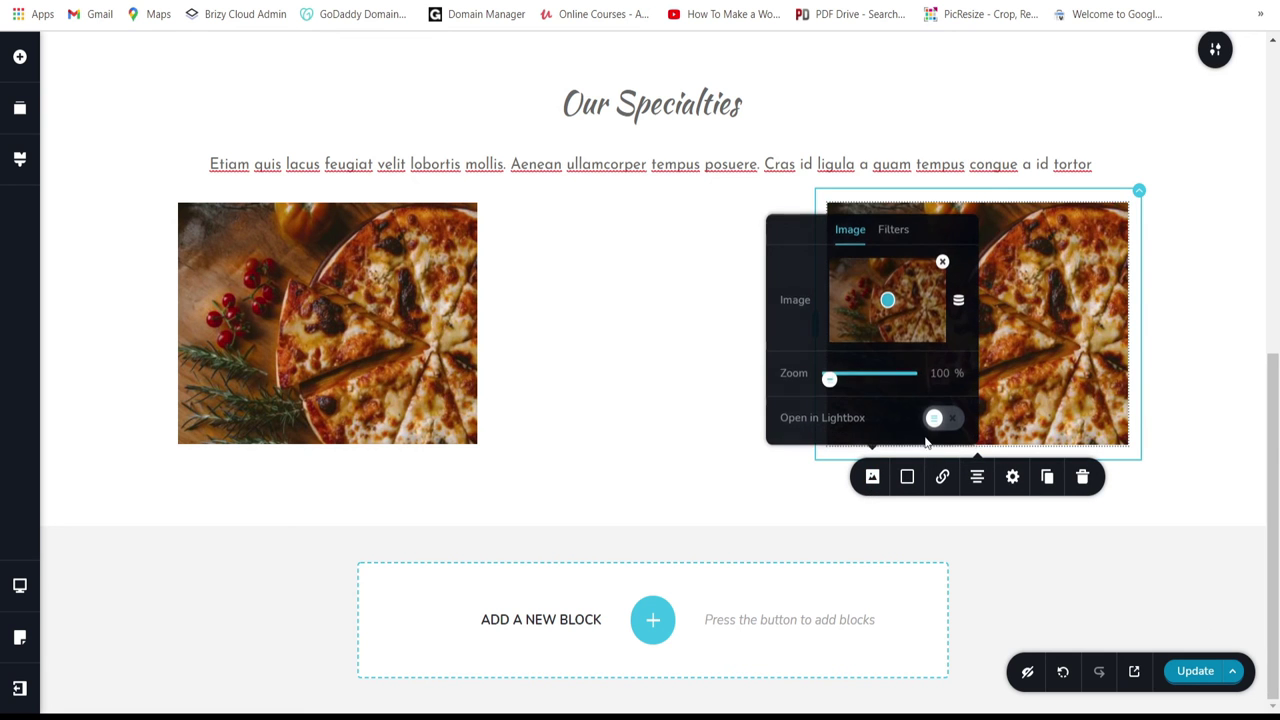
{"action": "left_click", "coordinate": [942, 261]}
{"action": "left_click", "coordinate": [928, 298]}
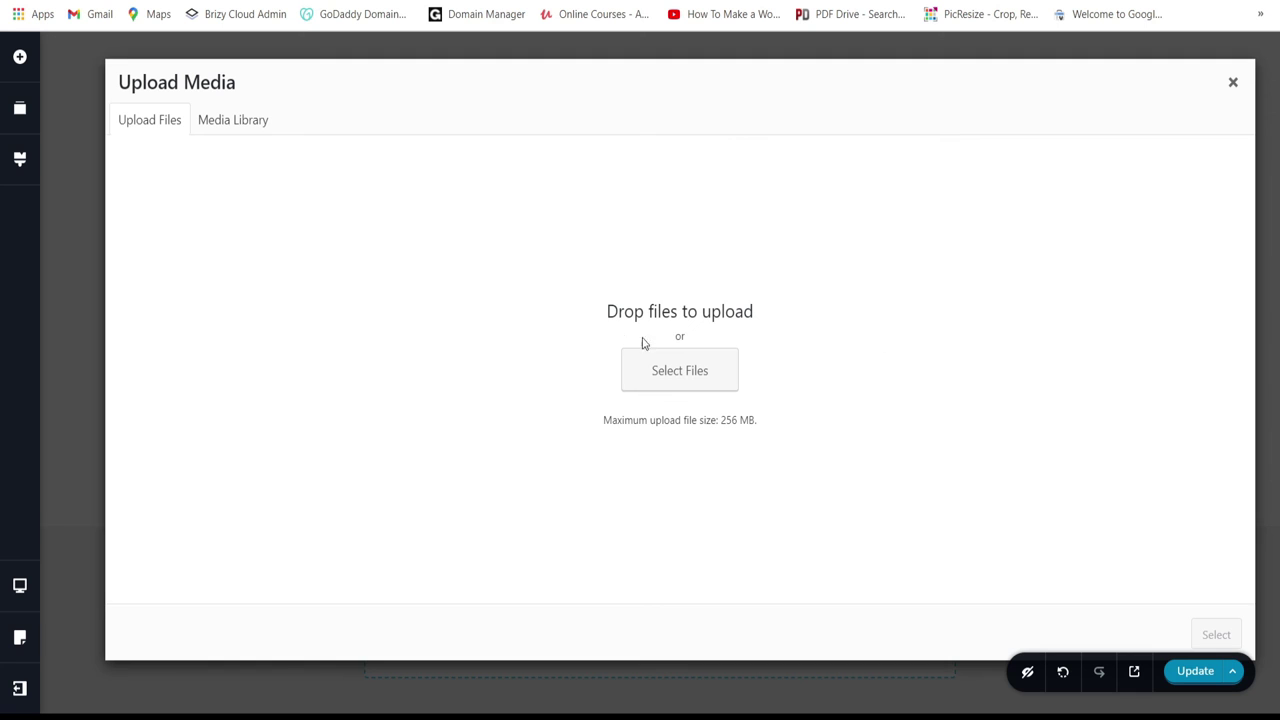
{"action": "left_click", "coordinate": [216, 119]}
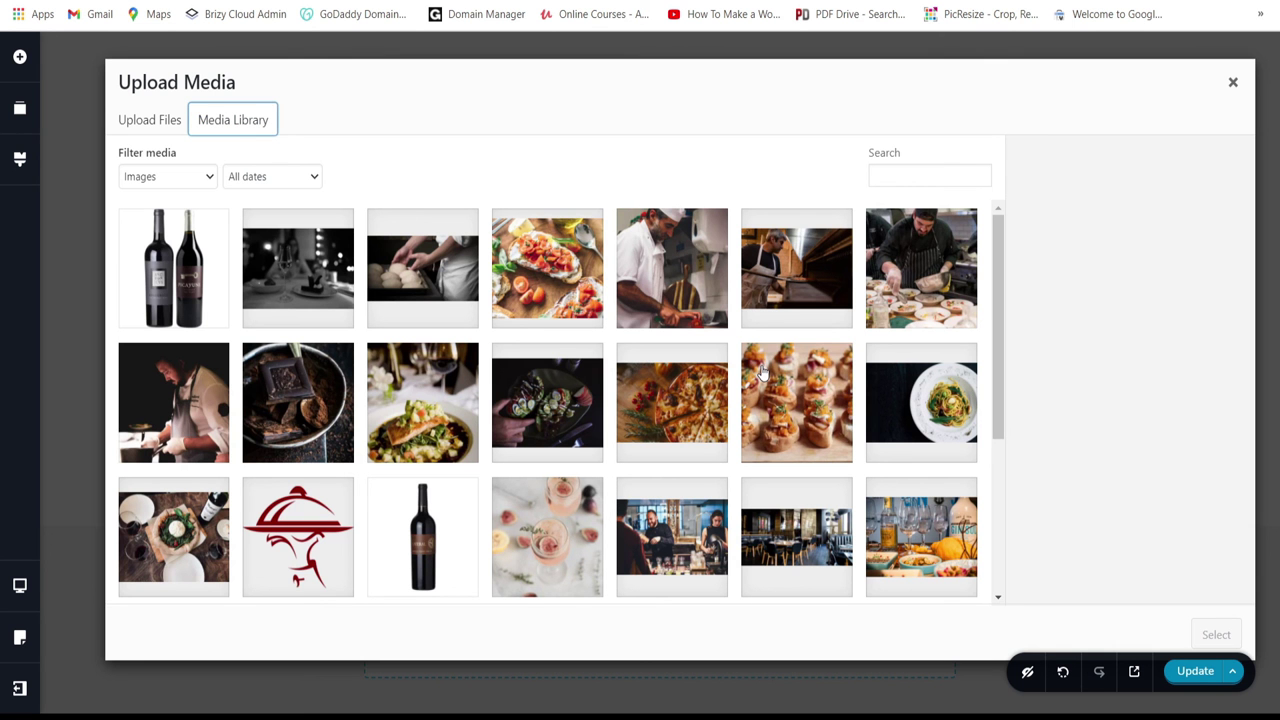
{"action": "left_click", "coordinate": [938, 405]}
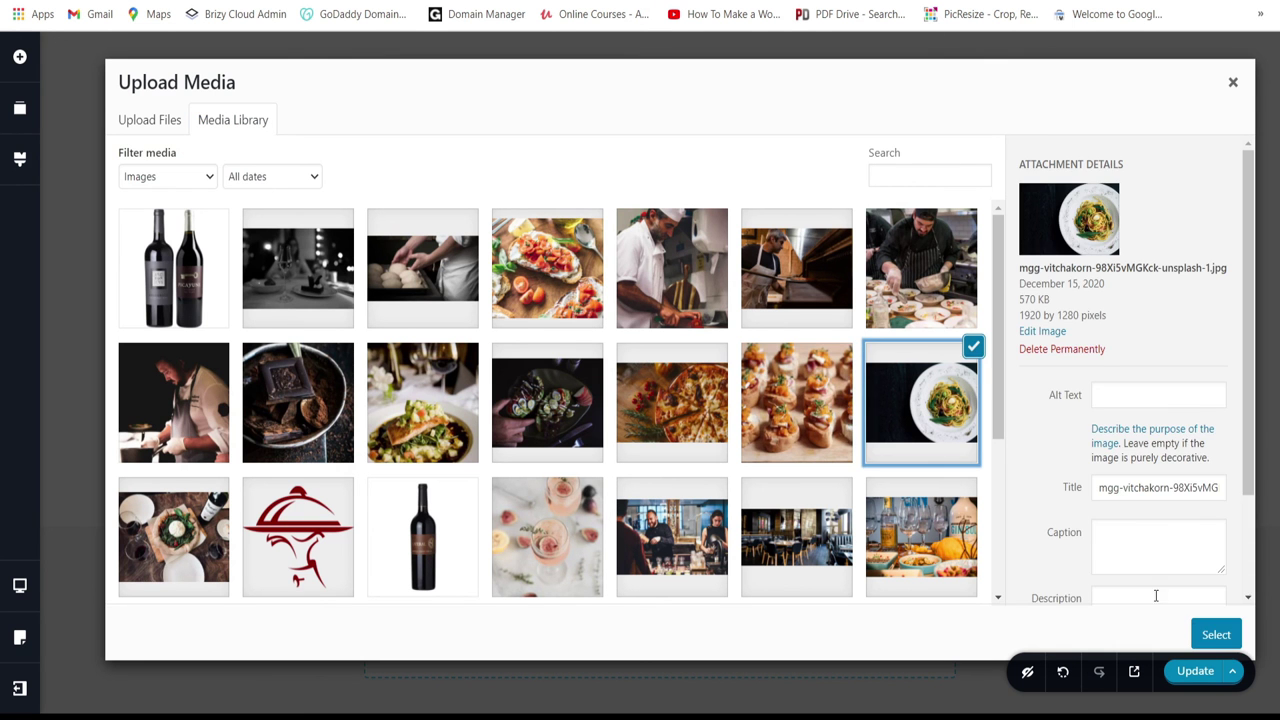
{"action": "left_click", "coordinate": [1216, 636]}
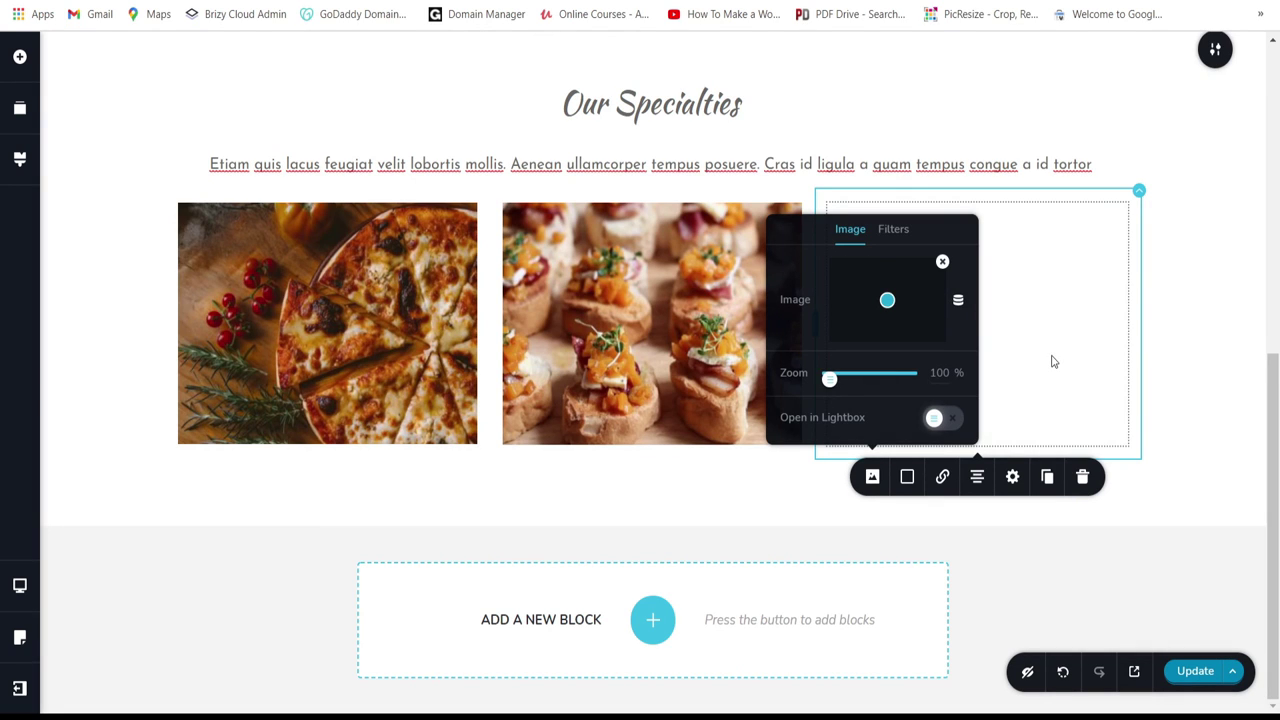
Step: Build a second row of three image columns below the first by copying the pasta column
{"action": "left_click", "coordinate": [1140, 205]}
{"action": "left_click", "coordinate": [1206, 232]}
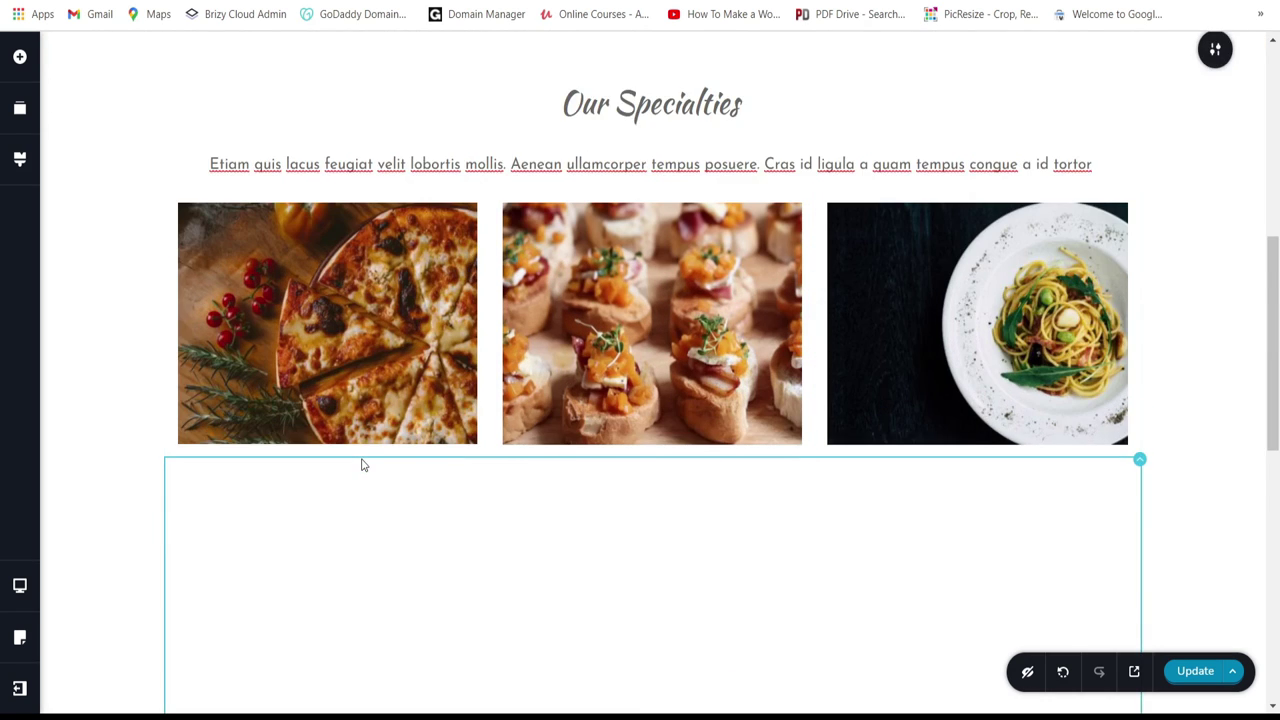
{"action": "scroll", "coordinate": [1194, 257], "scroll_direction": "down", "scroll_amount": 2}
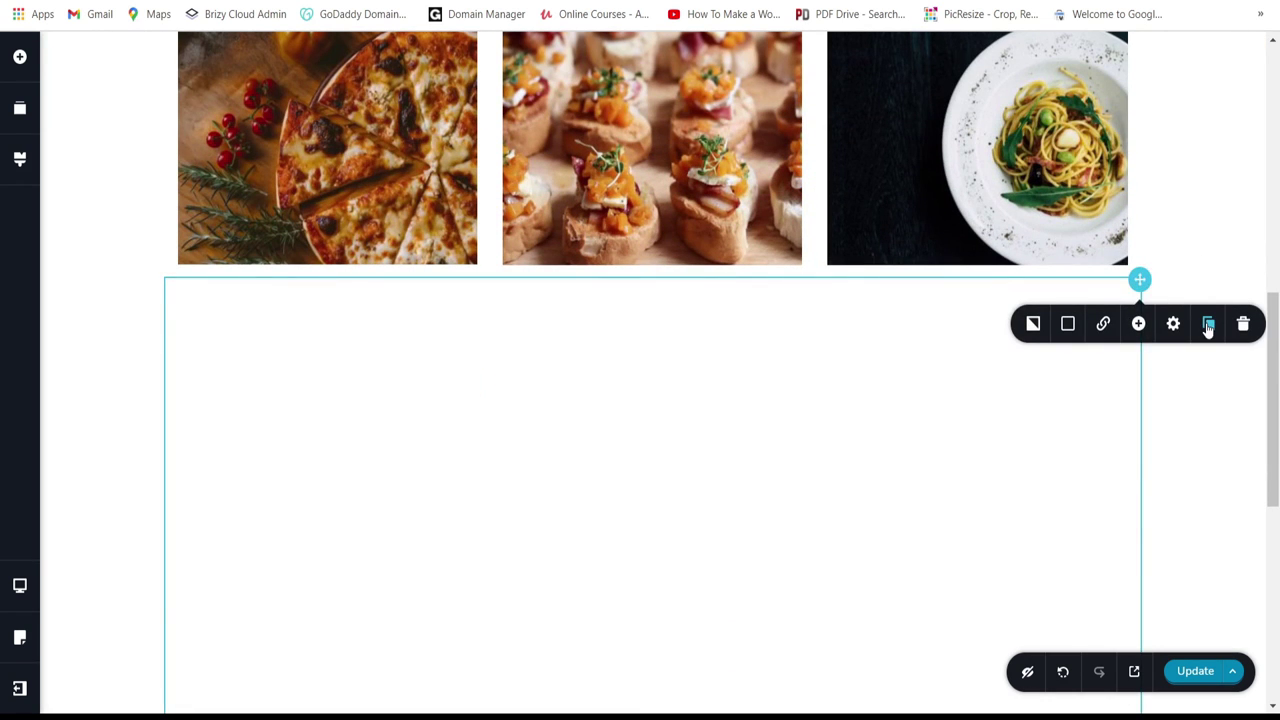
{"action": "left_click", "coordinate": [1208, 325]}
Step: Replace the first image of the second row with the dark-plate photo of egg-topped toasts from the media library
{"action": "left_click", "coordinate": [250, 505]}
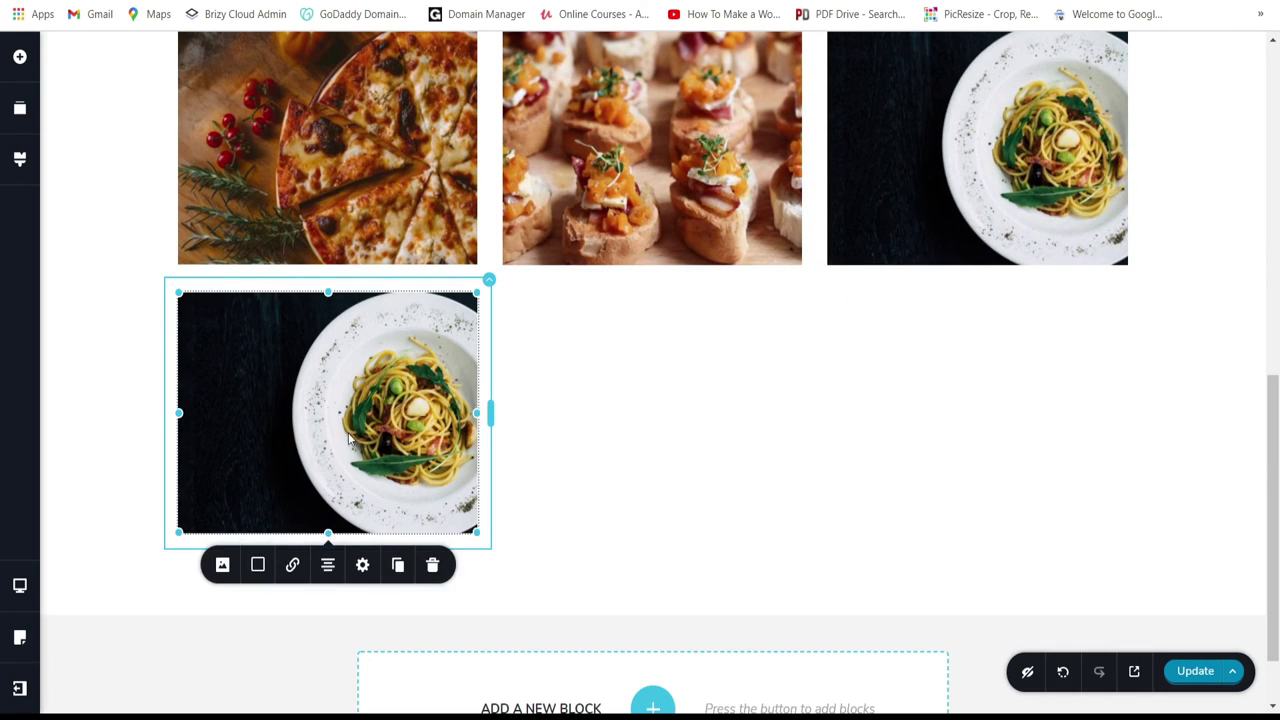
{"action": "left_click", "coordinate": [240, 565]}
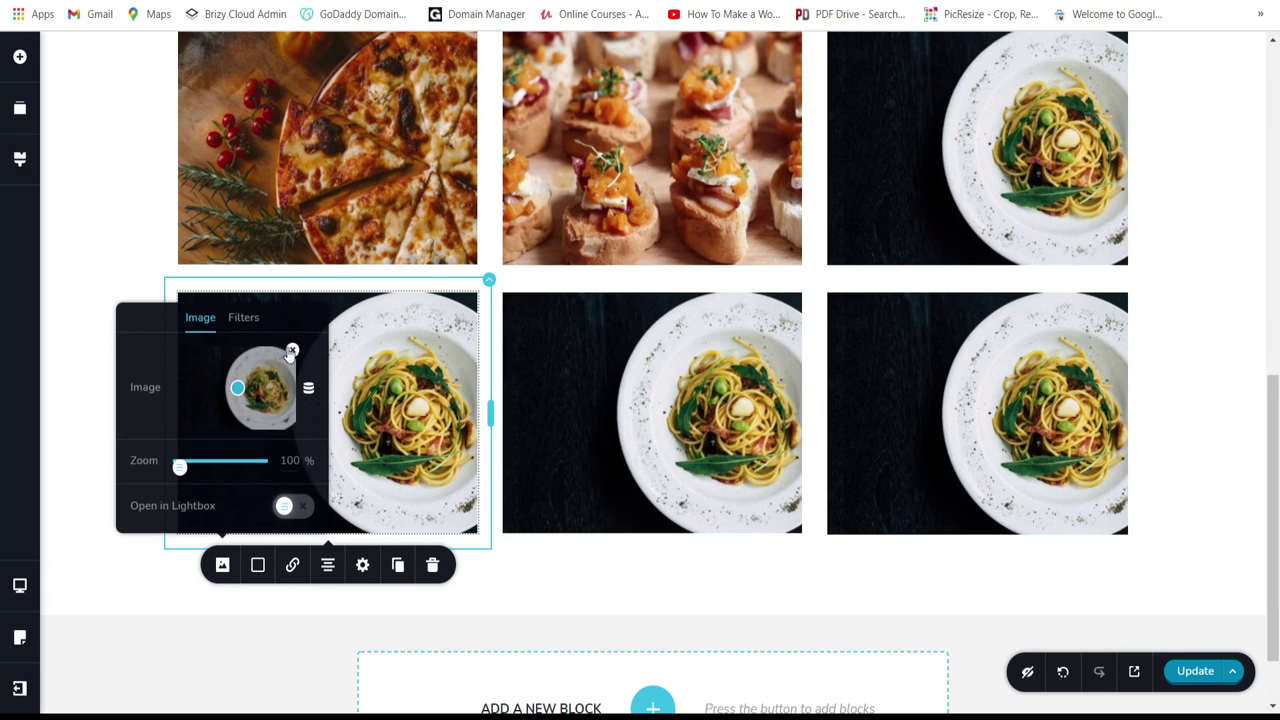
{"action": "left_click", "coordinate": [251, 400]}
{"action": "left_click", "coordinate": [217, 125]}
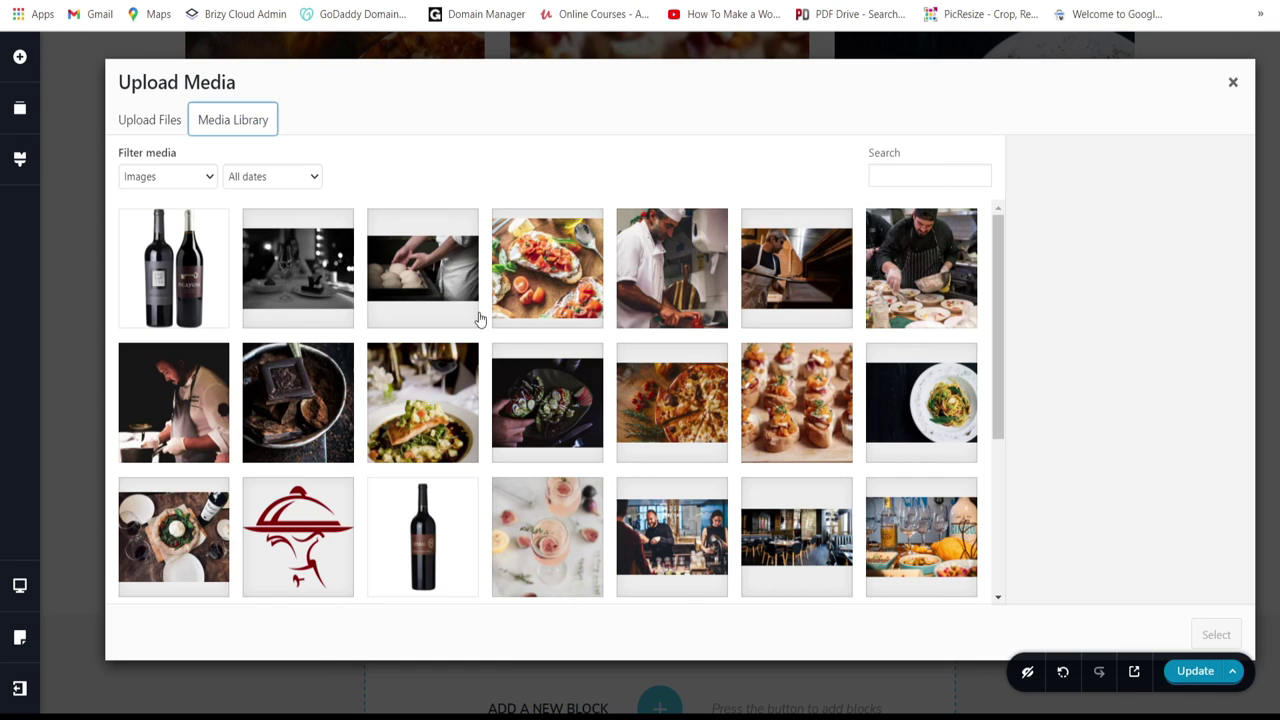
{"action": "left_click", "coordinate": [556, 410]}
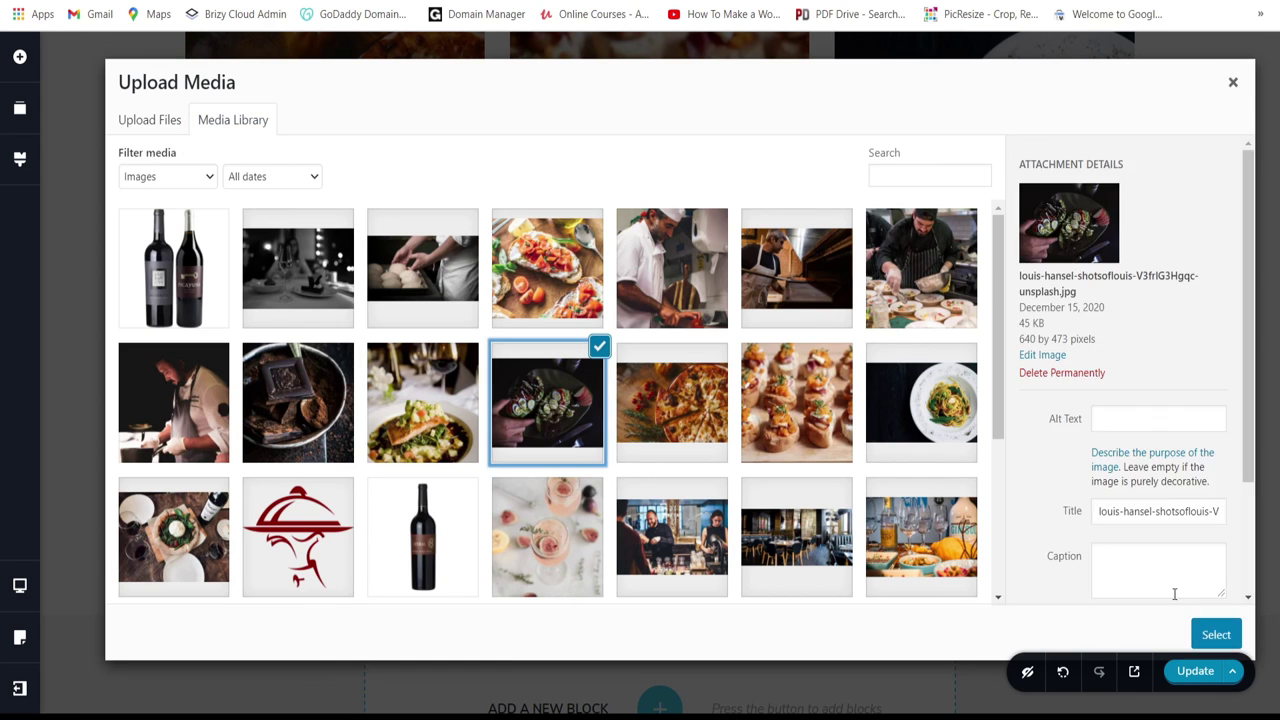
{"action": "left_click", "coordinate": [1216, 635]}
Step: Replace the middle image of the second row with the chocolate and cocoa photo from the media library
{"action": "left_click", "coordinate": [555, 540]}
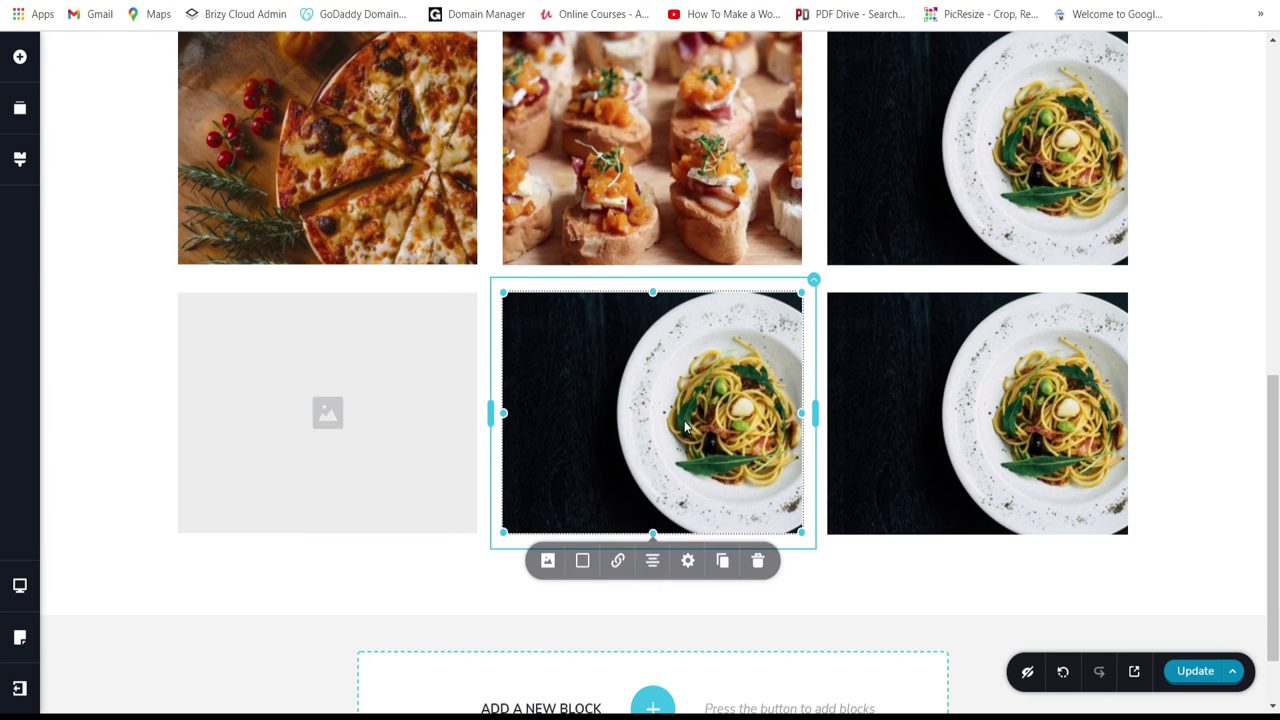
{"action": "left_click", "coordinate": [547, 565]}
{"action": "left_click", "coordinate": [617, 352]}
{"action": "left_click", "coordinate": [563, 398]}
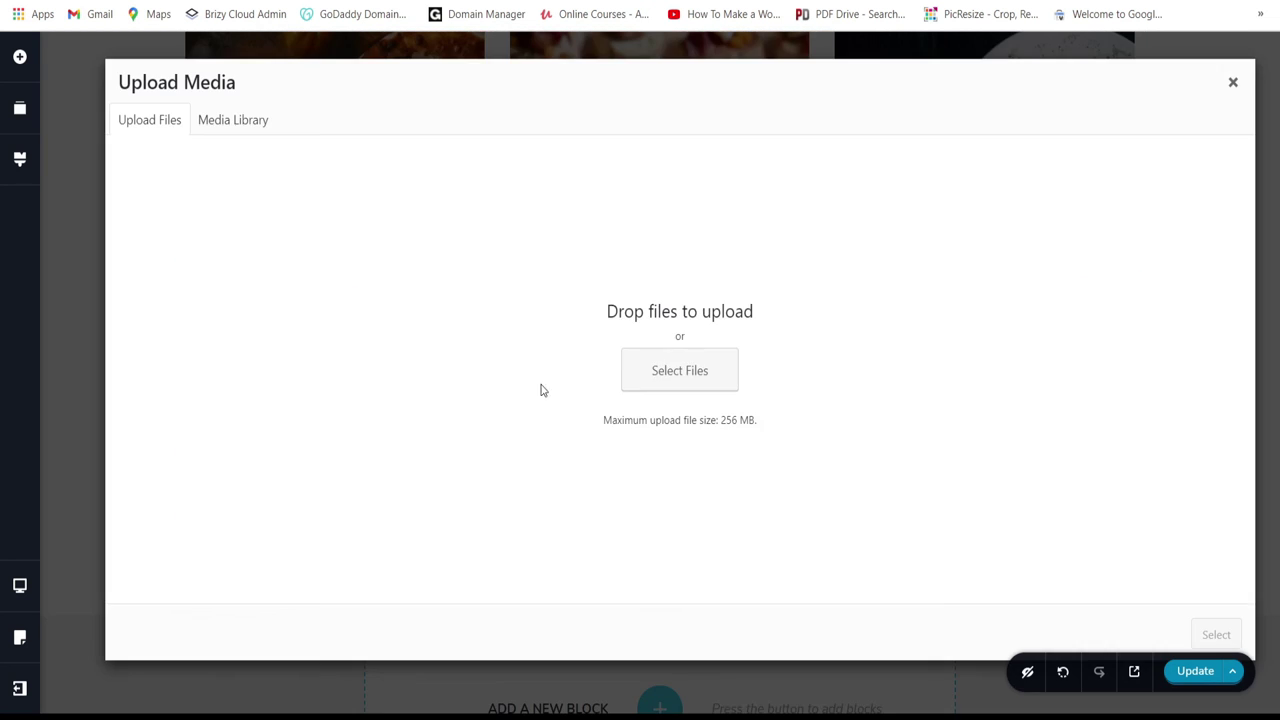
{"action": "left_click", "coordinate": [233, 120]}
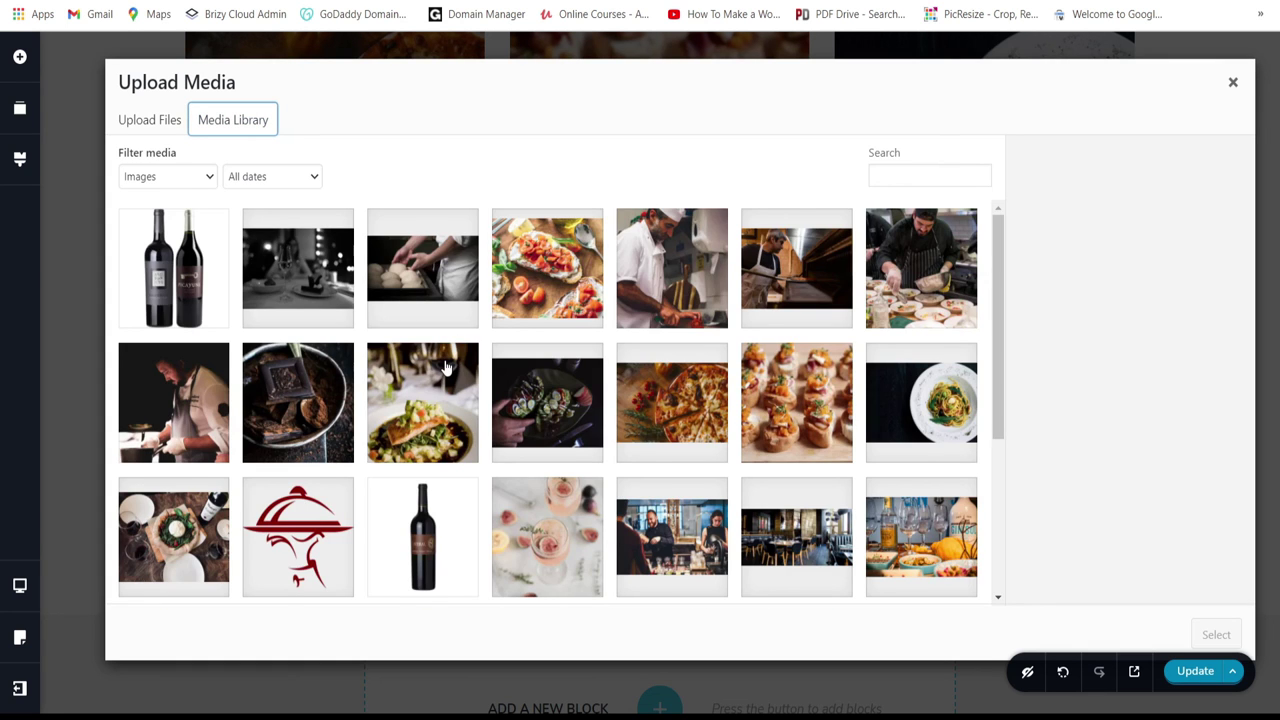
{"action": "scroll", "coordinate": [447, 368], "scroll_direction": "down", "scroll_amount": 1}
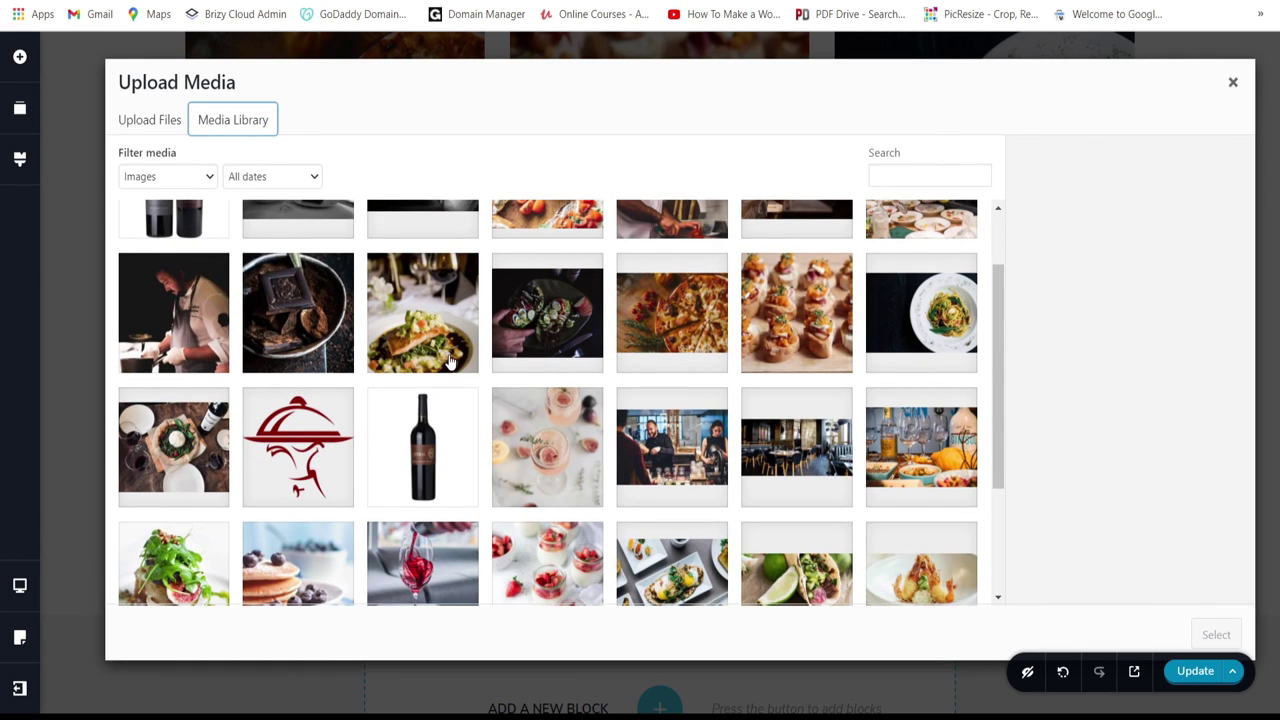
{"action": "left_click", "coordinate": [313, 333]}
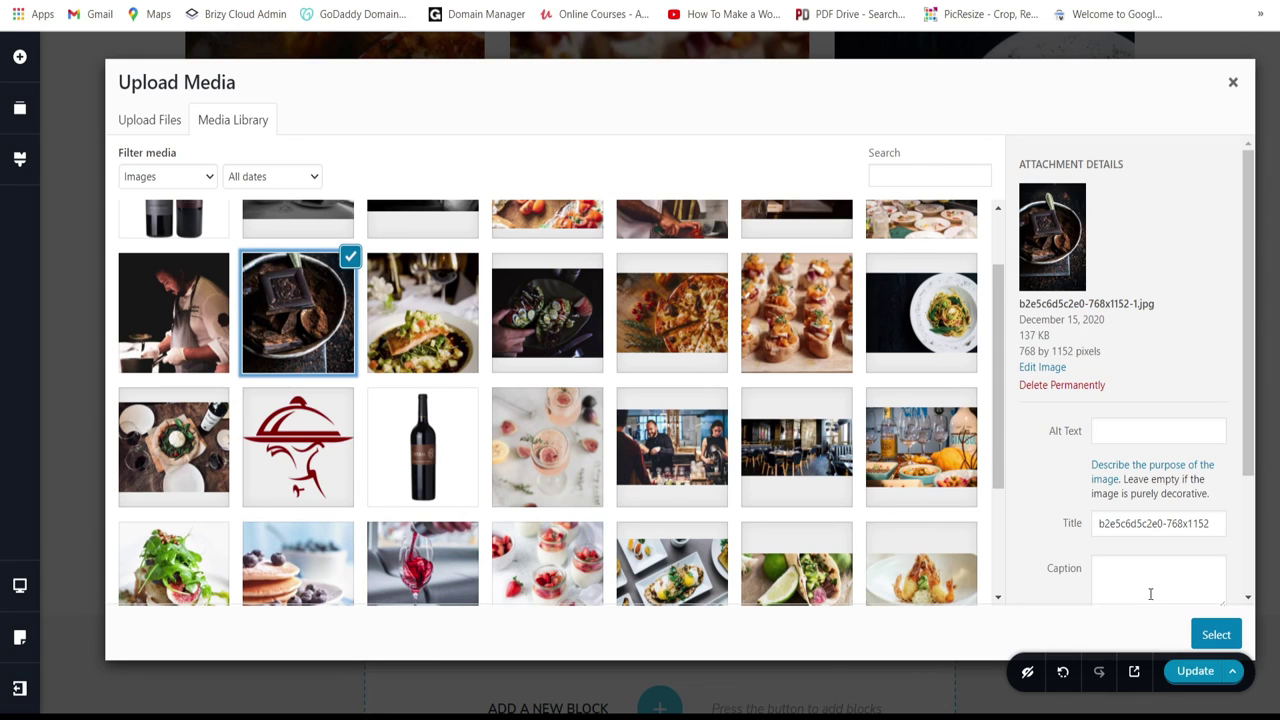
{"action": "left_click", "coordinate": [1230, 645]}
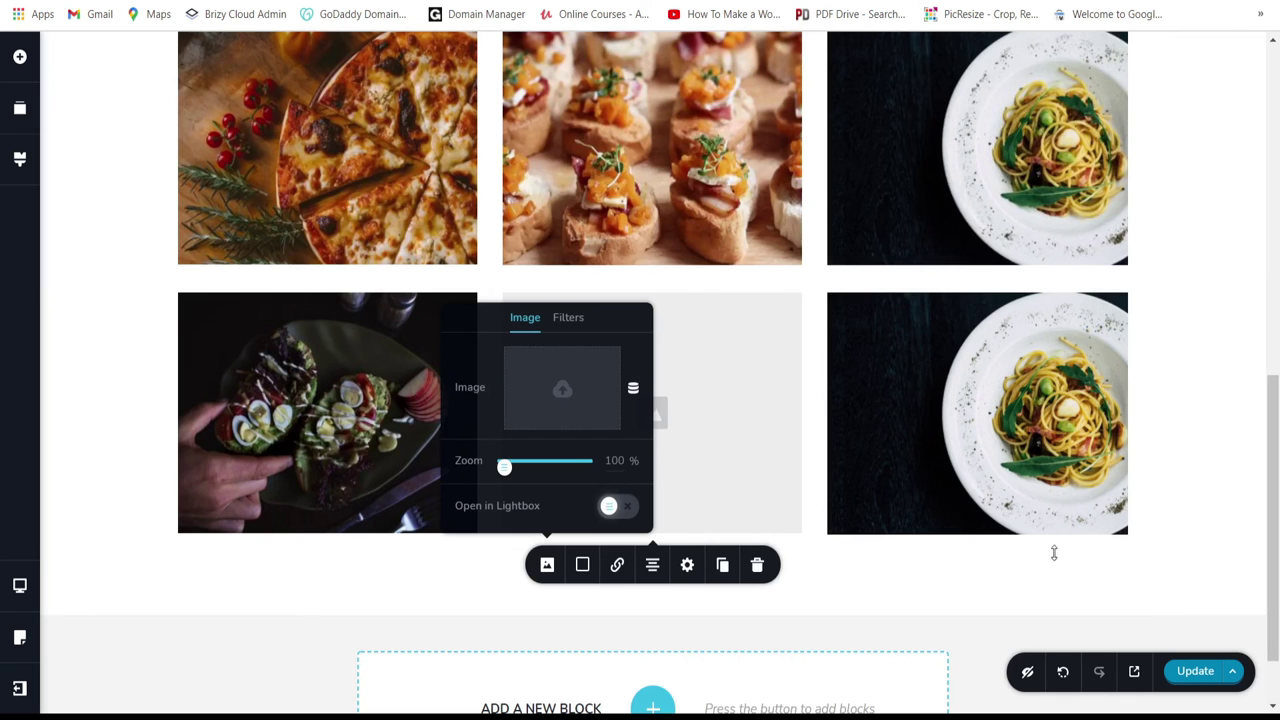
Step: Replace the third image of the second row with the photo of toast topped with figs and greens
{"action": "left_click", "coordinate": [965, 401]}
{"action": "left_click", "coordinate": [872, 565]}
{"action": "left_click", "coordinate": [943, 360]}
{"action": "left_click", "coordinate": [886, 391]}
{"action": "left_click", "coordinate": [262, 128]}
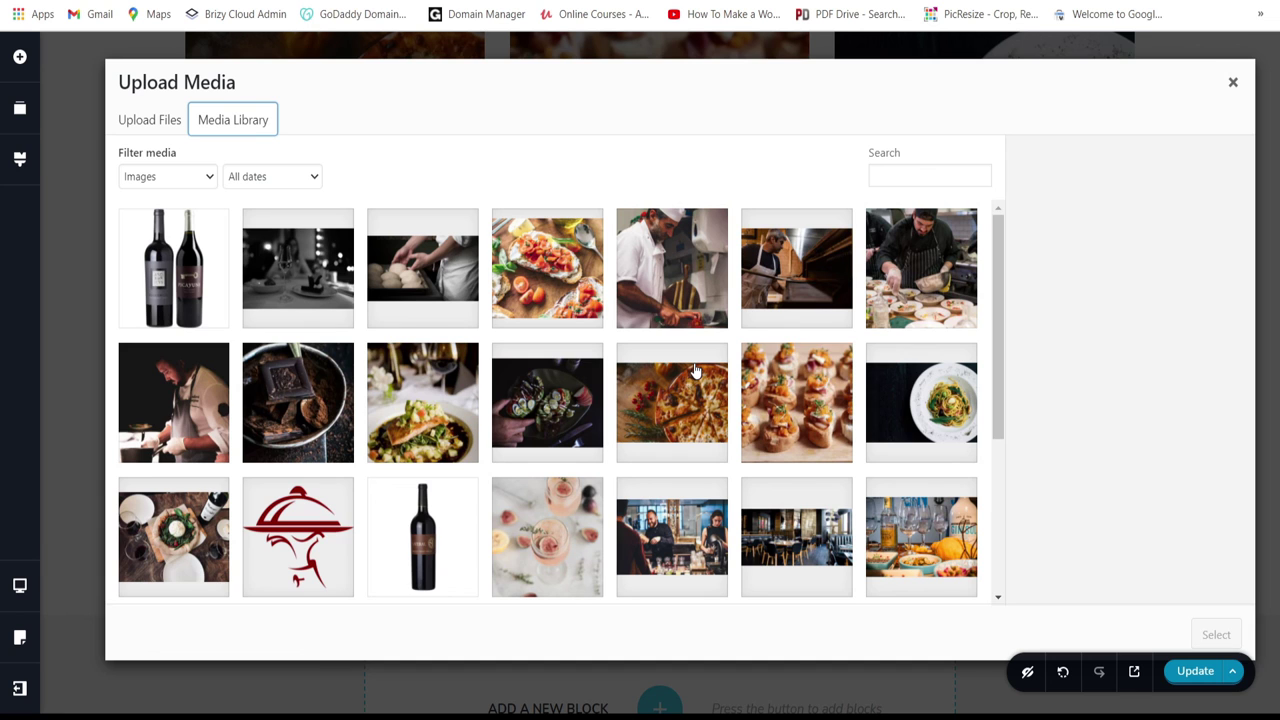
{"action": "scroll", "coordinate": [696, 371], "scroll_direction": "down", "scroll_amount": 1}
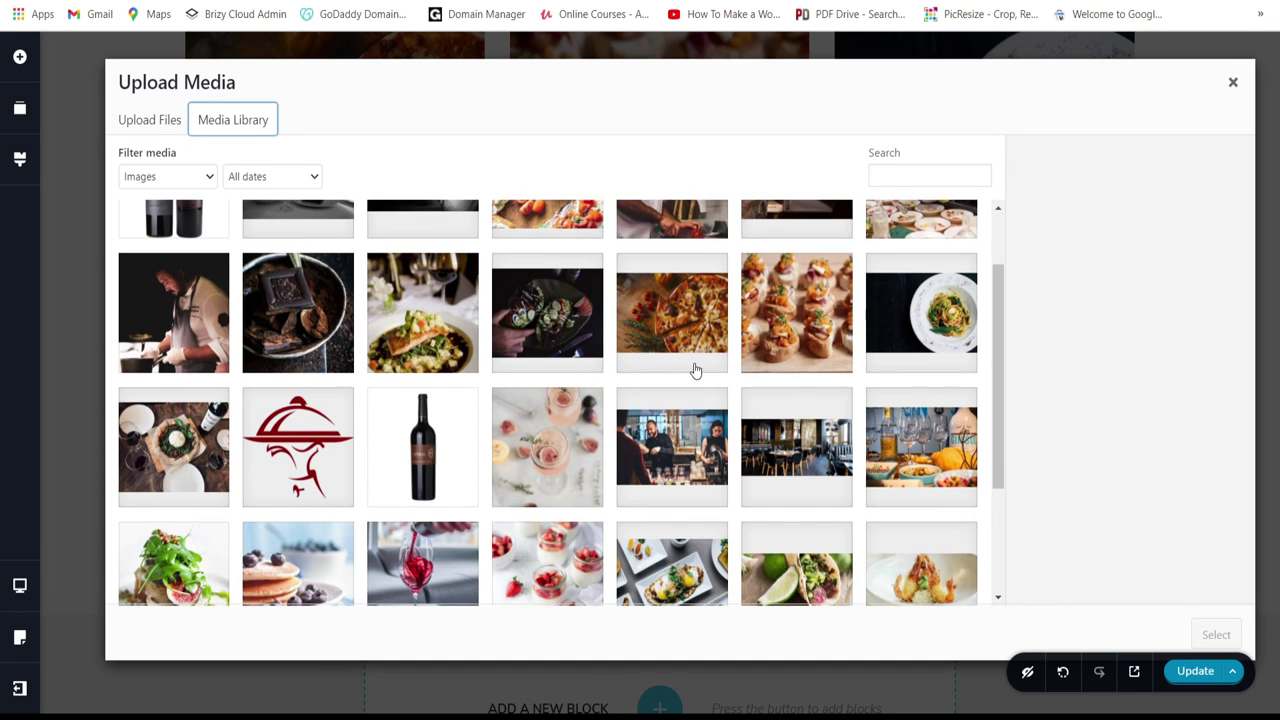
{"action": "scroll", "coordinate": [696, 371], "scroll_direction": "down", "scroll_amount": 2}
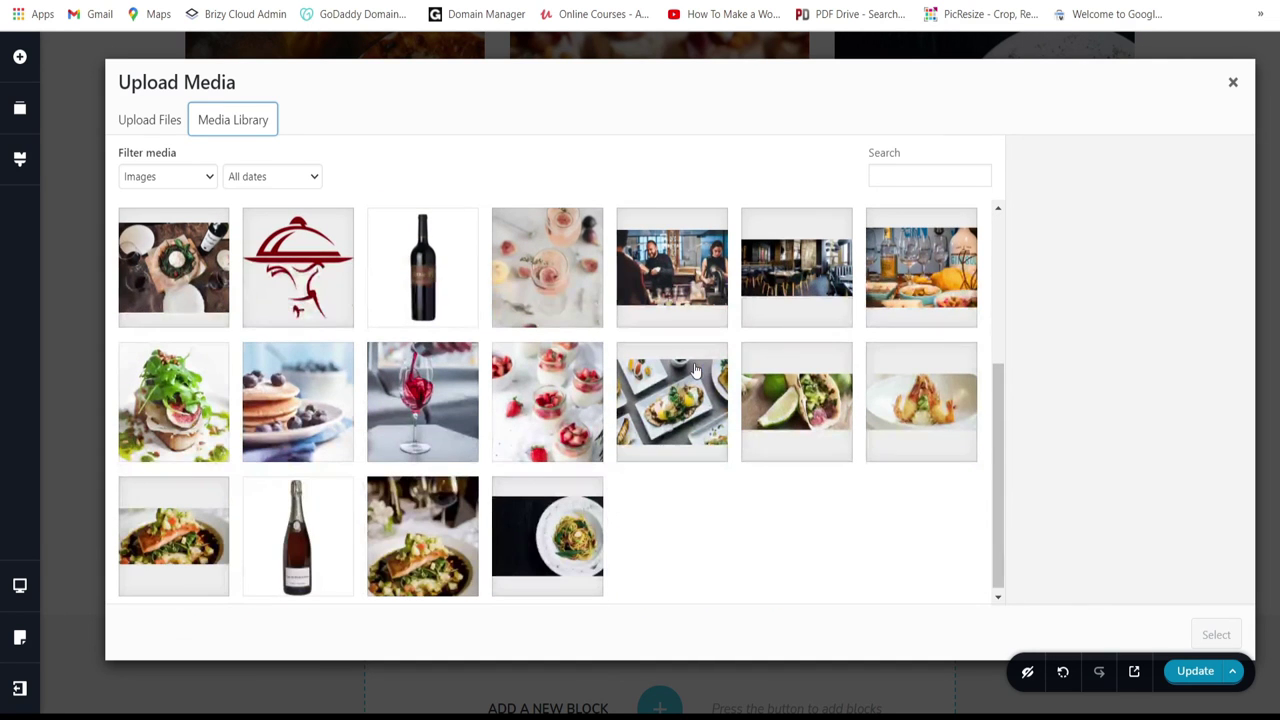
{"action": "left_click", "coordinate": [148, 404]}
{"action": "left_click", "coordinate": [1224, 632]}
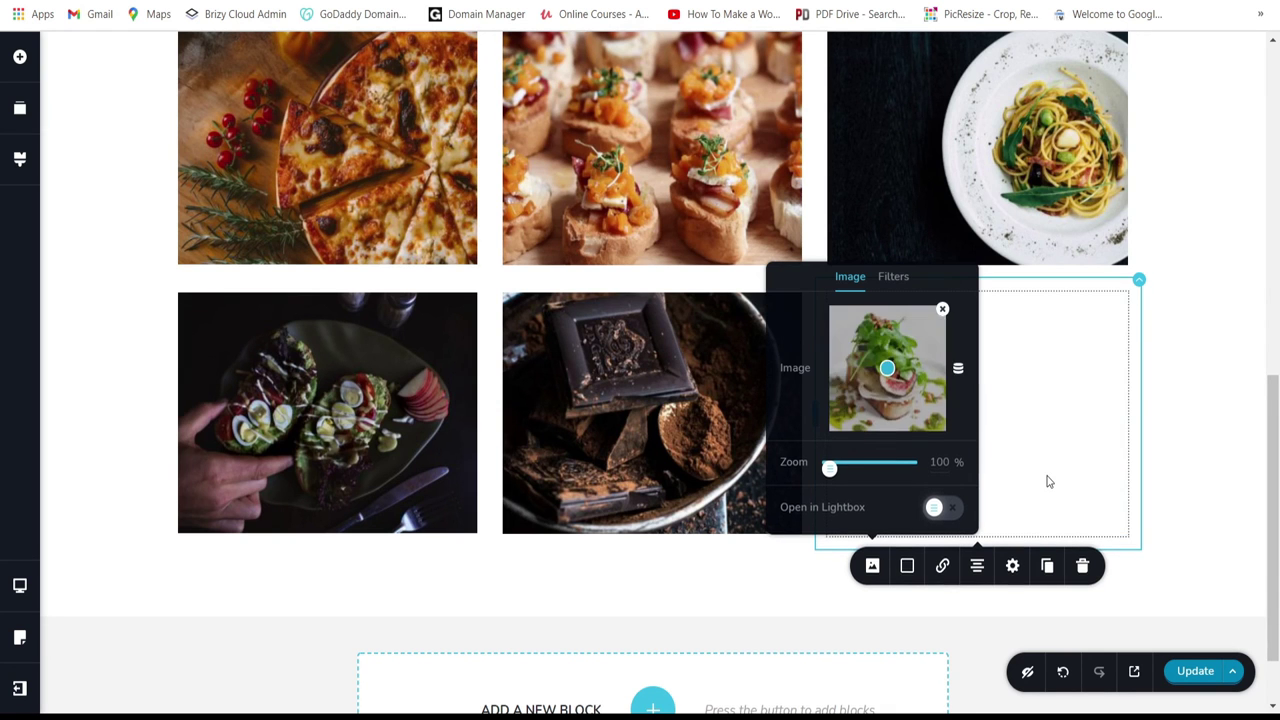
Step: Replace the pizza image in the first row with the media library photo of egg-topped food on white rectangular plates
{"action": "scroll", "coordinate": [1048, 482], "scroll_direction": "up", "scroll_amount": 2}
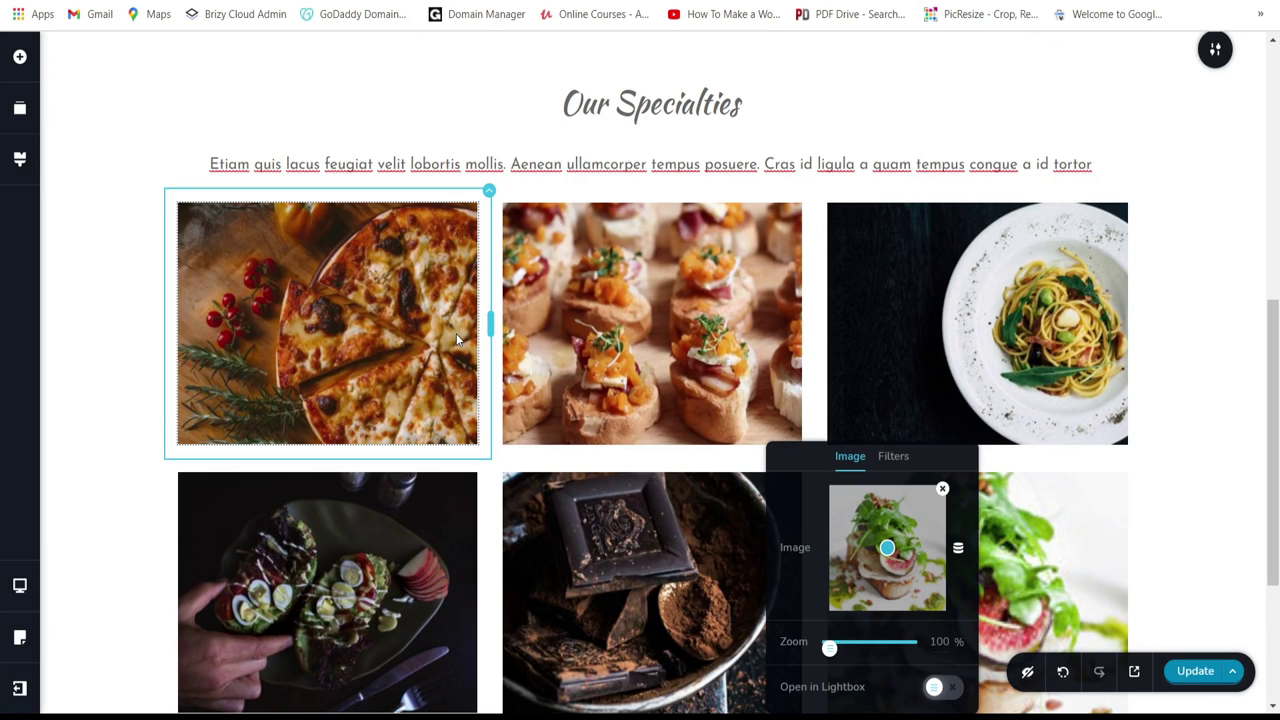
{"action": "left_click", "coordinate": [664, 296]}
{"action": "scroll", "coordinate": [662, 290], "scroll_direction": "down", "scroll_amount": 1}
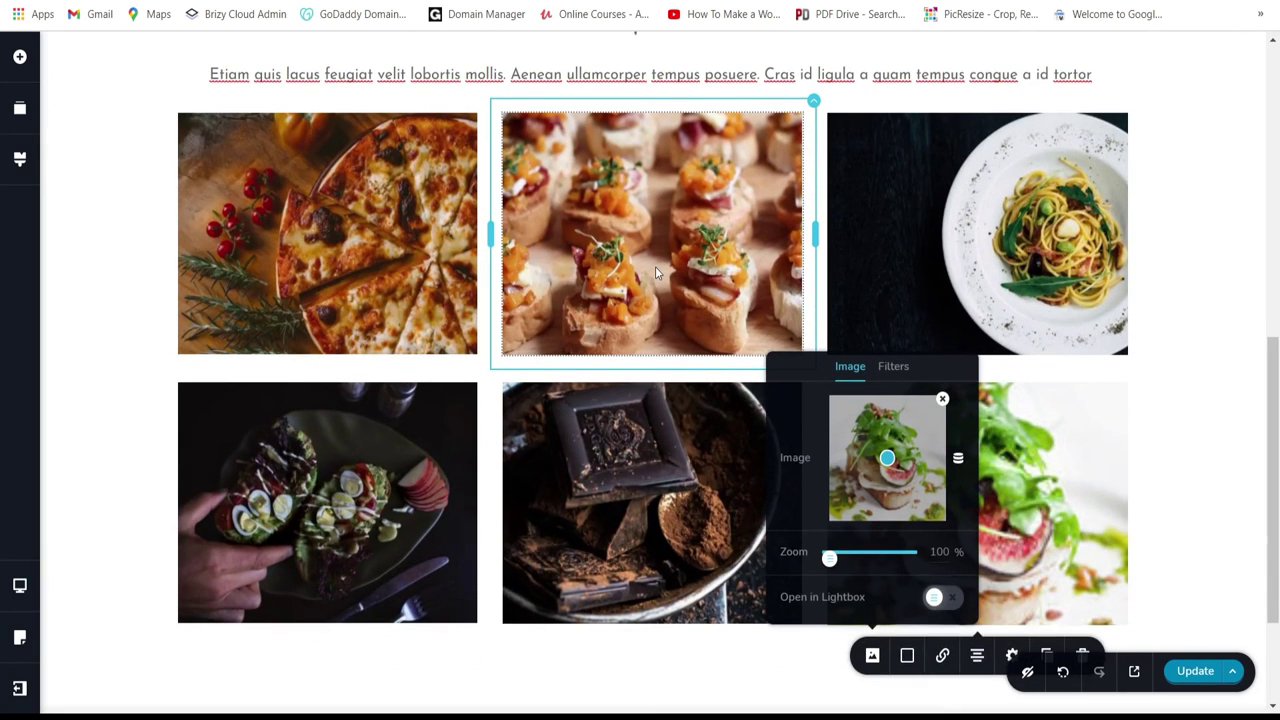
{"action": "left_click", "coordinate": [655, 266]}
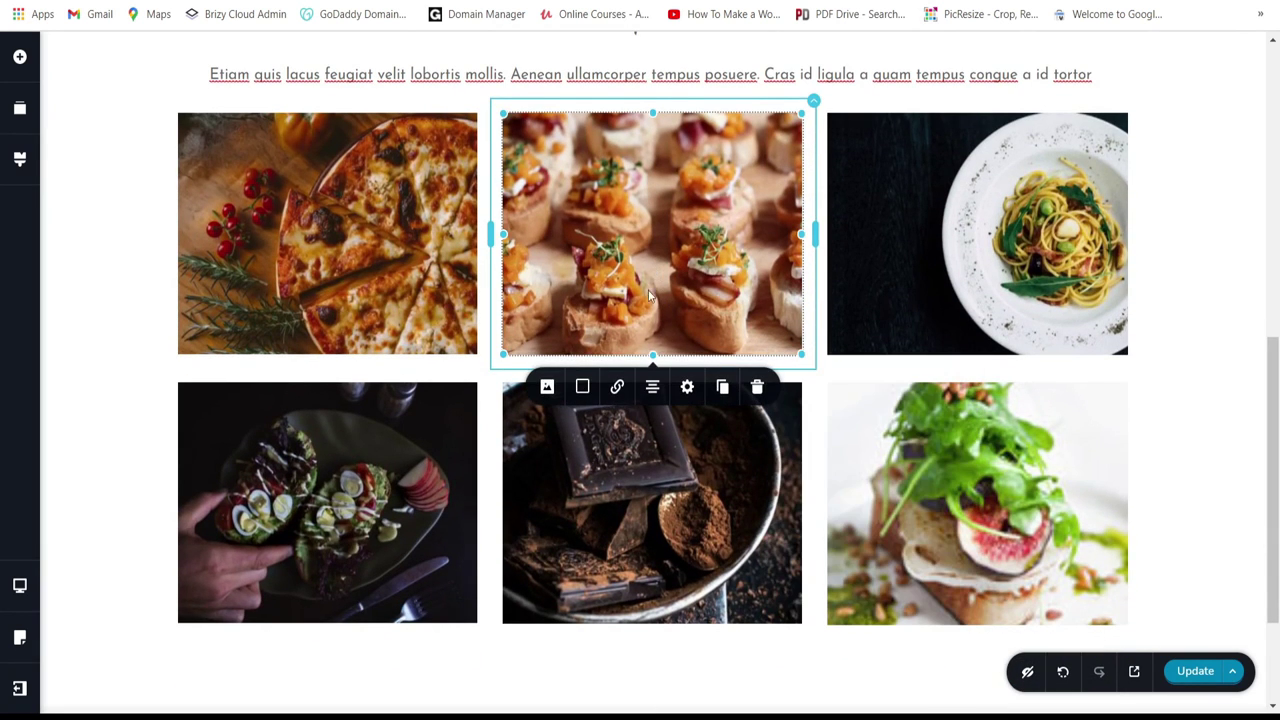
{"action": "left_click", "coordinate": [410, 285]}
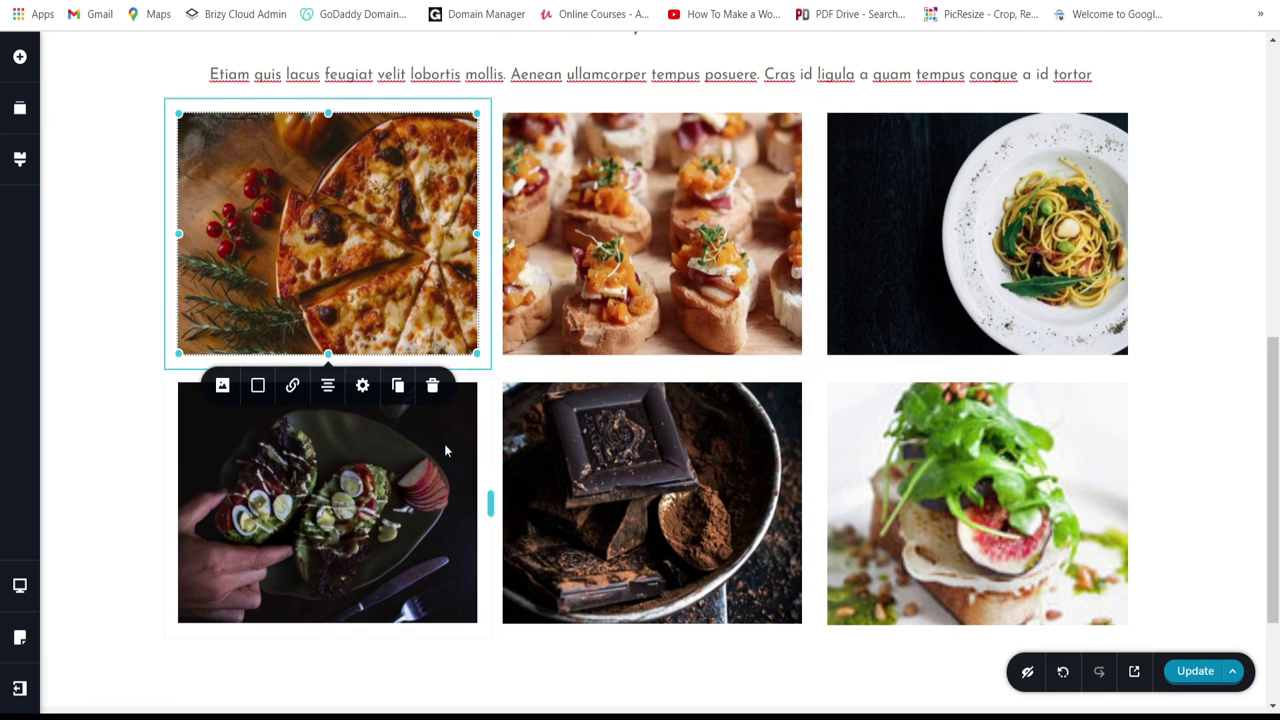
{"action": "left_click", "coordinate": [222, 388]}
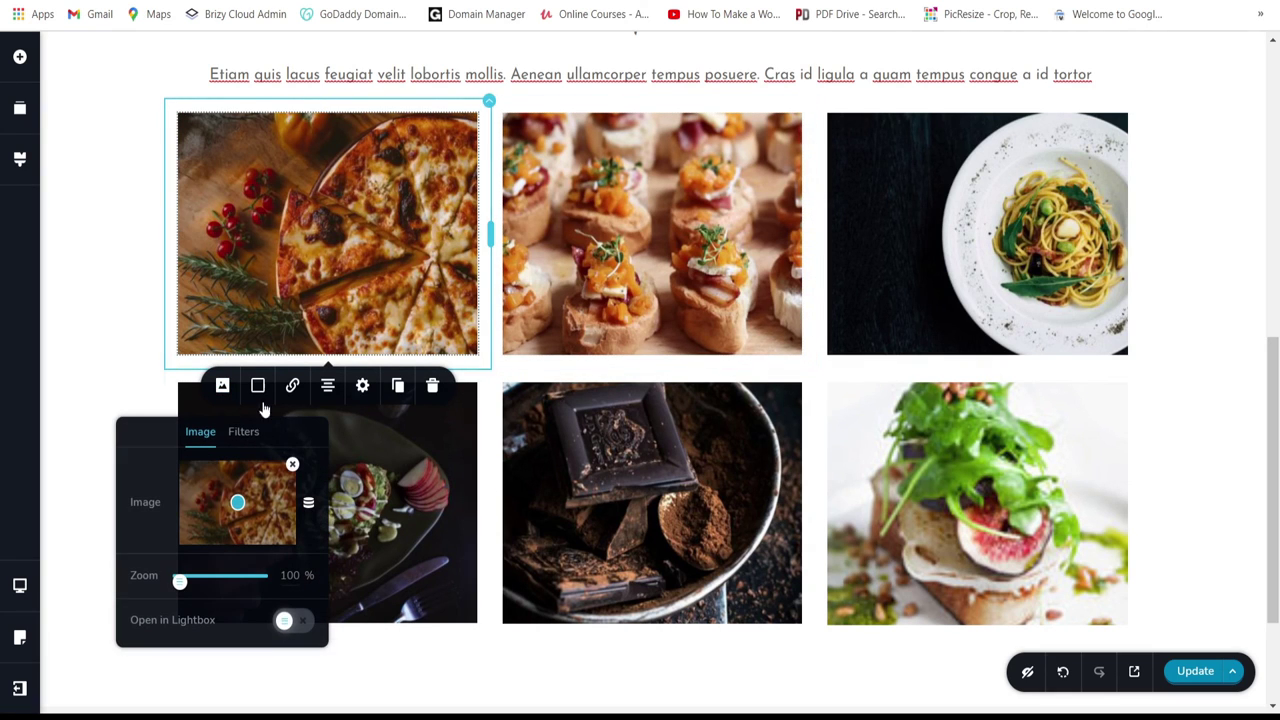
{"action": "left_click", "coordinate": [292, 465]}
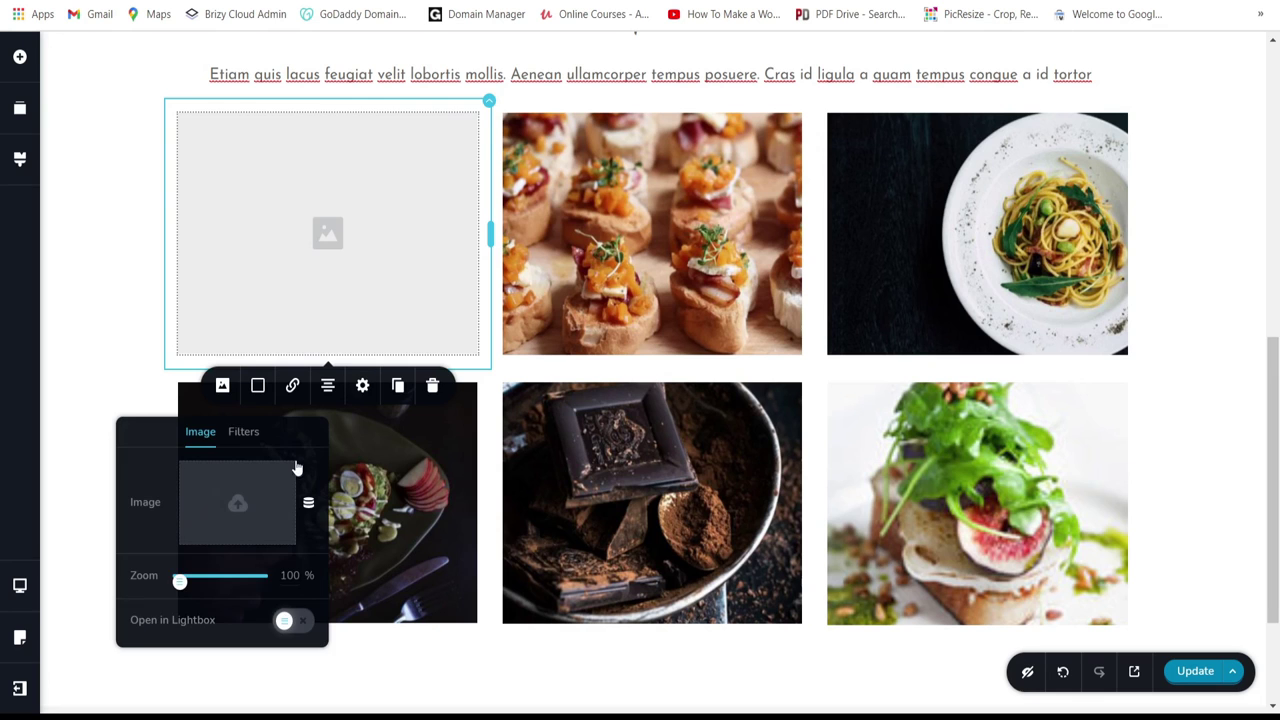
{"action": "left_click", "coordinate": [254, 503]}
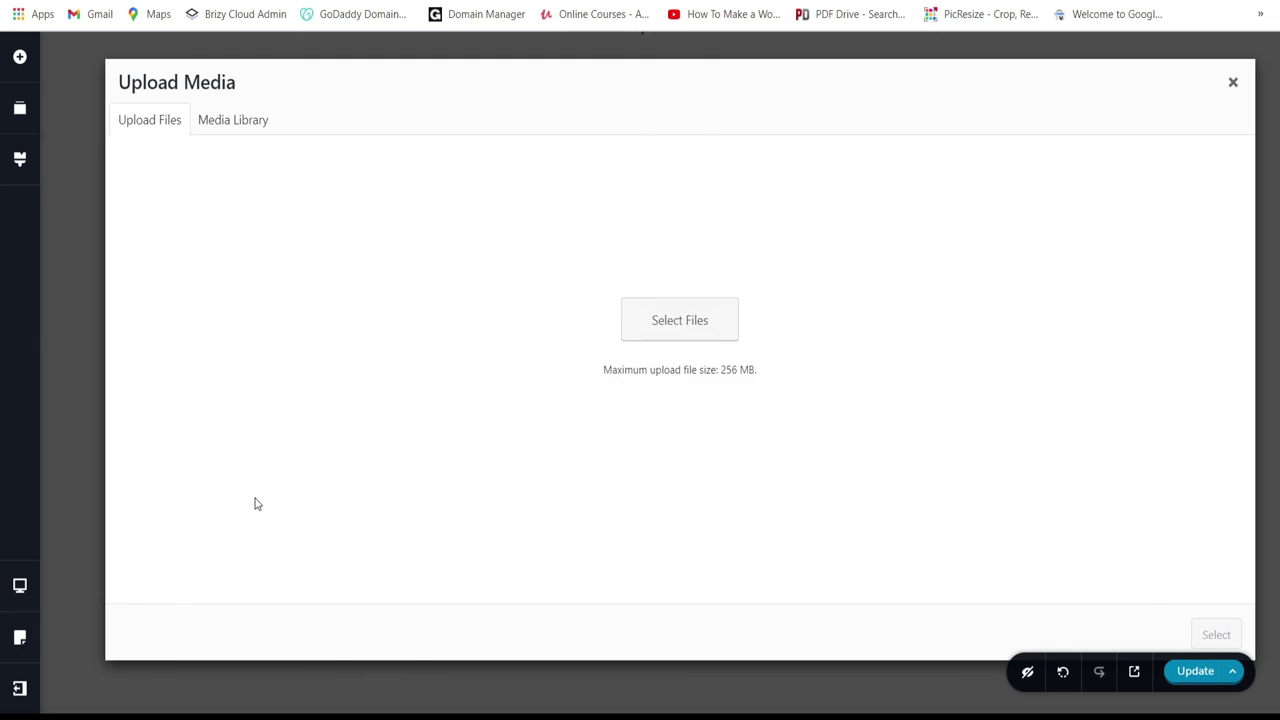
{"action": "left_click", "coordinate": [206, 122]}
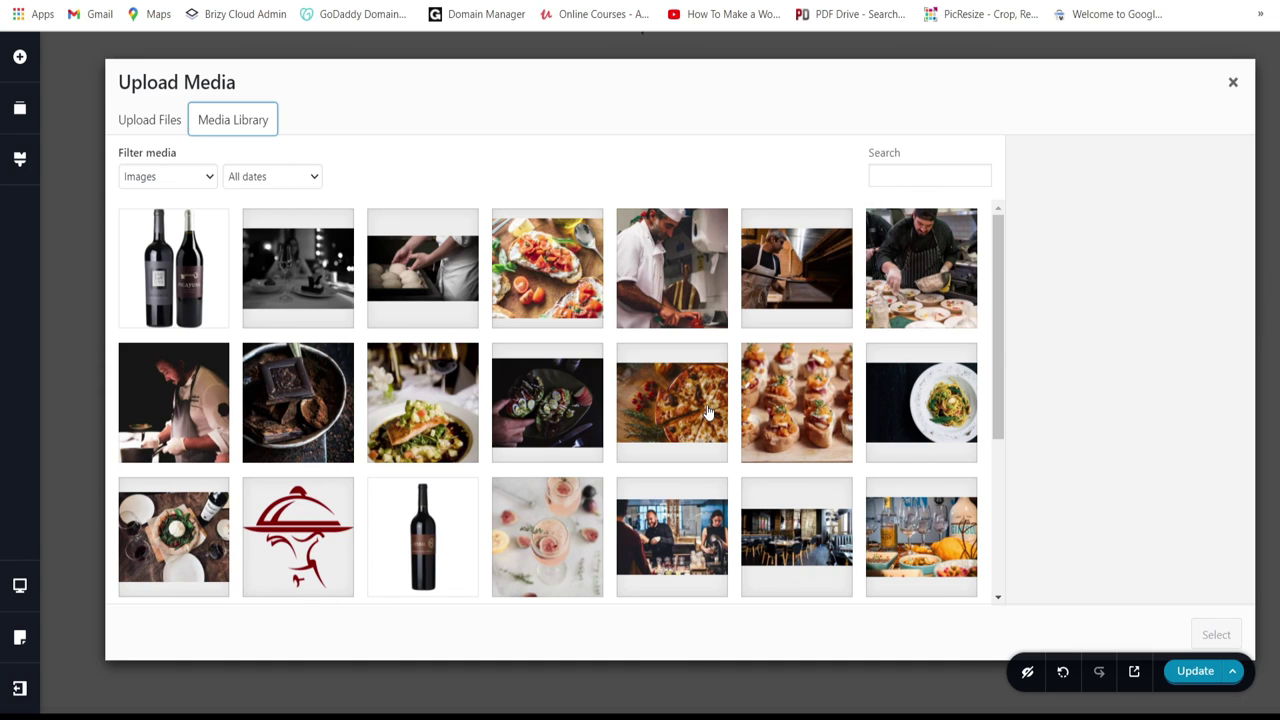
{"action": "scroll", "coordinate": [463, 395], "scroll_direction": "down", "scroll_amount": 3}
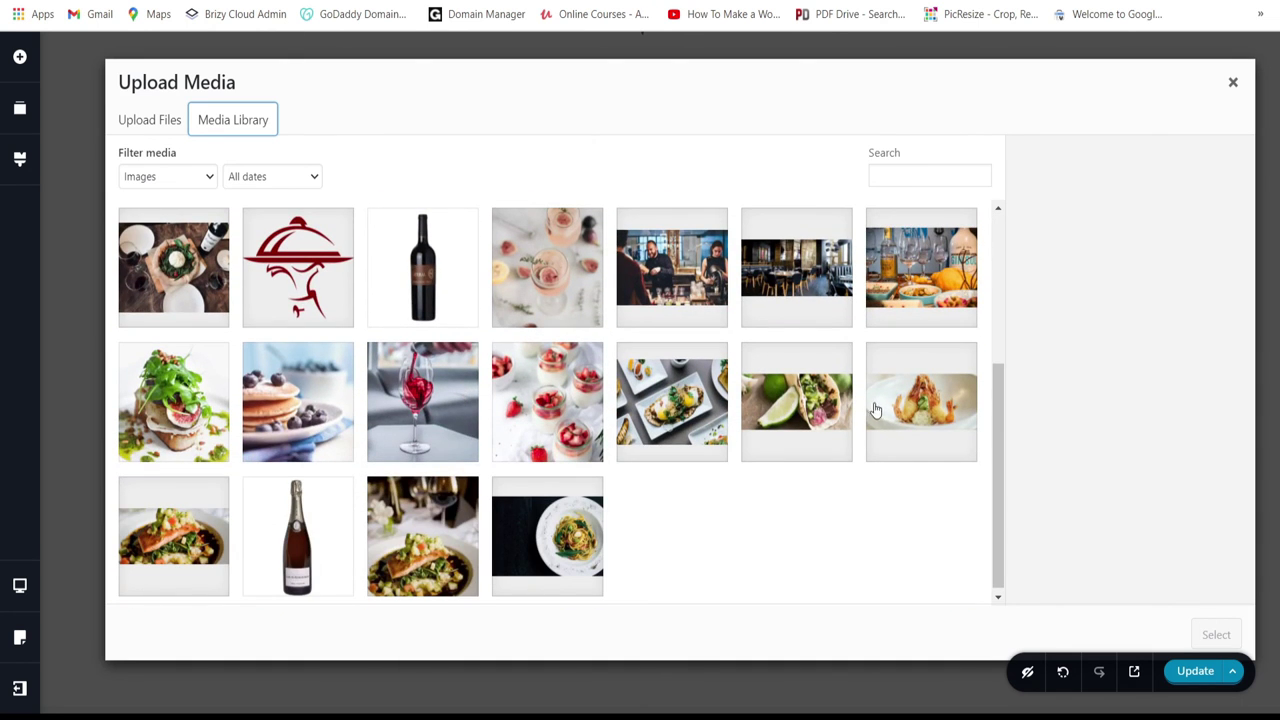
{"action": "left_click", "coordinate": [648, 422]}
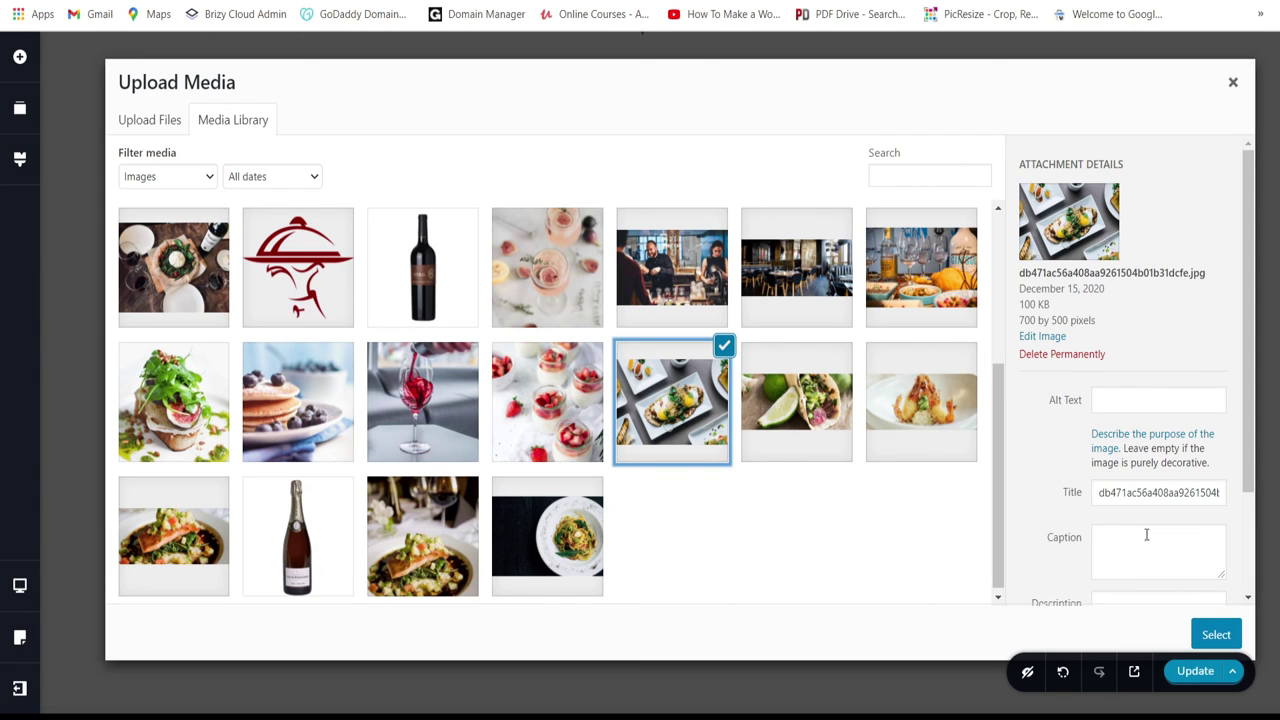
{"action": "left_click", "coordinate": [1212, 634]}
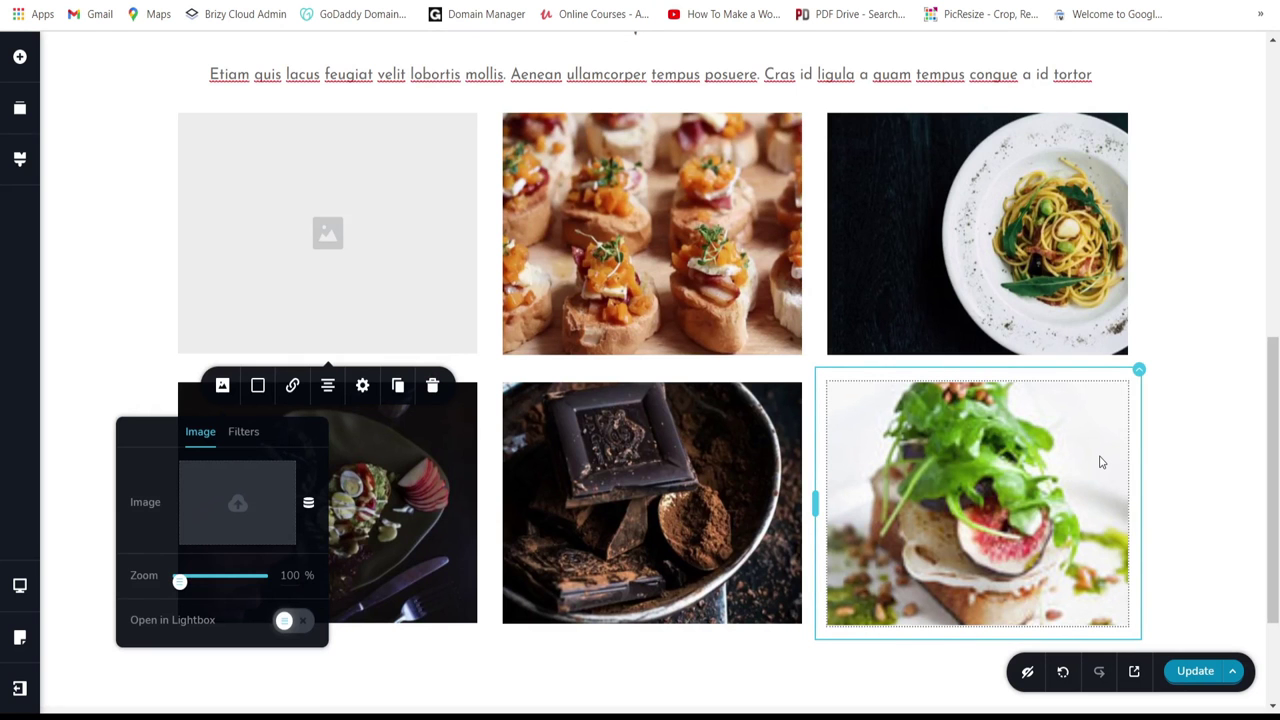
Step: Replace the fig toast image at the end of the second row with the pizza photo from the media library
{"action": "left_click", "coordinate": [980, 472]}
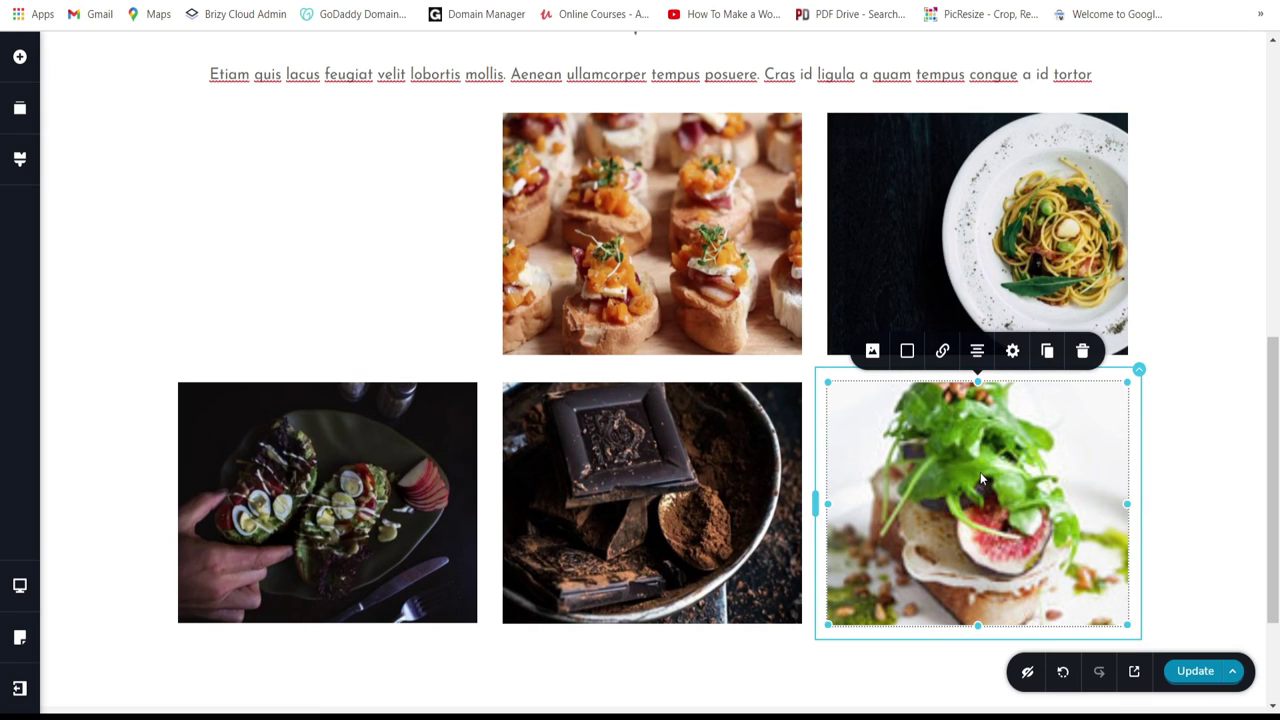
{"action": "left_click", "coordinate": [872, 351]}
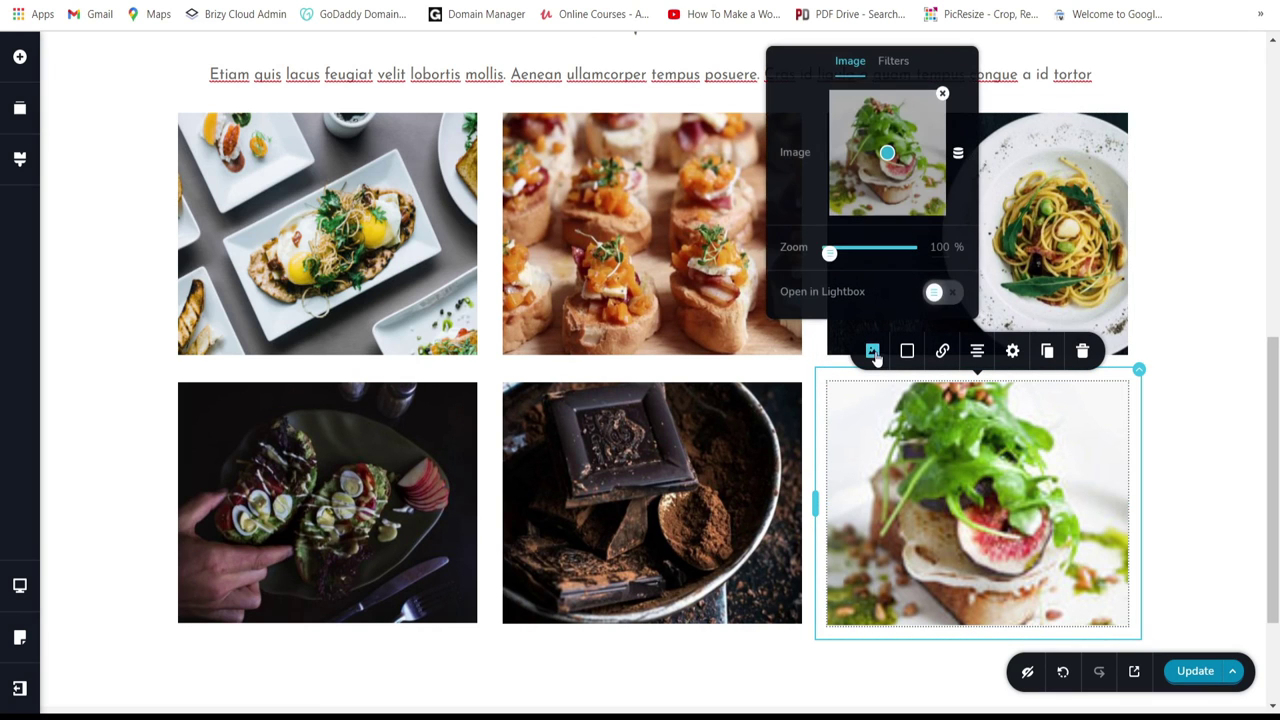
{"action": "left_click", "coordinate": [942, 96]}
{"action": "left_click", "coordinate": [893, 196]}
{"action": "left_click", "coordinate": [236, 120]}
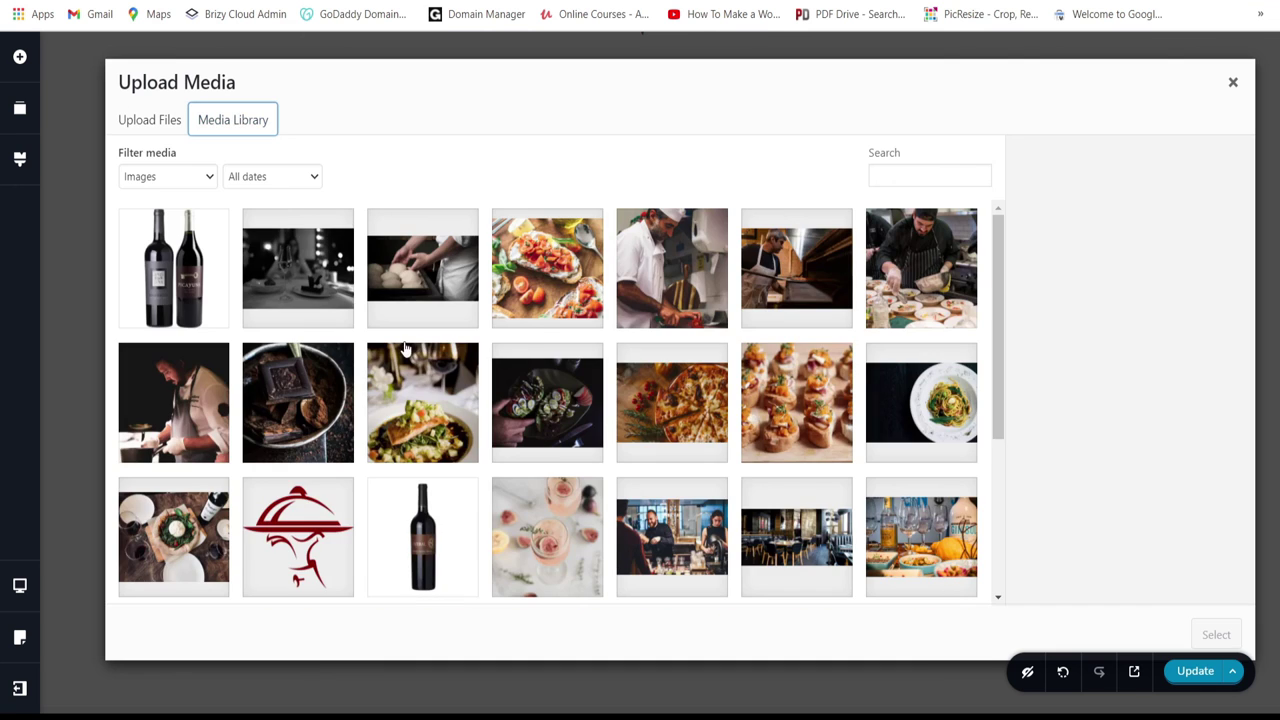
{"action": "scroll", "coordinate": [605, 398], "scroll_direction": "down", "scroll_amount": 3}
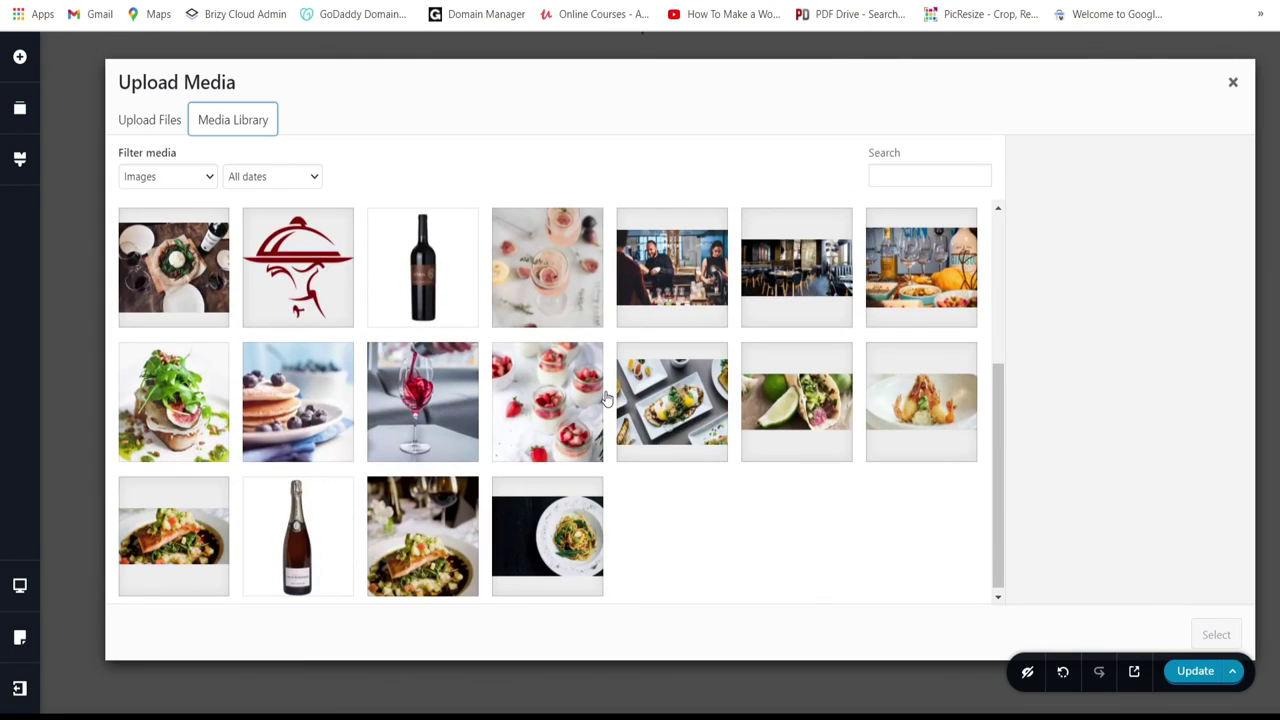
{"action": "scroll", "coordinate": [605, 398], "scroll_direction": "up", "scroll_amount": 2}
{"action": "left_click", "coordinate": [662, 332]}
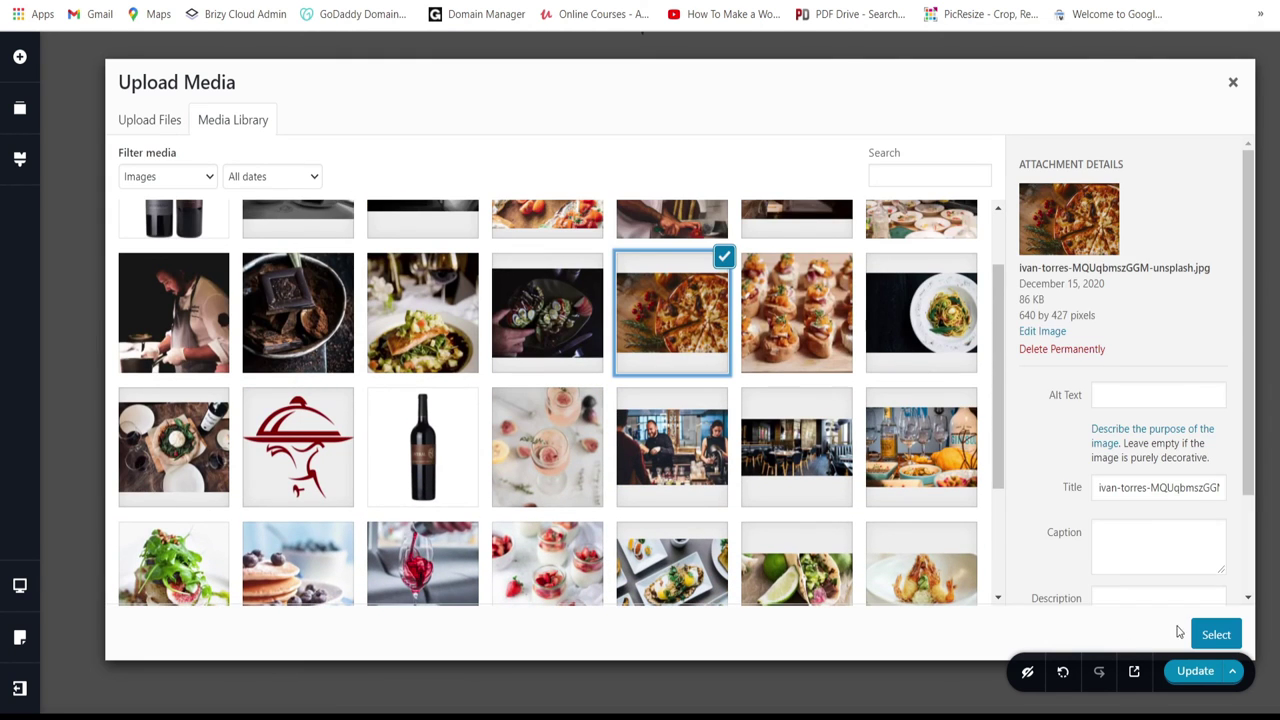
{"action": "left_click", "coordinate": [1214, 636]}
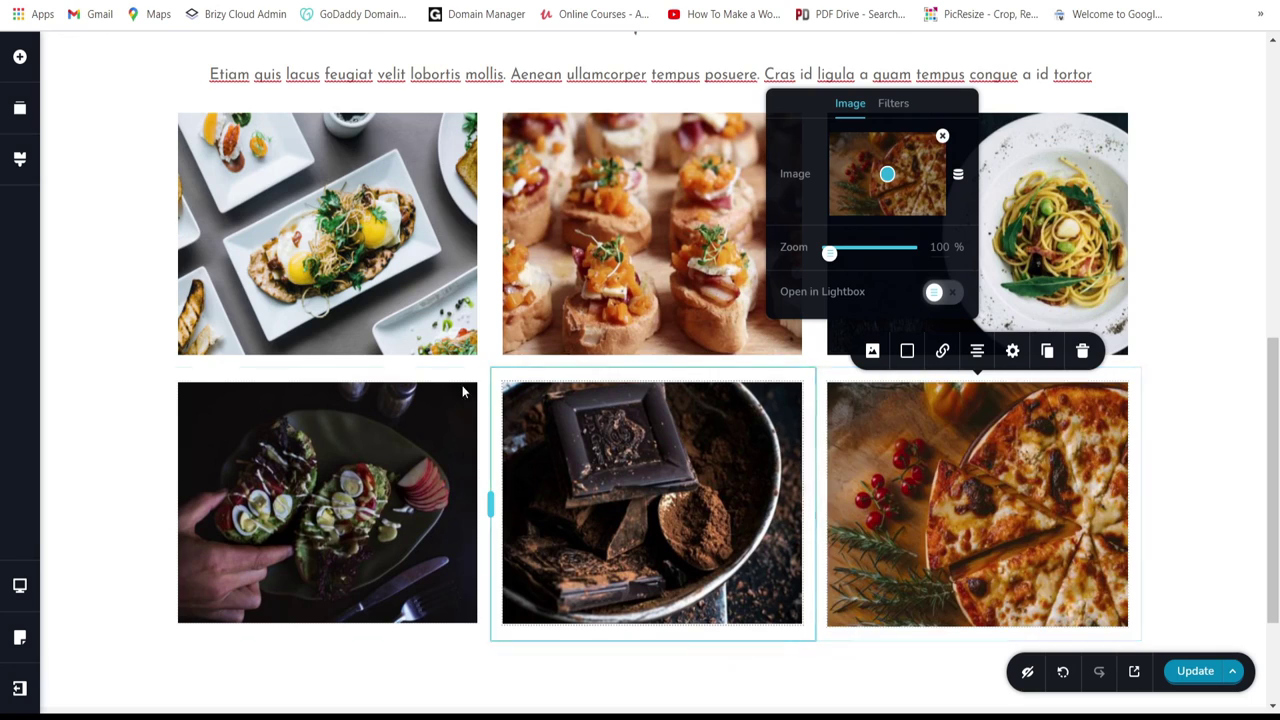
Step: Add a blank block below the "Our Specialties" image grid
{"action": "scroll", "coordinate": [652, 438], "scroll_direction": "down", "scroll_amount": 2}
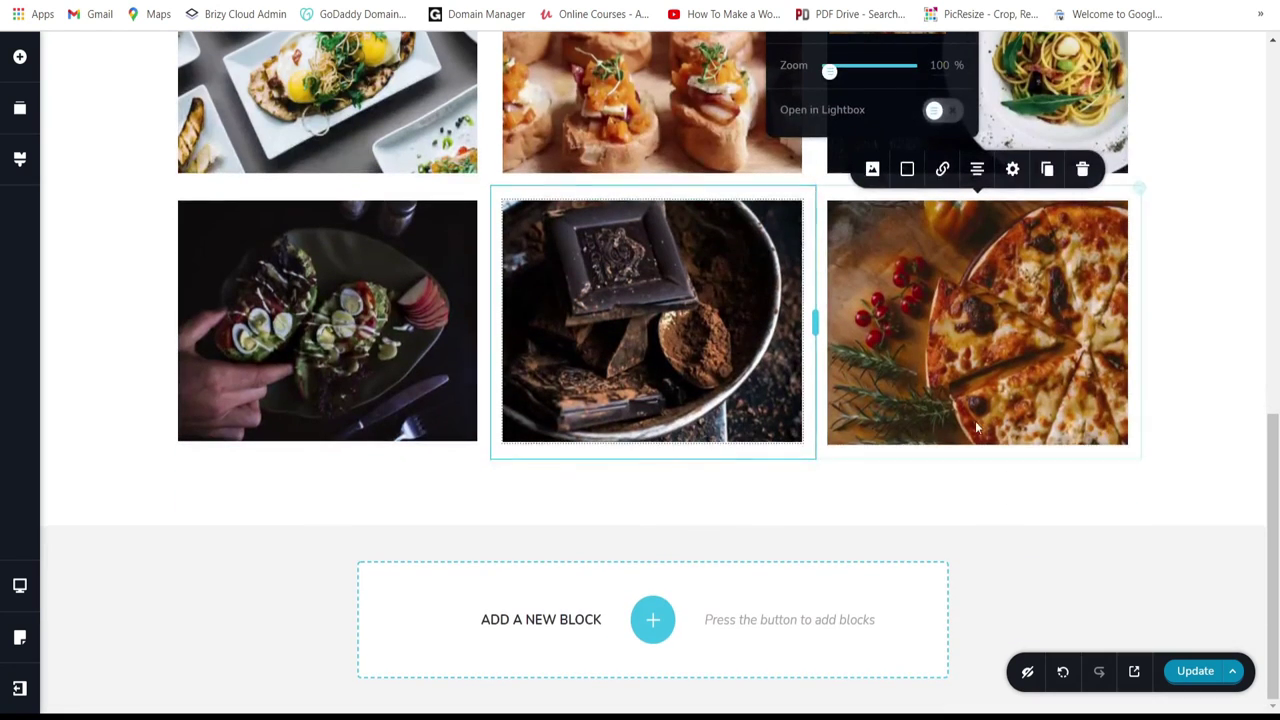
{"action": "scroll", "coordinate": [1177, 380], "scroll_direction": "up", "scroll_amount": 6}
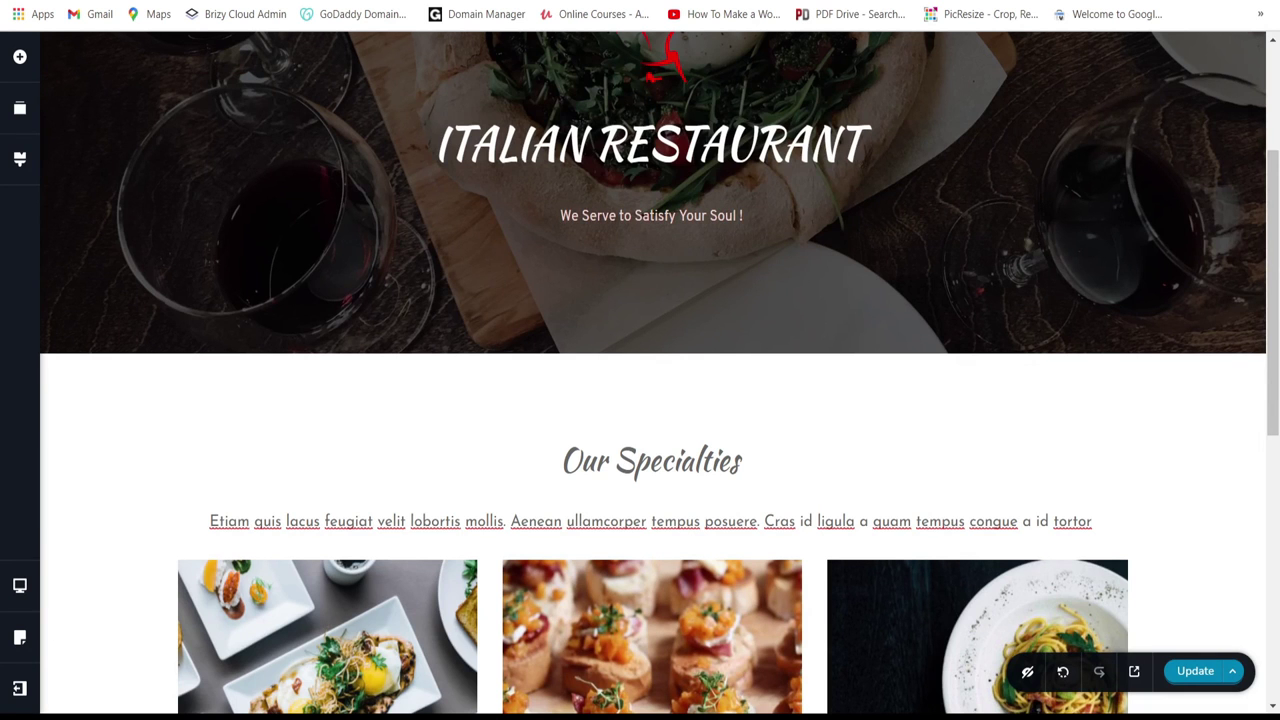
{"action": "scroll", "coordinate": [829, 317], "scroll_direction": "down", "scroll_amount": 6}
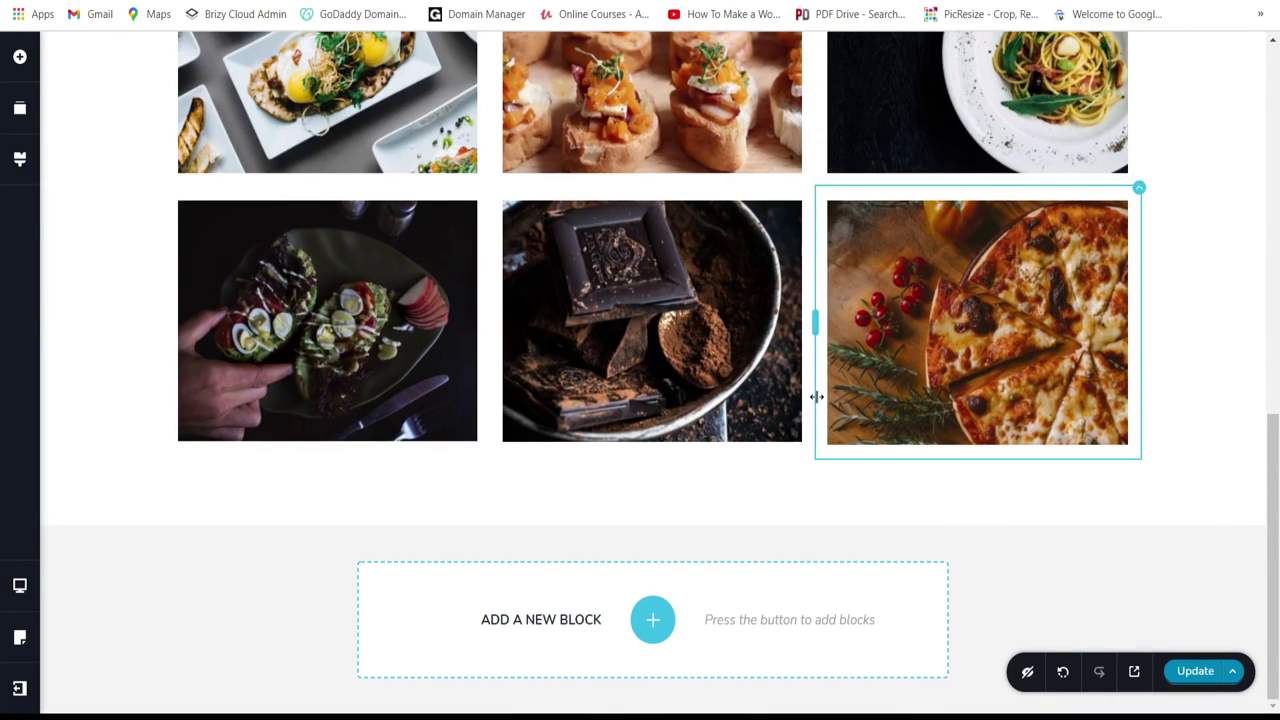
{"action": "left_click", "coordinate": [652, 620]}
{"action": "left_click", "coordinate": [391, 201]}
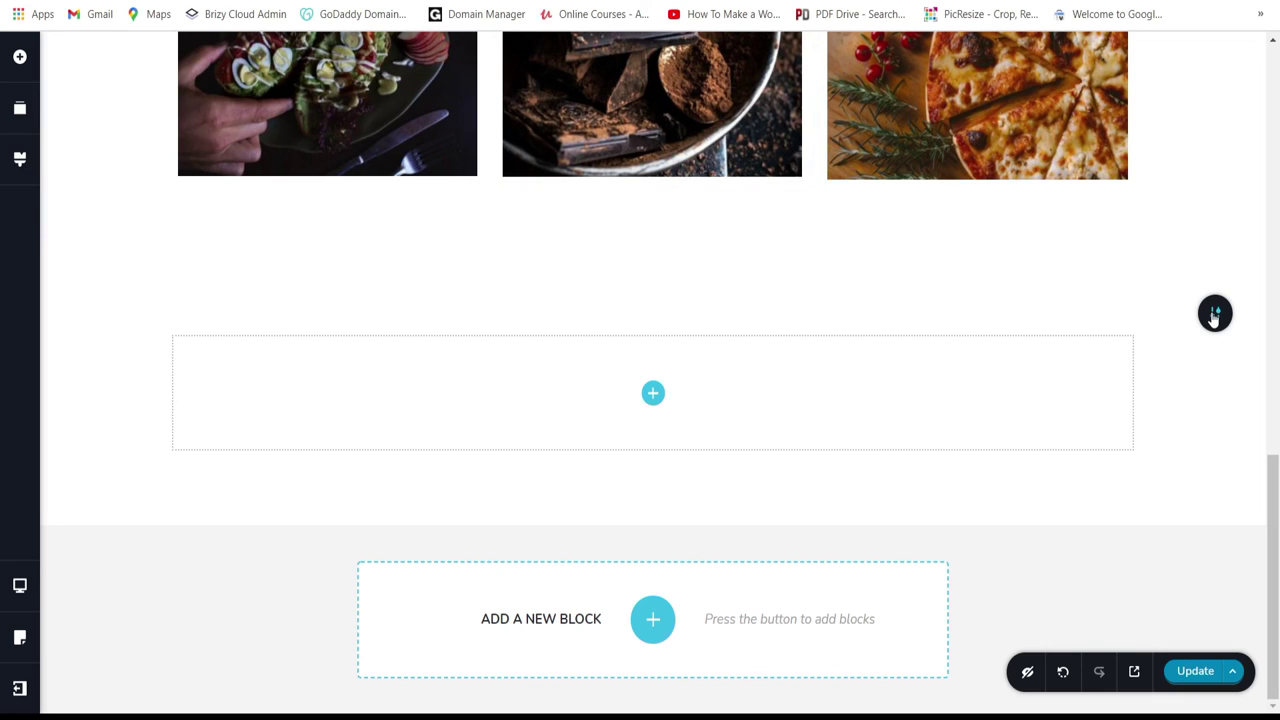
Step: Divide the blank block into three equal columns by adding a column and duplicating it
{"action": "left_click", "coordinate": [19, 56]}
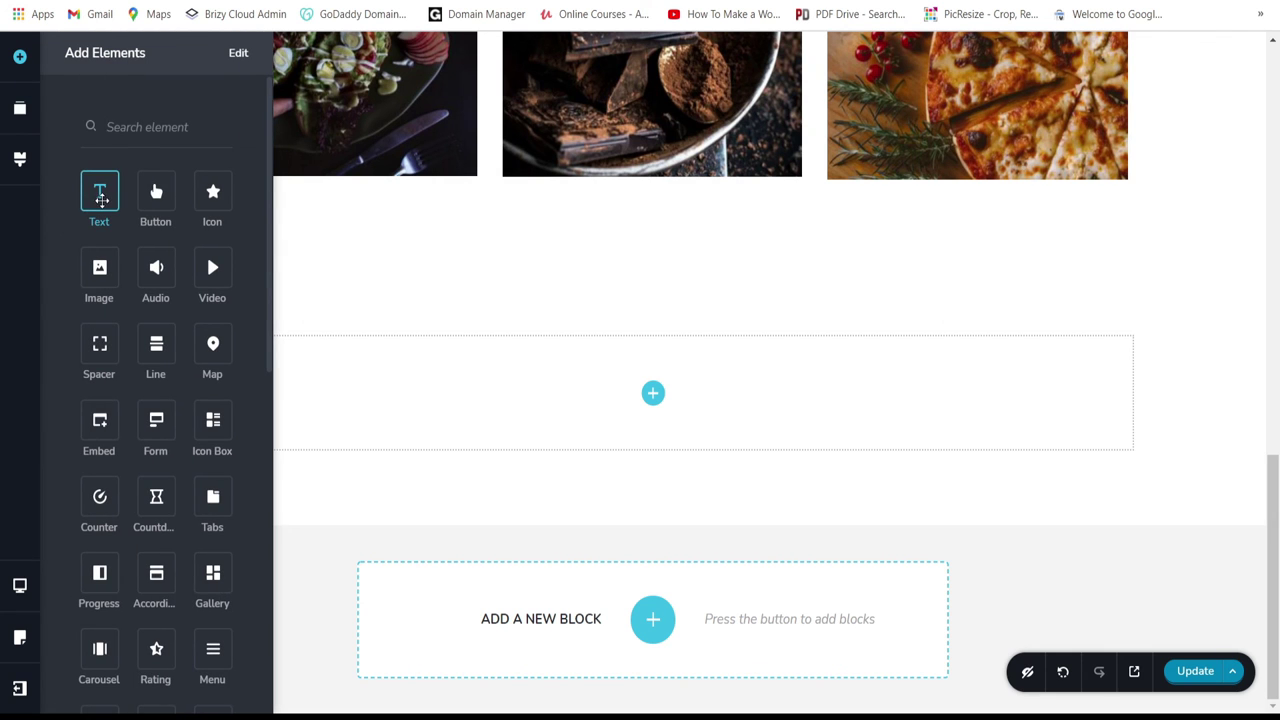
{"action": "scroll", "coordinate": [214, 449], "scroll_direction": "down", "scroll_amount": 4}
{"action": "scroll", "coordinate": [197, 463], "scroll_direction": "down", "scroll_amount": 1}
{"action": "left_click_drag", "start_coordinate": [156, 455], "coordinate": [654, 409]}
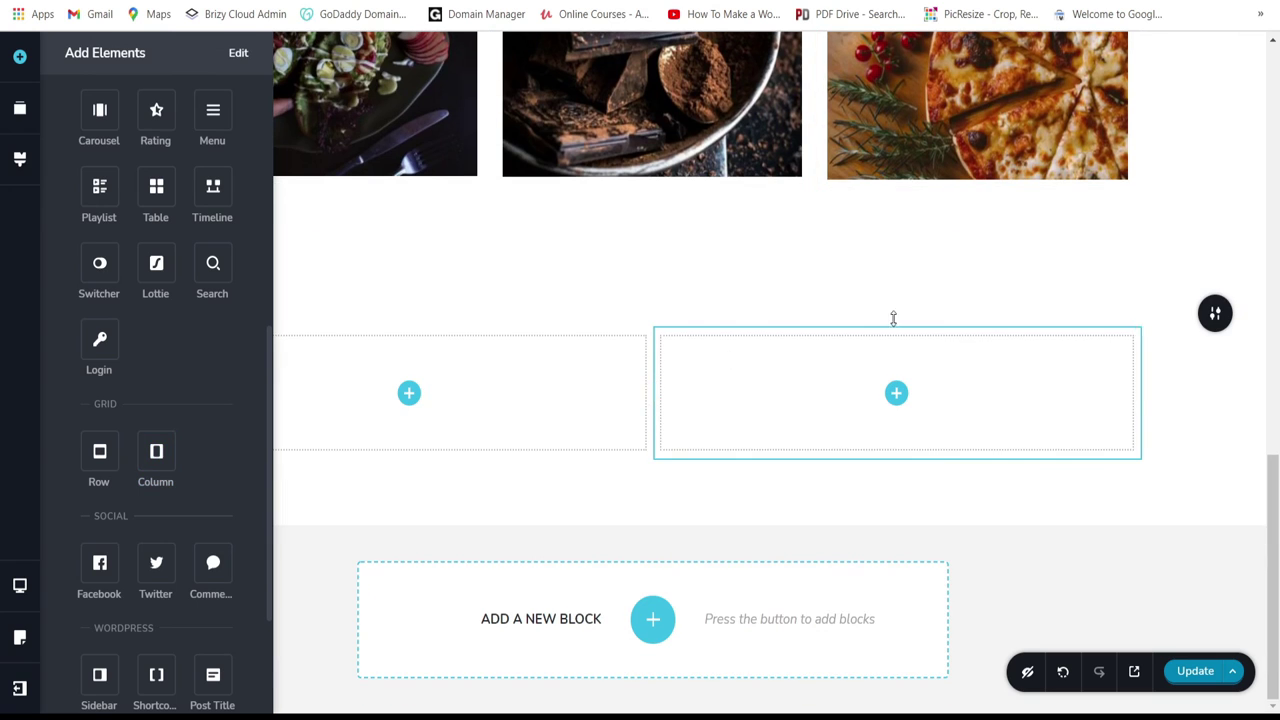
{"action": "left_click", "coordinate": [1140, 331]}
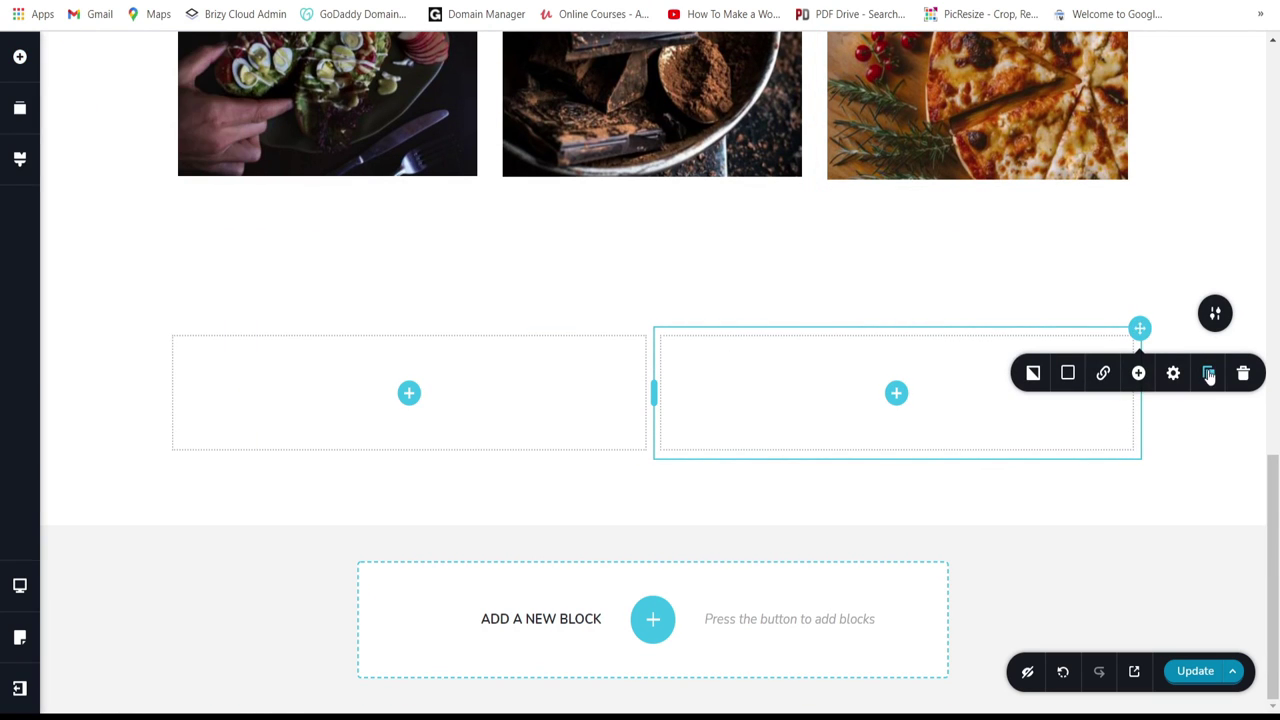
{"action": "left_click", "coordinate": [1208, 372]}
Step: Add an image element to the new block's first column and a text element above the three columns
{"action": "left_click", "coordinate": [327, 393]}
{"action": "left_click_drag", "start_coordinate": [99, 267], "coordinate": [324, 403]}
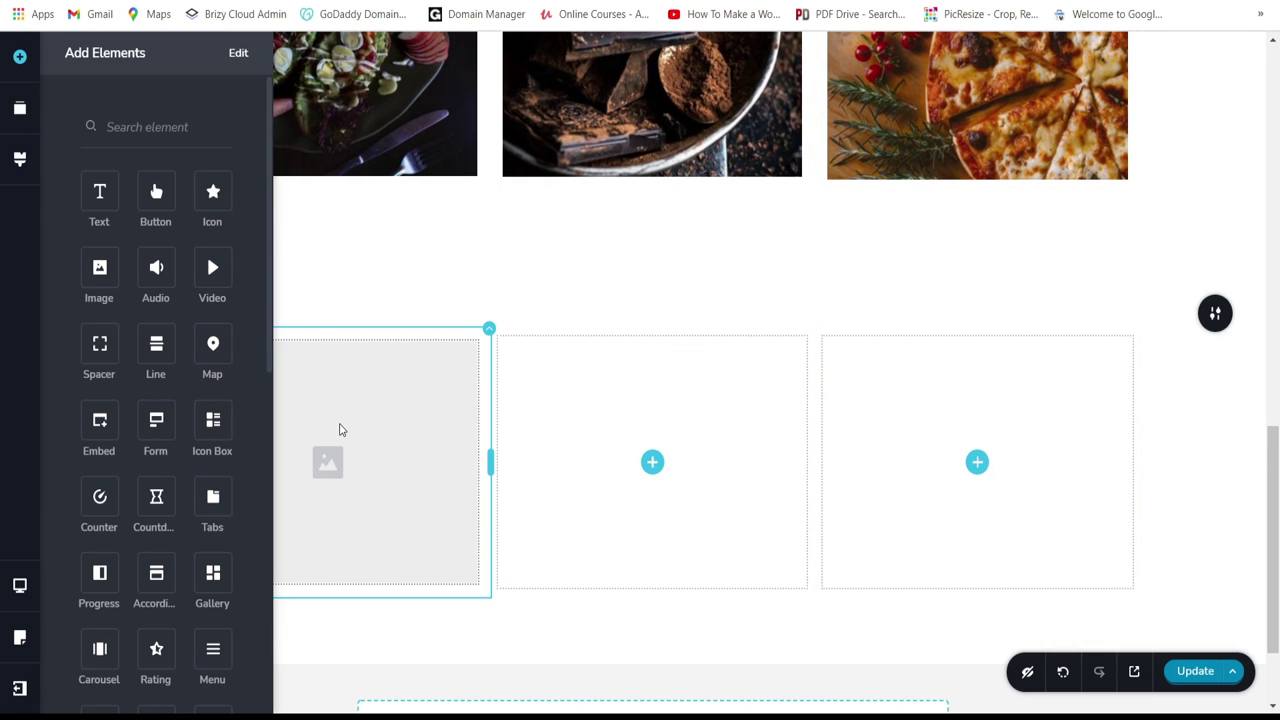
{"action": "left_click_drag", "start_coordinate": [100, 190], "coordinate": [560, 350]}
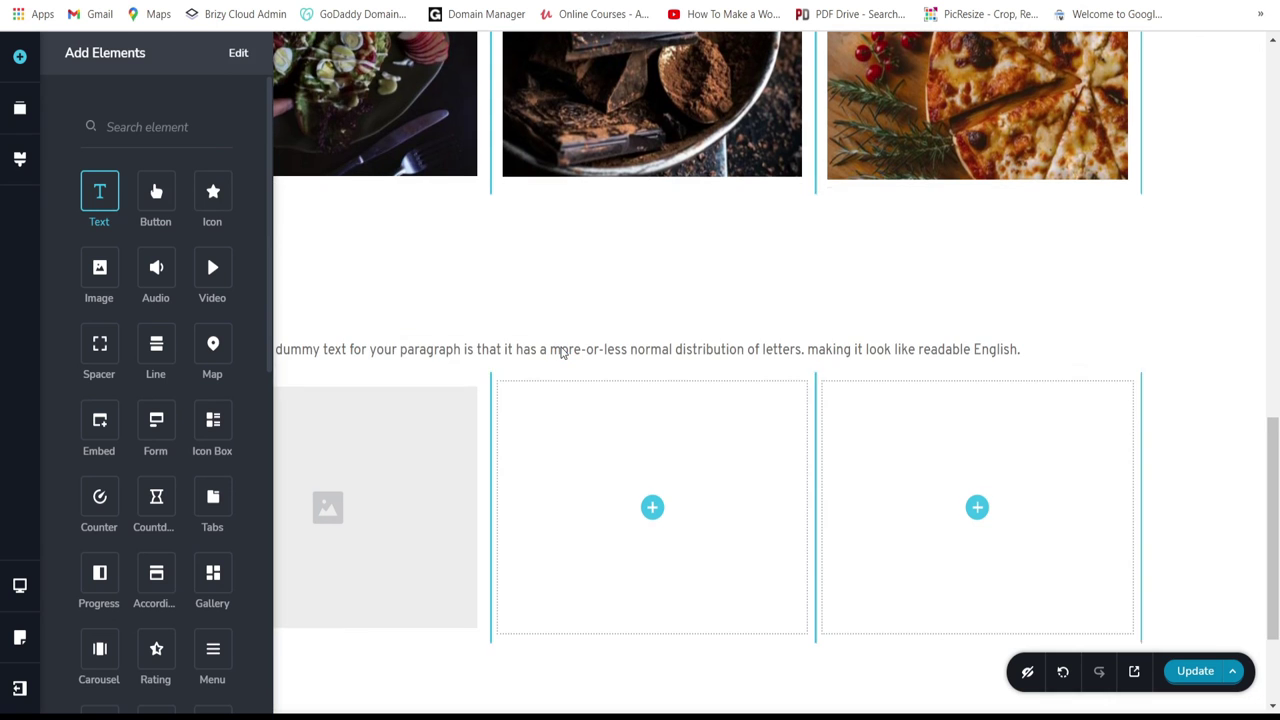
{"action": "left_click", "coordinate": [560, 350]}
Step: Duplicate the "Our Specialties" heading and move the copy above the dummy text in the new block
{"action": "scroll", "coordinate": [560, 345], "scroll_direction": "up", "scroll_amount": 8}
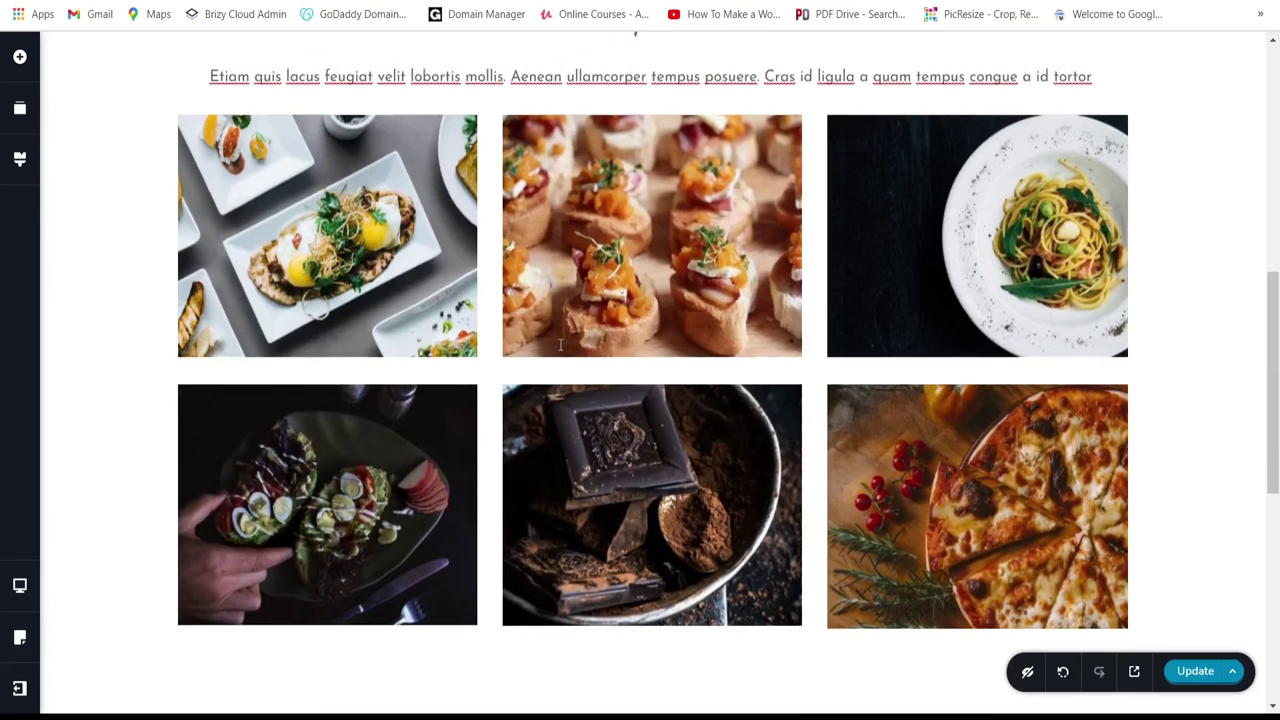
{"action": "left_click", "coordinate": [613, 397]}
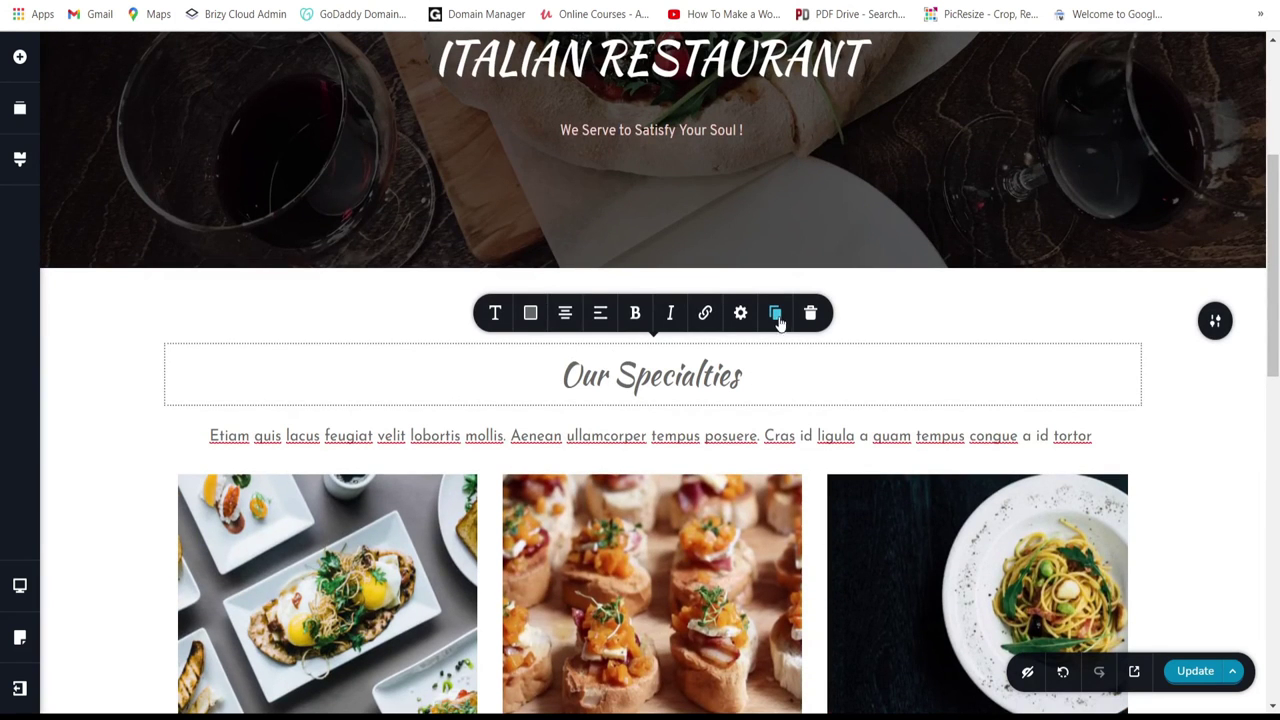
{"action": "left_click", "coordinate": [774, 311]}
{"action": "left_click_drag", "start_coordinate": [742, 288], "coordinate": [689, 371]}
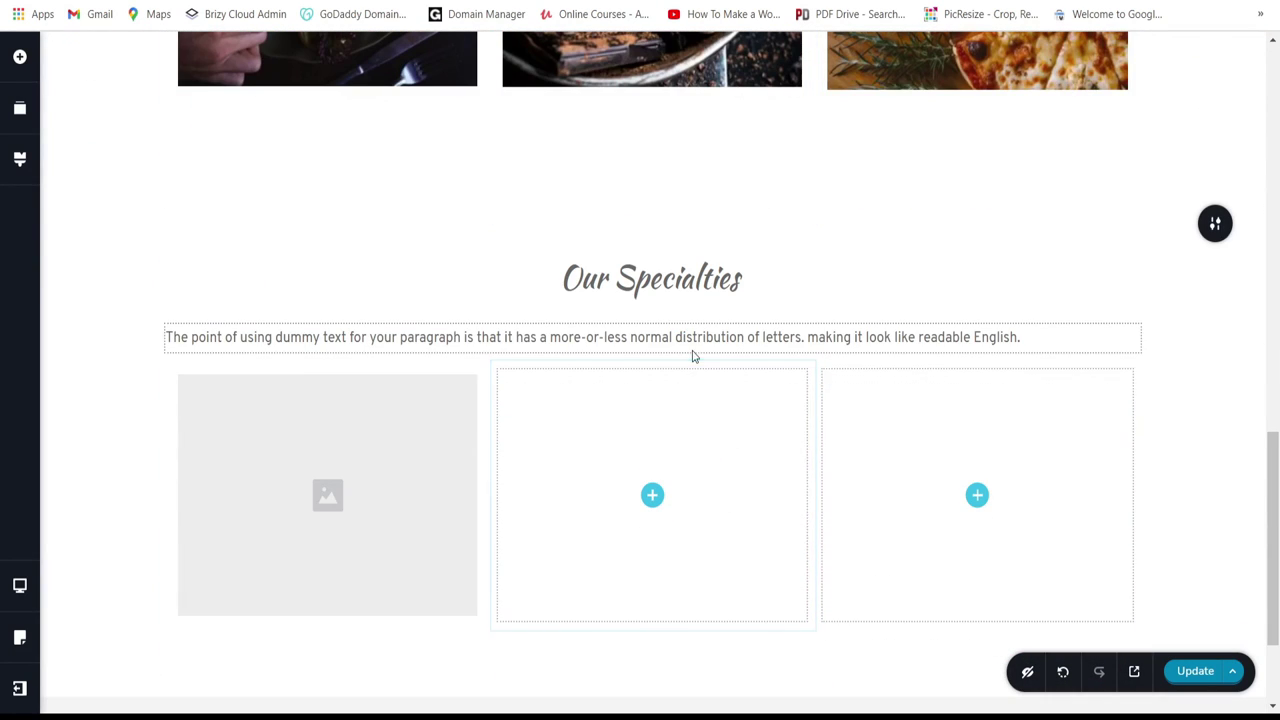
Step: Centre the dummy paragraph under the copied heading, and delete it from the new block
{"action": "left_click", "coordinate": [691, 352]}
{"action": "left_click", "coordinate": [566, 384]}
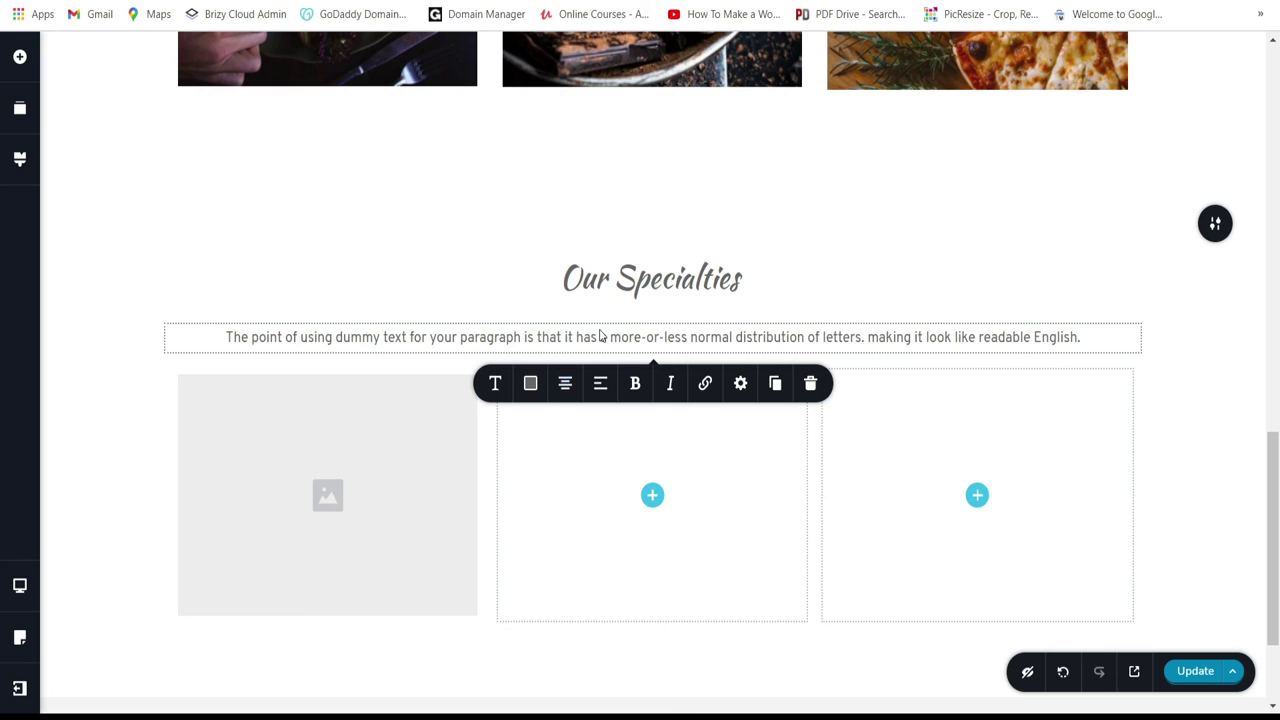
{"action": "left_click", "coordinate": [810, 384]}
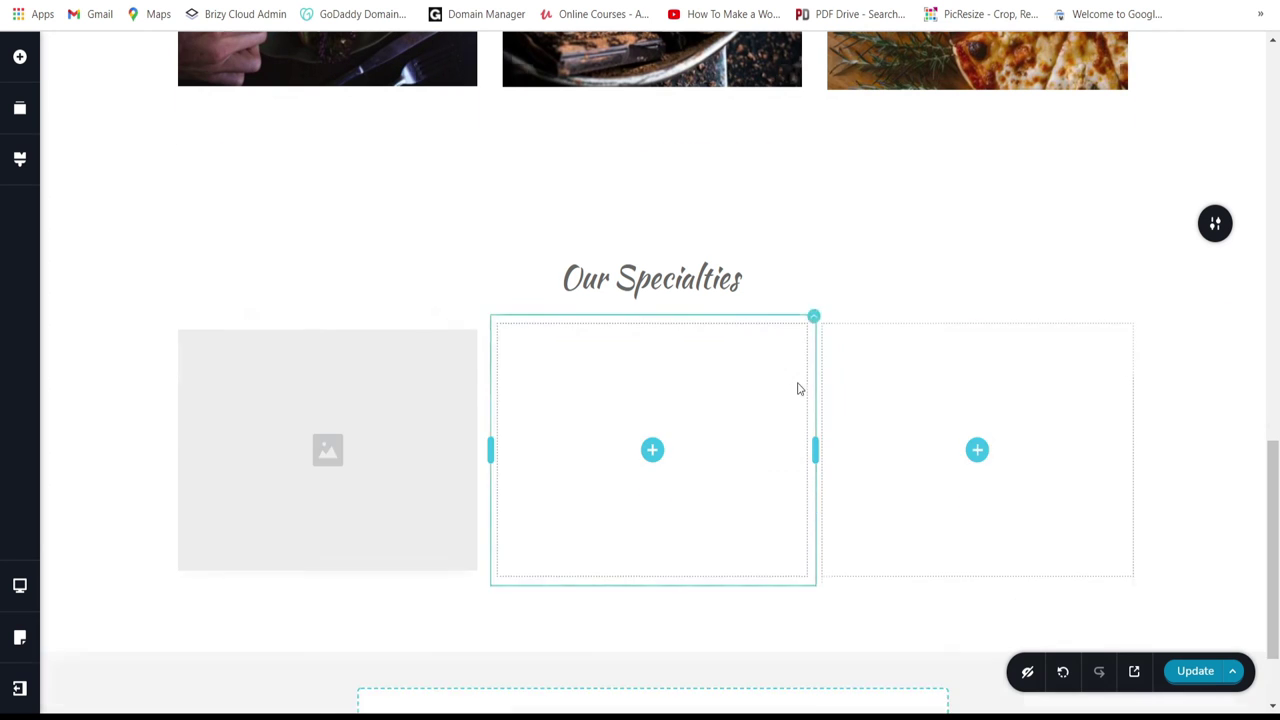
Step: Duplicate the "Etiam quis lacus" paragraph from the specialties block and place the copy under the new block's heading
{"action": "scroll", "coordinate": [785, 380], "scroll_direction": "up", "scroll_amount": 10}
{"action": "left_click", "coordinate": [752, 440]}
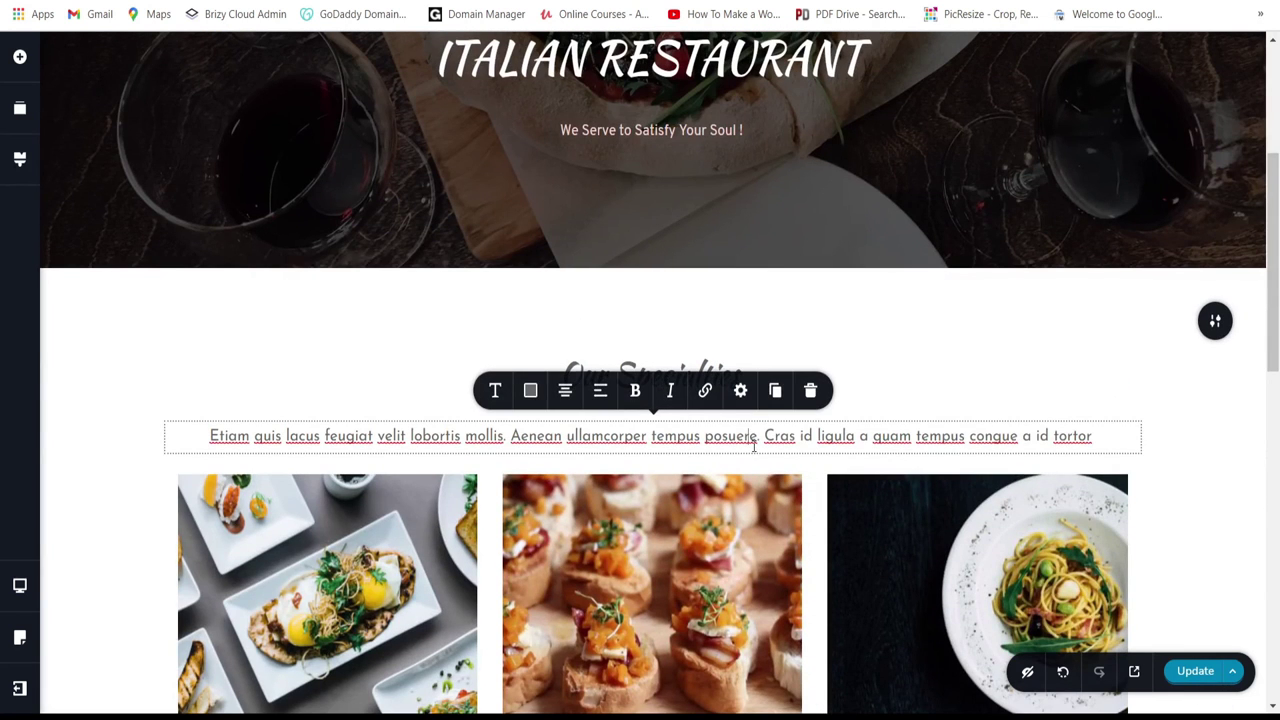
{"action": "left_click", "coordinate": [774, 386]}
{"action": "scroll", "coordinate": [780, 360], "scroll_direction": "down", "scroll_amount": 2}
{"action": "scroll", "coordinate": [766, 491], "scroll_direction": "down", "scroll_amount": 7}
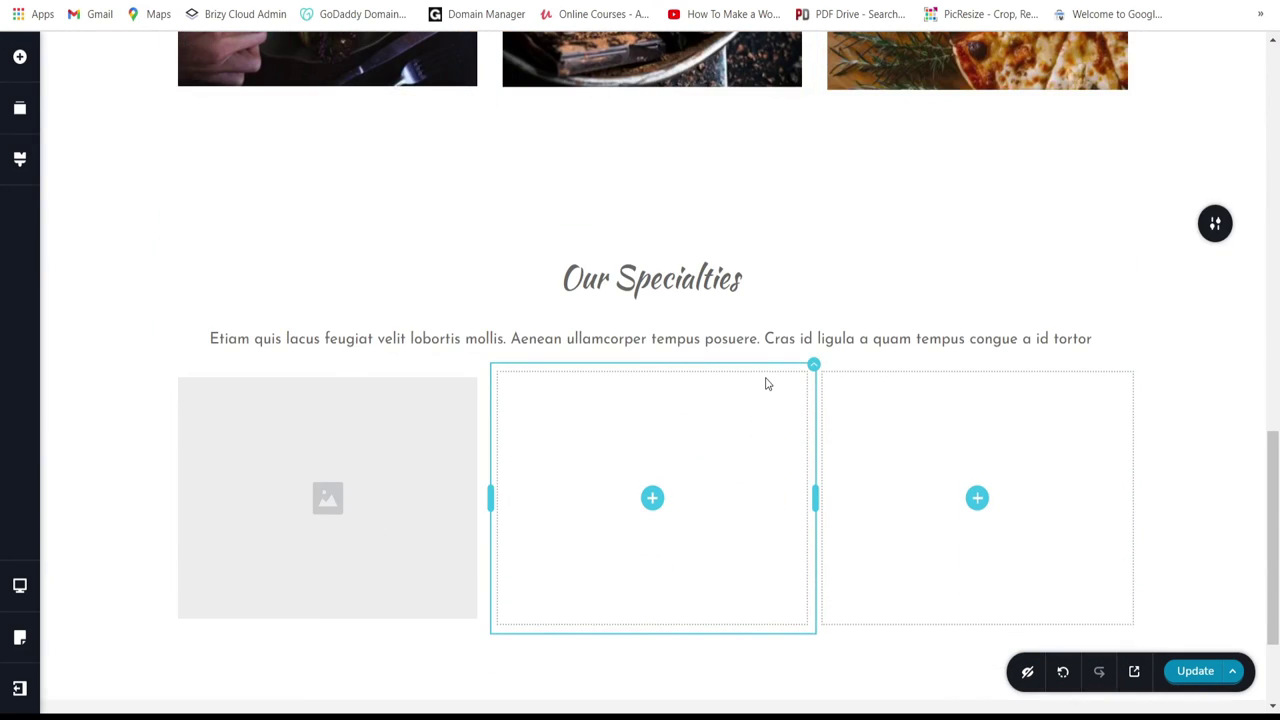
Step: Change the new block's heading to "Our Chefs"
{"action": "scroll", "coordinate": [763, 380], "scroll_direction": "up", "scroll_amount": 2}
{"action": "scroll", "coordinate": [720, 446], "scroll_direction": "down", "scroll_amount": 1}
{"action": "left_click", "coordinate": [716, 380]}
{"action": "left_click_drag", "start_coordinate": [746, 368], "coordinate": [614, 368]}
{"action": "type", "text": "Chefs"}
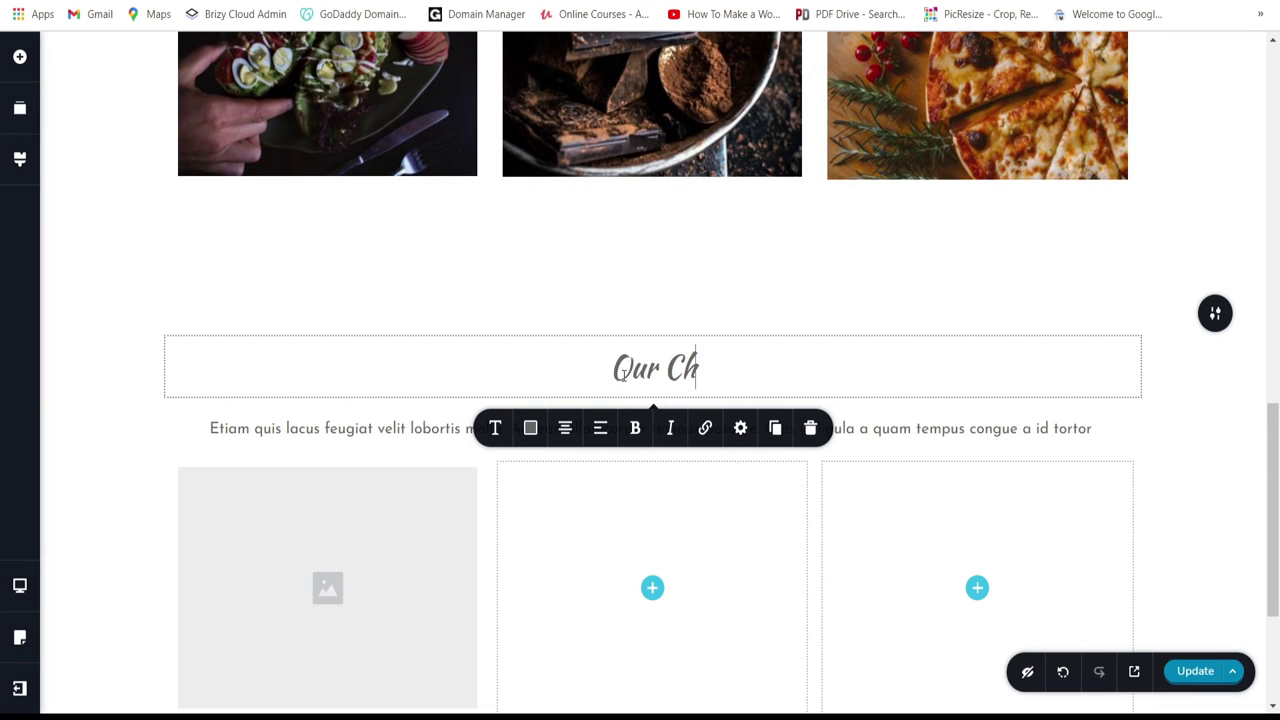
Step: Fill the empty image placeholder in the "Our Chefs" block with redcharlie-t-7KEq9M0b0-unsplash.jpg from the media library
{"action": "scroll", "coordinate": [707, 399], "scroll_direction": "down", "scroll_amount": 2}
{"action": "left_click", "coordinate": [329, 409]}
{"action": "left_click", "coordinate": [222, 560]}
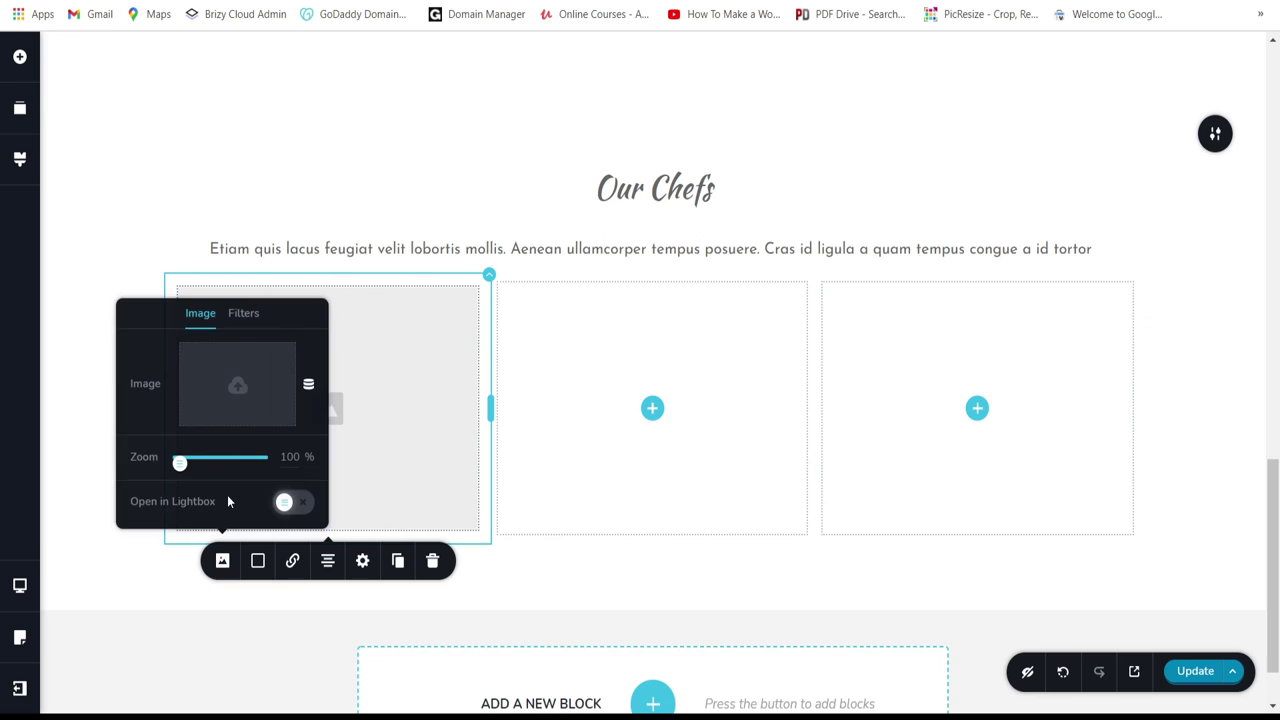
{"action": "left_click", "coordinate": [237, 386]}
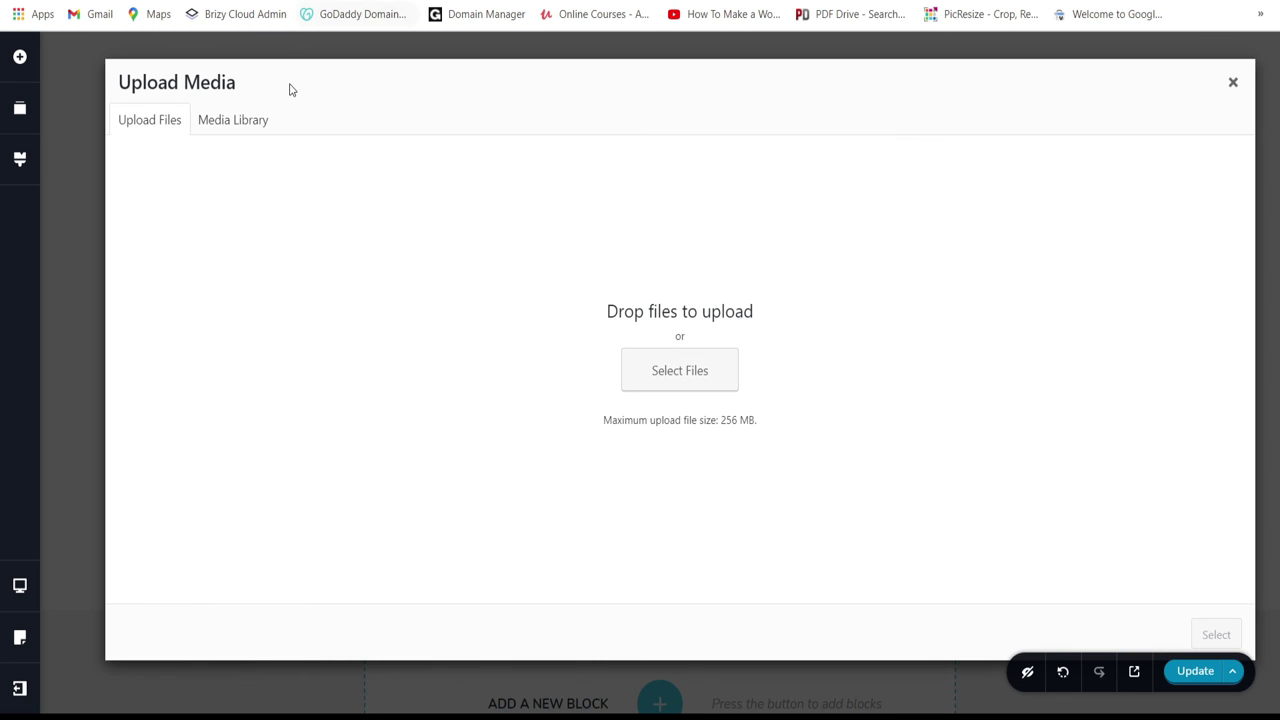
{"action": "left_click", "coordinate": [240, 121]}
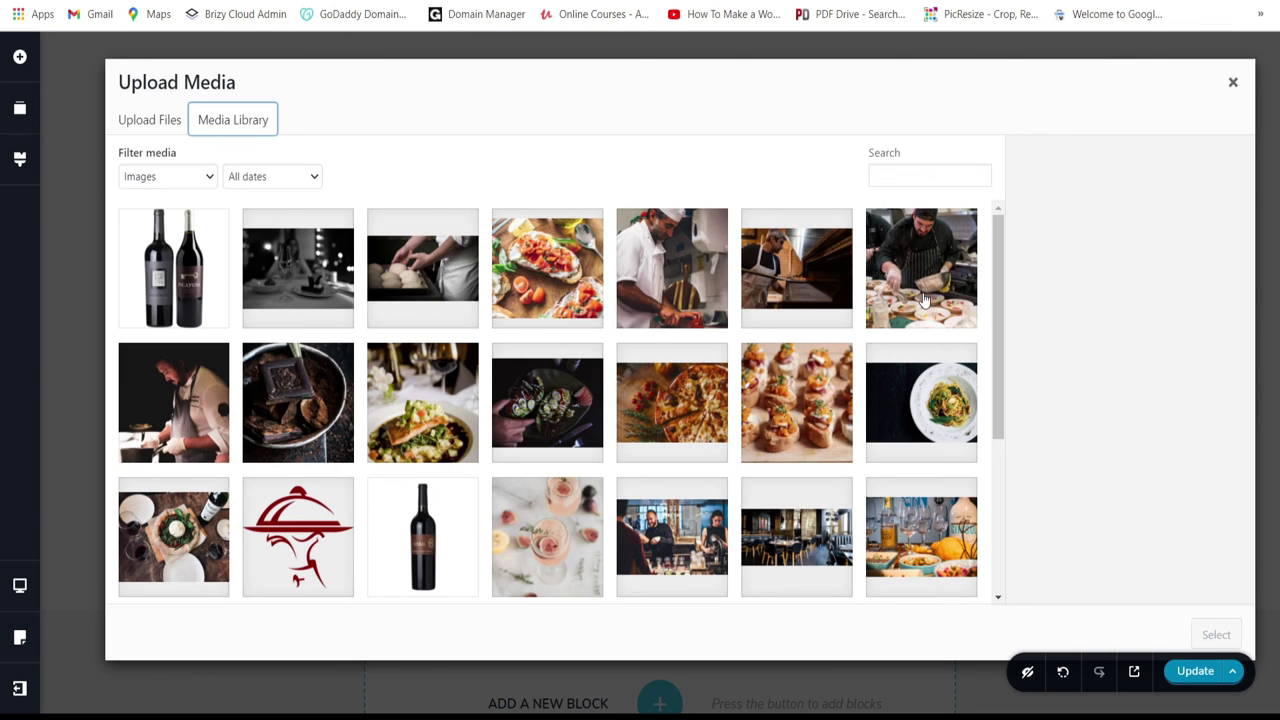
{"action": "scroll", "coordinate": [805, 307], "scroll_direction": "down", "scroll_amount": 1}
{"action": "left_click", "coordinate": [175, 318]}
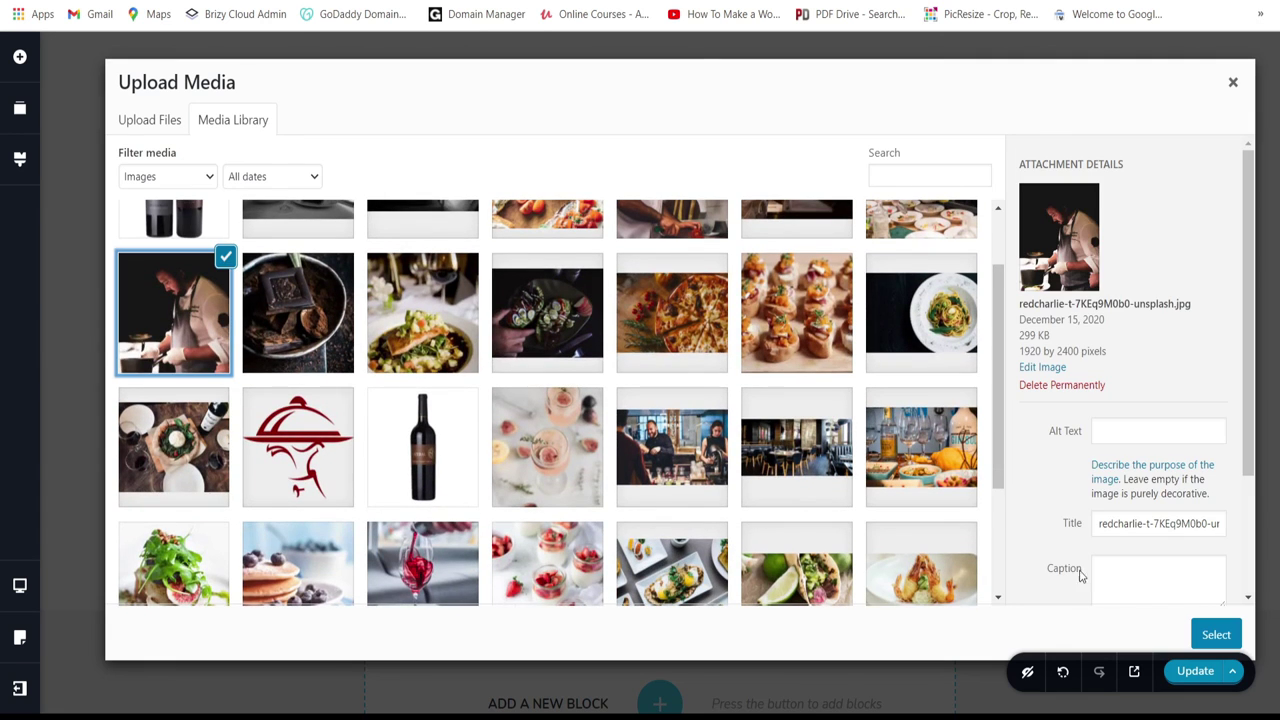
{"action": "left_click", "coordinate": [1218, 632]}
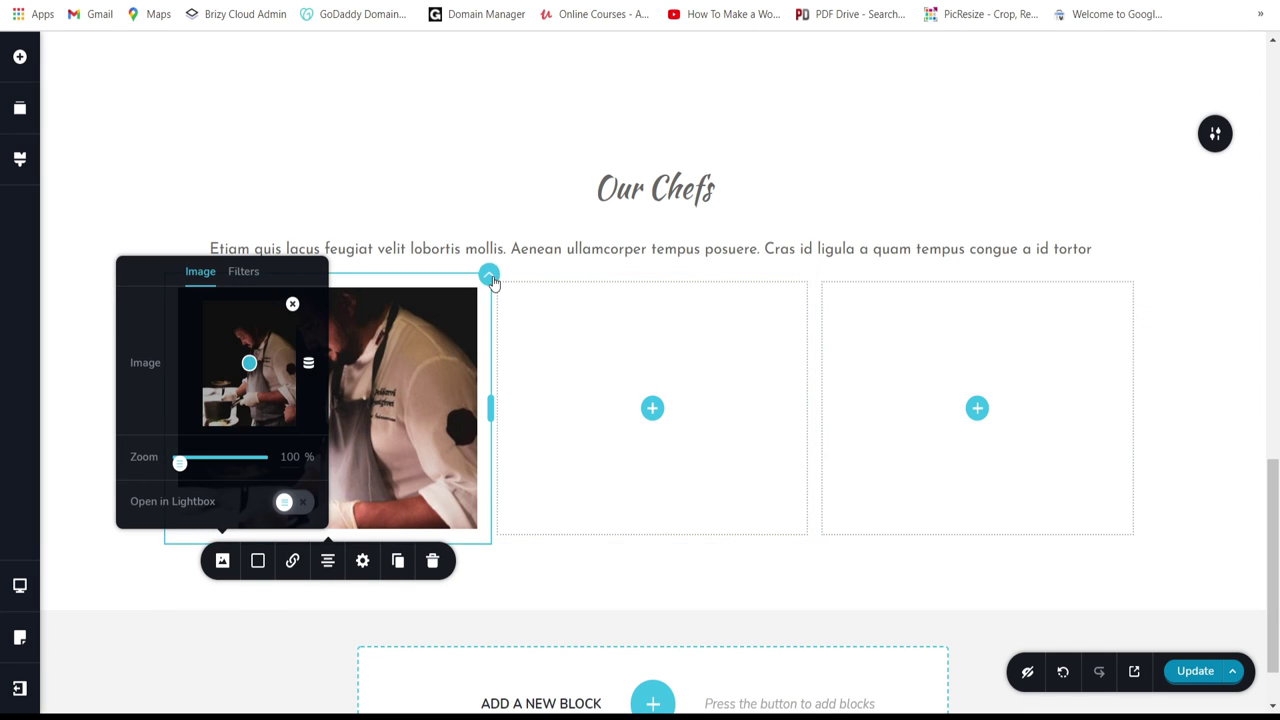
{"action": "left_click", "coordinate": [484, 290]}
{"action": "left_click", "coordinate": [576, 320]}
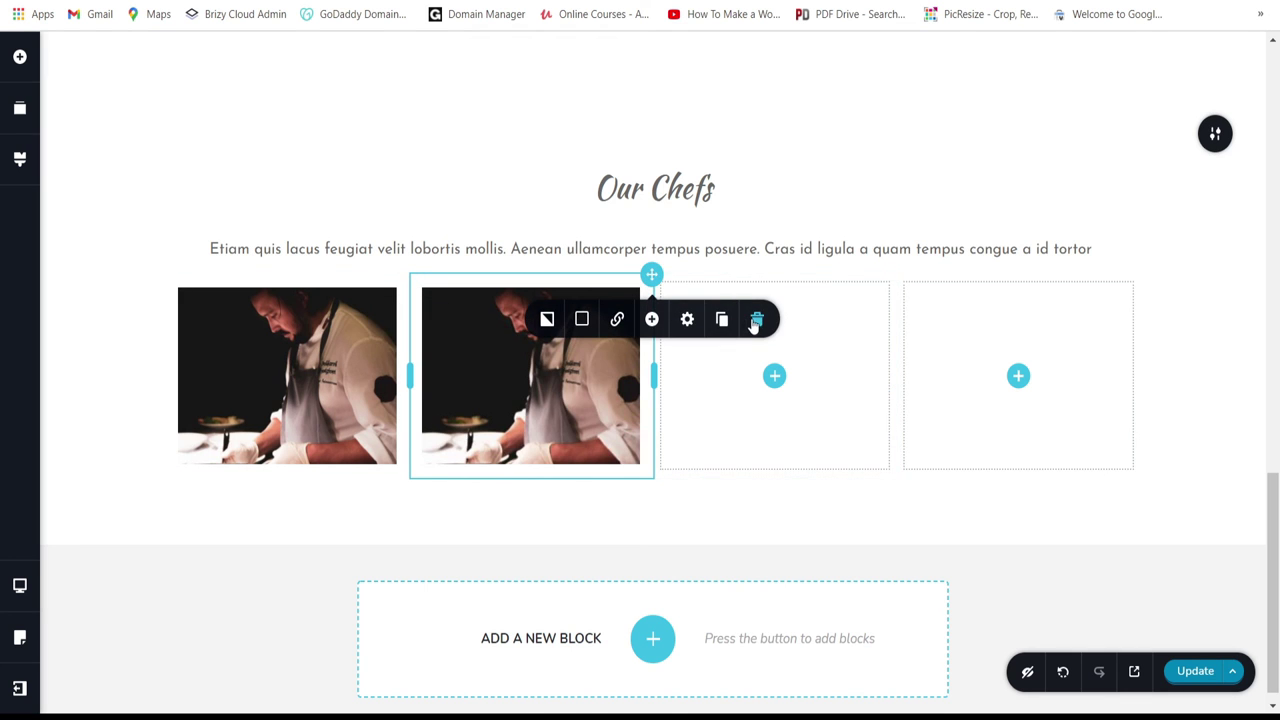
{"action": "left_click", "coordinate": [757, 318]}
Step: Stretch the chef image downward into a tall portrait format and move its focal point slightly lower
{"action": "left_click", "coordinate": [411, 376]}
{"action": "left_click_drag", "start_coordinate": [328, 447], "coordinate": [349, 620]}
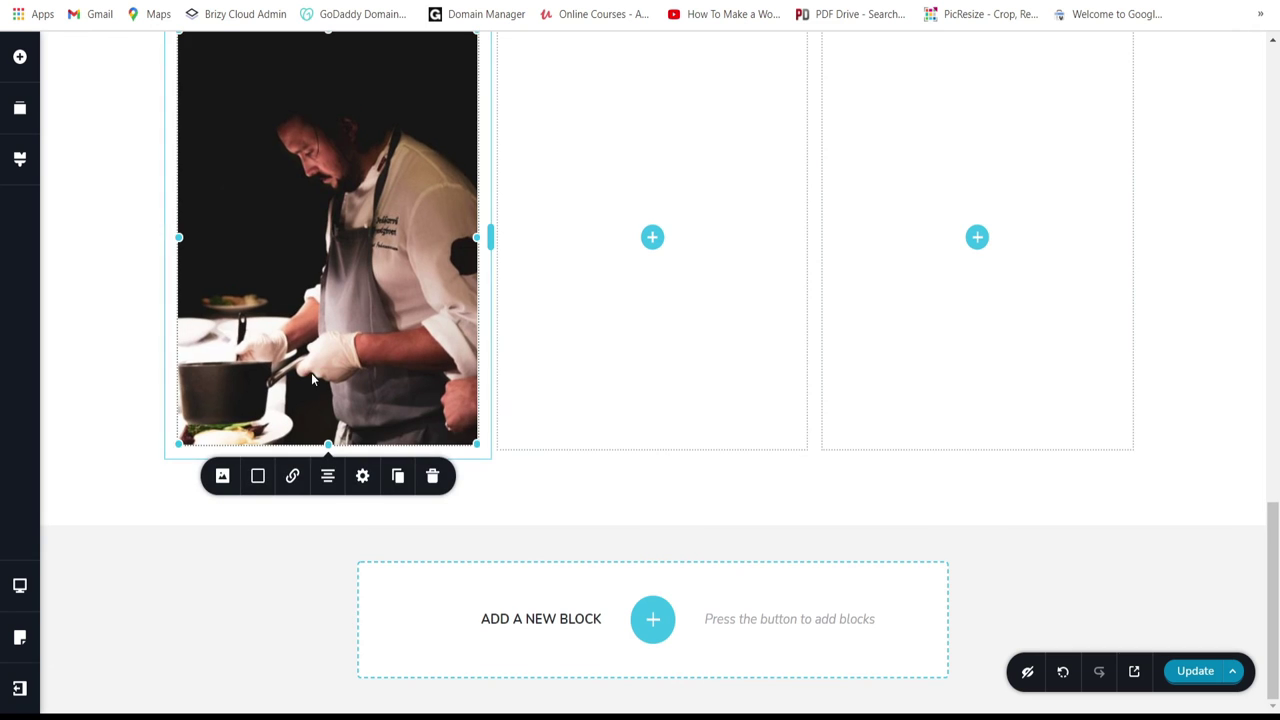
{"action": "left_click_drag", "start_coordinate": [329, 447], "coordinate": [333, 455]}
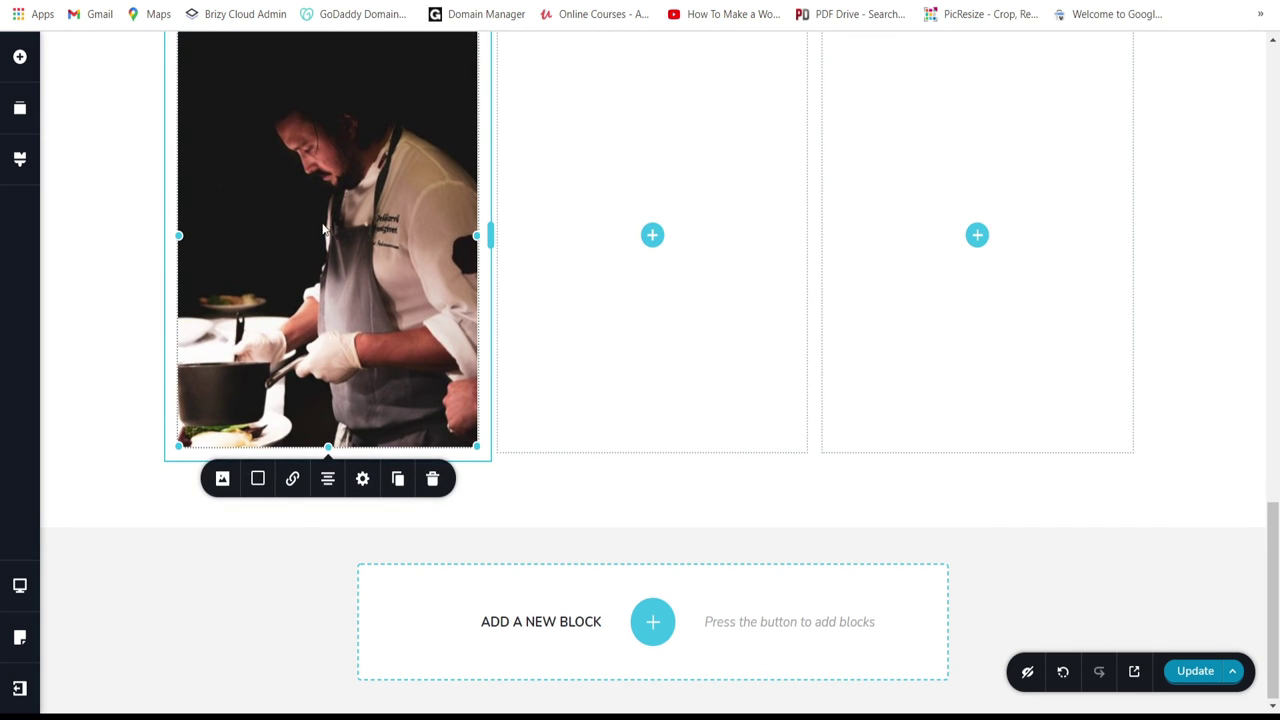
{"action": "left_click", "coordinate": [222, 478]}
{"action": "left_click_drag", "start_coordinate": [248, 286], "coordinate": [246, 299]}
{"action": "left_click", "coordinate": [588, 448]}
{"action": "scroll", "coordinate": [586, 446], "scroll_direction": "up", "scroll_amount": 3}
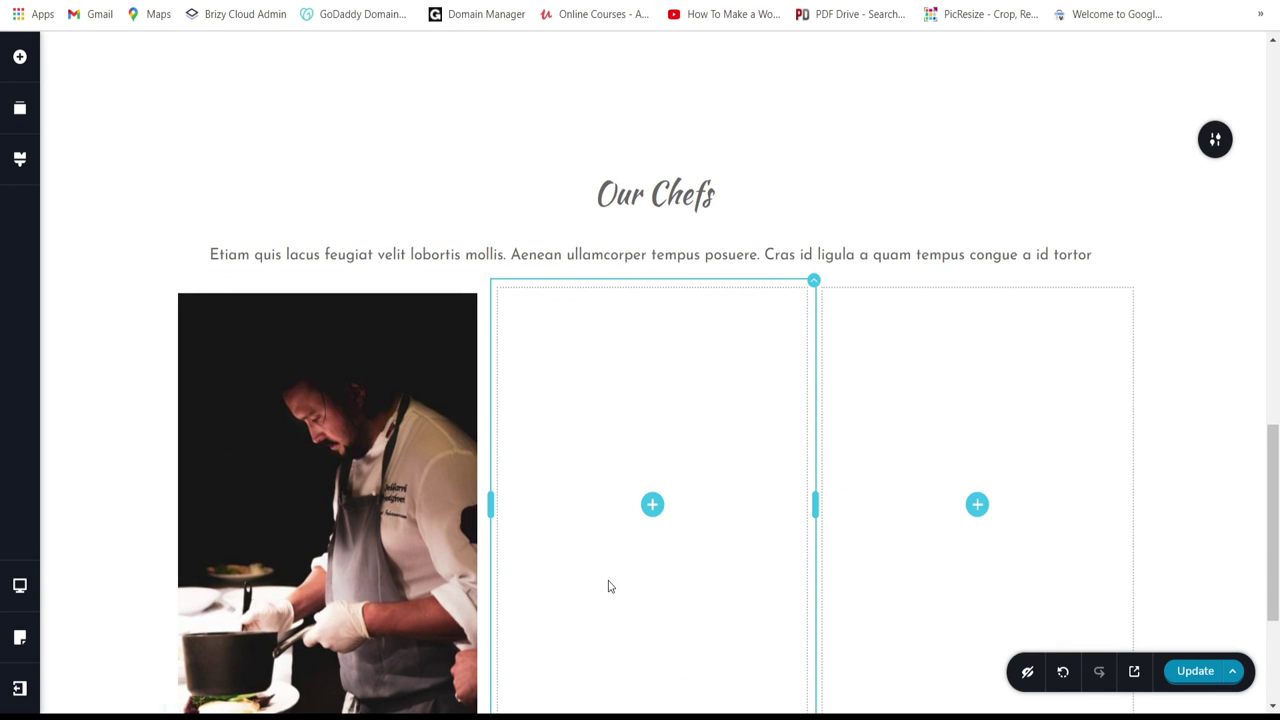
Step: Fill all three columns of the "Our Chefs" block with copies of the chef image column, deleting the two empty columns
{"action": "scroll", "coordinate": [599, 566], "scroll_direction": "down", "scroll_amount": 2}
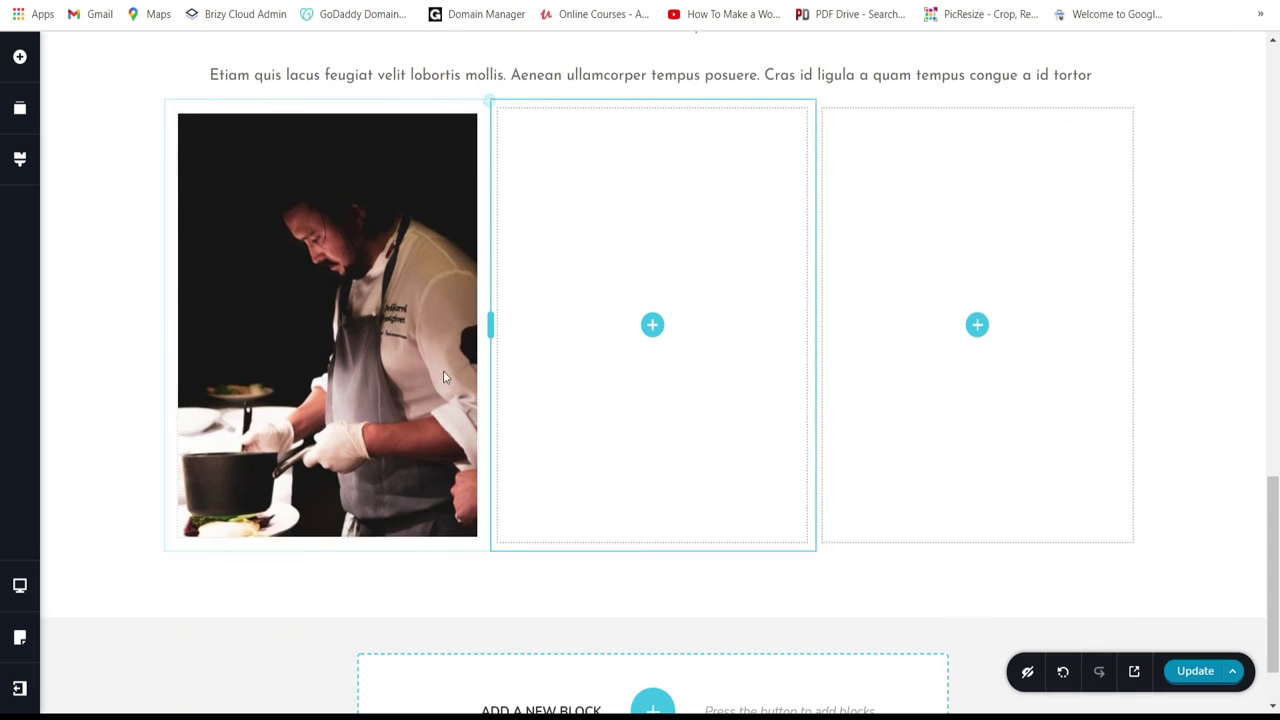
{"action": "left_click", "coordinate": [490, 104]}
{"action": "left_click", "coordinate": [559, 167]}
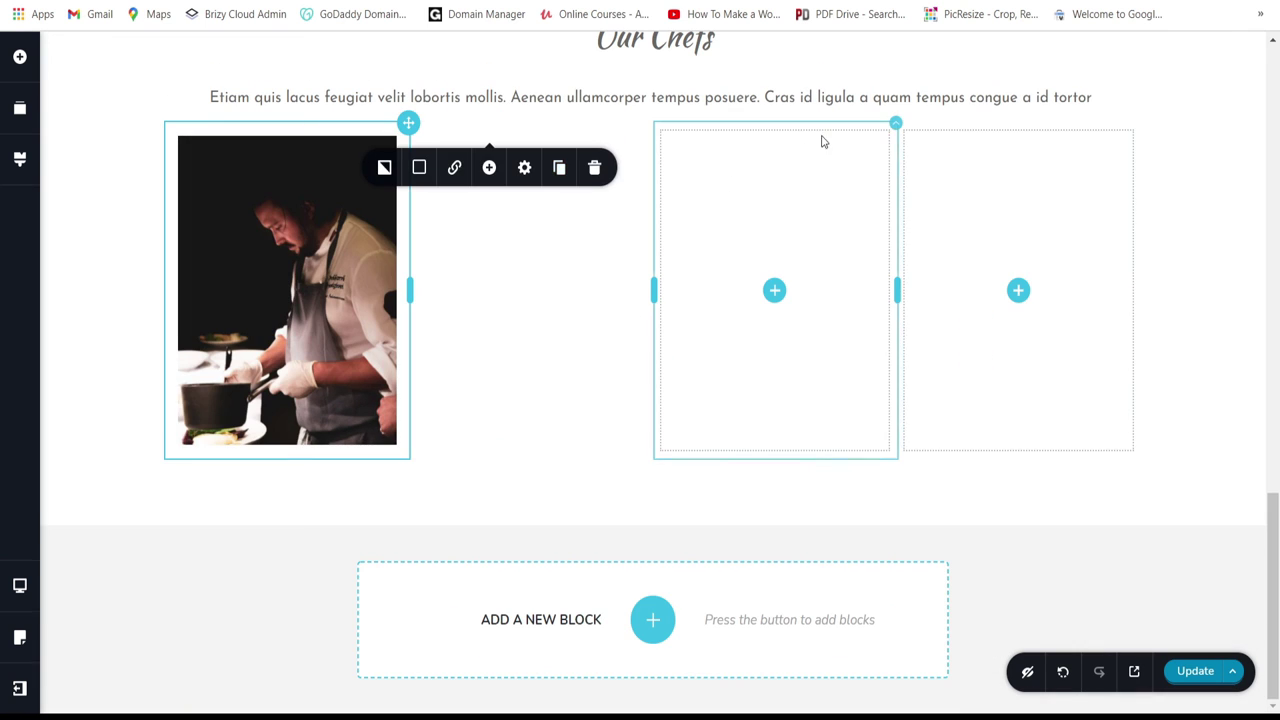
{"action": "left_click", "coordinate": [895, 123]}
{"action": "left_click", "coordinate": [1000, 167]}
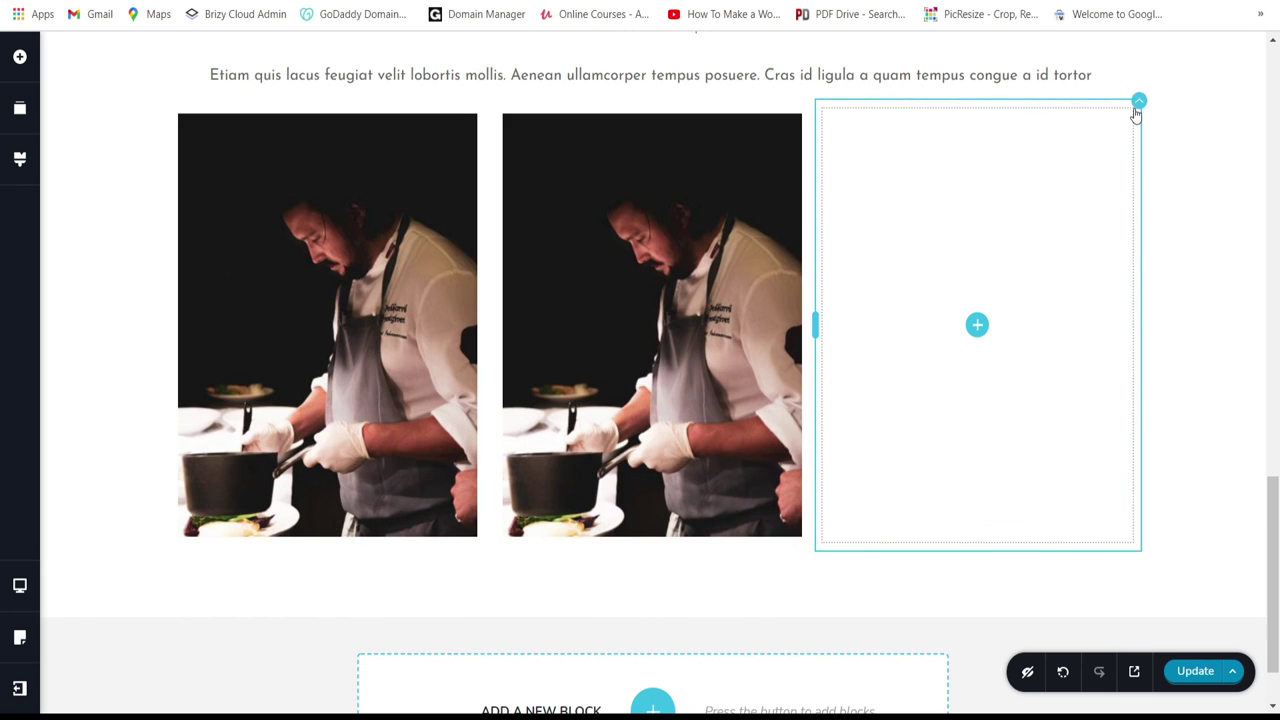
{"action": "left_click", "coordinate": [1137, 100]}
{"action": "left_click", "coordinate": [1244, 146]}
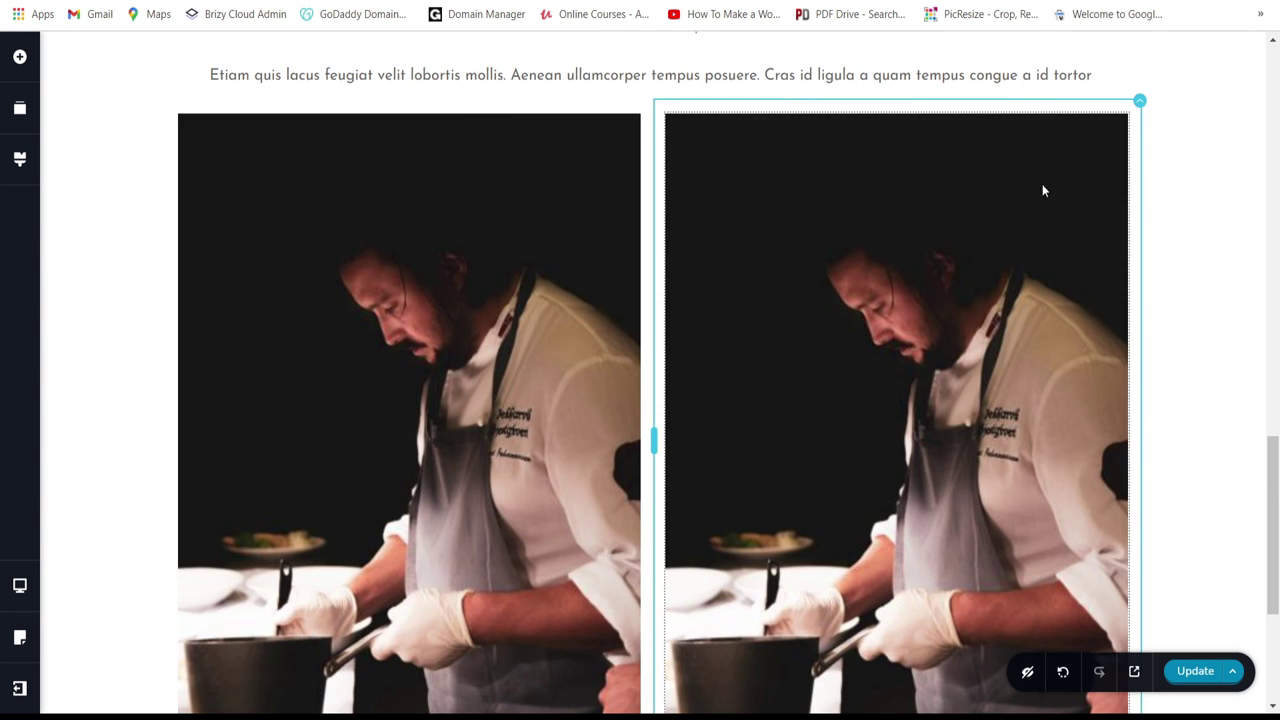
{"action": "left_click", "coordinate": [1140, 100]}
{"action": "left_click", "coordinate": [1208, 146]}
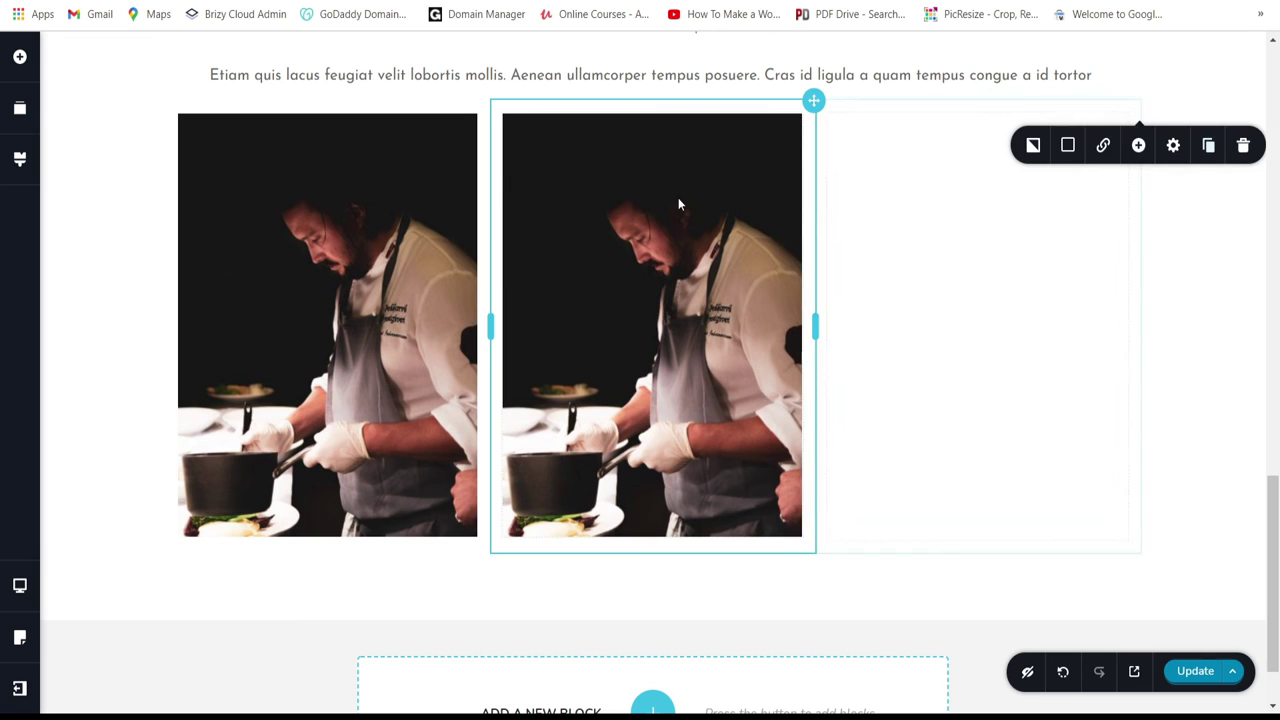
Step: Replace the middle chef image with the media library photo of the chef in a white cap cutting a tomato
{"action": "left_click", "coordinate": [690, 215]}
{"action": "left_click", "coordinate": [548, 572]}
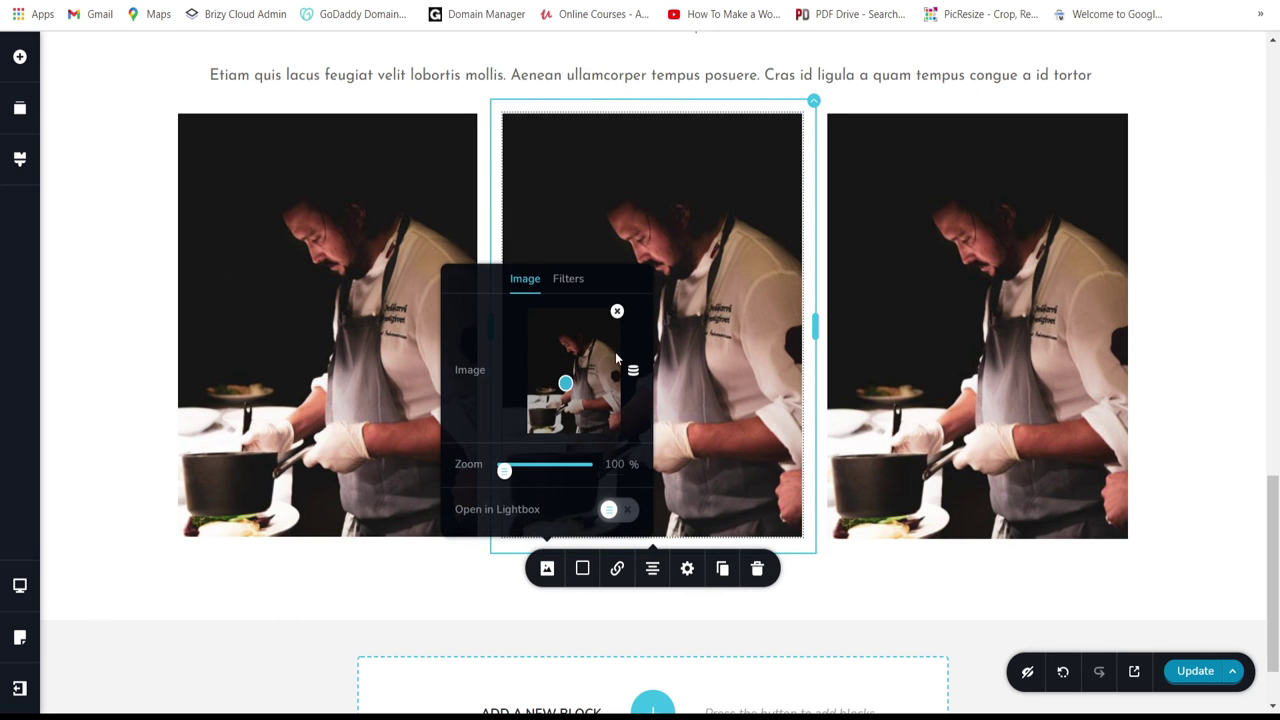
{"action": "left_click", "coordinate": [617, 312]}
{"action": "left_click", "coordinate": [568, 383]}
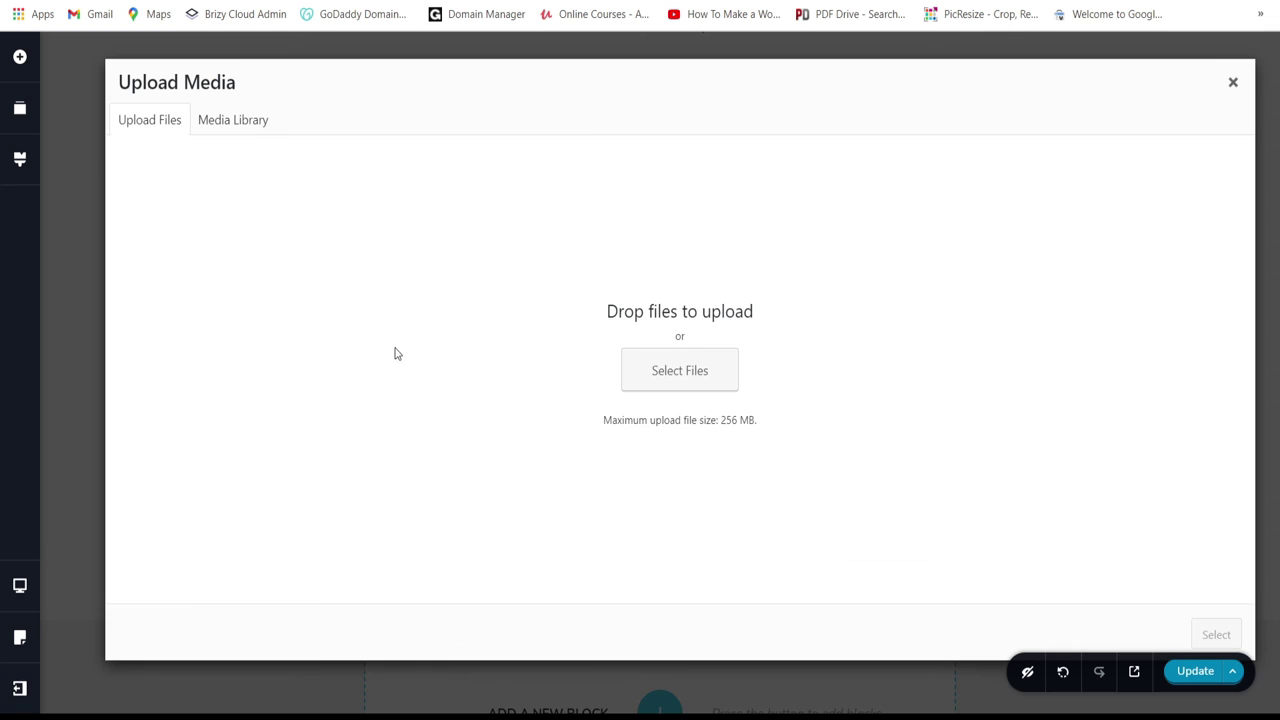
{"action": "left_click", "coordinate": [250, 127]}
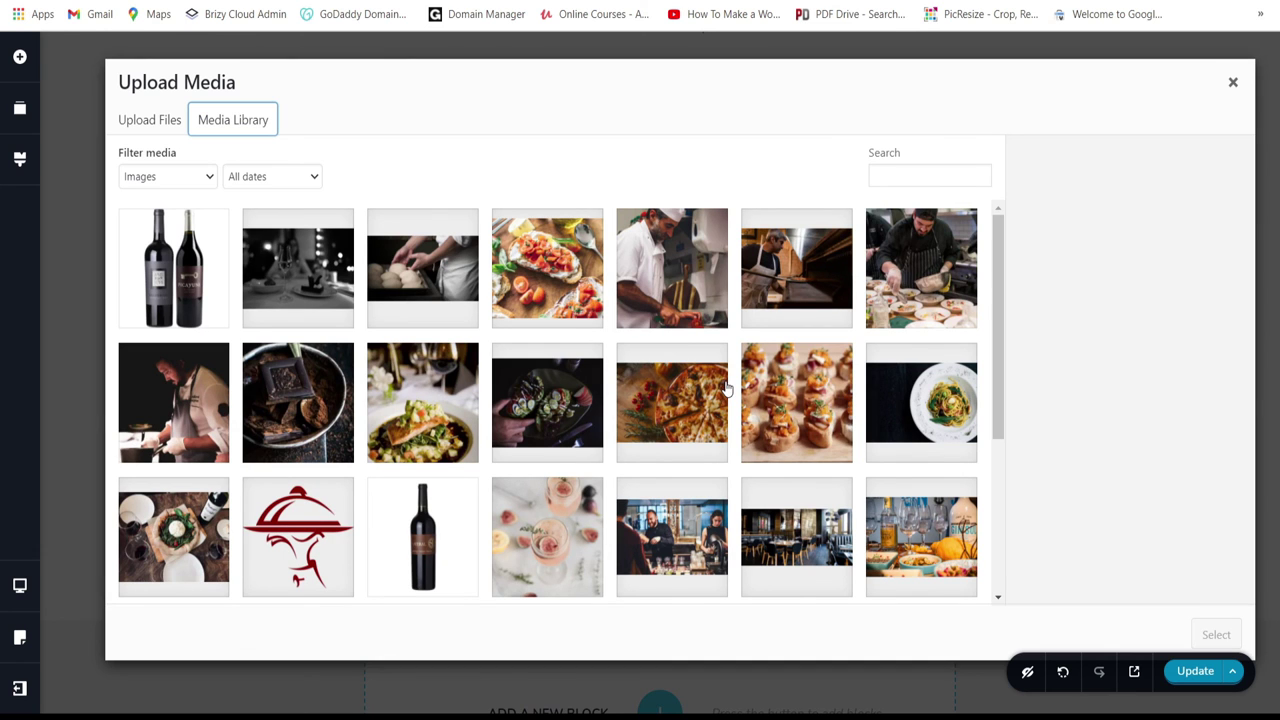
{"action": "scroll", "coordinate": [727, 388], "scroll_direction": "down", "scroll_amount": 2}
{"action": "scroll", "coordinate": [727, 388], "scroll_direction": "up", "scroll_amount": 2}
{"action": "left_click", "coordinate": [711, 294]}
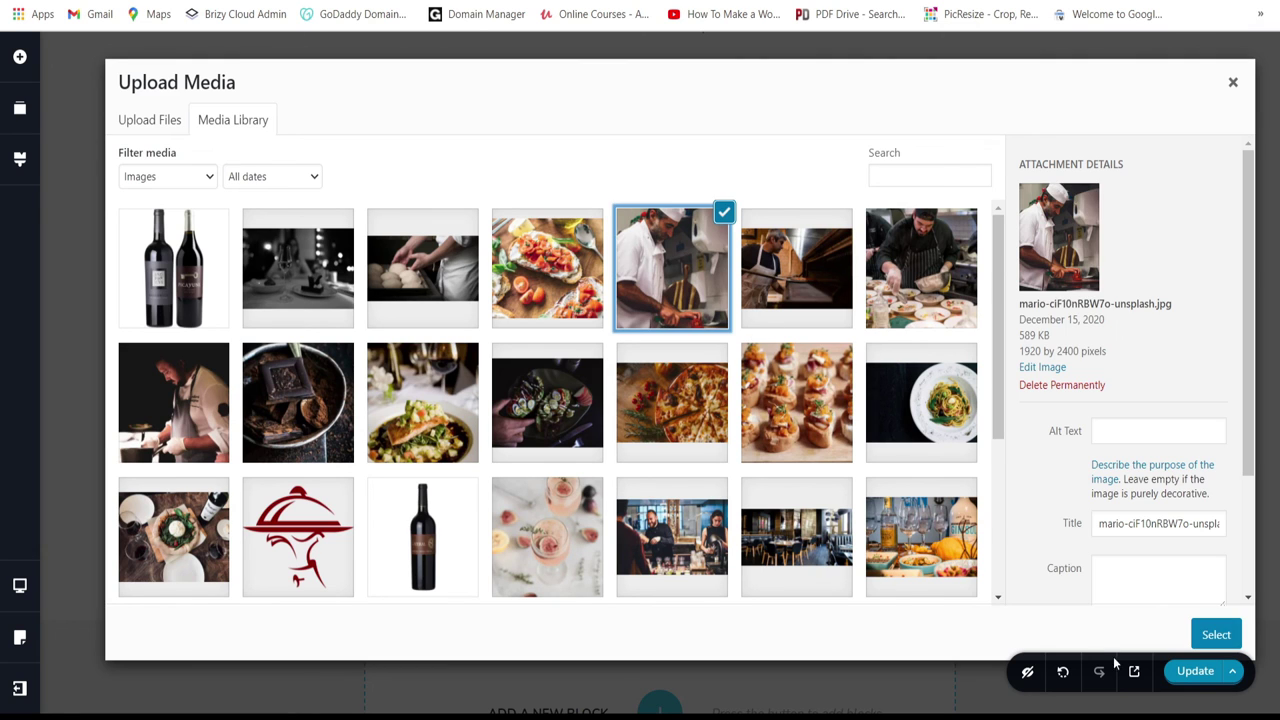
{"action": "left_click", "coordinate": [1207, 640]}
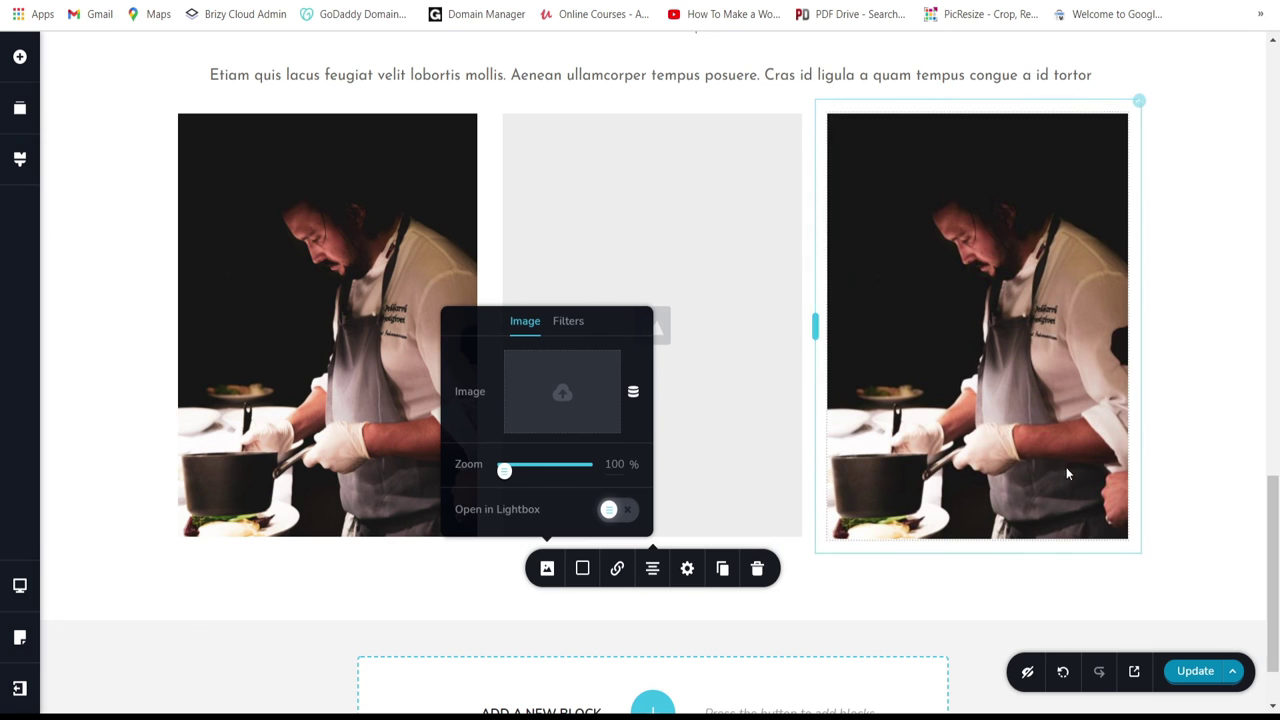
Step: Replace the third chef image with the media library photo of the chef at the pizza oven
{"action": "left_click", "coordinate": [990, 302]}
{"action": "left_click", "coordinate": [871, 568]}
{"action": "left_click", "coordinate": [942, 317]}
{"action": "left_click", "coordinate": [893, 393]}
{"action": "left_click", "coordinate": [233, 120]}
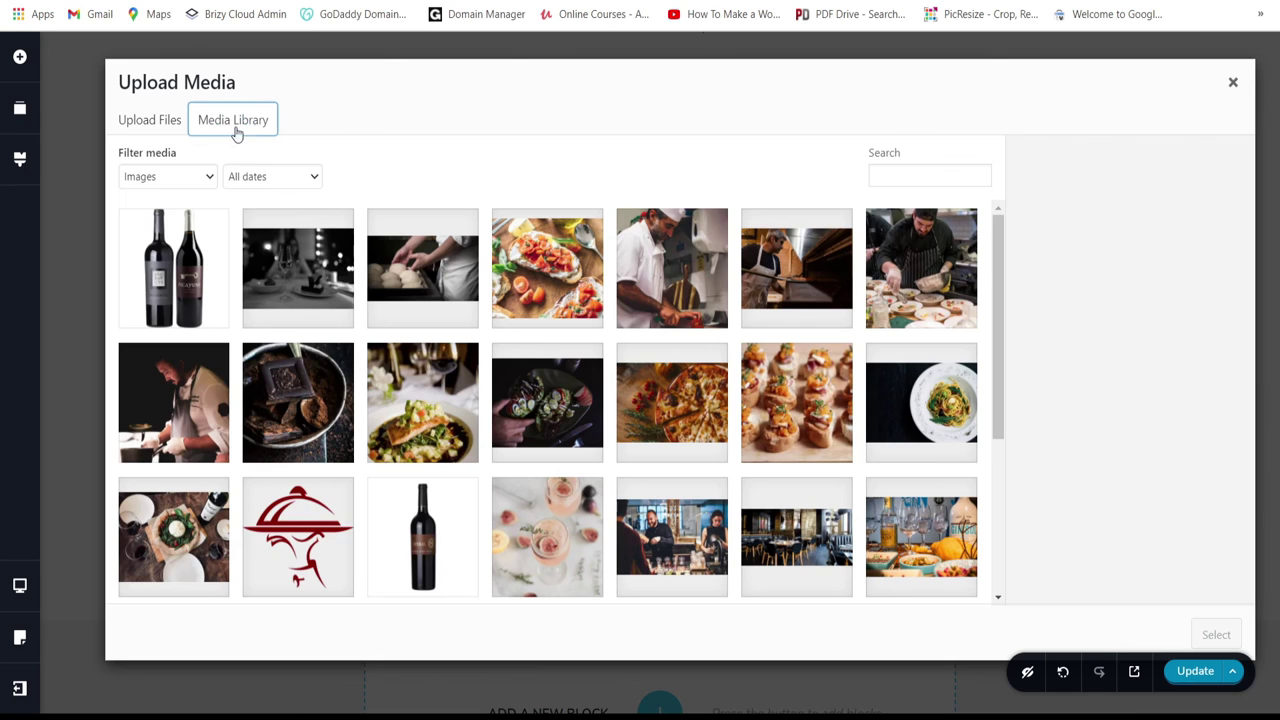
{"action": "left_click", "coordinate": [800, 281]}
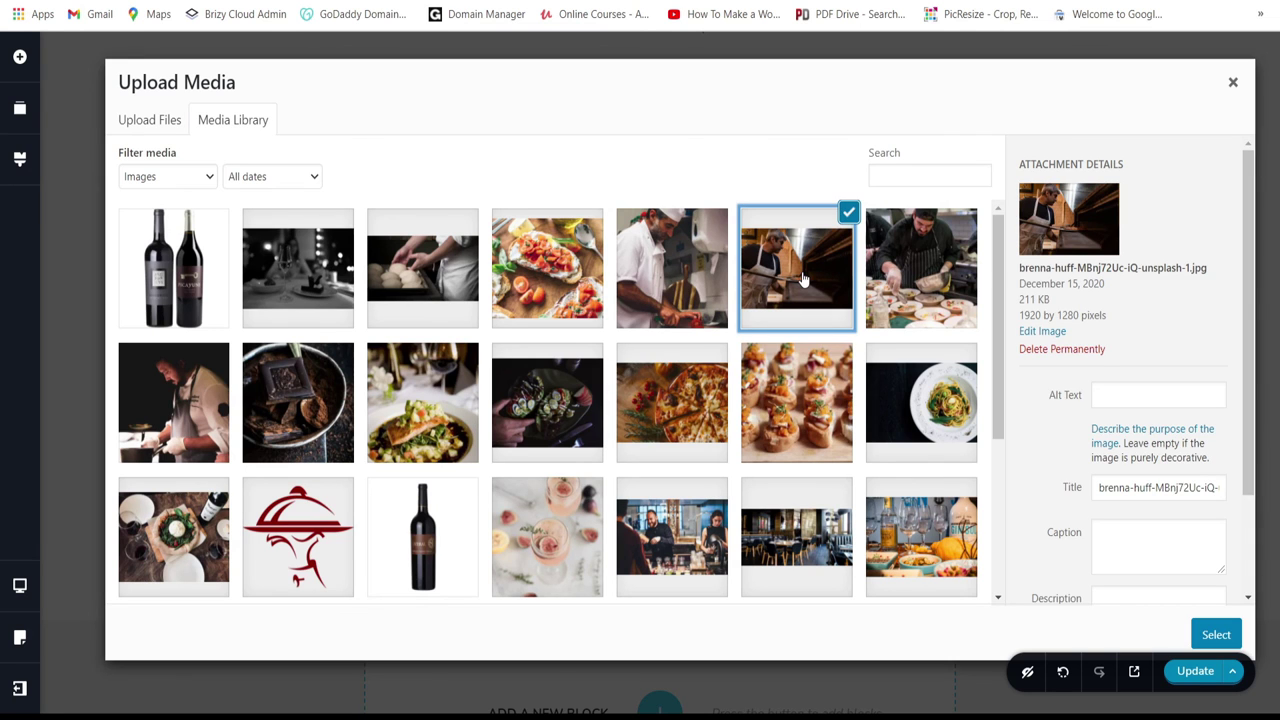
{"action": "left_click", "coordinate": [902, 272]}
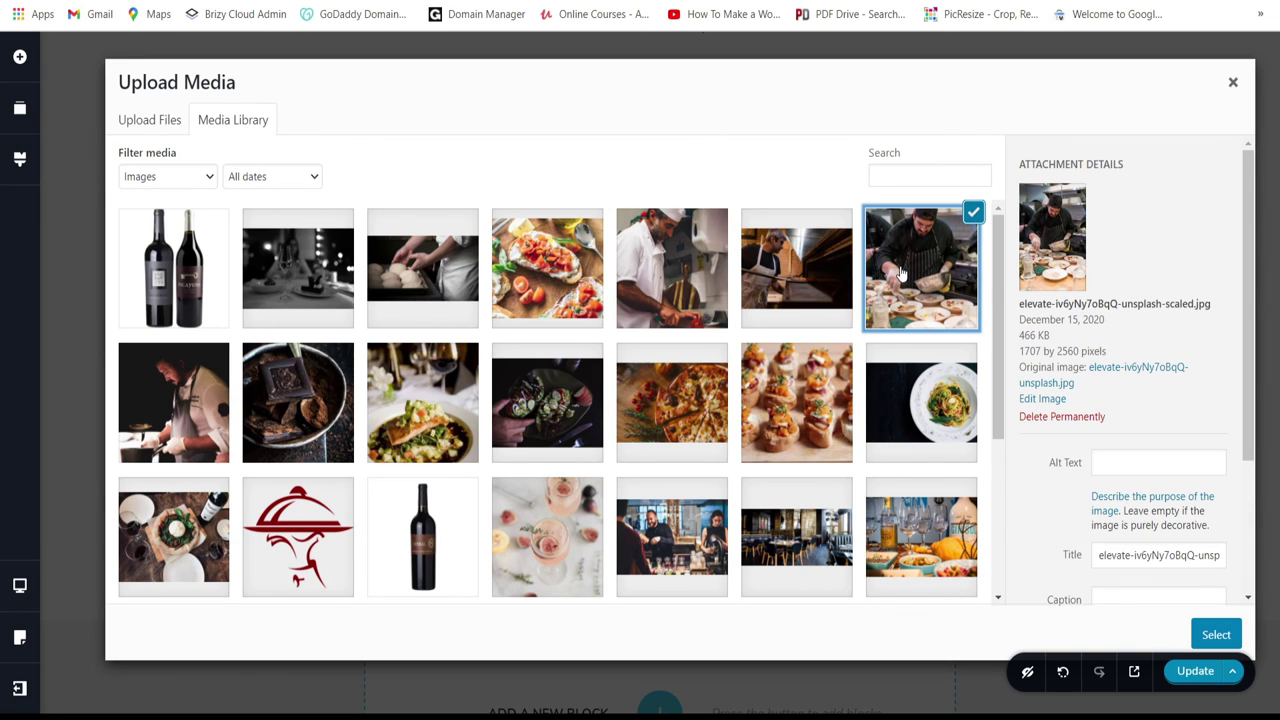
{"action": "left_click", "coordinate": [818, 290]}
{"action": "left_click", "coordinate": [1215, 636]}
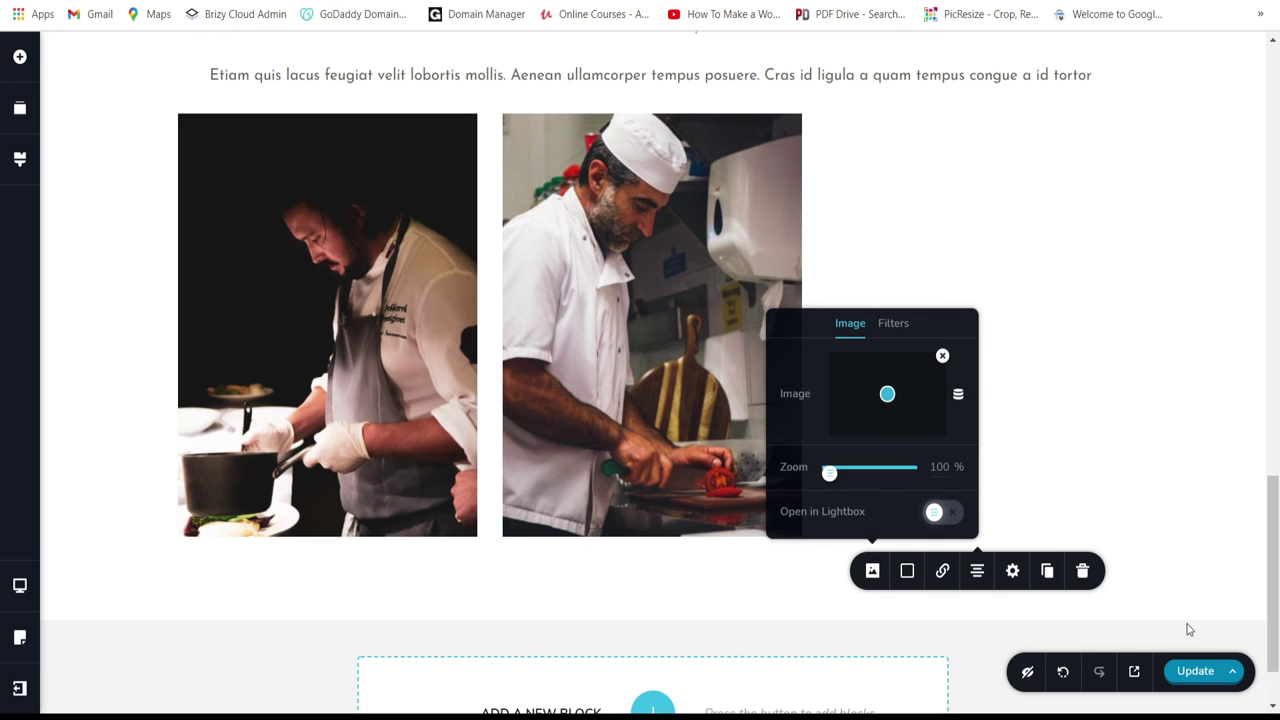
Step: Give the "Our Chefs" block a solid black #000000 overlay at 100% opacity
{"action": "scroll", "coordinate": [730, 396], "scroll_direction": "up", "scroll_amount": 3}
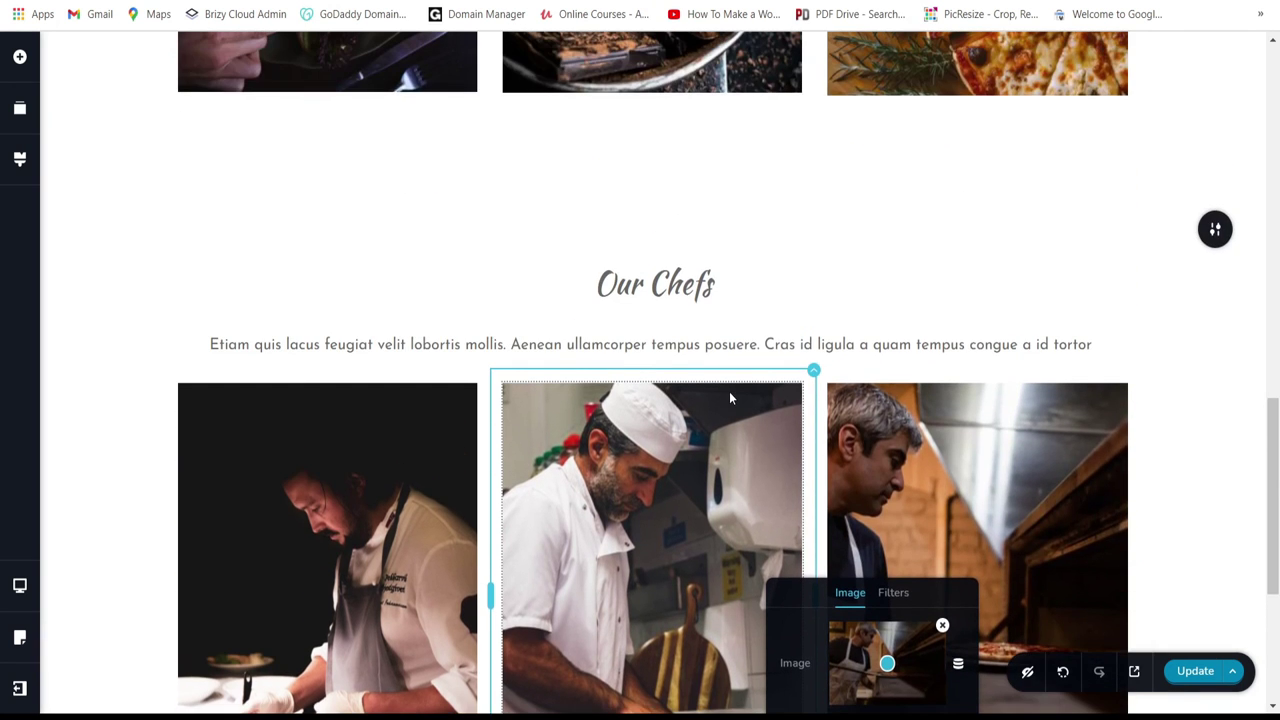
{"action": "scroll", "coordinate": [590, 280], "scroll_direction": "down", "scroll_amount": 1}
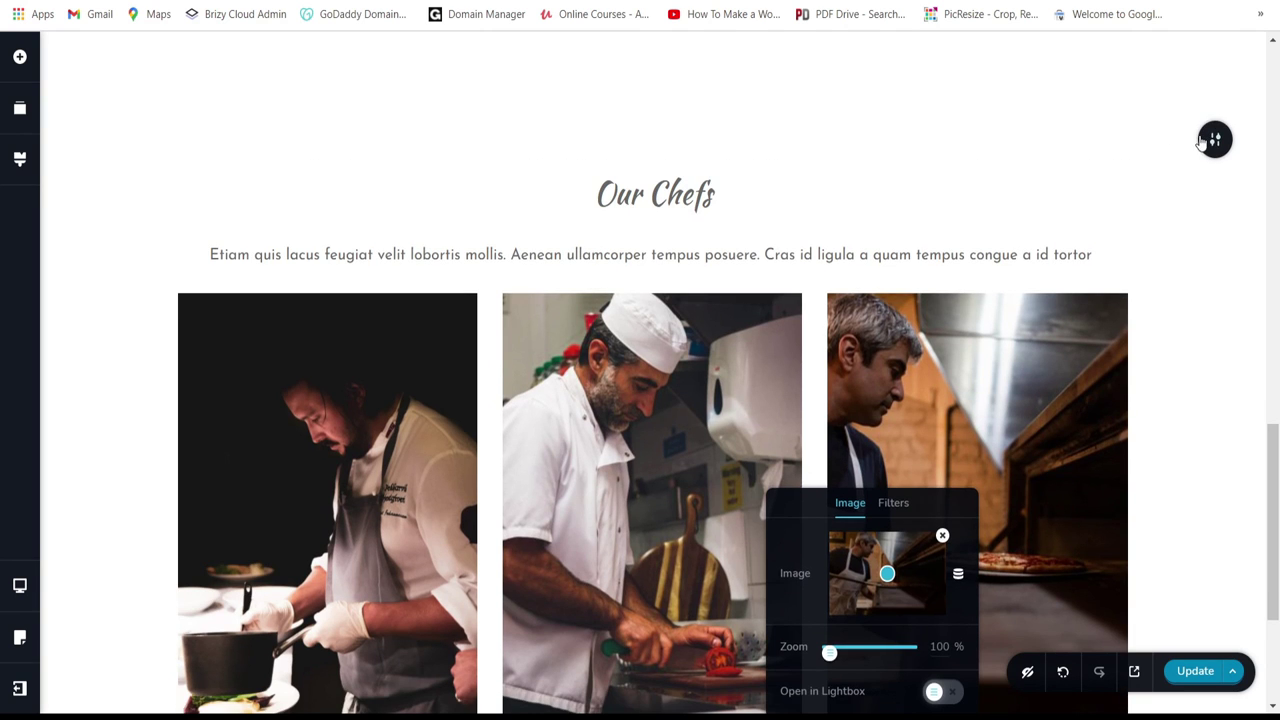
{"action": "left_click", "coordinate": [1201, 142]}
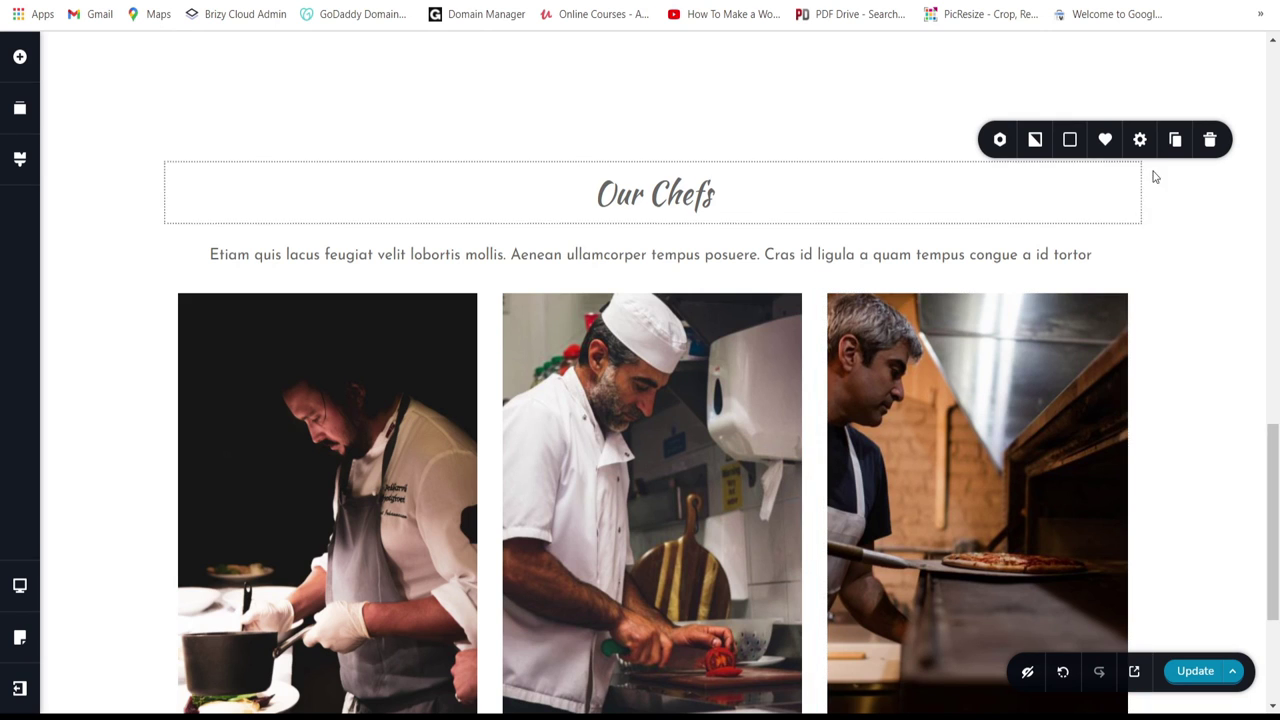
{"action": "left_click", "coordinate": [1087, 146]}
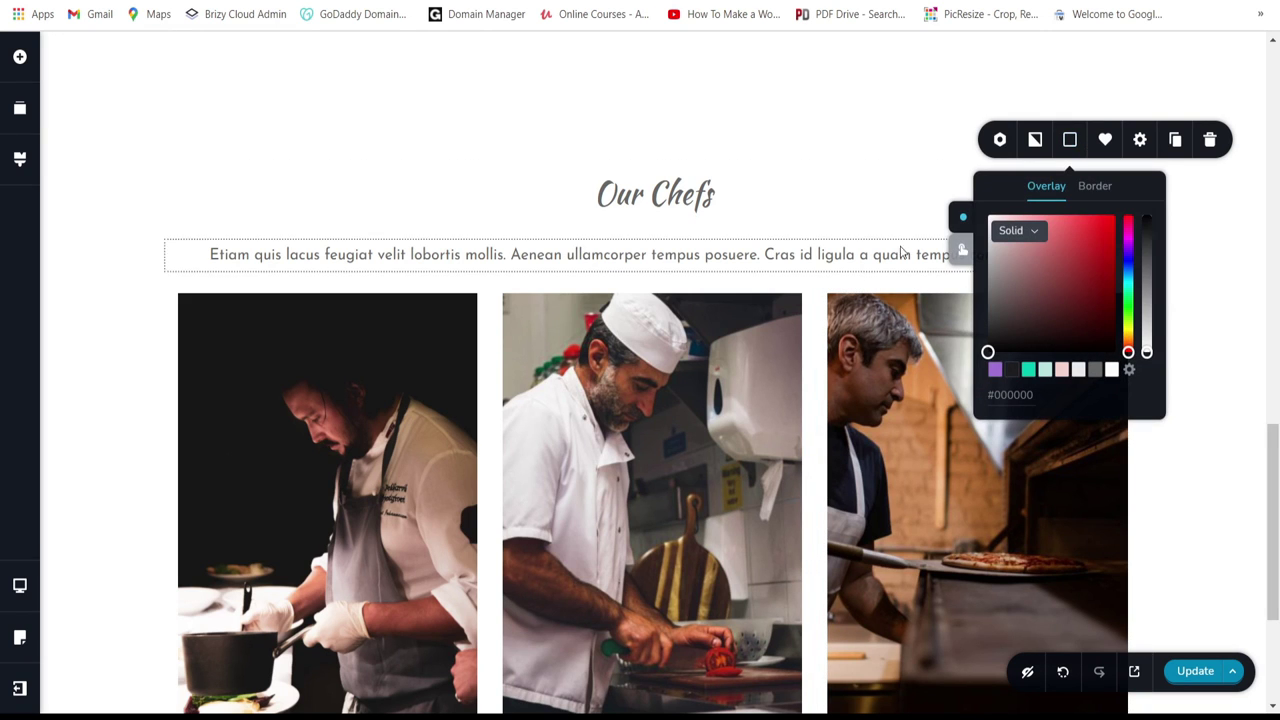
{"action": "left_click_drag", "start_coordinate": [1149, 356], "coordinate": [1148, 211]}
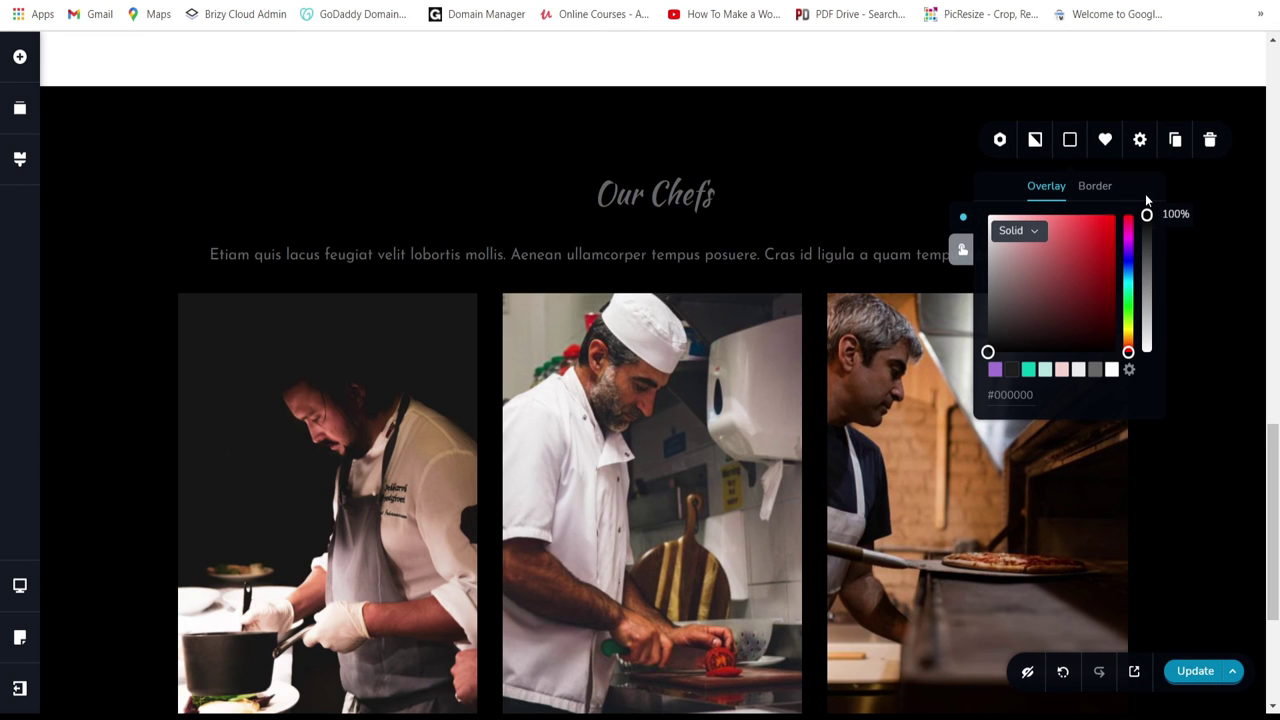
Step: Set the "Our Chefs" heading's text colour to white, #FFFFFF
{"action": "left_click", "coordinate": [628, 212]}
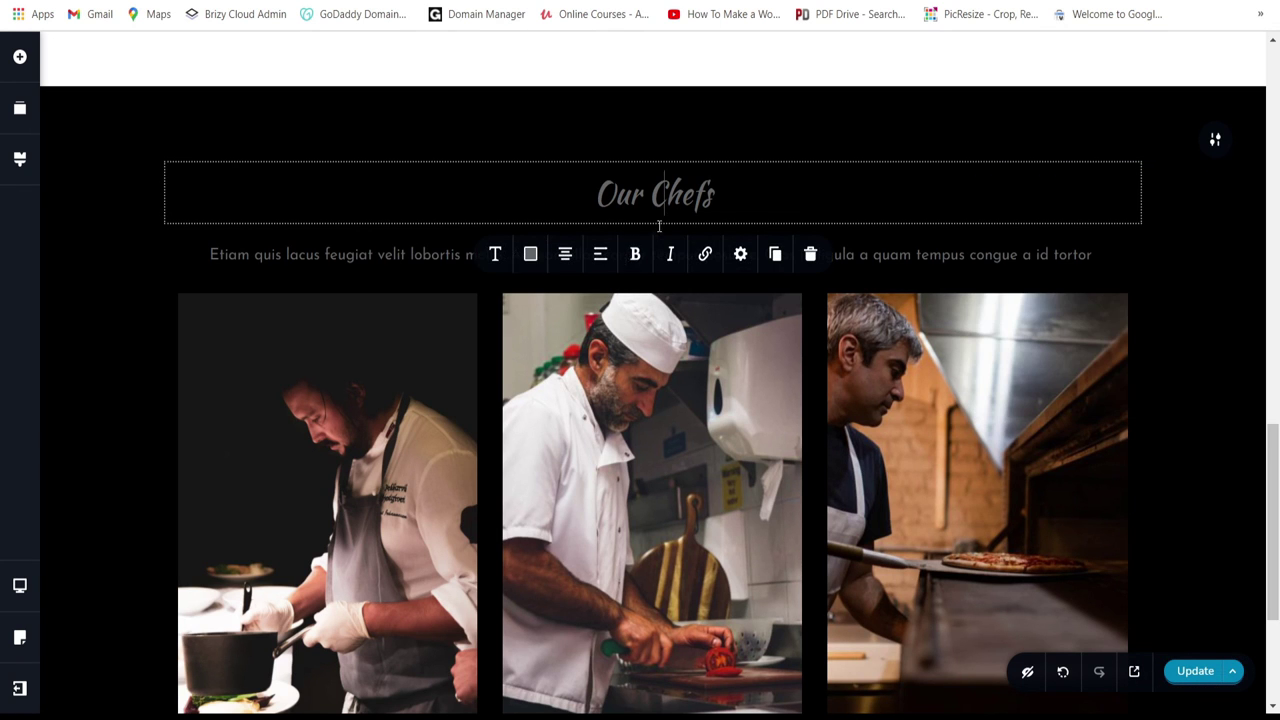
{"action": "left_click", "coordinate": [530, 256]}
{"action": "left_click", "coordinate": [572, 485]}
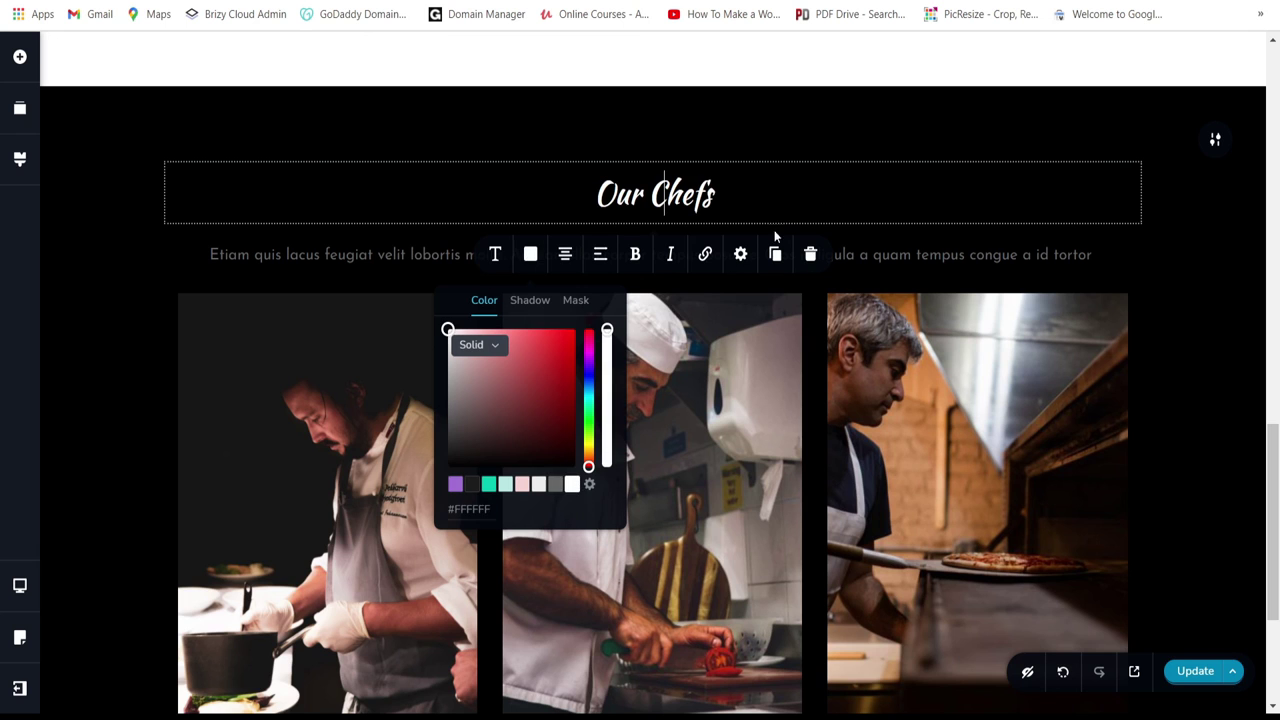
Step: Set the text colour of the "Etiam quis lacus" paragraph in the chefs block to light pink, #F5D4D1, and deselect it
{"action": "left_click", "coordinate": [849, 253]}
{"action": "left_click", "coordinate": [531, 303]}
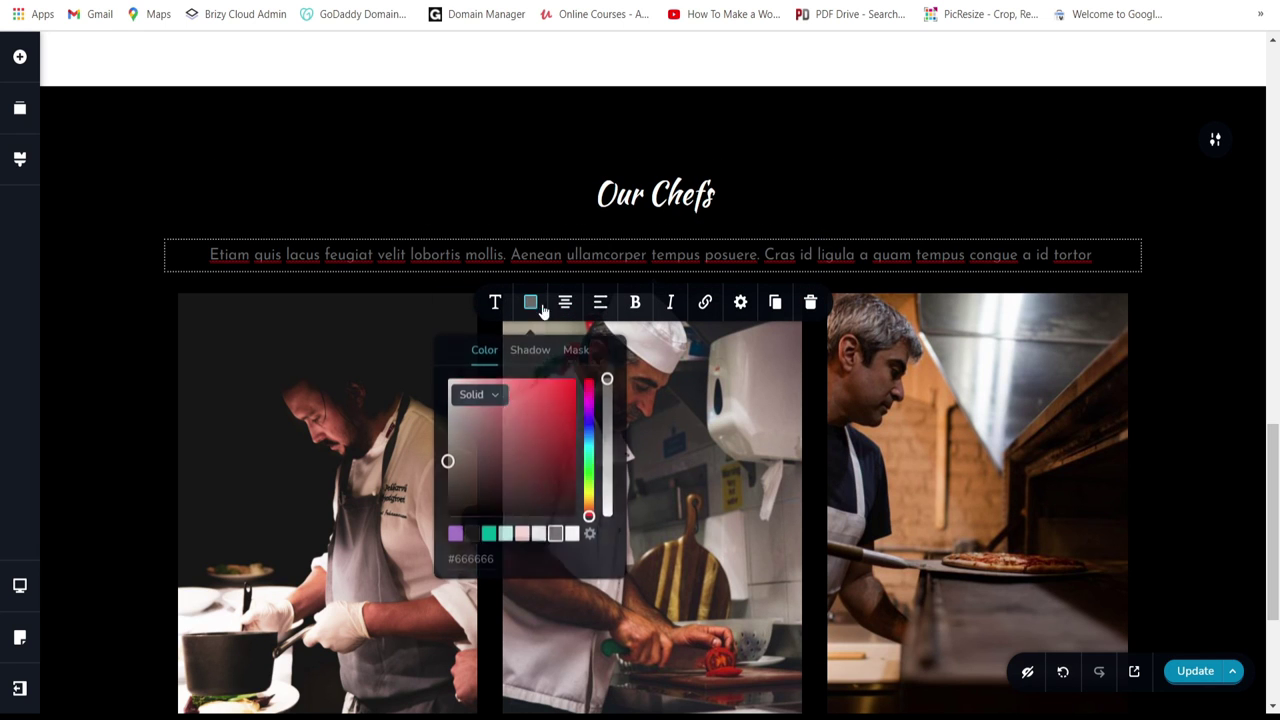
{"action": "left_click", "coordinate": [523, 533]}
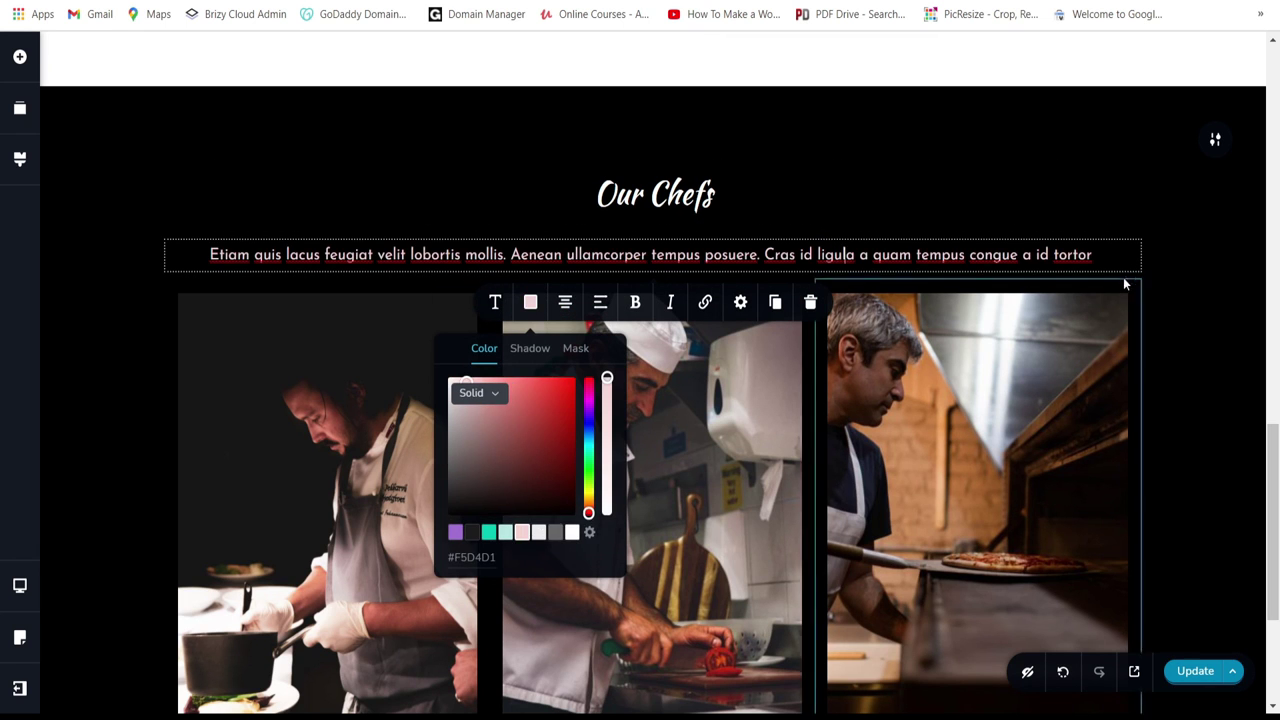
{"action": "scroll", "coordinate": [1164, 284], "scroll_direction": "up", "scroll_amount": 1}
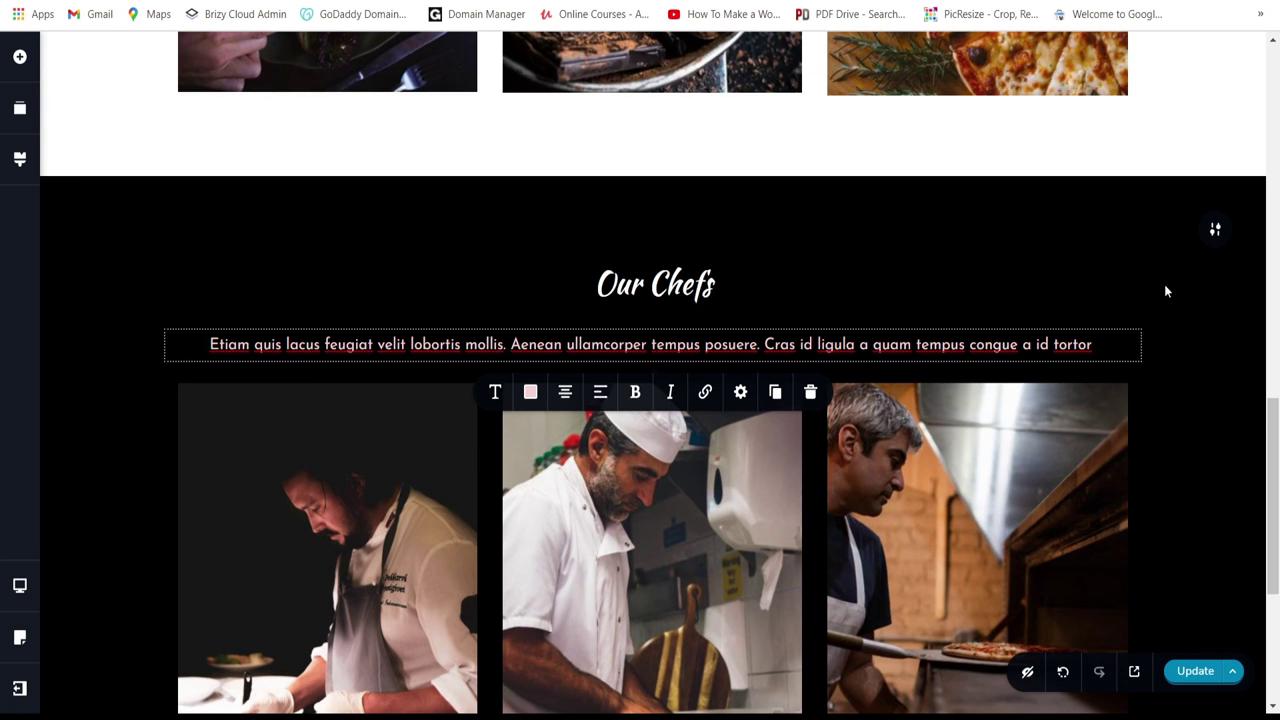
{"action": "scroll", "coordinate": [168, 218], "scroll_direction": "down", "scroll_amount": 3}
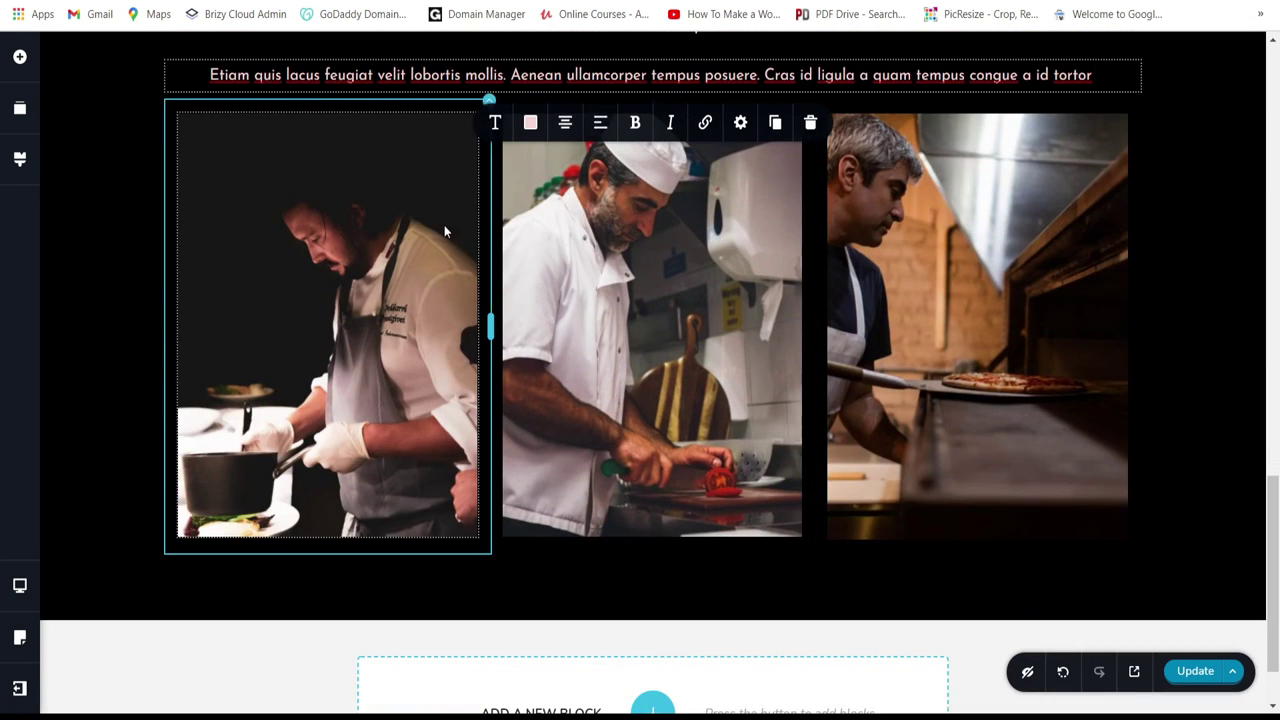
{"action": "left_click", "coordinate": [1073, 221]}
{"action": "scroll", "coordinate": [1073, 214], "scroll_direction": "up", "scroll_amount": 3}
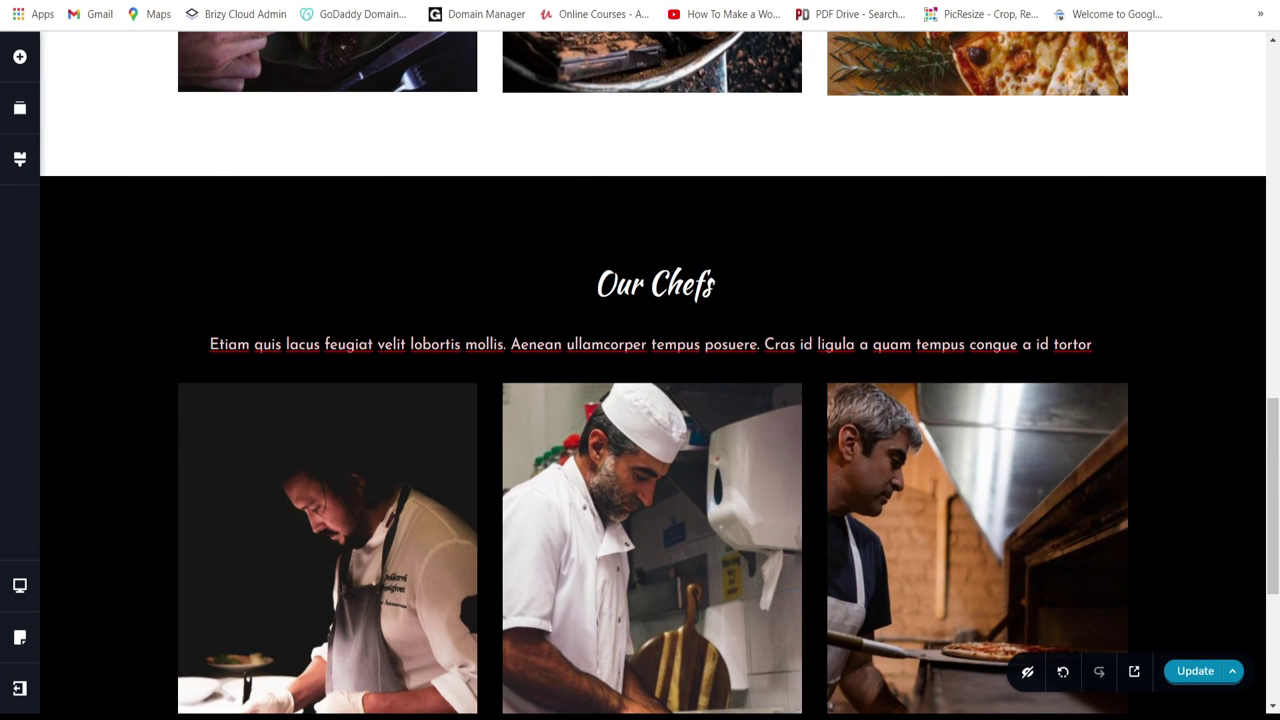
Step: Insert a blank custom block between the specialties image grid and the "Our Chefs" block
{"action": "scroll", "coordinate": [923, 343], "scroll_direction": "up", "scroll_amount": 2}
{"action": "scroll", "coordinate": [926, 345], "scroll_direction": "down", "scroll_amount": 4}
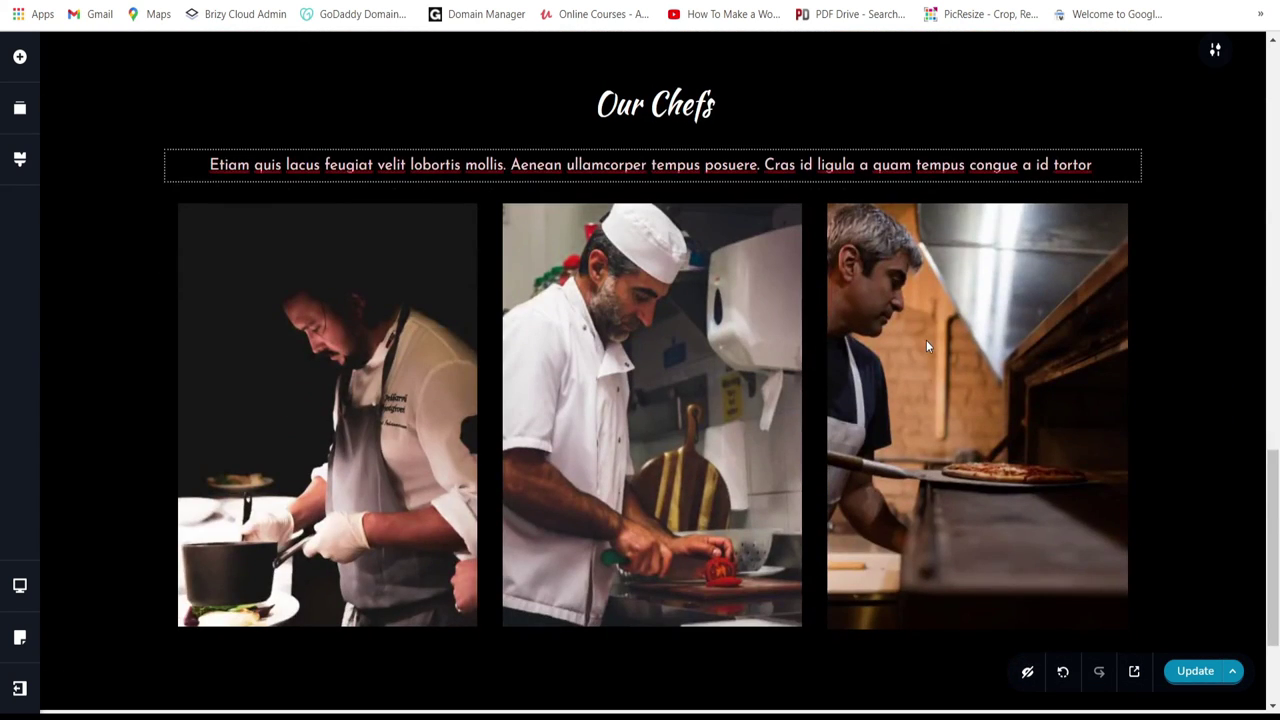
{"action": "scroll", "coordinate": [926, 345], "scroll_direction": "up", "scroll_amount": 2}
{"action": "scroll", "coordinate": [926, 345], "scroll_direction": "up", "scroll_amount": 3}
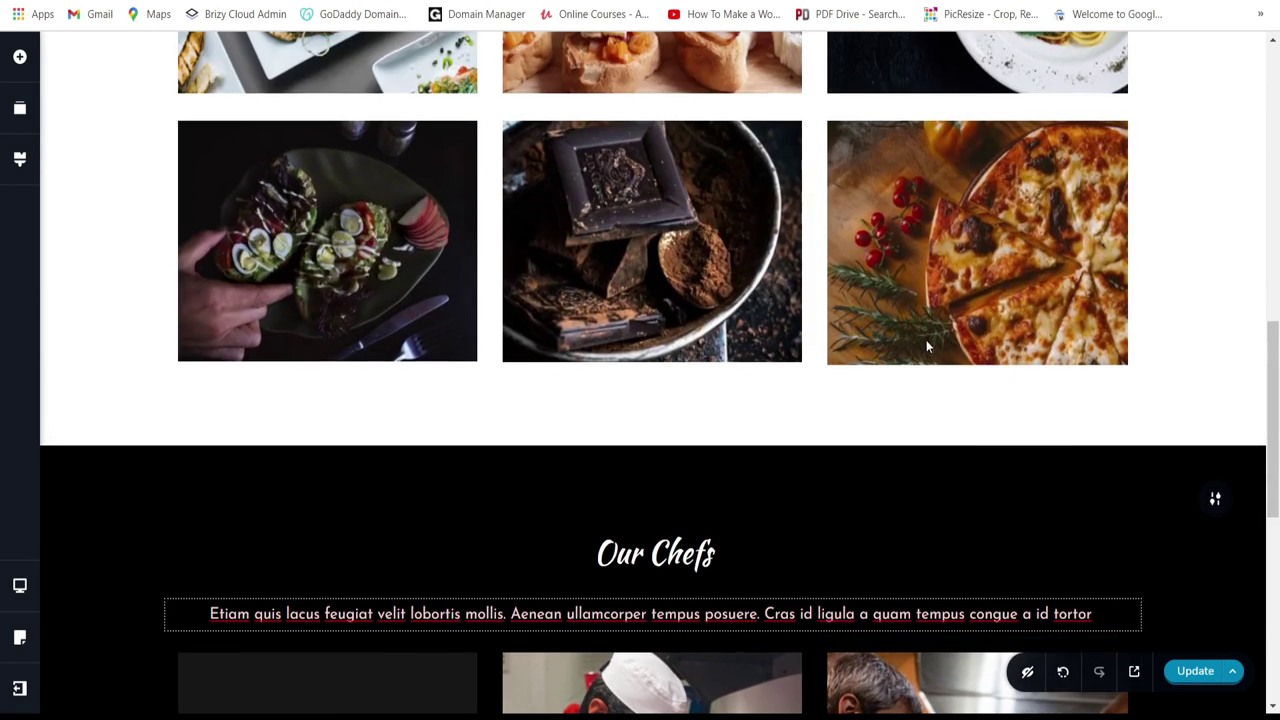
{"action": "scroll", "coordinate": [723, 414], "scroll_direction": "down", "scroll_amount": 1}
{"action": "left_click", "coordinate": [652, 358]}
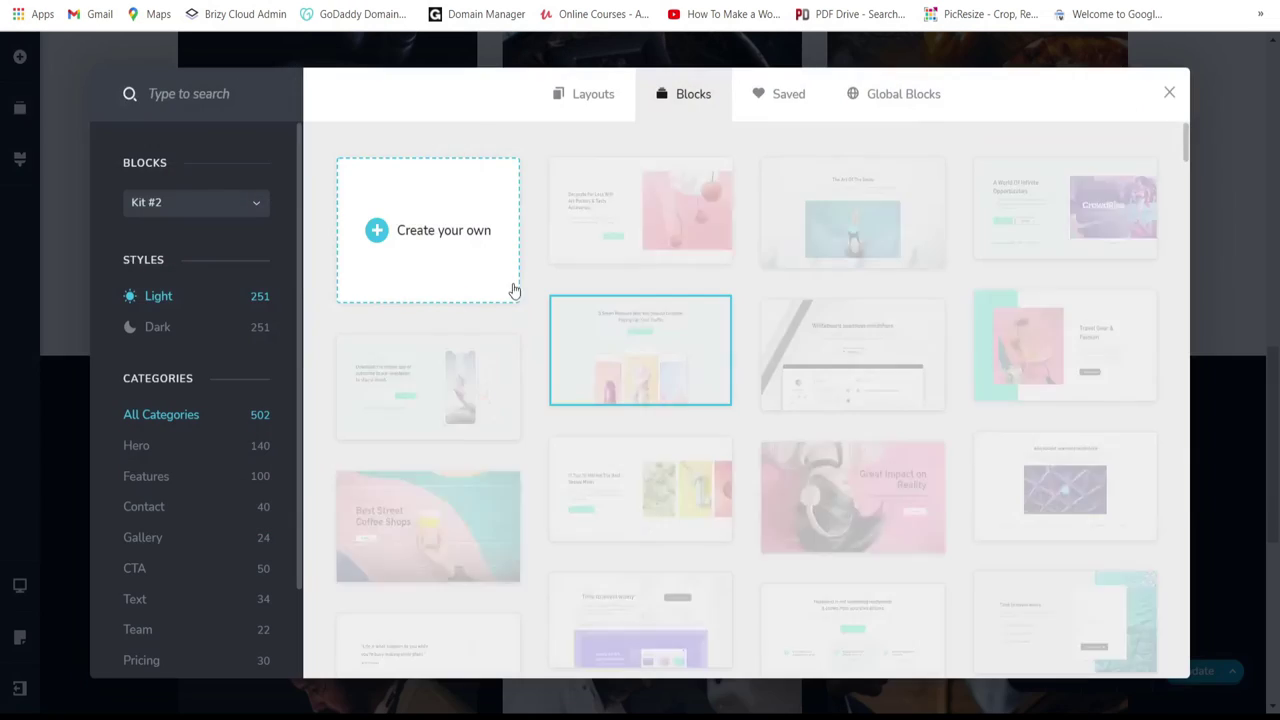
{"action": "left_click", "coordinate": [423, 232]}
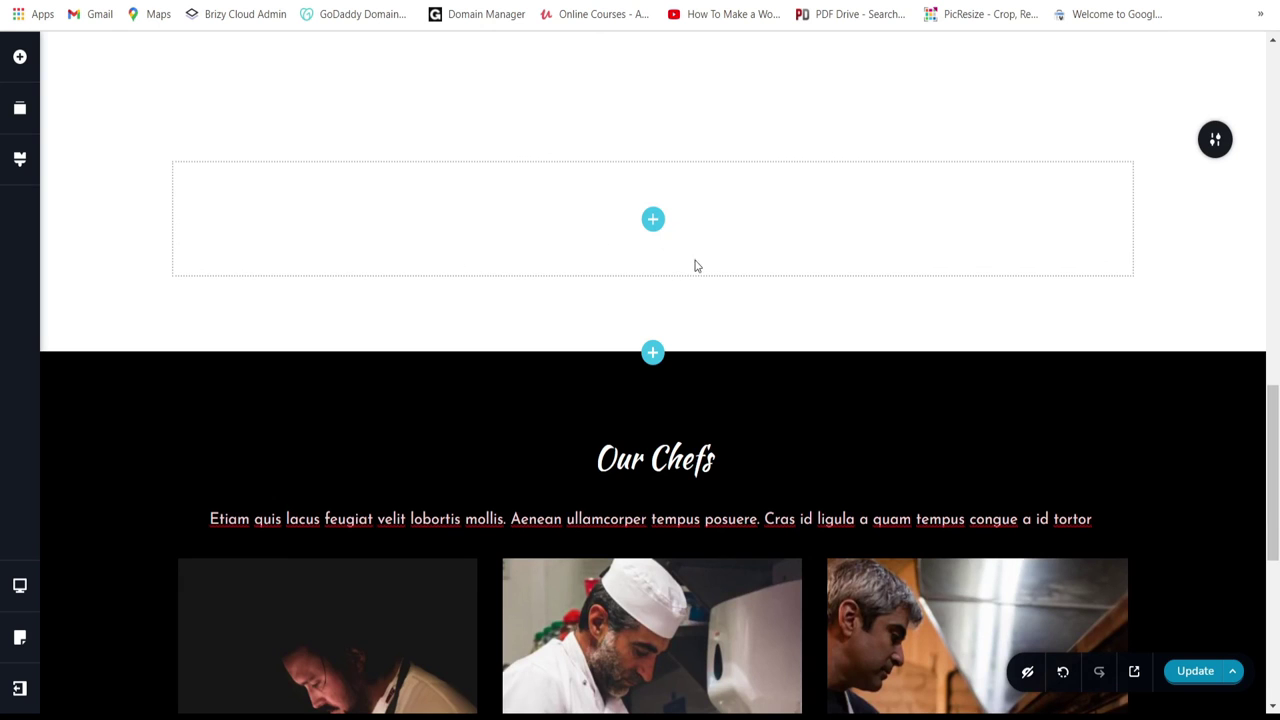
Step: Set the new blank block's background to the media library photo of hands placing dough balls on a tray
{"action": "left_click", "coordinate": [1215, 139]}
{"action": "left_click", "coordinate": [1036, 140]}
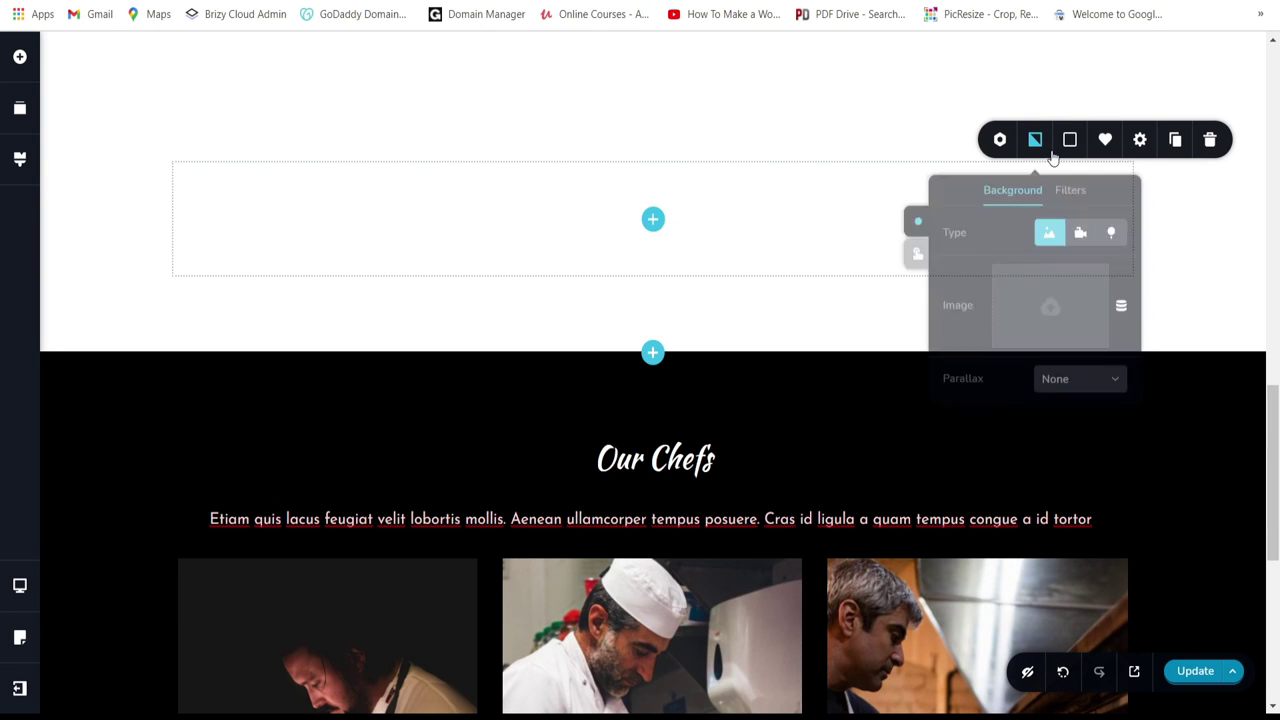
{"action": "left_click", "coordinate": [1043, 298]}
{"action": "left_click", "coordinate": [233, 121]}
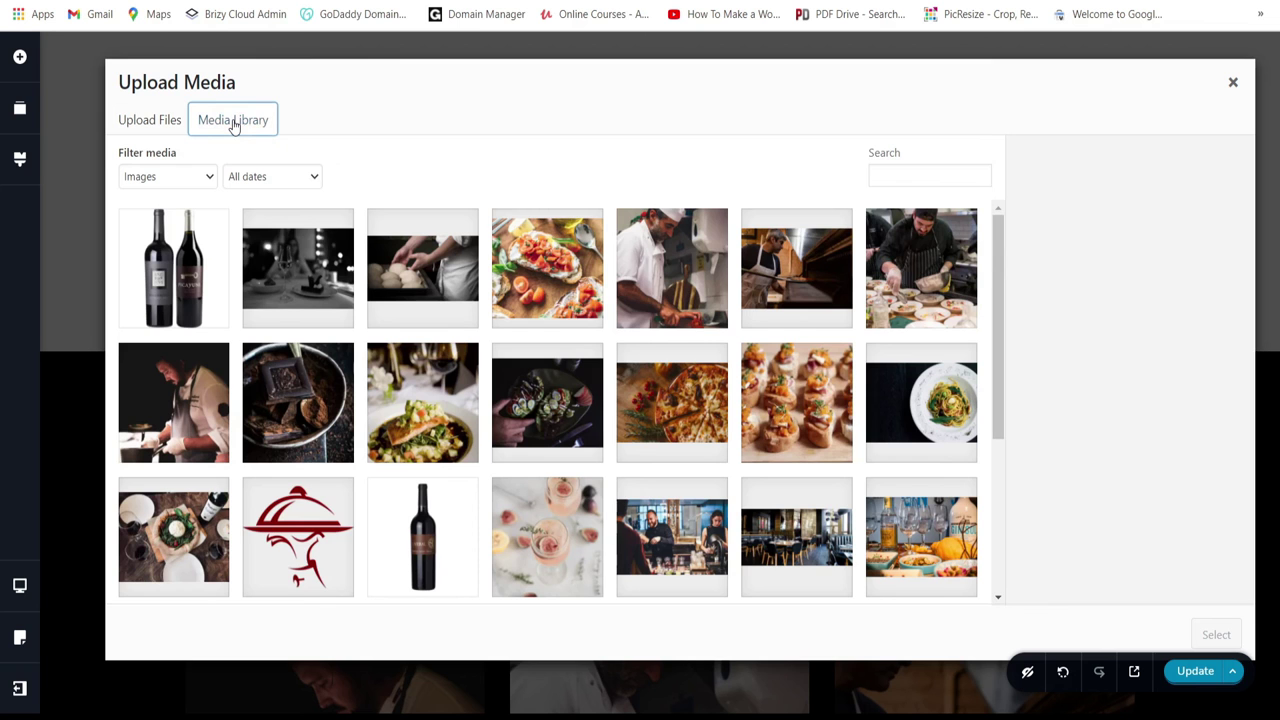
{"action": "left_click", "coordinate": [298, 305]}
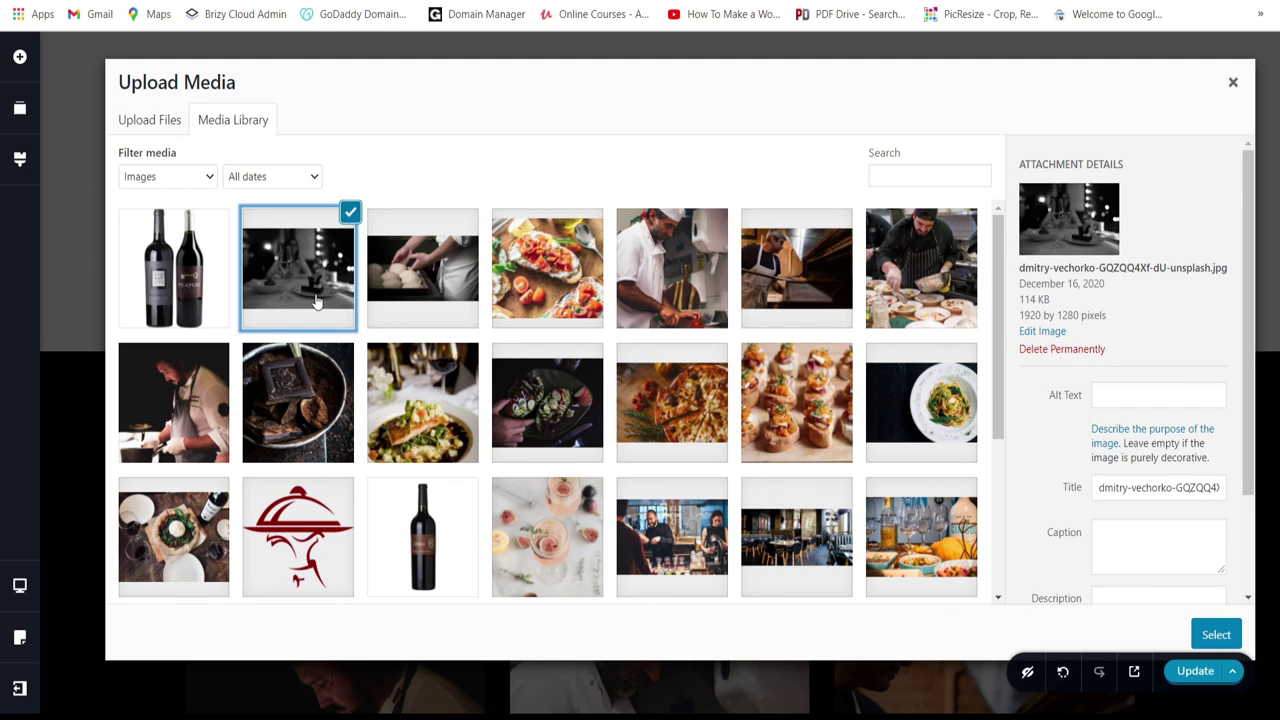
{"action": "left_click", "coordinate": [418, 288]}
{"action": "left_click", "coordinate": [1232, 638]}
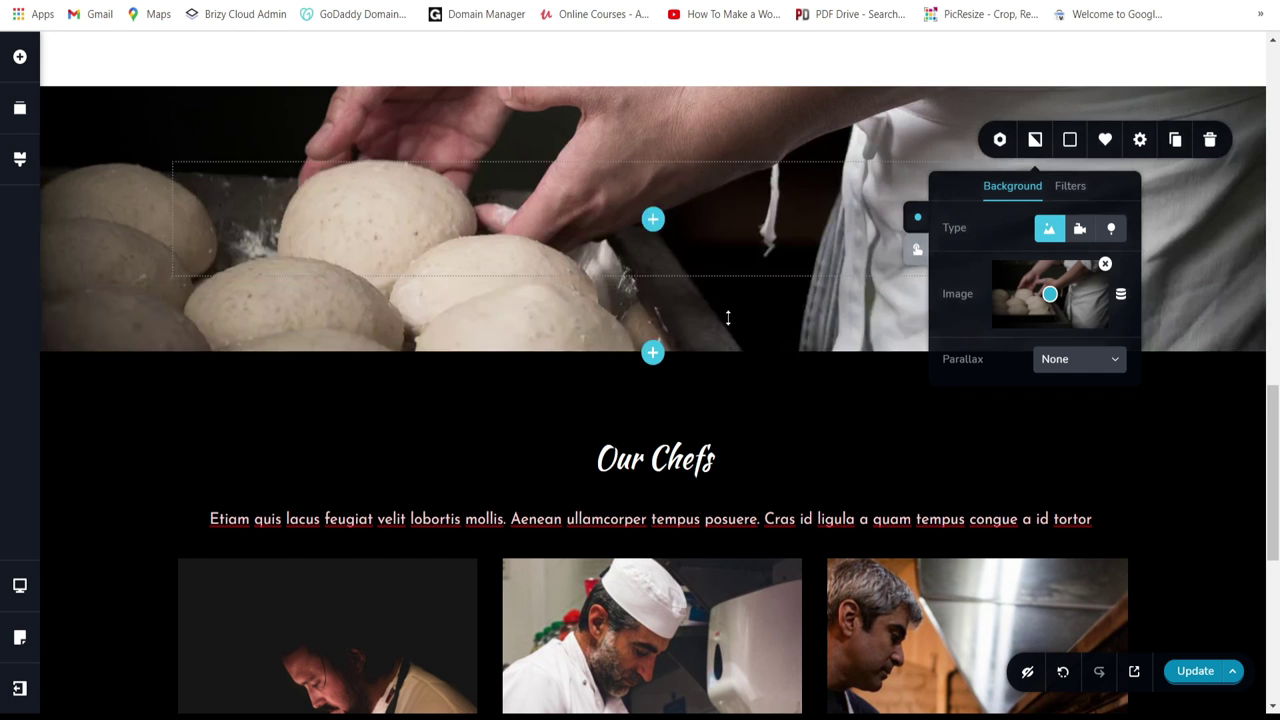
Step: Enlarge the dough photo block by increasing its bottom padding to about 241 px and extending its top padding
{"action": "left_click_drag", "start_coordinate": [727, 317], "coordinate": [745, 500]}
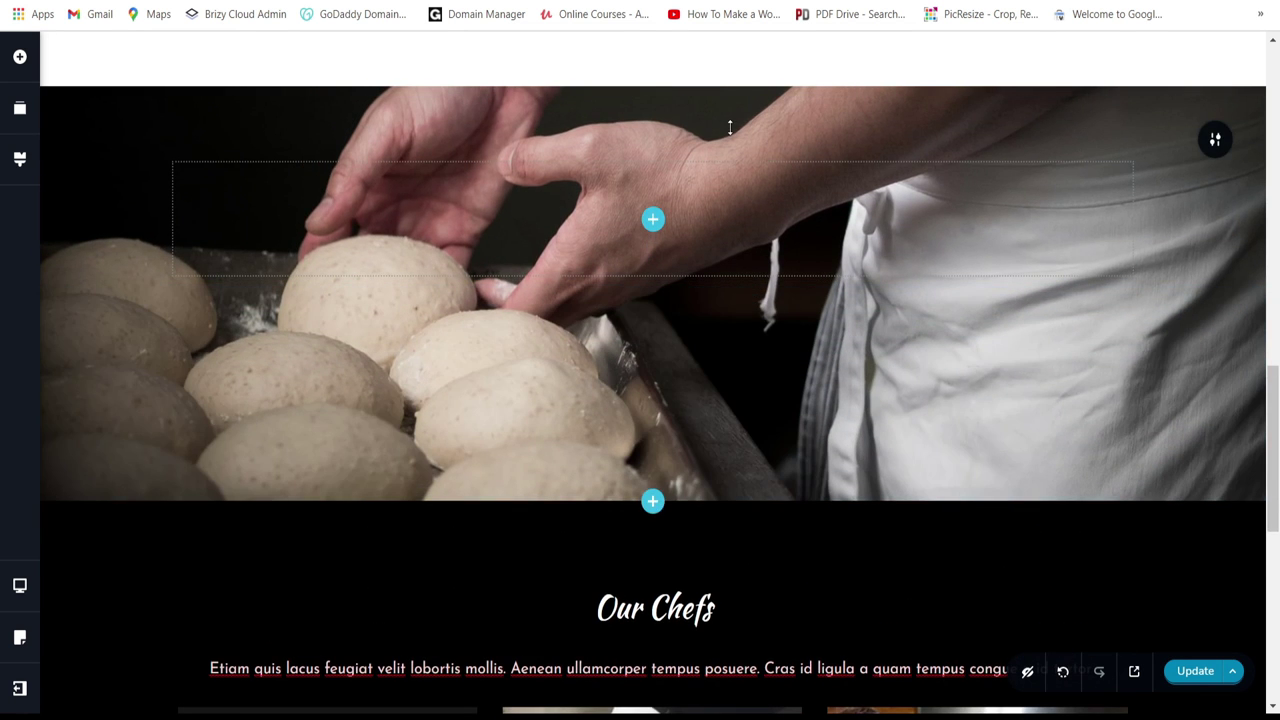
{"action": "left_click_drag", "start_coordinate": [730, 127], "coordinate": [751, 346]}
{"action": "scroll", "coordinate": [893, 371], "scroll_direction": "down", "scroll_amount": 5}
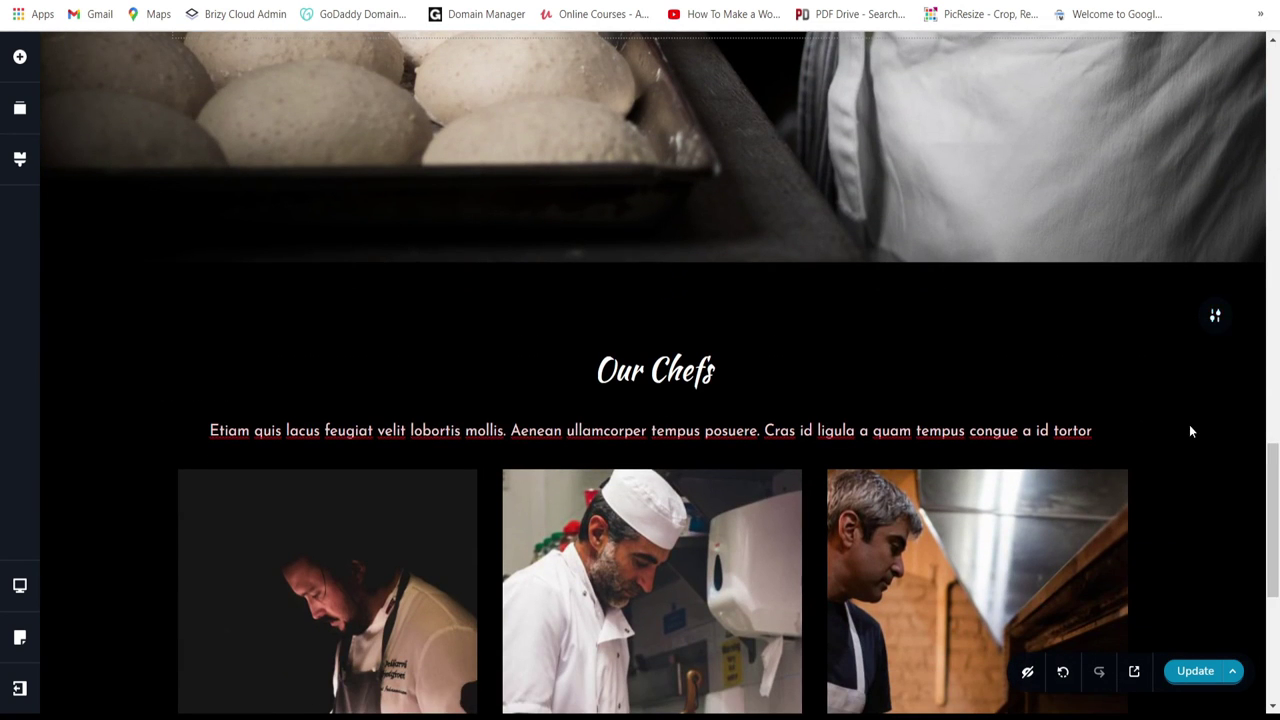
{"action": "scroll", "coordinate": [1189, 424], "scroll_direction": "up", "scroll_amount": 1}
{"action": "scroll", "coordinate": [965, 461], "scroll_direction": "down", "scroll_amount": 3}
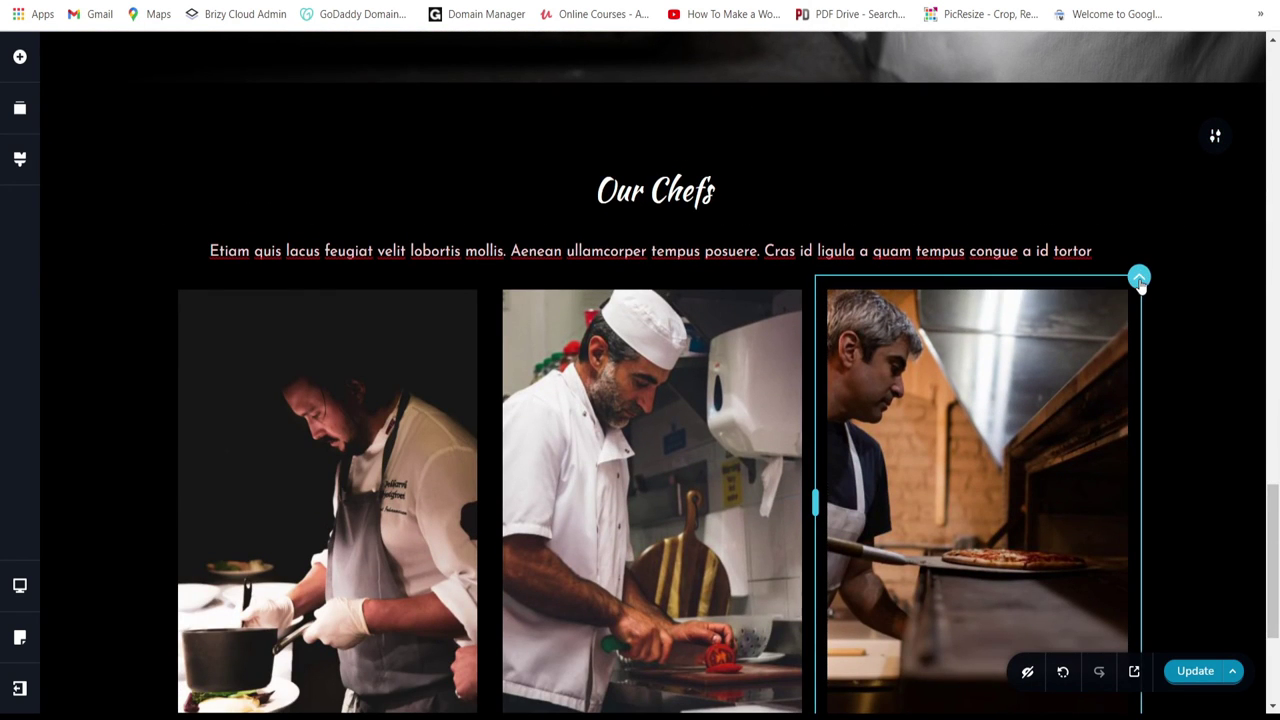
Step: Move the "Our Chefs" heading and the "Etiam quis lacus" paragraph into the dough photo block, with the paragraph below the heading
{"action": "left_click", "coordinate": [795, 245]}
{"action": "scroll", "coordinate": [780, 236], "scroll_direction": "down", "scroll_amount": 2}
{"action": "scroll", "coordinate": [749, 239], "scroll_direction": "up", "scroll_amount": 3}
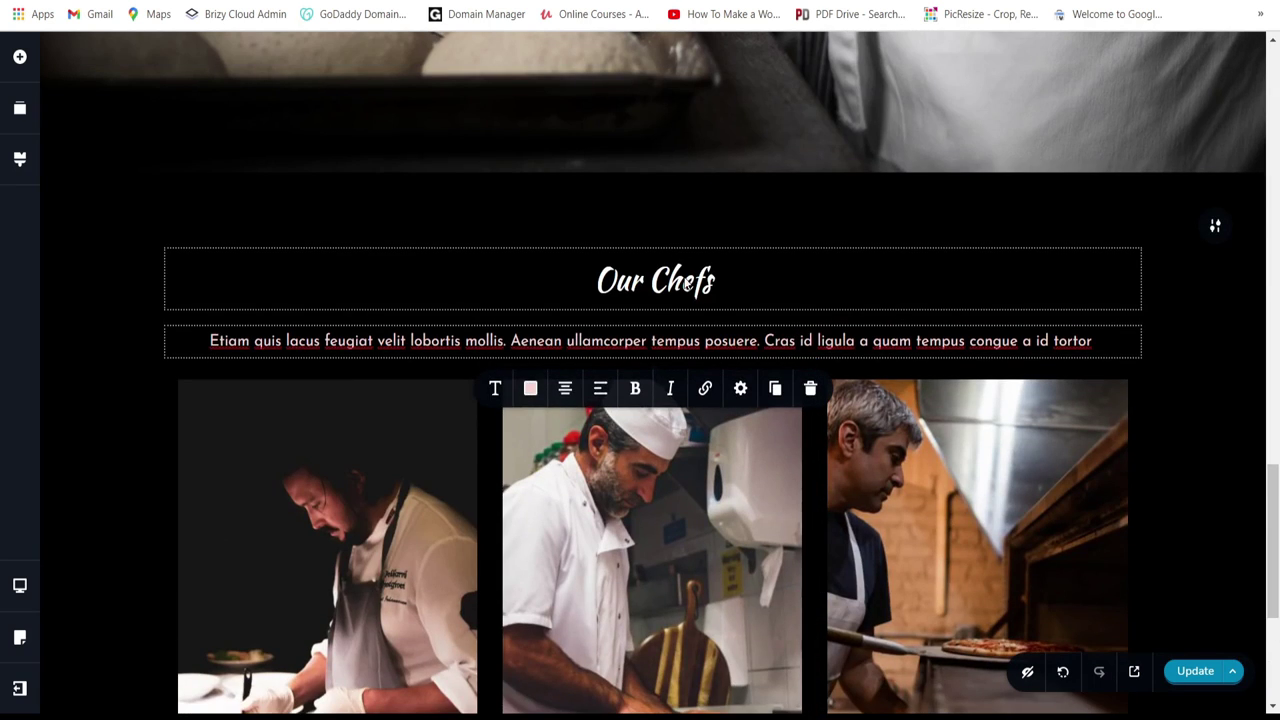
{"action": "scroll", "coordinate": [823, 280], "scroll_direction": "up", "scroll_amount": 3}
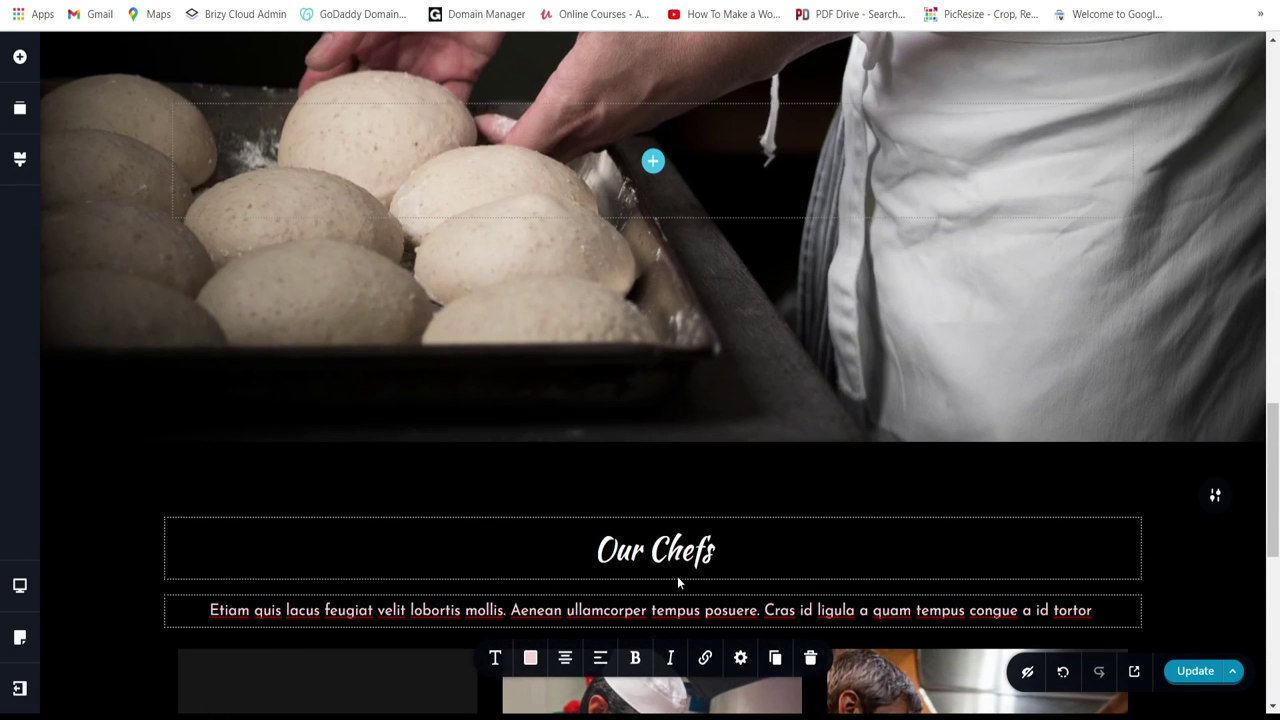
{"action": "left_click_drag", "start_coordinate": [758, 540], "coordinate": [714, 175]}
{"action": "left_click_drag", "start_coordinate": [732, 487], "coordinate": [717, 166]}
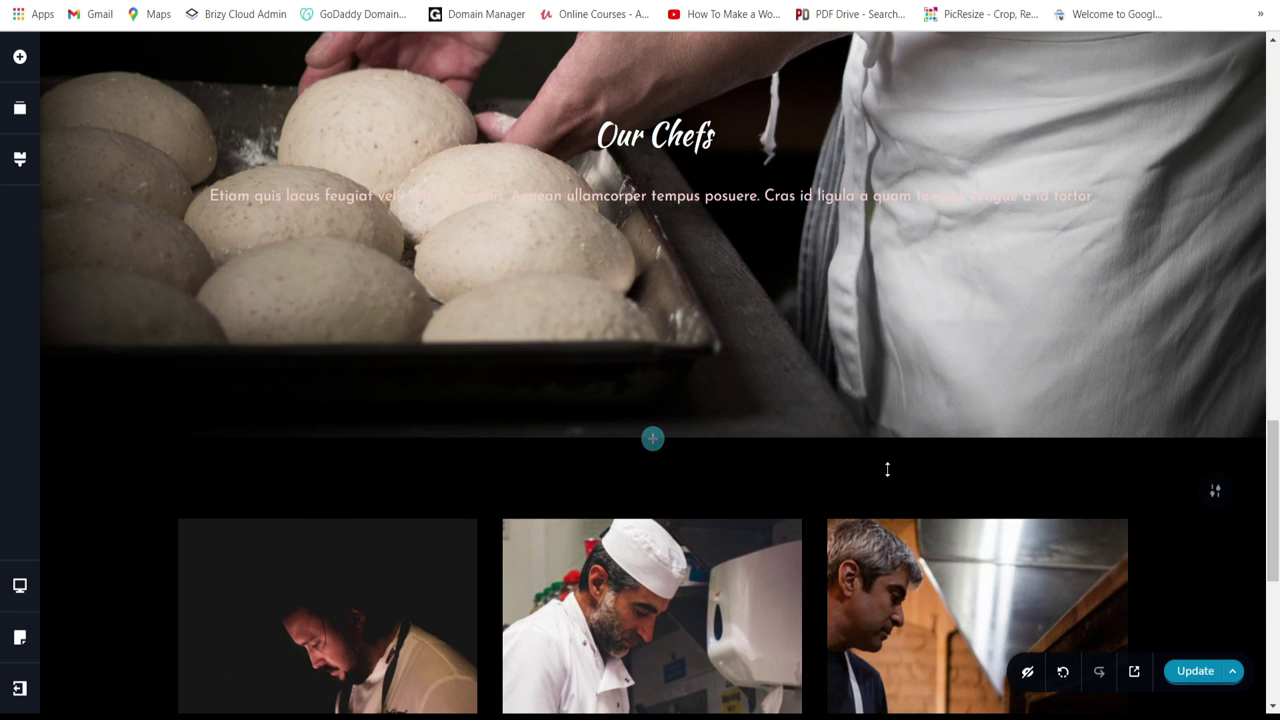
Step: Set the first chef column's top margin to -100 px so it overlaps the dough photo block
{"action": "scroll", "coordinate": [887, 469], "scroll_direction": "down", "scroll_amount": 2}
{"action": "left_click", "coordinate": [461, 344]}
{"action": "left_click", "coordinate": [524, 372]}
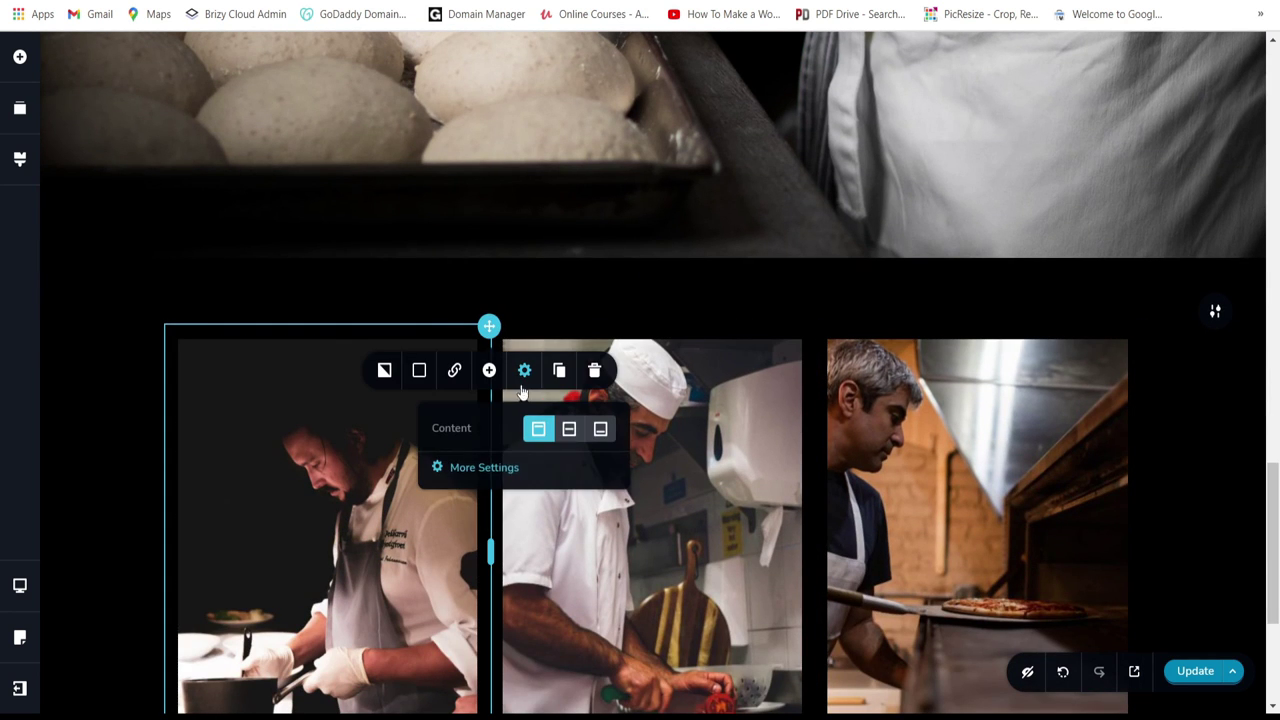
{"action": "left_click", "coordinate": [491, 468]}
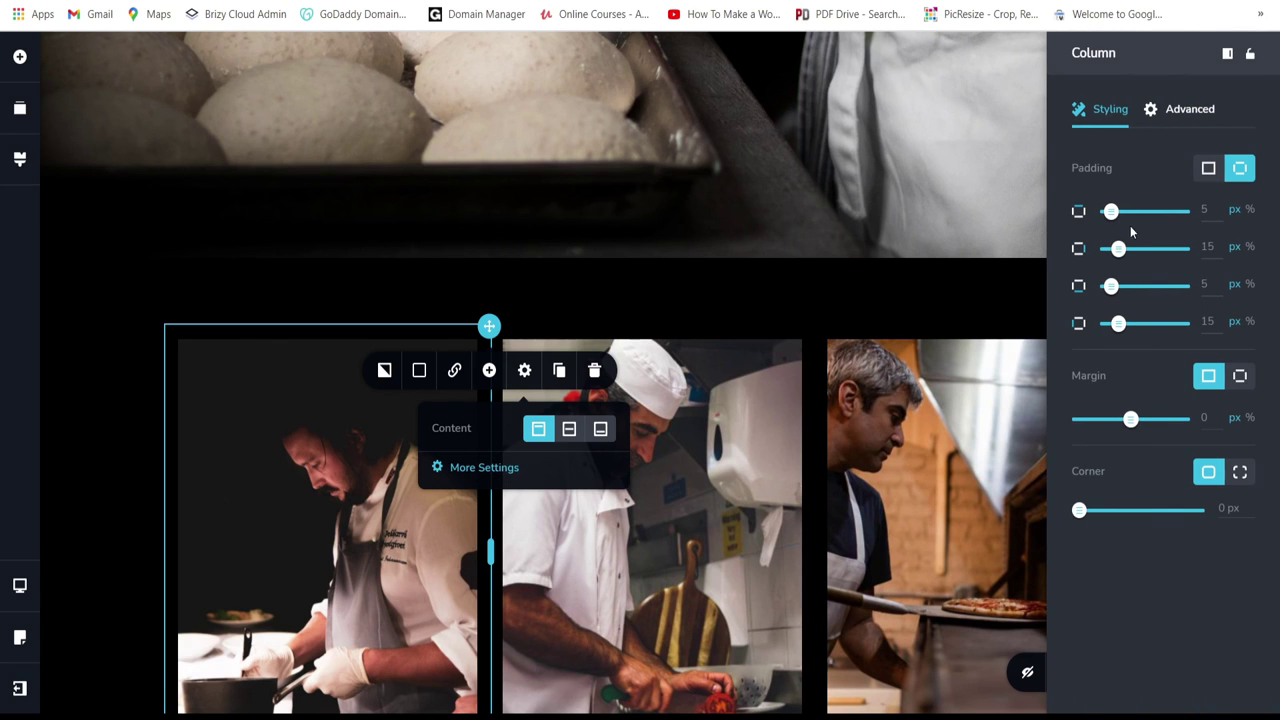
{"action": "left_click", "coordinate": [1240, 376]}
{"action": "left_click_drag", "start_coordinate": [1152, 422], "coordinate": [1069, 427]}
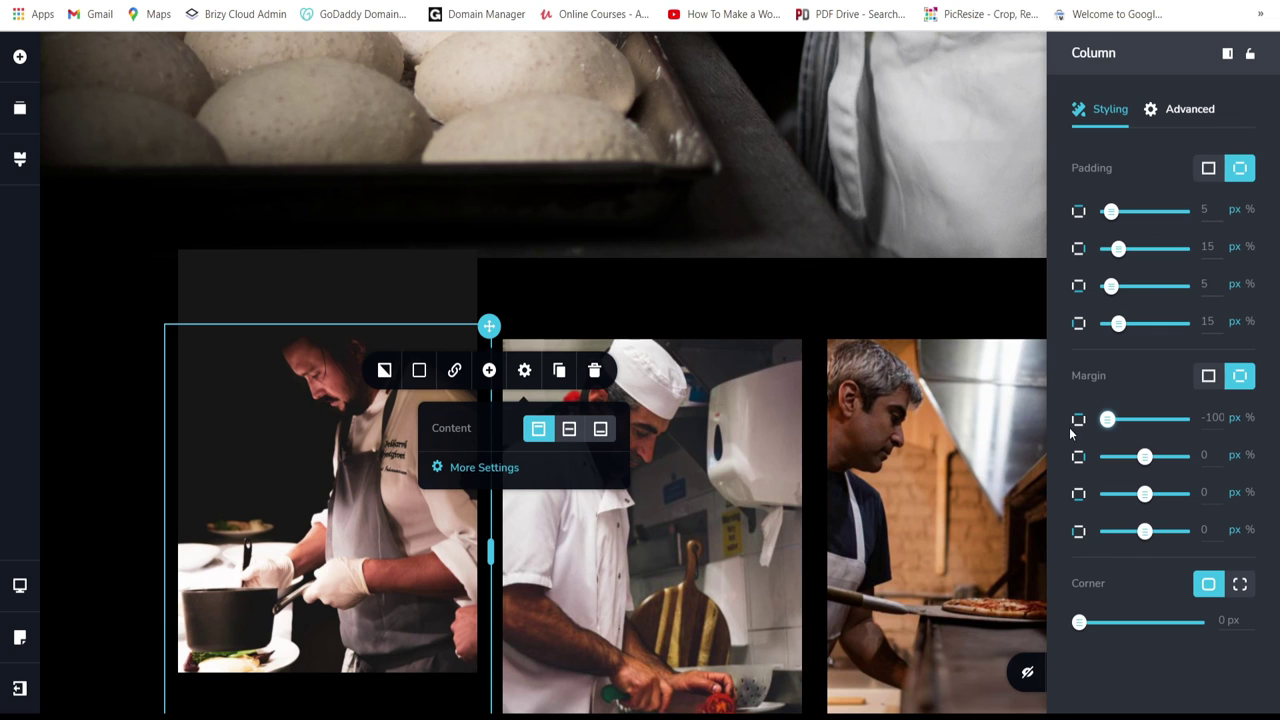
Step: Set the third chef column's top margin to -100 px to match the first column
{"action": "left_click", "coordinate": [860, 385]}
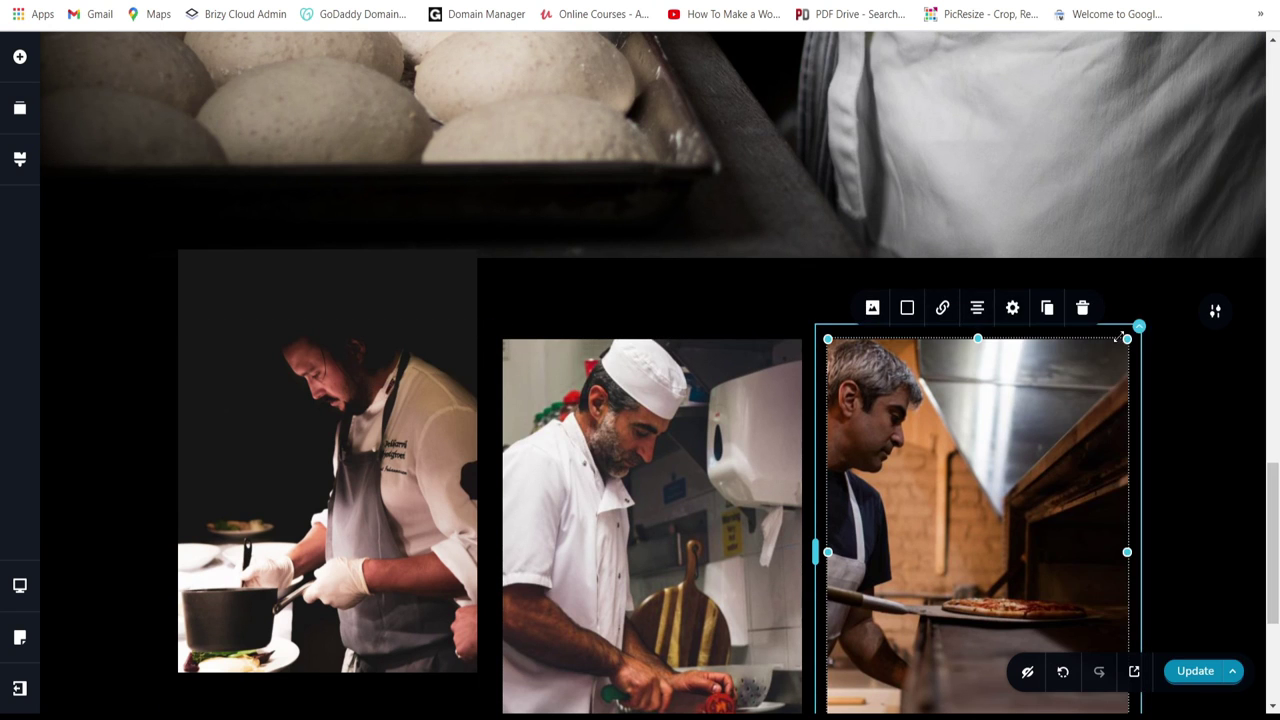
{"action": "left_click", "coordinate": [1138, 327]}
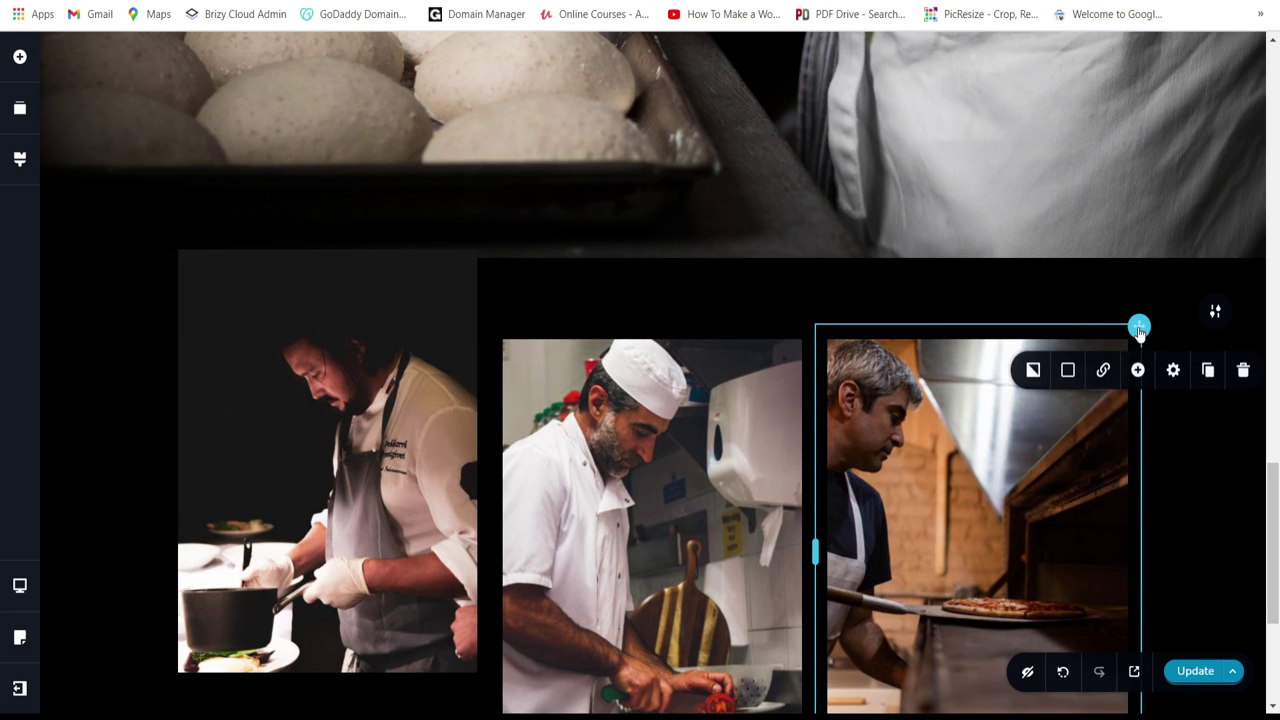
{"action": "left_click", "coordinate": [1174, 372]}
{"action": "left_click", "coordinate": [1118, 468]}
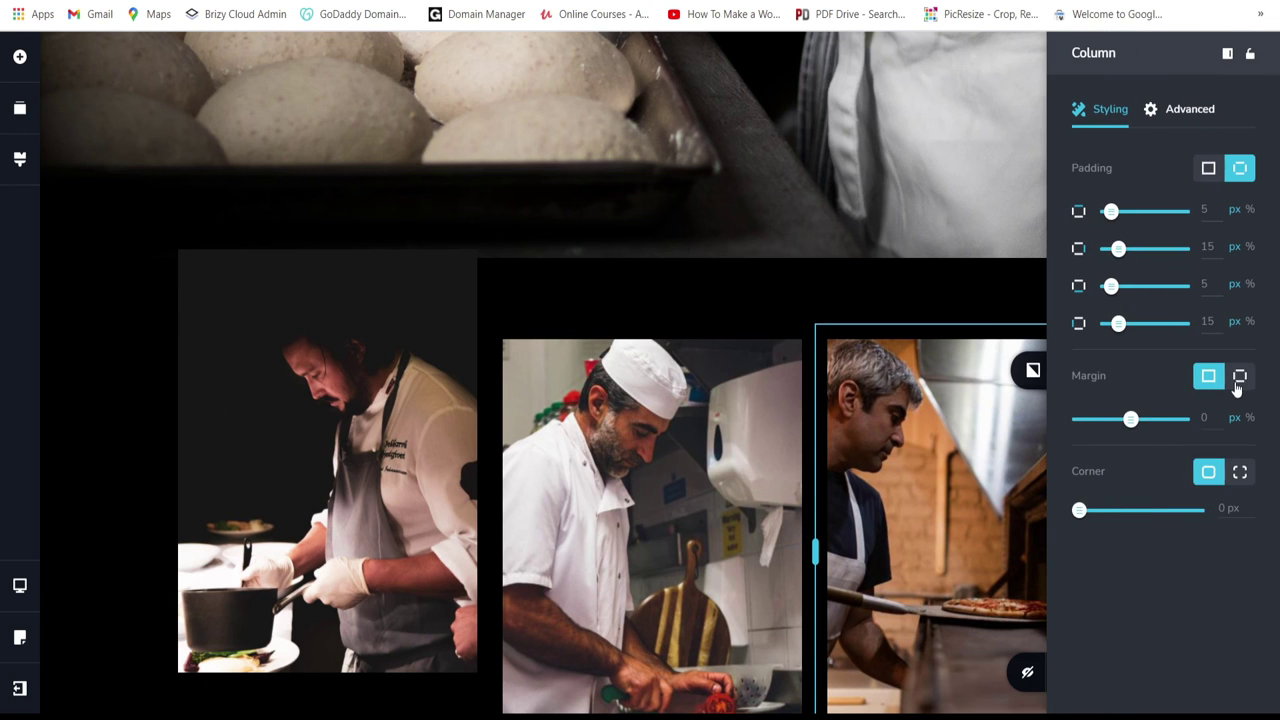
{"action": "left_click", "coordinate": [1239, 377]}
{"action": "left_click_drag", "start_coordinate": [1145, 418], "coordinate": [1079, 420]}
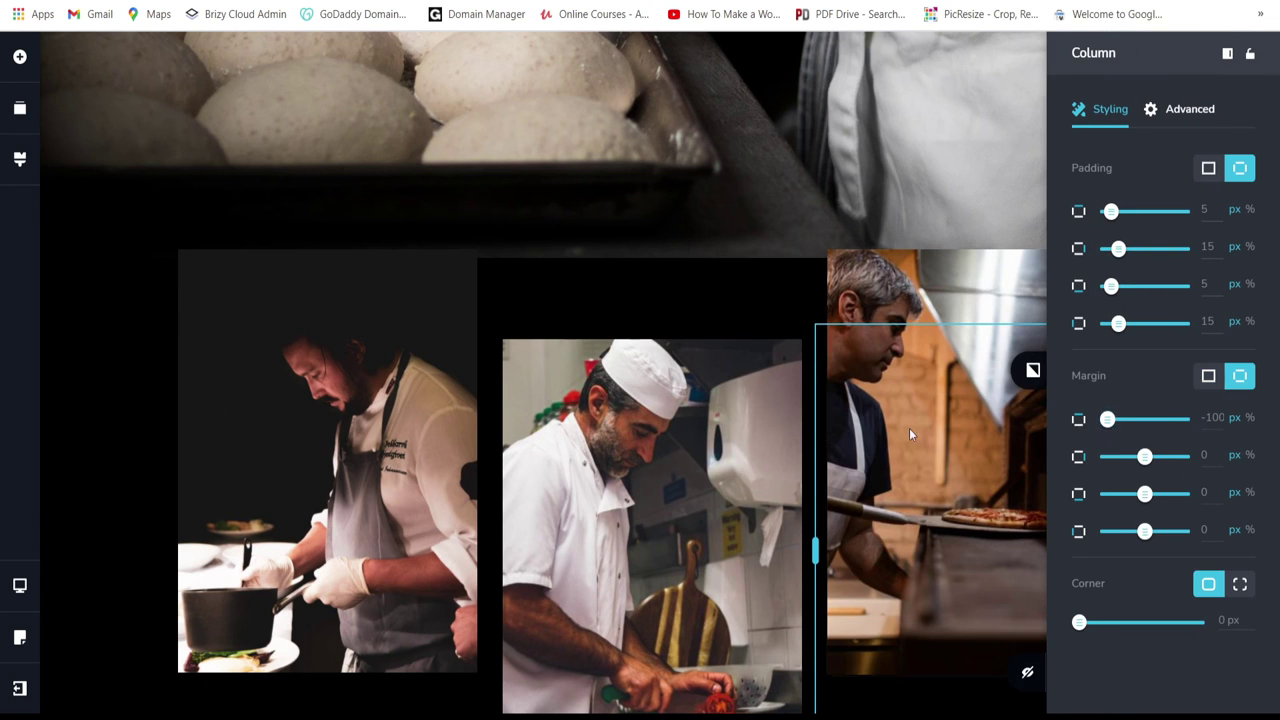
{"action": "left_click", "coordinate": [864, 424]}
Step: Try a top margin of -18 px on the block holding the chef images, and undo it
{"action": "scroll", "coordinate": [1150, 260], "scroll_direction": "down", "scroll_amount": 2}
{"action": "scroll", "coordinate": [1150, 260], "scroll_direction": "up", "scroll_amount": 1}
{"action": "left_click", "coordinate": [1206, 250]}
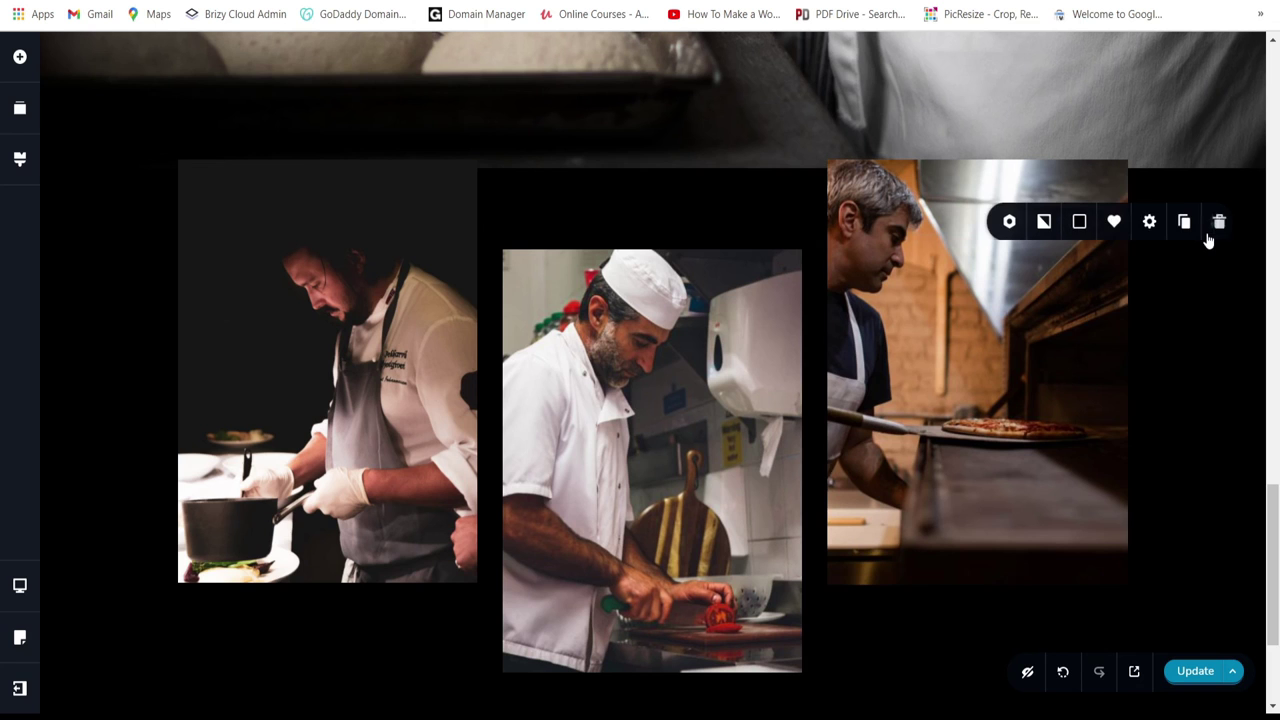
{"action": "left_click", "coordinate": [1140, 222]}
{"action": "left_click", "coordinate": [1095, 384]}
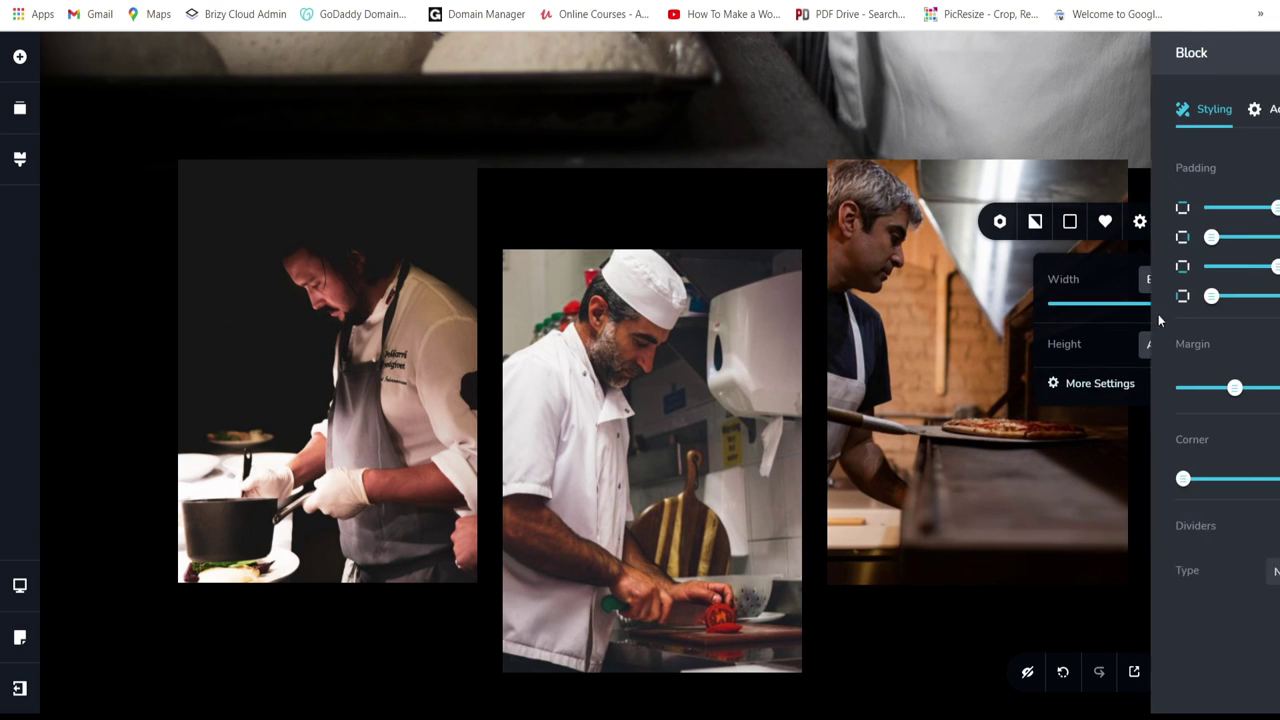
{"action": "left_click", "coordinate": [1239, 345]}
{"action": "mouse_move", "coordinate": [1147, 390]}
{"action": "left_mouse_down"}
{"action": "mouse_move", "coordinate": [1117, 389]}
{"action": "mouse_move", "coordinate": [1139, 389]}
{"action": "left_mouse_up"}
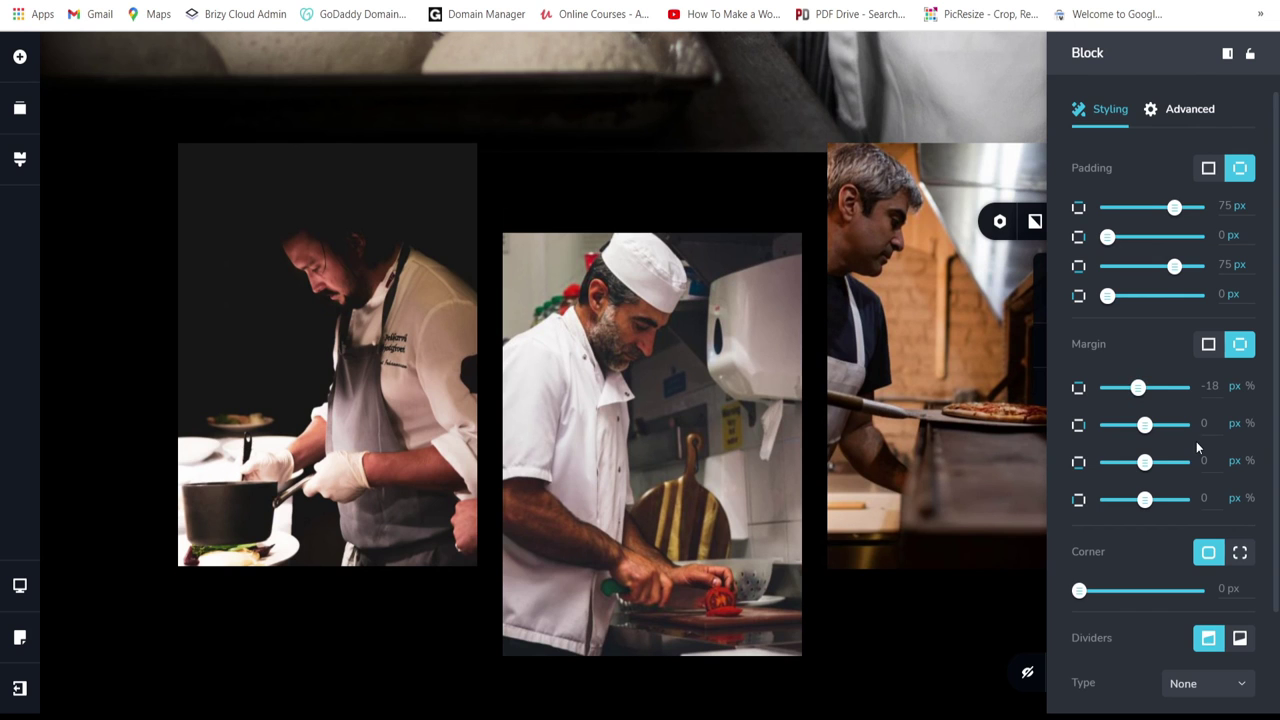
{"action": "left_click", "coordinate": [986, 677]}
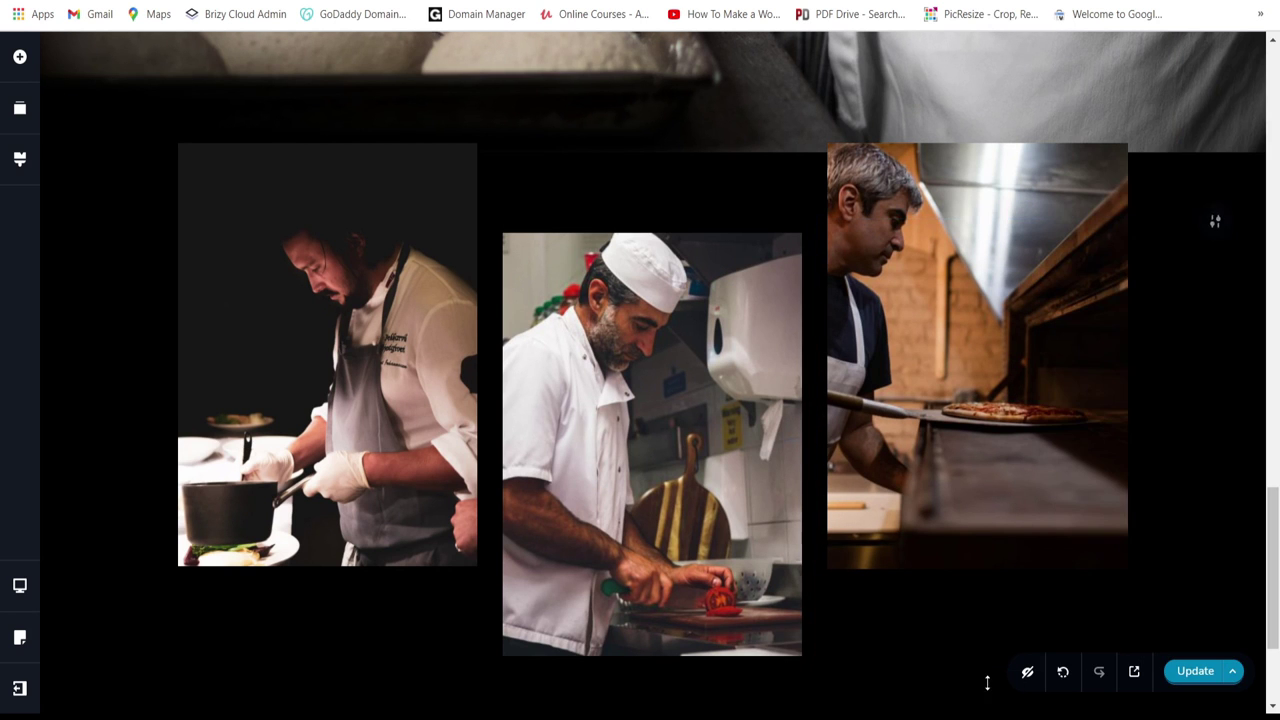
{"action": "left_click", "coordinate": [1063, 671]}
Step: Set the top margin of the third chef image, the one at the pizza oven, to -100 px
{"action": "scroll", "coordinate": [900, 509], "scroll_direction": "up", "scroll_amount": 1}
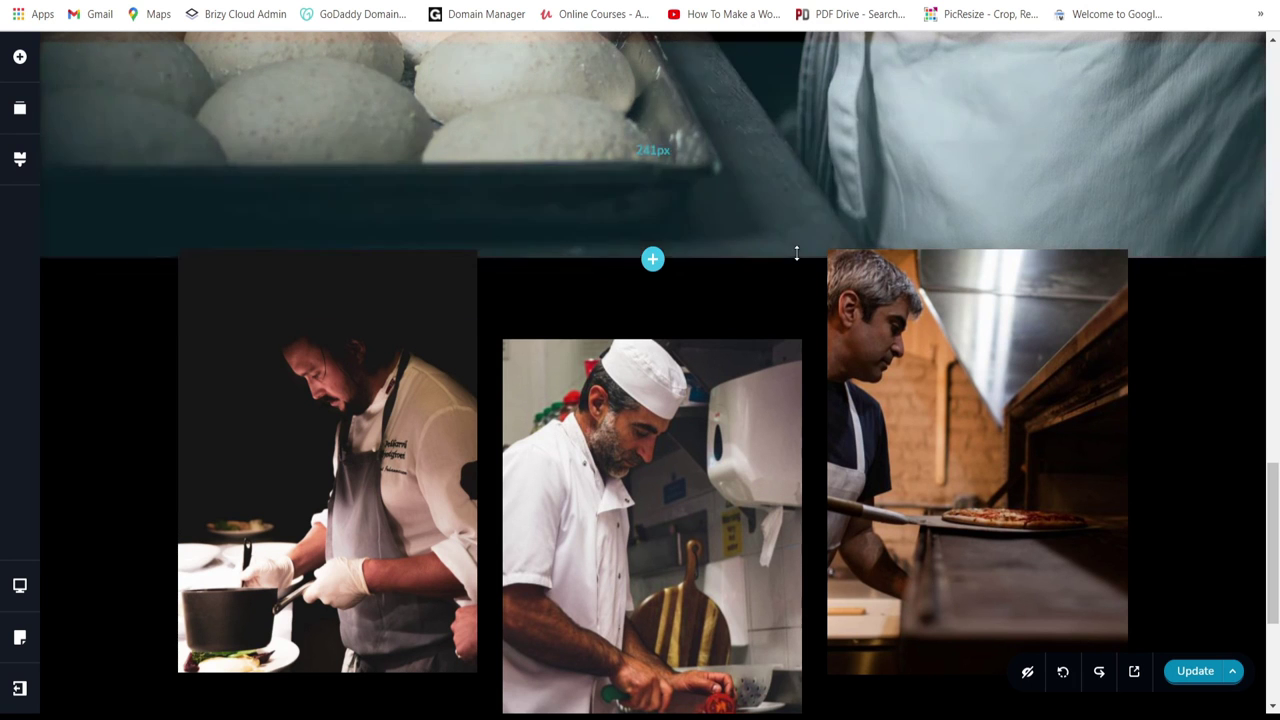
{"action": "scroll", "coordinate": [1097, 264], "scroll_direction": "up", "scroll_amount": 1}
{"action": "scroll", "coordinate": [1190, 364], "scroll_direction": "up", "scroll_amount": 4}
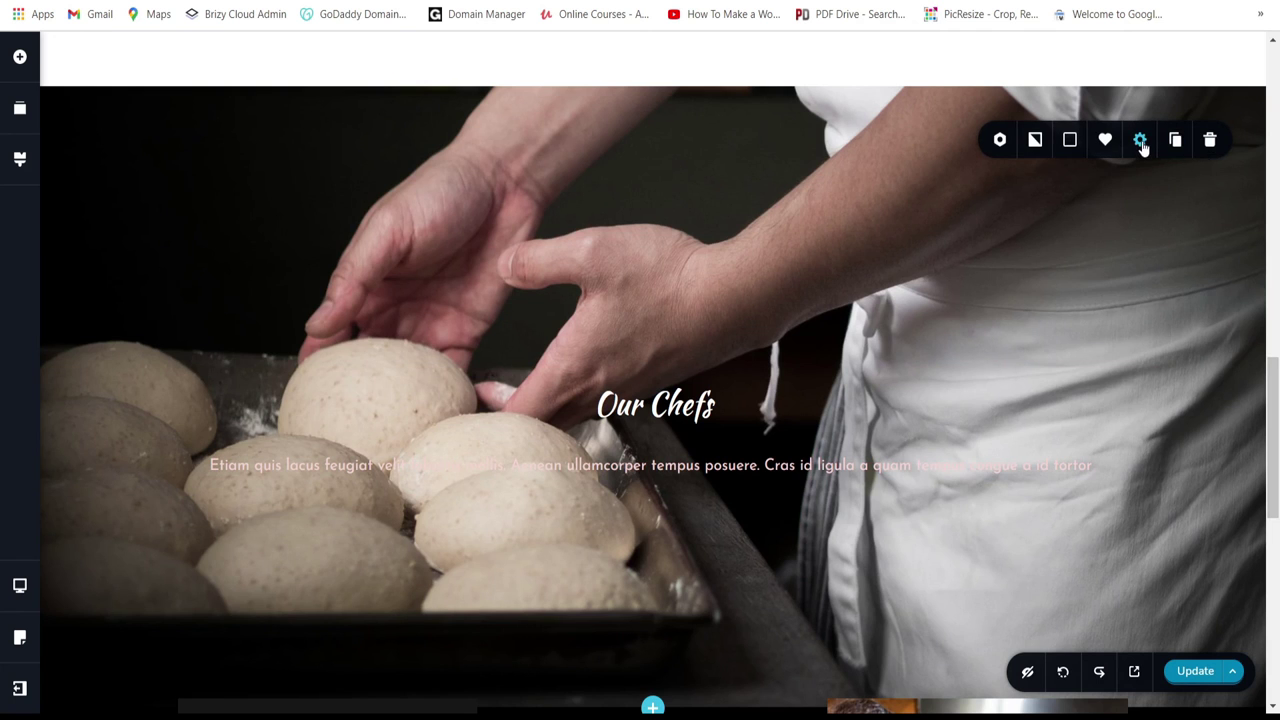
{"action": "scroll", "coordinate": [1143, 143], "scroll_direction": "down", "scroll_amount": 4}
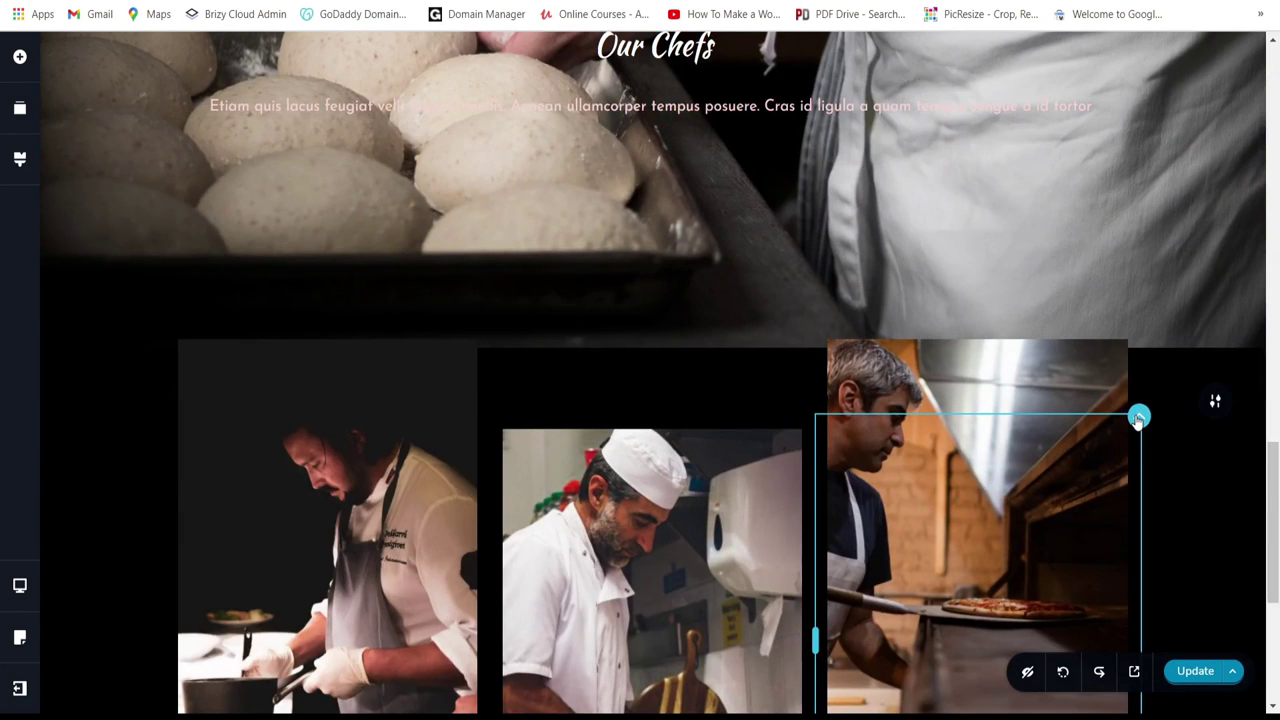
{"action": "left_click", "coordinate": [1033, 448]}
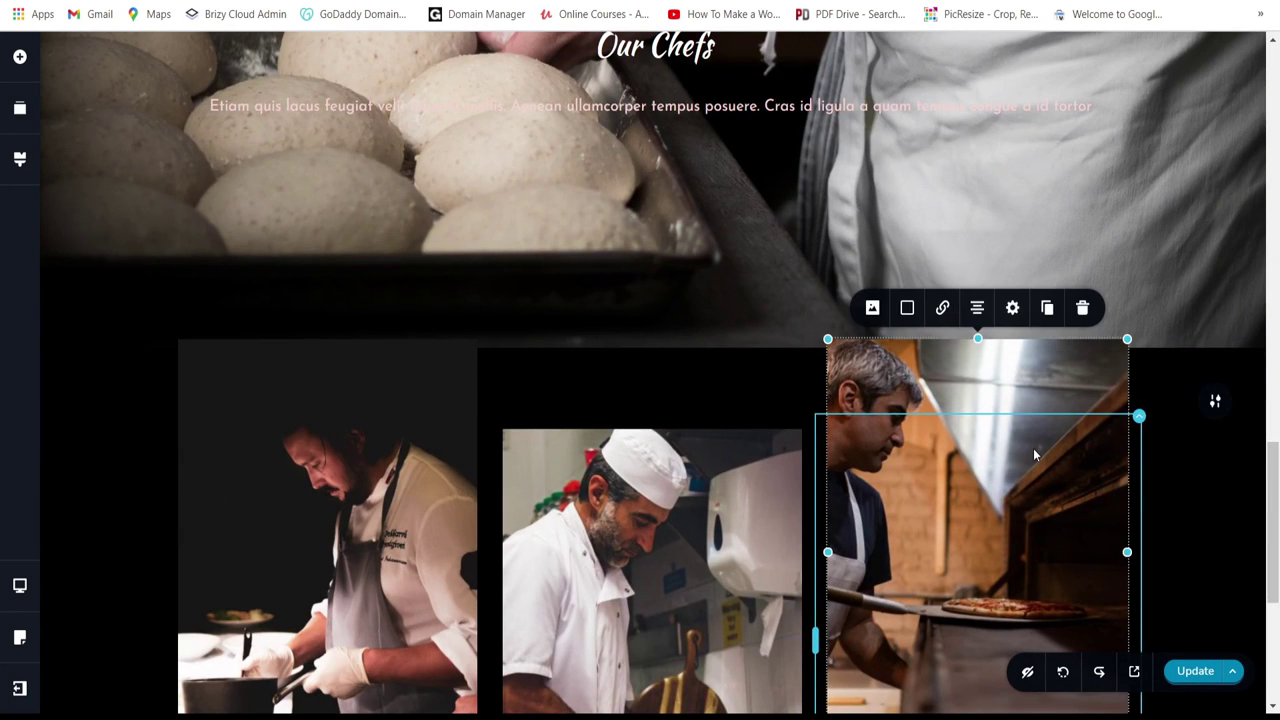
{"action": "left_click", "coordinate": [1024, 300]}
{"action": "left_click", "coordinate": [970, 254]}
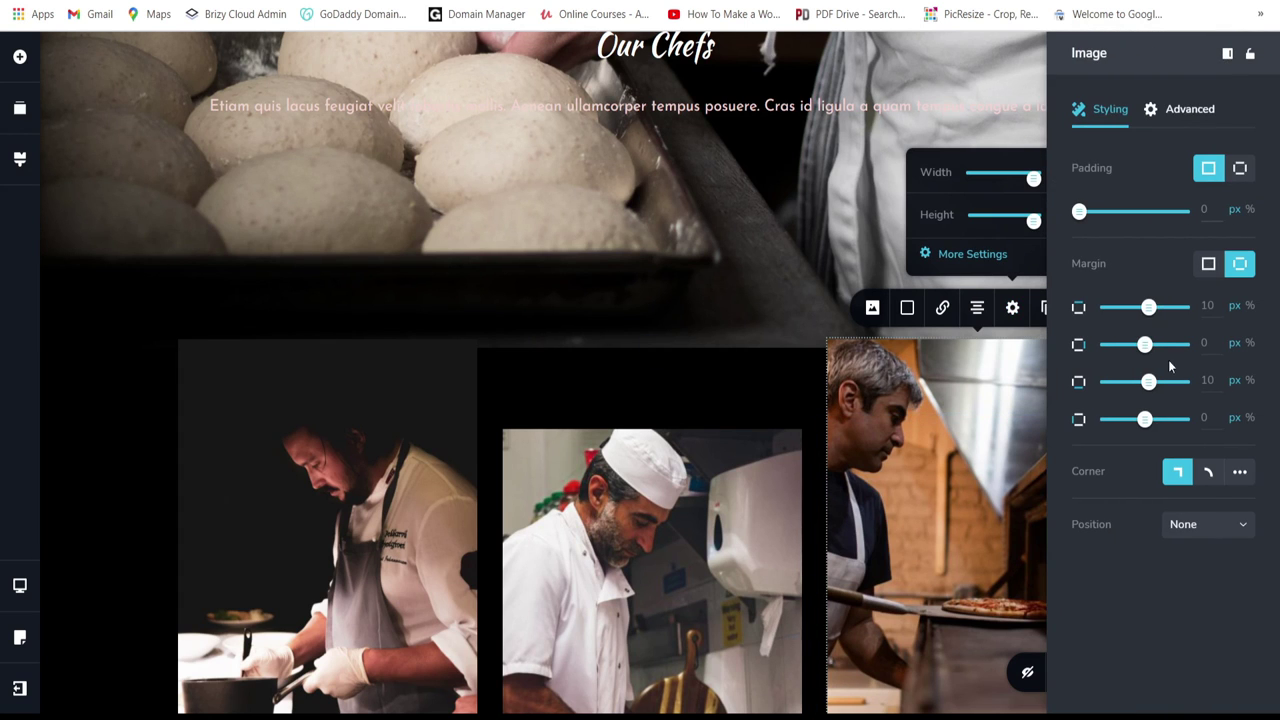
{"action": "left_click_drag", "start_coordinate": [1150, 308], "coordinate": [1090, 306]}
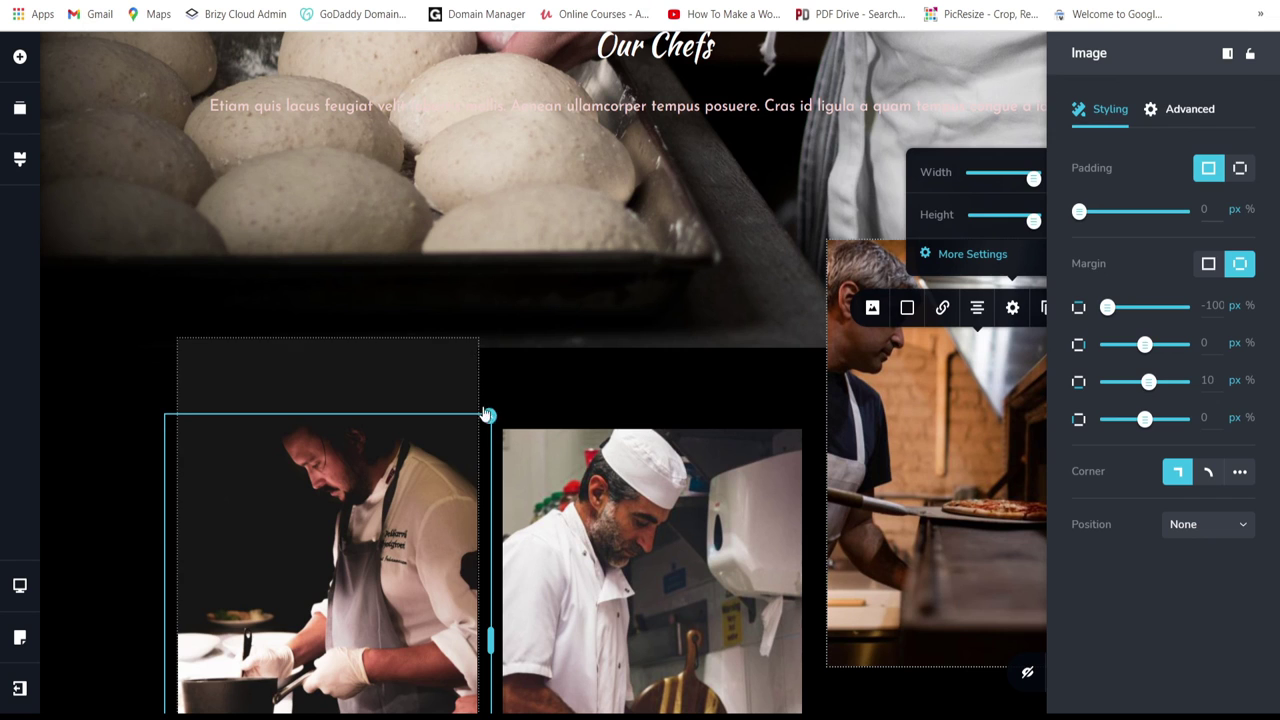
Step: Set the top margin of the first chef image to -100 px, level with the third image
{"action": "left_click", "coordinate": [437, 352]}
{"action": "left_click", "coordinate": [362, 307]}
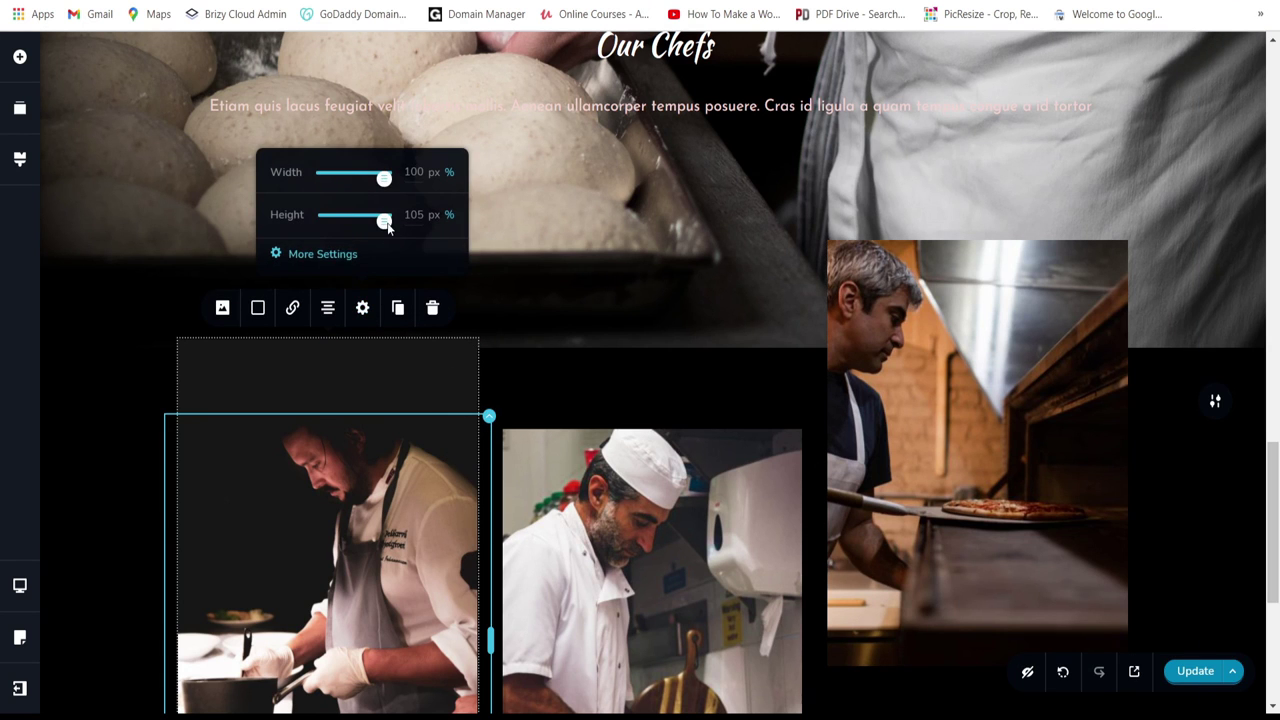
{"action": "left_click", "coordinate": [310, 254]}
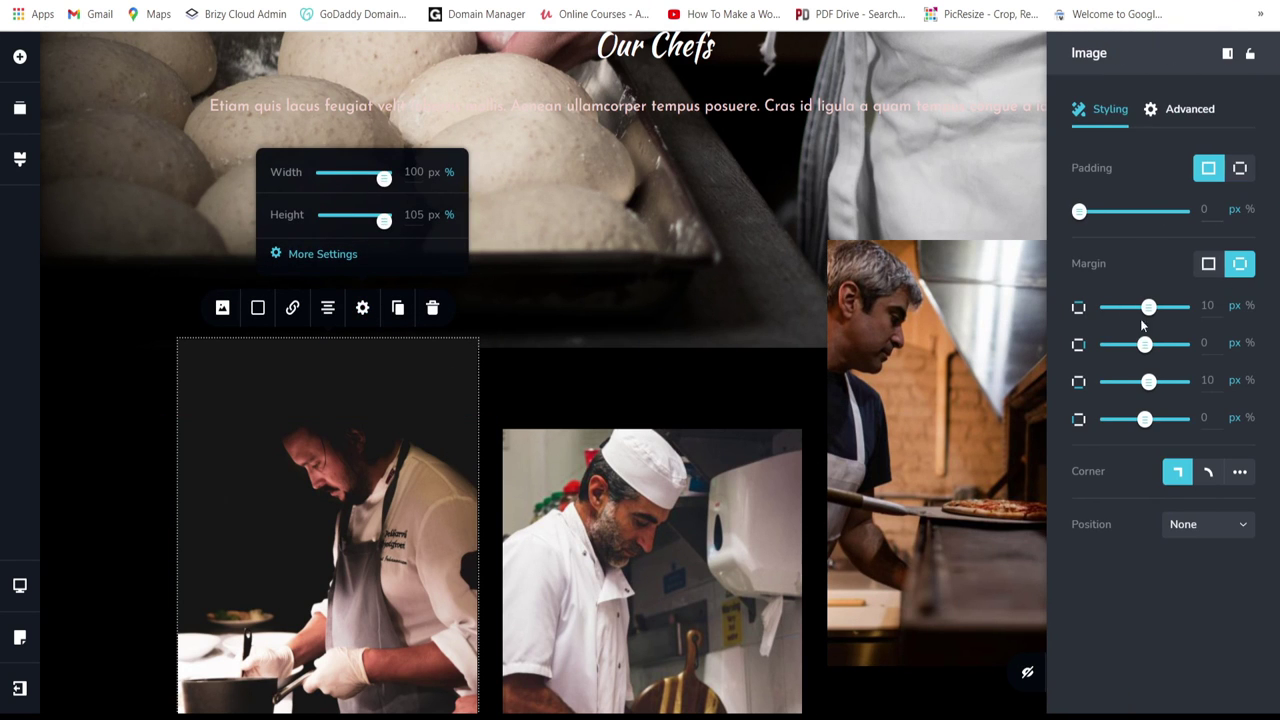
{"action": "left_click_drag", "start_coordinate": [1149, 306], "coordinate": [1088, 310]}
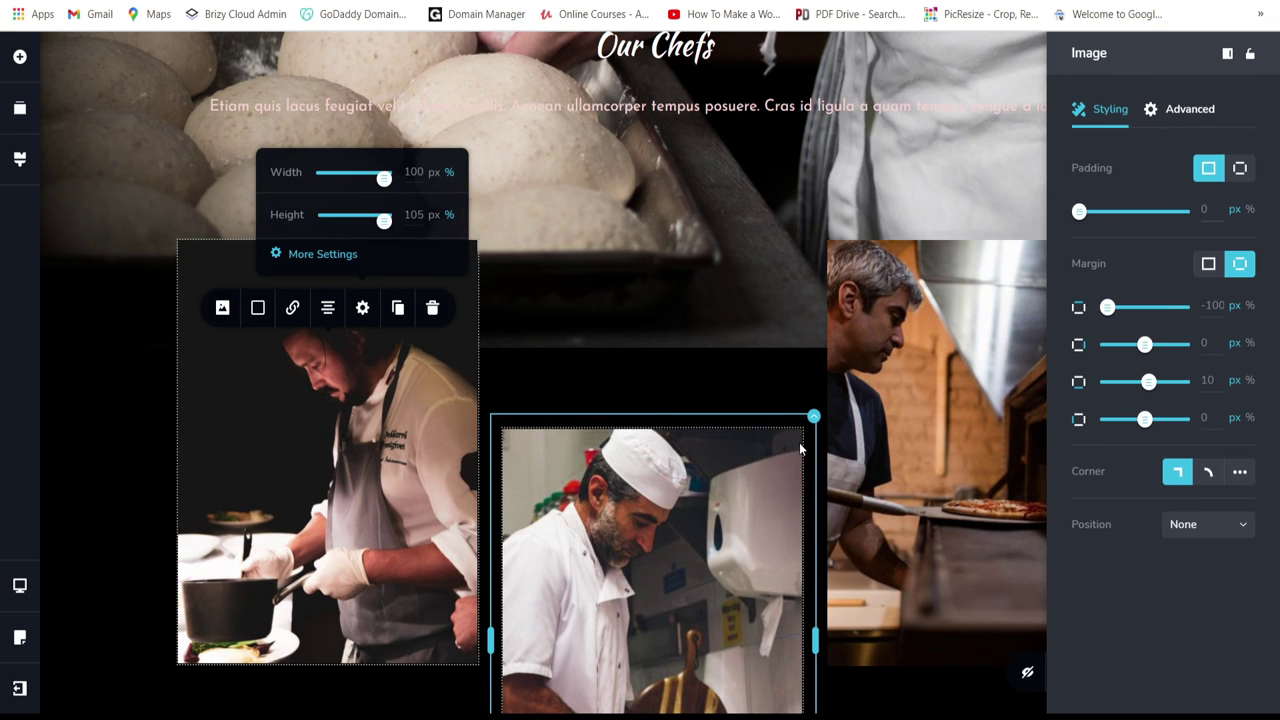
Step: Set the top margin of the middle chef image to -100 px, matching the other two chef images
{"action": "left_click", "coordinate": [759, 472]}
{"action": "left_click", "coordinate": [688, 398]}
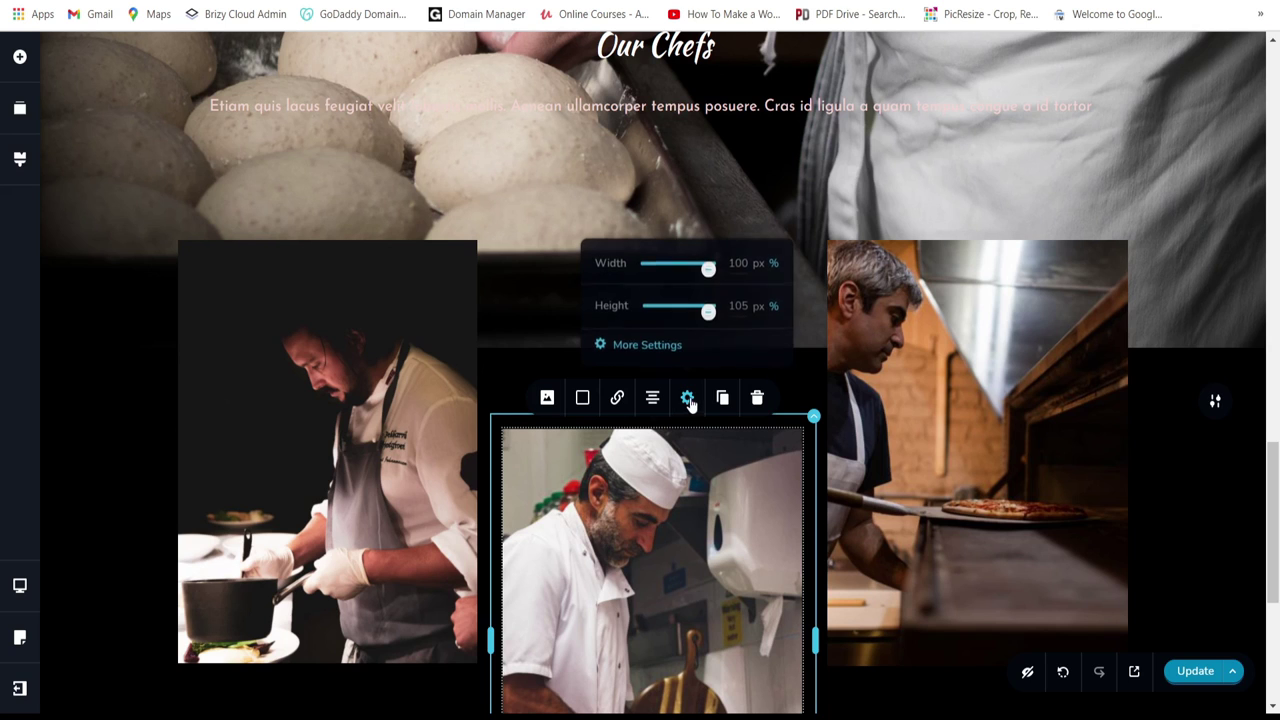
{"action": "left_click", "coordinate": [645, 344]}
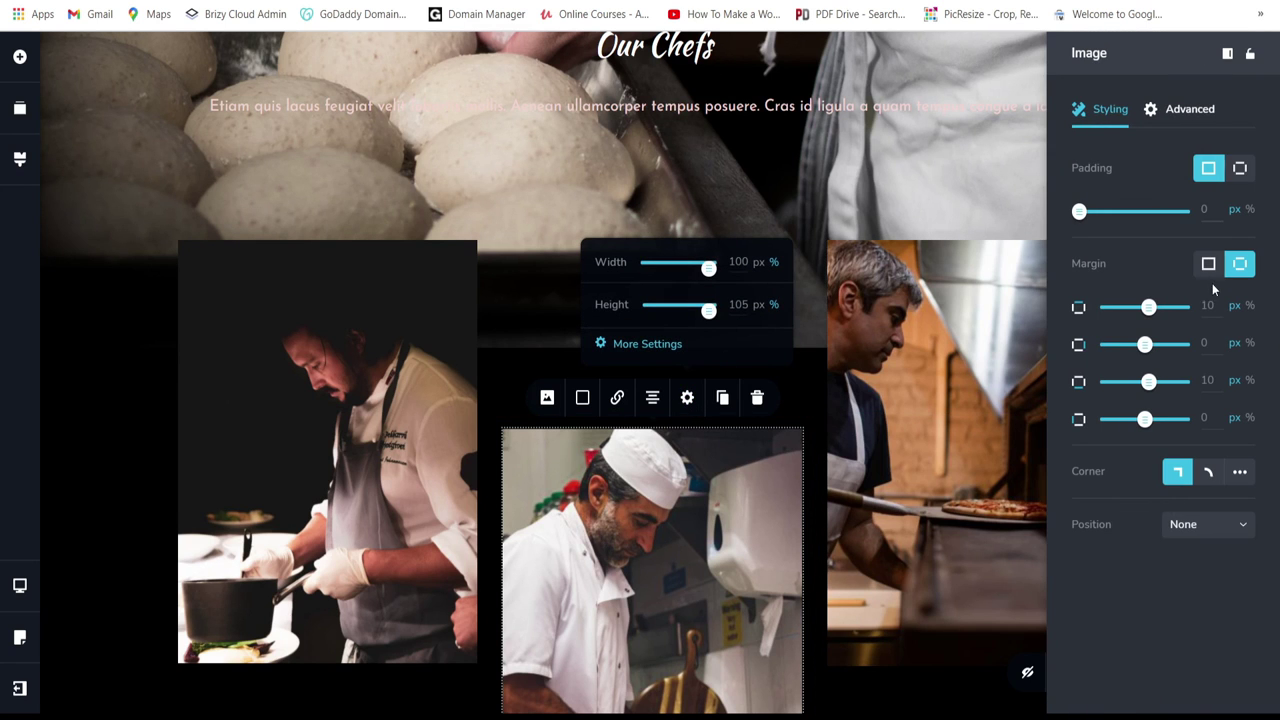
{"action": "left_click_drag", "start_coordinate": [1150, 312], "coordinate": [1101, 309]}
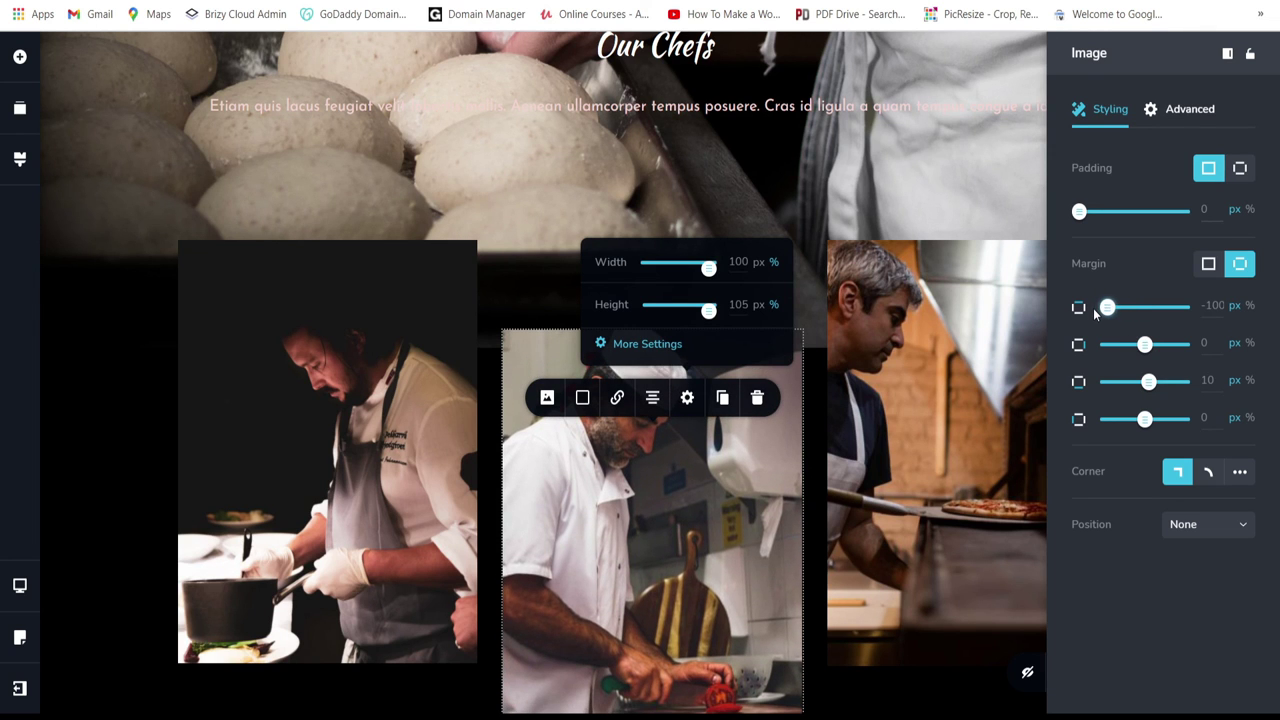
{"action": "left_click", "coordinate": [914, 503]}
{"action": "scroll", "coordinate": [914, 503], "scroll_direction": "down", "scroll_amount": 3}
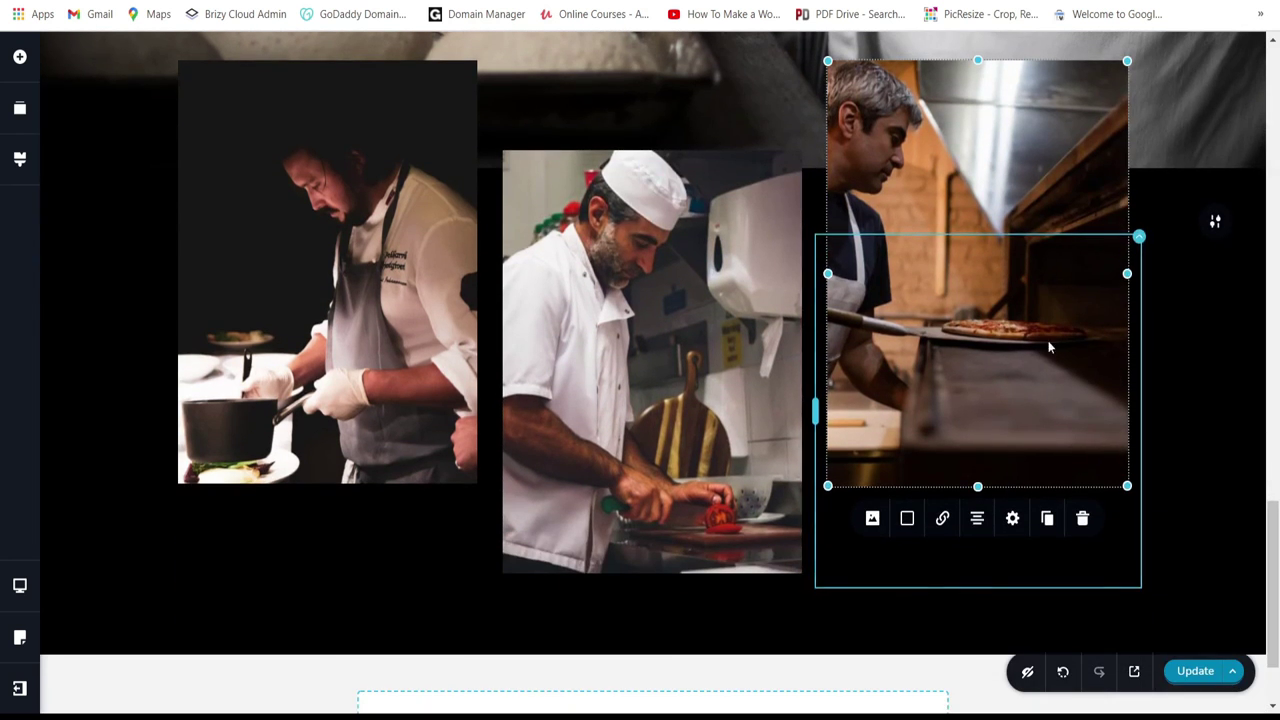
{"action": "left_click", "coordinate": [1012, 520]}
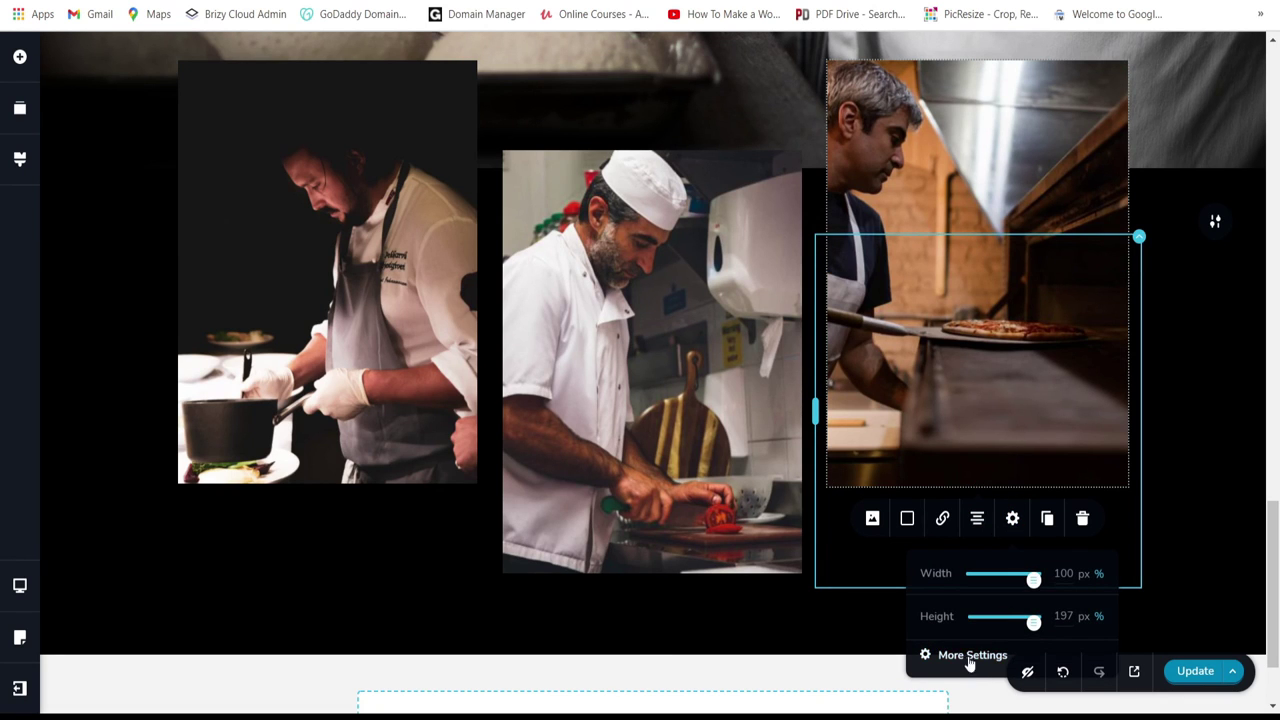
{"action": "left_click", "coordinate": [1139, 236]}
{"action": "left_click", "coordinate": [1138, 280]}
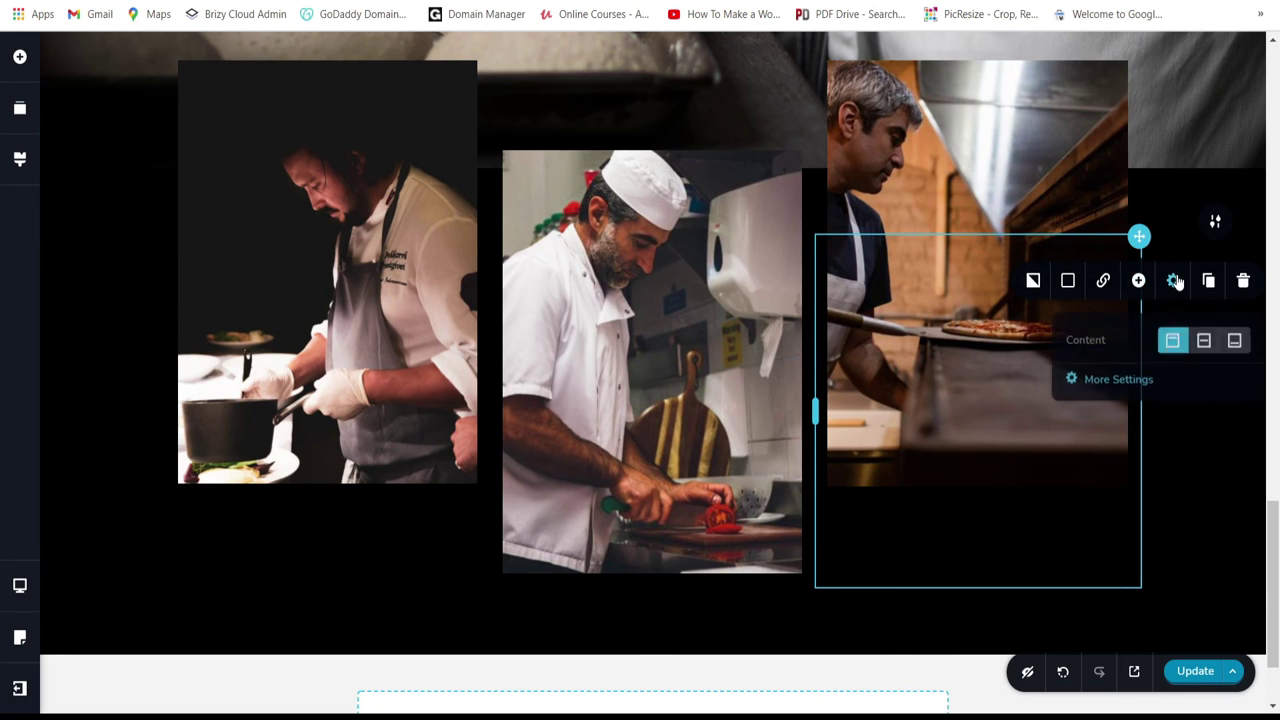
{"action": "scroll", "coordinate": [1006, 400], "scroll_direction": "down", "scroll_amount": 1}
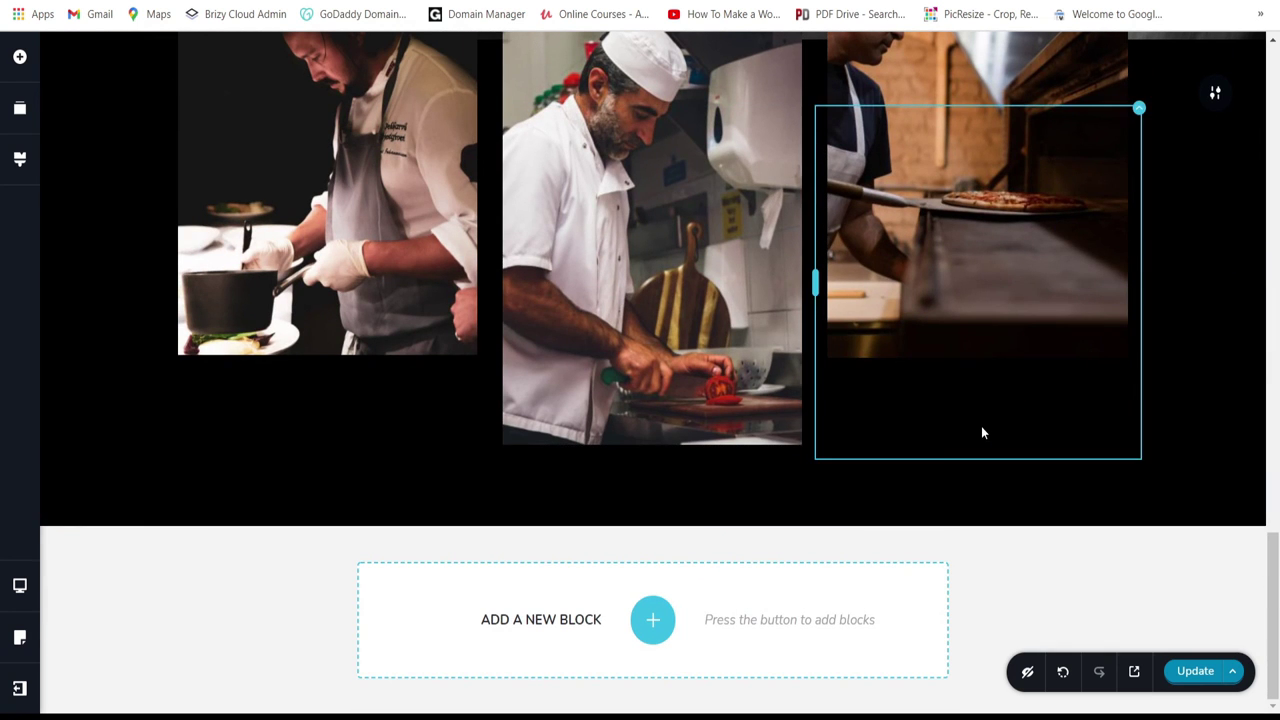
{"action": "scroll", "coordinate": [968, 428], "scroll_direction": "up", "scroll_amount": 1}
{"action": "scroll", "coordinate": [854, 333], "scroll_direction": "up", "scroll_amount": 3}
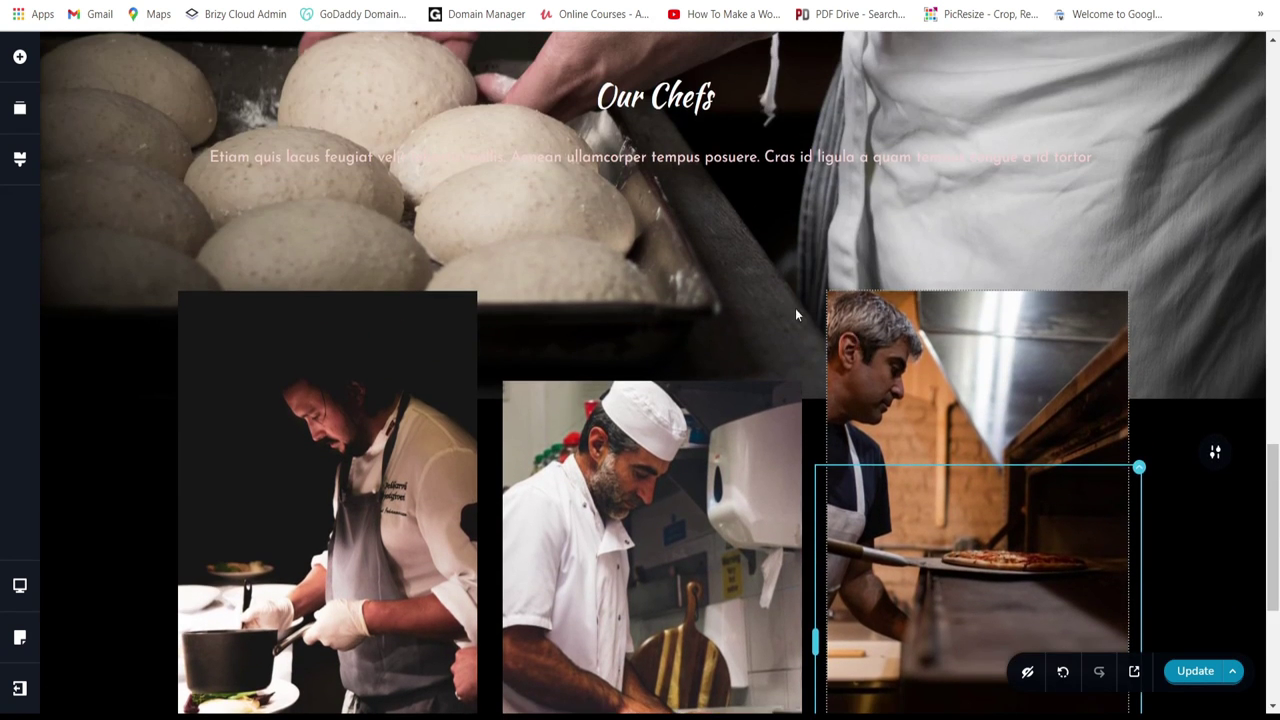
Step: Try the dark colour #1C1C1C on the paragraph below the Our Chefs heading
{"action": "scroll", "coordinate": [795, 308], "scroll_direction": "up", "scroll_amount": 2}
{"action": "left_click", "coordinate": [572, 336]}
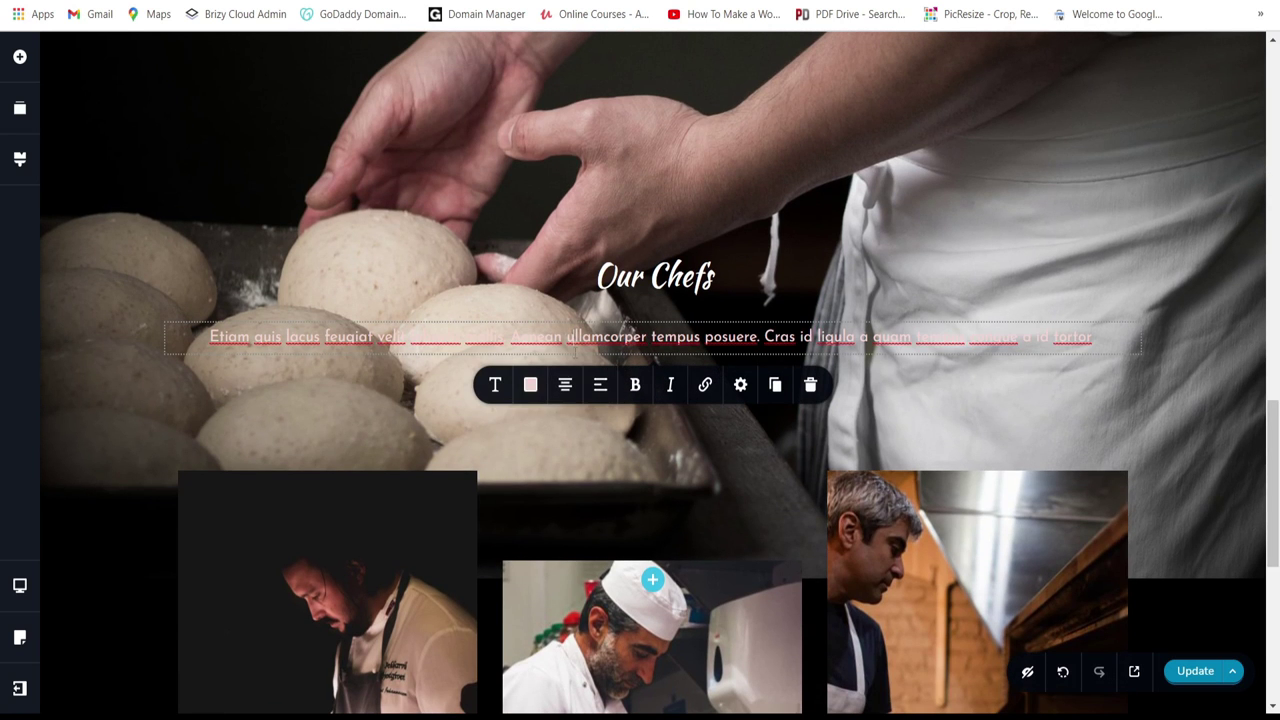
{"action": "left_click", "coordinate": [530, 385]}
{"action": "left_click", "coordinate": [471, 614]}
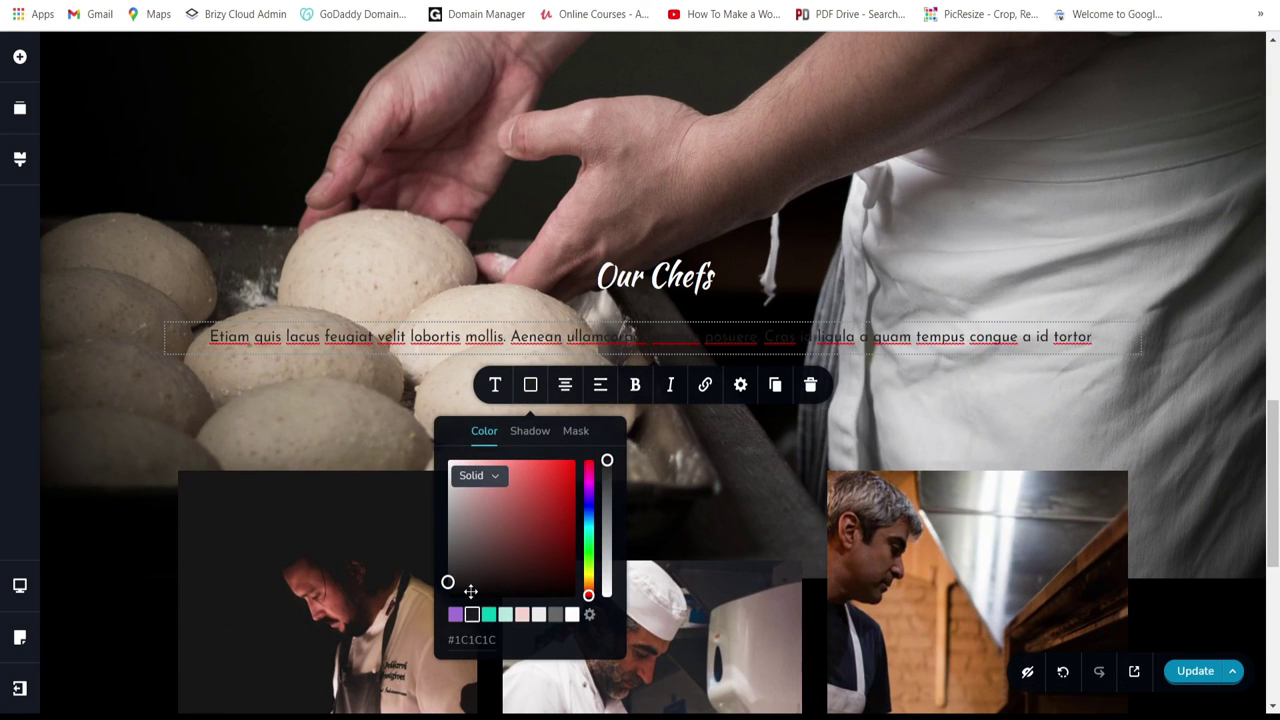
Step: Darken the dough photo block with a black #000000 overlay at 42% opacity
{"action": "scroll", "coordinate": [1088, 222], "scroll_direction": "up", "scroll_amount": 1}
{"action": "left_click", "coordinate": [1205, 108]}
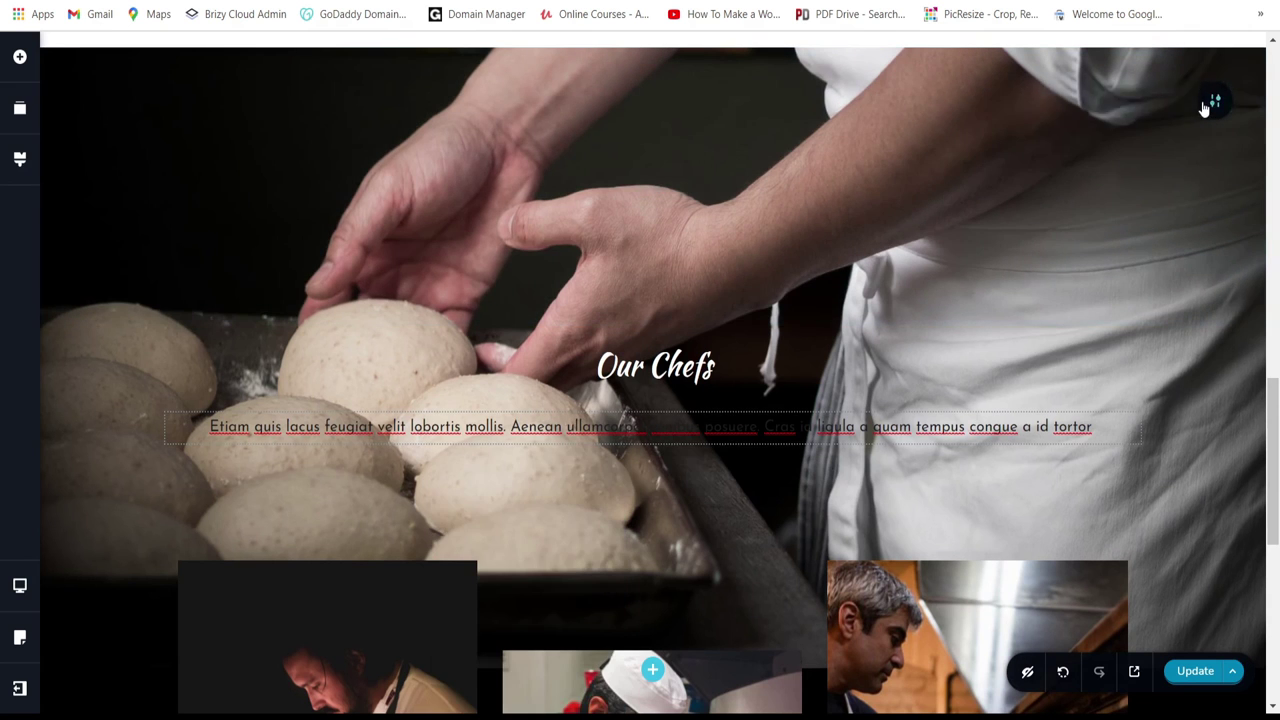
{"action": "left_click", "coordinate": [1069, 100]}
{"action": "left_click_drag", "start_coordinate": [1147, 280], "coordinate": [1147, 254]}
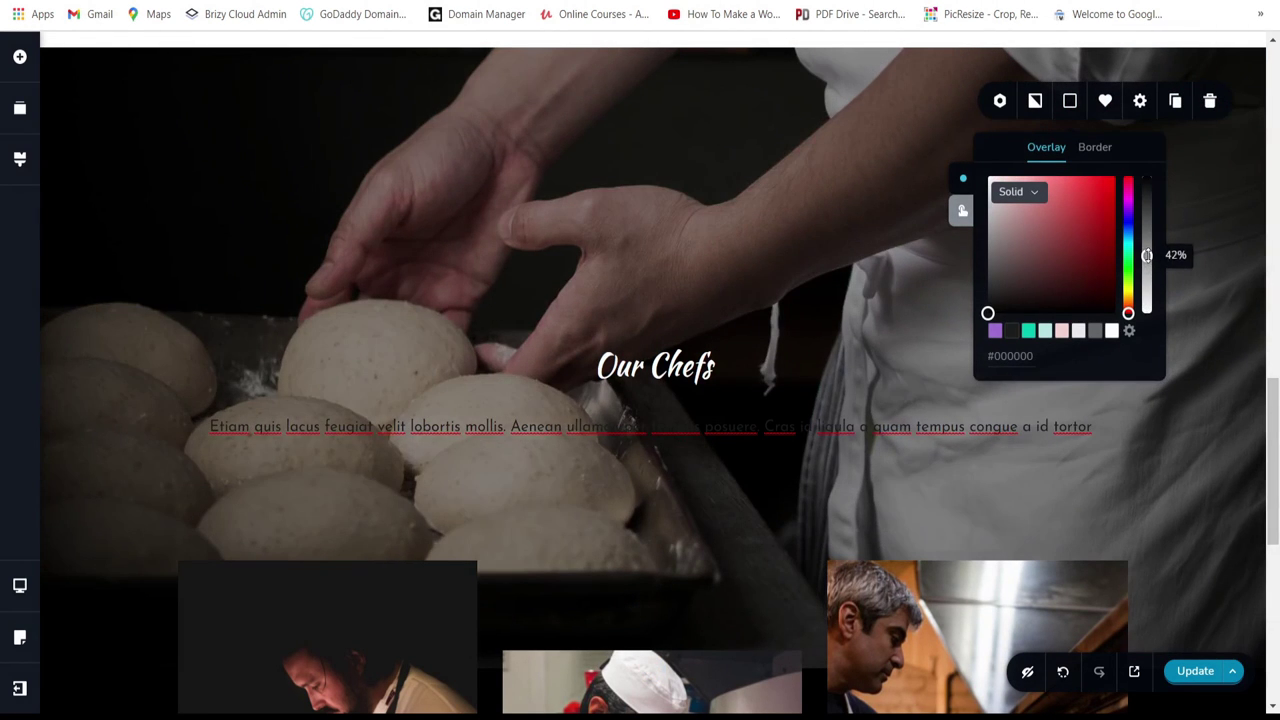
Step: Colour the paragraph below the Our Chefs heading with the light pink palette swatch
{"action": "left_click", "coordinate": [667, 431]}
{"action": "left_click", "coordinate": [531, 384]}
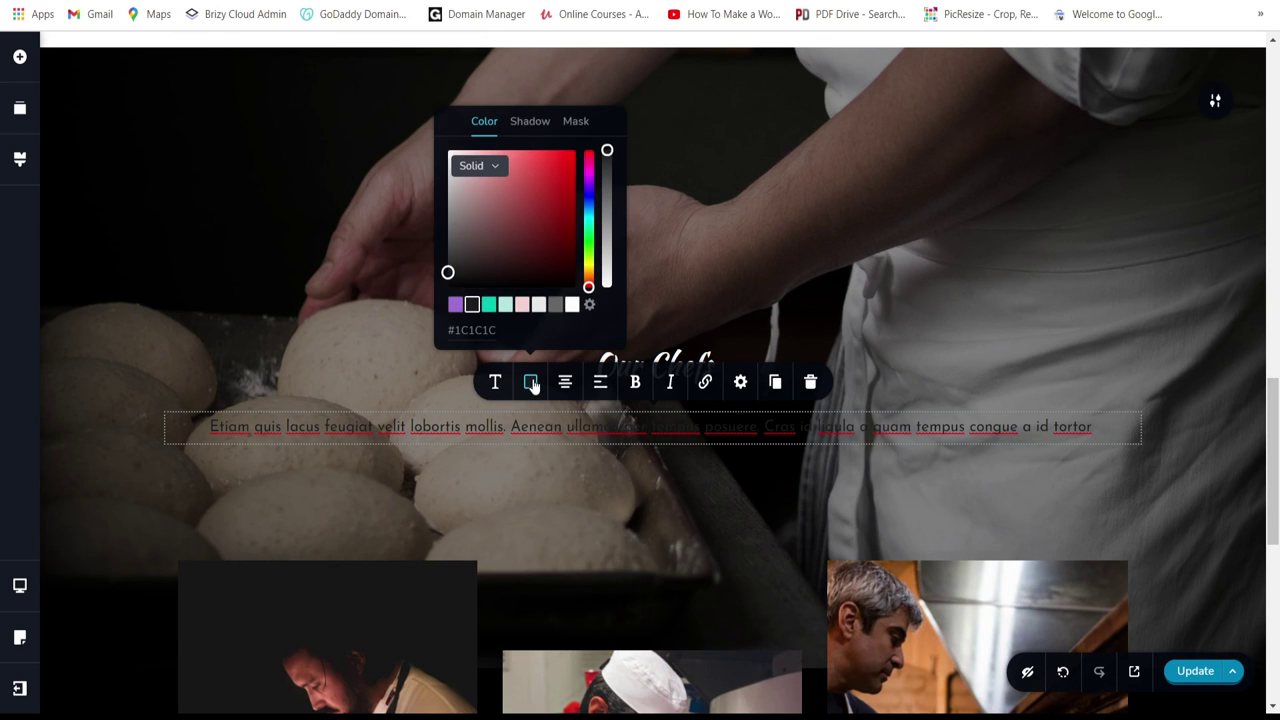
{"action": "left_click", "coordinate": [522, 303]}
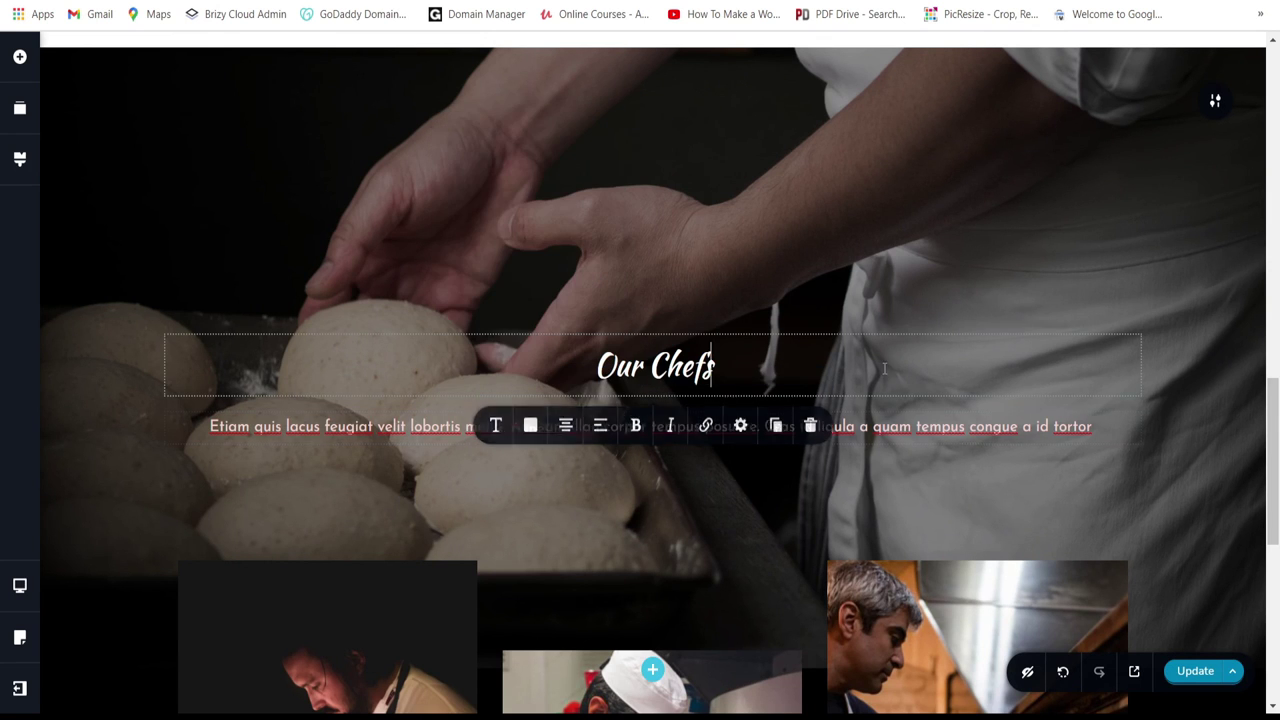
Step: Raise the black overlay on the dough photo block to about half opacity and reduce the space above the Our Chefs heading
{"action": "left_click", "coordinate": [1222, 105]}
{"action": "left_click", "coordinate": [1071, 107]}
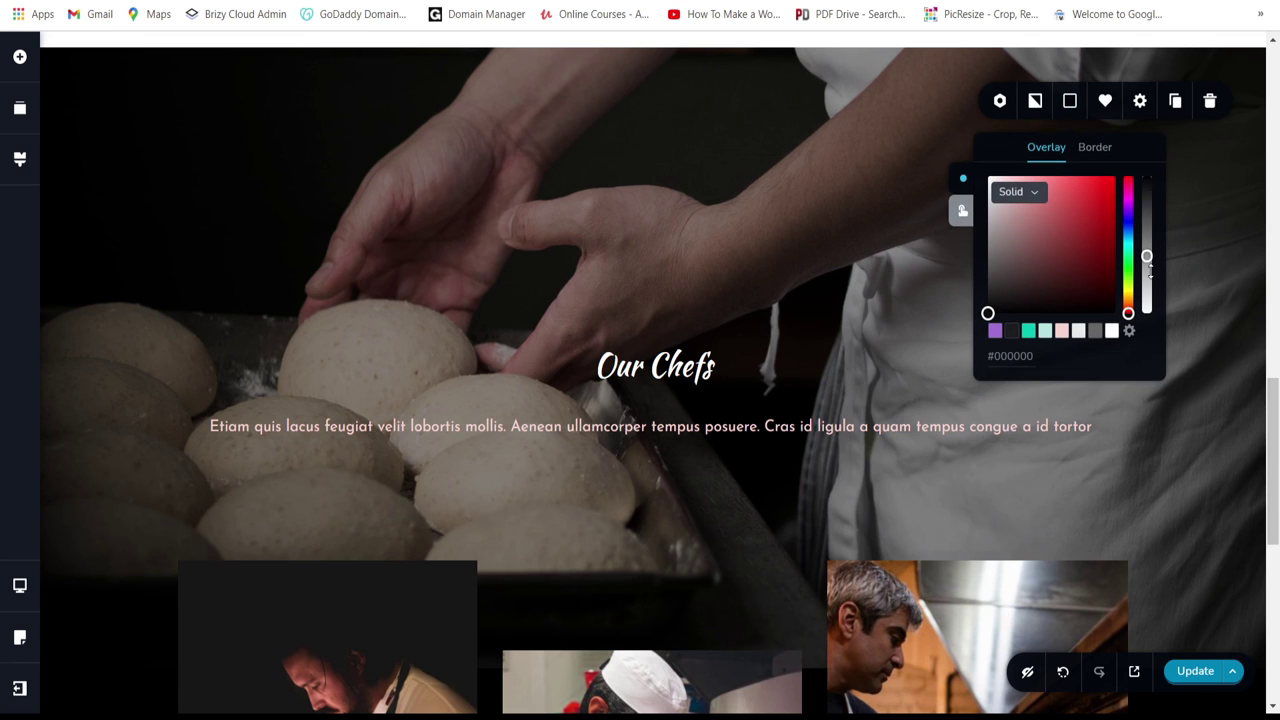
{"action": "left_click_drag", "start_coordinate": [1146, 257], "coordinate": [1146, 245]}
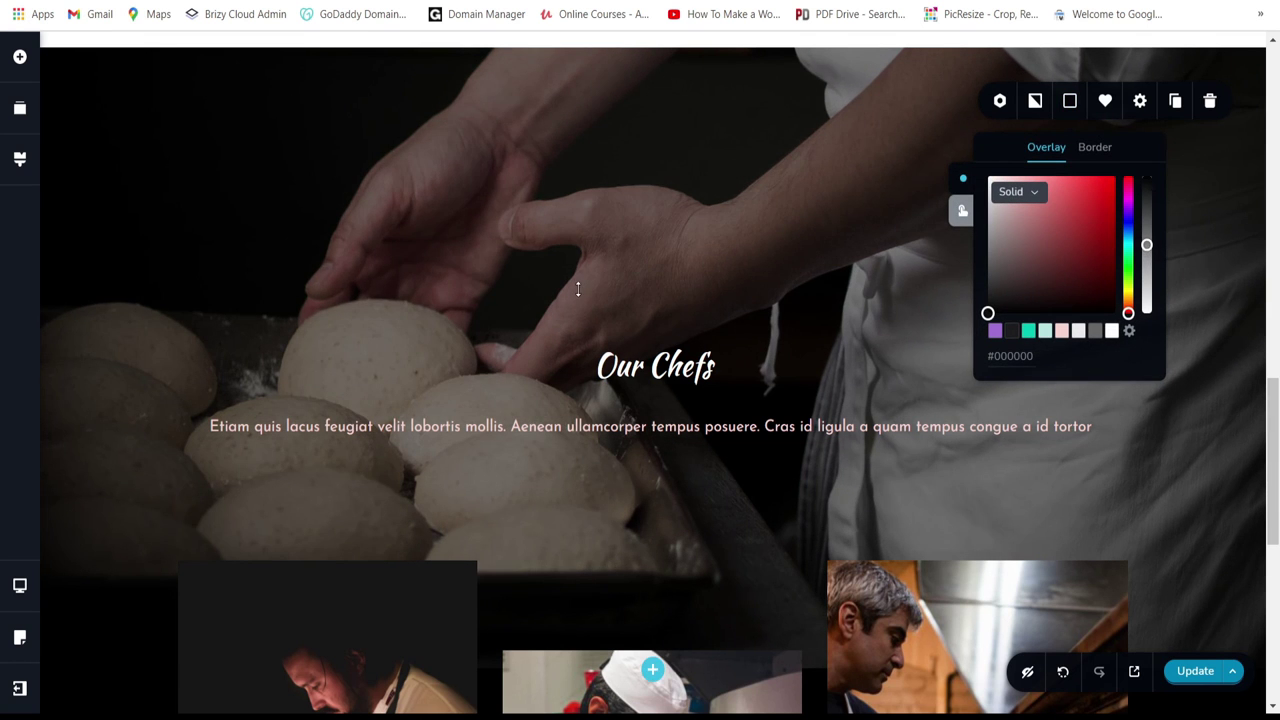
{"action": "left_click_drag", "start_coordinate": [702, 212], "coordinate": [702, 161]}
Step: Add a text element below the first chef image and replace its placeholder with "Chef" followed by the chef's first name
{"action": "scroll", "coordinate": [805, 326], "scroll_direction": "down", "scroll_amount": 2}
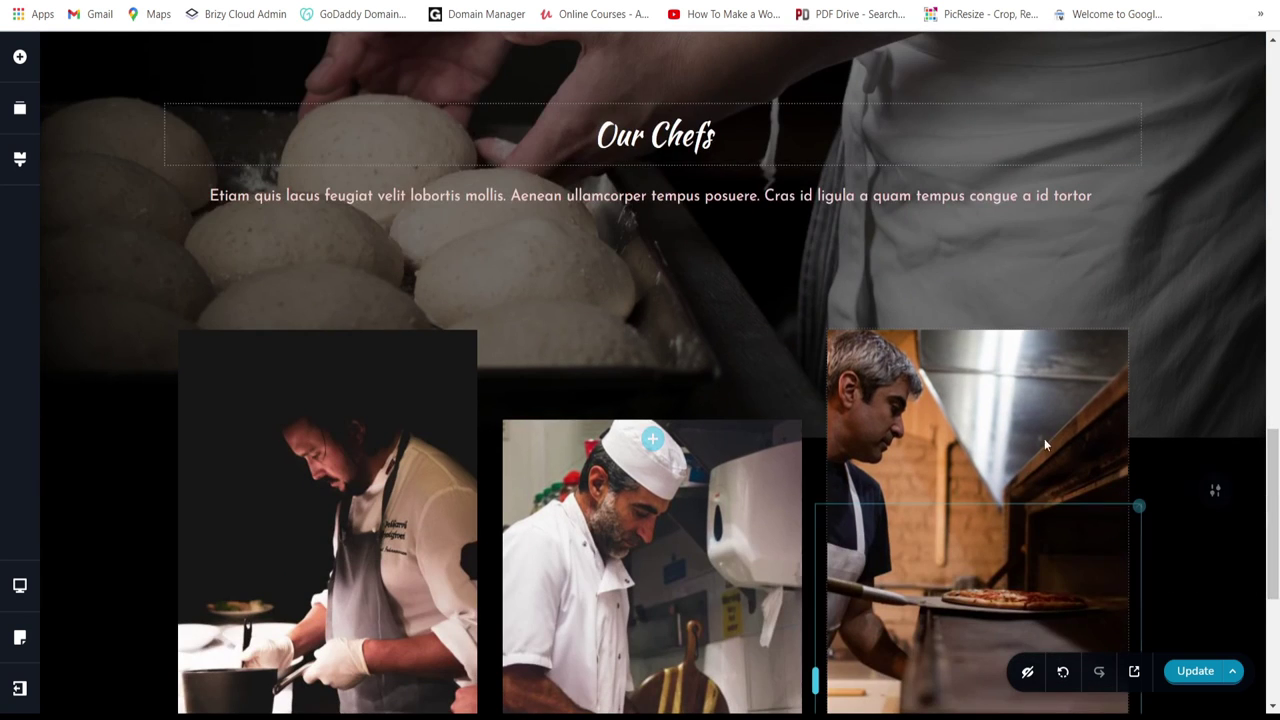
{"action": "scroll", "coordinate": [1073, 450], "scroll_direction": "down", "scroll_amount": 3}
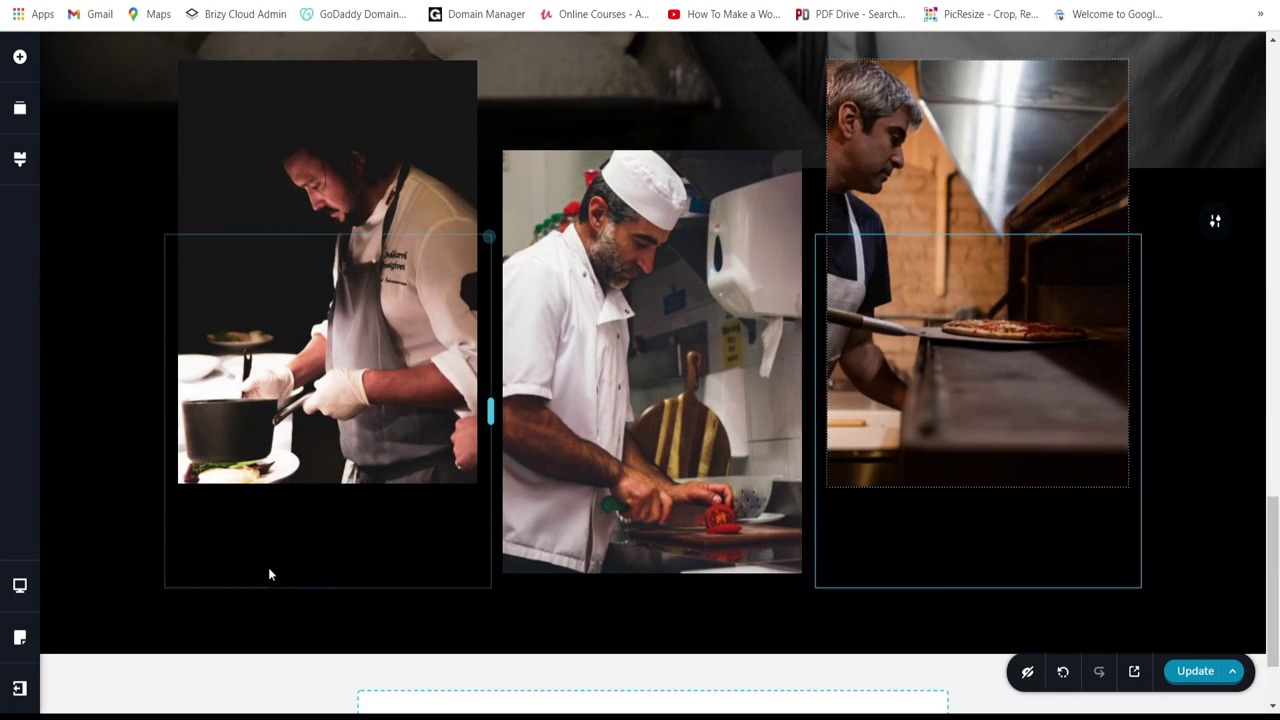
{"action": "left_click", "coordinate": [19, 56]}
{"action": "left_click_drag", "start_coordinate": [99, 191], "coordinate": [340, 500]}
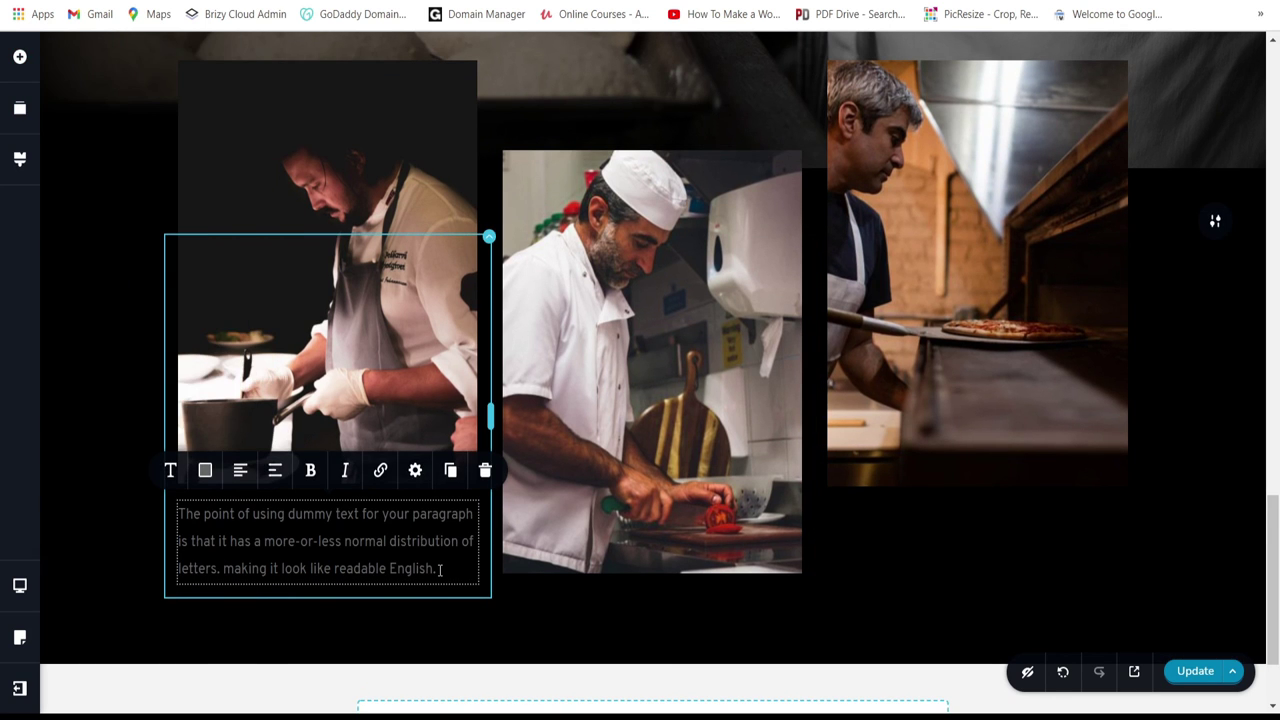
{"action": "left_click_drag", "start_coordinate": [440, 569], "coordinate": [170, 510]}
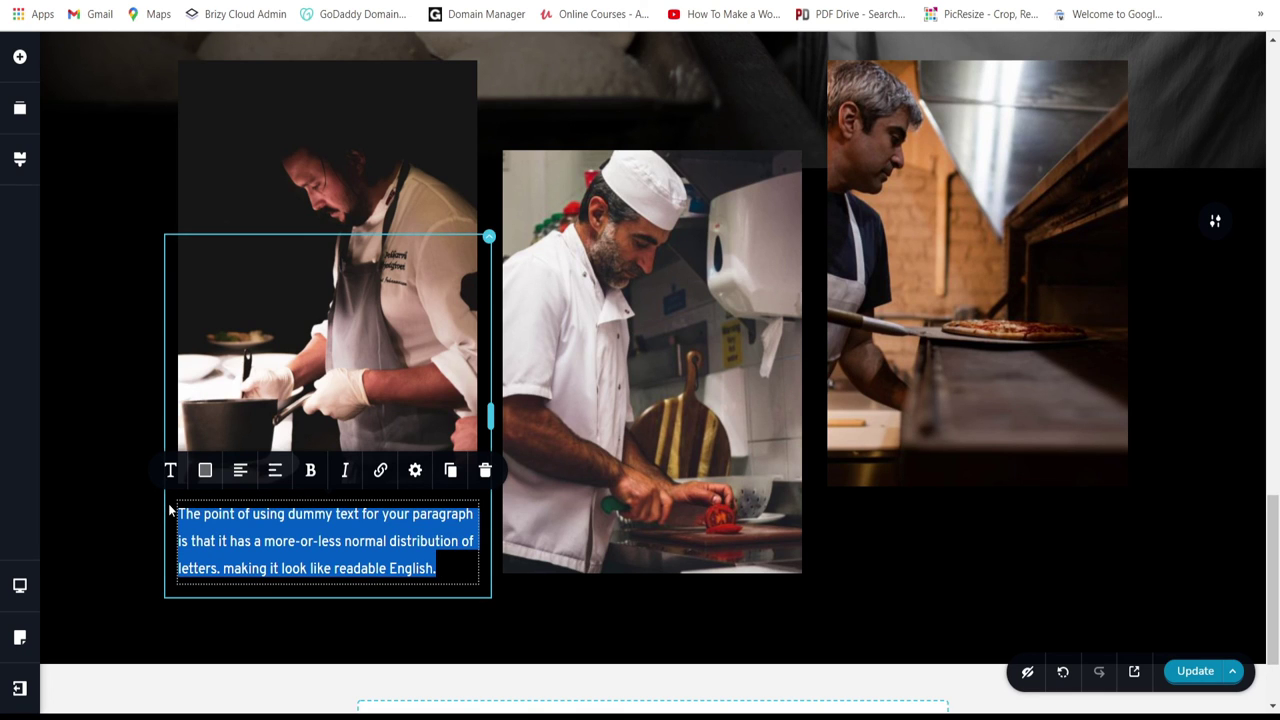
{"action": "type", "text": "Chef Alessandro"}
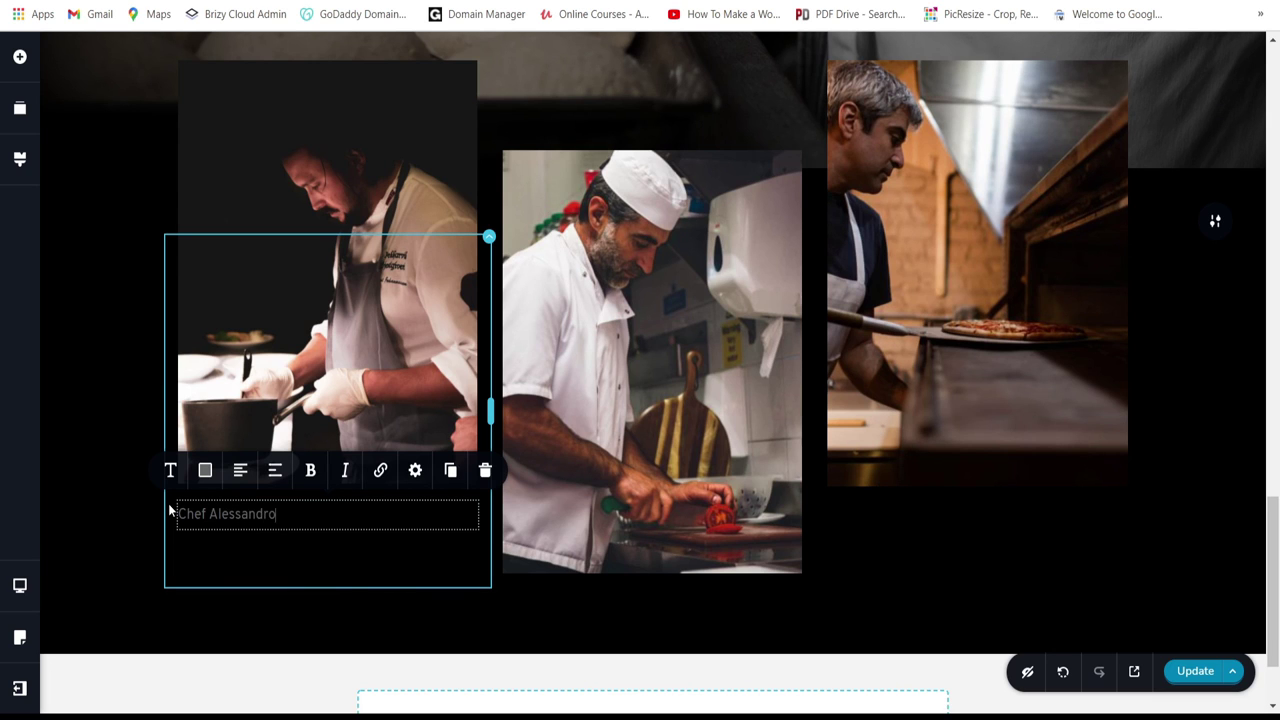
Step: Format the first chef's name as centred white (#FFFFFF) Kaushan Script text at size 20
{"action": "left_click", "coordinate": [241, 472]}
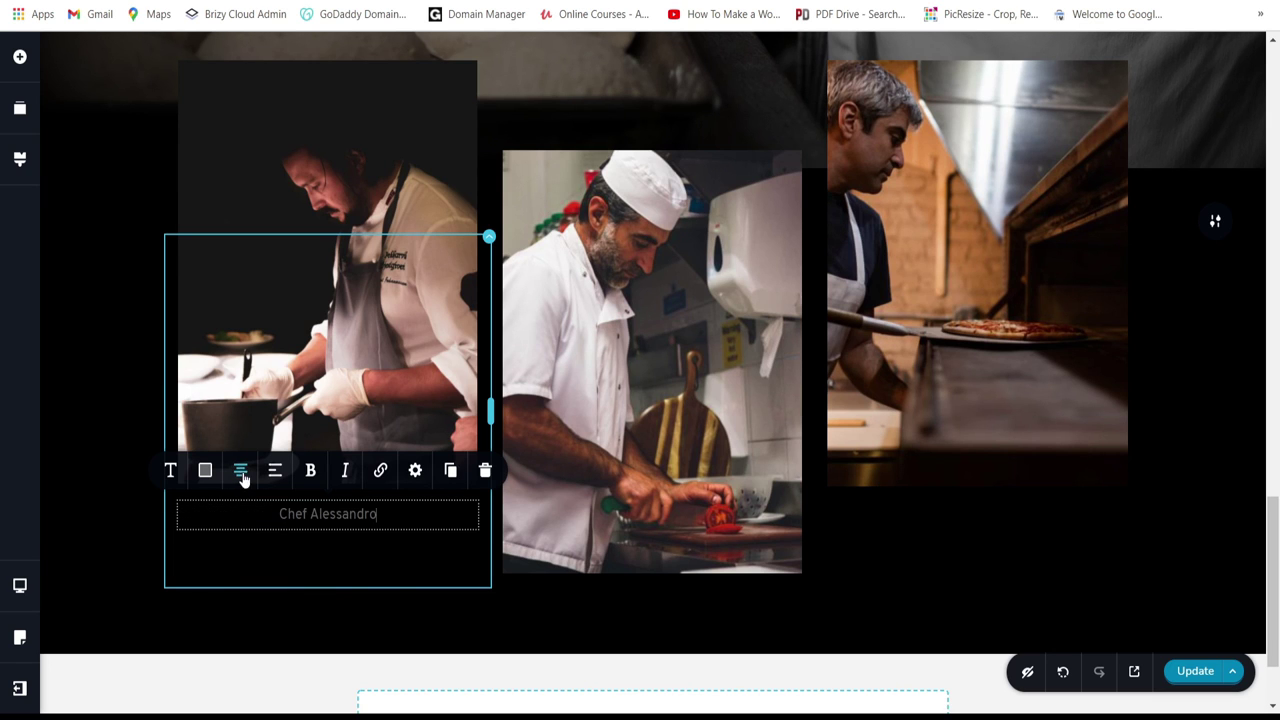
{"action": "left_click", "coordinate": [171, 470]}
{"action": "scroll", "coordinate": [110, 340], "scroll_direction": "down", "scroll_amount": 4}
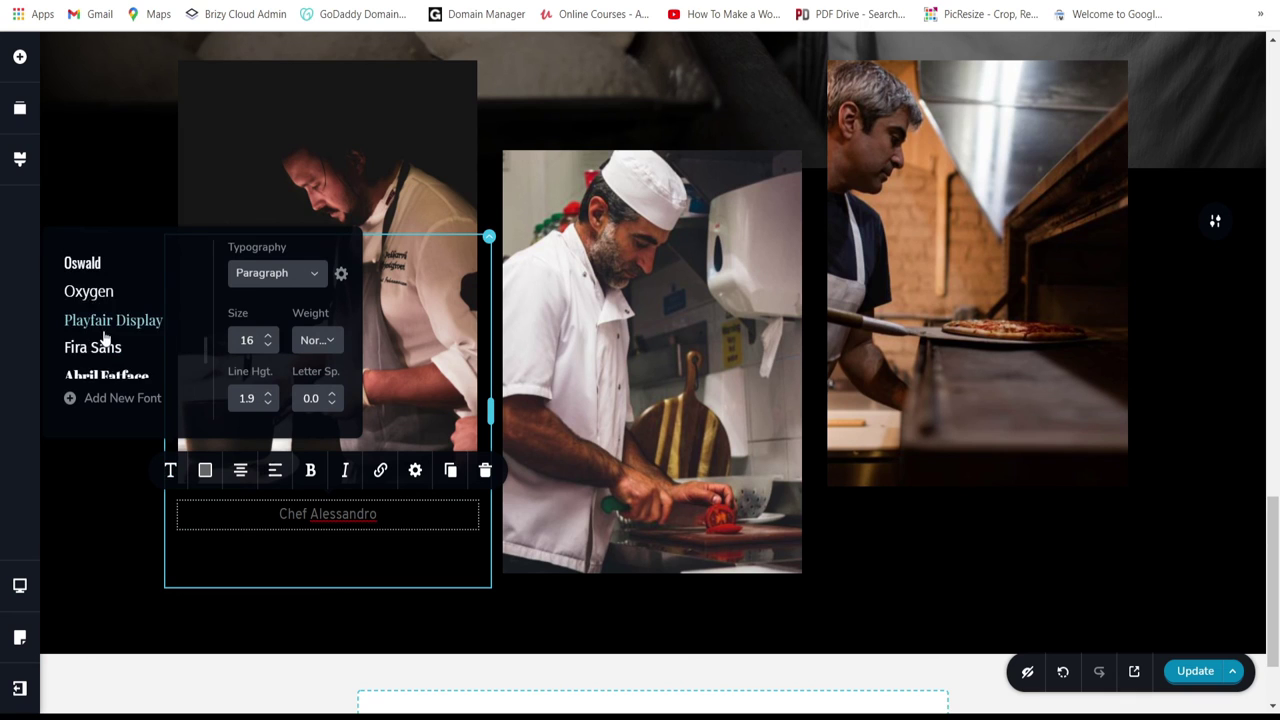
{"action": "left_click", "coordinate": [108, 358]}
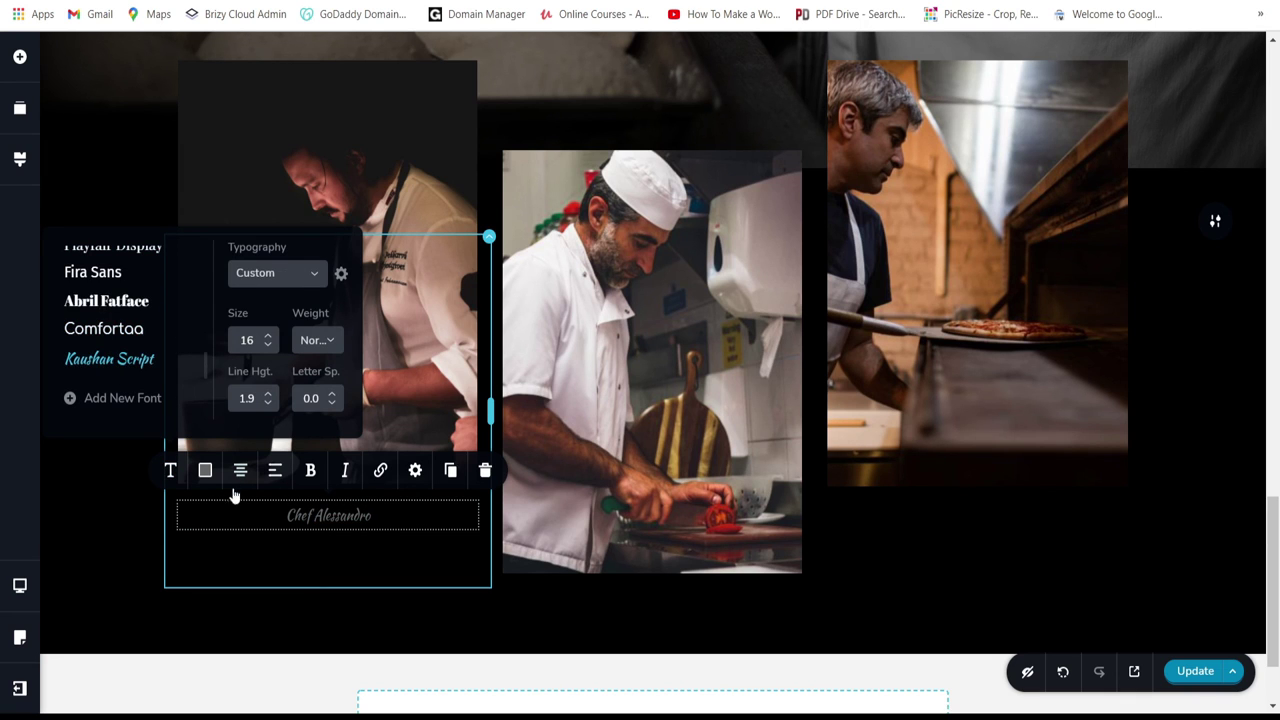
{"action": "left_click", "coordinate": [205, 470]}
{"action": "left_click", "coordinate": [243, 394]}
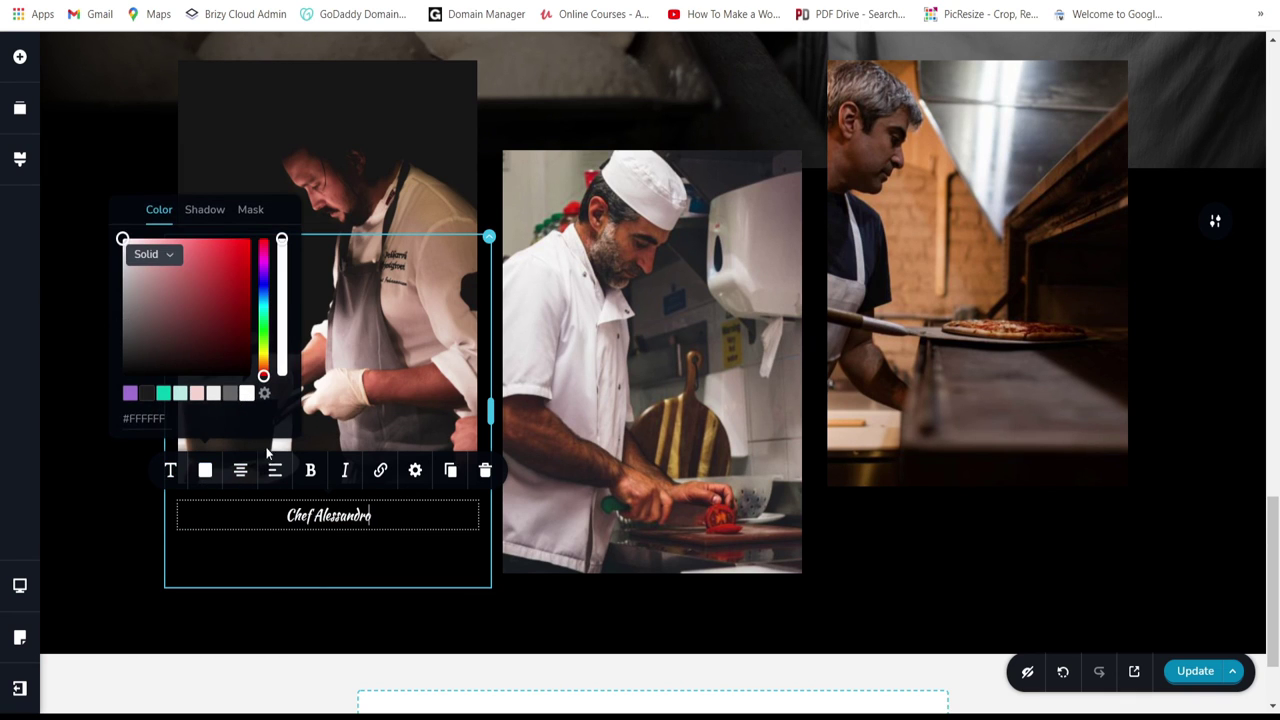
{"action": "left_click", "coordinate": [174, 476]}
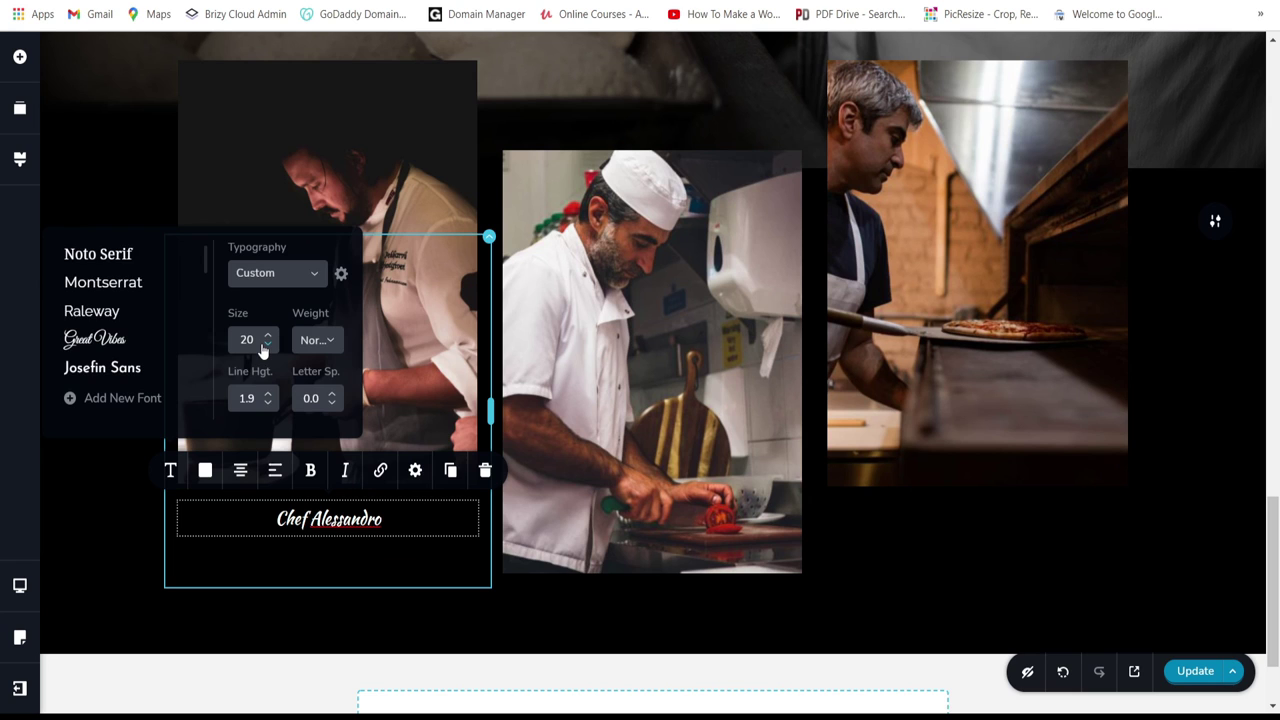
{"action": "left_click", "coordinate": [275, 546]}
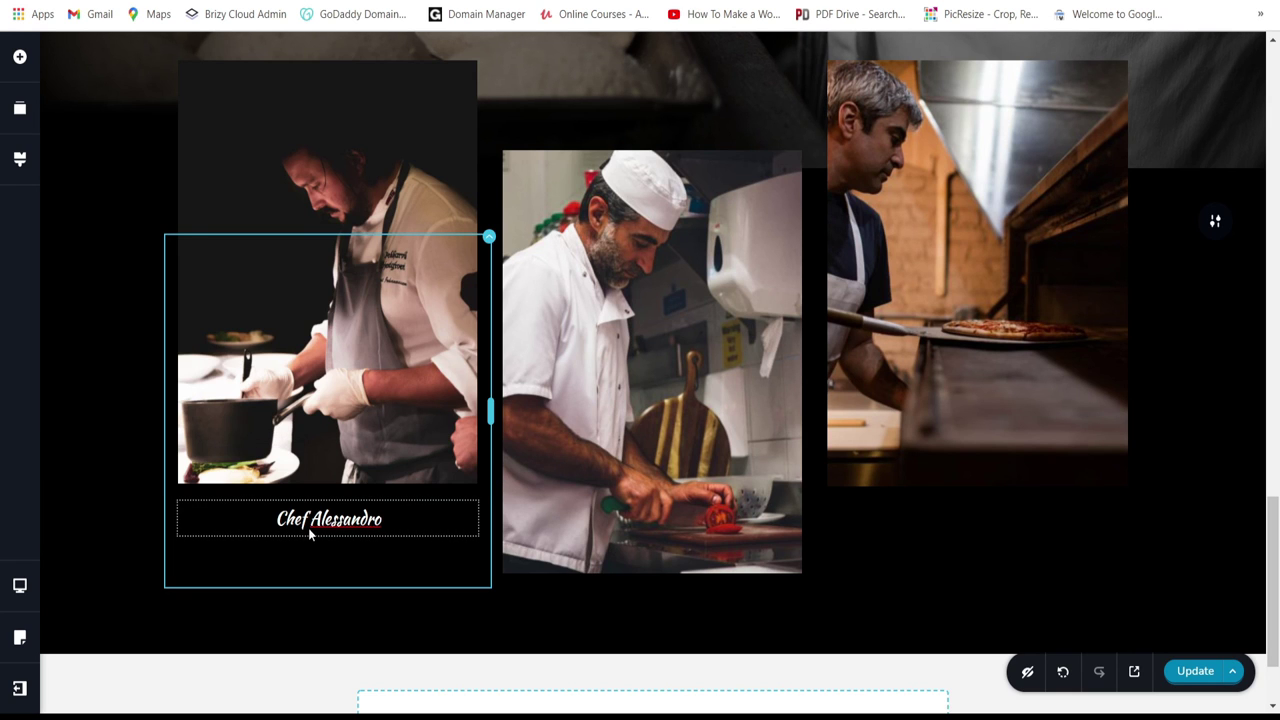
Step: Add a second text element below the first chef's name and set its font to Josefin Sans
{"action": "left_click", "coordinate": [19, 56]}
{"action": "left_click_drag", "start_coordinate": [82, 240], "coordinate": [363, 630]}
{"action": "left_click", "coordinate": [372, 608]}
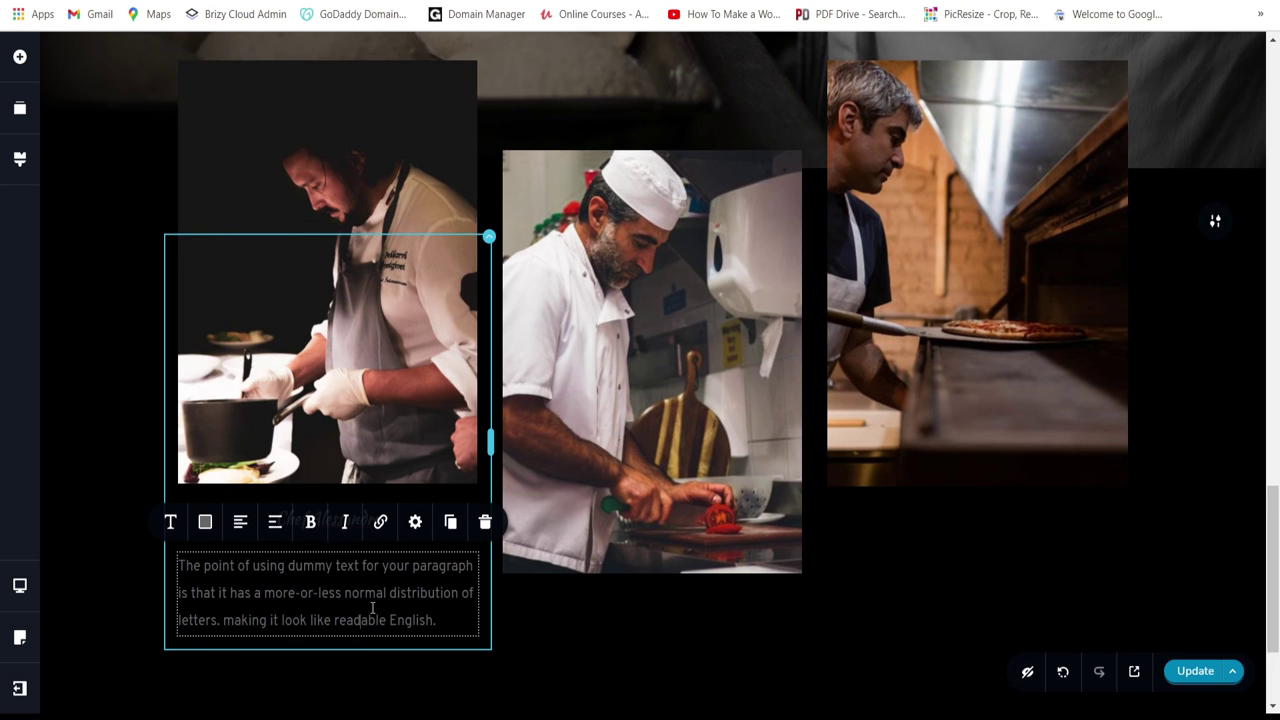
{"action": "left_click", "coordinate": [173, 522]}
{"action": "left_click", "coordinate": [110, 420]}
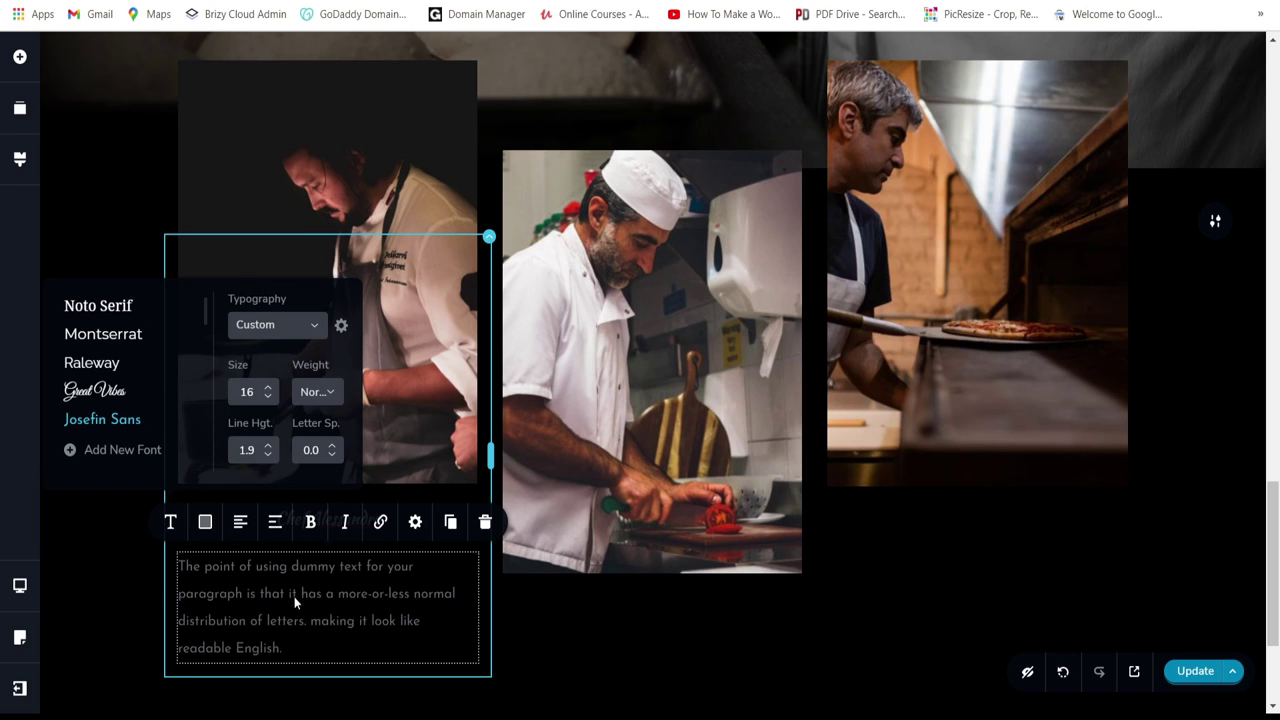
Step: Replace the new paragraph's text with "Quisque egestas nisi vitae nibh maximus semper. Aliquam nec scelerisque justo. Etiam viverra cursus nisl, sed interdum."
{"action": "left_click", "coordinate": [298, 645]}
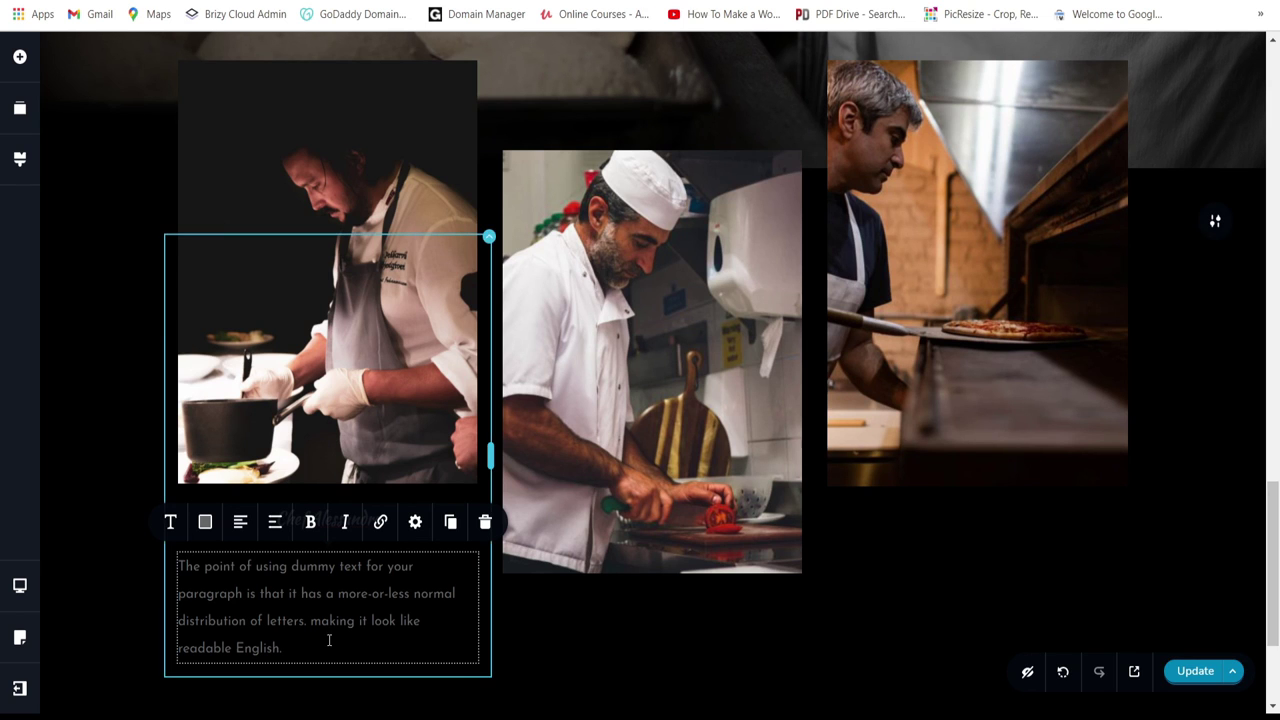
{"action": "left_click_drag", "start_coordinate": [283, 647], "coordinate": [160, 561]}
{"action": "type", "text": "Quisque egestas nisi vitae nibh maximus semper. Aliquam nec scelerisque justo. Etiam viverra cursus nisl, sed interdum."}
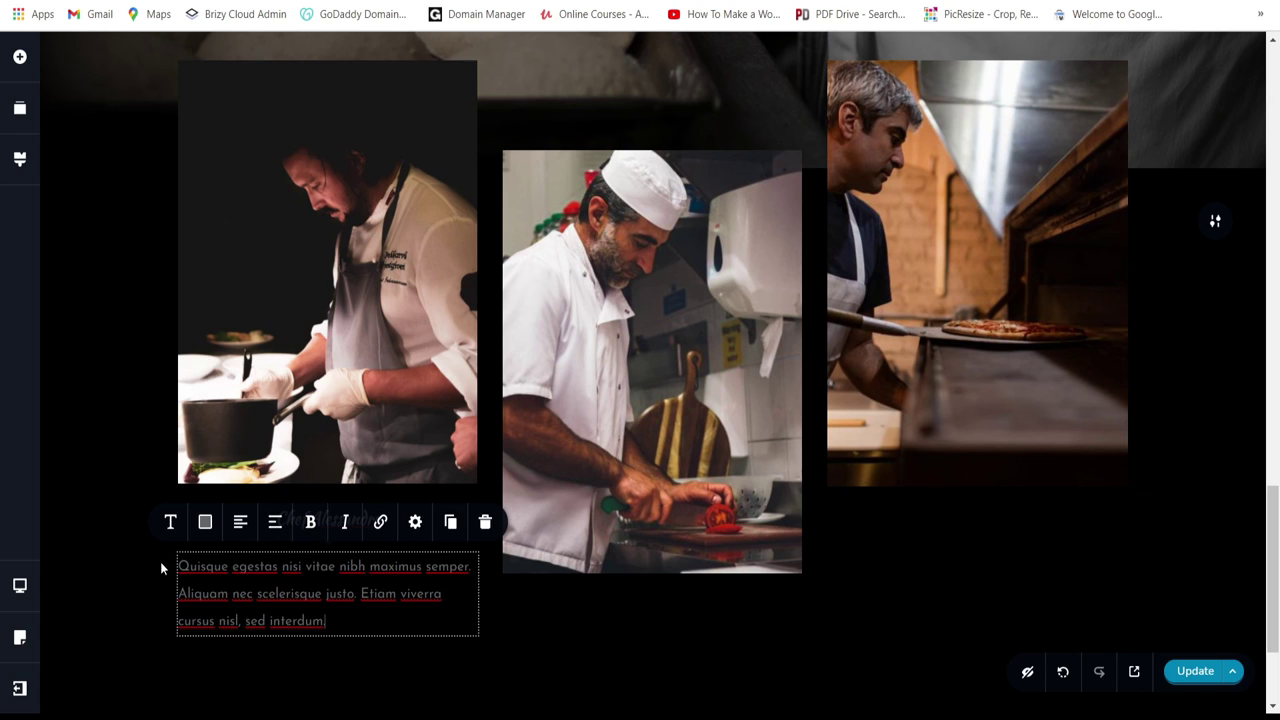
Step: Centre the first chef's description paragraph and colour it white (#FFFFFF)
{"action": "left_click", "coordinate": [241, 524]}
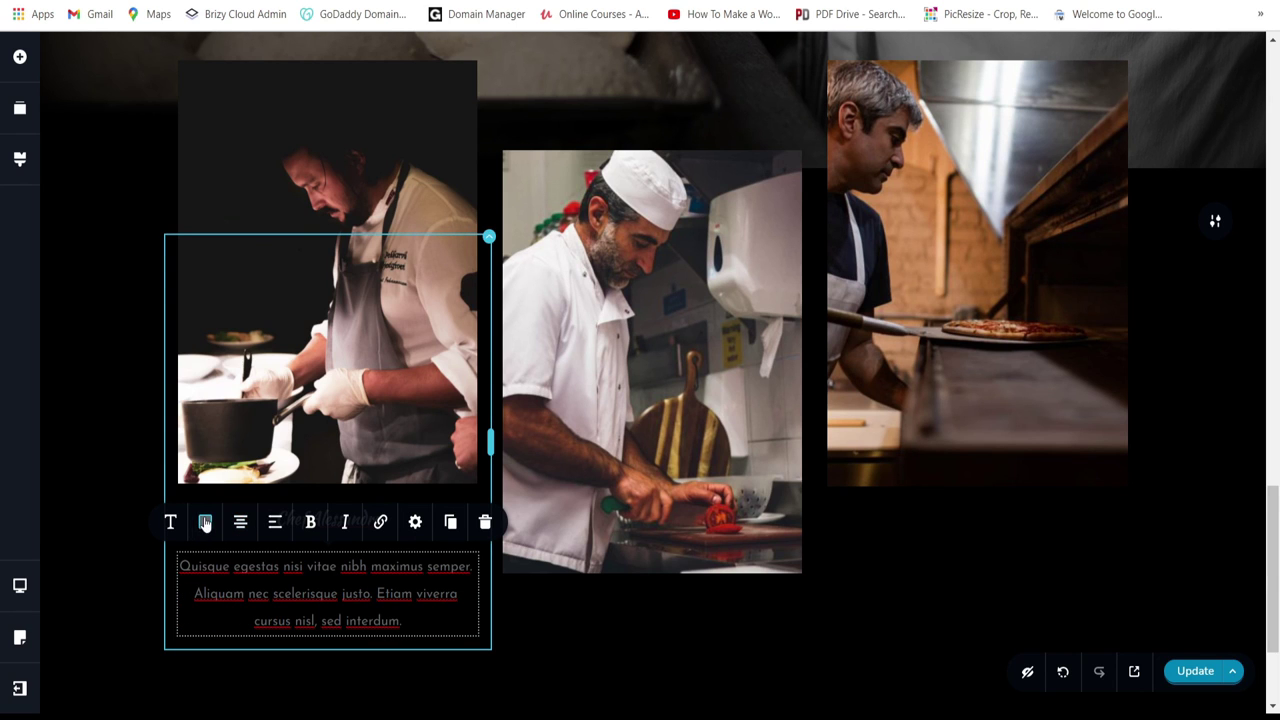
{"action": "left_click", "coordinate": [205, 522]}
{"action": "left_click", "coordinate": [247, 445]}
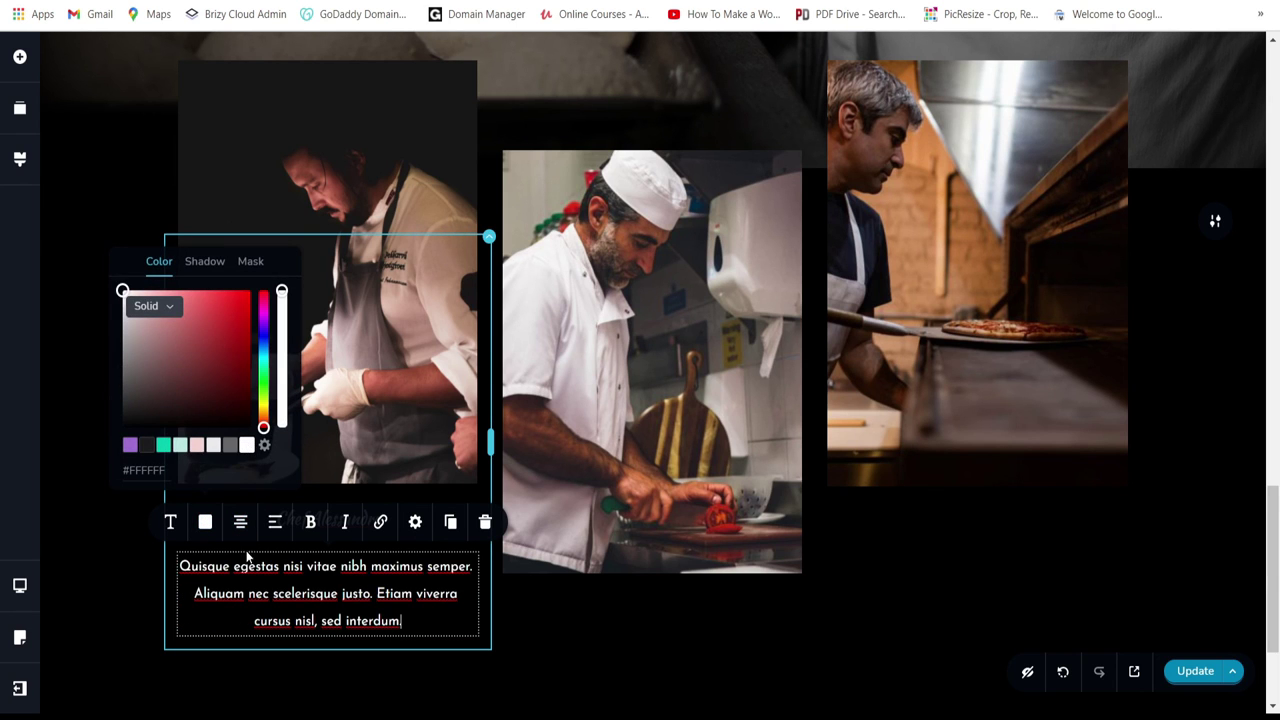
{"action": "left_click", "coordinate": [435, 587]}
{"action": "left_click", "coordinate": [625, 640]}
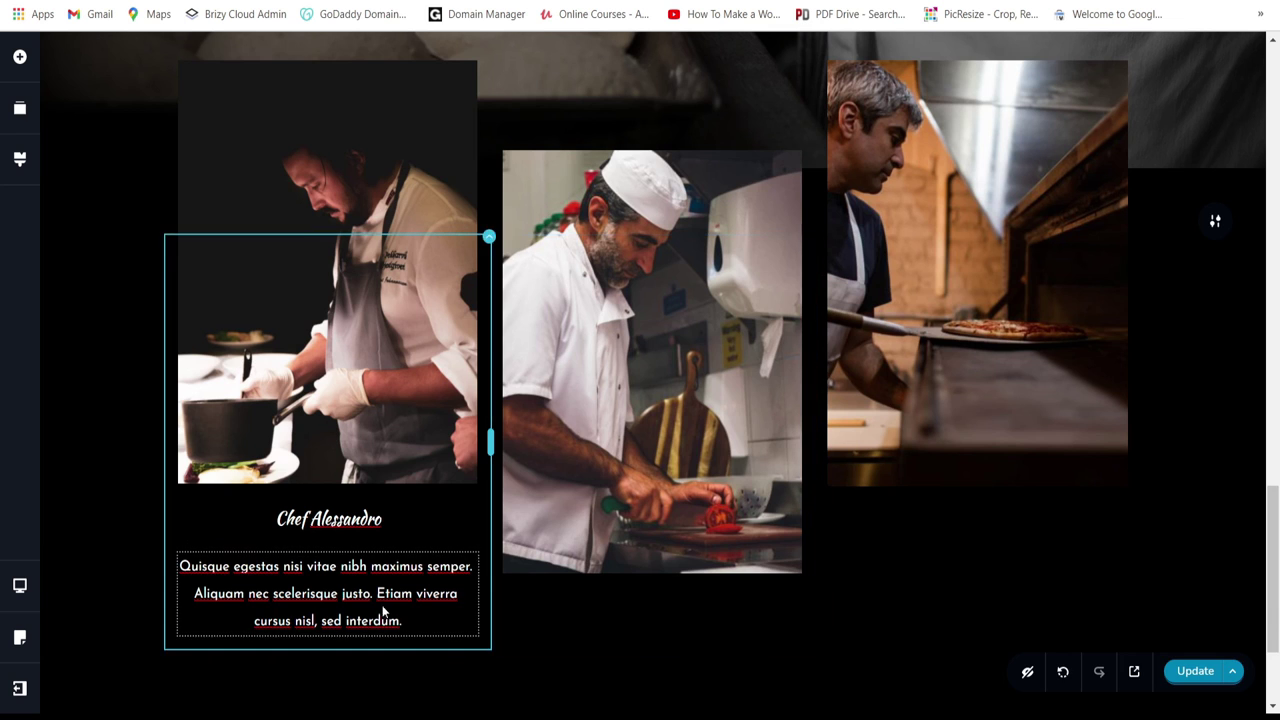
Step: Duplicate the first chef's name text and move the copy below the middle chef image
{"action": "scroll", "coordinate": [383, 612], "scroll_direction": "down", "scroll_amount": 1}
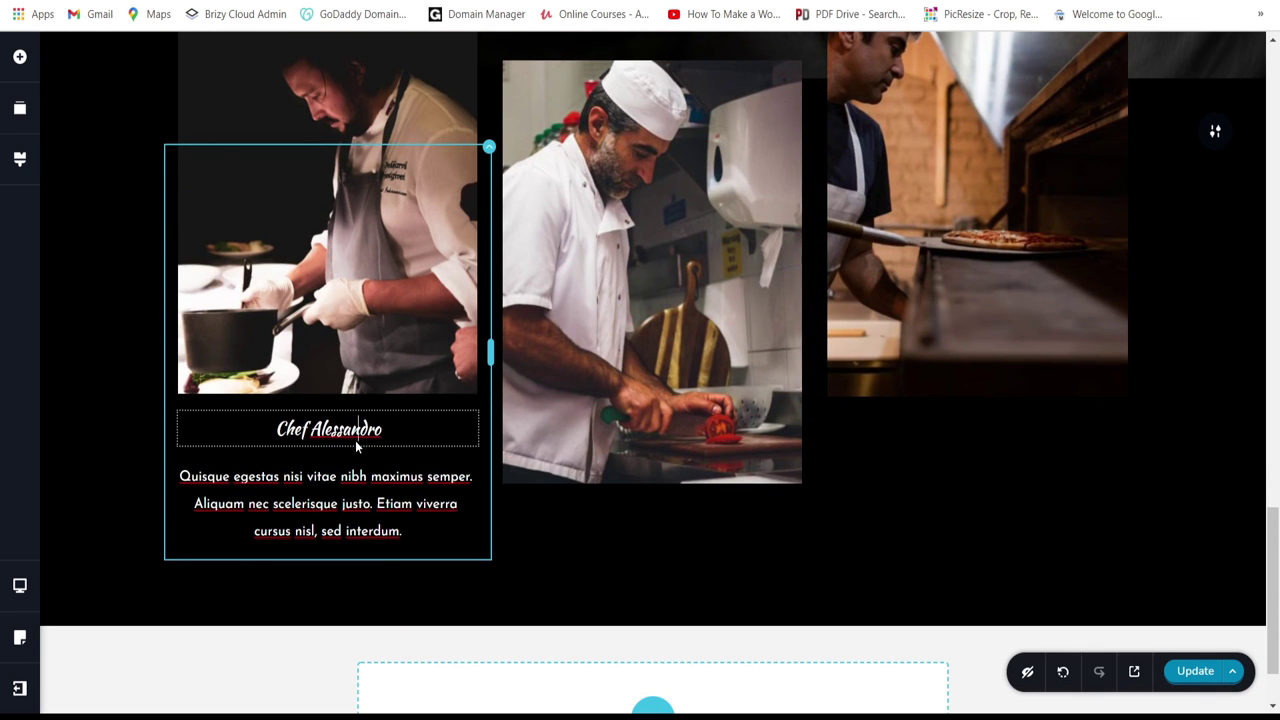
{"action": "left_click", "coordinate": [355, 440]}
{"action": "left_click", "coordinate": [450, 380]}
{"action": "left_click_drag", "start_coordinate": [408, 448], "coordinate": [600, 513]}
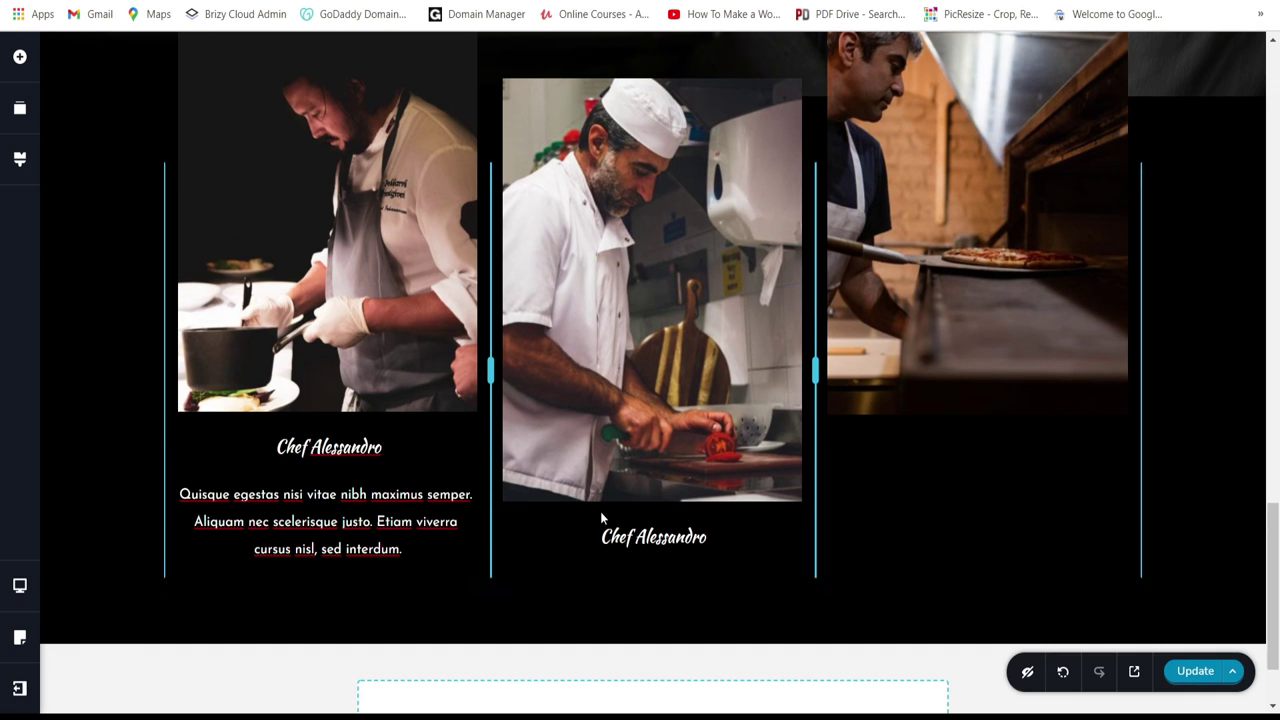
Step: Replace the copied first name below the middle image with the second chef's first name, keeping the word "Chef"
{"action": "left_click", "coordinate": [675, 540]}
{"action": "key", "text": "BackSpace"}
{"action": "key", "text": "BackSpace"}
{"action": "key", "text": "BackSpace"}
{"action": "key", "text": "BackSpace"}
{"action": "key", "text": "BackSpace"}
{"action": "key", "text": "BackSpace"}
{"action": "key", "text": "BackSpace"}
{"action": "key", "text": "BackSpace"}
{"action": "key", "text": "BackSpace"}
{"action": "key", "text": "BackSpace"}
{"action": "type", "text": "Gi"}
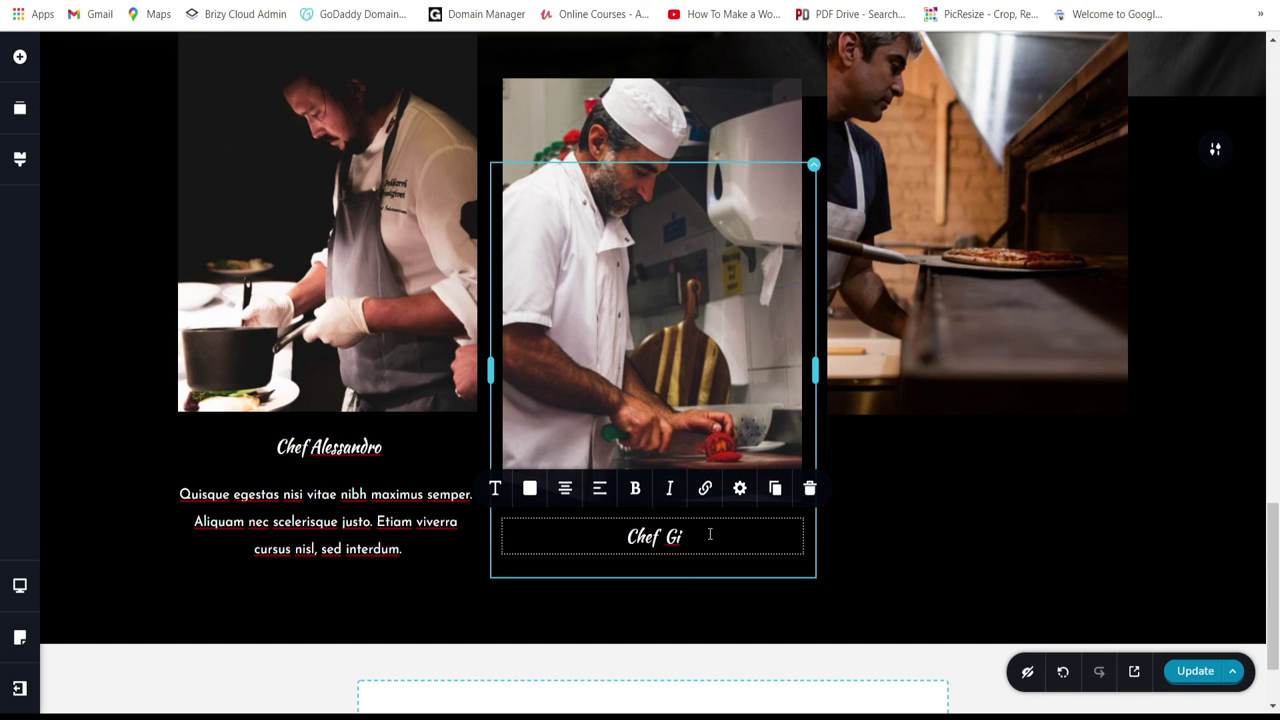
{"action": "key", "text": "BackSpace"}
{"action": "key", "text": "BackSpace"}
{"action": "type", "text": "Giovanni"}
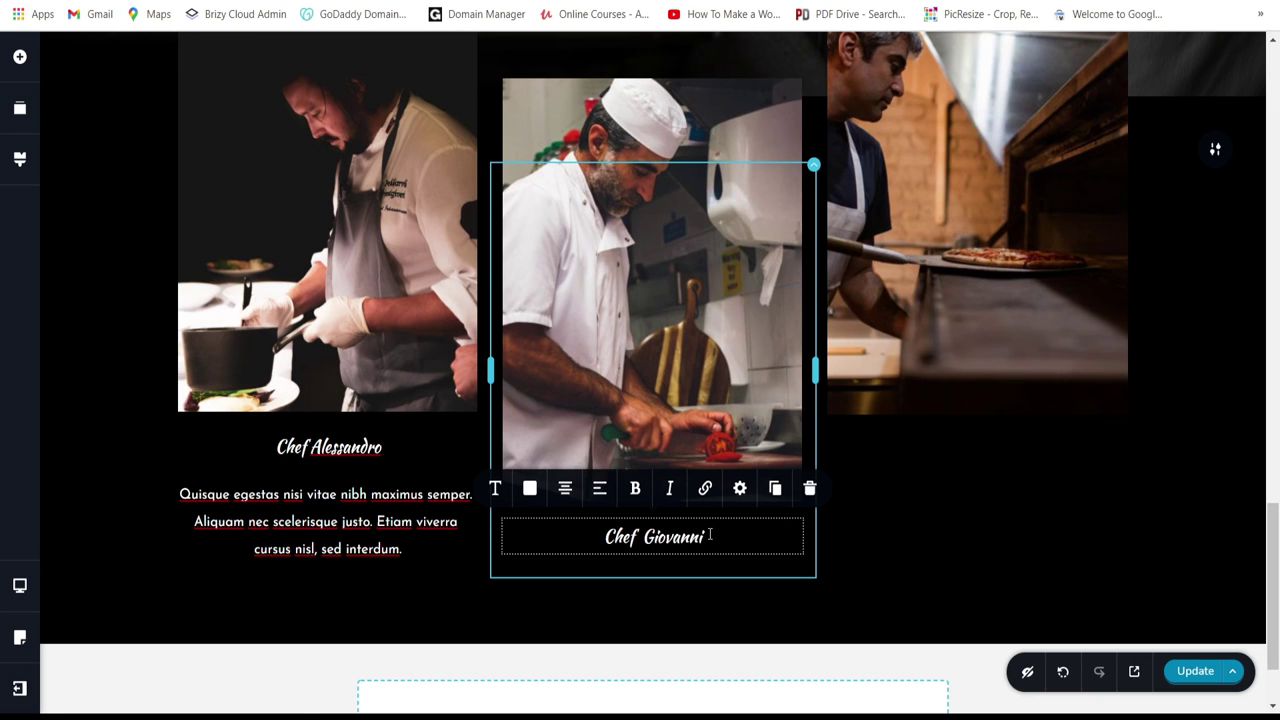
Step: Duplicate the first chef's description paragraph and move the copy beneath the second chef's name
{"action": "left_click", "coordinate": [410, 527]}
{"action": "left_click", "coordinate": [450, 450]}
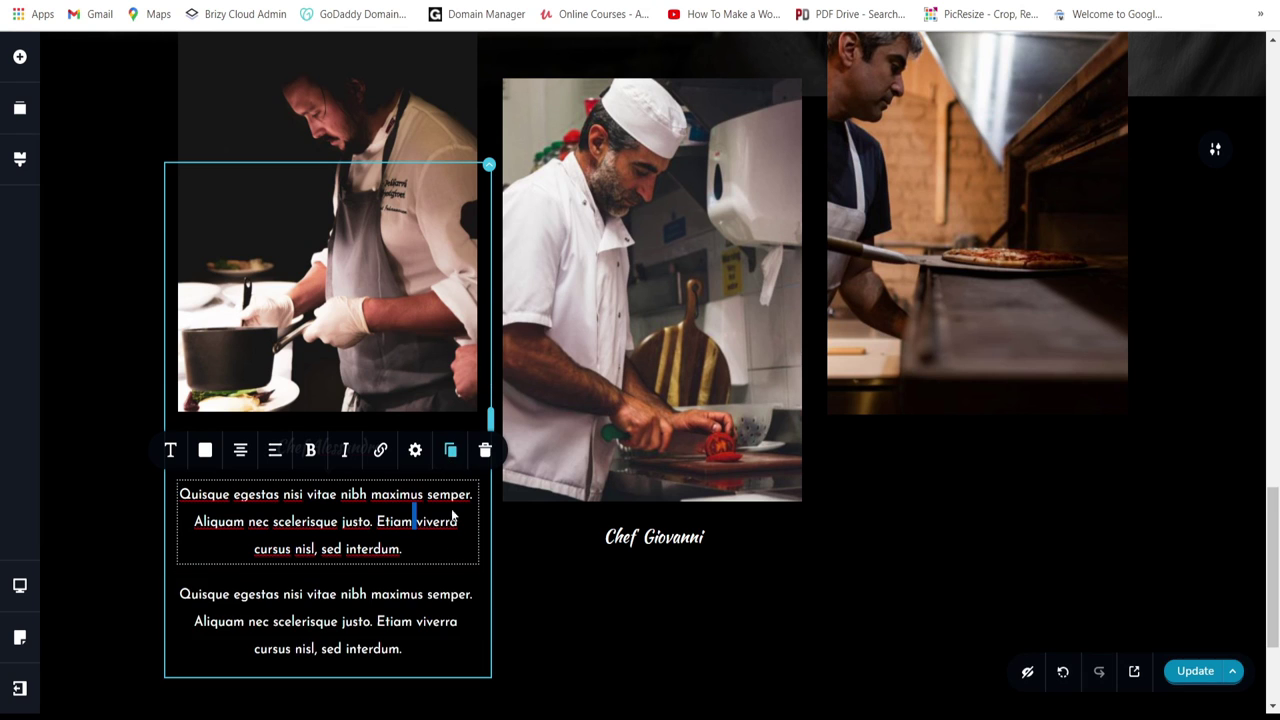
{"action": "left_click_drag", "start_coordinate": [435, 600], "coordinate": [572, 628]}
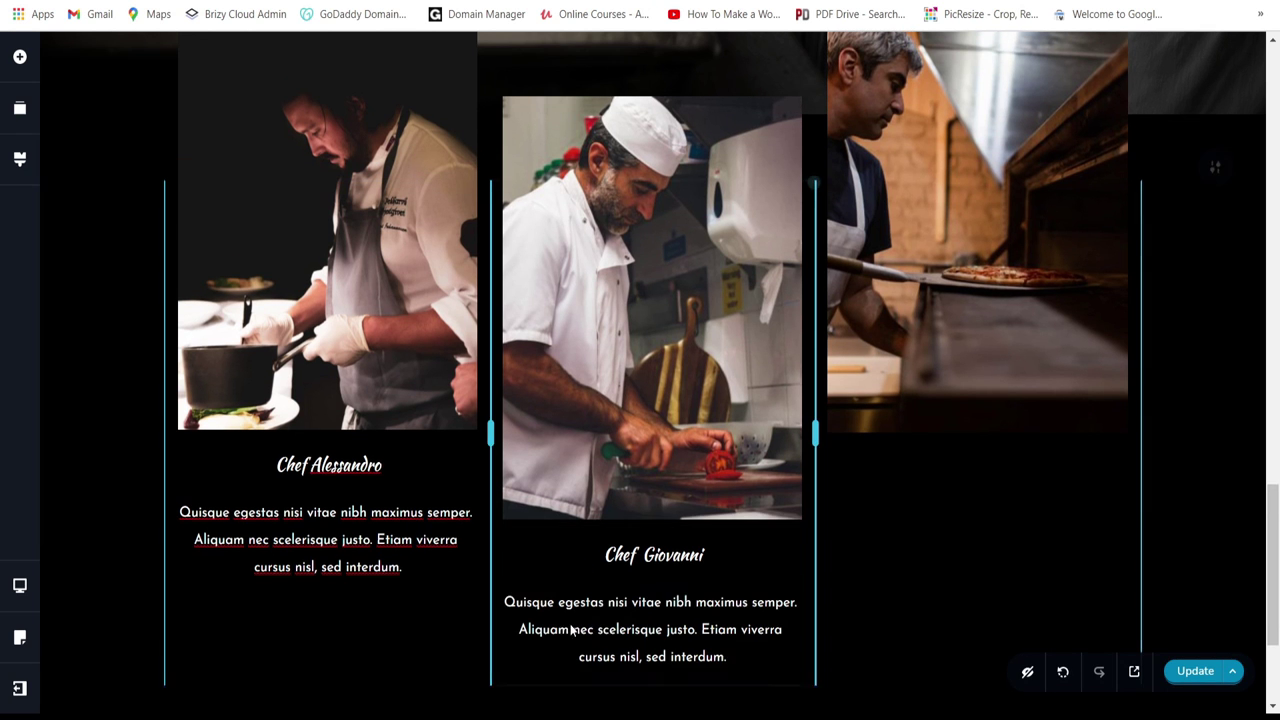
Step: Duplicate the second chef's name text and move the copy beneath the third chef's photo
{"action": "left_click", "coordinate": [682, 555]}
{"action": "left_click", "coordinate": [775, 506]}
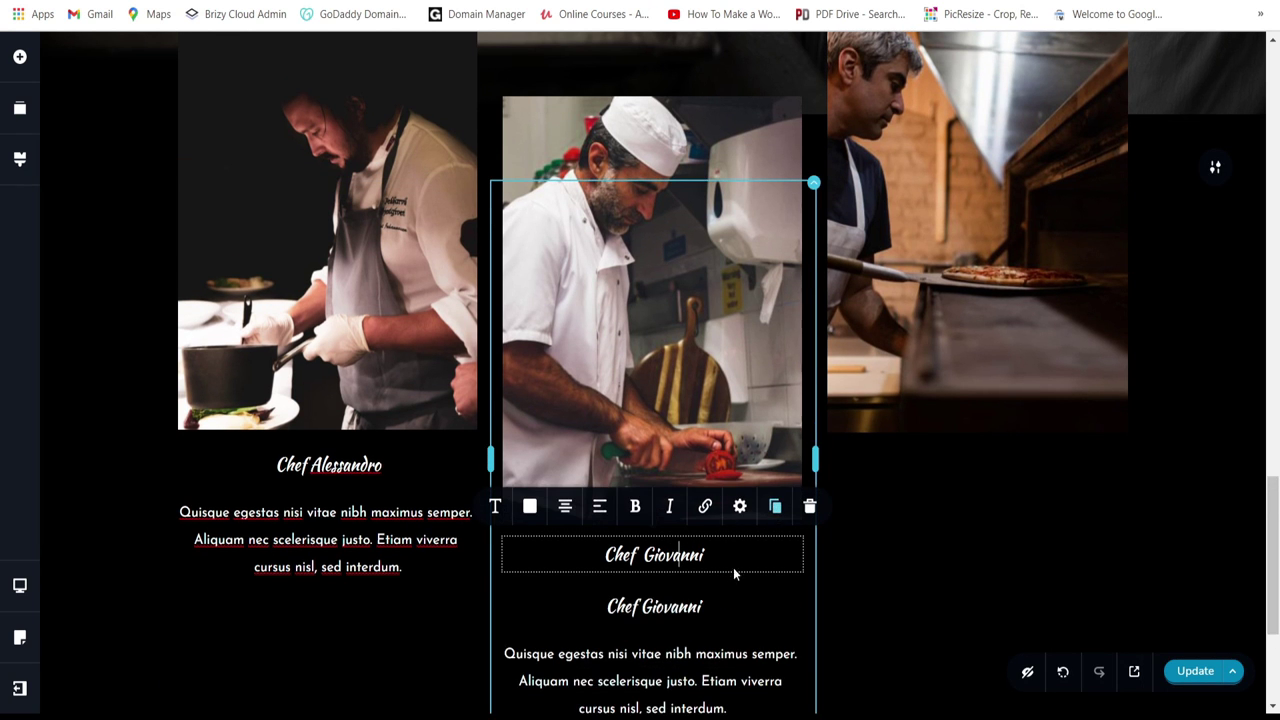
{"action": "left_click_drag", "start_coordinate": [708, 557], "coordinate": [978, 497]}
Step: Change the name in the copied text beneath the third photo to the third chef's name, keeping the word "Chef"
{"action": "left_click", "coordinate": [985, 487]}
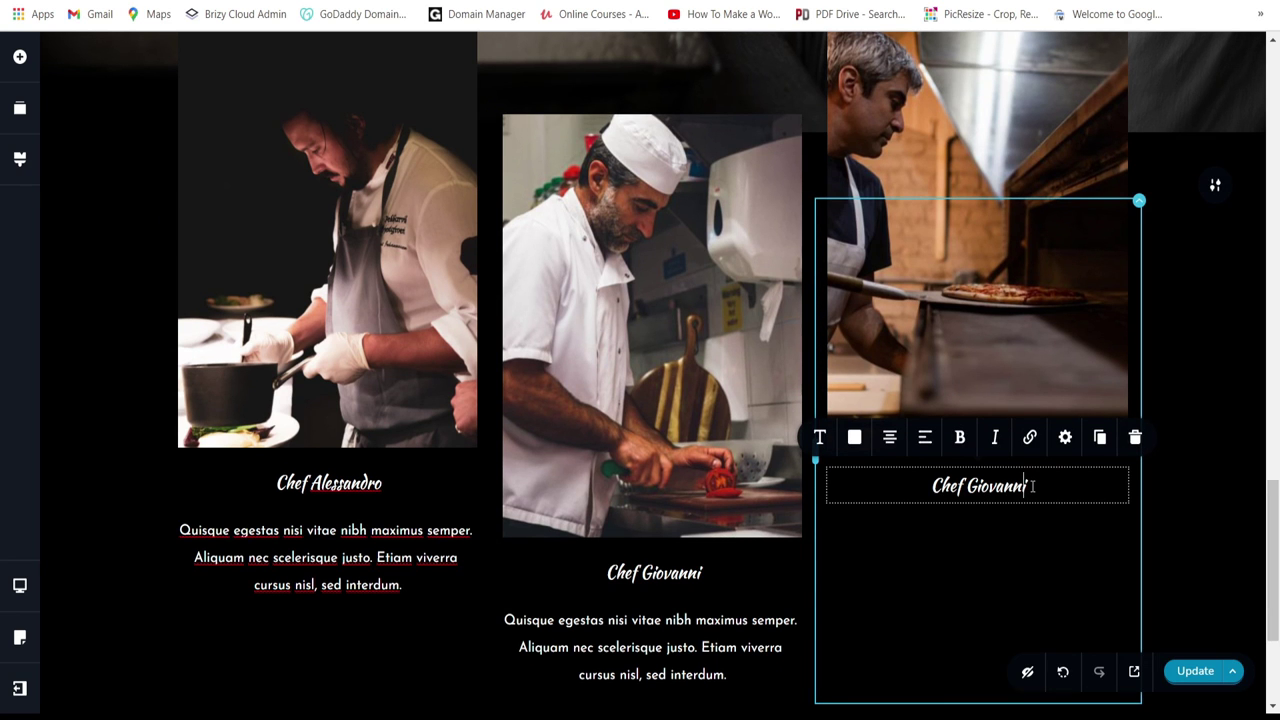
{"action": "key", "text": "BackSpace"}
{"action": "key", "text": "BackSpace"}
{"action": "key", "text": "BackSpace"}
{"action": "key", "text": "BackSpace"}
{"action": "key", "text": "BackSpace"}
{"action": "key", "text": "BackSpace"}
{"action": "key", "text": "BackSpace"}
{"action": "key", "text": "BackSpace"}
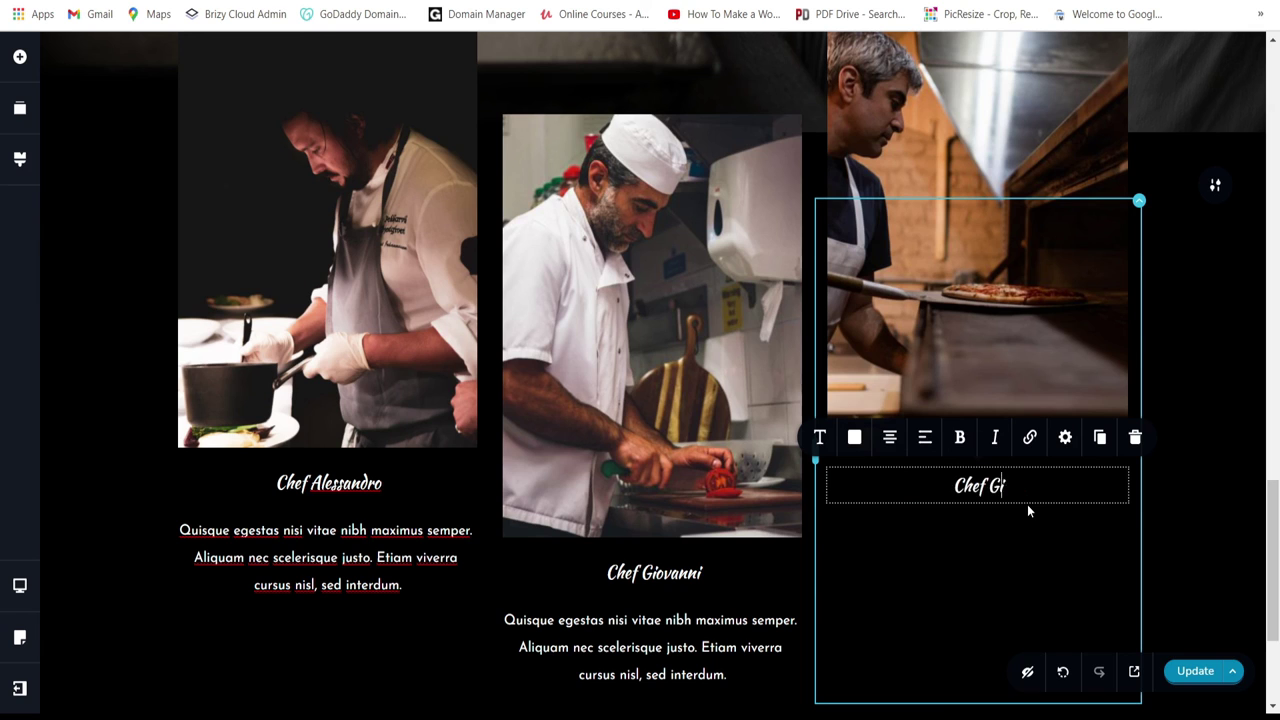
{"action": "type", "text": "Car"}
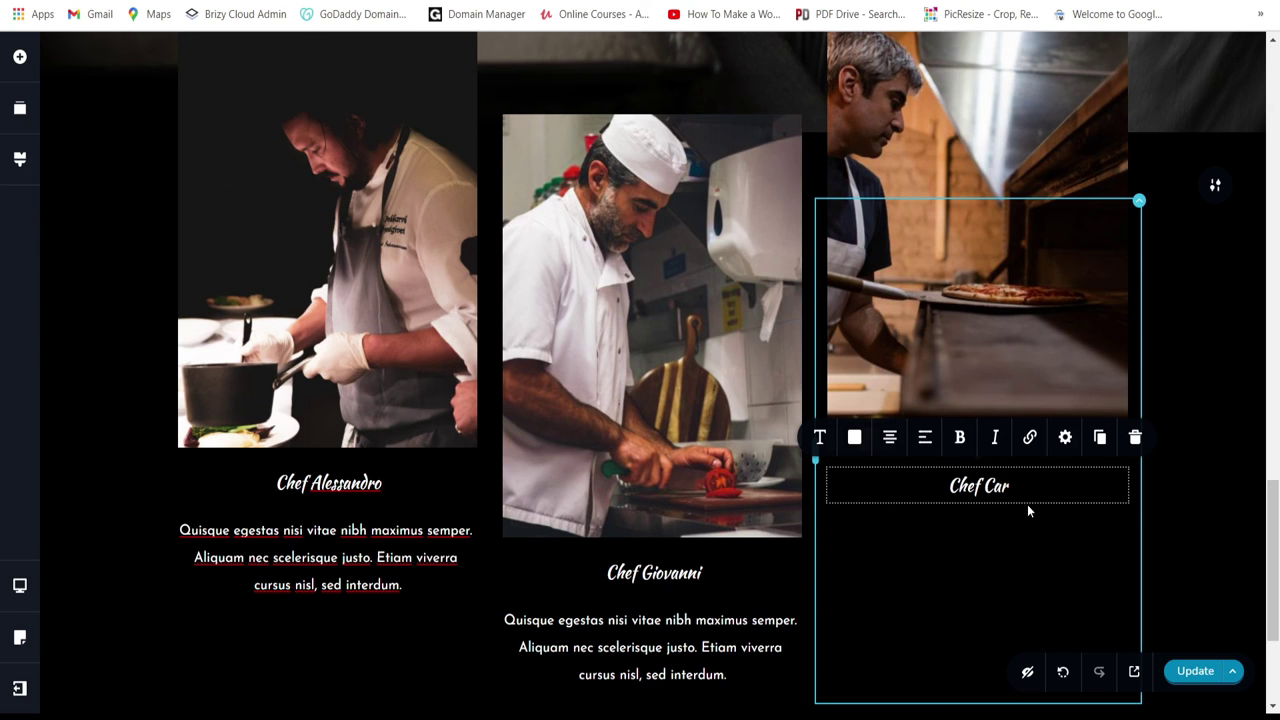
{"action": "type", "text": "lo"}
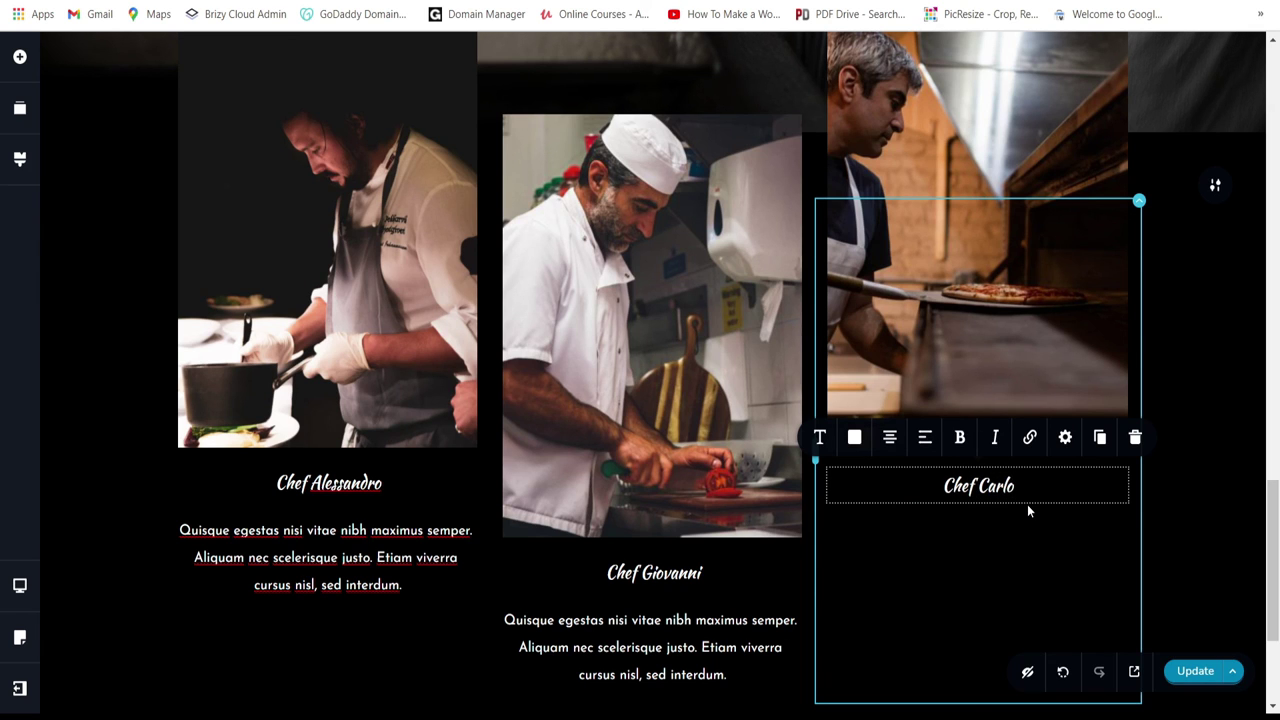
Step: Duplicate the second chef's description paragraph and move the copy beneath the third chef's name
{"action": "left_click", "coordinate": [750, 630]}
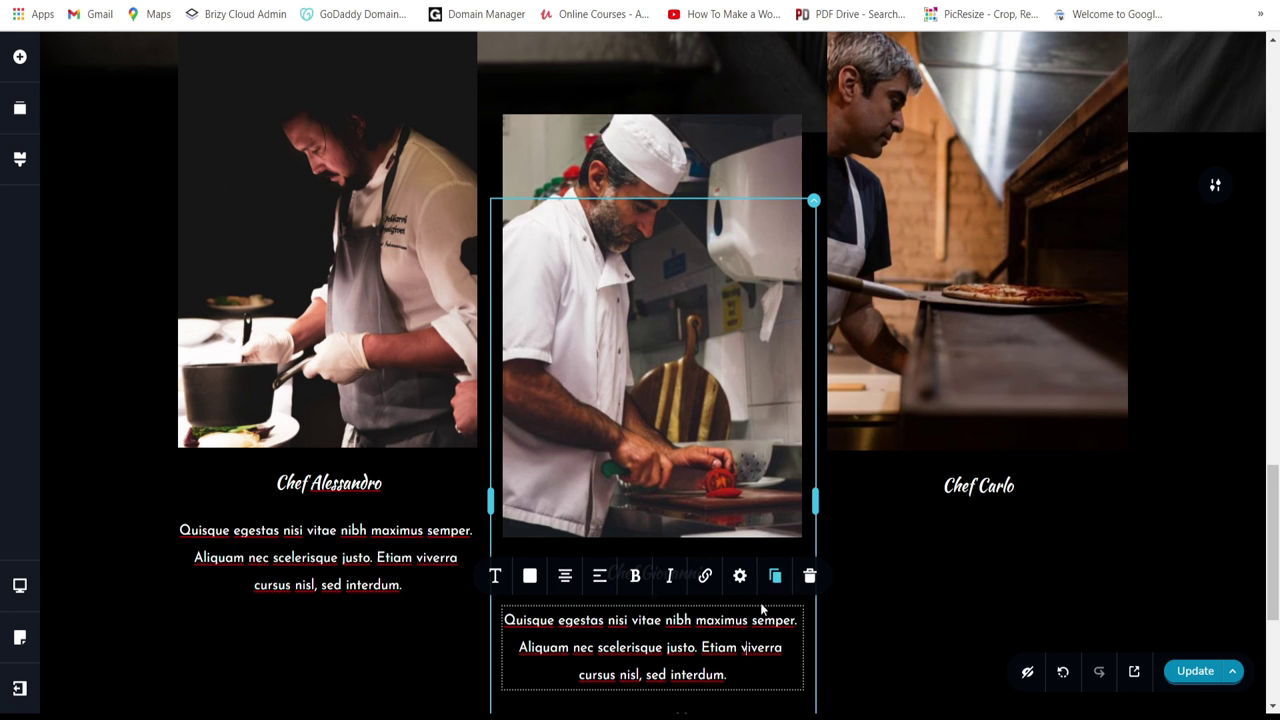
{"action": "left_click_drag", "start_coordinate": [789, 649], "coordinate": [944, 531]}
Step: Review the page from the food photo gallery through the end of the Our Chefs section
{"action": "scroll", "coordinate": [944, 531], "scroll_direction": "down", "scroll_amount": 3}
{"action": "scroll", "coordinate": [944, 531], "scroll_direction": "up", "scroll_amount": 10}
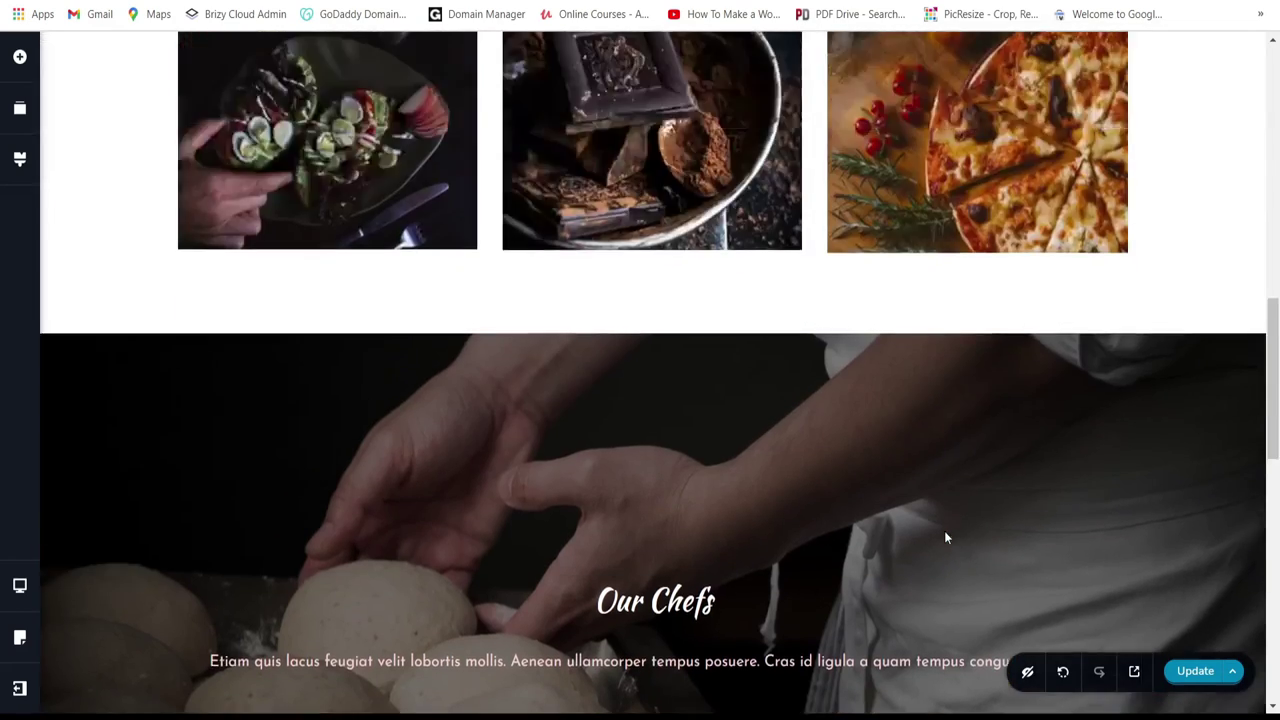
{"action": "scroll", "coordinate": [944, 530], "scroll_direction": "down", "scroll_amount": 5}
{"action": "scroll", "coordinate": [809, 350], "scroll_direction": "up", "scroll_amount": 2}
{"action": "left_click_drag", "start_coordinate": [809, 350], "coordinate": [815, 210]}
{"action": "scroll", "coordinate": [815, 210], "scroll_direction": "down", "scroll_amount": 3}
{"action": "left_click_drag", "start_coordinate": [780, 251], "coordinate": [781, 180]}
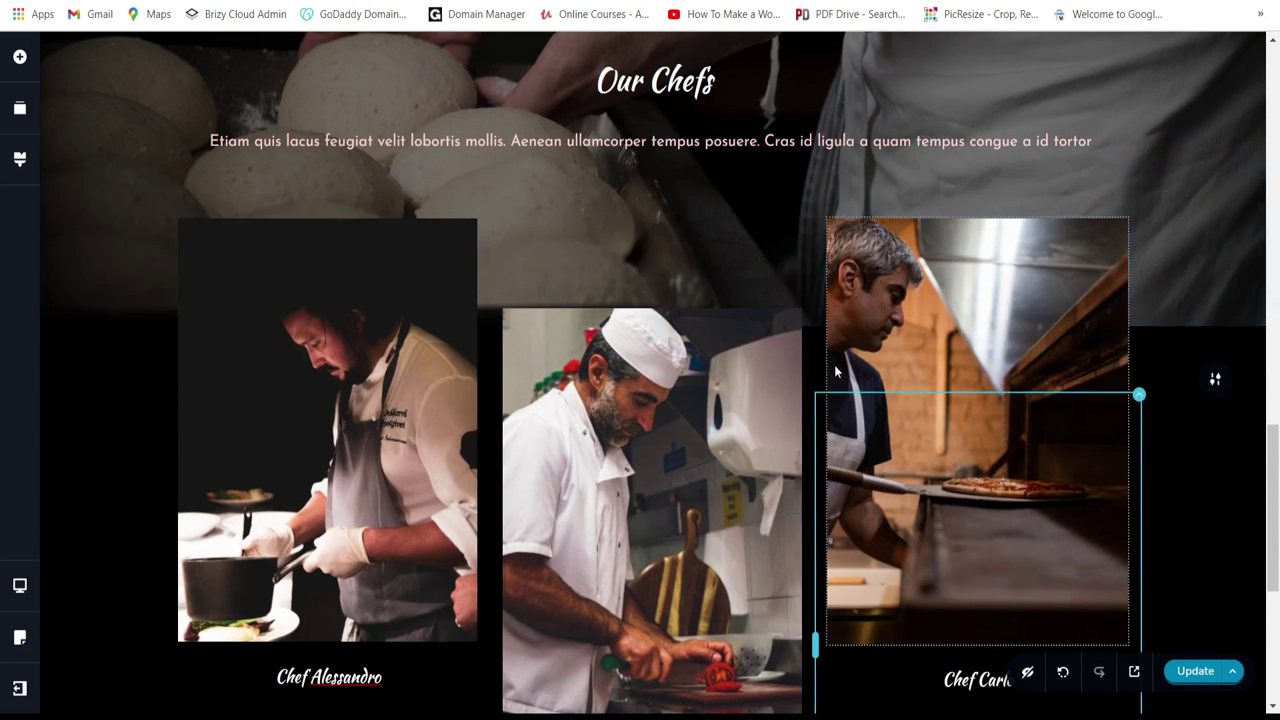
{"action": "scroll", "coordinate": [835, 368], "scroll_direction": "up", "scroll_amount": 3}
{"action": "left_click_drag", "start_coordinate": [834, 251], "coordinate": [835, 225]}
{"action": "scroll", "coordinate": [817, 356], "scroll_direction": "down", "scroll_amount": 8}
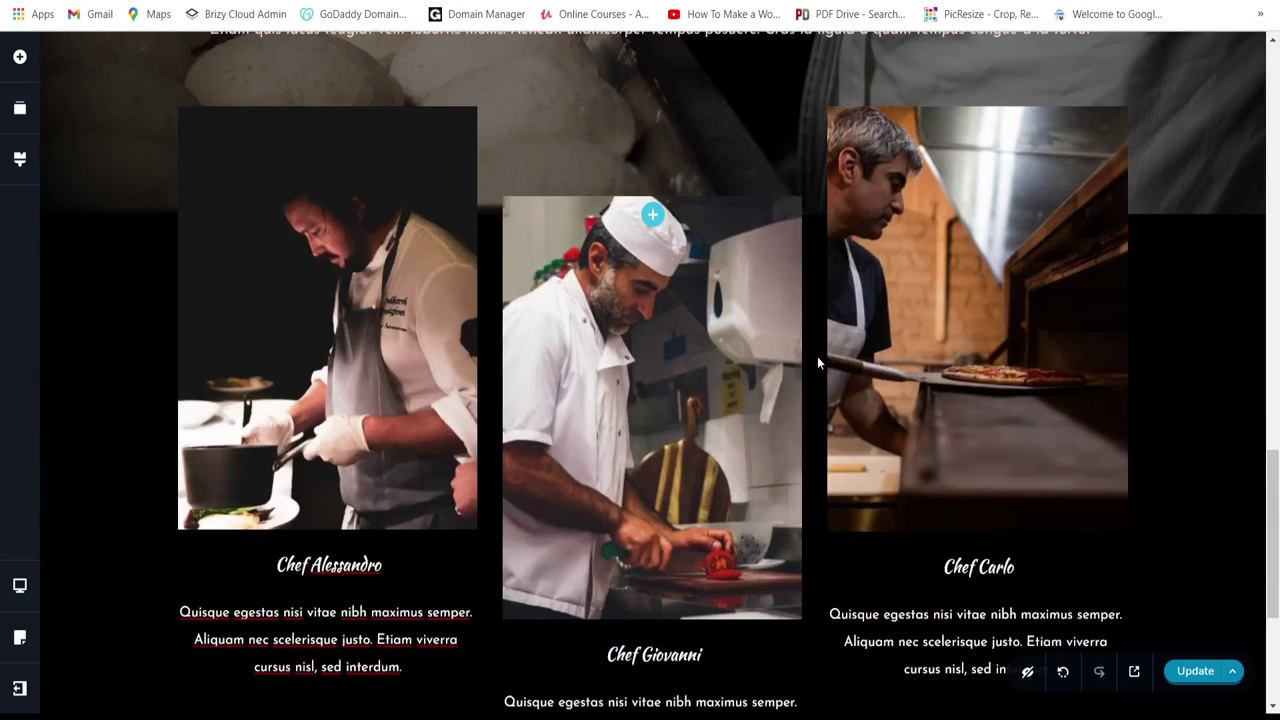
{"action": "scroll", "coordinate": [817, 356], "scroll_direction": "up", "scroll_amount": 15}
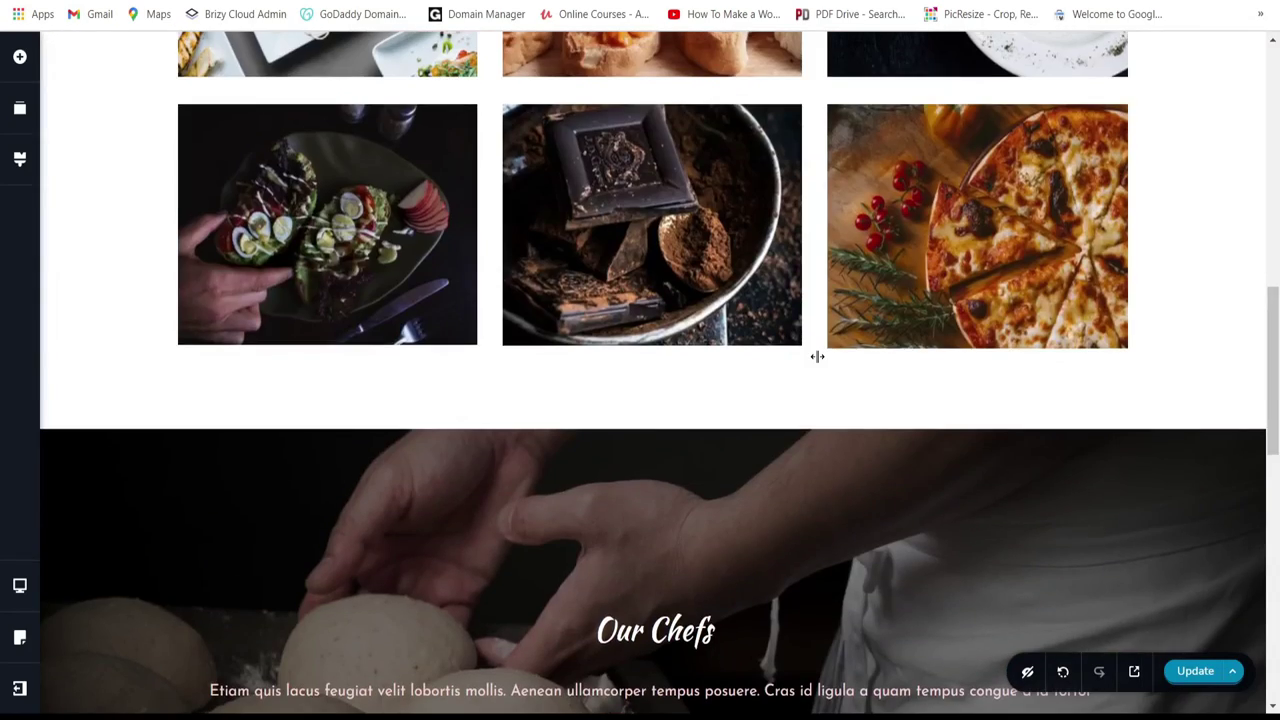
{"action": "scroll", "coordinate": [817, 356], "scroll_direction": "down", "scroll_amount": 15}
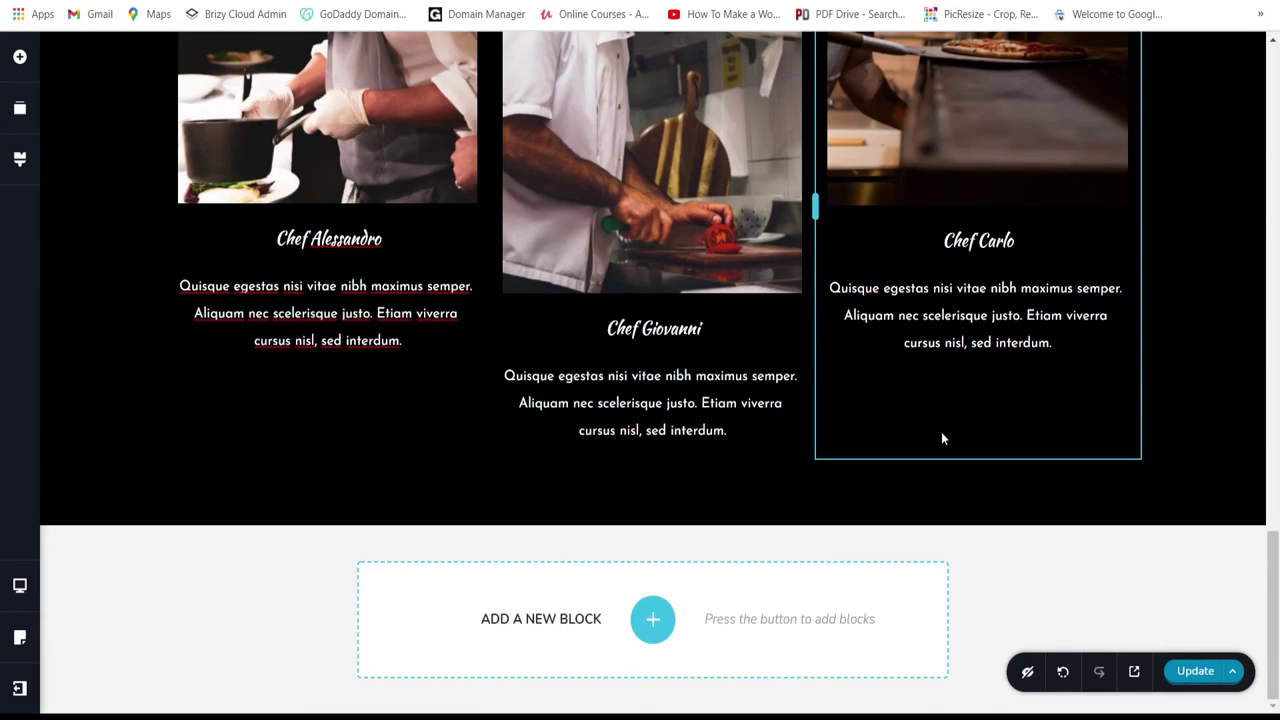
Step: Update the page and add the "Target integrated users" contact block with a map below the chefs section
{"action": "left_click", "coordinate": [1195, 673]}
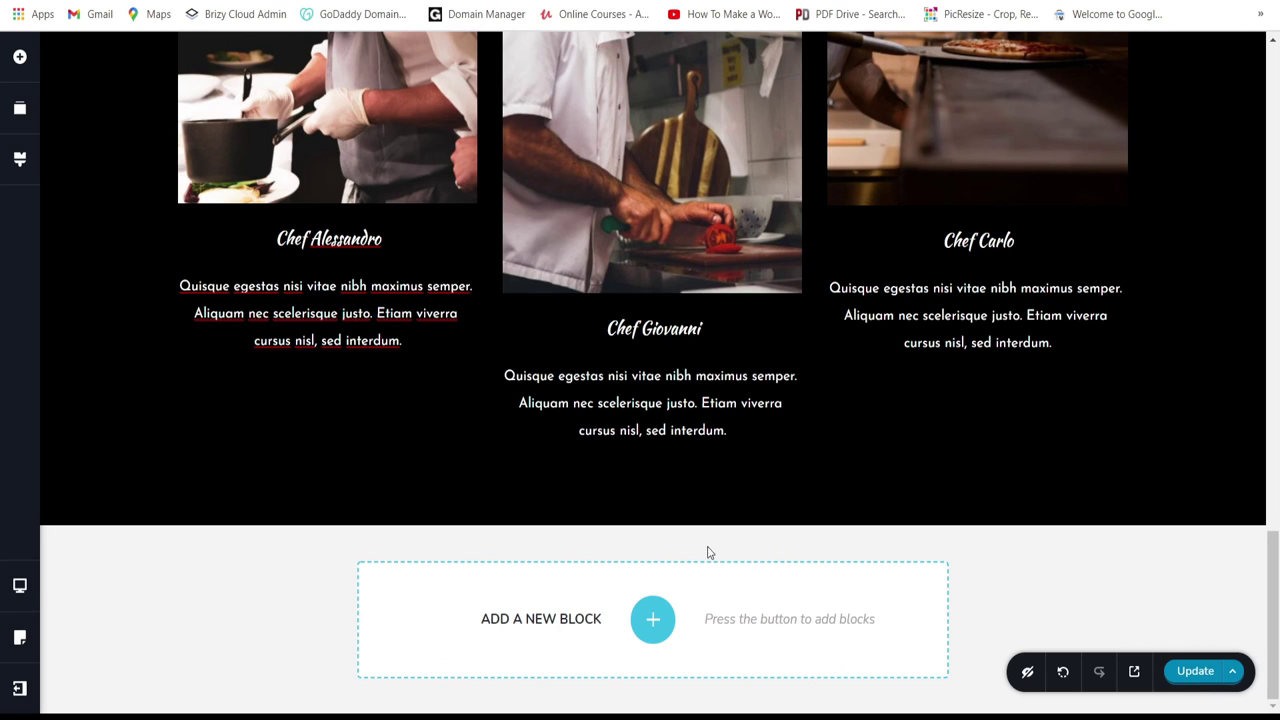
{"action": "left_click", "coordinate": [645, 633]}
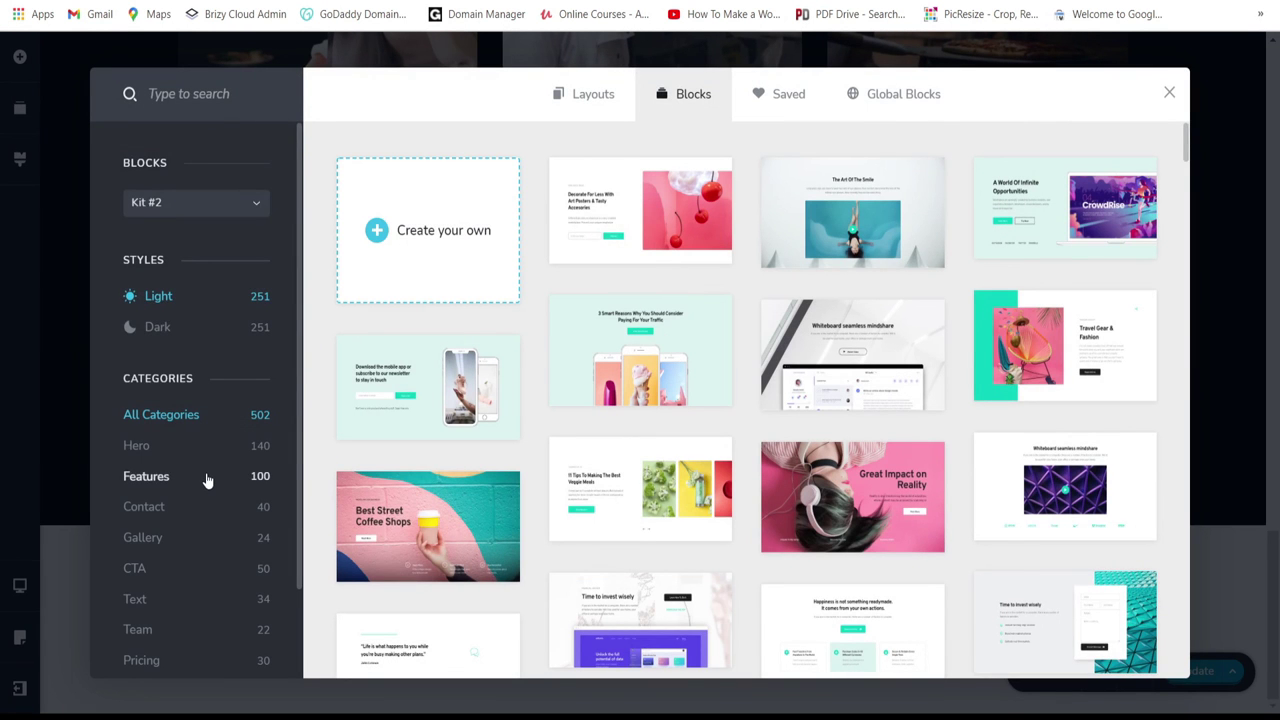
{"action": "scroll", "coordinate": [207, 481], "scroll_direction": "down", "scroll_amount": 2}
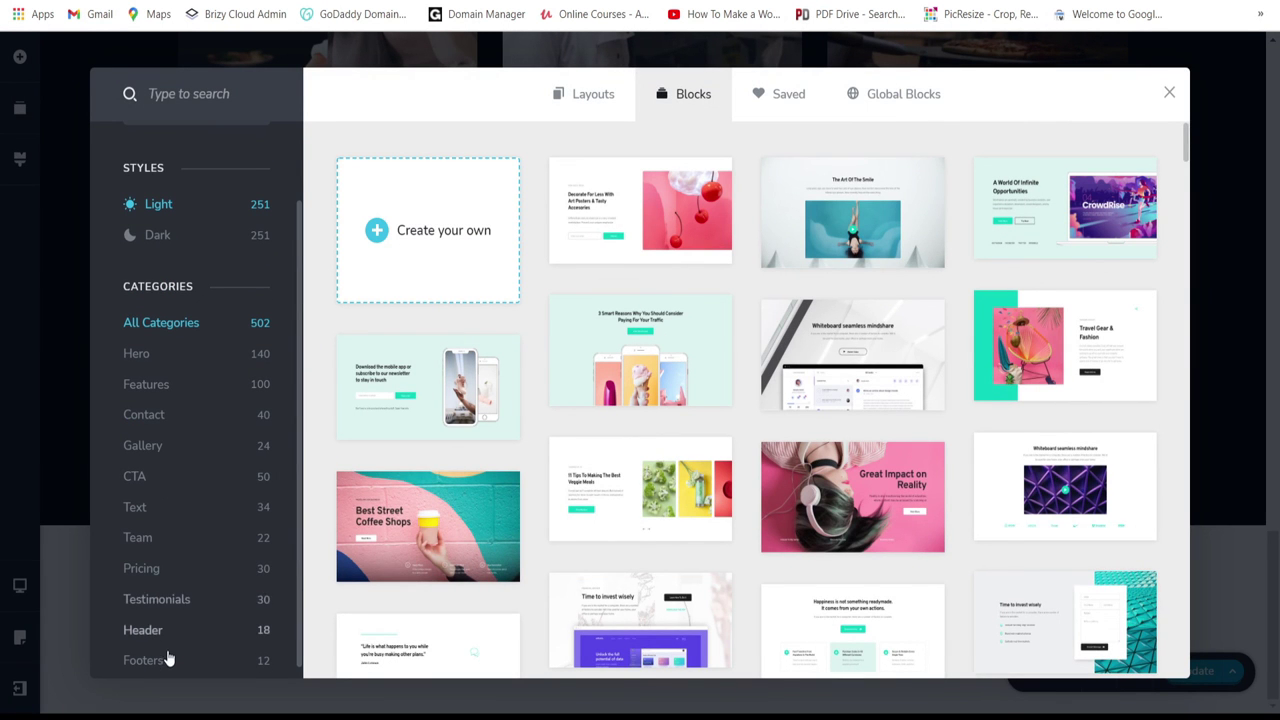
{"action": "left_click", "coordinate": [153, 415]}
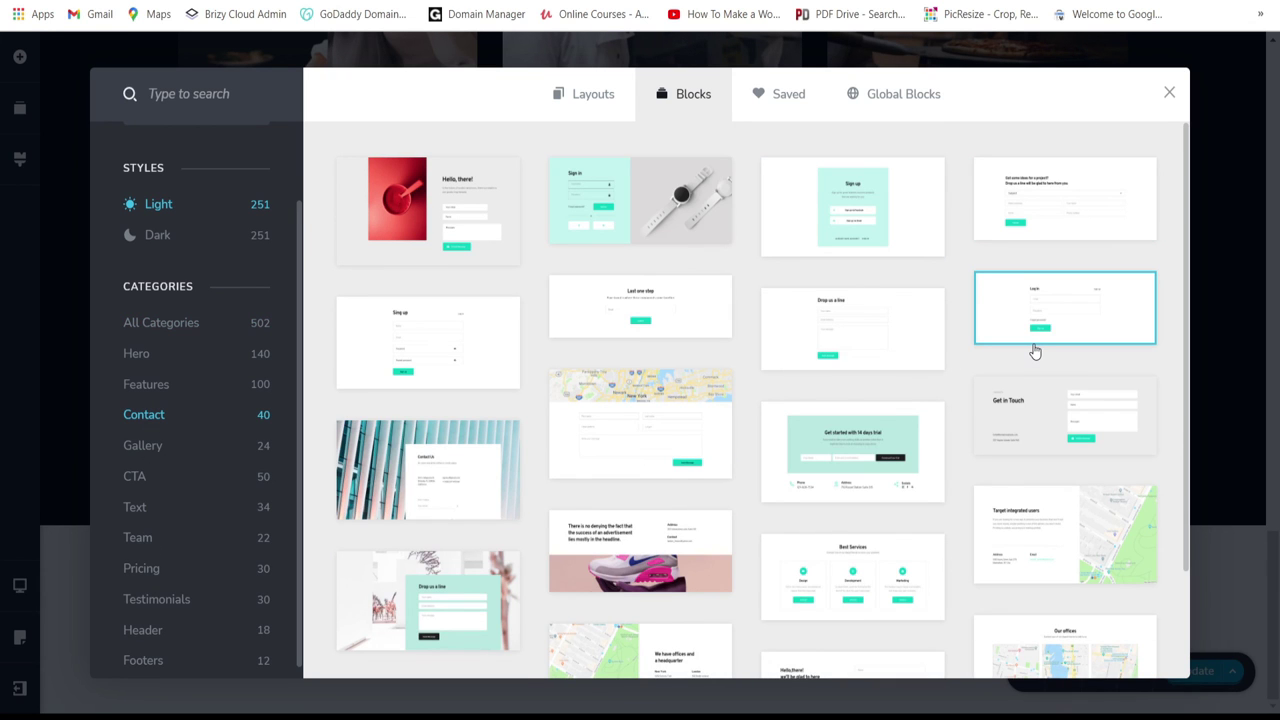
{"action": "scroll", "coordinate": [1035, 350], "scroll_direction": "down", "scroll_amount": 1}
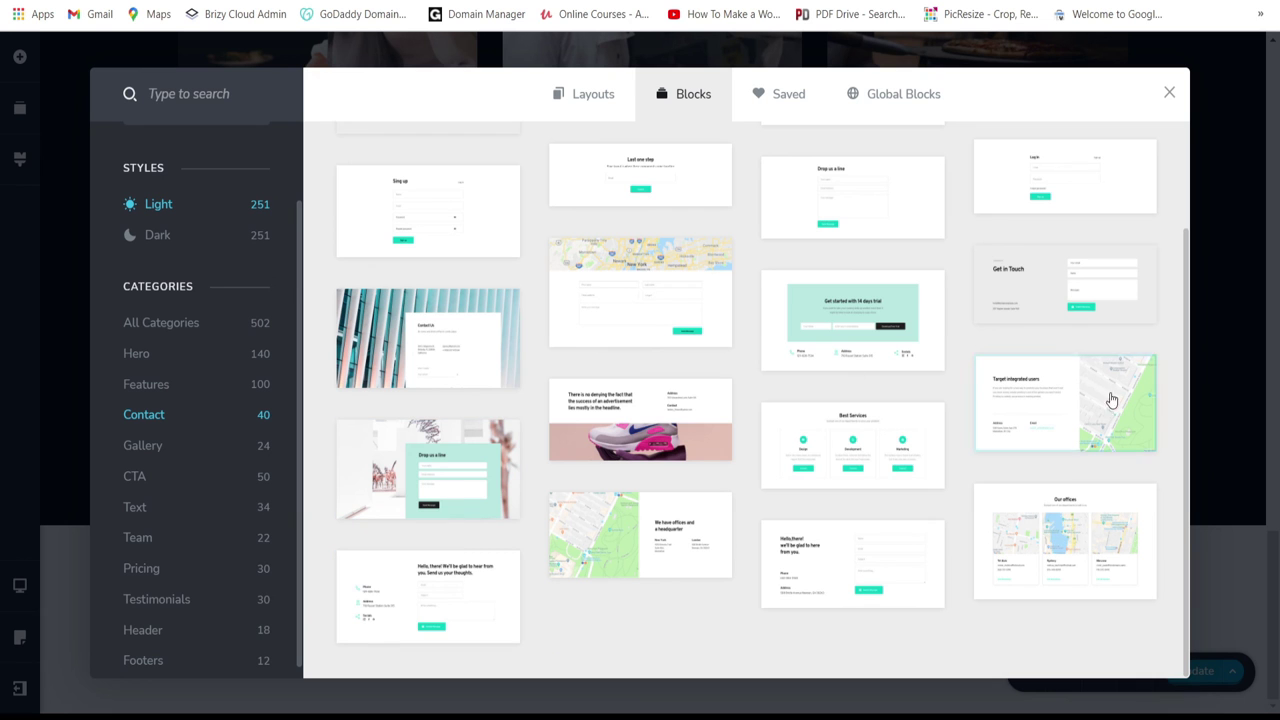
{"action": "left_click", "coordinate": [1106, 437]}
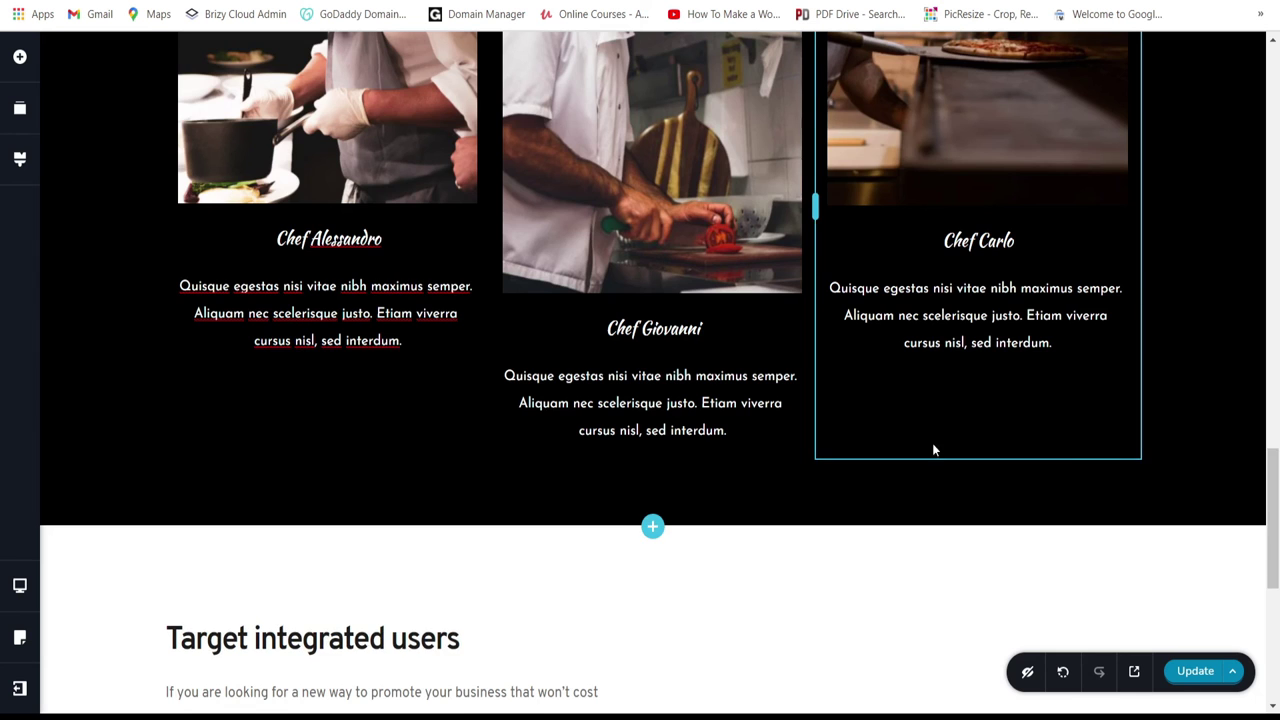
Step: Set the font of the "Target integrated users" heading to Kaushan Script
{"action": "left_click", "coordinate": [312, 203]}
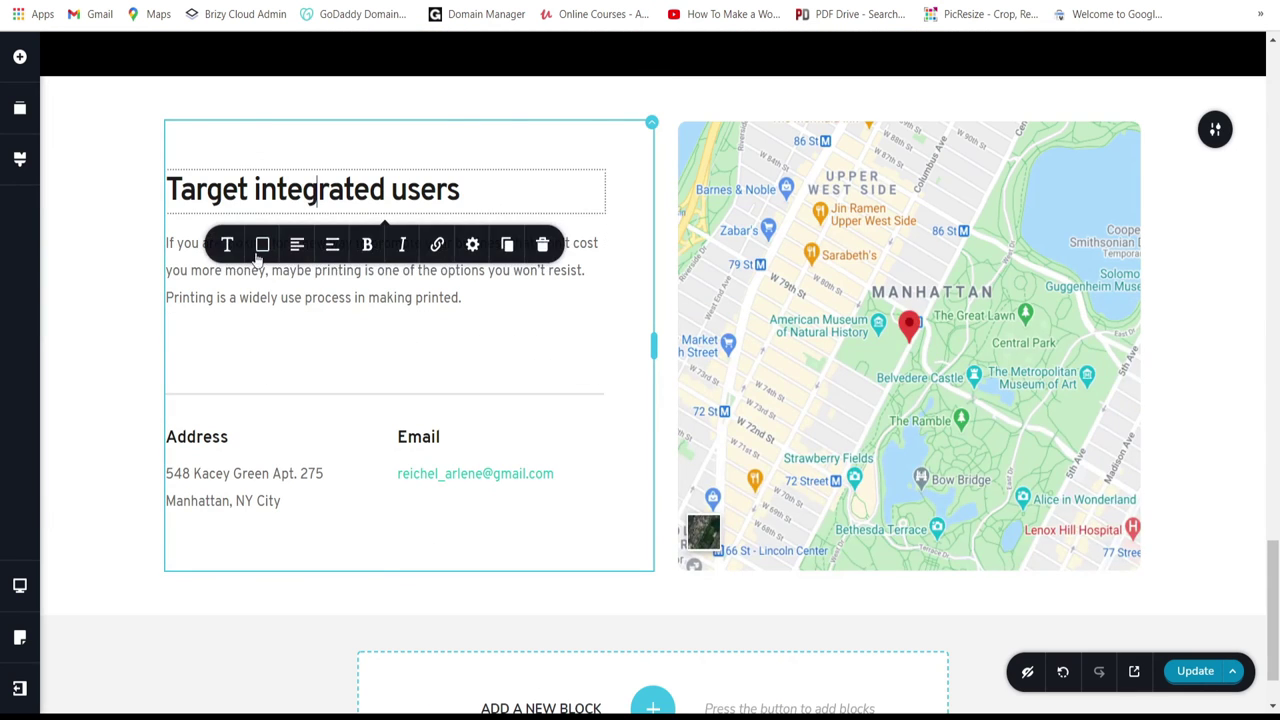
{"action": "left_click", "coordinate": [227, 244]}
{"action": "scroll", "coordinate": [137, 433], "scroll_direction": "down", "scroll_amount": 2}
{"action": "scroll", "coordinate": [137, 430], "scroll_direction": "down", "scroll_amount": 2}
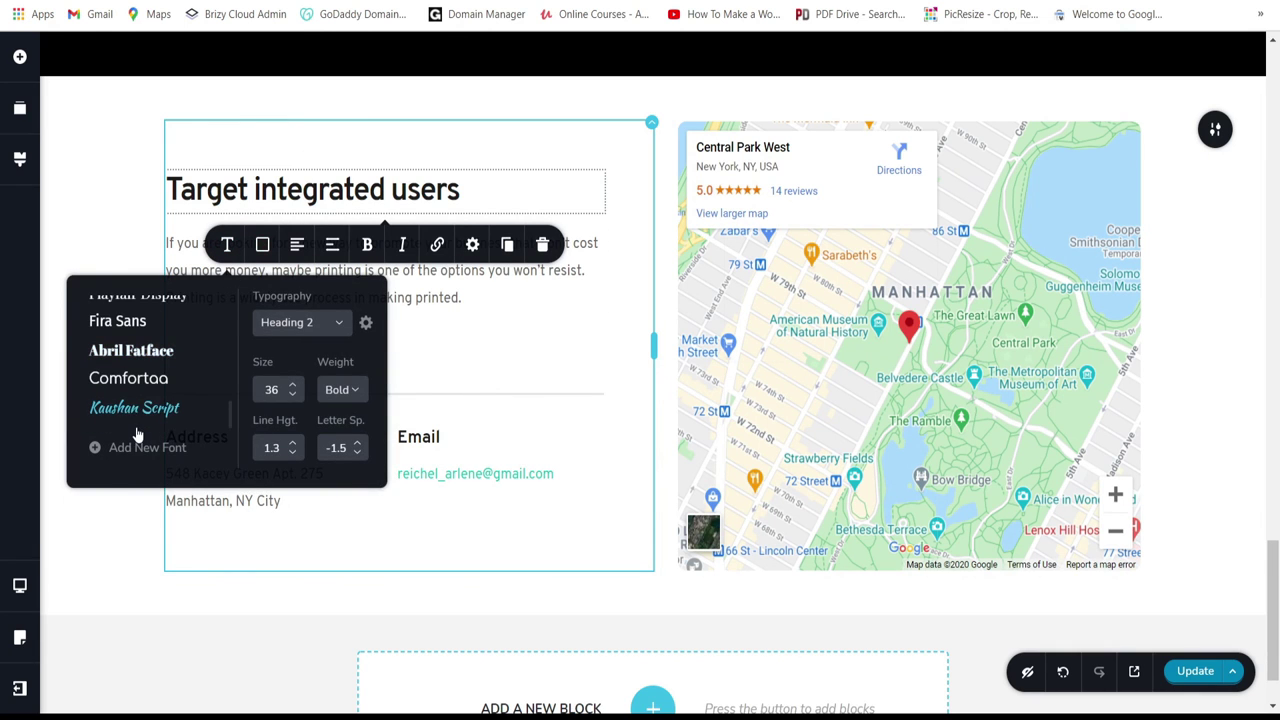
{"action": "left_click", "coordinate": [140, 409]}
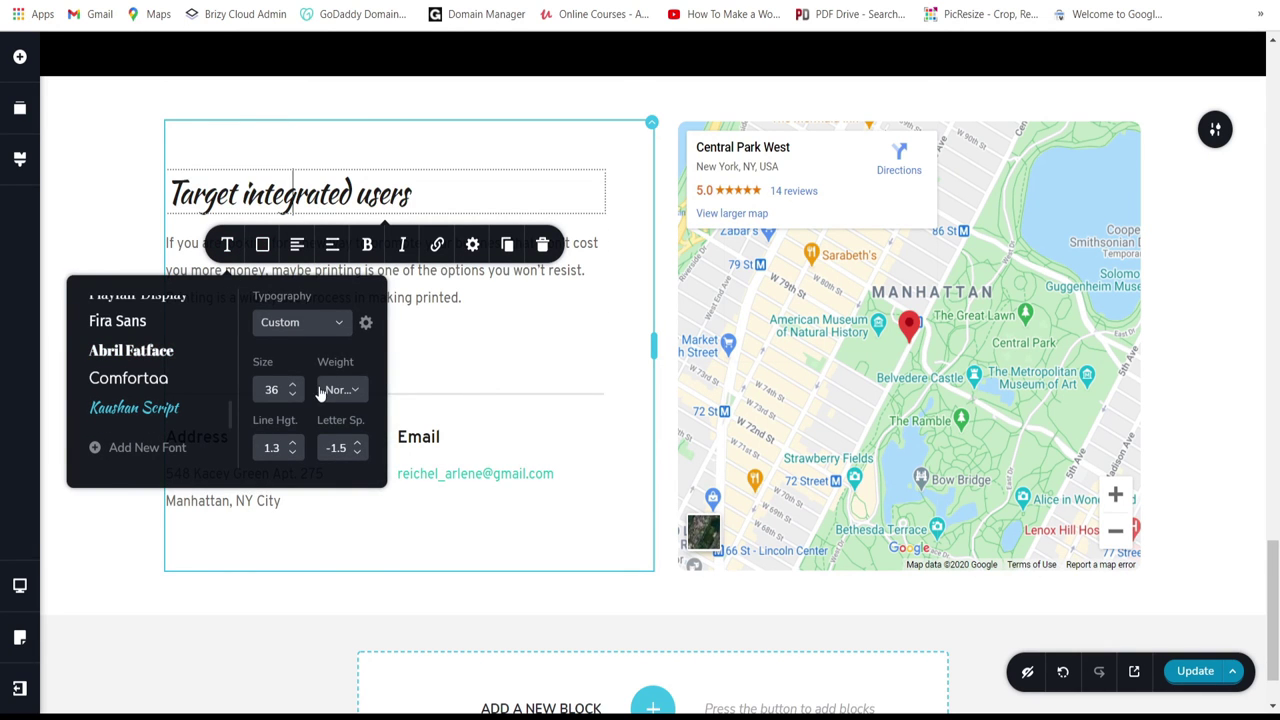
Step: Delete the description paragraph beneath the contact block's main heading
{"action": "left_click", "coordinate": [460, 298]}
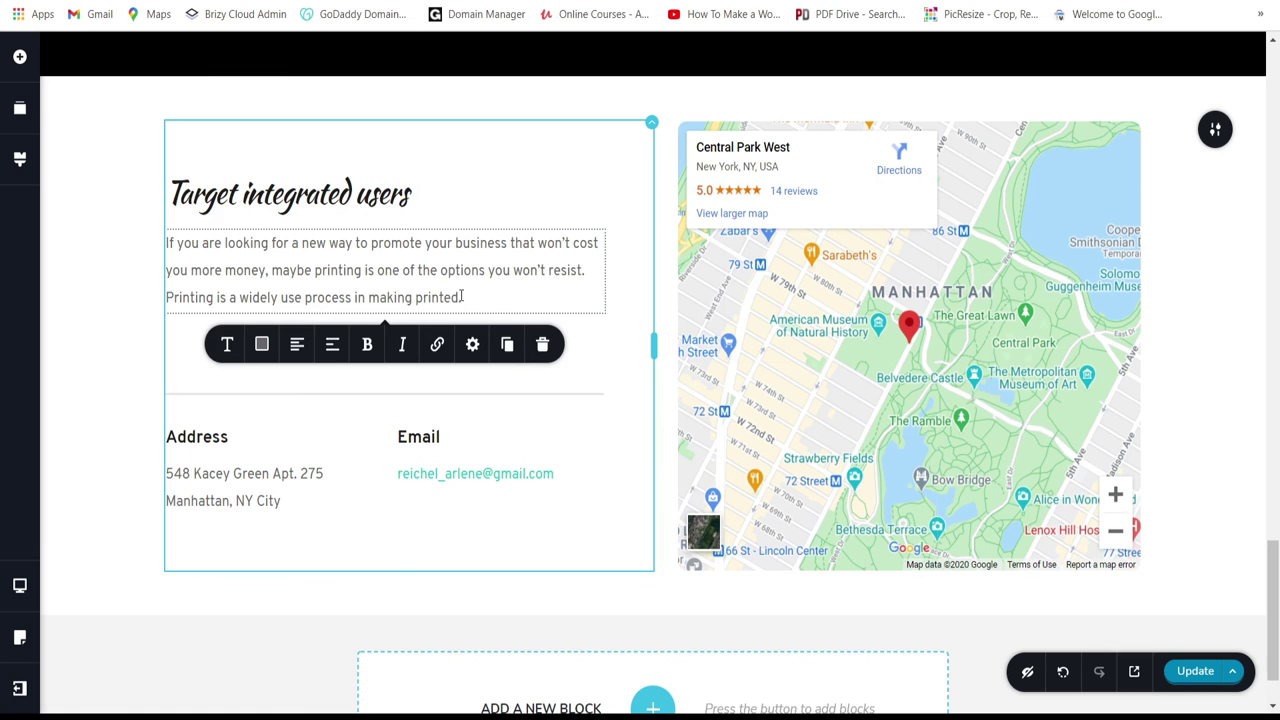
{"action": "left_click_drag", "start_coordinate": [462, 297], "coordinate": [152, 228]}
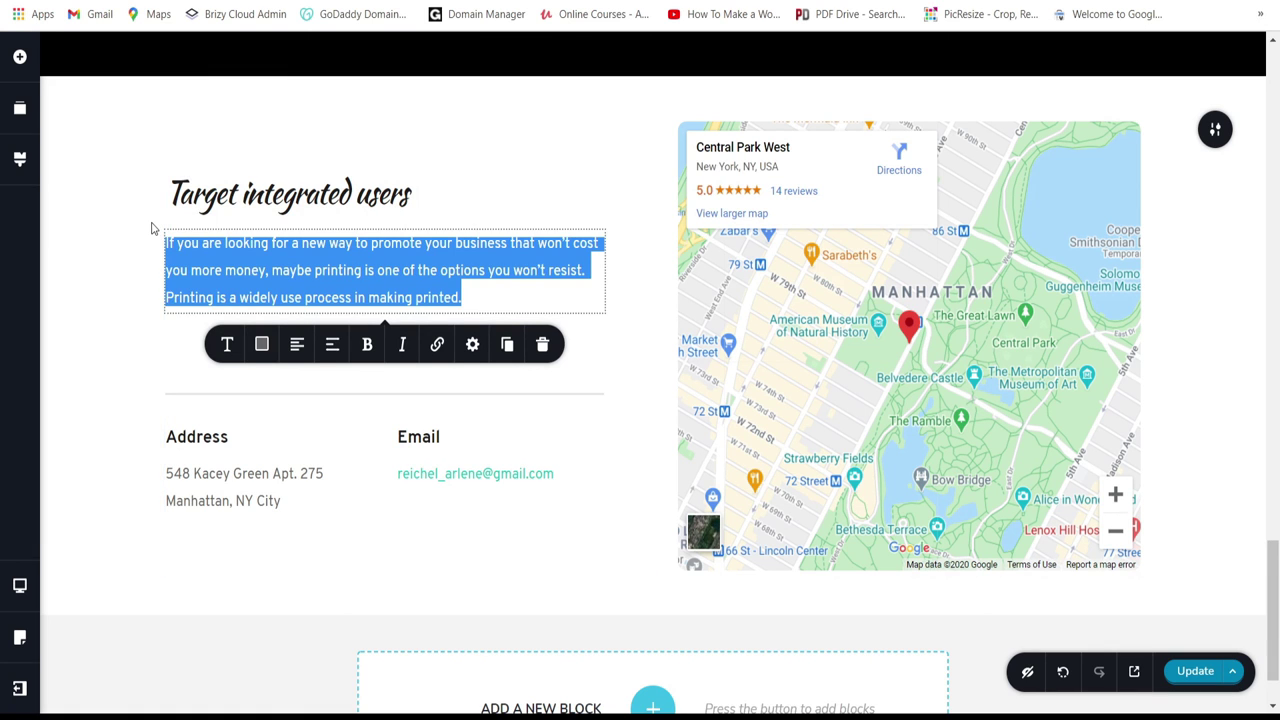
{"action": "key", "text": "BackSpace"}
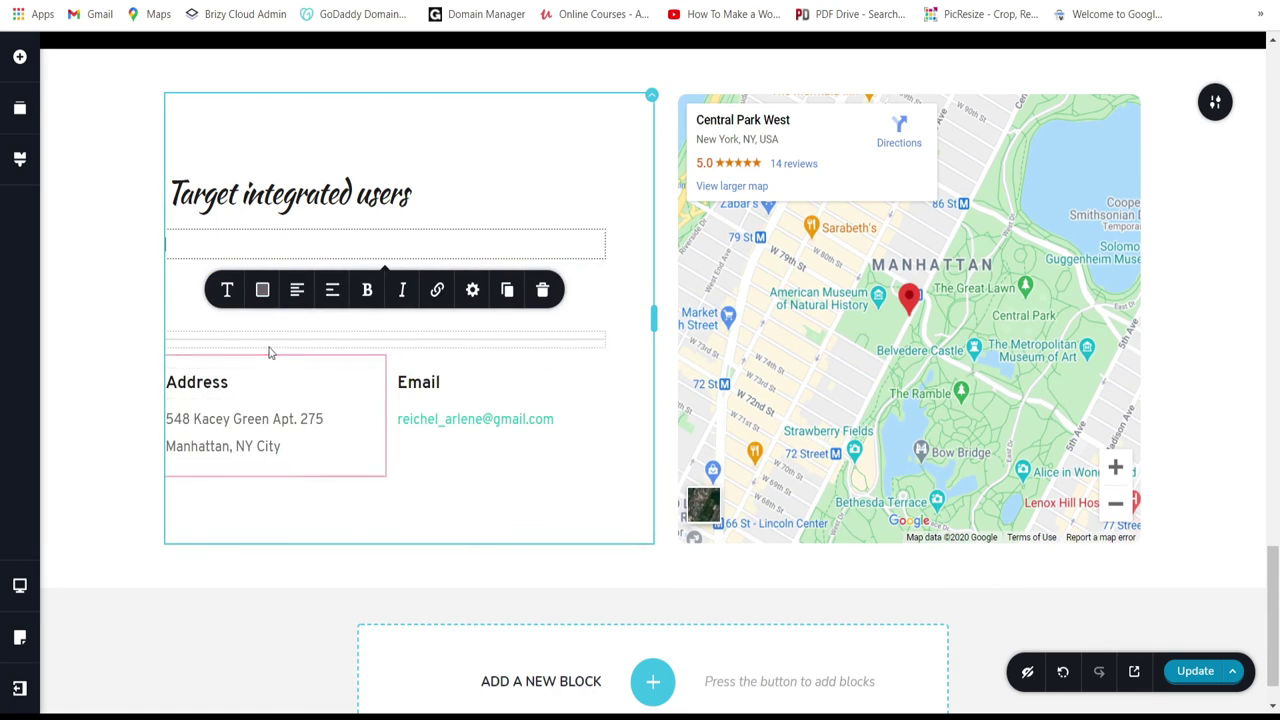
{"action": "left_click", "coordinate": [542, 289]}
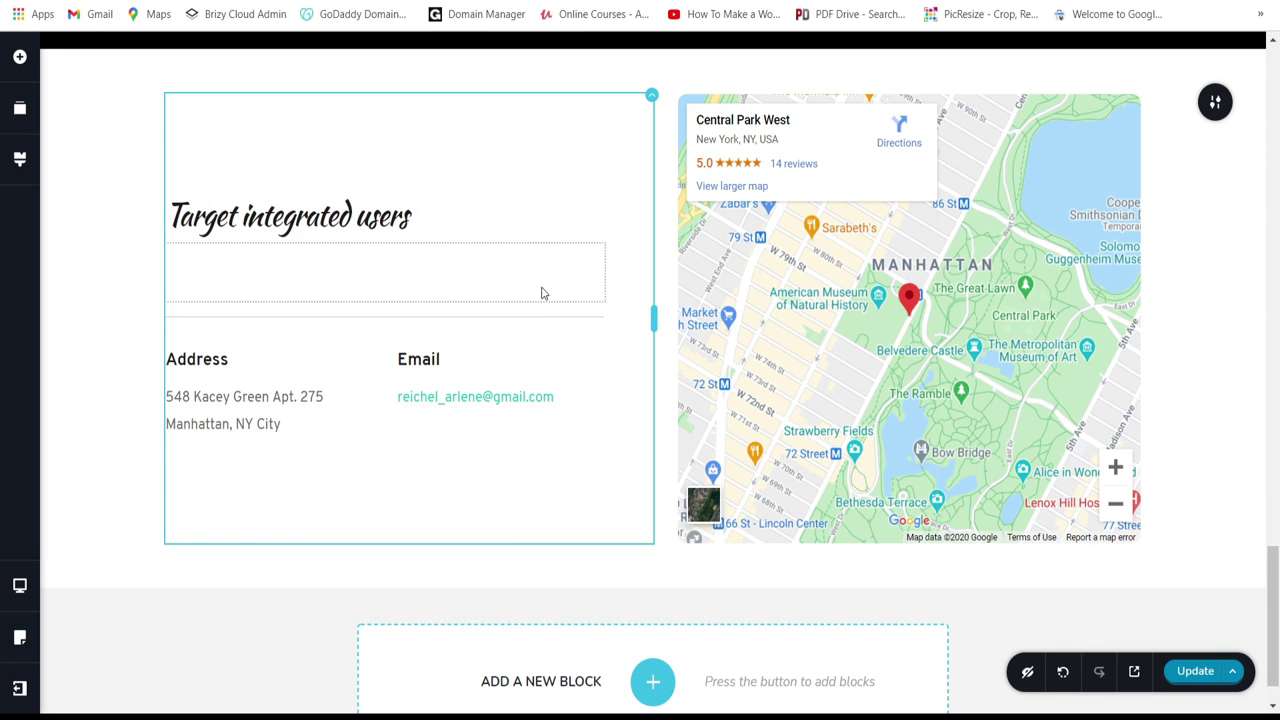
Step: Set the font of the Address and Email subheadings in the contact block to Josefin Sans
{"action": "left_click", "coordinate": [233, 396]}
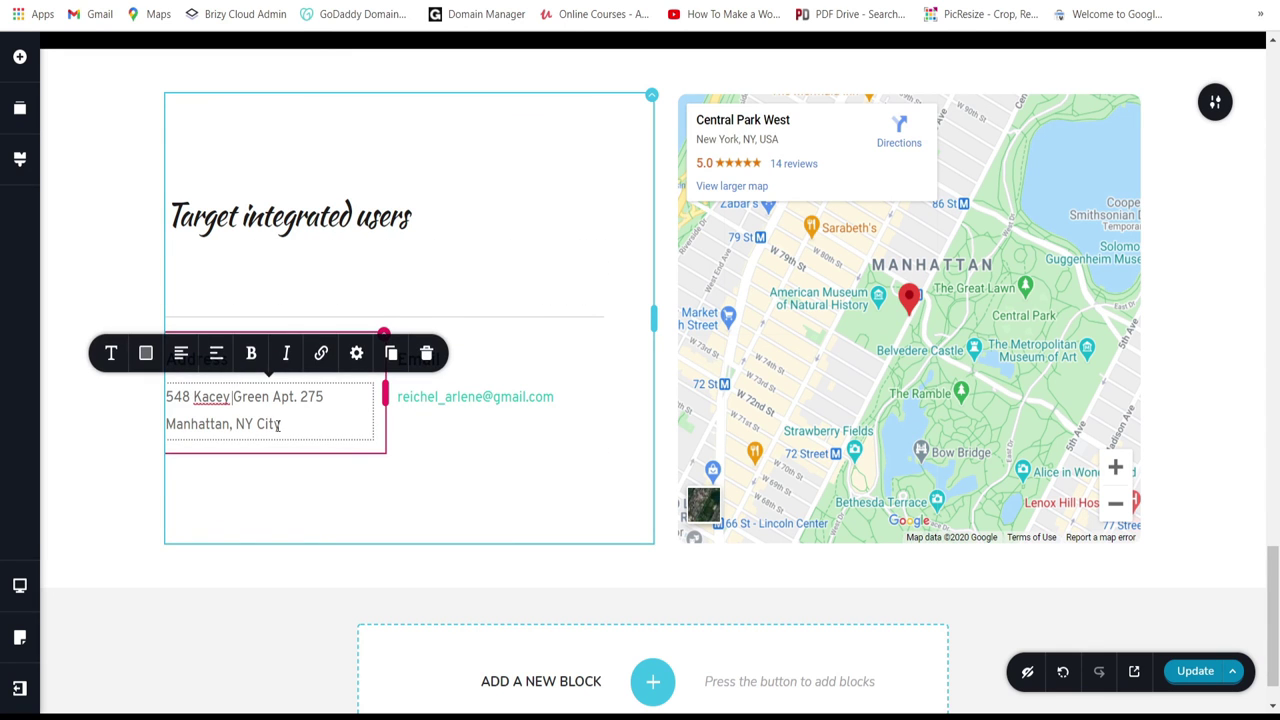
{"action": "left_click", "coordinate": [394, 289]}
{"action": "left_click", "coordinate": [195, 360]}
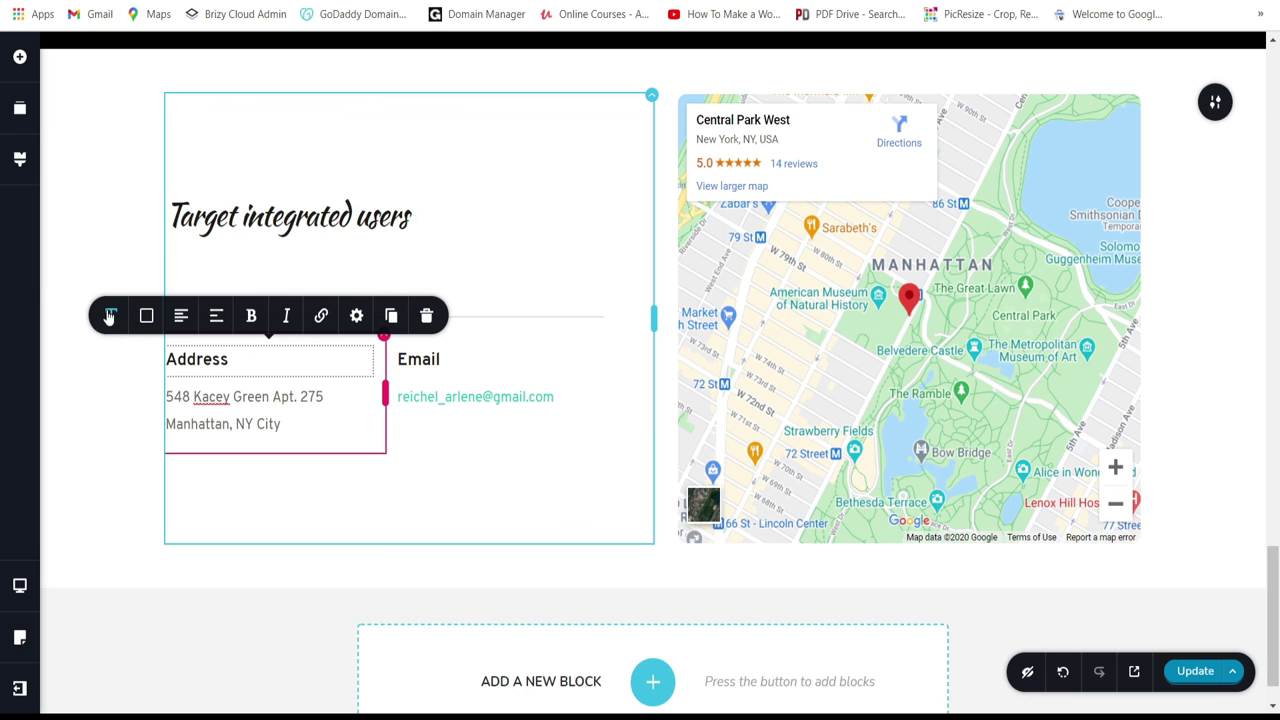
{"action": "left_click", "coordinate": [112, 316]}
{"action": "left_click", "coordinate": [108, 214]}
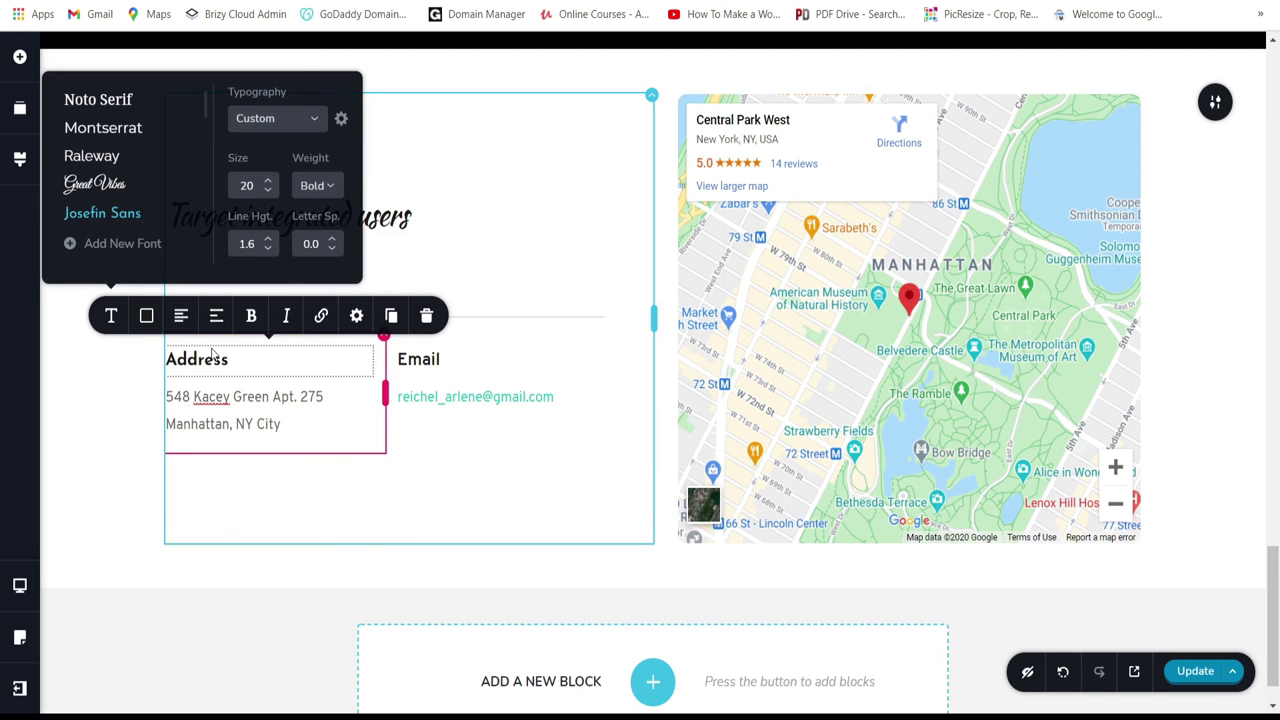
{"action": "left_click", "coordinate": [420, 360]}
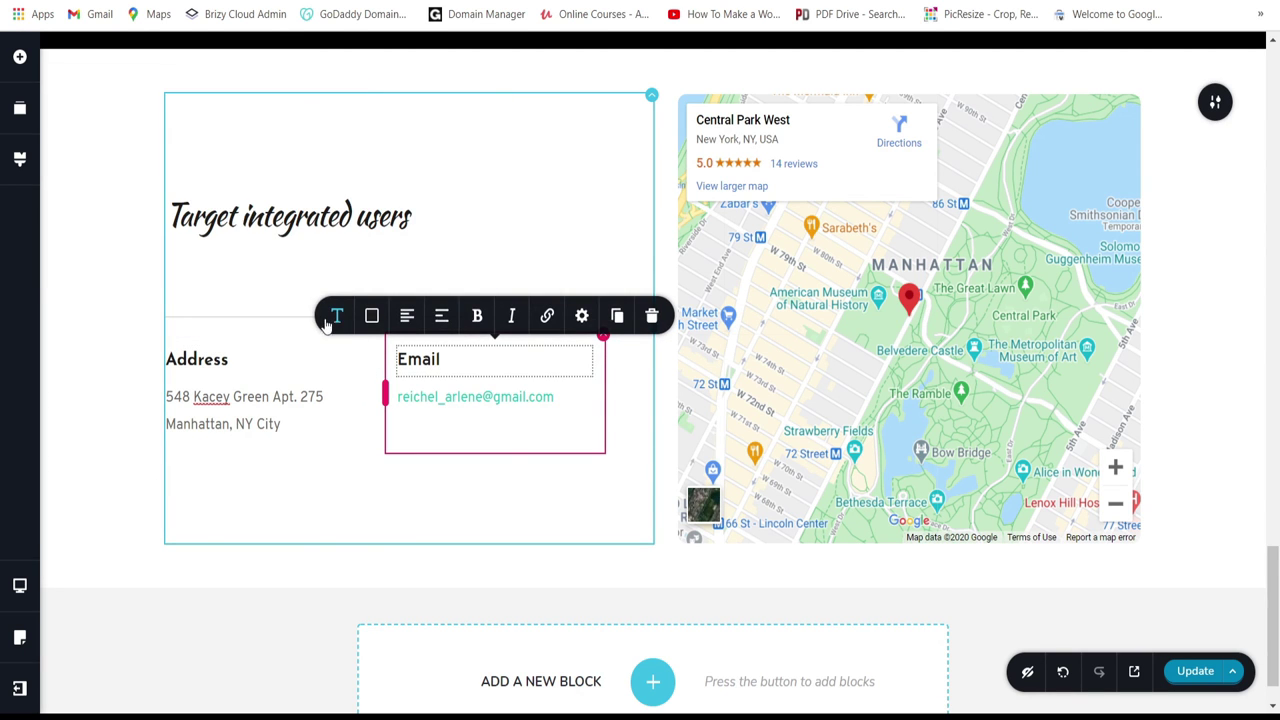
{"action": "left_click", "coordinate": [337, 316]}
{"action": "left_click", "coordinate": [252, 215]}
Step: Set the font of the whole sample address beneath the Address subheading to Josefin Sans
{"action": "left_click", "coordinate": [240, 428]}
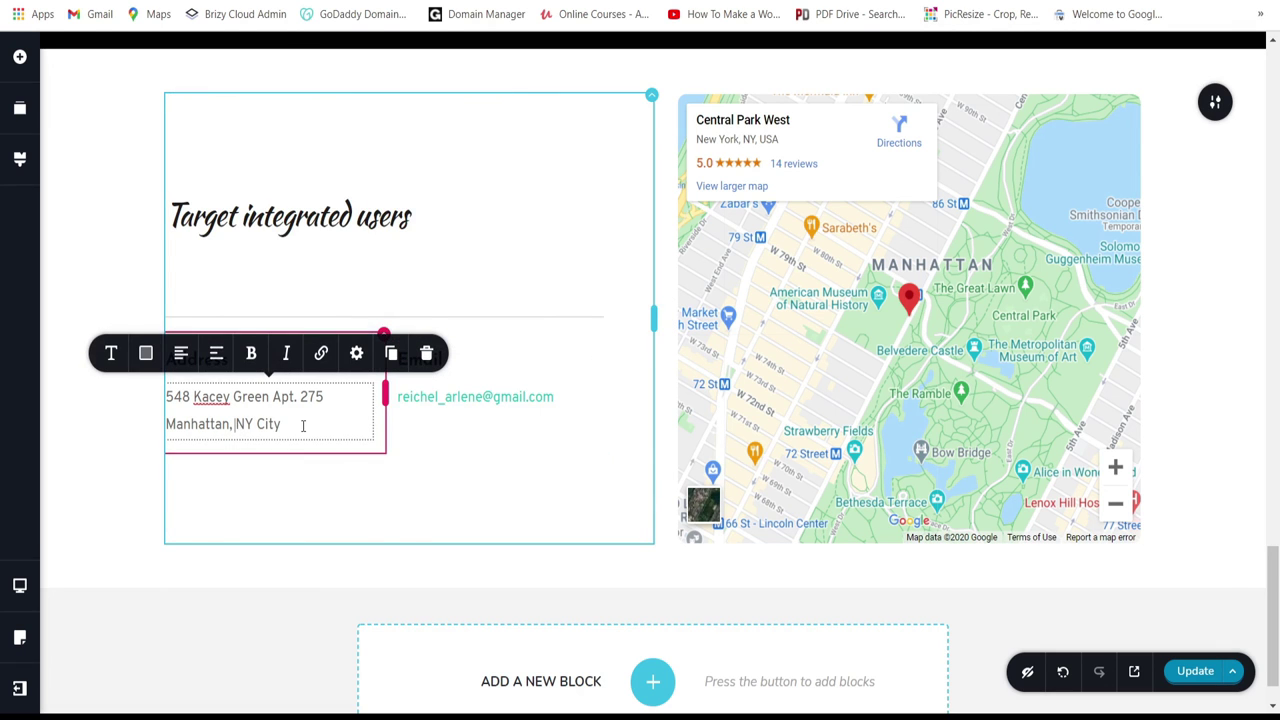
{"action": "key", "text": "ctrl+a"}
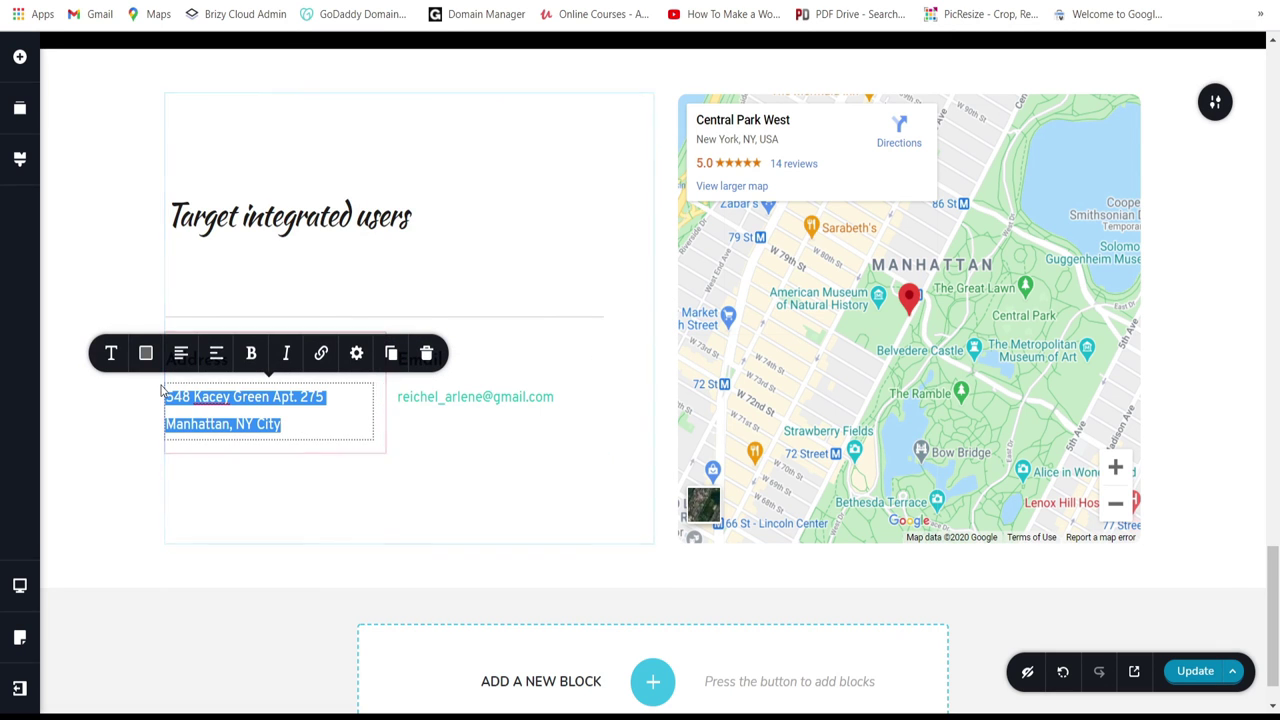
{"action": "left_click", "coordinate": [113, 357]}
{"action": "left_click", "coordinate": [113, 356]}
{"action": "left_click", "coordinate": [125, 262]}
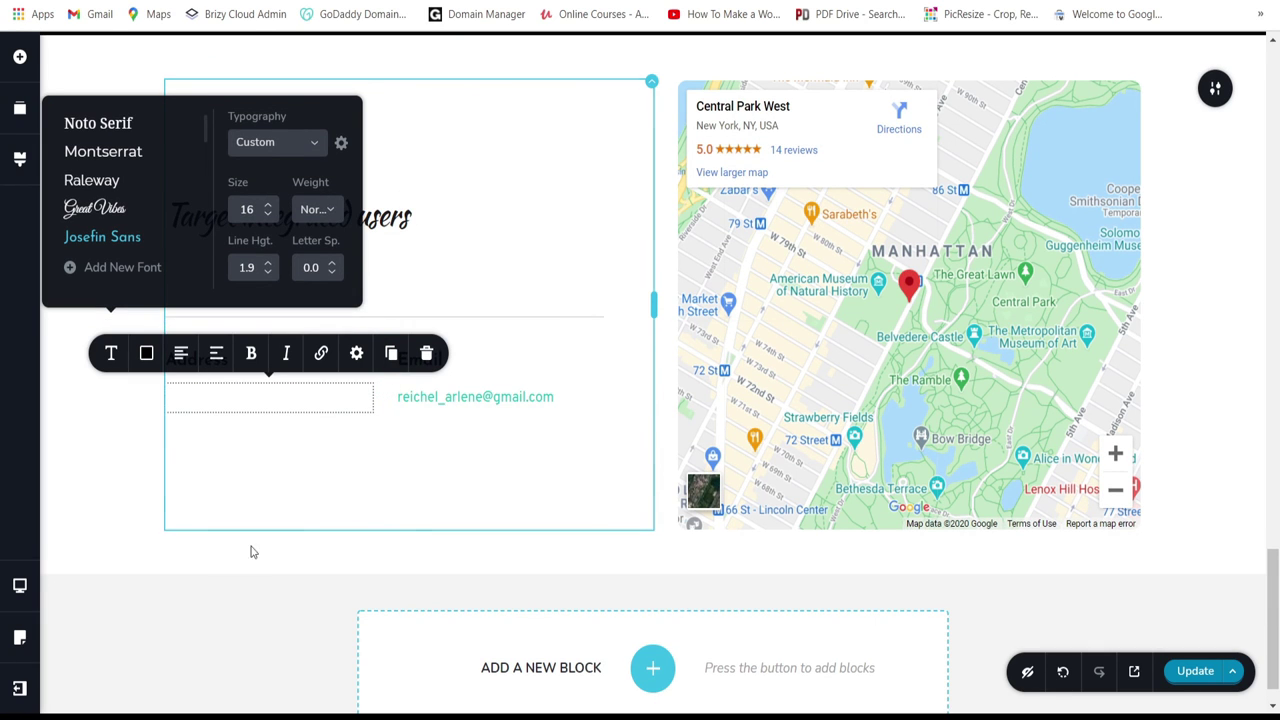
Step: Enter the restaurant's street address beneath the Address subheading, with the city and country on a second line
{"action": "left_click", "coordinate": [261, 405]}
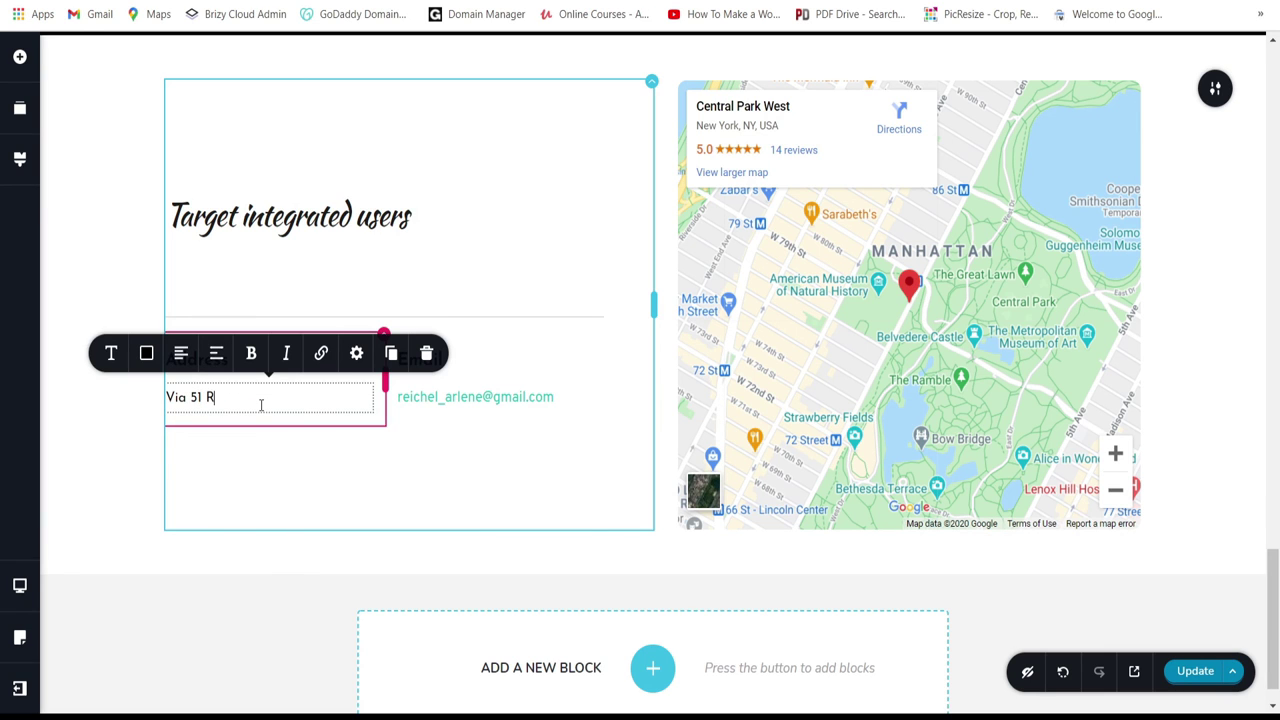
{"action": "key", "text": "Return"}
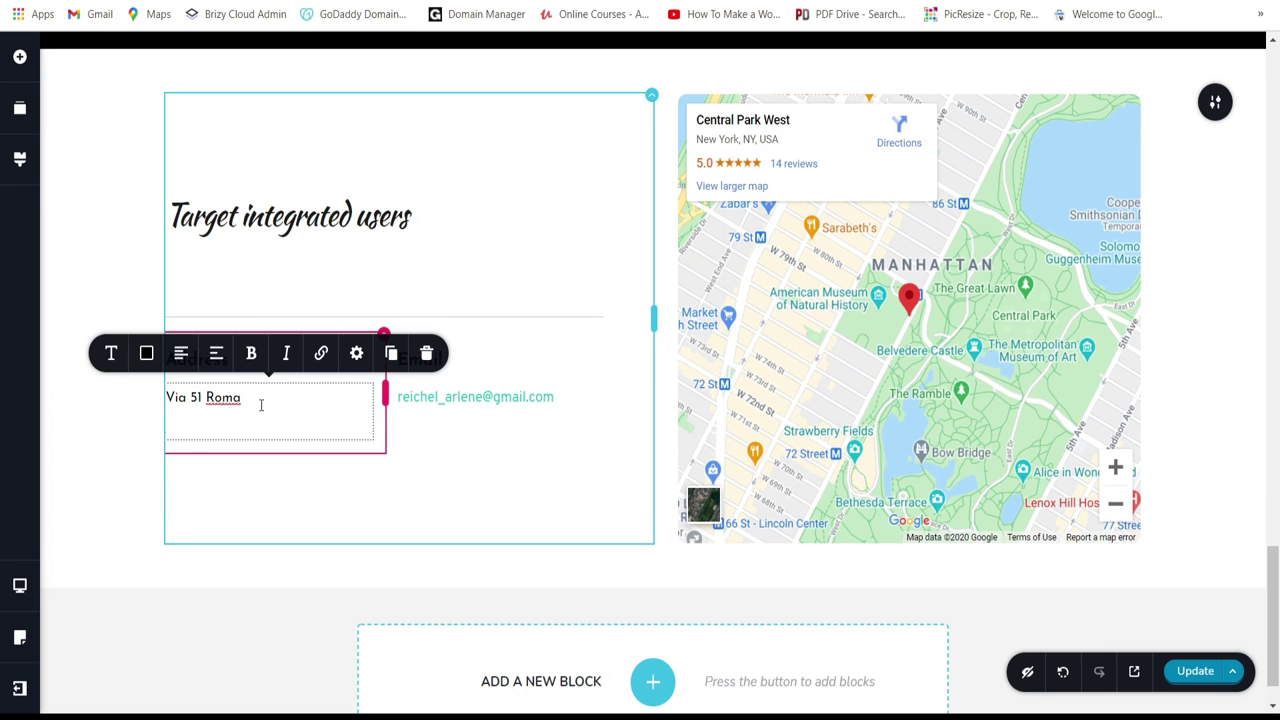
{"action": "key", "text": "BackSpace"}
{"action": "key", "text": "BackSpace"}
{"action": "key", "text": "BackSpace"}
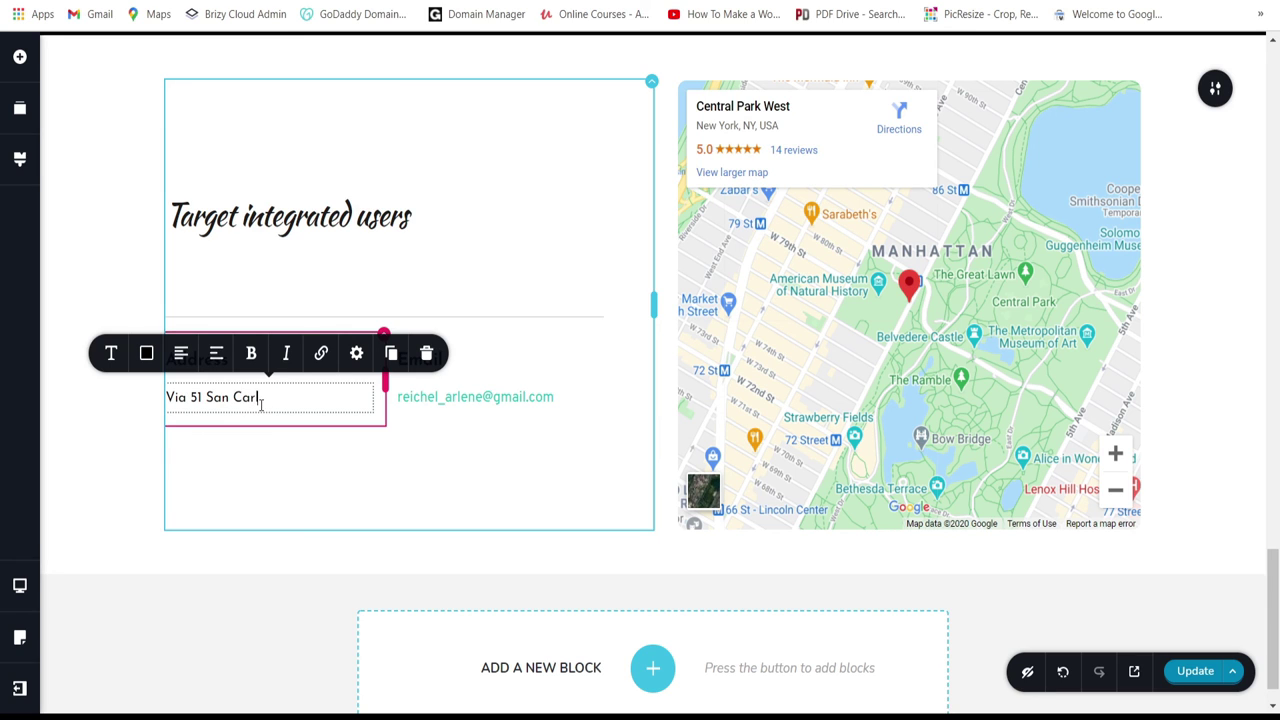
{"action": "key", "text": "Return"}
{"action": "type", "text": "Roma Italy"}
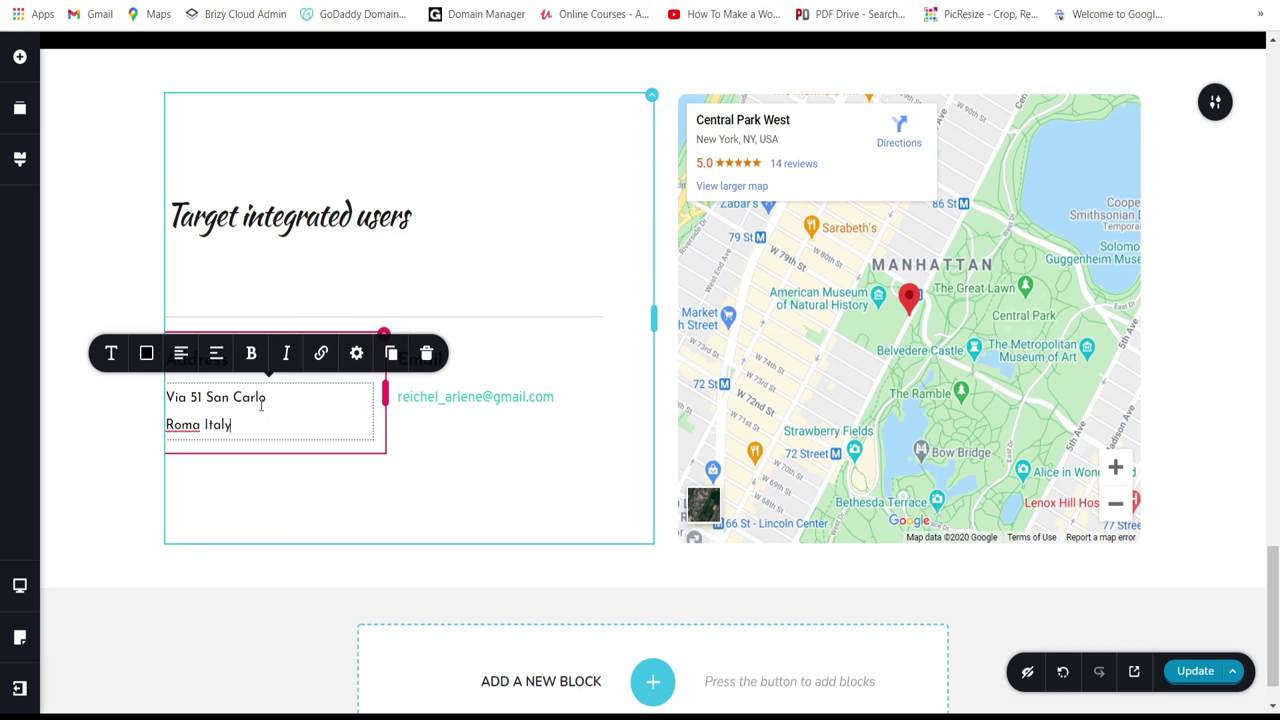
{"action": "key", "text": "BackSpace"}
{"action": "type", "text": "e"}
Step: Change the email address text in the contact block to the black palette colour and the Josefin Sans font
{"action": "left_click", "coordinate": [451, 399]}
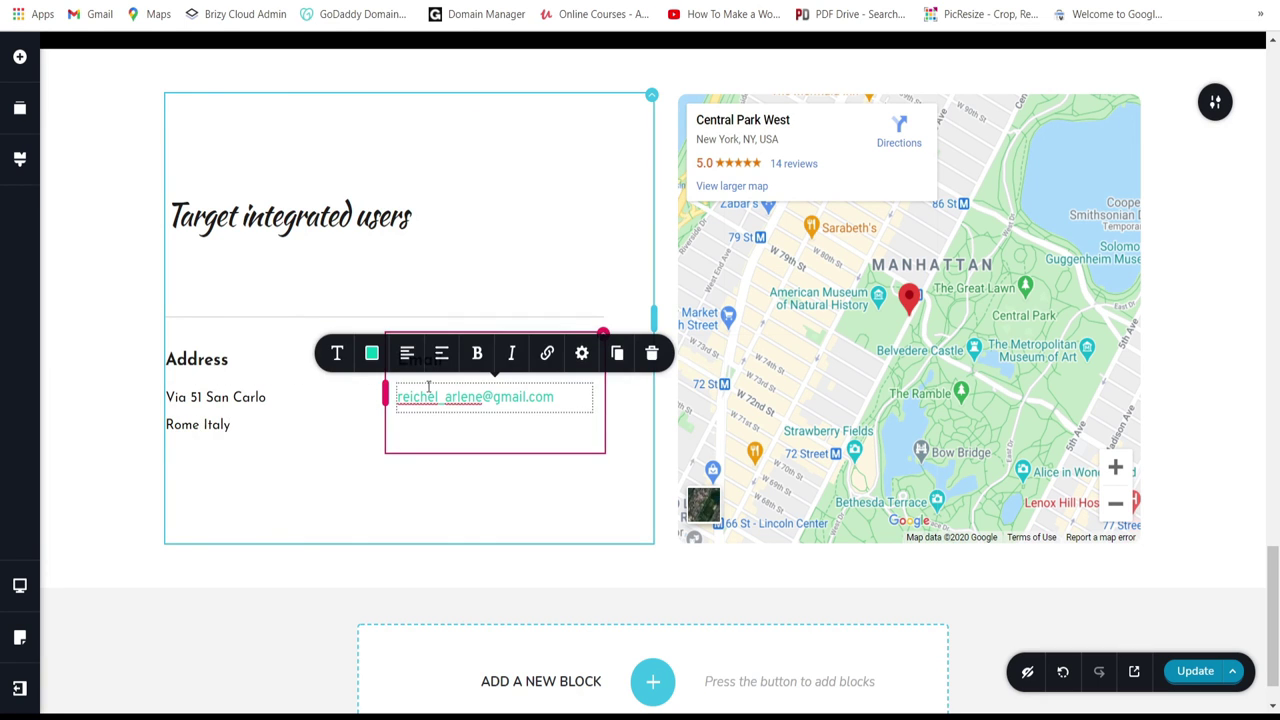
{"action": "left_click", "coordinate": [371, 353]}
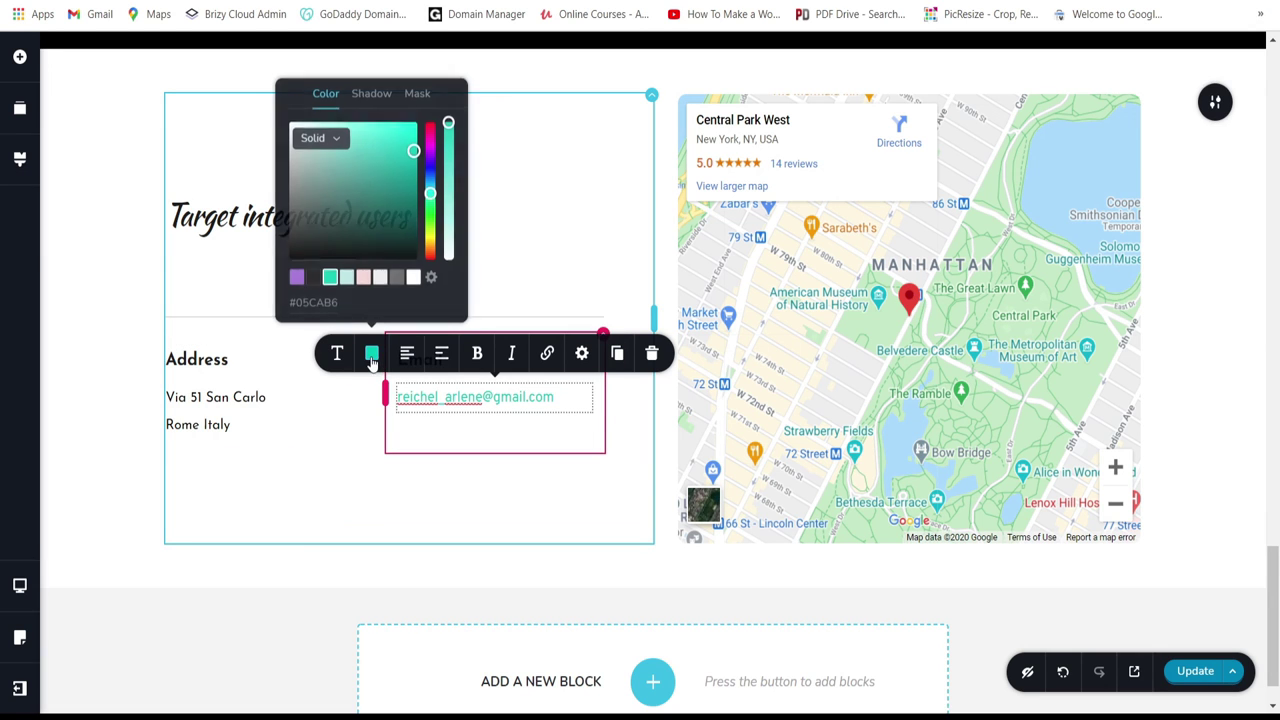
{"action": "left_click", "coordinate": [314, 277]}
{"action": "left_click", "coordinate": [337, 353]}
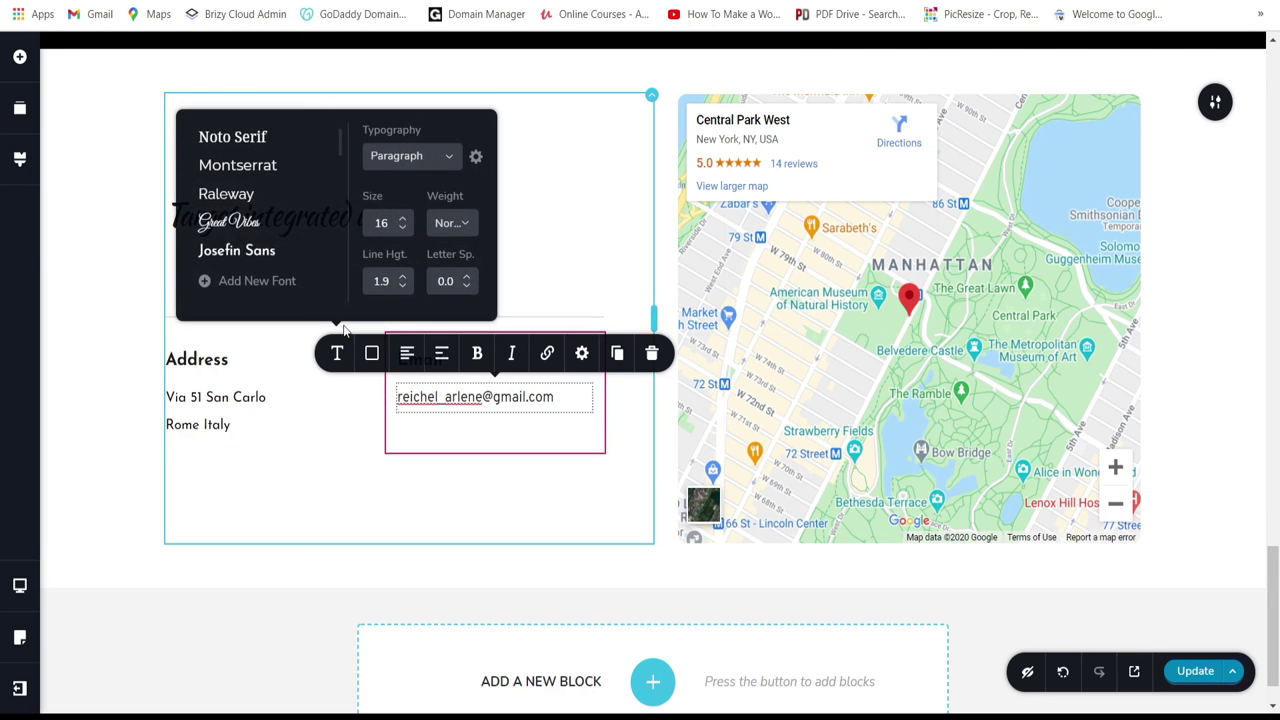
{"action": "left_click", "coordinate": [237, 251]}
{"action": "left_click", "coordinate": [400, 480]}
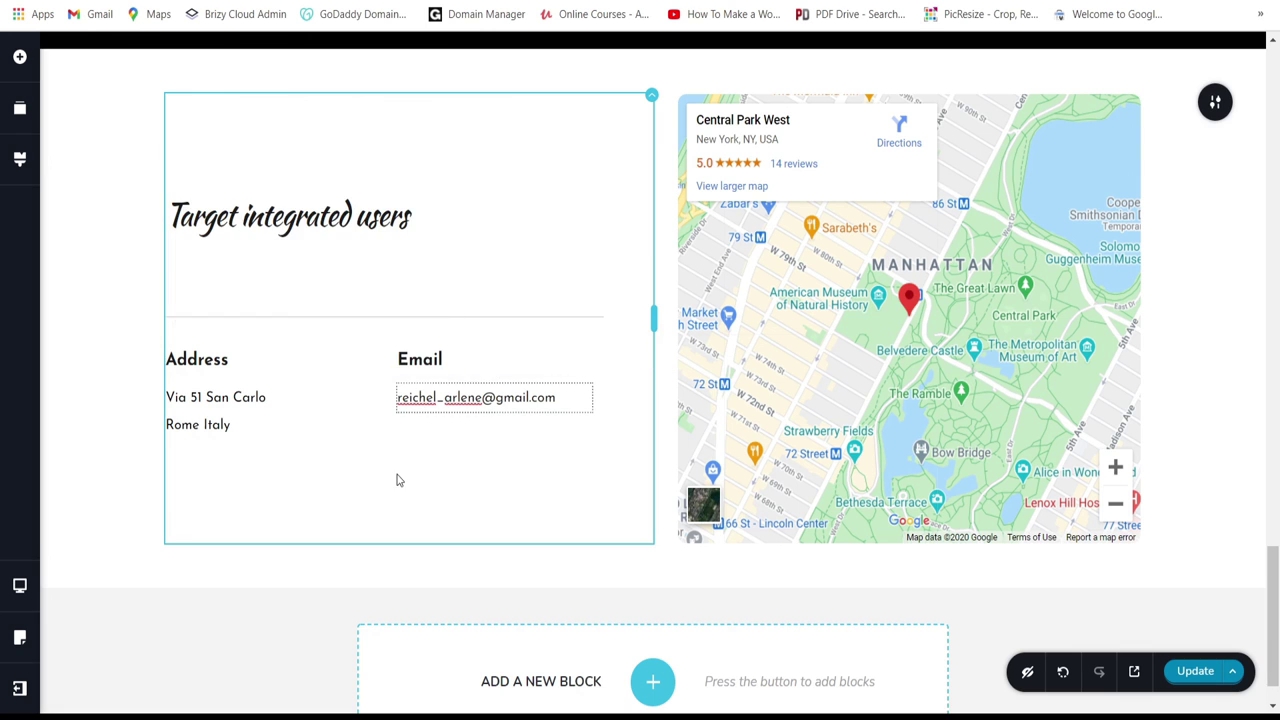
Step: Set the font of the Address and Email subheadings in the contact block to Kaushan Script
{"action": "left_click", "coordinate": [216, 371]}
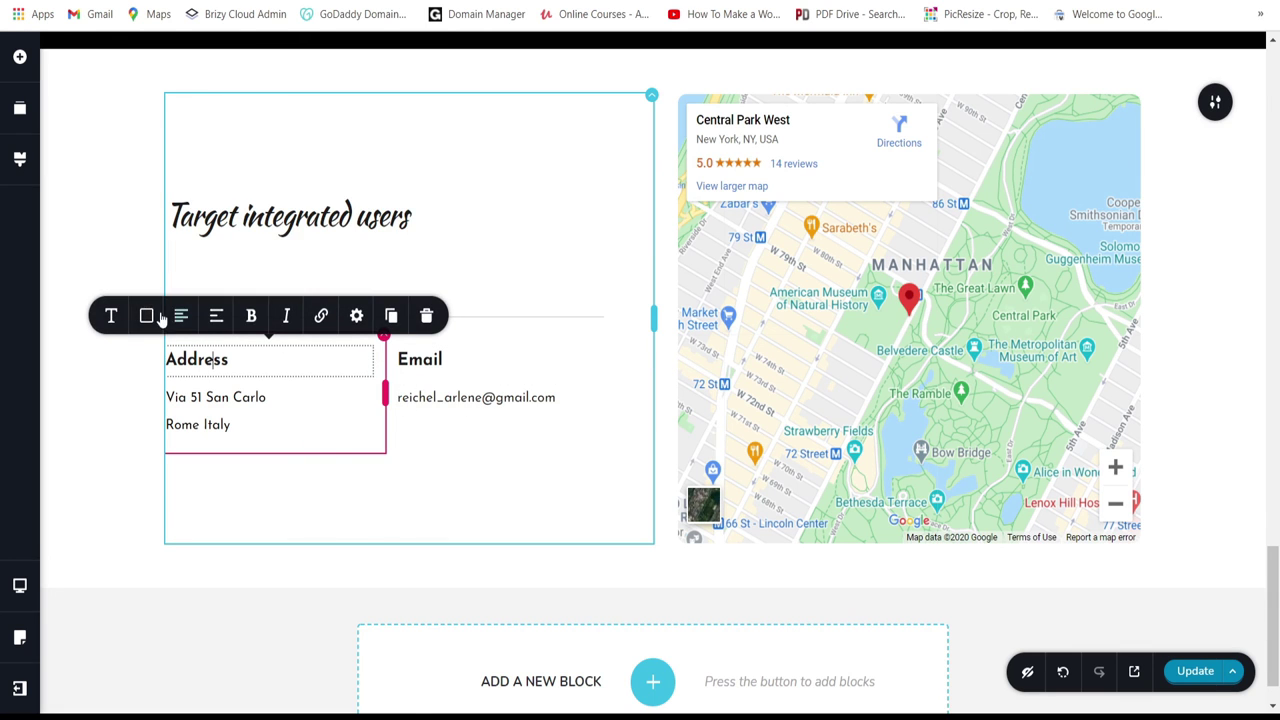
{"action": "left_click", "coordinate": [111, 316]}
{"action": "scroll", "coordinate": [110, 200], "scroll_direction": "down", "scroll_amount": 3}
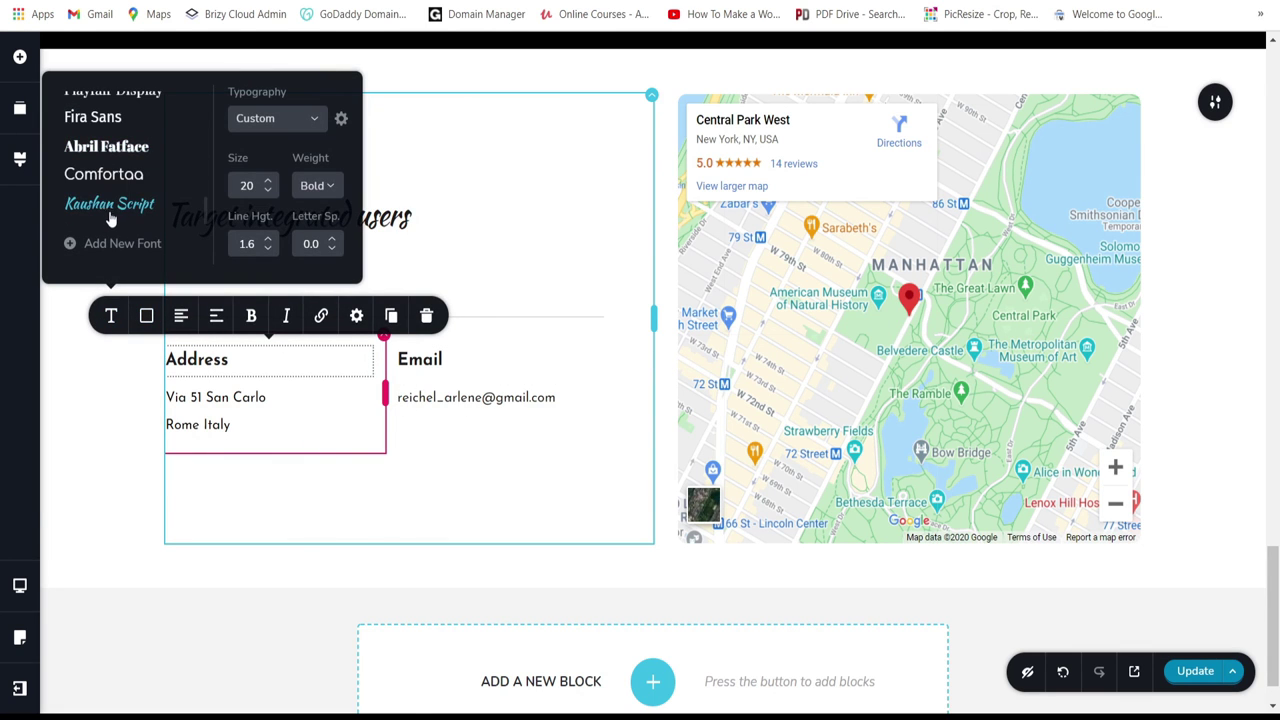
{"action": "left_click", "coordinate": [109, 214]}
{"action": "left_click", "coordinate": [423, 368]}
{"action": "left_click", "coordinate": [337, 315]}
{"action": "scroll", "coordinate": [283, 215], "scroll_direction": "down", "scroll_amount": 4}
{"action": "left_click", "coordinate": [278, 218]}
{"action": "left_click", "coordinate": [437, 554]}
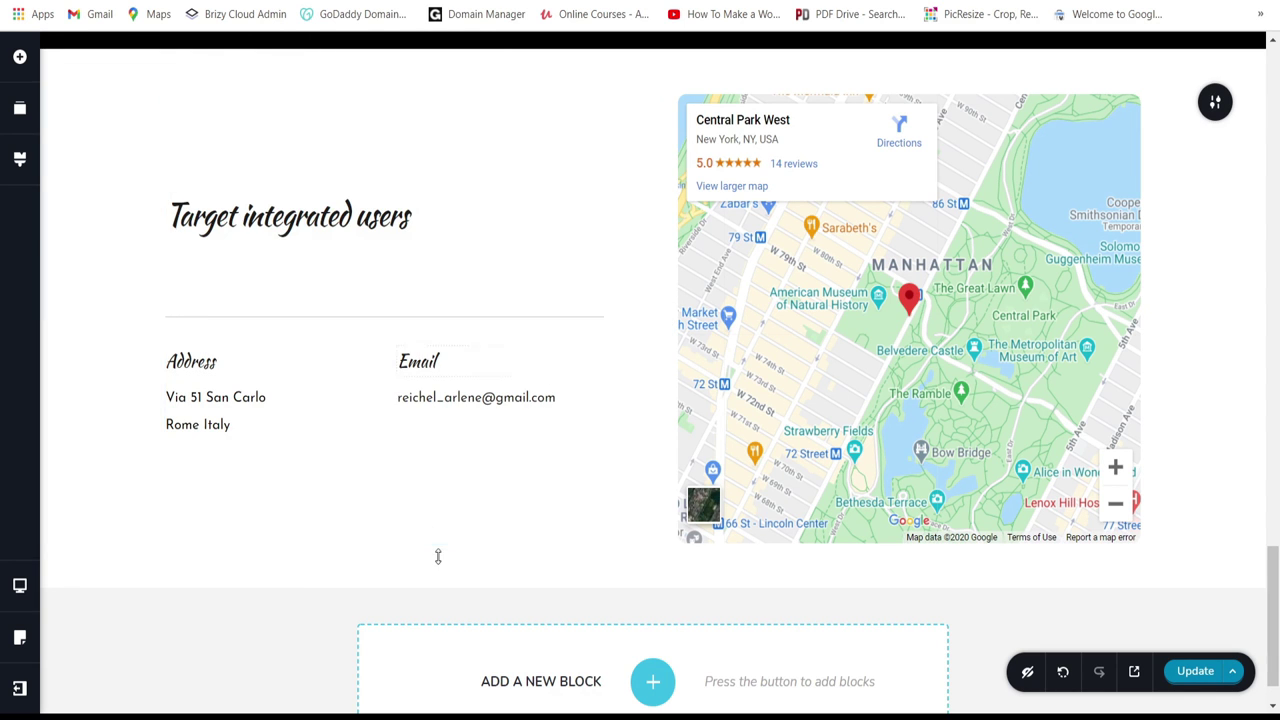
Step: Set the contact block map's address to "rome italy" and look over its filter settings
{"action": "left_click", "coordinate": [853, 384]}
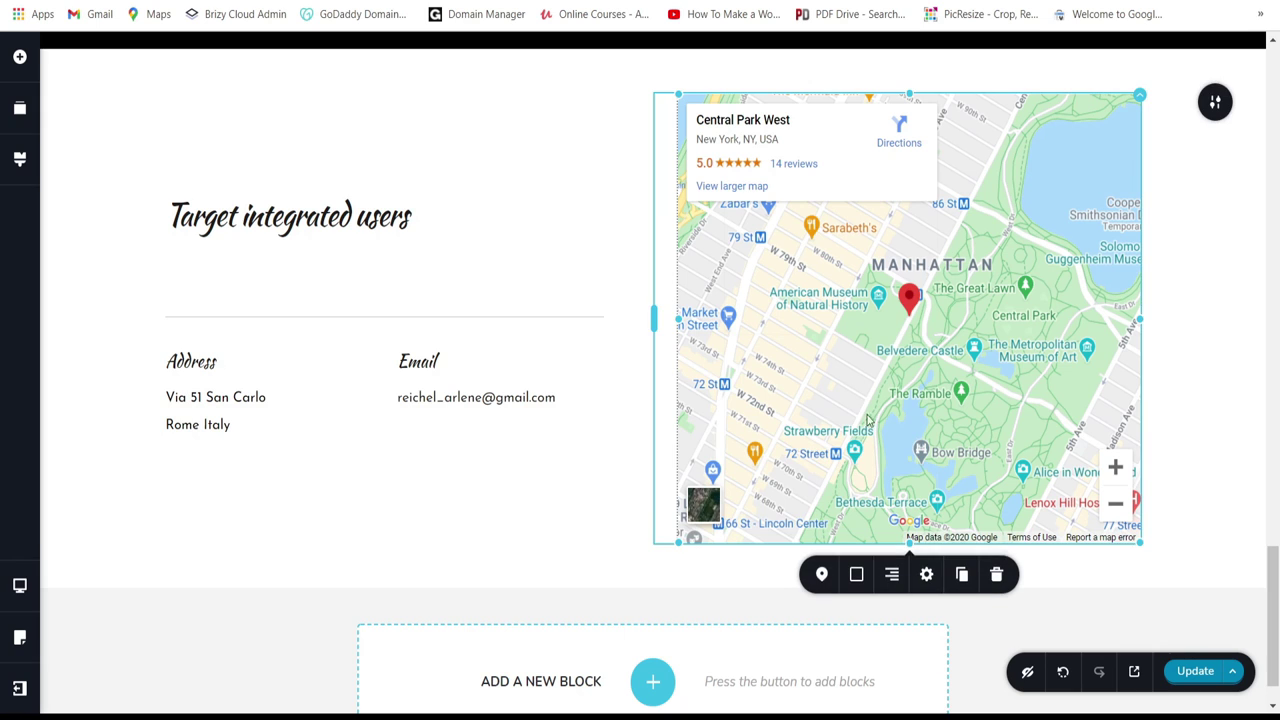
{"action": "left_click", "coordinate": [821, 574]}
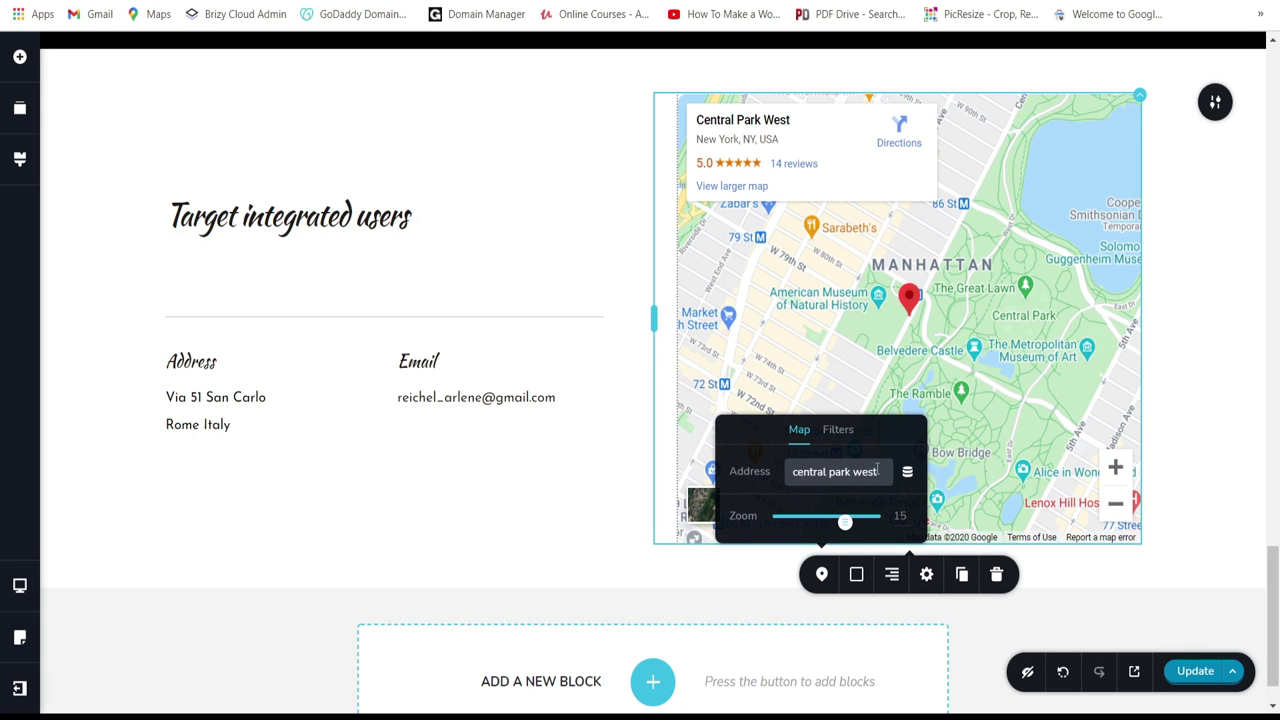
{"action": "left_click_drag", "start_coordinate": [877, 469], "coordinate": [773, 477]}
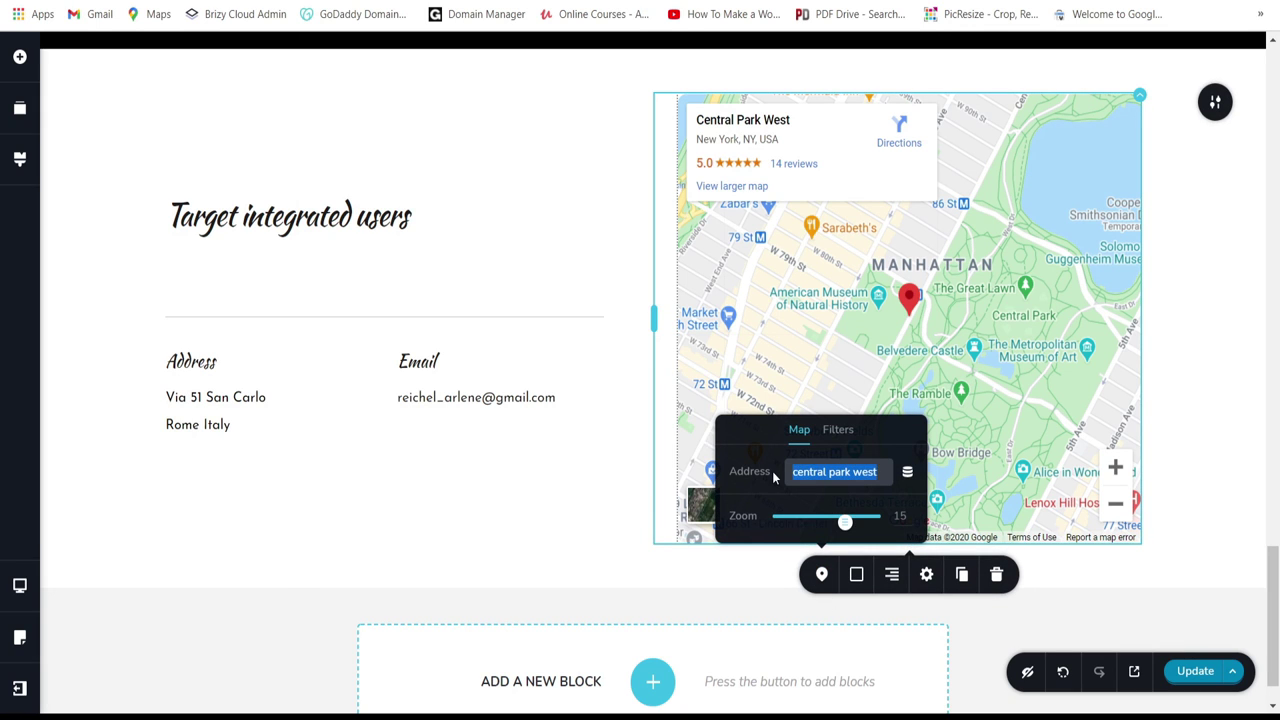
{"action": "type", "text": "rome italy"}
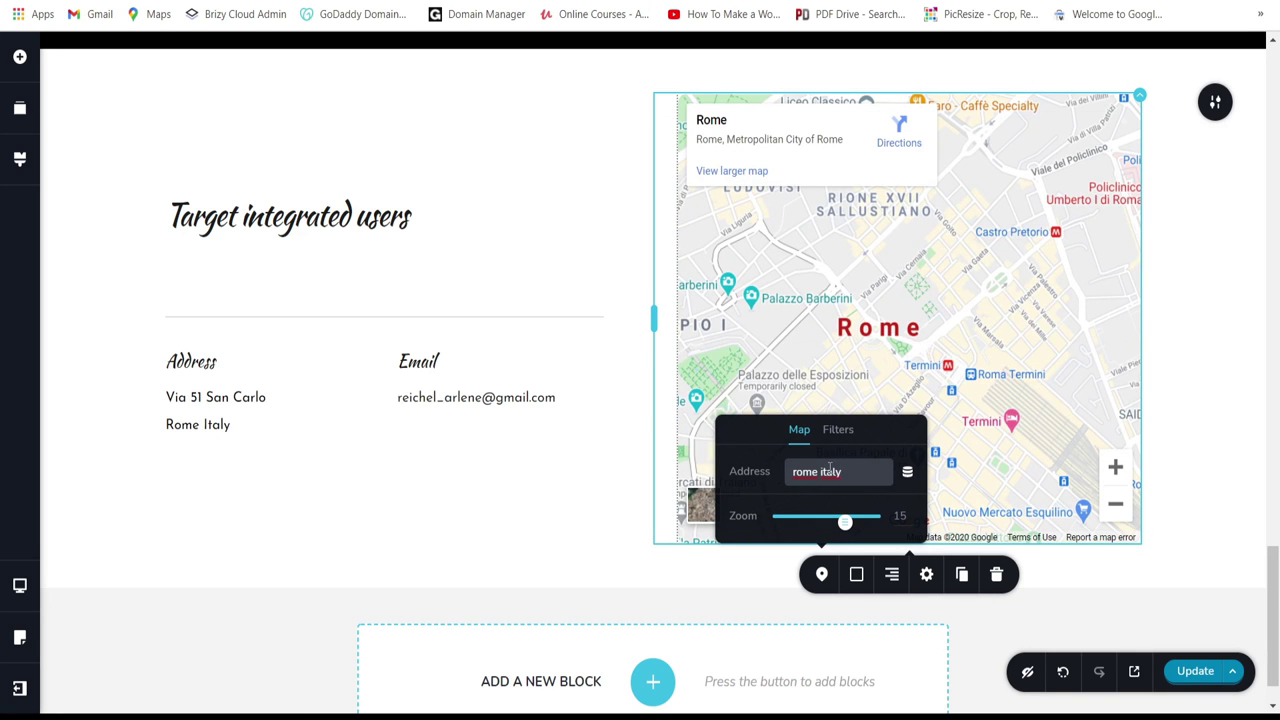
{"action": "left_click_drag", "start_coordinate": [845, 522], "coordinate": [845, 527]}
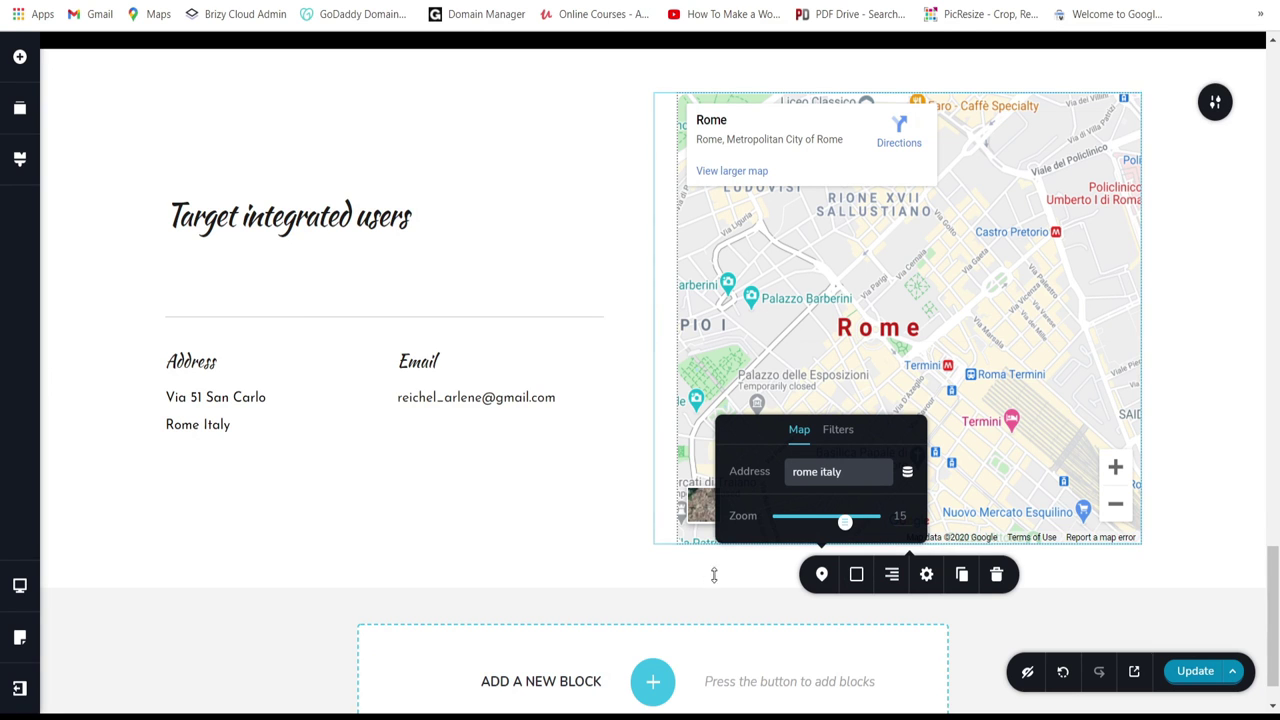
{"action": "left_click", "coordinate": [838, 429]}
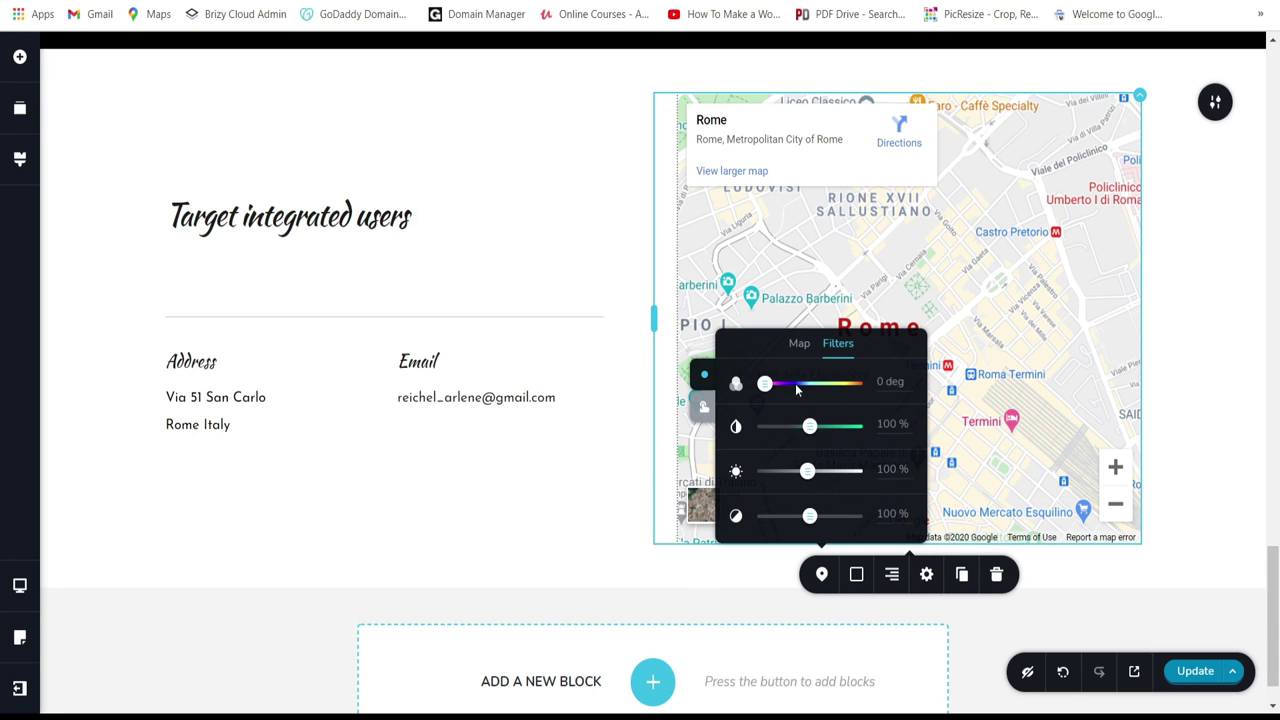
{"action": "left_click", "coordinate": [583, 440]}
Step: Review the finished contact block and update the page to save the changes
{"action": "scroll", "coordinate": [580, 449], "scroll_direction": "up", "scroll_amount": 3}
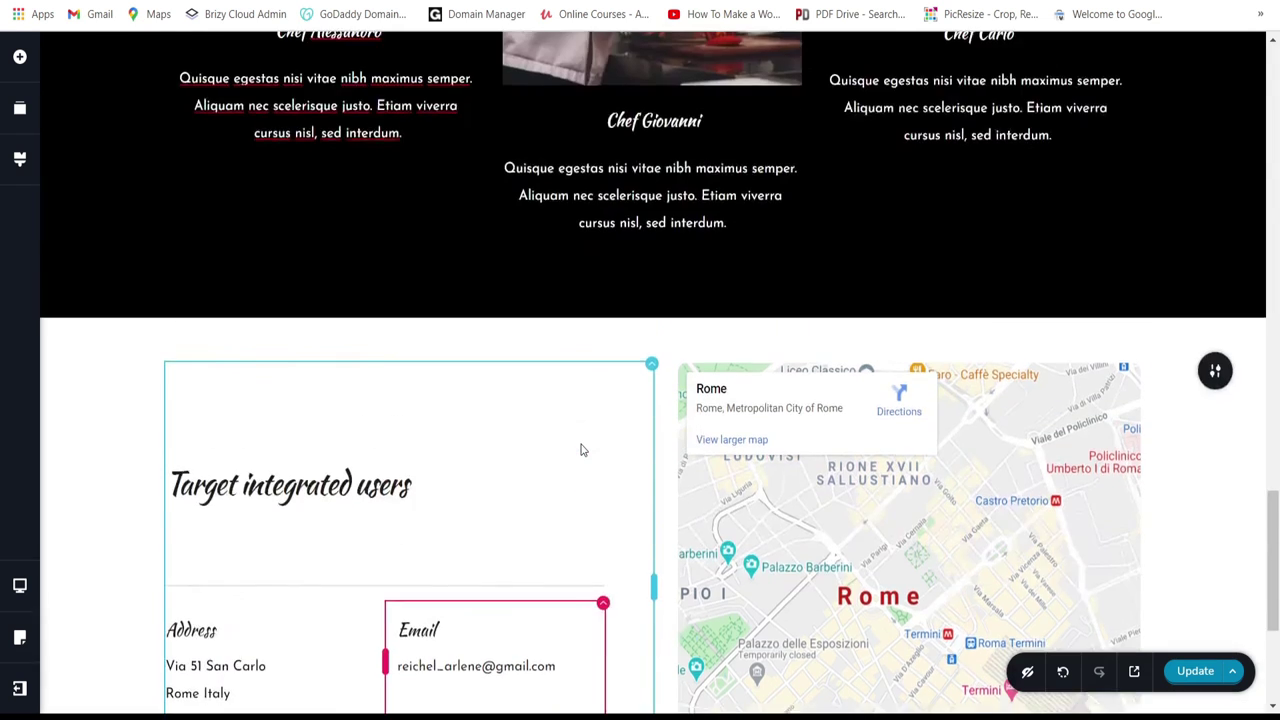
{"action": "scroll", "coordinate": [1023, 566], "scroll_direction": "down", "scroll_amount": 3}
{"action": "left_click", "coordinate": [1185, 670]}
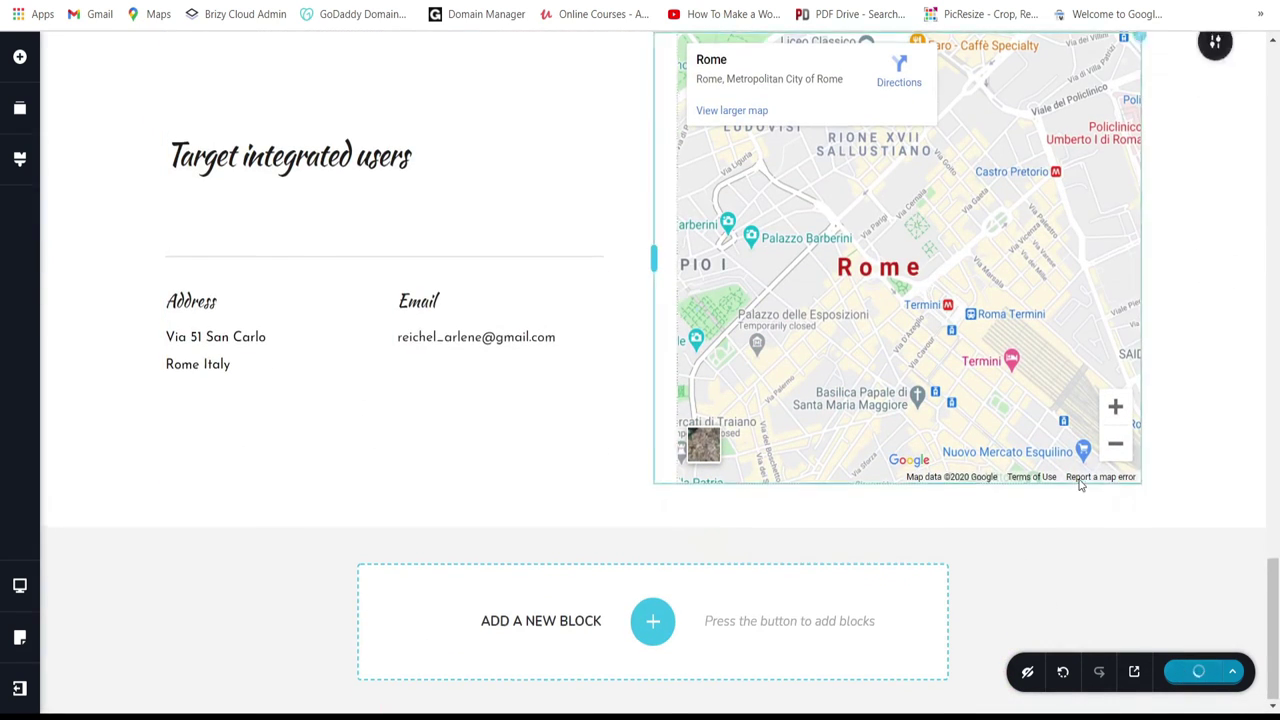
{"action": "scroll", "coordinate": [1095, 540], "scroll_direction": "up", "scroll_amount": 4}
{"action": "scroll", "coordinate": [1080, 485], "scroll_direction": "down", "scroll_amount": 4}
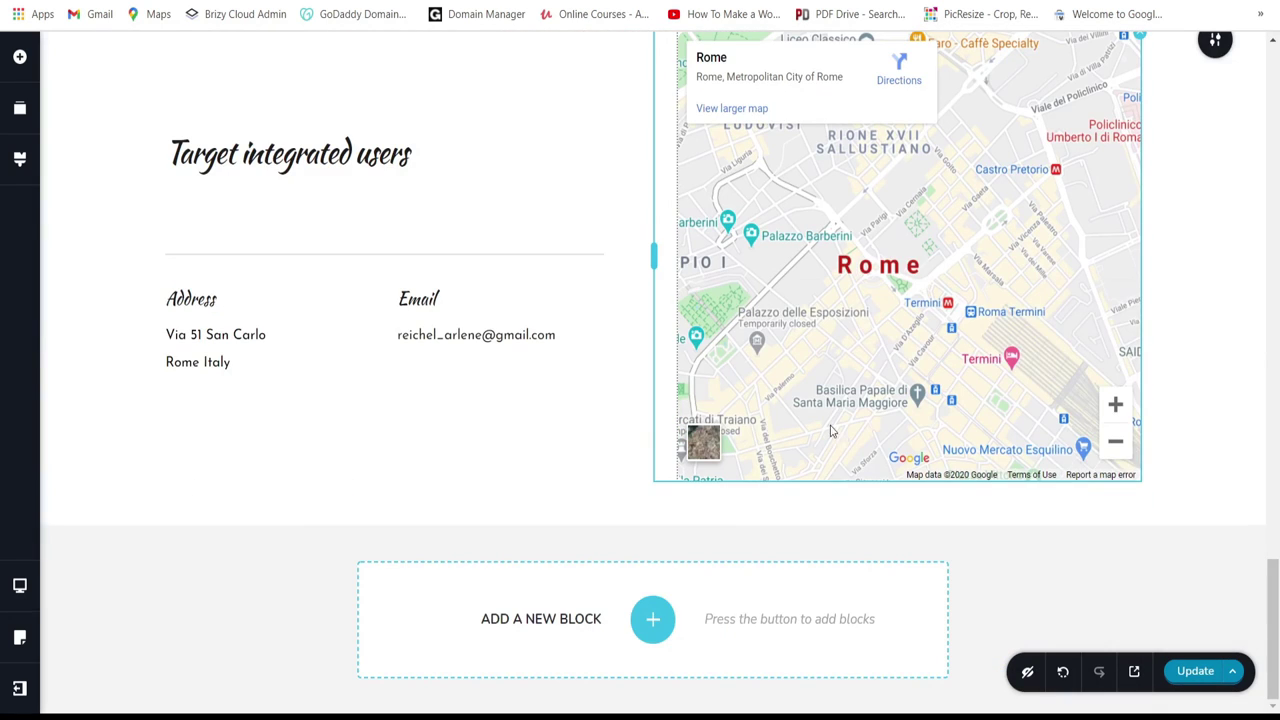
{"action": "scroll", "coordinate": [872, 390], "scroll_direction": "up", "scroll_amount": 1}
{"action": "scroll", "coordinate": [872, 390], "scroll_direction": "up", "scroll_amount": 2}
{"action": "left_click", "coordinate": [666, 436]}
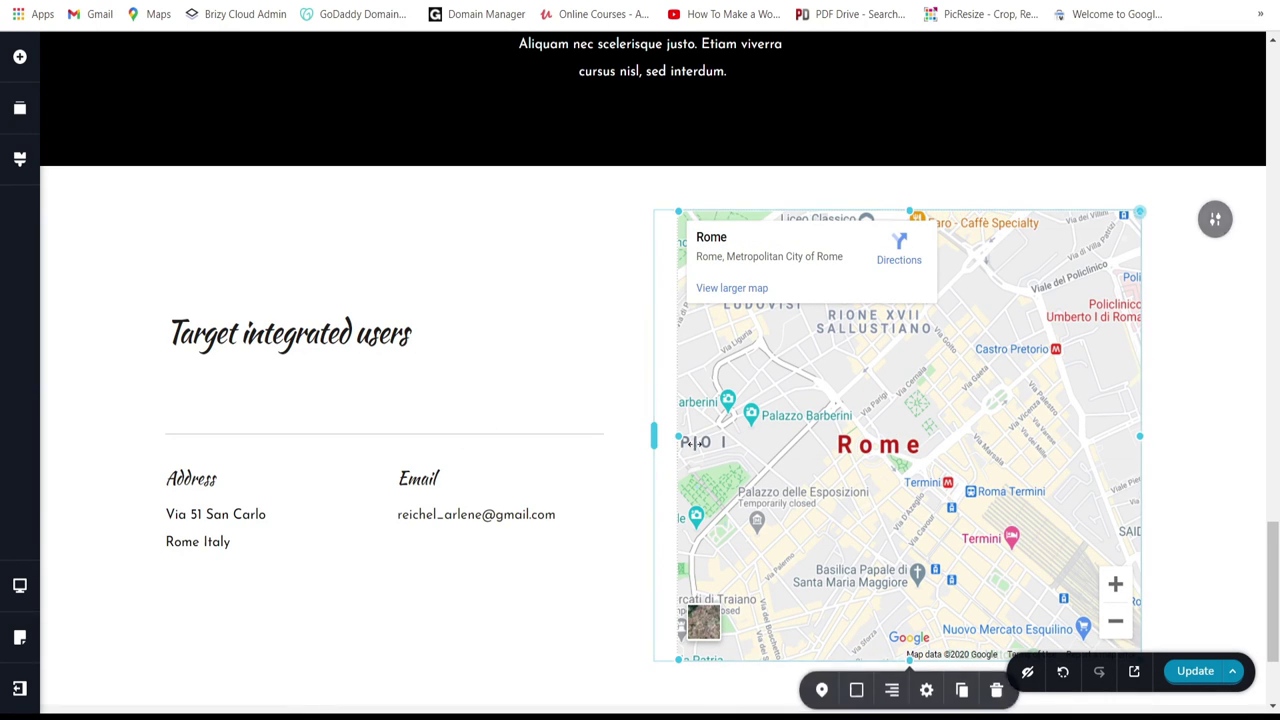
Step: Add a light footer block below the contact block, choosing the design with a centred menu above four social icons
{"action": "scroll", "coordinate": [1119, 418], "scroll_direction": "down", "scroll_amount": 1}
{"action": "scroll", "coordinate": [1119, 418], "scroll_direction": "down", "scroll_amount": 1}
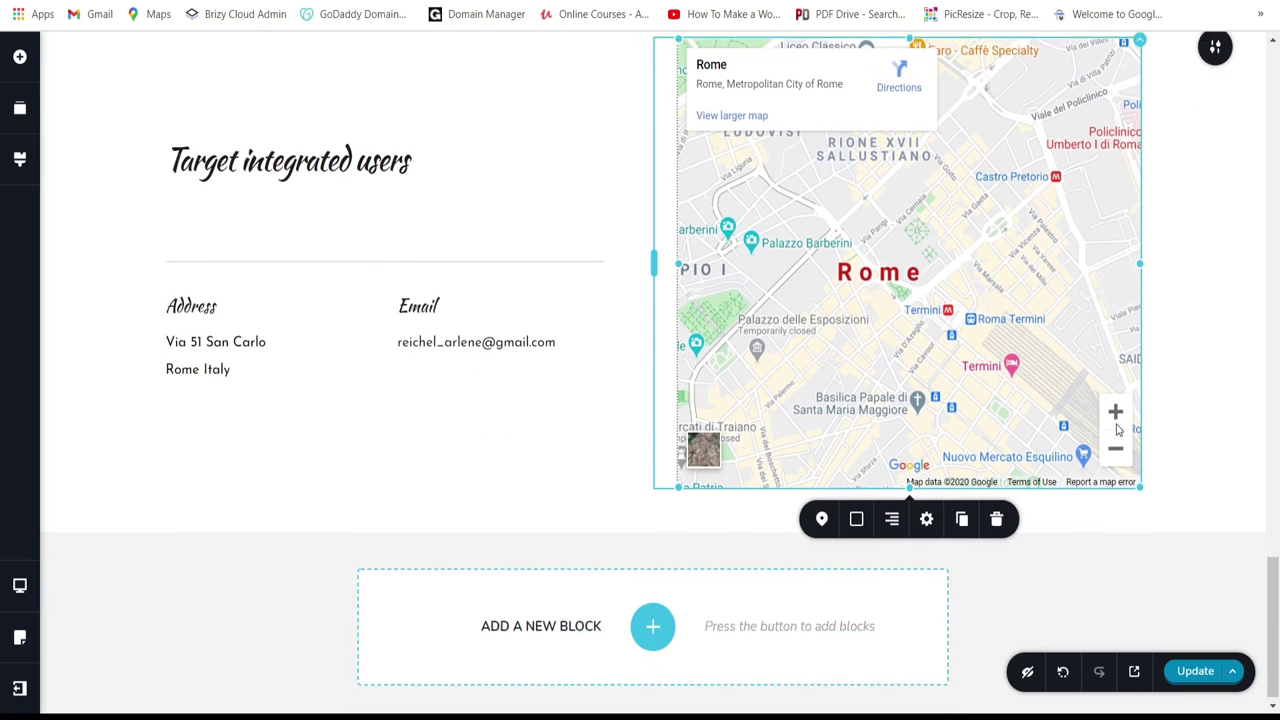
{"action": "left_click", "coordinate": [651, 617]}
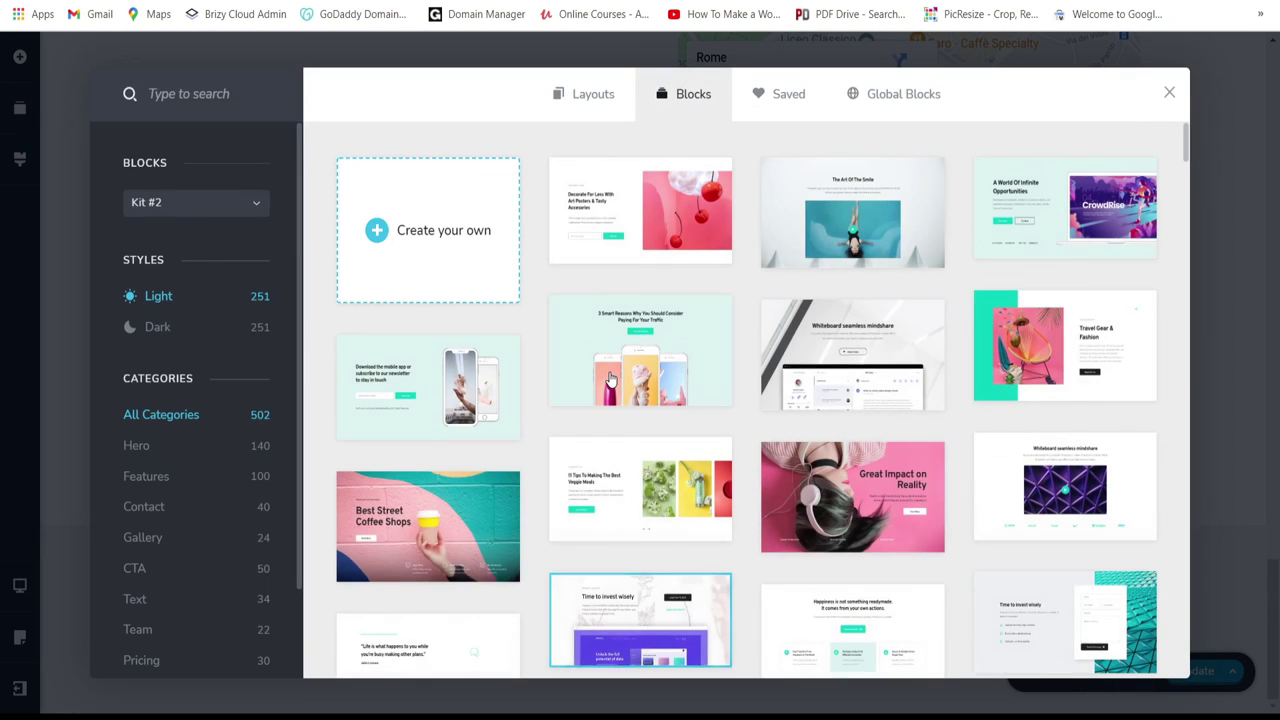
{"action": "scroll", "coordinate": [200, 626], "scroll_direction": "down", "scroll_amount": 1}
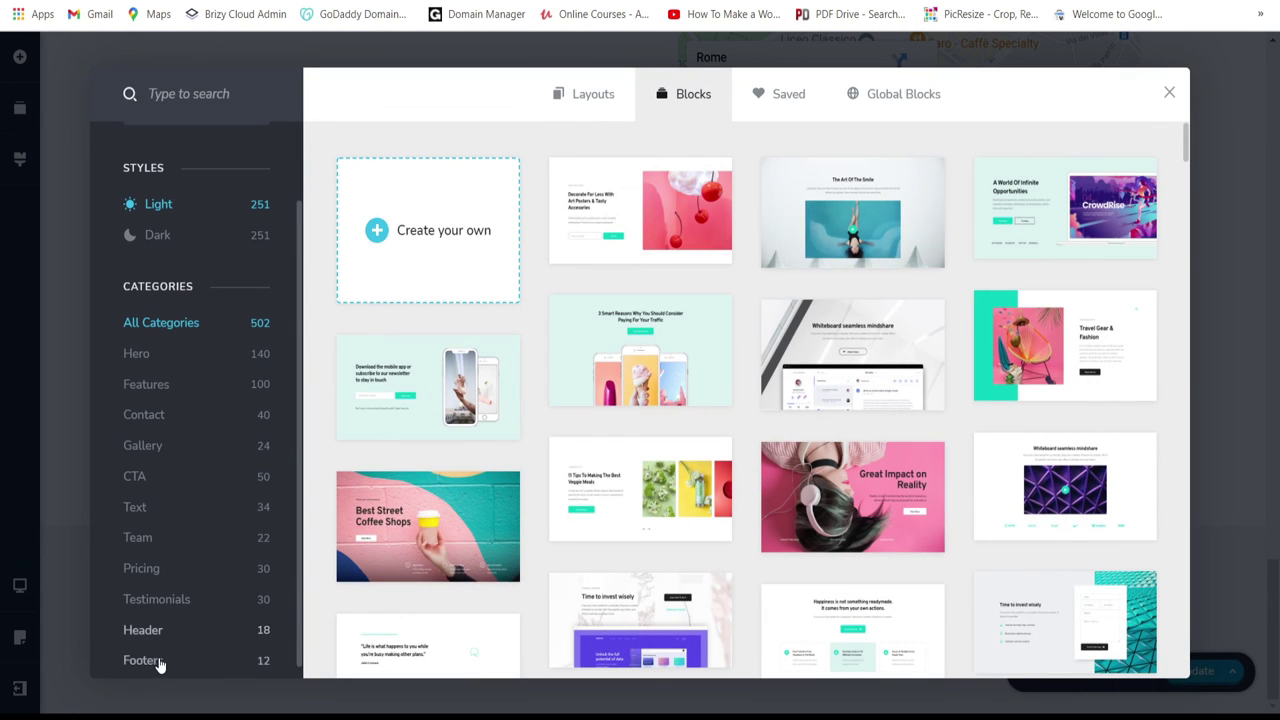
{"action": "left_click", "coordinate": [159, 662]}
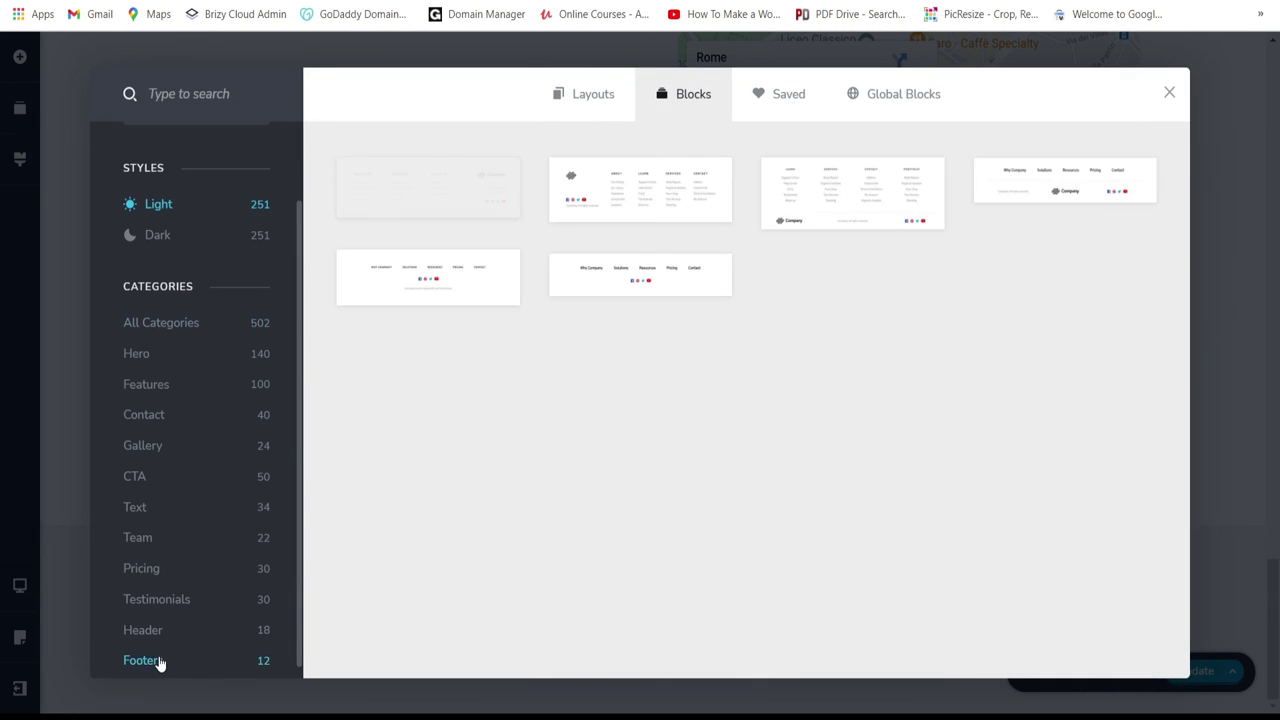
{"action": "left_click", "coordinate": [694, 295]}
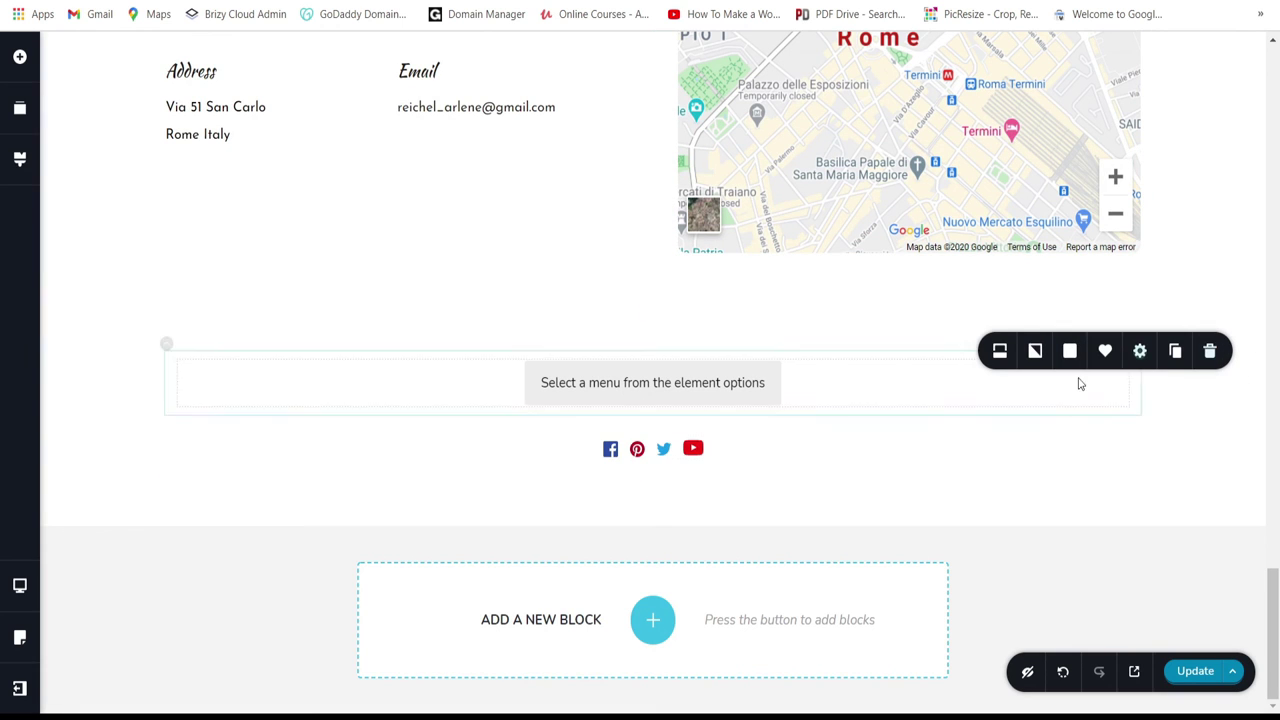
Step: Set the footer block's background colour to #030303 and assign Main Menu to its menu element
{"action": "left_click", "coordinate": [1070, 351]}
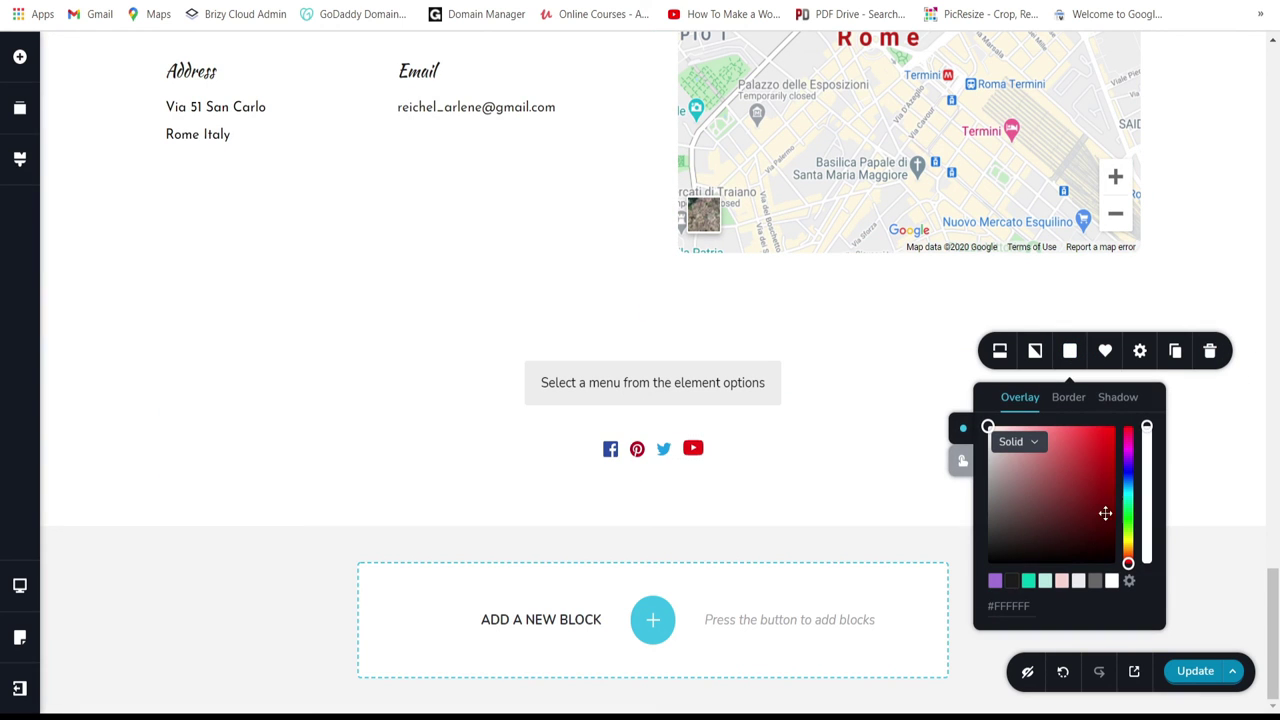
{"action": "left_click", "coordinate": [995, 562]}
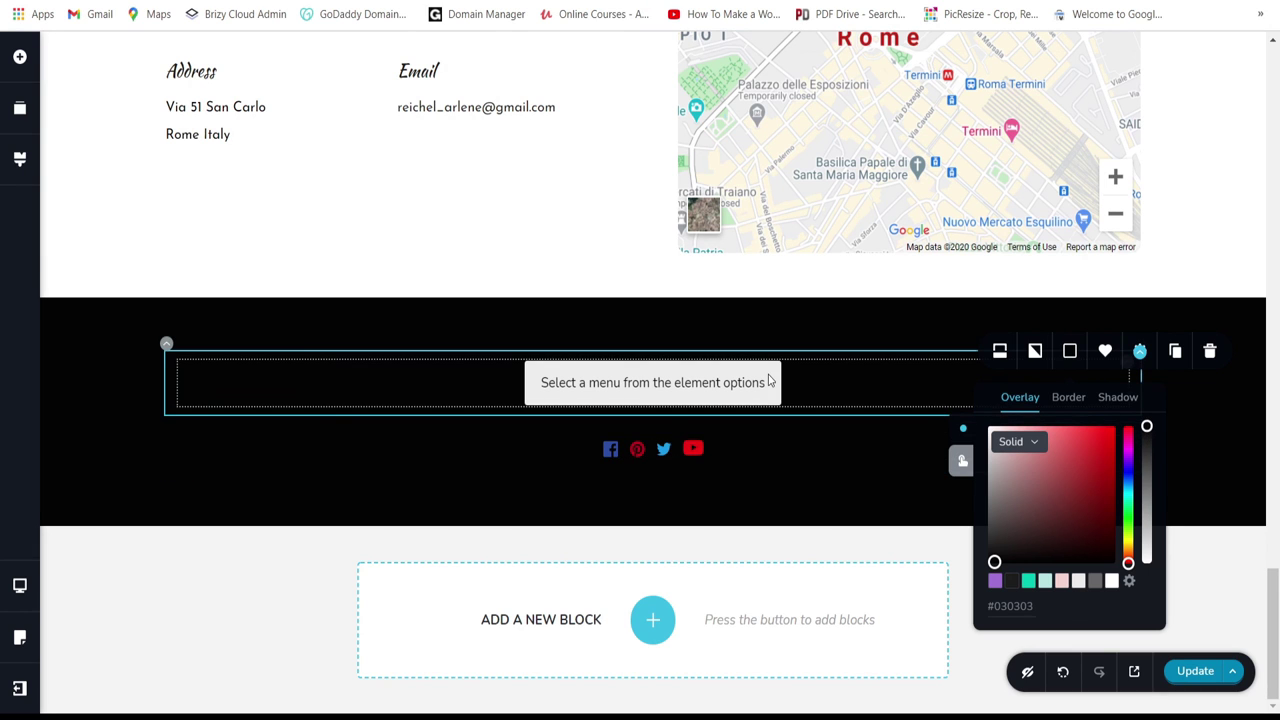
{"action": "left_click", "coordinate": [1102, 375]}
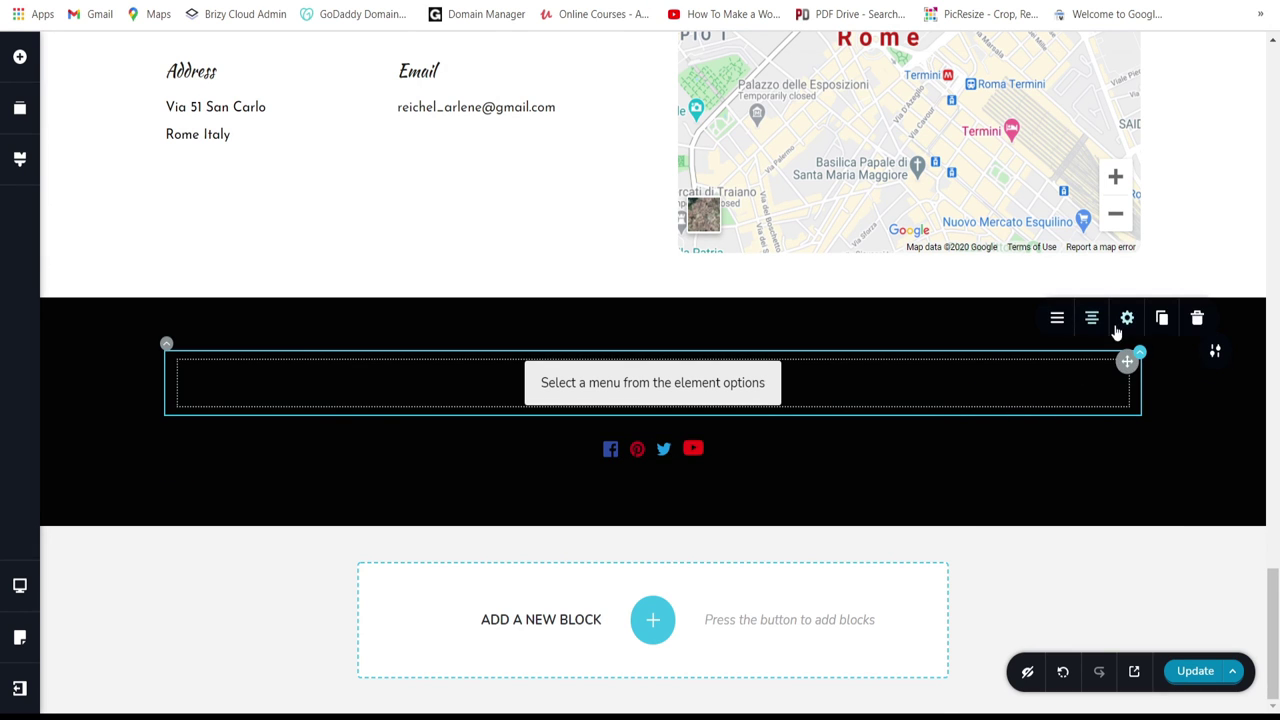
{"action": "left_click", "coordinate": [1057, 319]}
{"action": "left_click", "coordinate": [1115, 131]}
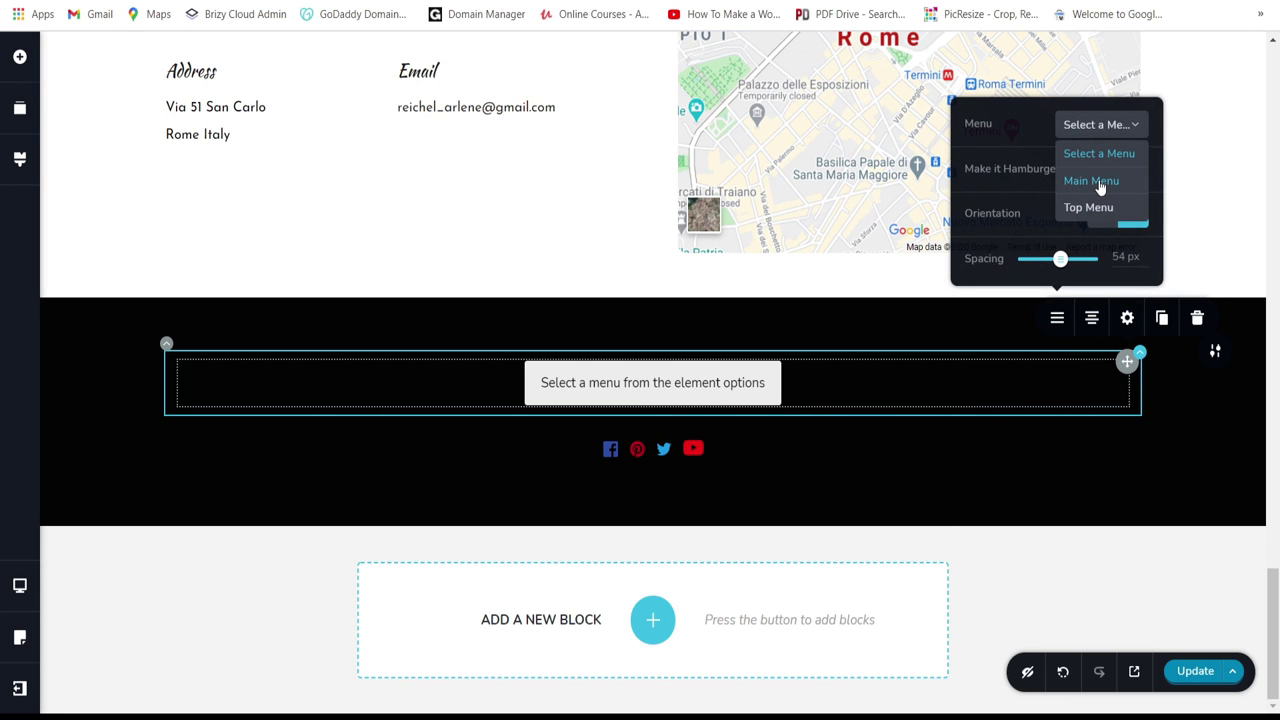
{"action": "left_click", "coordinate": [1100, 186]}
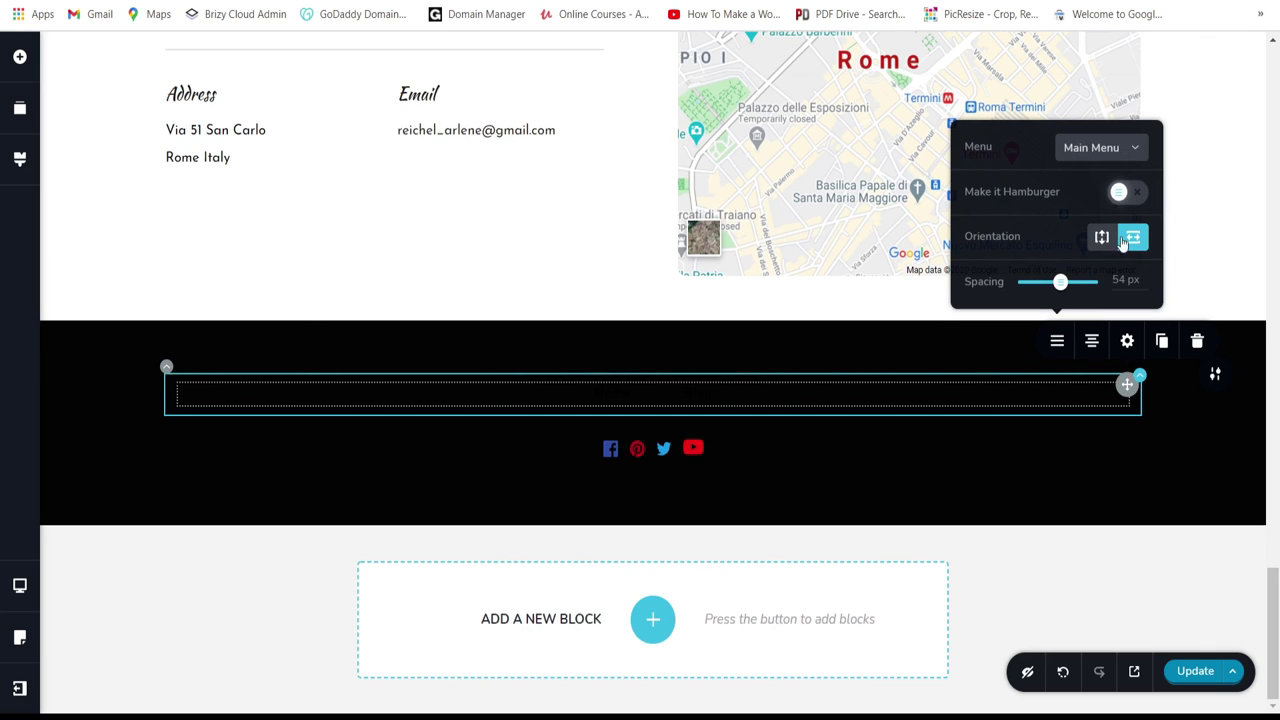
Step: Set the footer menu's text colour to white (#FFFFFF) and its hover text colour to red (#ff060a)
{"action": "left_click", "coordinate": [614, 400]}
{"action": "left_click", "coordinate": [648, 354]}
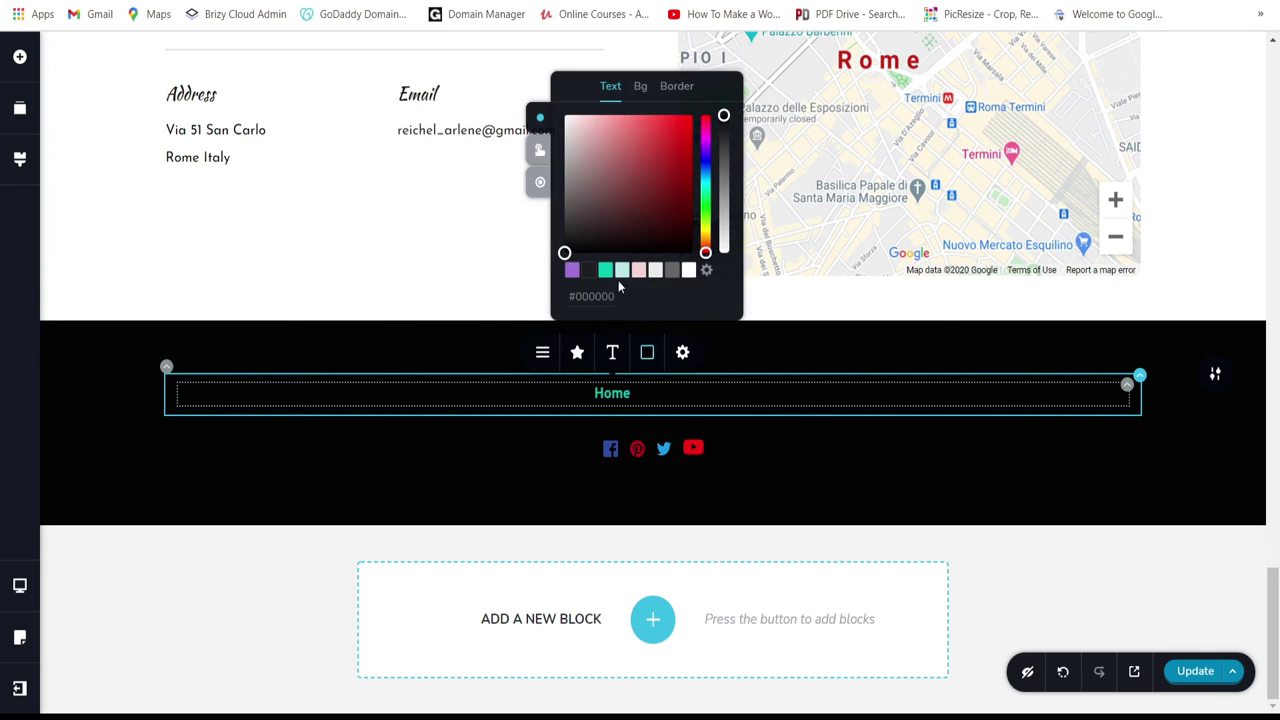
{"action": "left_click", "coordinate": [688, 272]}
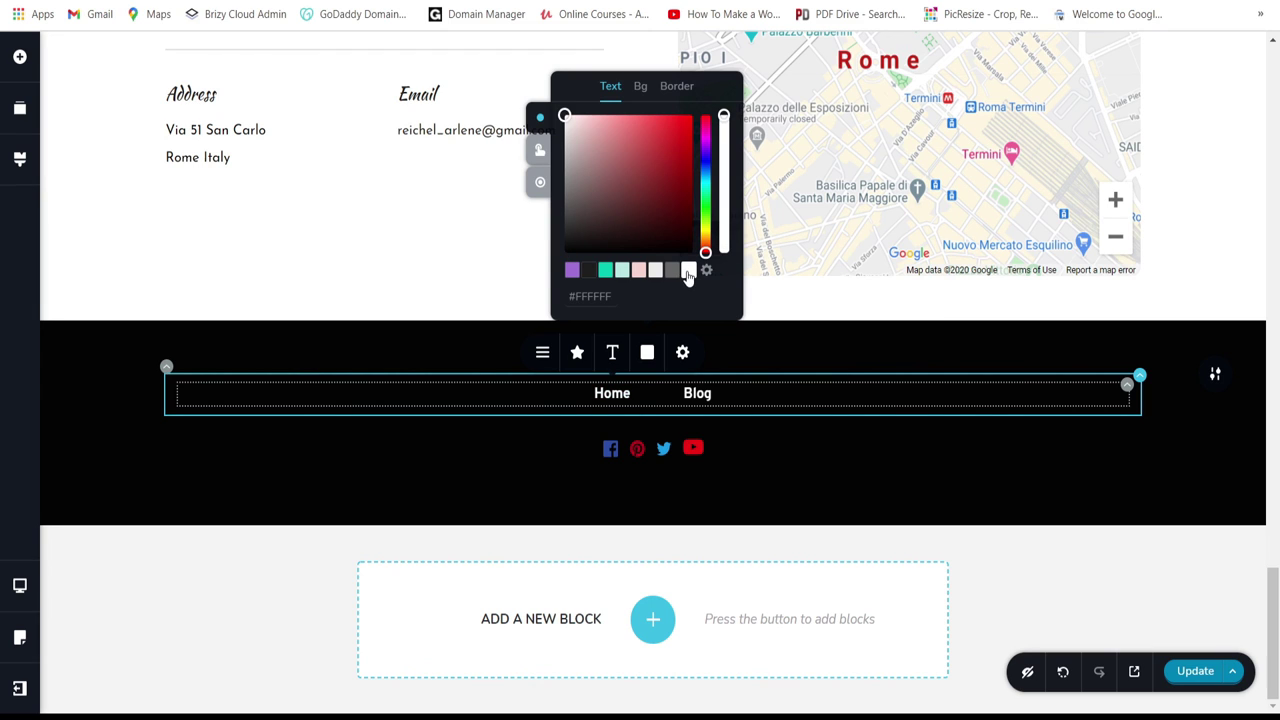
{"action": "left_click", "coordinate": [538, 151]}
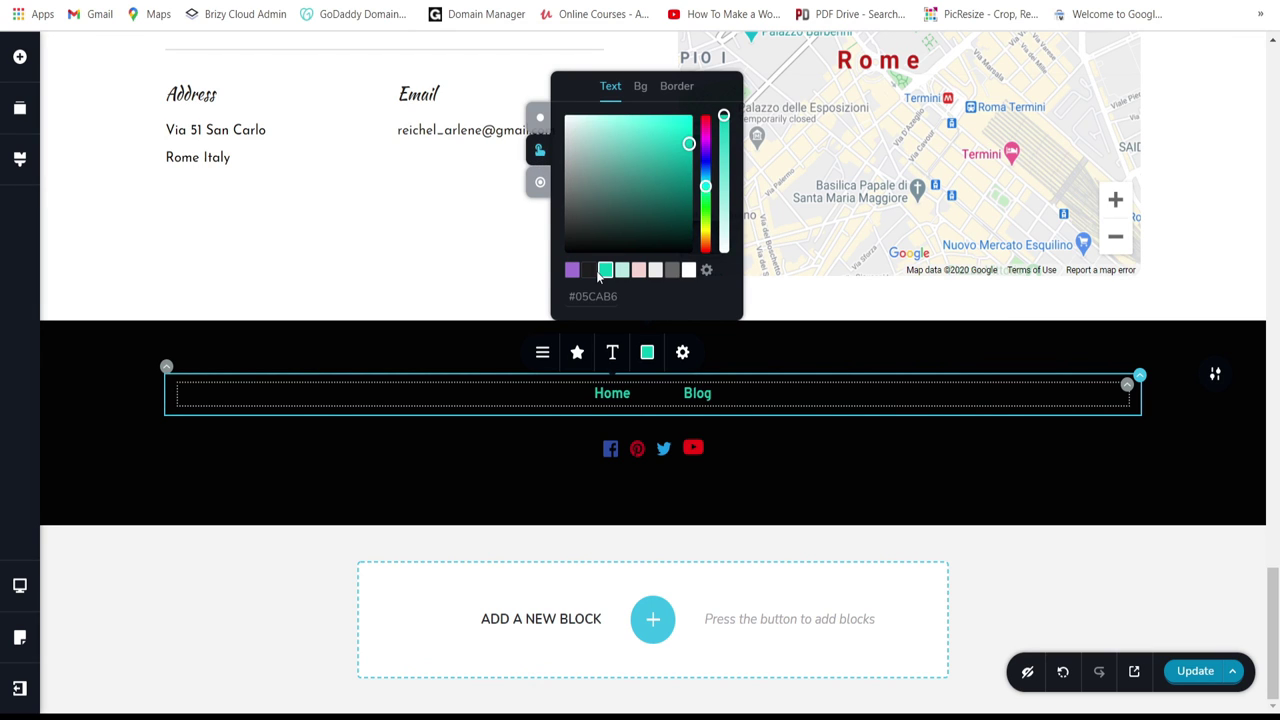
{"action": "left_click", "coordinate": [708, 116]}
{"action": "mouse_move", "coordinate": [688, 125]}
{"action": "left_mouse_down"}
{"action": "mouse_move", "coordinate": [686, 106]}
{"action": "mouse_move", "coordinate": [708, 100]}
{"action": "left_mouse_up"}
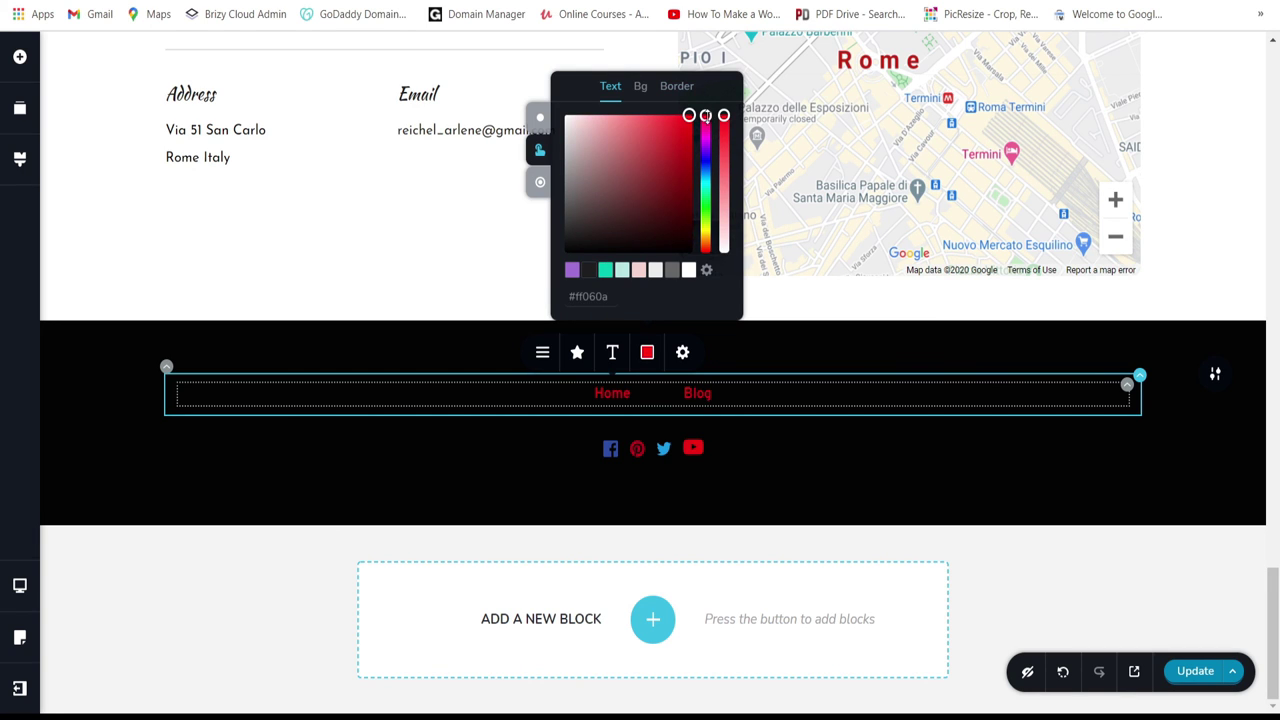
Step: Set the footer menu's font to Kaushan Script
{"action": "left_click", "coordinate": [612, 352]}
{"action": "scroll", "coordinate": [517, 243], "scroll_direction": "up", "scroll_amount": 3}
{"action": "scroll", "coordinate": [517, 243], "scroll_direction": "down", "scroll_amount": 2}
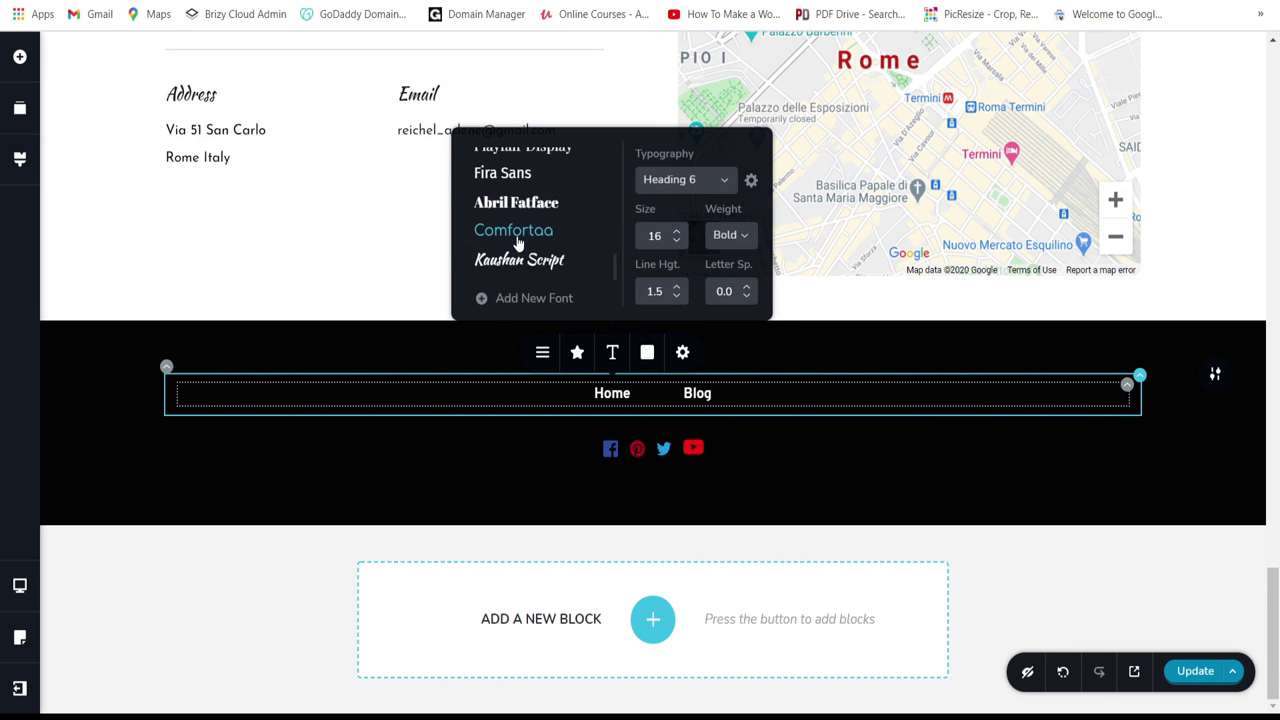
{"action": "left_click", "coordinate": [535, 270]}
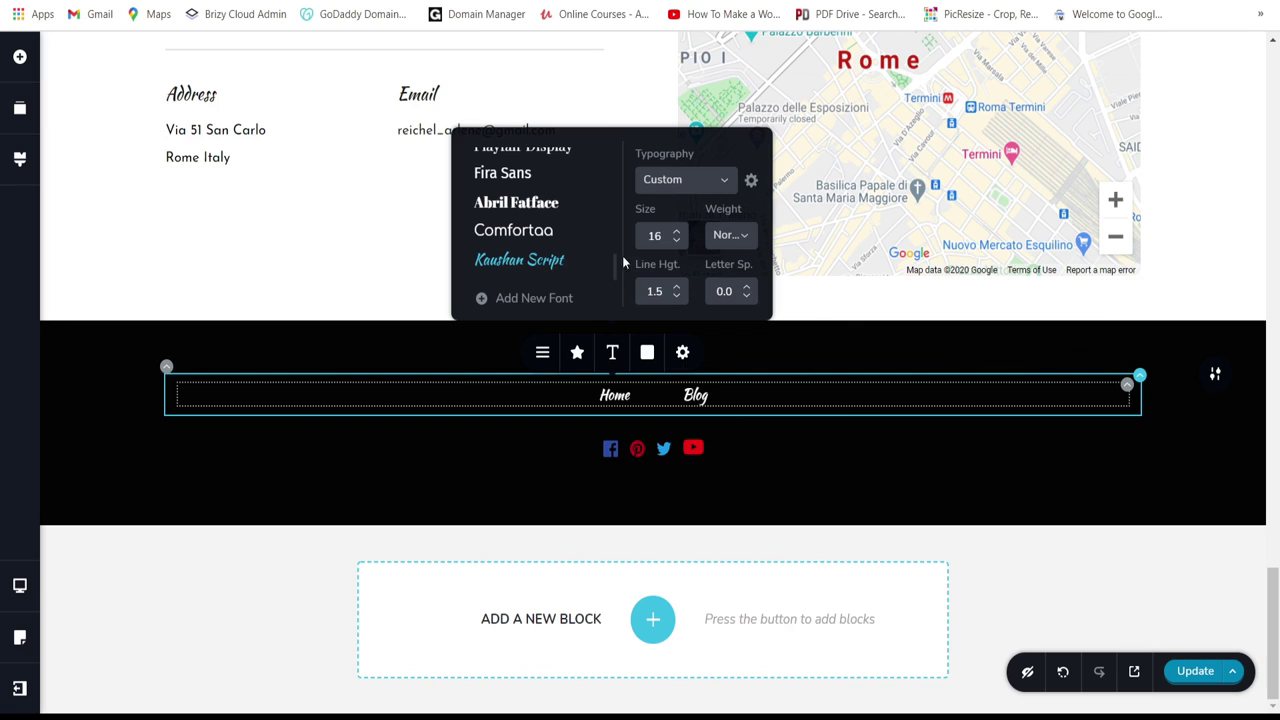
{"action": "left_click", "coordinate": [817, 512]}
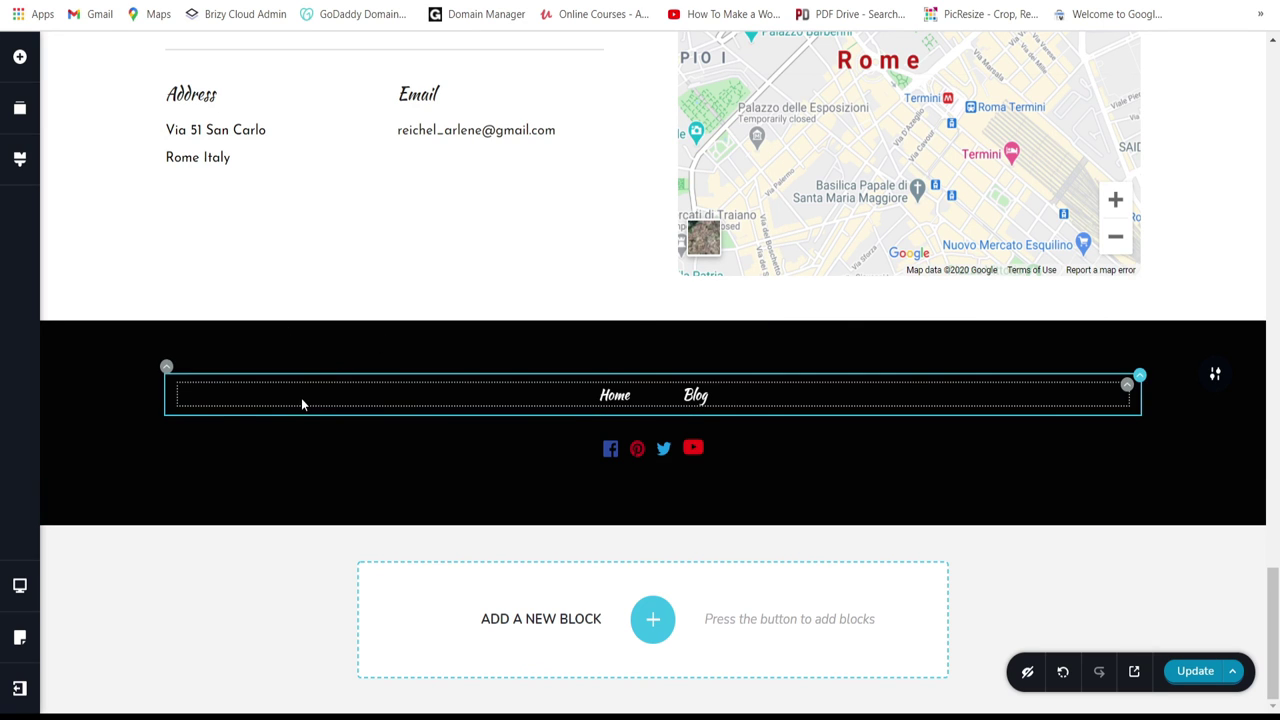
Step: Look at the link settings of the footer's Pinterest icon and update the page
{"action": "left_click", "coordinate": [642, 455]}
{"action": "left_click", "coordinate": [600, 405]}
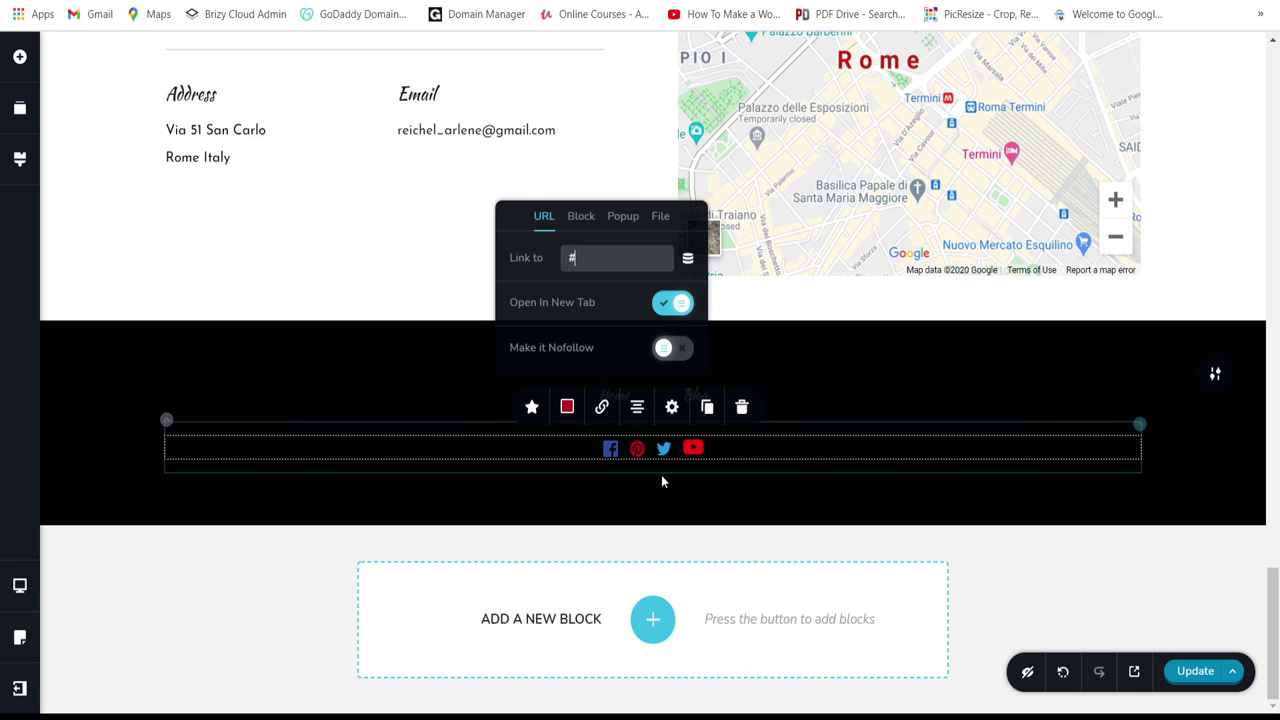
{"action": "left_click", "coordinate": [1040, 567]}
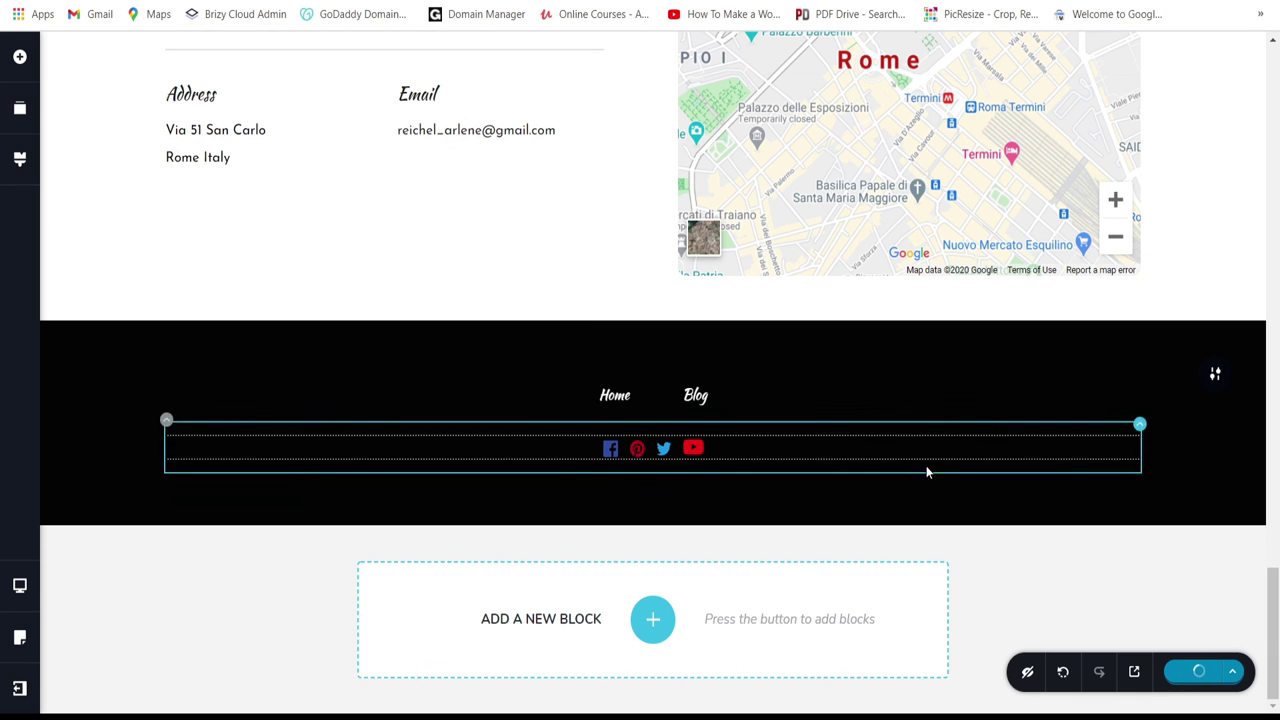
Step: Add a light header block, choosing the design with the company logo at one end and a three-item menu at the other
{"action": "left_click", "coordinate": [655, 622]}
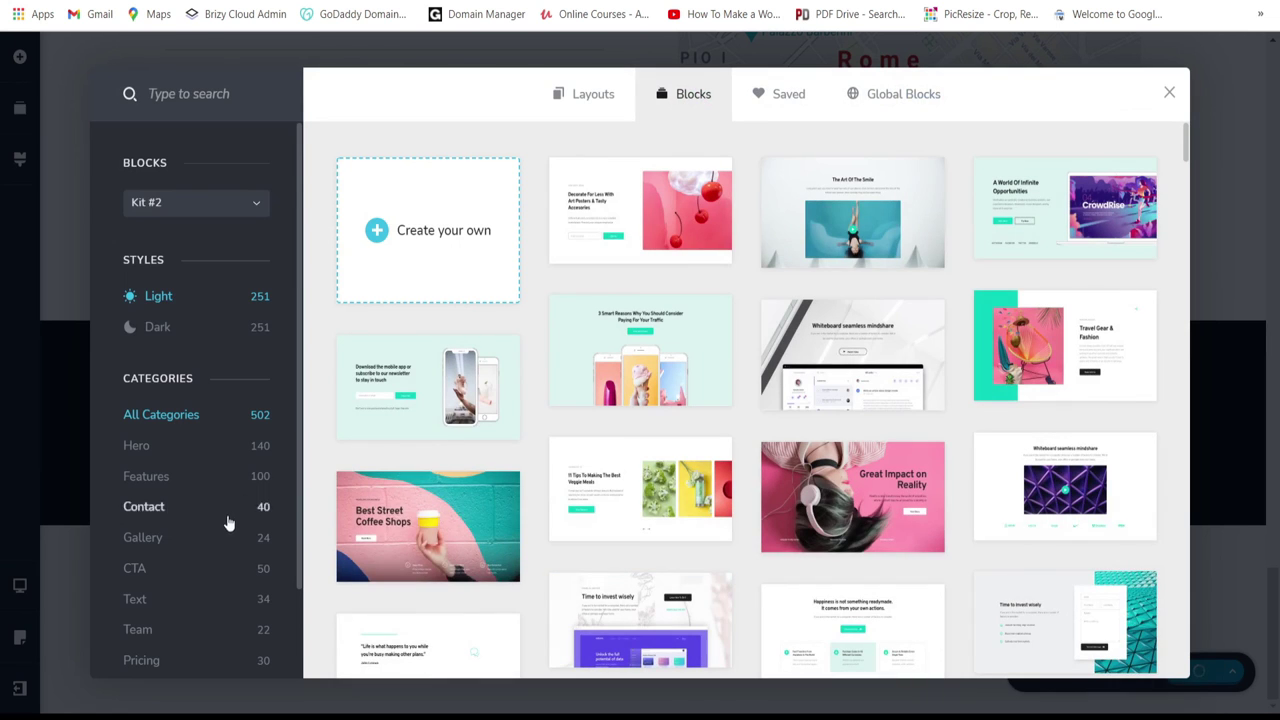
{"action": "scroll", "coordinate": [207, 543], "scroll_direction": "down", "scroll_amount": 1}
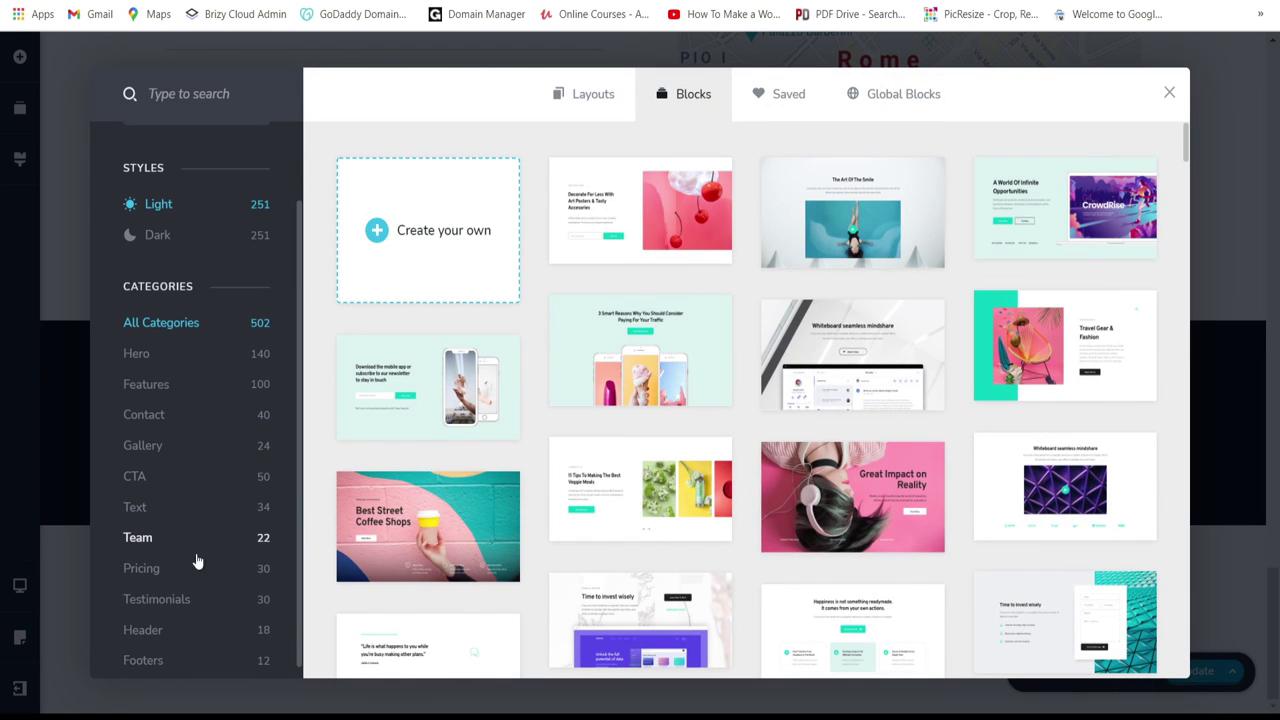
{"action": "left_click", "coordinate": [150, 630]}
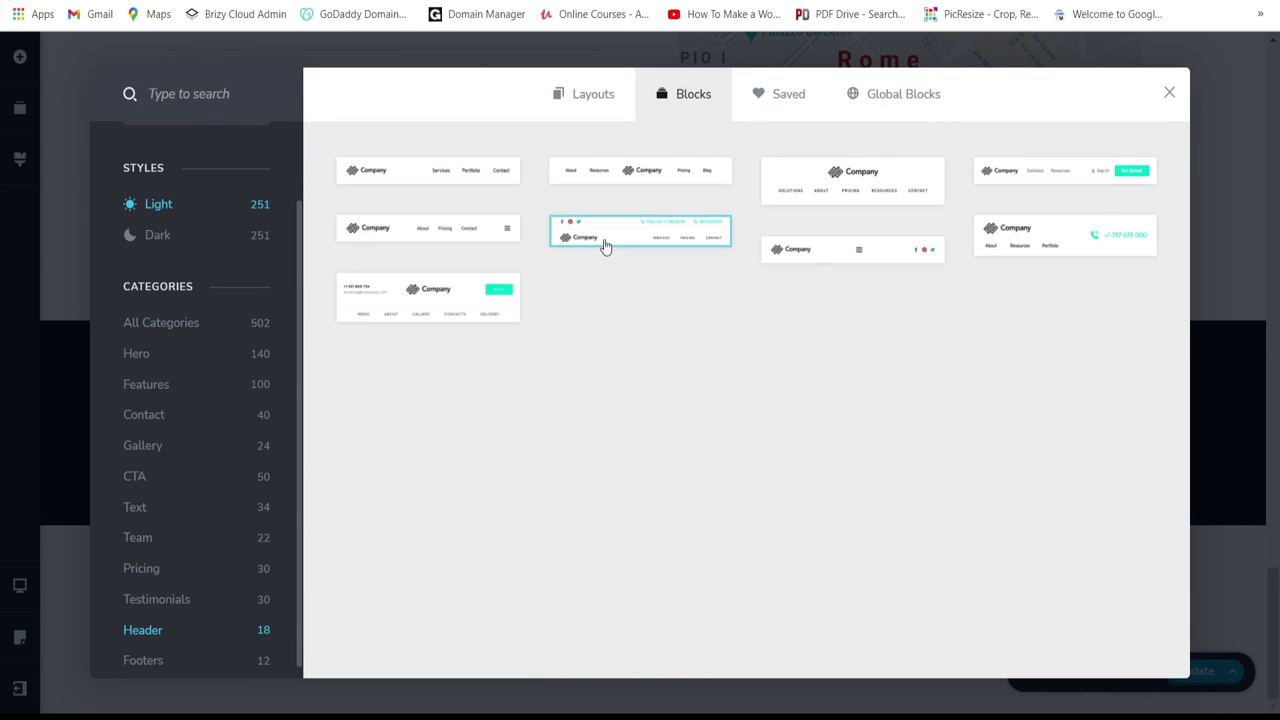
{"action": "left_click", "coordinate": [500, 186]}
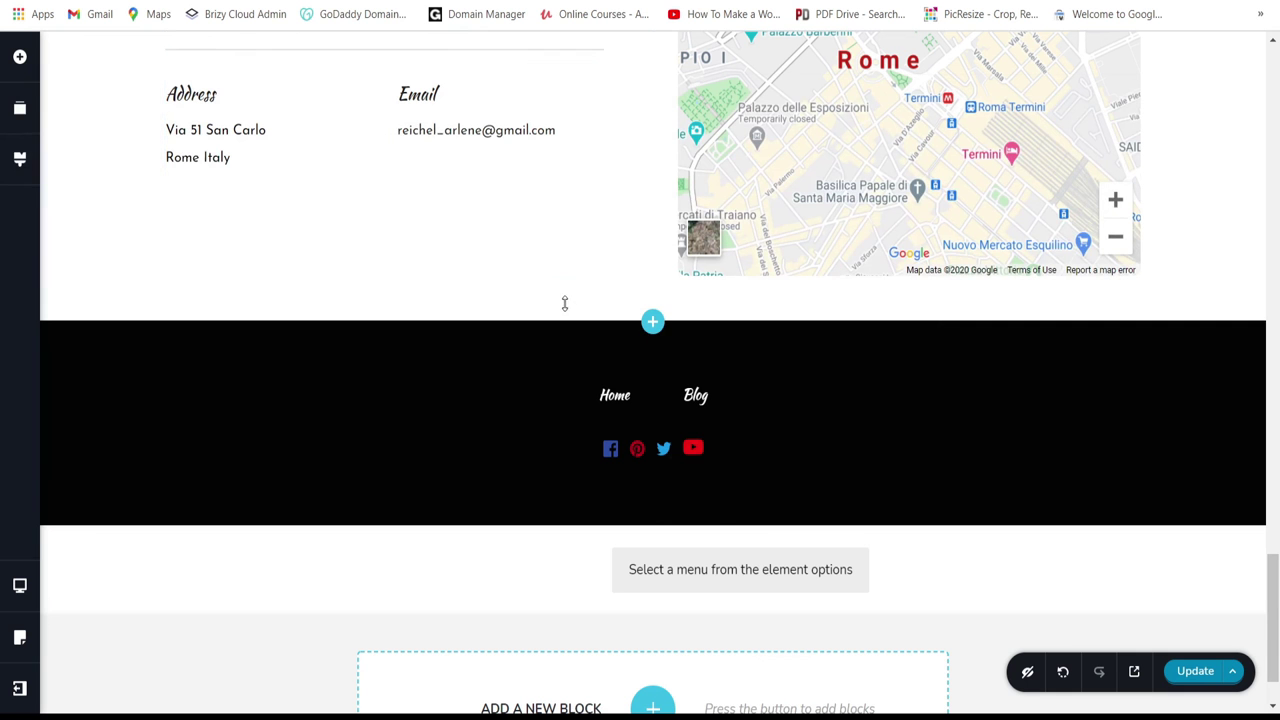
Step: Reorder the blocks so the new header block comes first, above the Italian Restaurant hero block
{"action": "left_click", "coordinate": [19, 110]}
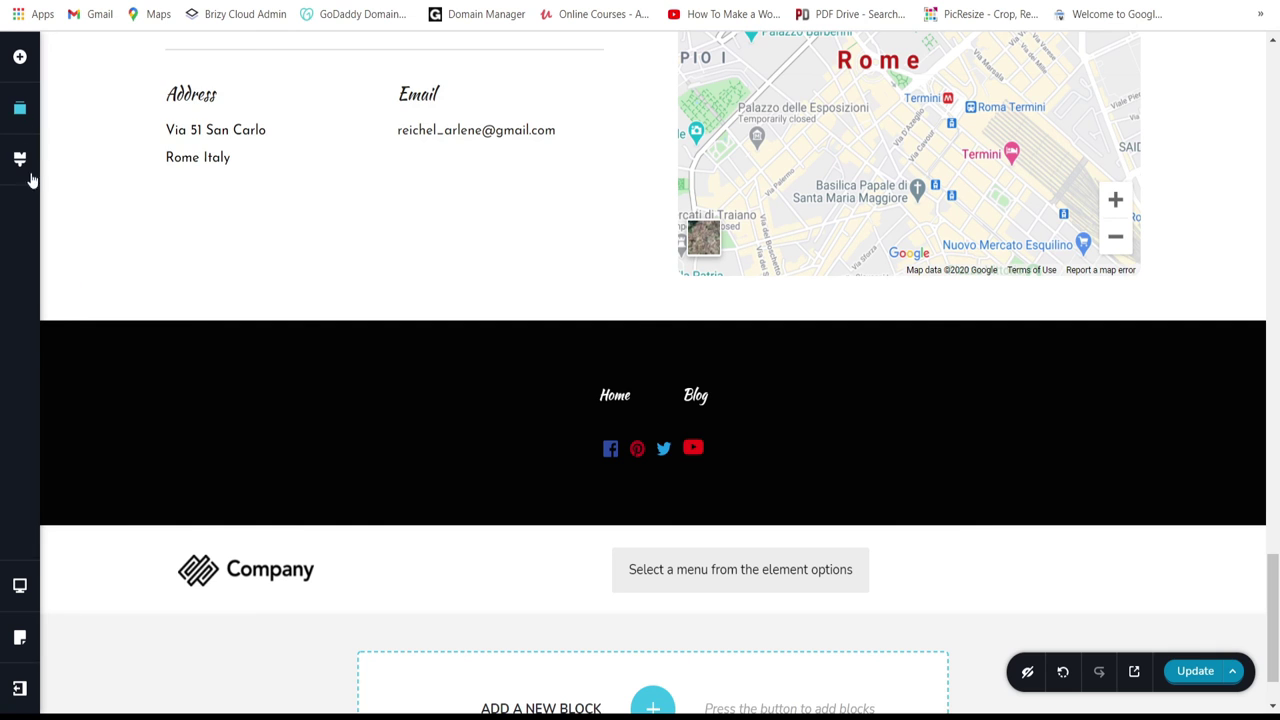
{"action": "left_click_drag", "start_coordinate": [158, 665], "coordinate": [160, 132]}
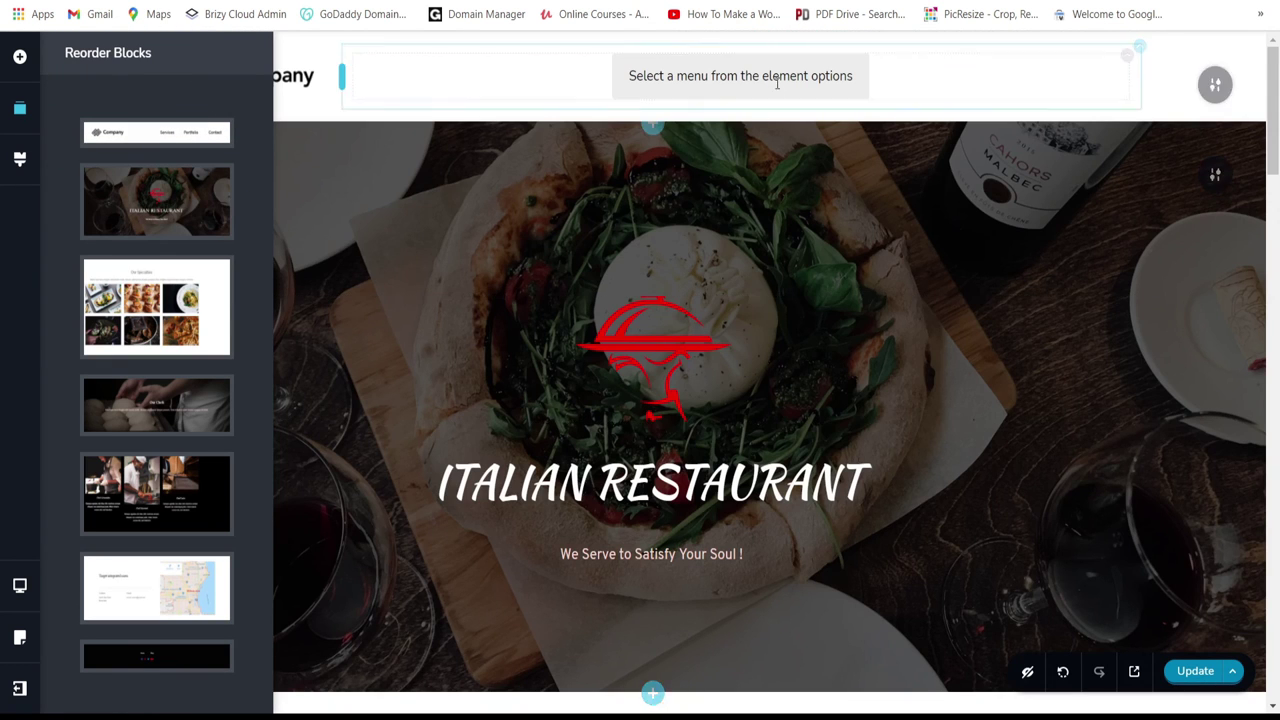
{"action": "left_click", "coordinate": [1216, 90]}
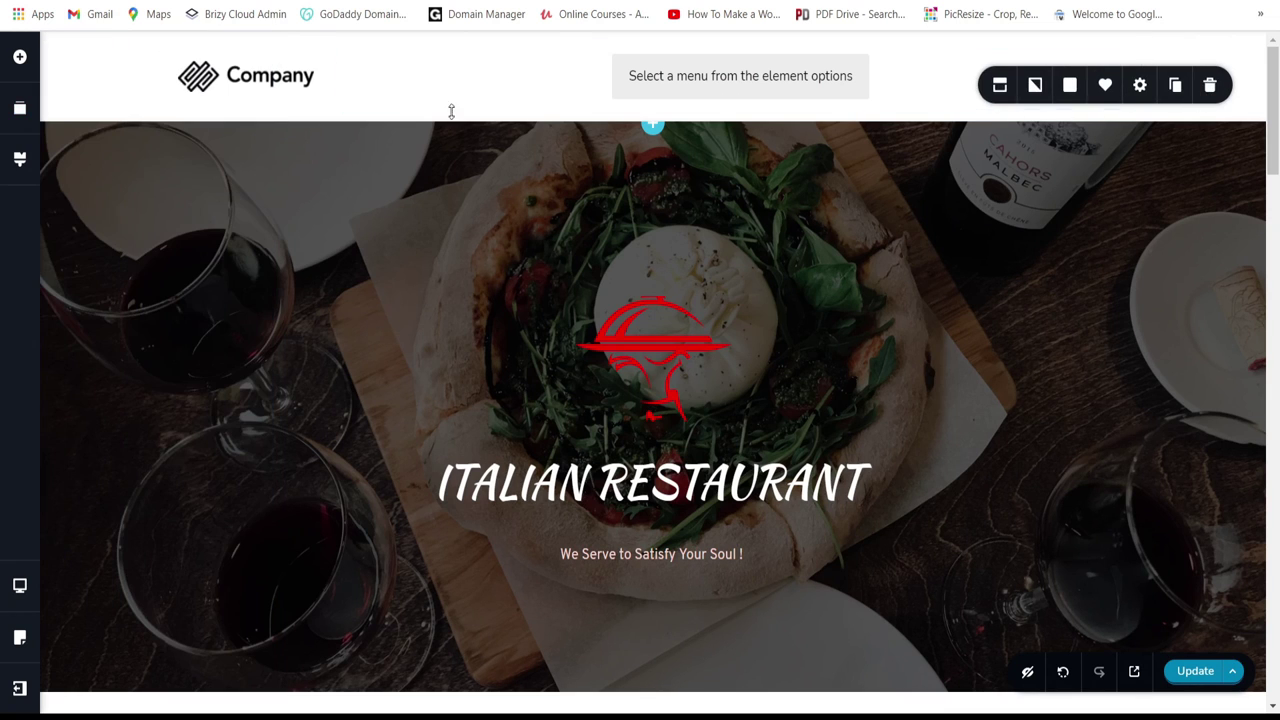
Step: Replace the header's Company logo with the red waiter logo image.png from the media library
{"action": "left_click", "coordinate": [270, 88]}
{"action": "left_click", "coordinate": [140, 123]}
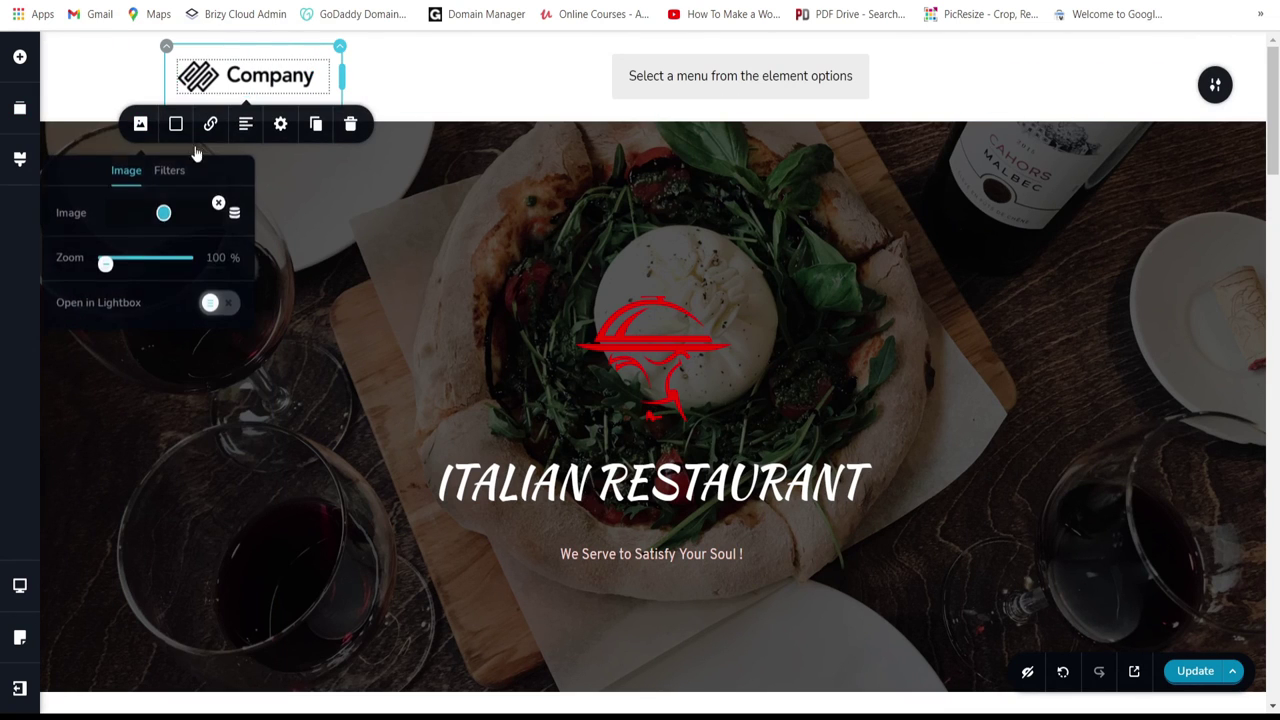
{"action": "left_click", "coordinate": [217, 207]}
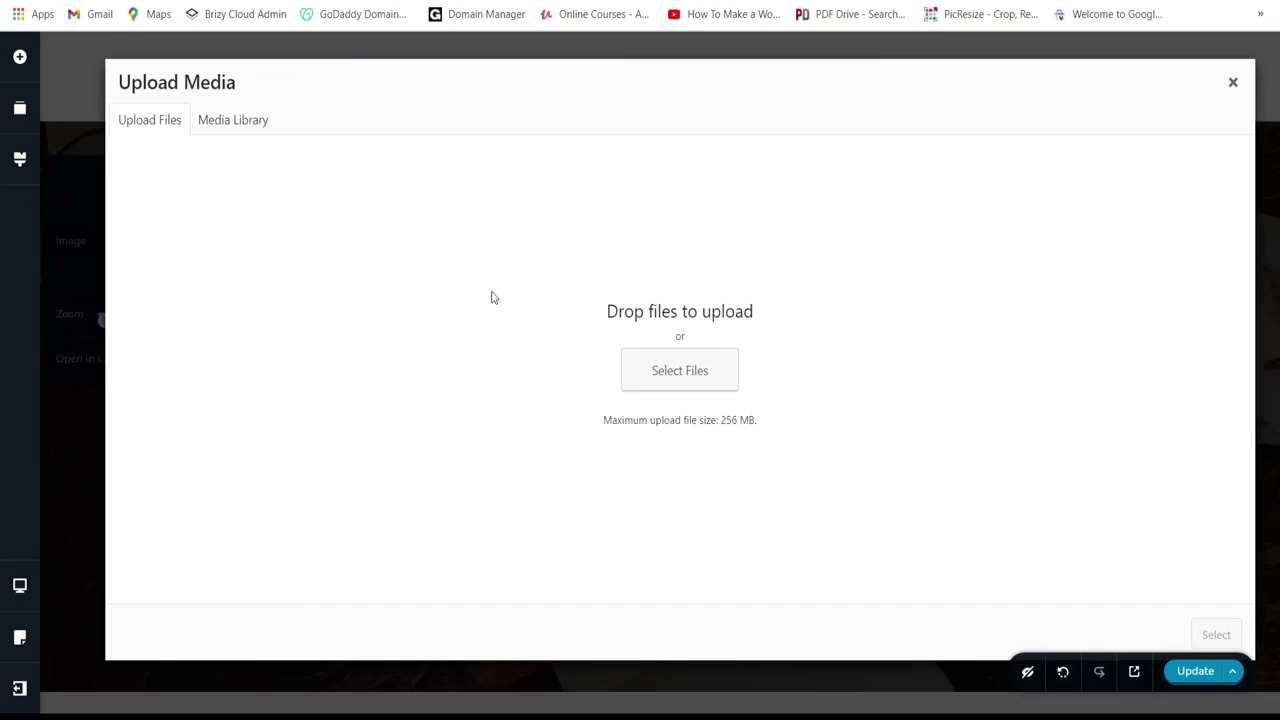
{"action": "left_click", "coordinate": [264, 124]}
{"action": "scroll", "coordinate": [571, 320], "scroll_direction": "down", "scroll_amount": 5}
{"action": "left_click", "coordinate": [302, 285]}
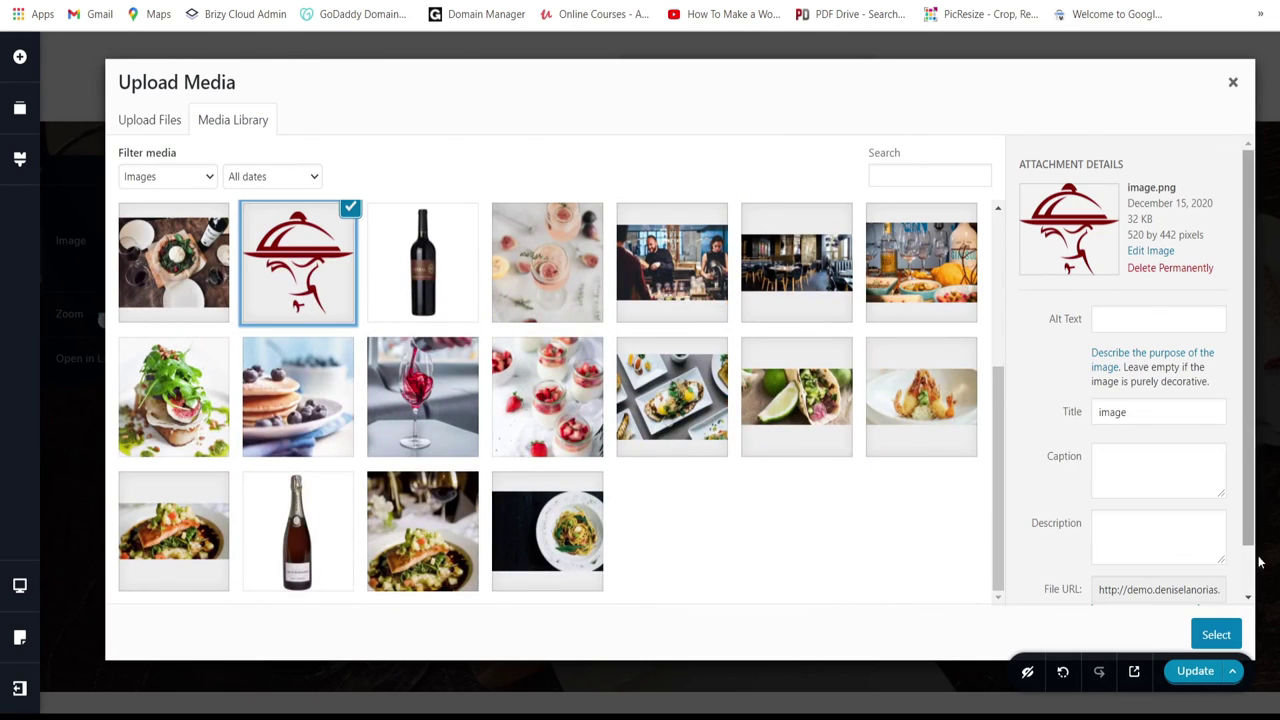
{"action": "left_click", "coordinate": [1216, 634]}
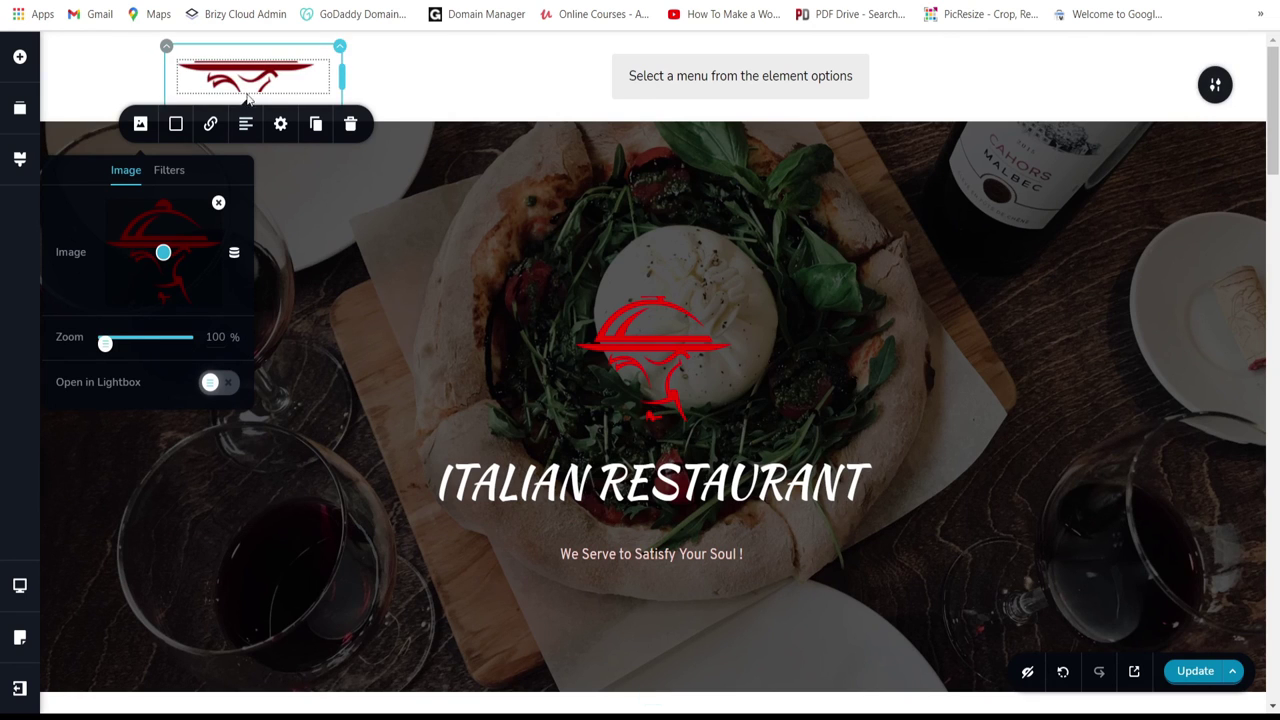
Step: Set the header logo's height to 100% and scale the whole logo down to well under half its width
{"action": "left_click", "coordinate": [280, 76]}
{"action": "left_click_drag", "start_coordinate": [313, 91], "coordinate": [337, 120]}
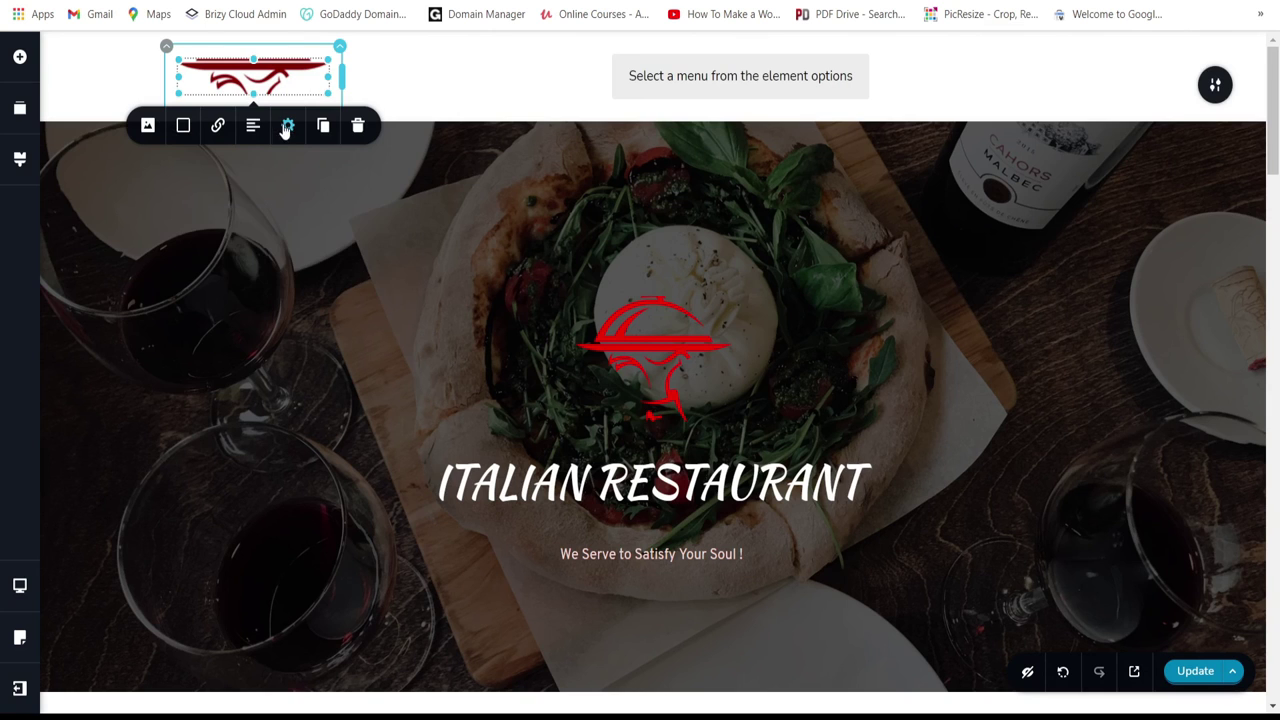
{"action": "left_click", "coordinate": [287, 126]}
{"action": "left_click_drag", "start_coordinate": [271, 233], "coordinate": [314, 238]}
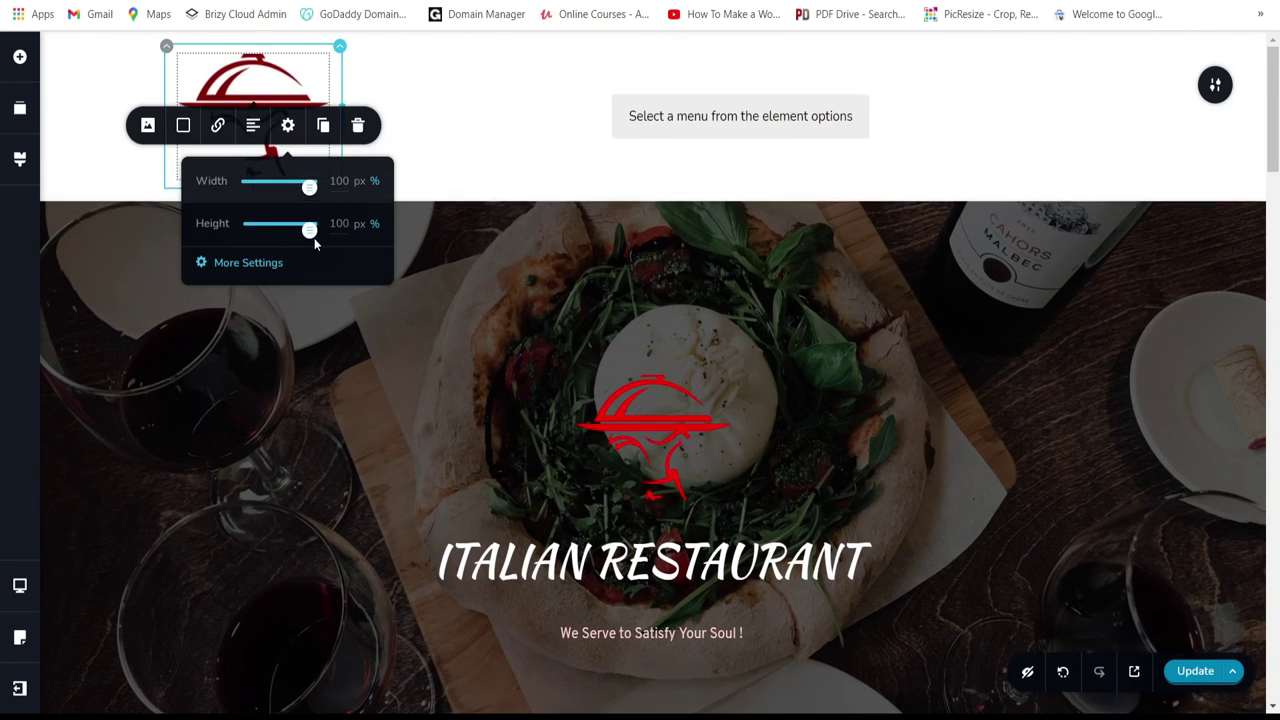
{"action": "left_click", "coordinate": [480, 86]}
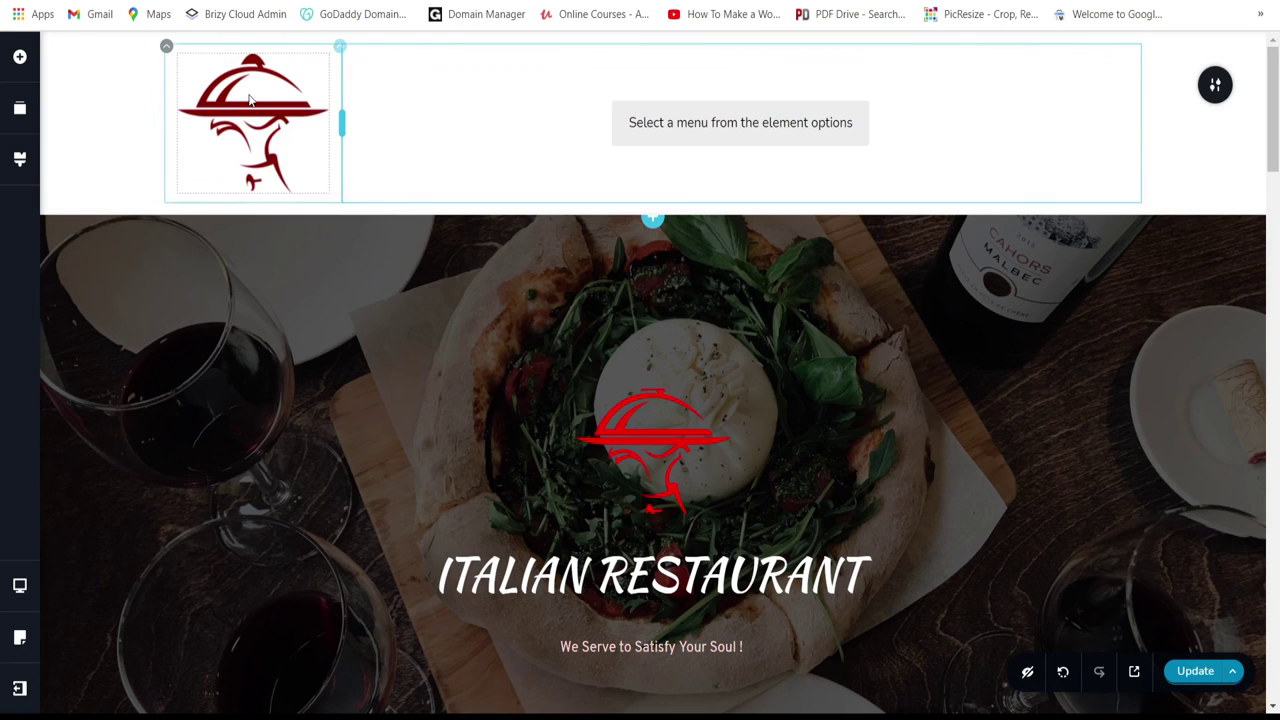
{"action": "left_click_drag", "start_coordinate": [323, 194], "coordinate": [293, 150]}
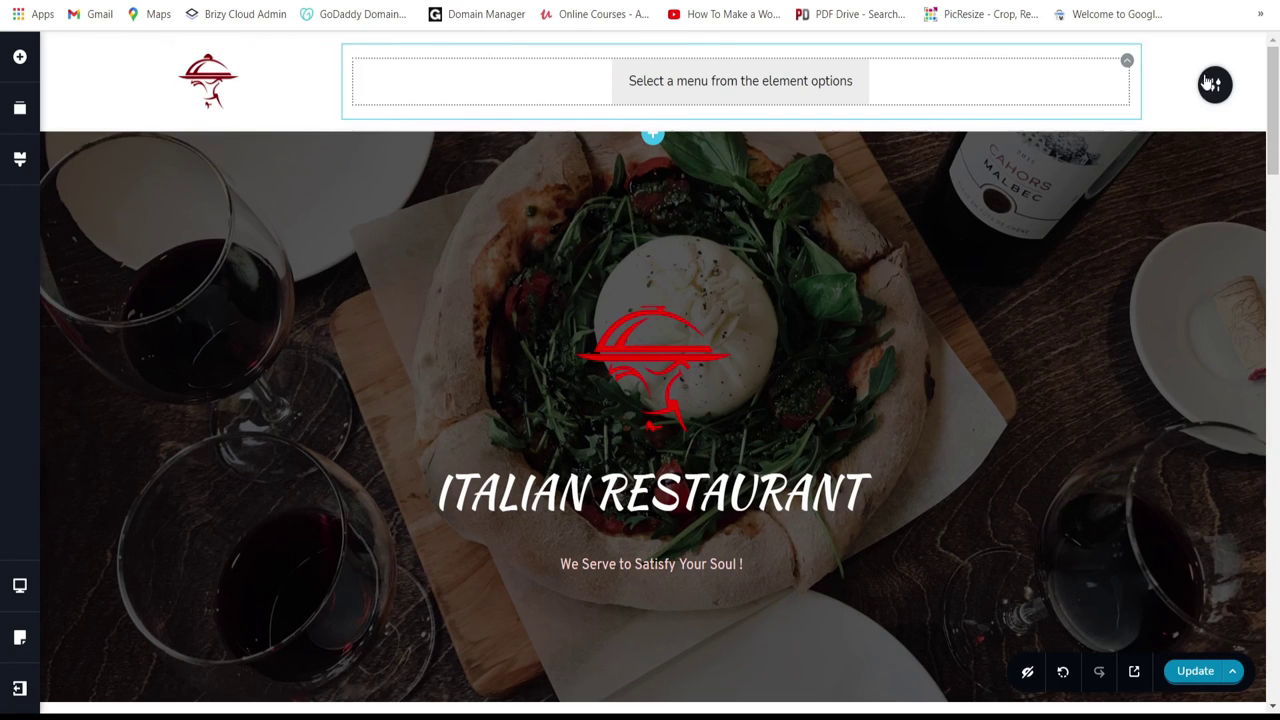
Step: Set the header block's background overlay colour to black (#000000)
{"action": "mouse_move", "coordinate": [1161, 100]}
{"action": "left_click", "coordinate": [1070, 86]}
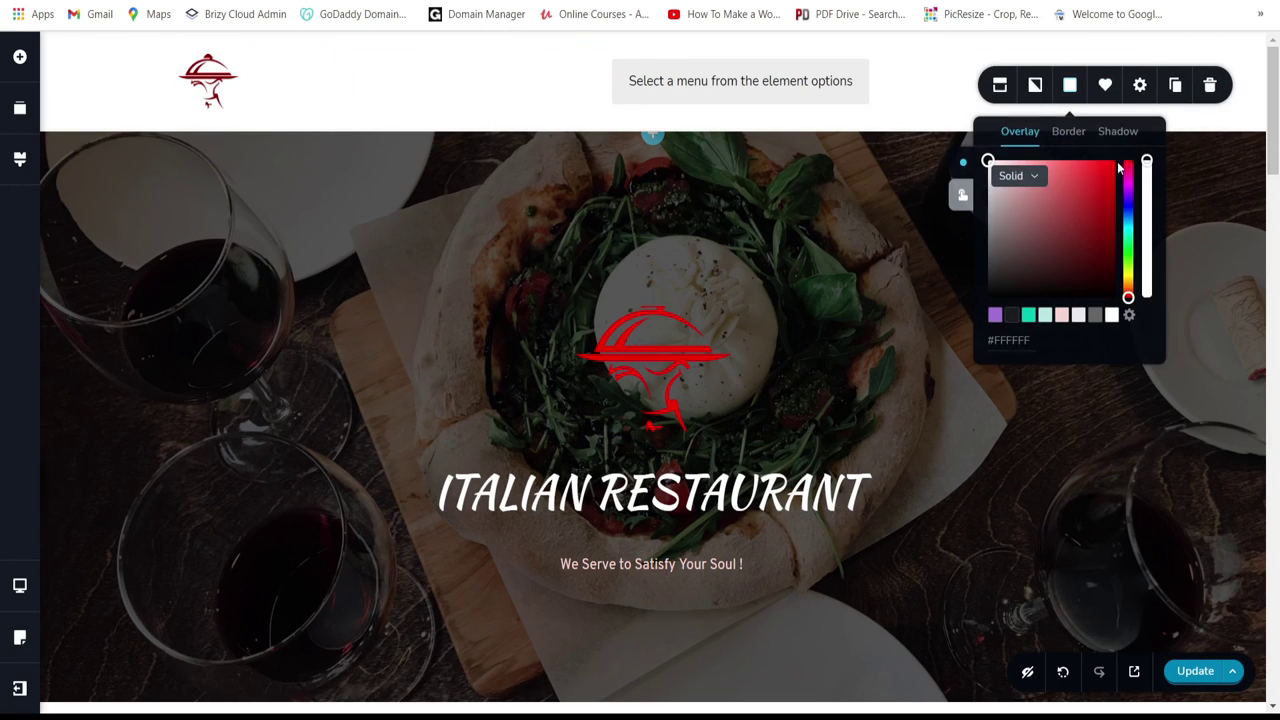
{"action": "left_click", "coordinate": [1010, 315]}
{"action": "left_click_drag", "start_coordinate": [988, 282], "coordinate": [989, 299]}
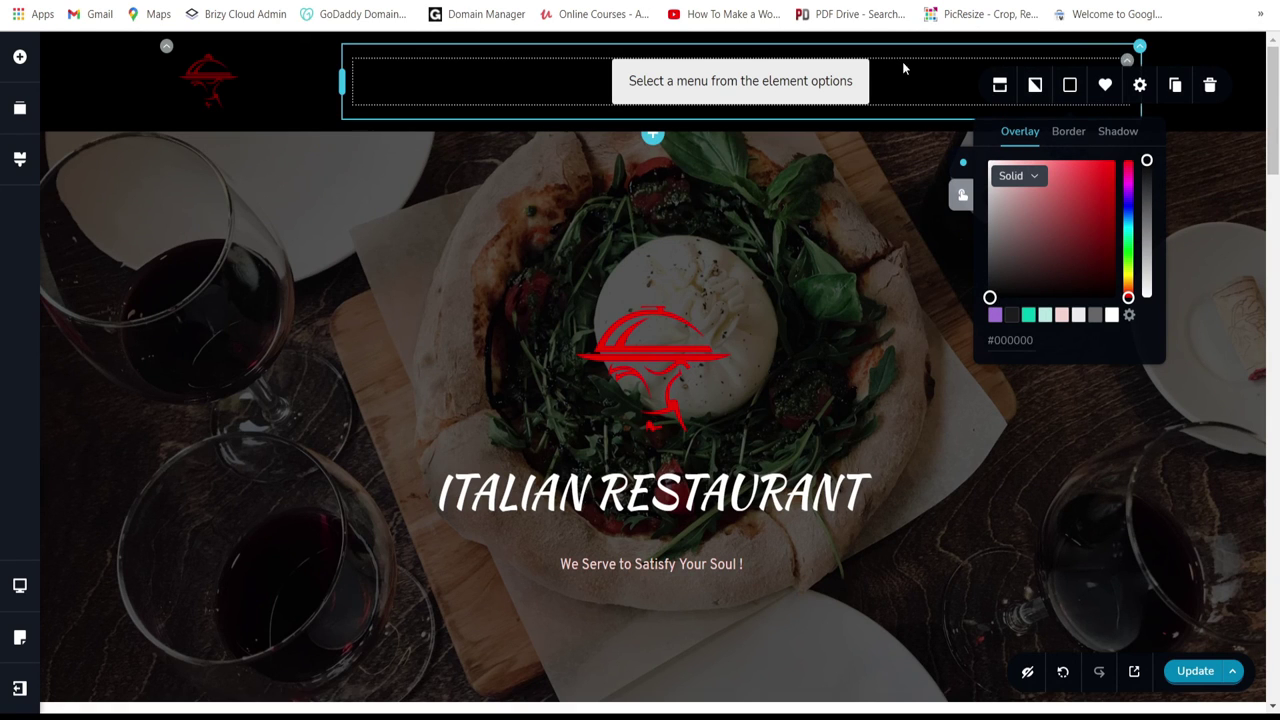
Step: Assign Main Menu to the header's menu element, try the vertical orientation and set it back to horizontal
{"action": "left_click", "coordinate": [1113, 68]}
{"action": "left_click", "coordinate": [1060, 106]}
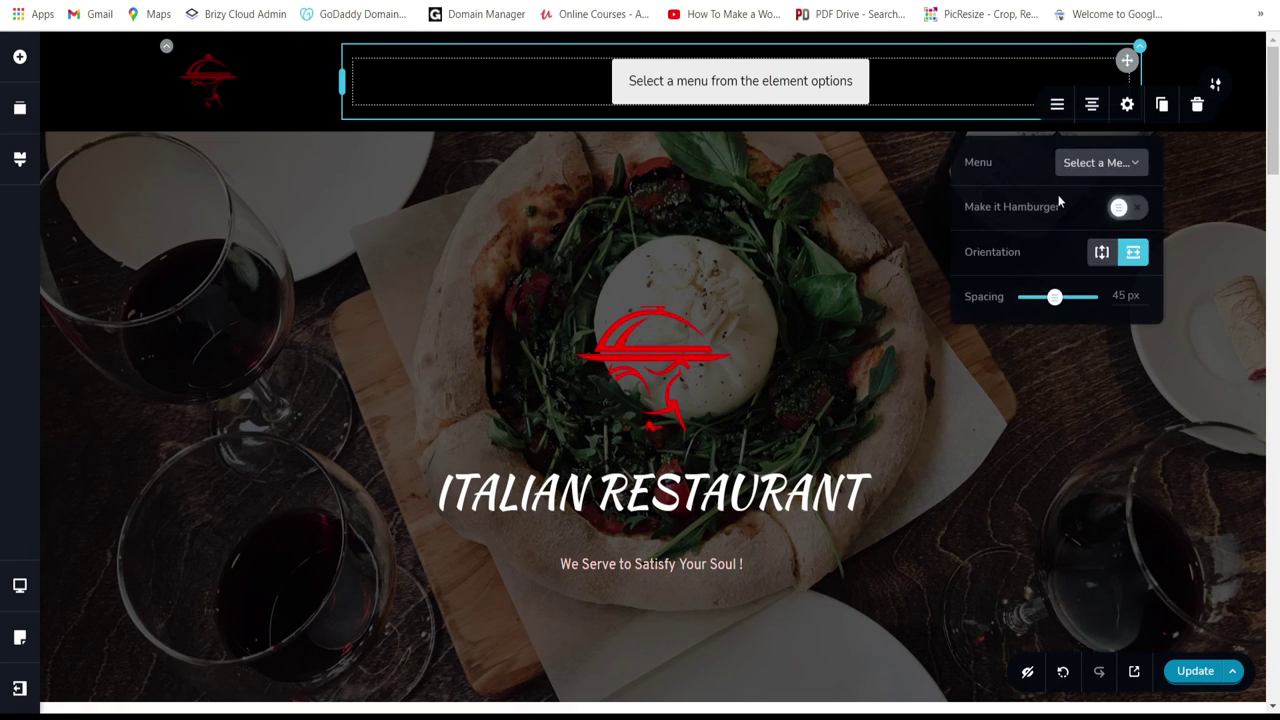
{"action": "left_click", "coordinate": [1100, 164]}
{"action": "left_click", "coordinate": [1091, 218]}
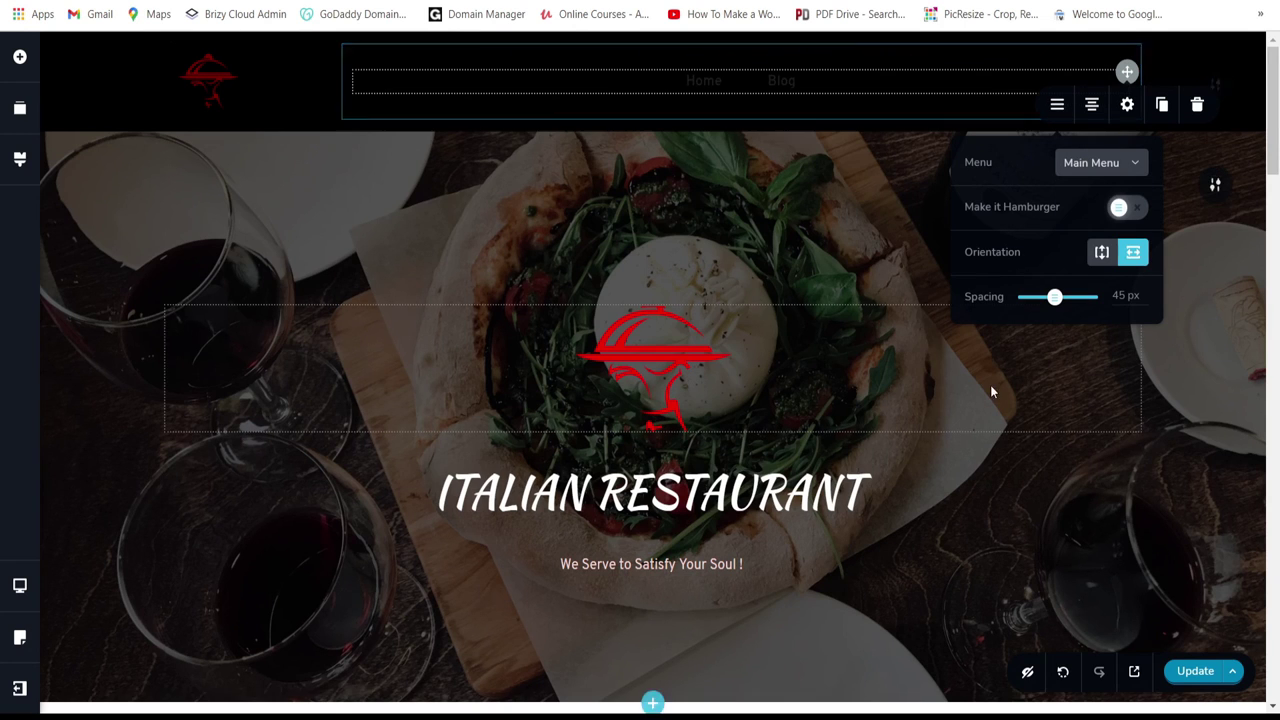
{"action": "left_click", "coordinate": [1102, 254]}
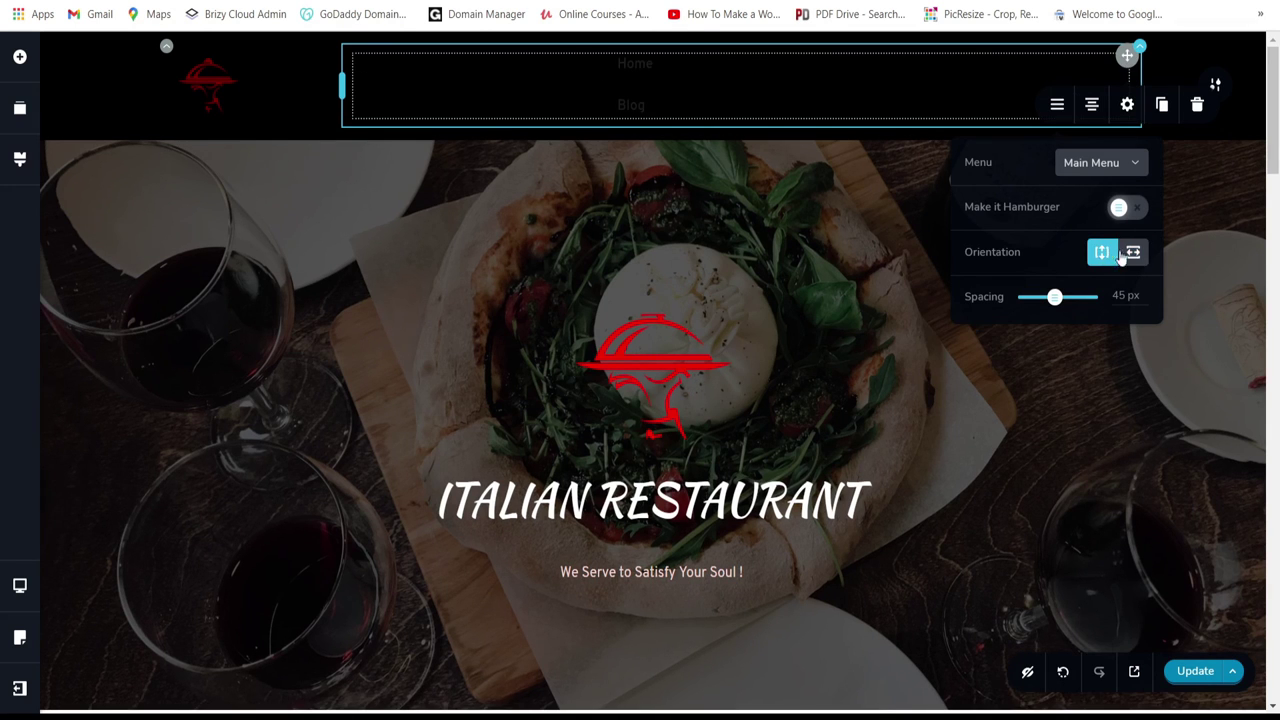
{"action": "left_click", "coordinate": [1133, 253]}
Step: Set the header menu's text colour to white (#FFFFFF) and its hover text colour to red (#ca0508)
{"action": "left_click", "coordinate": [714, 82]}
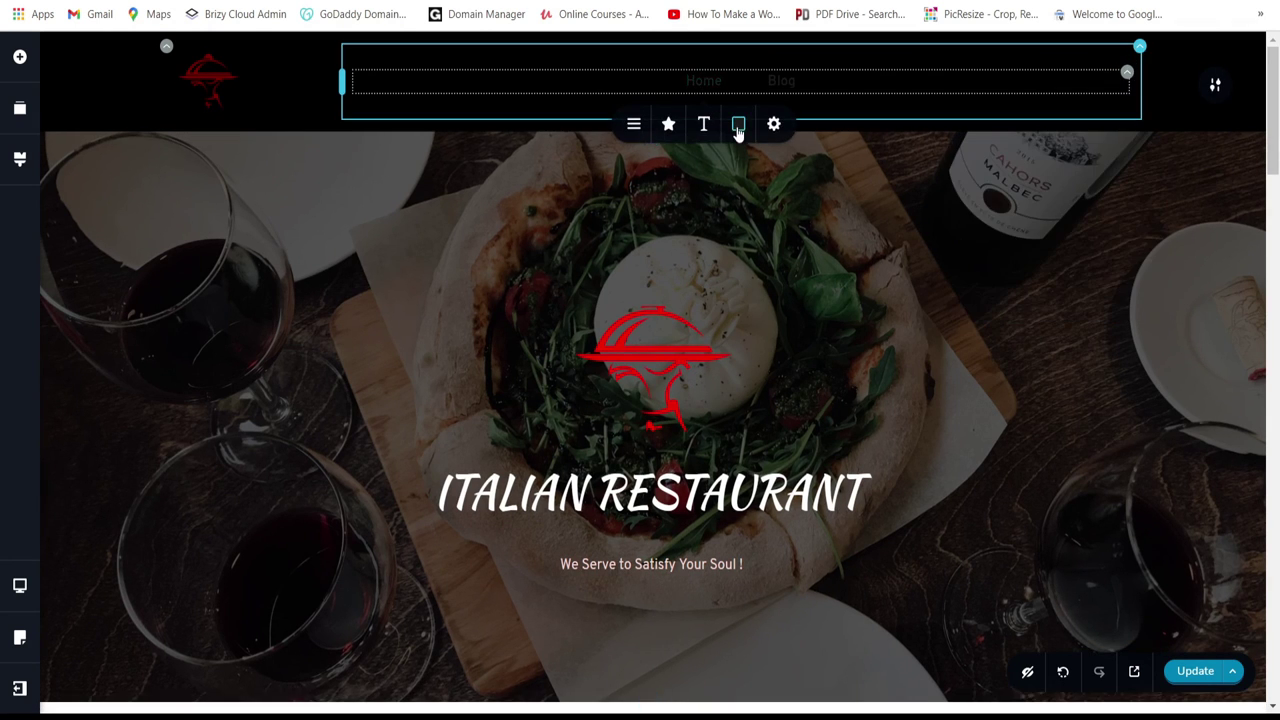
{"action": "left_click", "coordinate": [738, 127]}
{"action": "left_click", "coordinate": [781, 355]}
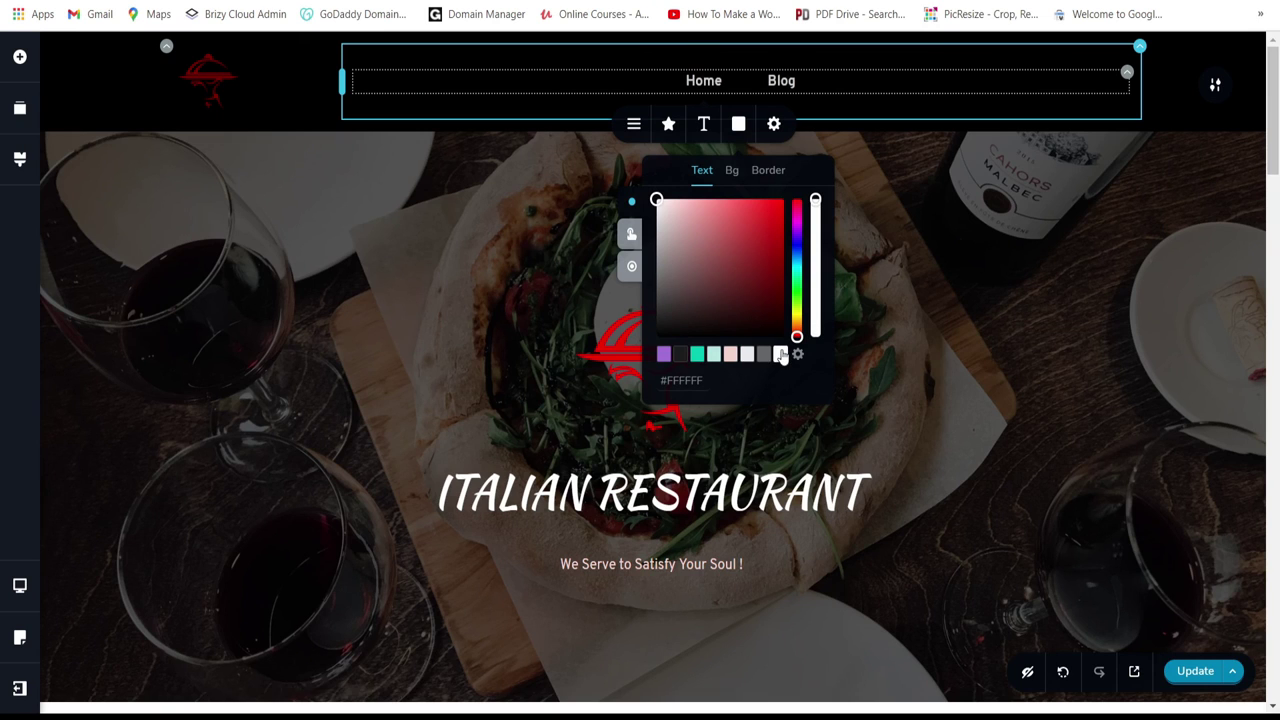
{"action": "left_click", "coordinate": [697, 354]}
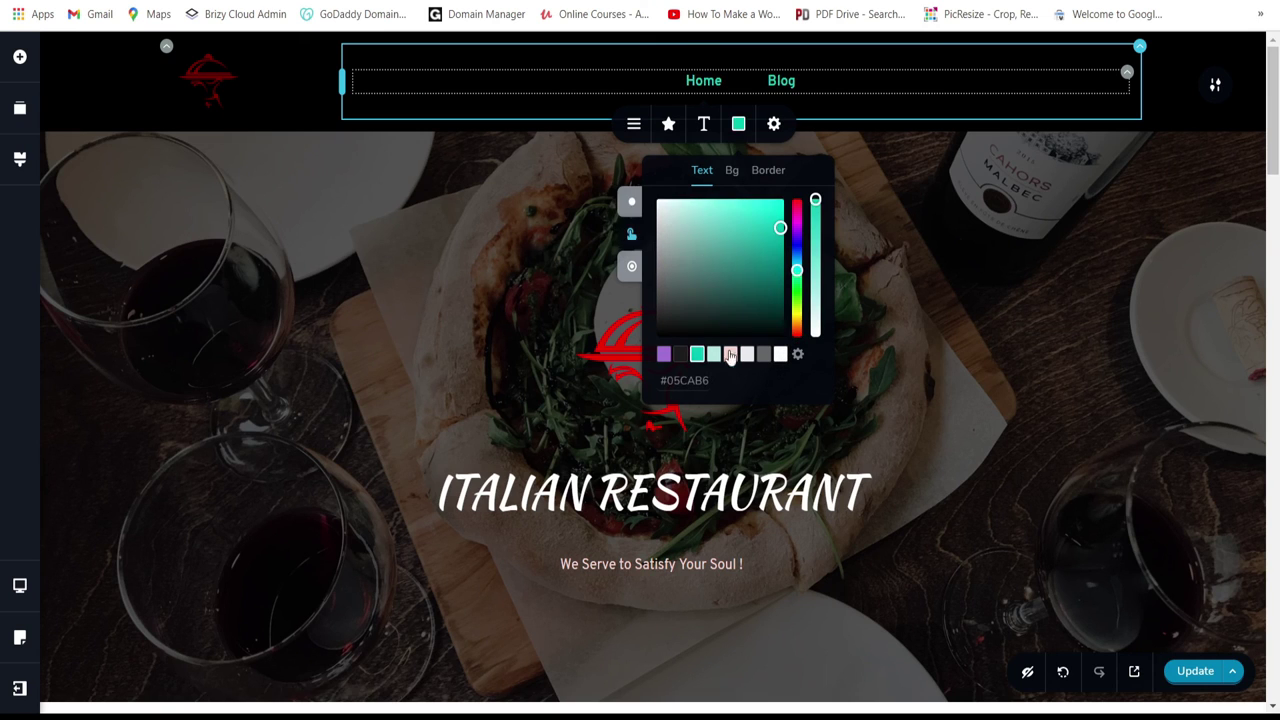
{"action": "left_click_drag", "start_coordinate": [798, 263], "coordinate": [805, 172]}
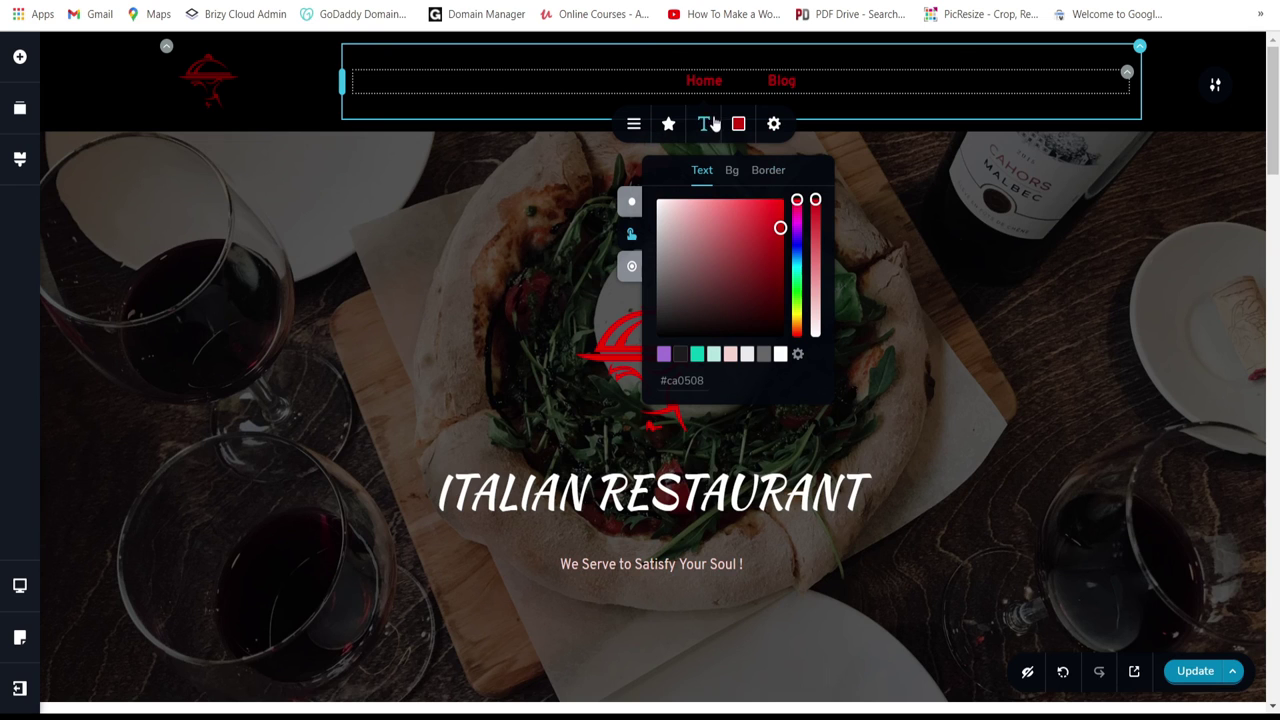
Step: Set the header menu's font to Kaushan Script, matching the footer menu
{"action": "left_click", "coordinate": [704, 123]}
{"action": "scroll", "coordinate": [624, 300], "scroll_direction": "down", "scroll_amount": 3}
{"action": "scroll", "coordinate": [624, 300], "scroll_direction": "down", "scroll_amount": 2}
{"action": "left_click", "coordinate": [623, 297]}
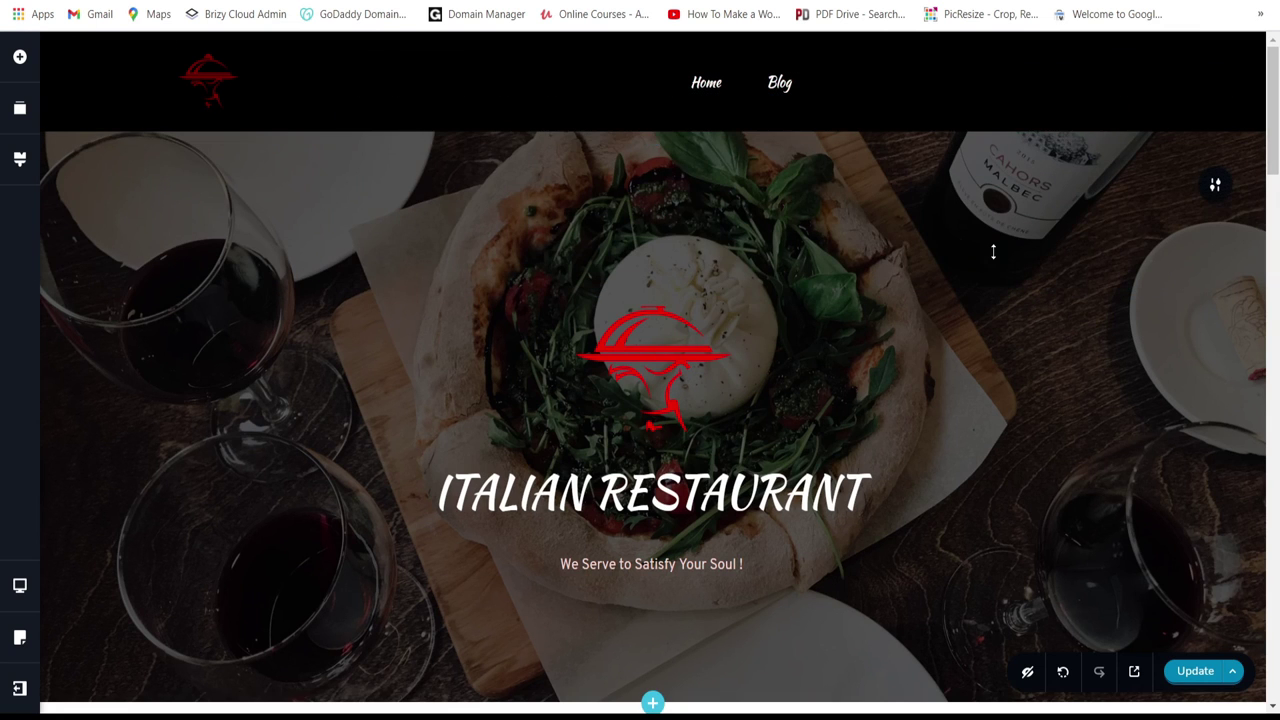
Step: Narrow the header's logo column slightly and update the page to save the changes
{"action": "left_click", "coordinate": [1192, 672]}
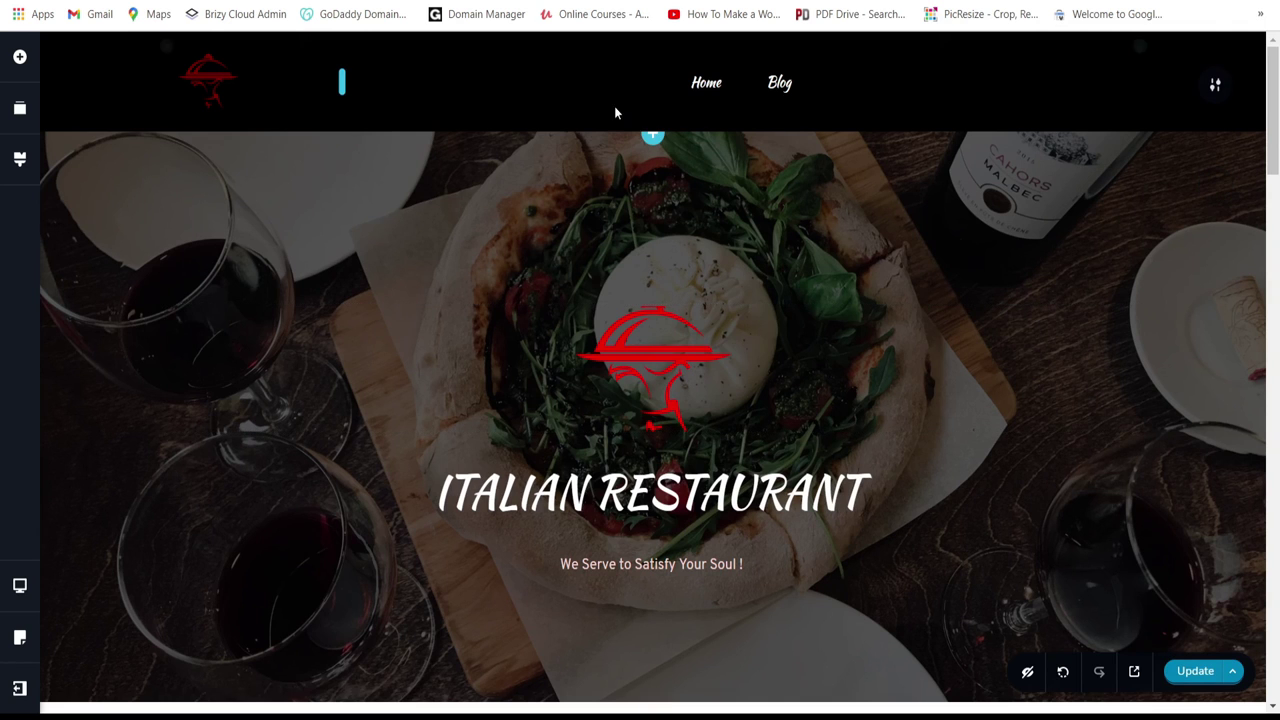
{"action": "mouse_move", "coordinate": [345, 82]}
{"action": "left_mouse_down"}
{"action": "mouse_move", "coordinate": [528, 77]}
{"action": "mouse_move", "coordinate": [534, 105]}
{"action": "mouse_move", "coordinate": [608, 103]}
{"action": "mouse_move", "coordinate": [411, 111]}
{"action": "mouse_move", "coordinate": [327, 98]}
{"action": "left_mouse_up"}
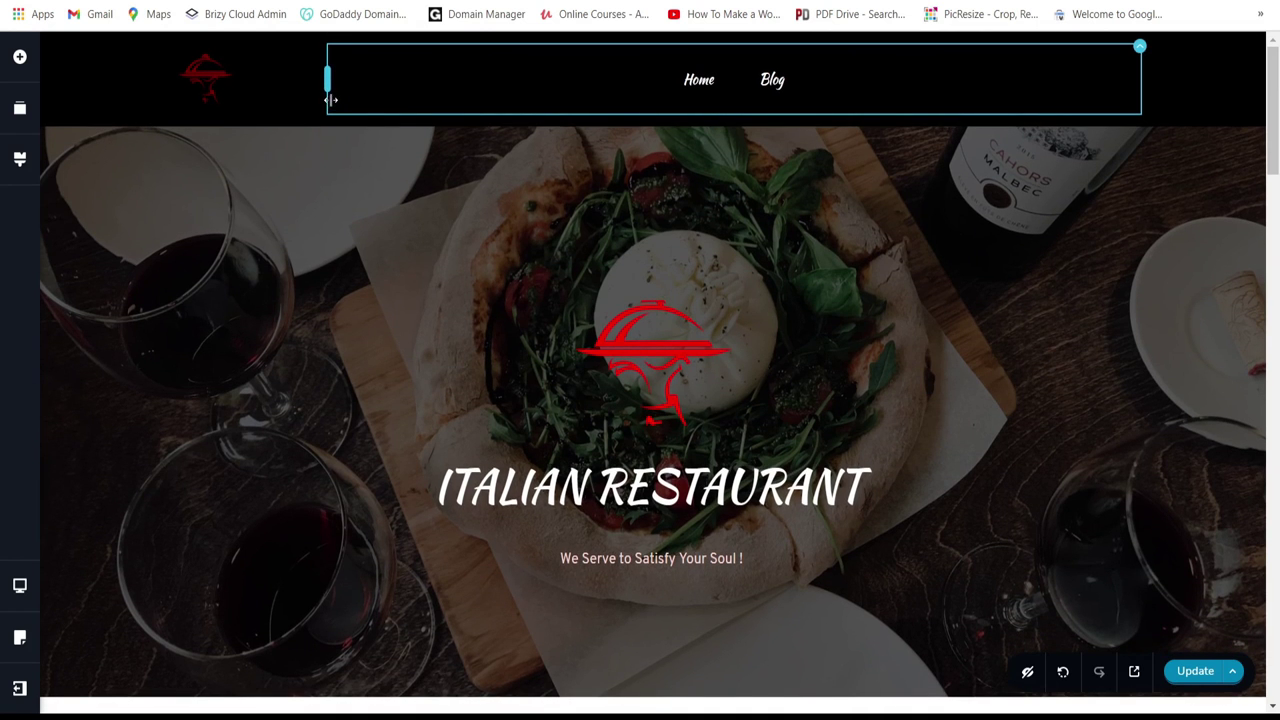
{"action": "left_click", "coordinate": [1186, 672]}
Step: Replace the sticky header's placeholder logo with the red serving-dish restaurant logo from the media library
{"action": "scroll", "coordinate": [918, 379], "scroll_direction": "down", "scroll_amount": 10}
{"action": "scroll", "coordinate": [920, 385], "scroll_direction": "down", "scroll_amount": 5}
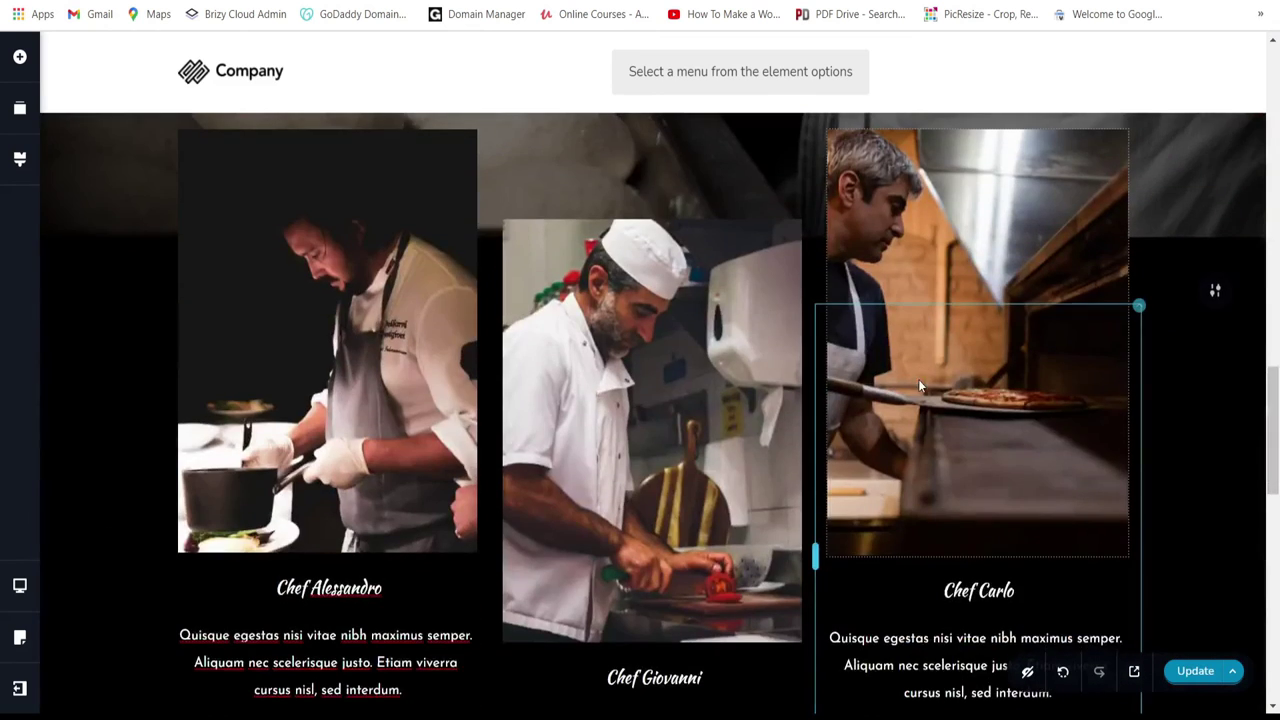
{"action": "scroll", "coordinate": [918, 379], "scroll_direction": "up", "scroll_amount": 2}
{"action": "scroll", "coordinate": [886, 360], "scroll_direction": "down", "scroll_amount": 1}
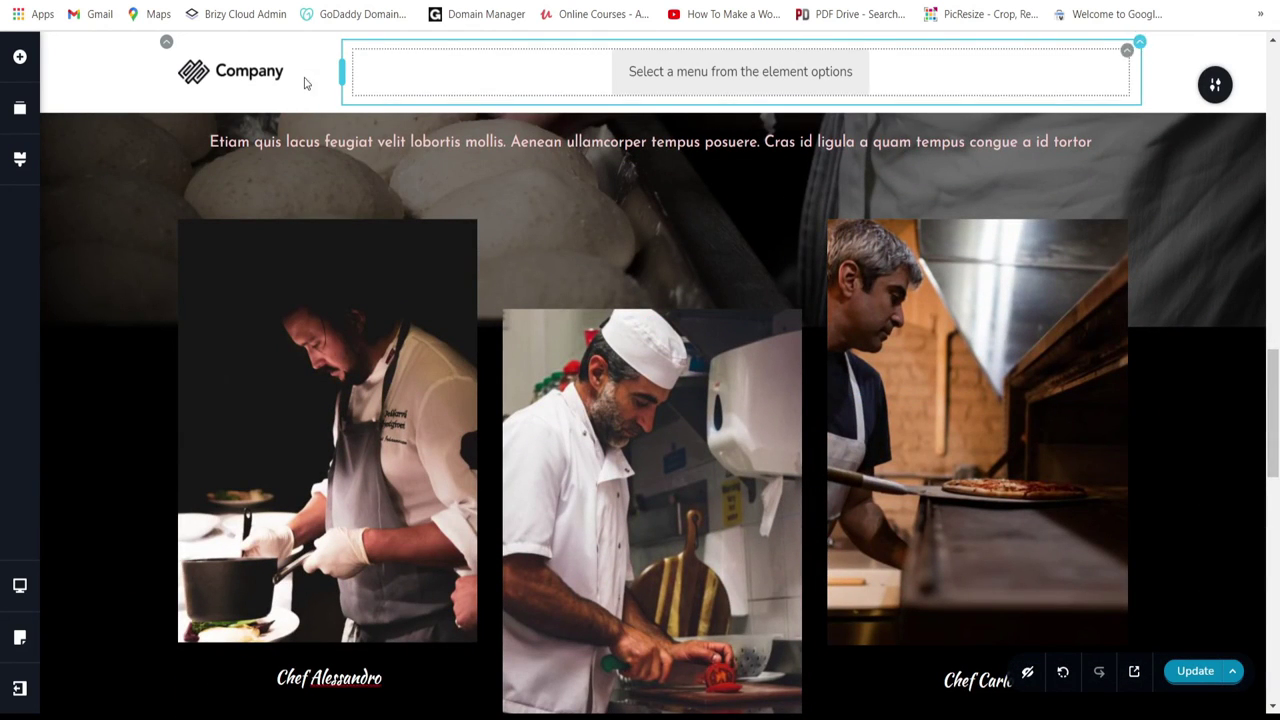
{"action": "left_click", "coordinate": [270, 72]}
{"action": "left_click", "coordinate": [125, 116]}
{"action": "left_click", "coordinate": [218, 196]}
{"action": "left_click", "coordinate": [180, 226]}
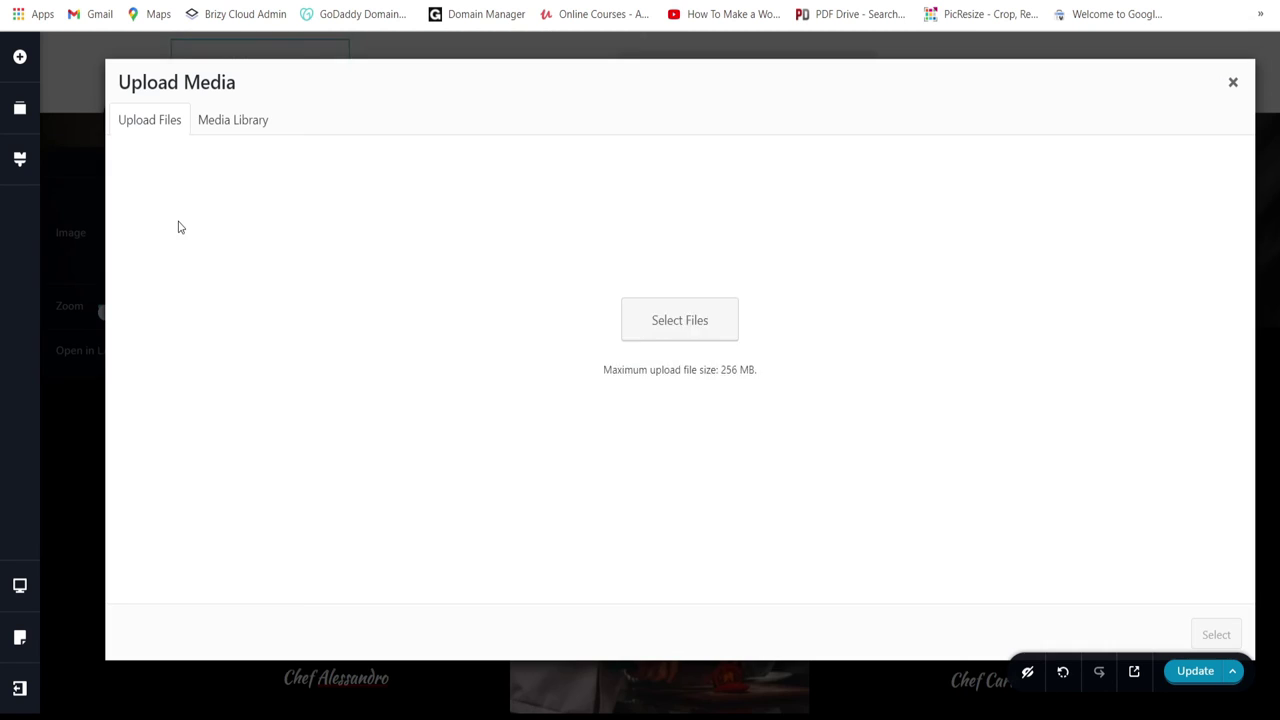
{"action": "left_click", "coordinate": [246, 139]}
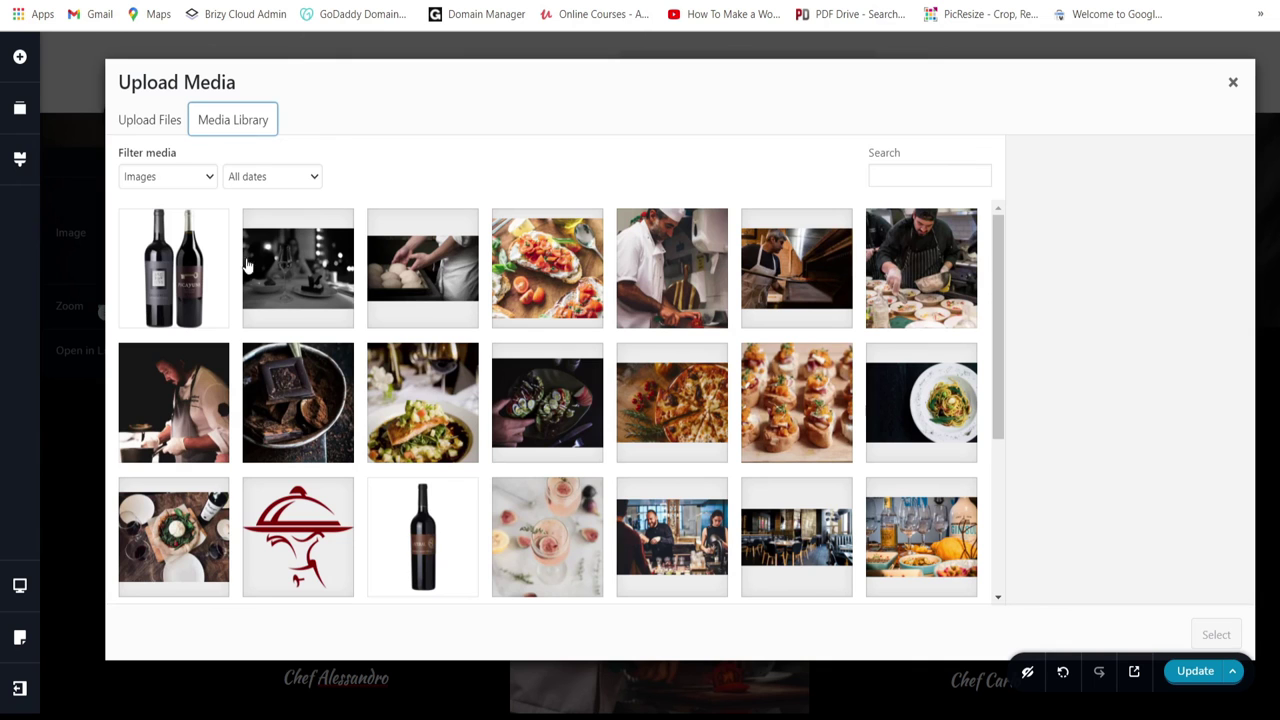
{"action": "left_click", "coordinate": [322, 512]}
{"action": "left_click", "coordinate": [1210, 630]}
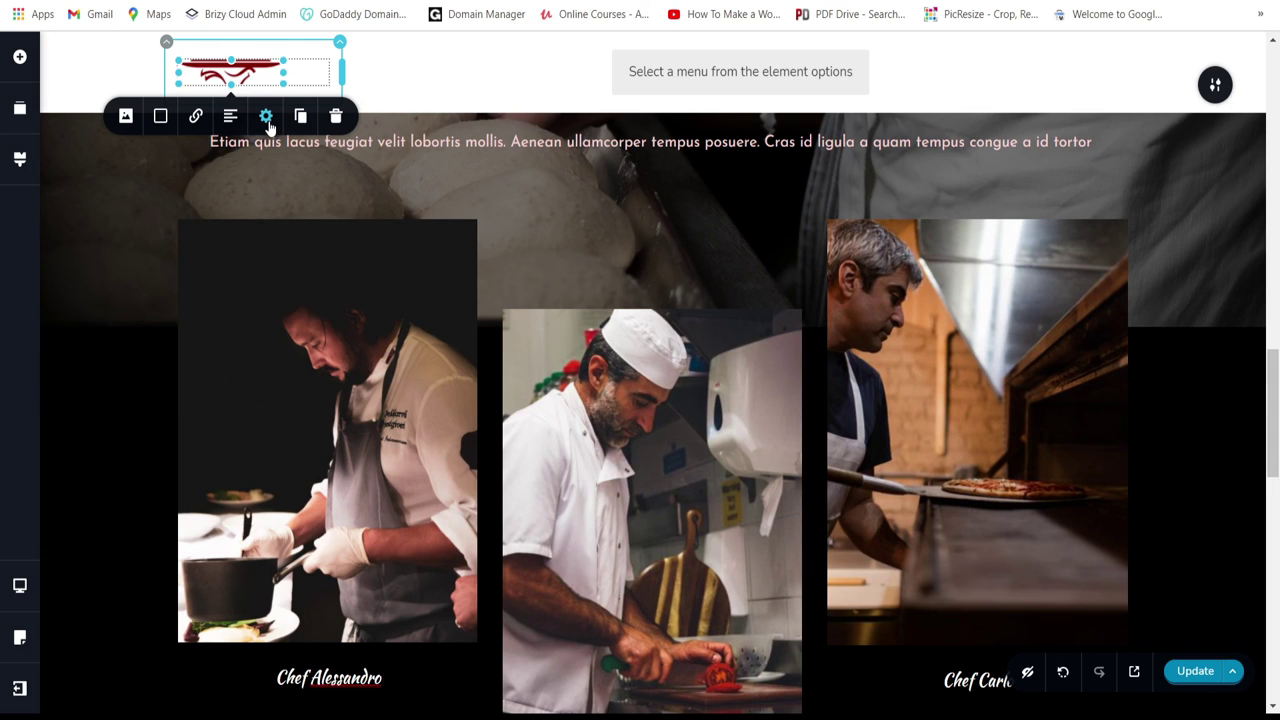
Step: Increase the sticky header logo's height so the whole image fits, and scale it down proportionally to a small logo
{"action": "left_click", "coordinate": [126, 116]}
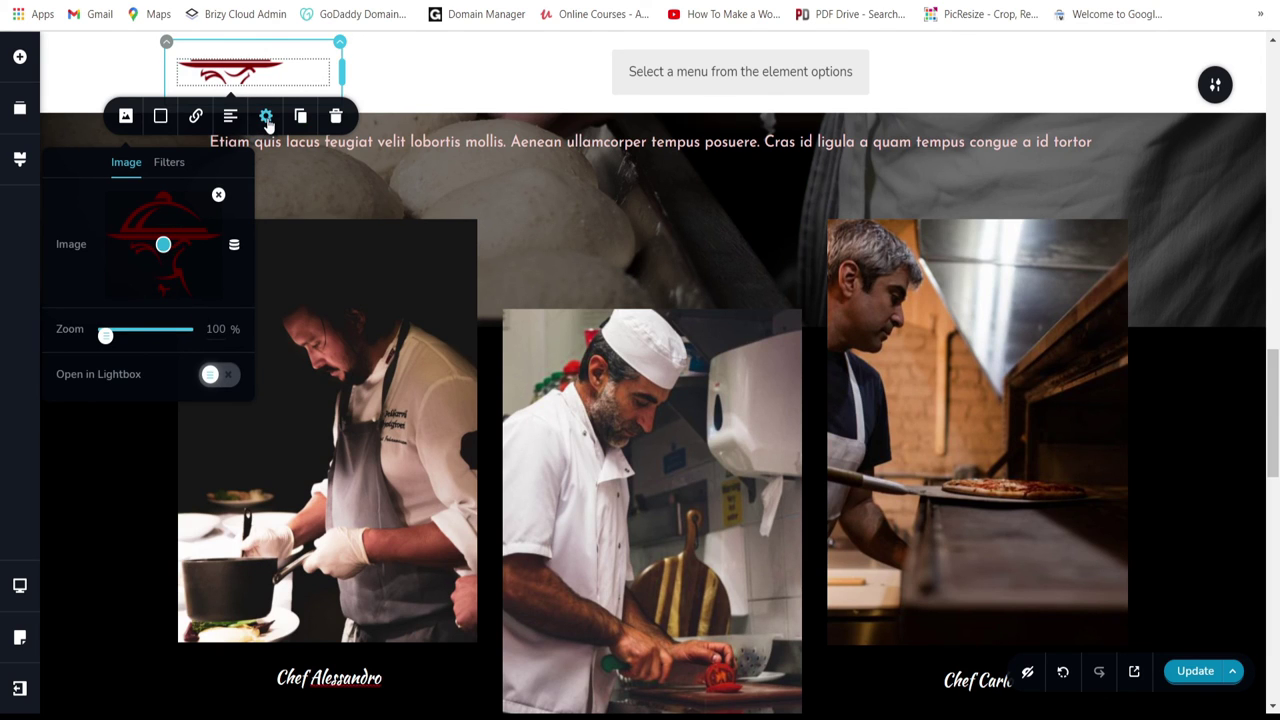
{"action": "left_click", "coordinate": [236, 70]}
{"action": "left_click", "coordinate": [265, 116]}
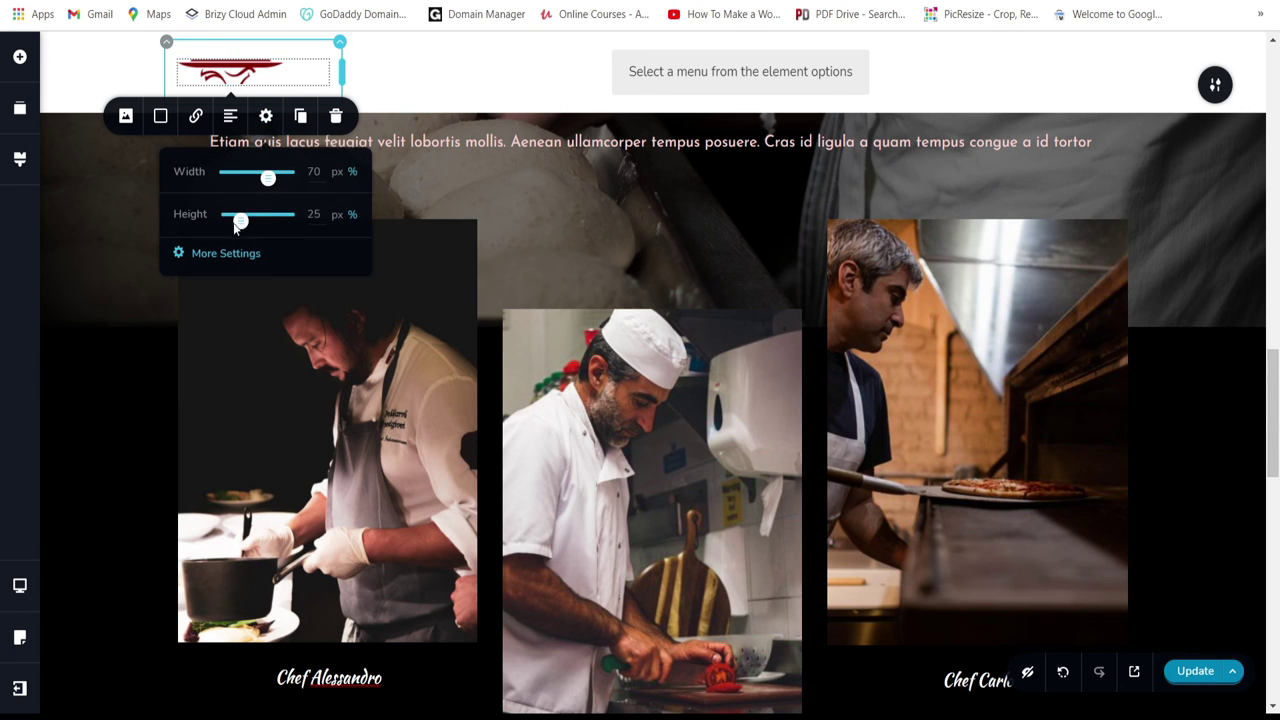
{"action": "left_click_drag", "start_coordinate": [238, 222], "coordinate": [336, 234]}
{"action": "left_click", "coordinate": [258, 94]}
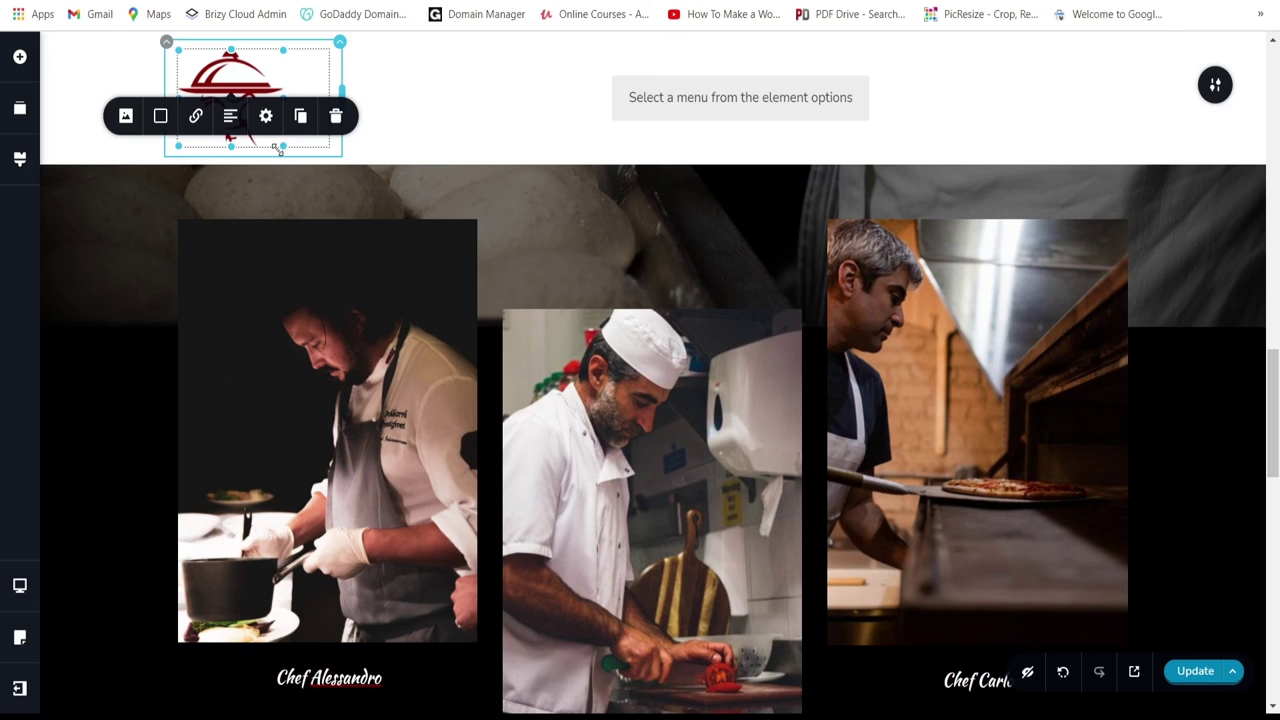
{"action": "left_click_drag", "start_coordinate": [284, 149], "coordinate": [236, 103]}
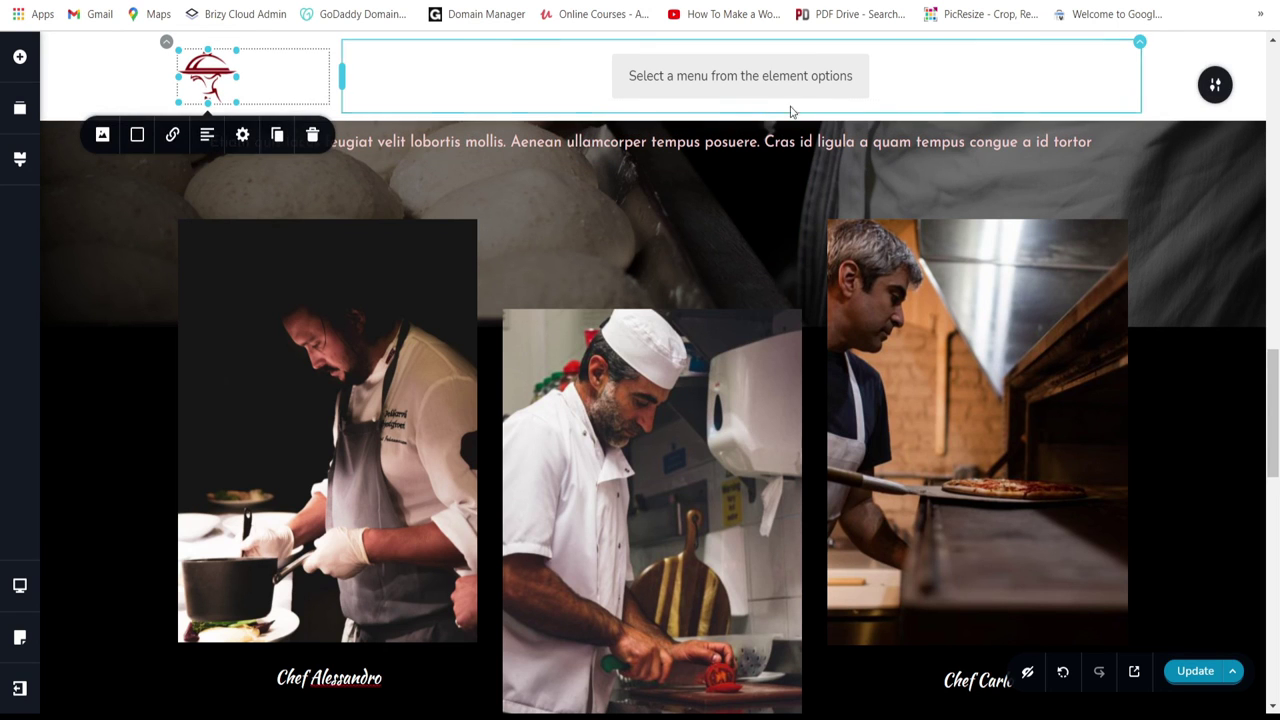
Step: Assign Main Menu to the sticky header's menu element
{"action": "left_click", "coordinate": [1121, 75]}
{"action": "left_click", "coordinate": [1057, 99]}
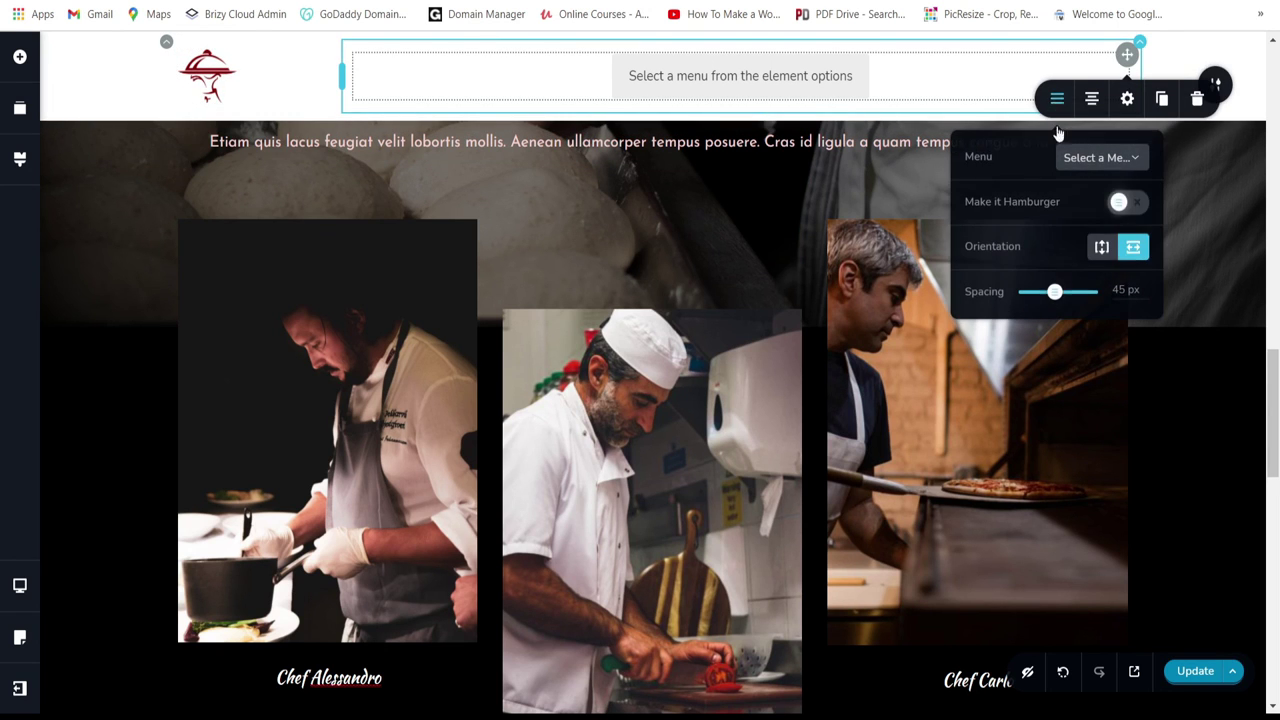
{"action": "left_click", "coordinate": [1122, 160]}
{"action": "left_click", "coordinate": [1063, 213]}
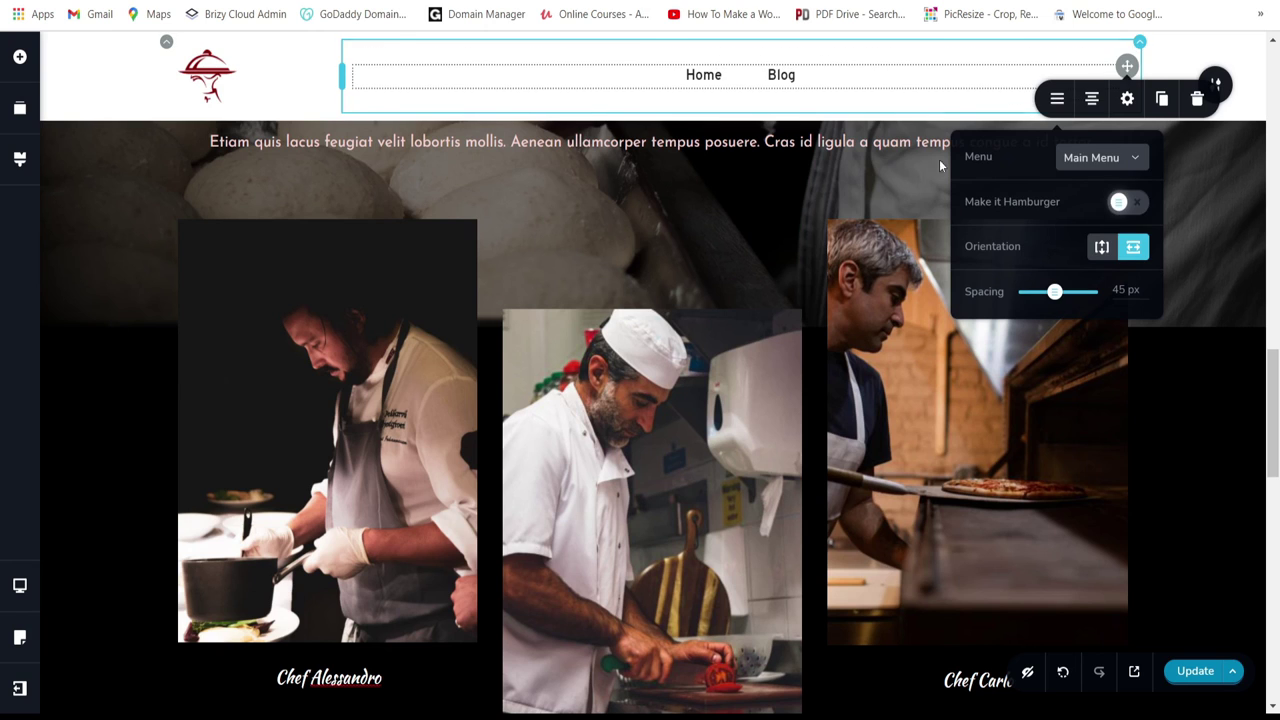
Step: Set the sticky header's background overlay colour to black (#000000)
{"action": "left_click", "coordinate": [703, 75]}
{"action": "left_click", "coordinate": [738, 118]}
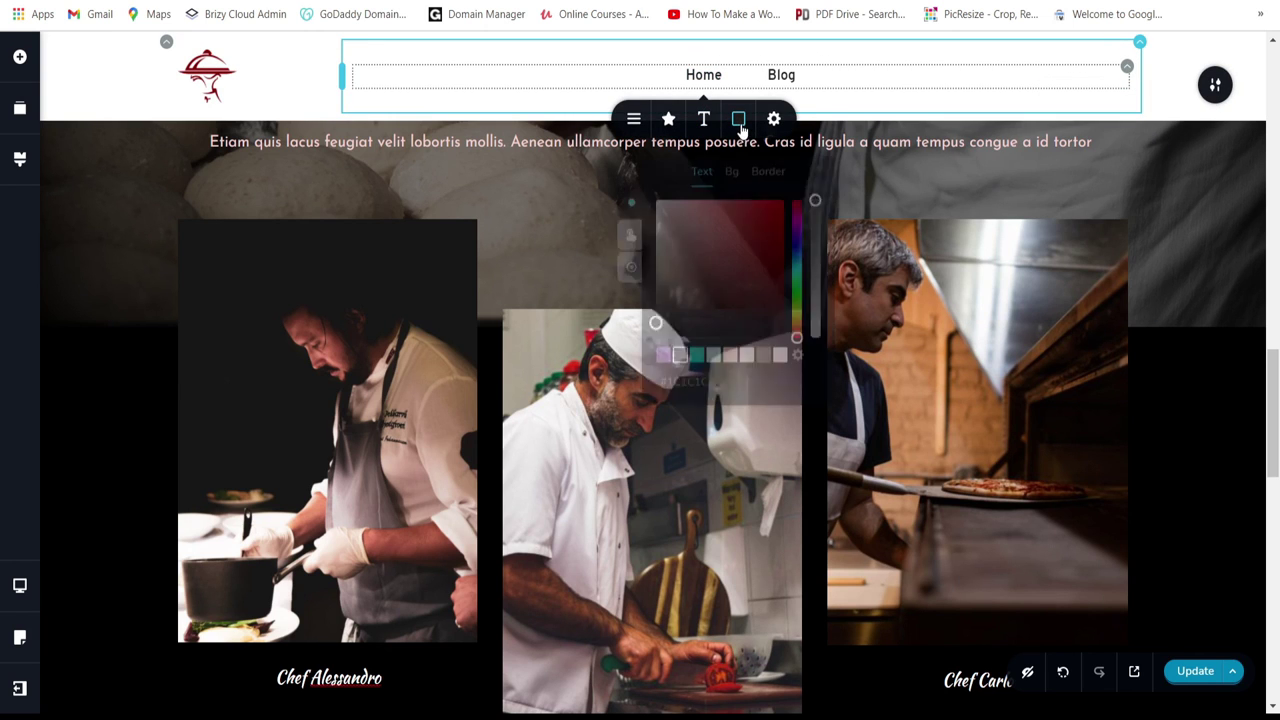
{"action": "left_click", "coordinate": [1215, 84]}
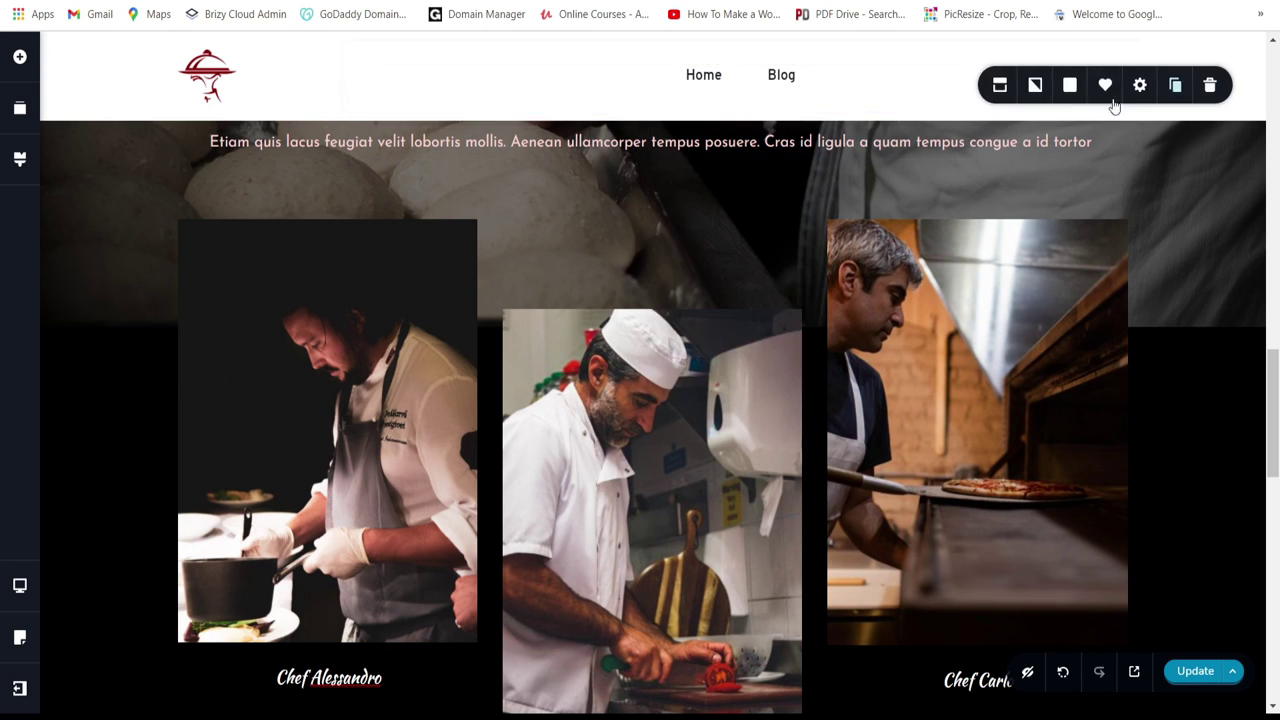
{"action": "left_click", "coordinate": [1069, 85]}
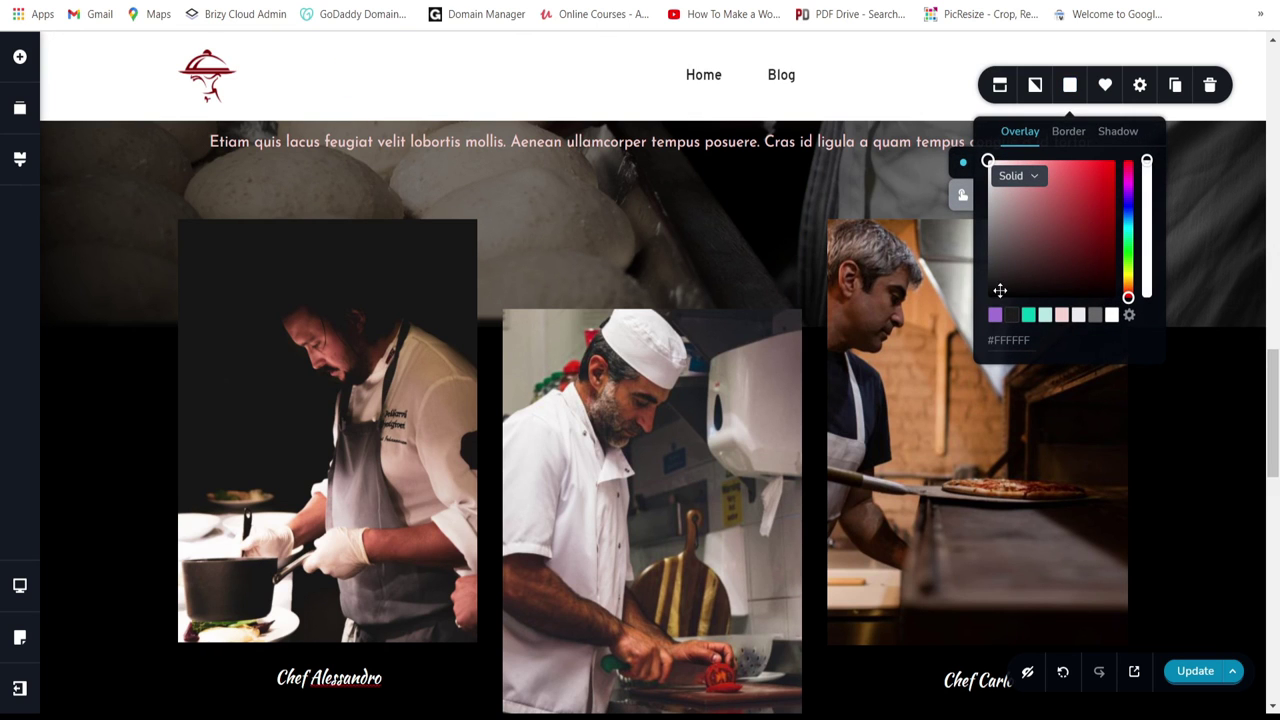
{"action": "left_click_drag", "start_coordinate": [1000, 290], "coordinate": [986, 296]}
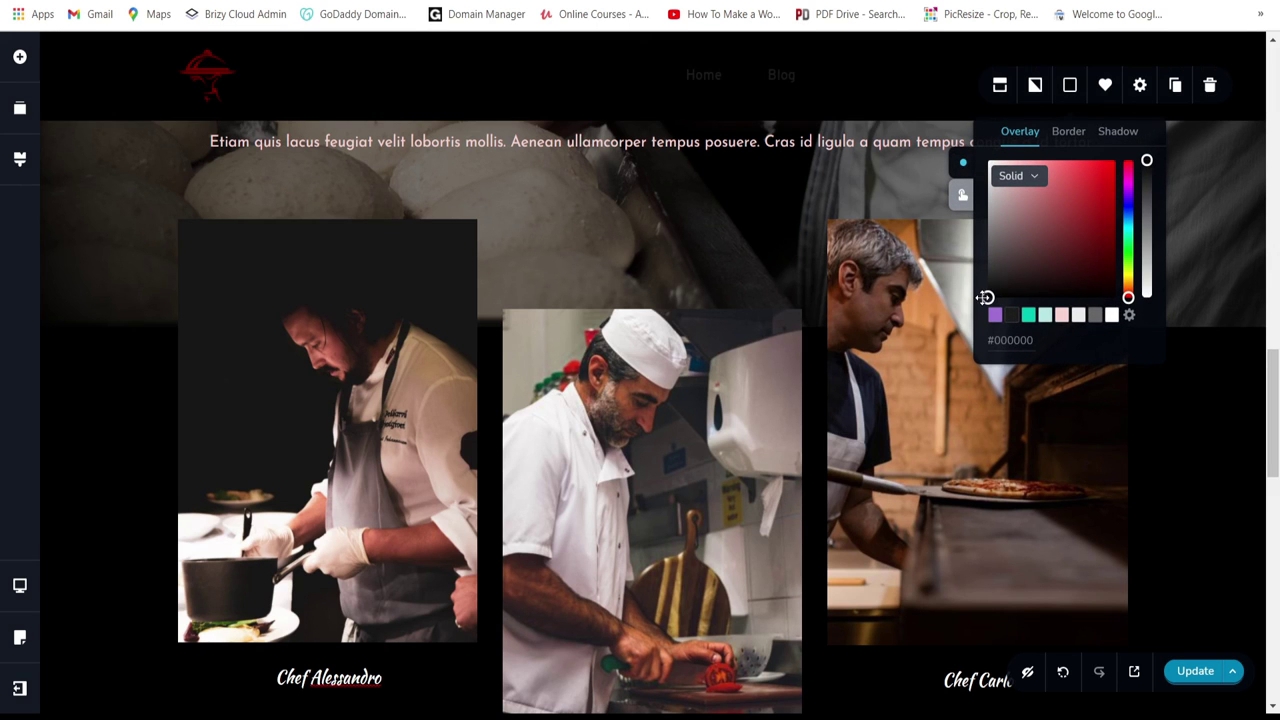
Step: Set the sticky menu's text colour to white (#FFFFFF) and its hover colour to red (#ca0508), and check the active-state colour
{"action": "left_click", "coordinate": [815, 88]}
{"action": "left_click", "coordinate": [738, 118]}
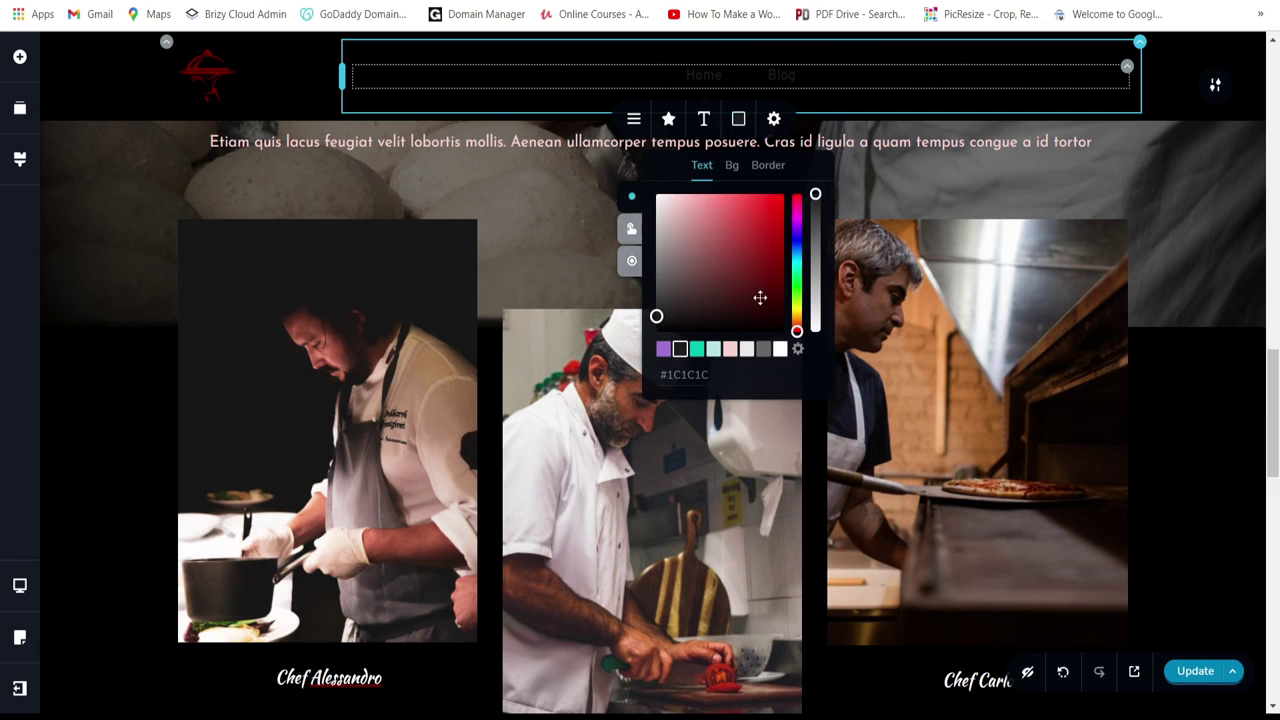
{"action": "left_click", "coordinate": [781, 348]}
{"action": "left_click", "coordinate": [697, 348]}
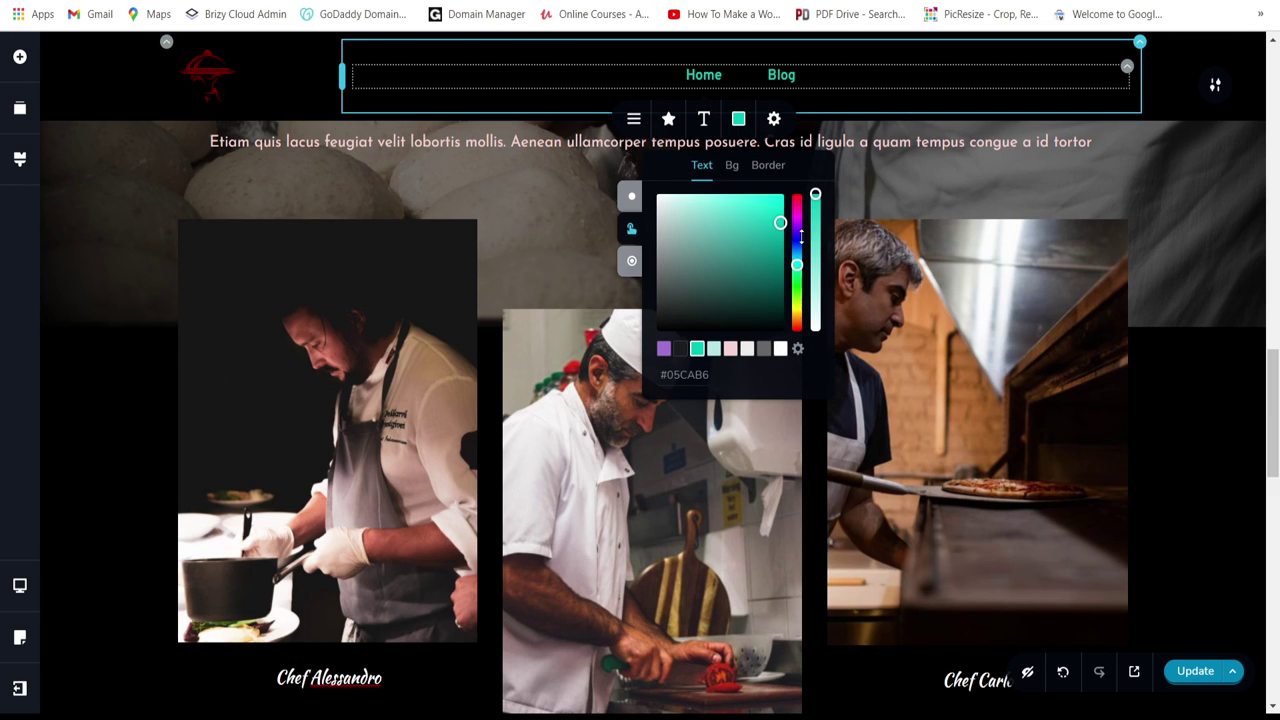
{"action": "left_click_drag", "start_coordinate": [798, 217], "coordinate": [797, 192]}
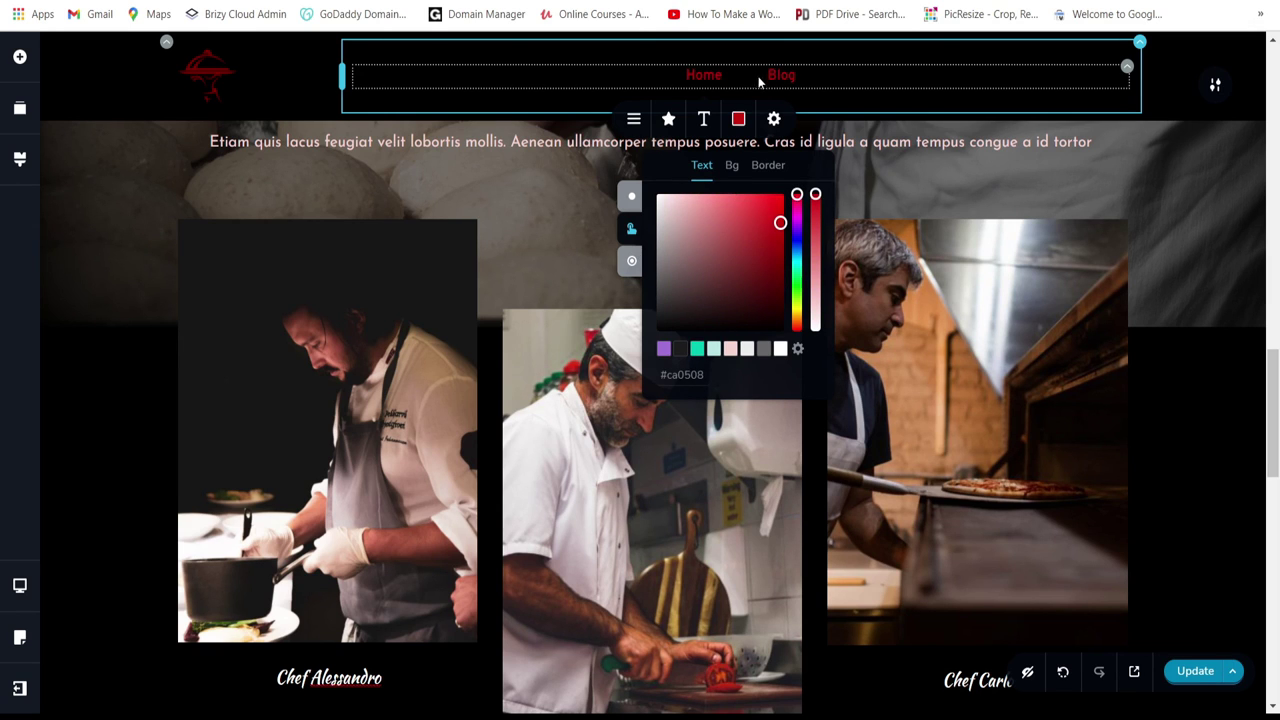
{"action": "left_click", "coordinate": [633, 261]}
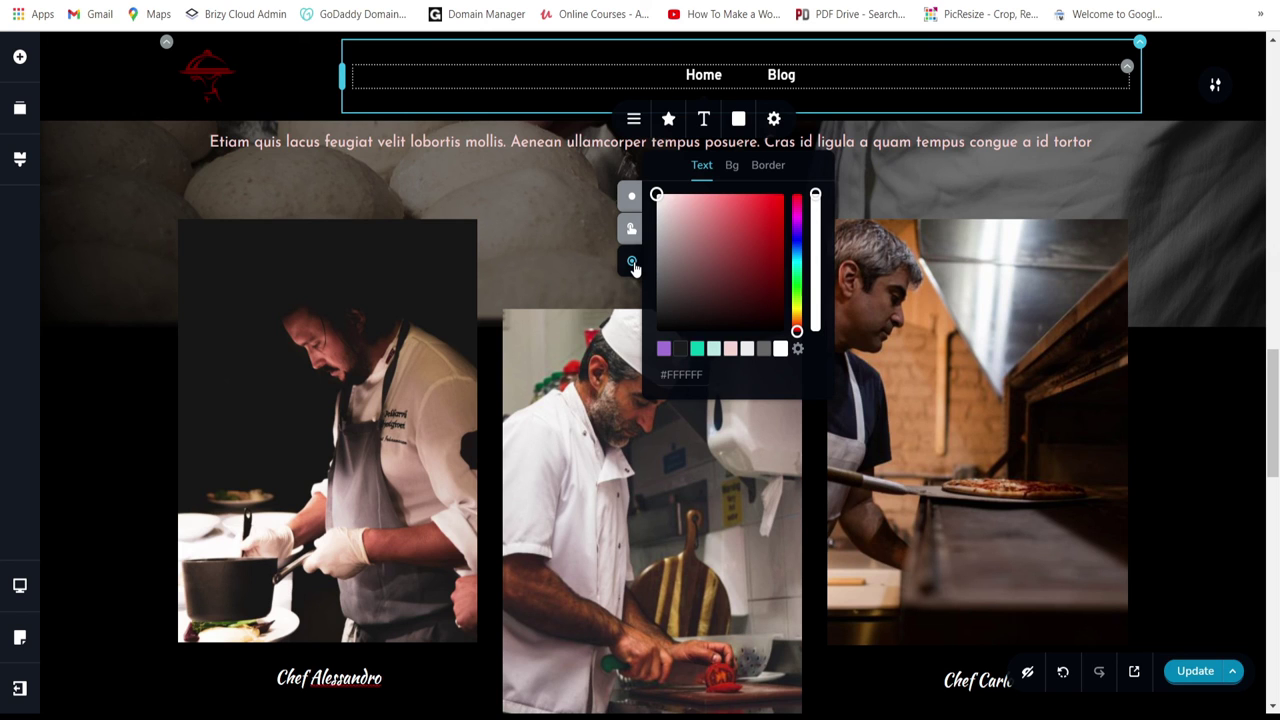
{"action": "left_click", "coordinate": [978, 206]}
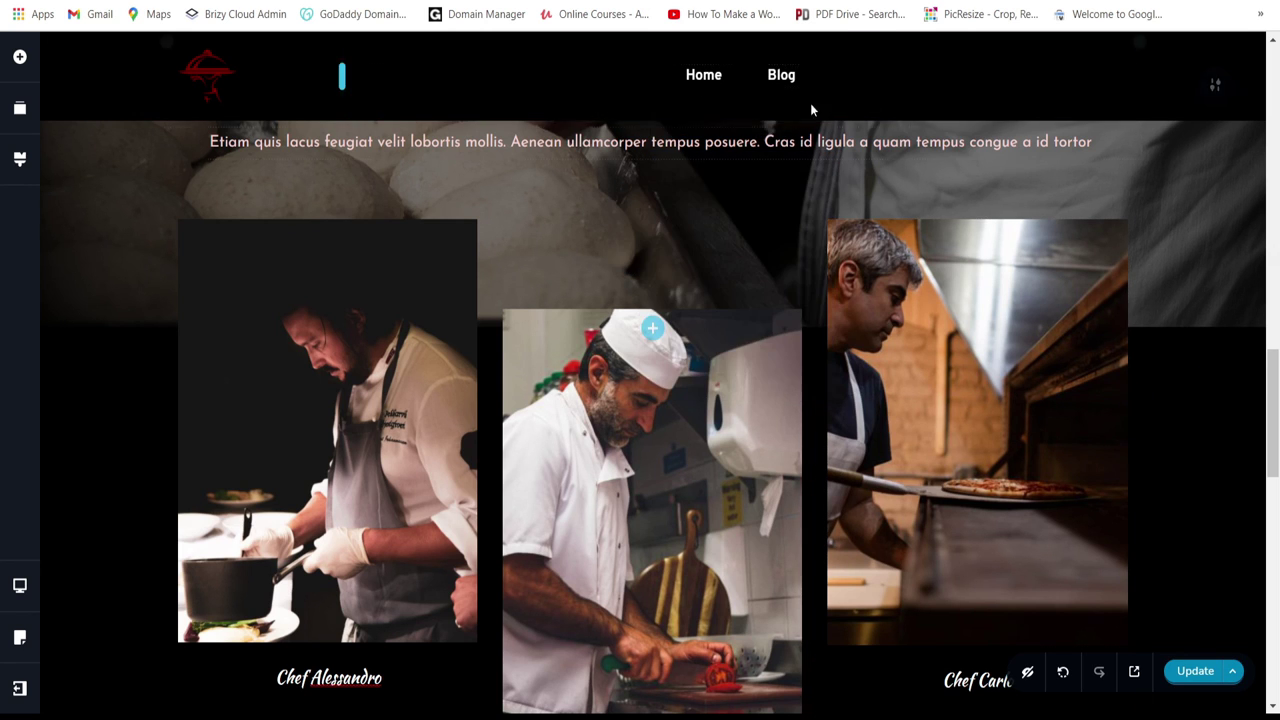
Step: Set the sticky header menu's font to Kaushan Script
{"action": "left_click", "coordinate": [708, 76]}
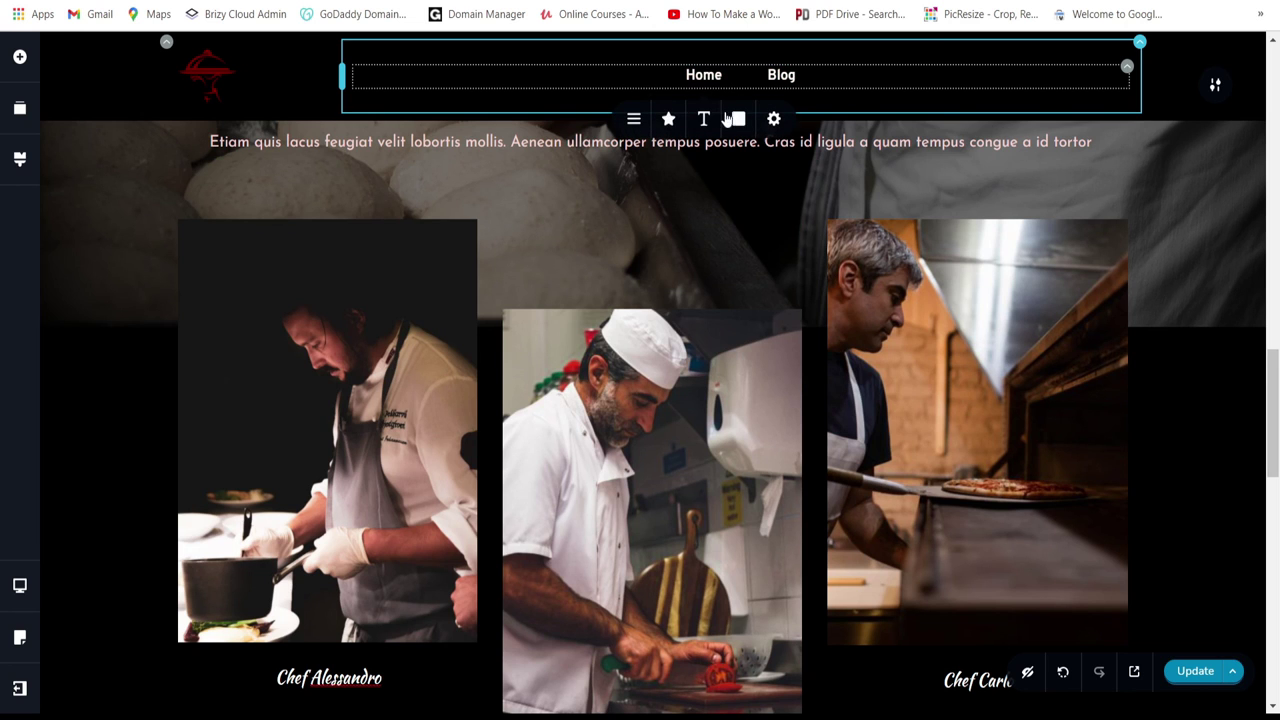
{"action": "left_click", "coordinate": [705, 118]}
{"action": "scroll", "coordinate": [618, 285], "scroll_direction": "down", "scroll_amount": 3}
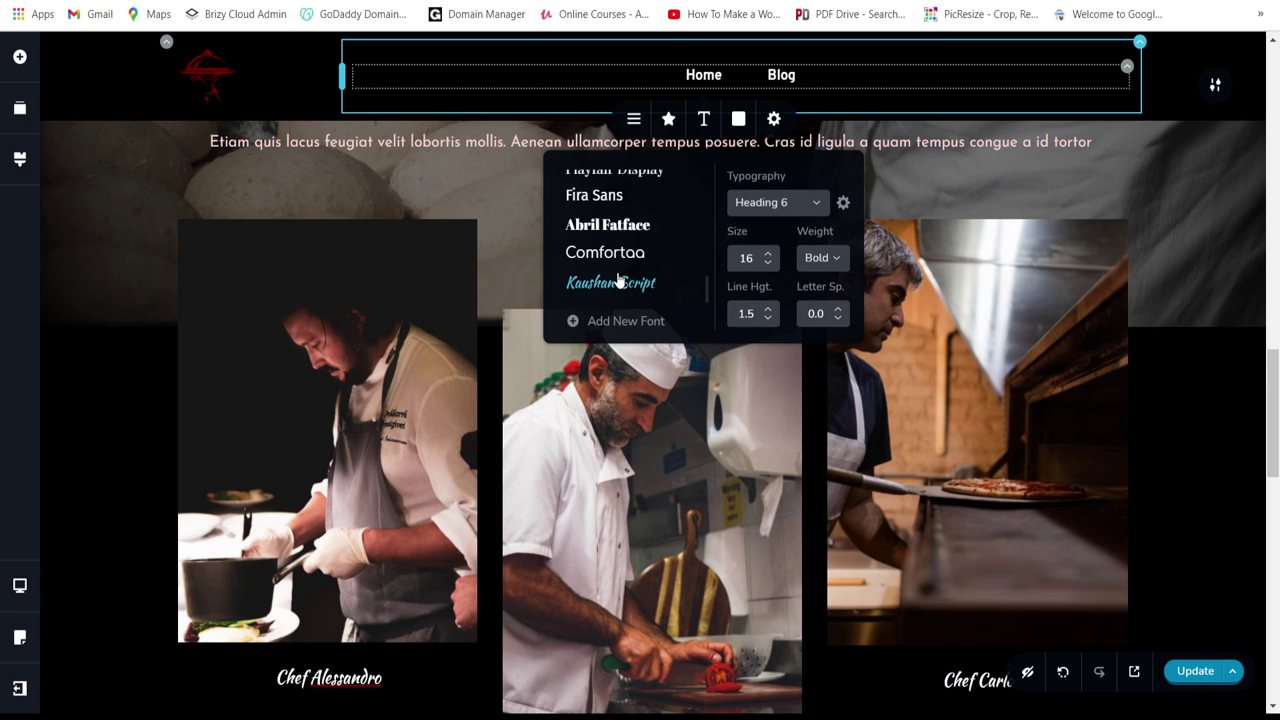
{"action": "left_click", "coordinate": [621, 285]}
{"action": "left_click", "coordinate": [1217, 249]}
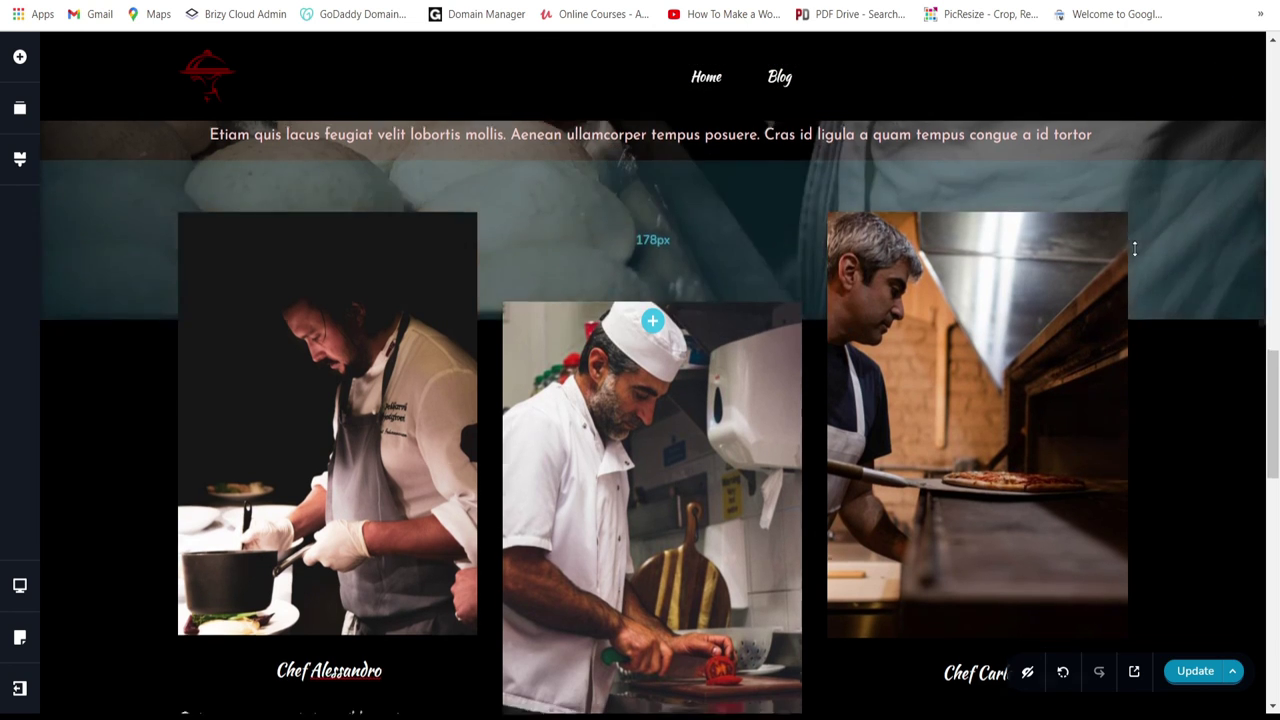
Step: Check the sticky header along the page and update the page to save the changes
{"action": "scroll", "coordinate": [1134, 249], "scroll_direction": "down", "scroll_amount": 1}
{"action": "scroll", "coordinate": [1134, 249], "scroll_direction": "down", "scroll_amount": 10}
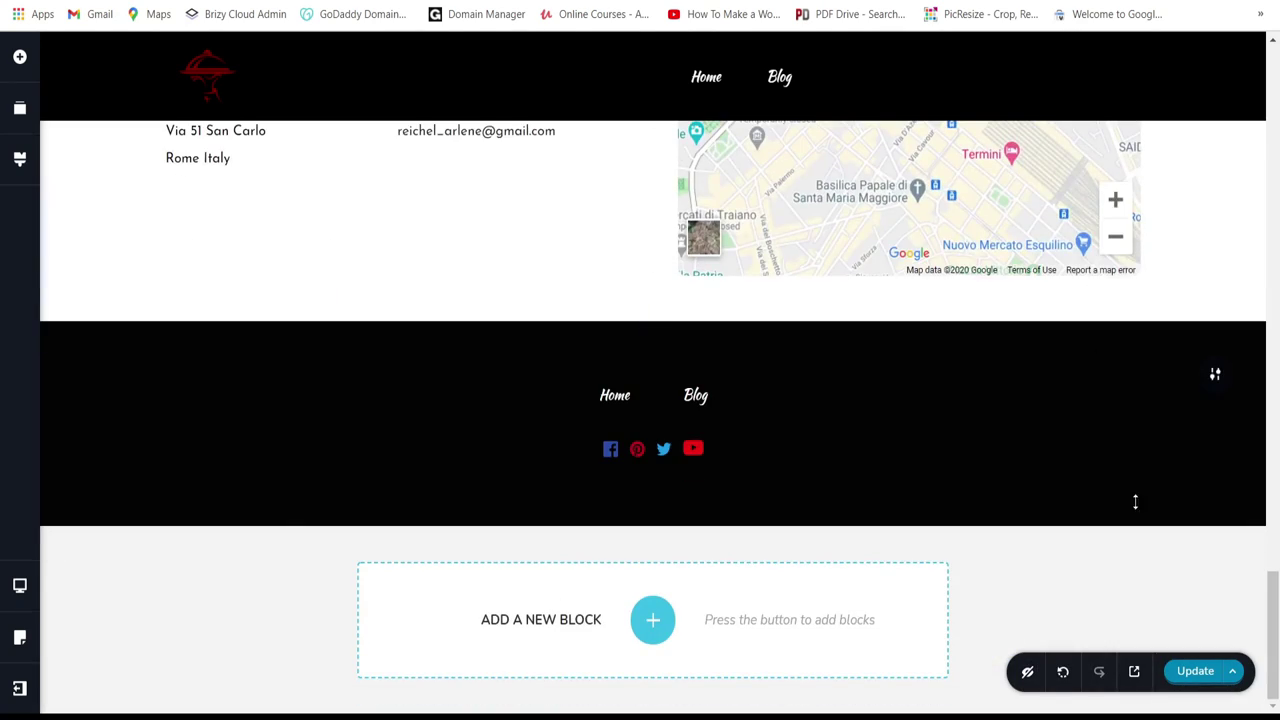
{"action": "scroll", "coordinate": [1140, 490], "scroll_direction": "up", "scroll_amount": 10}
{"action": "scroll", "coordinate": [1145, 482], "scroll_direction": "up", "scroll_amount": 10}
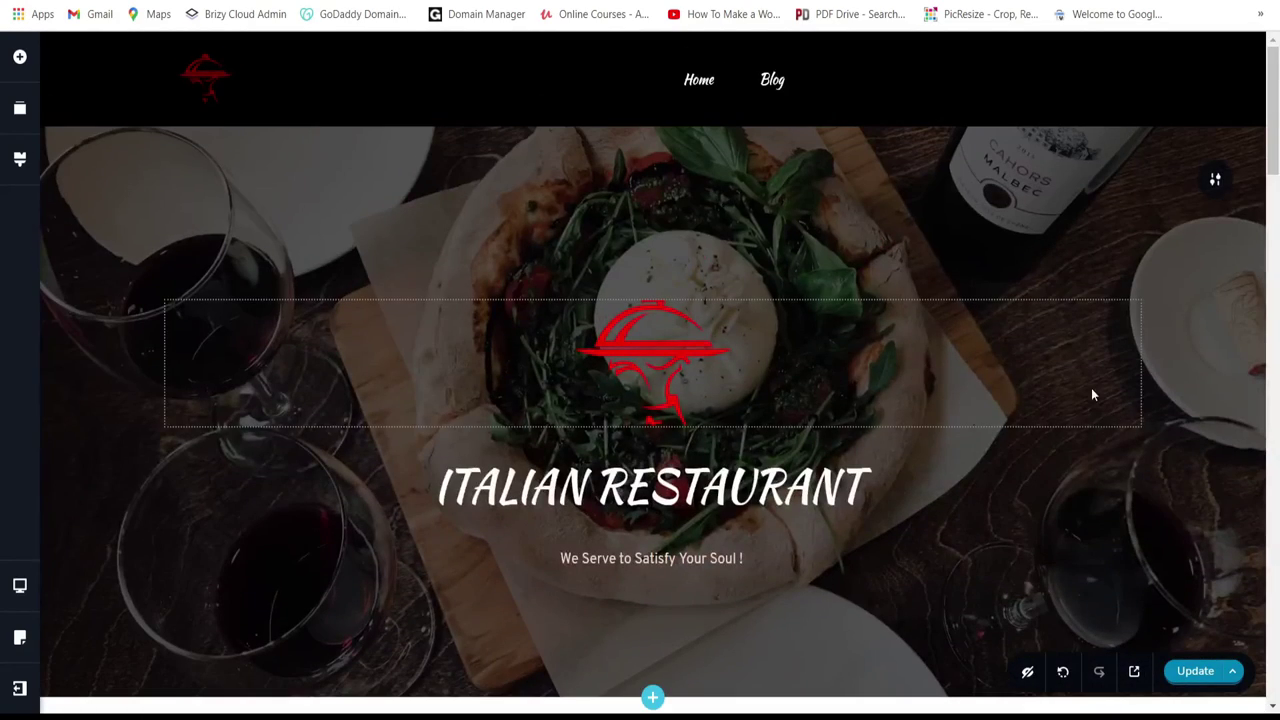
{"action": "left_click", "coordinate": [1195, 671]}
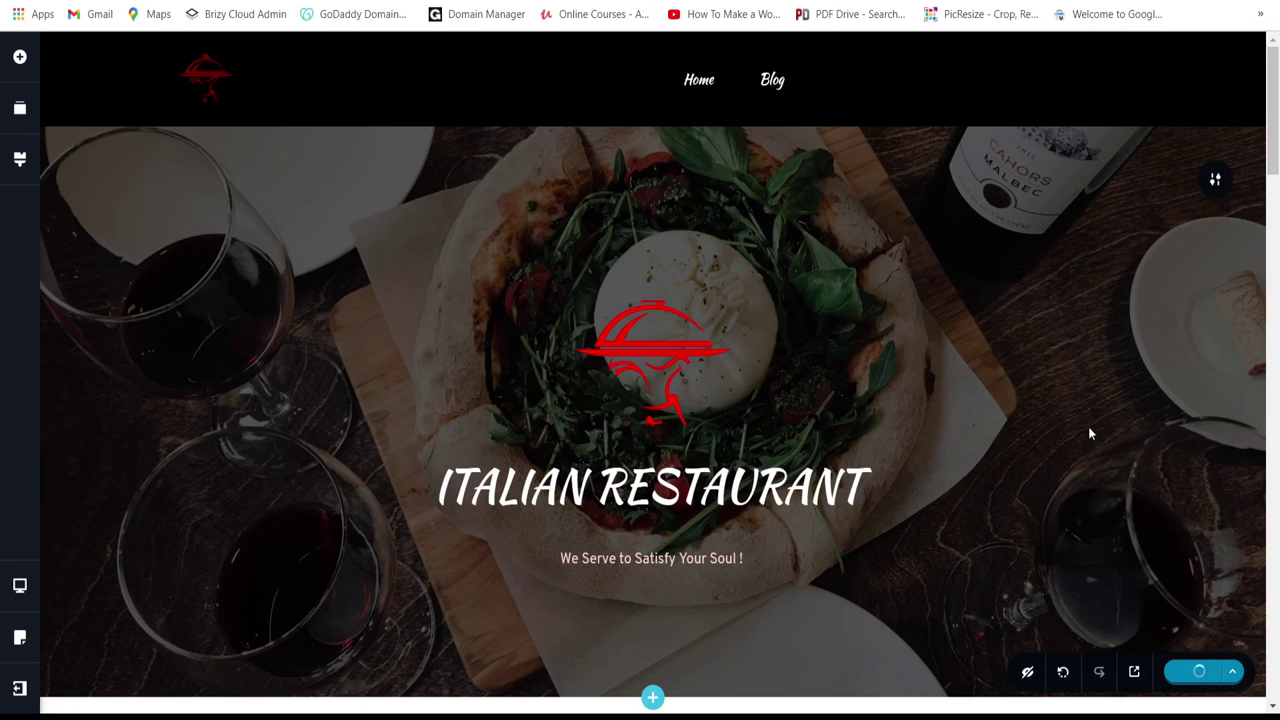
{"action": "scroll", "coordinate": [1090, 432], "scroll_direction": "down", "scroll_amount": 5}
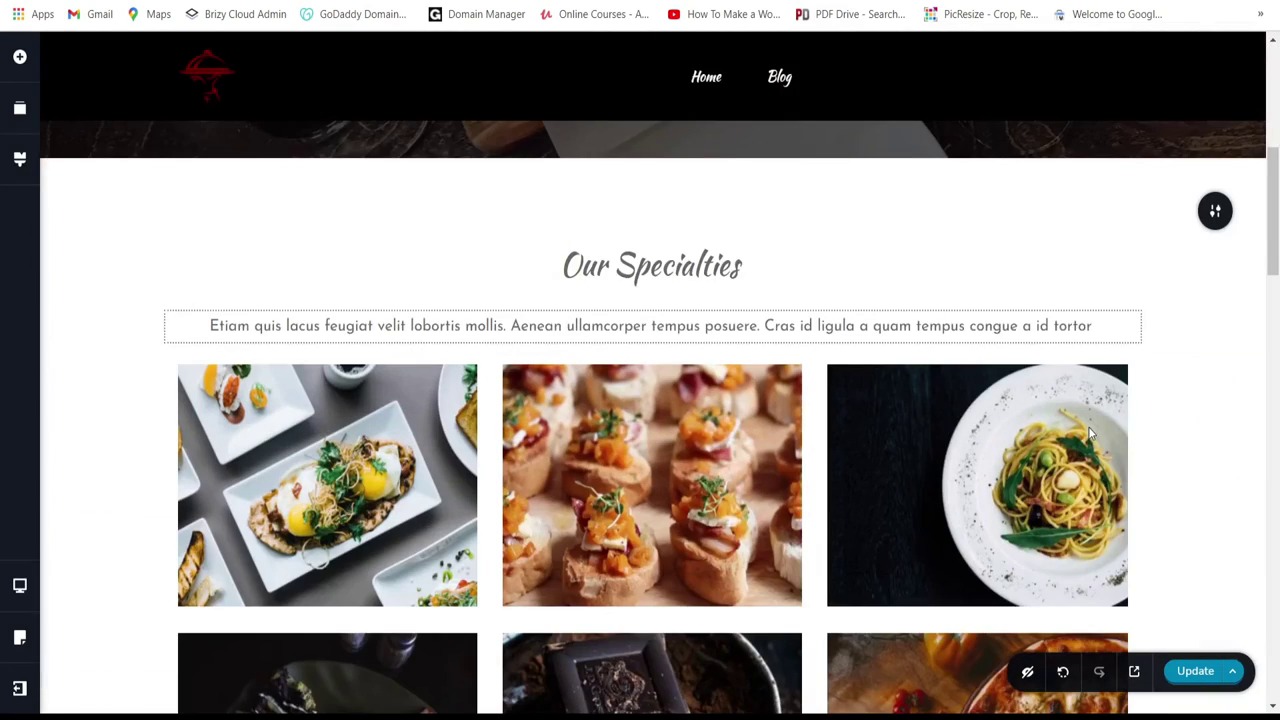
{"action": "scroll", "coordinate": [1088, 426], "scroll_direction": "down", "scroll_amount": 10}
Step: Leave the page editor for the WordPress dashboard and start a new Brizy template titled Listing
{"action": "left_click", "coordinate": [19, 688]}
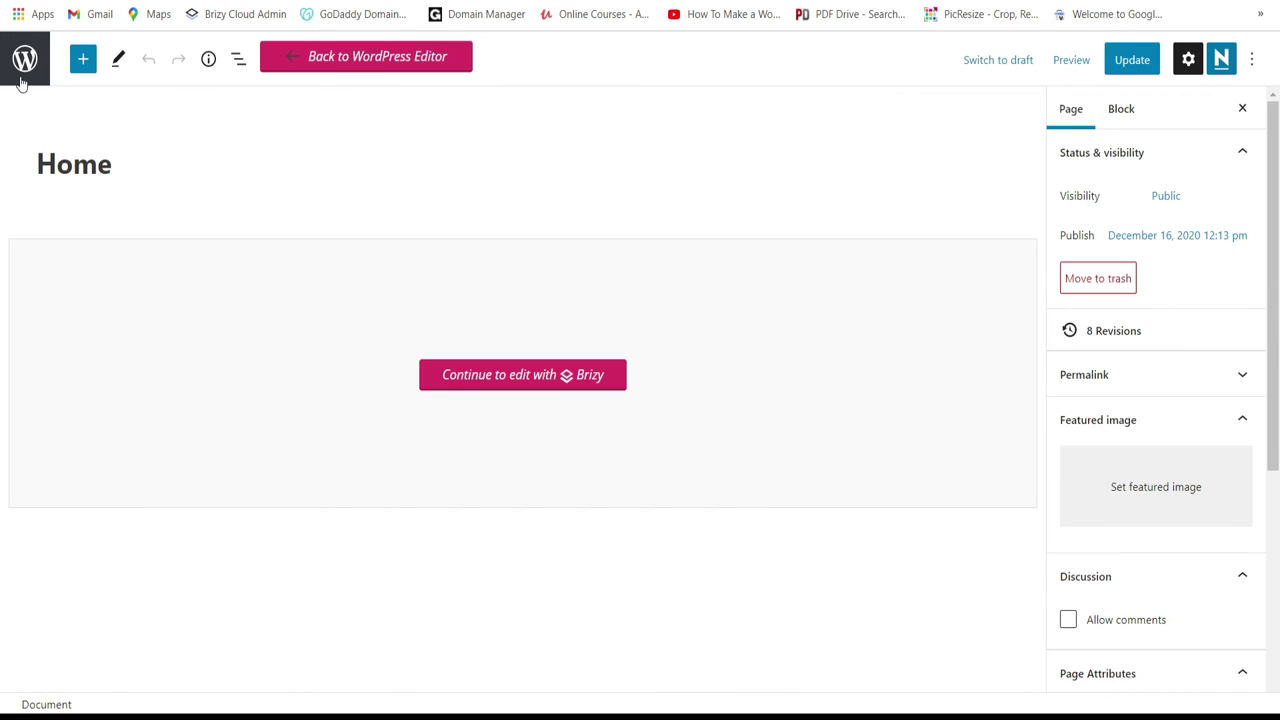
{"action": "left_click", "coordinate": [24, 62]}
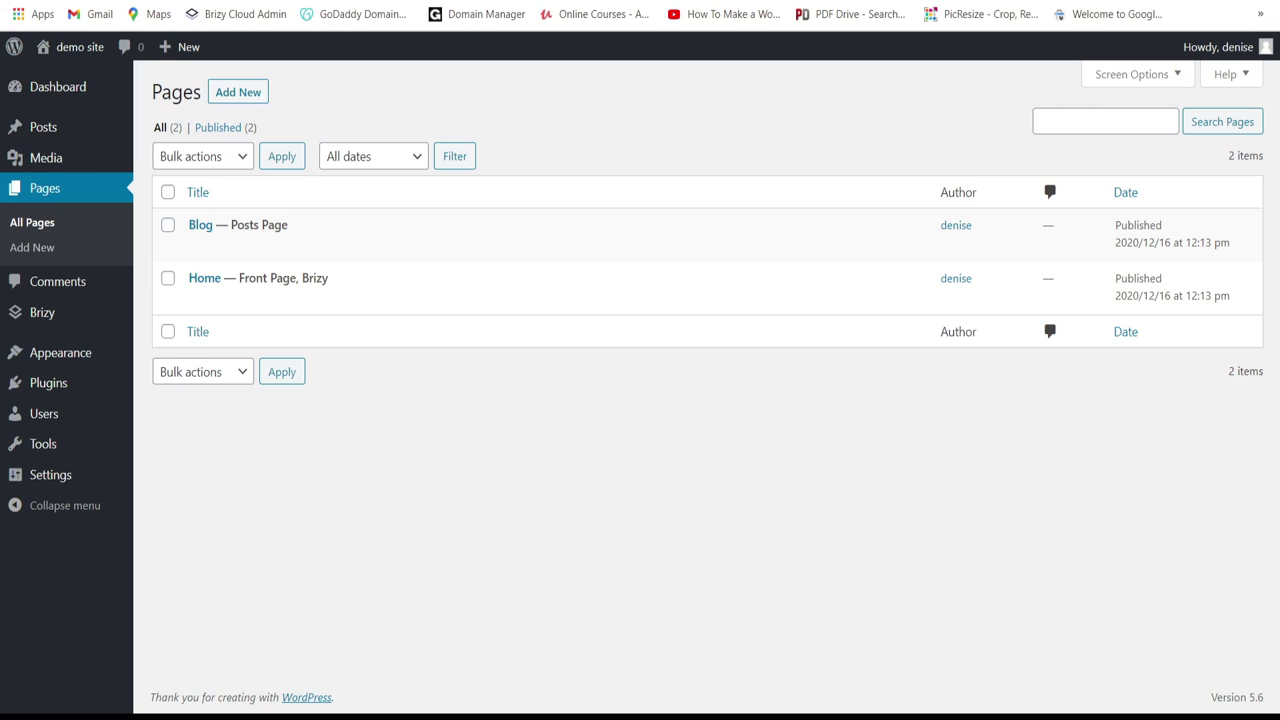
{"action": "mouse_move", "coordinate": [77, 311]}
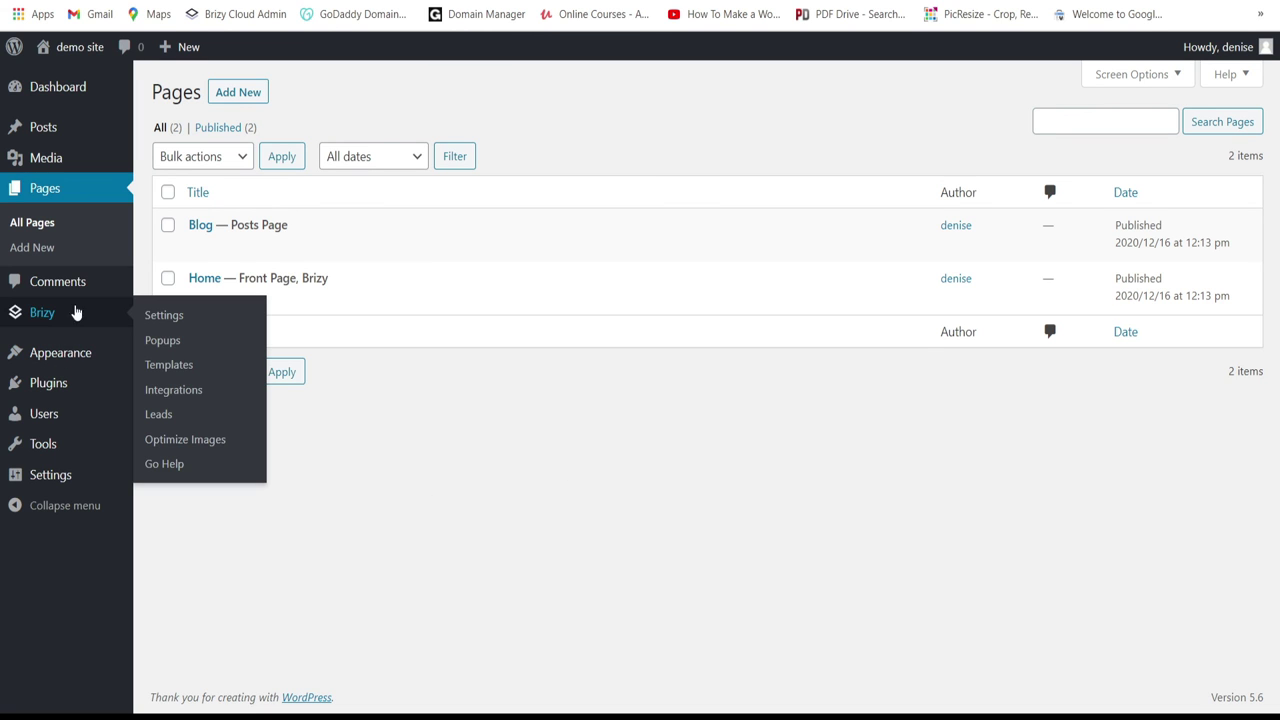
{"action": "left_click", "coordinate": [180, 370]}
{"action": "left_click", "coordinate": [255, 98]}
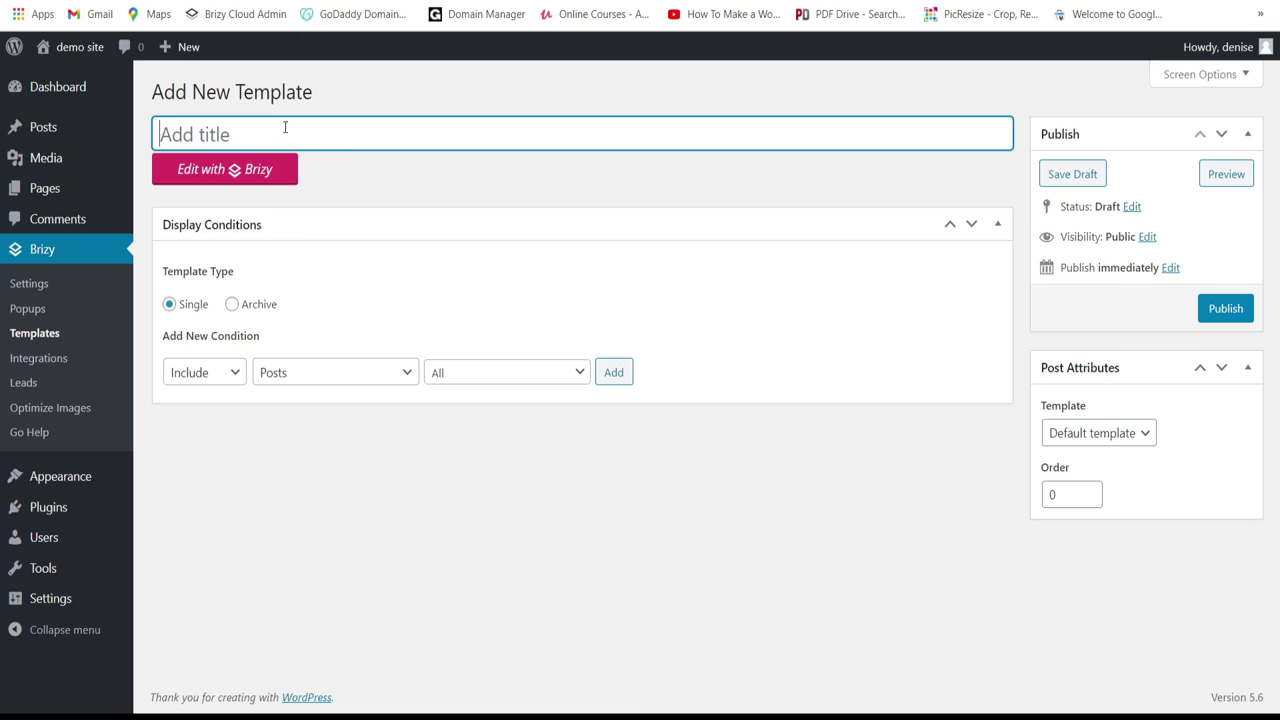
{"action": "type", "text": "Listing"}
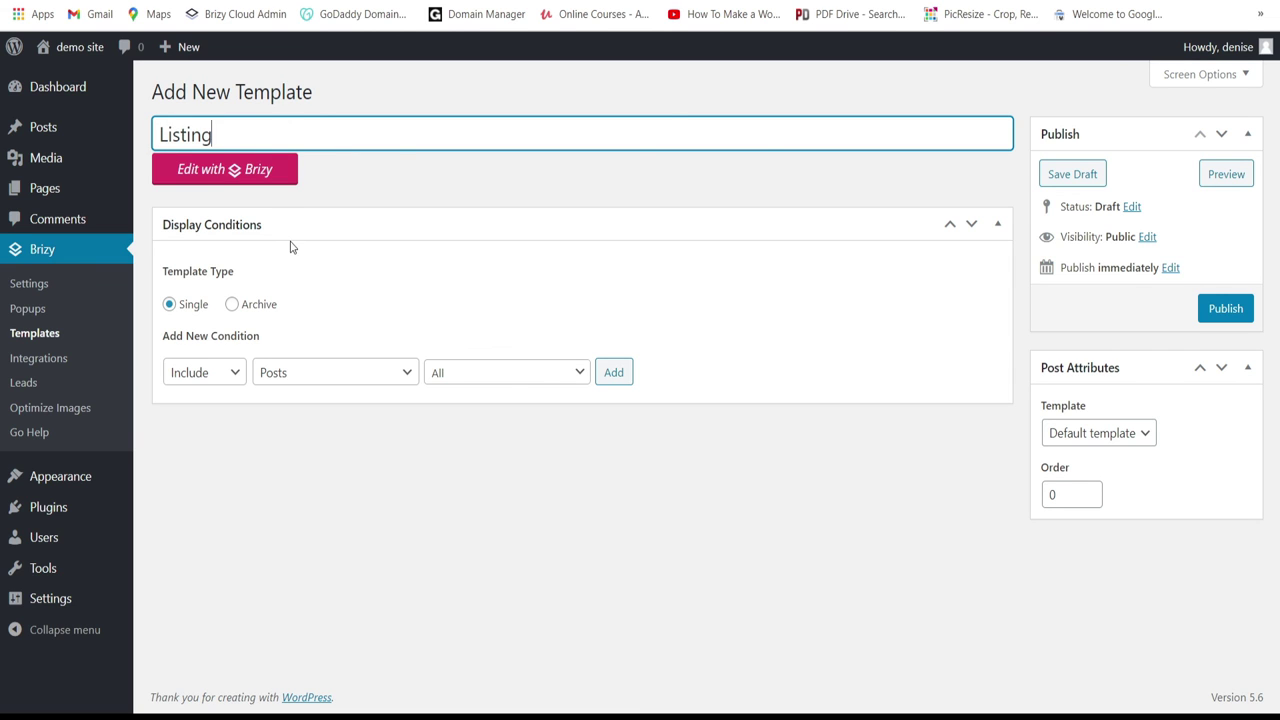
Step: Set the template type to Archive and add a display condition that includes Blog / Posts page
{"action": "left_click", "coordinate": [232, 305]}
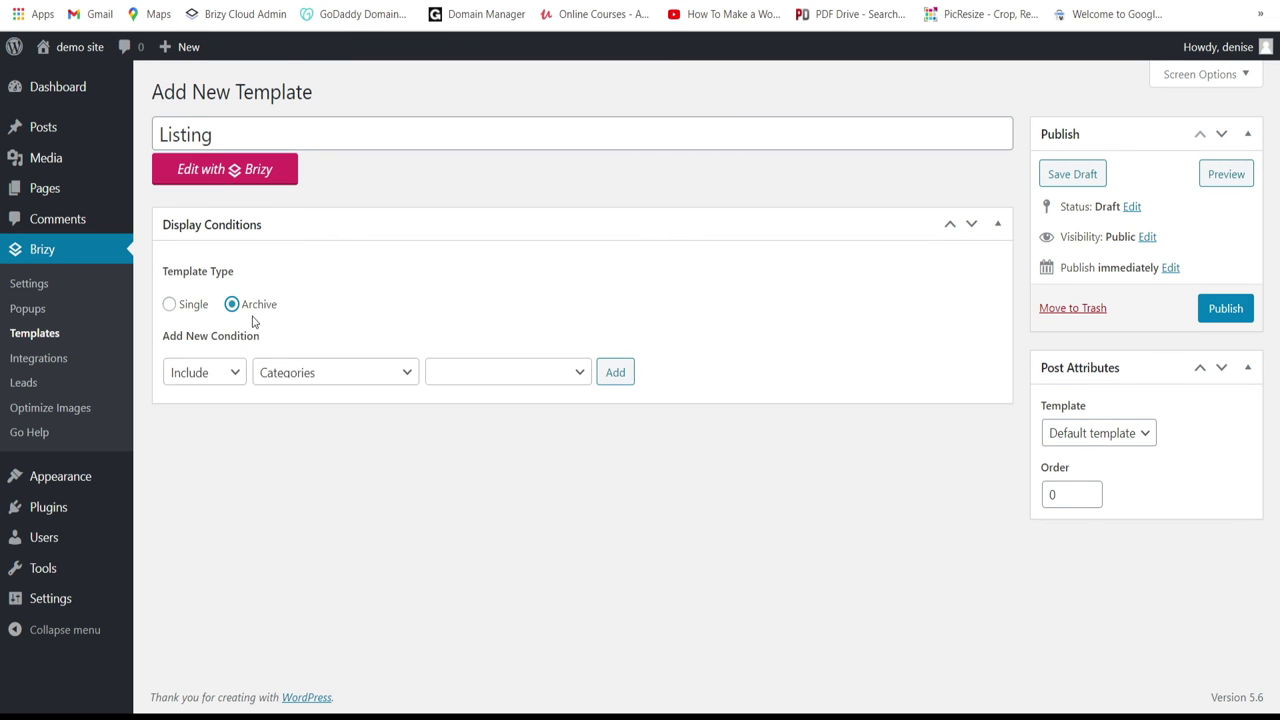
{"action": "left_click", "coordinate": [339, 510]}
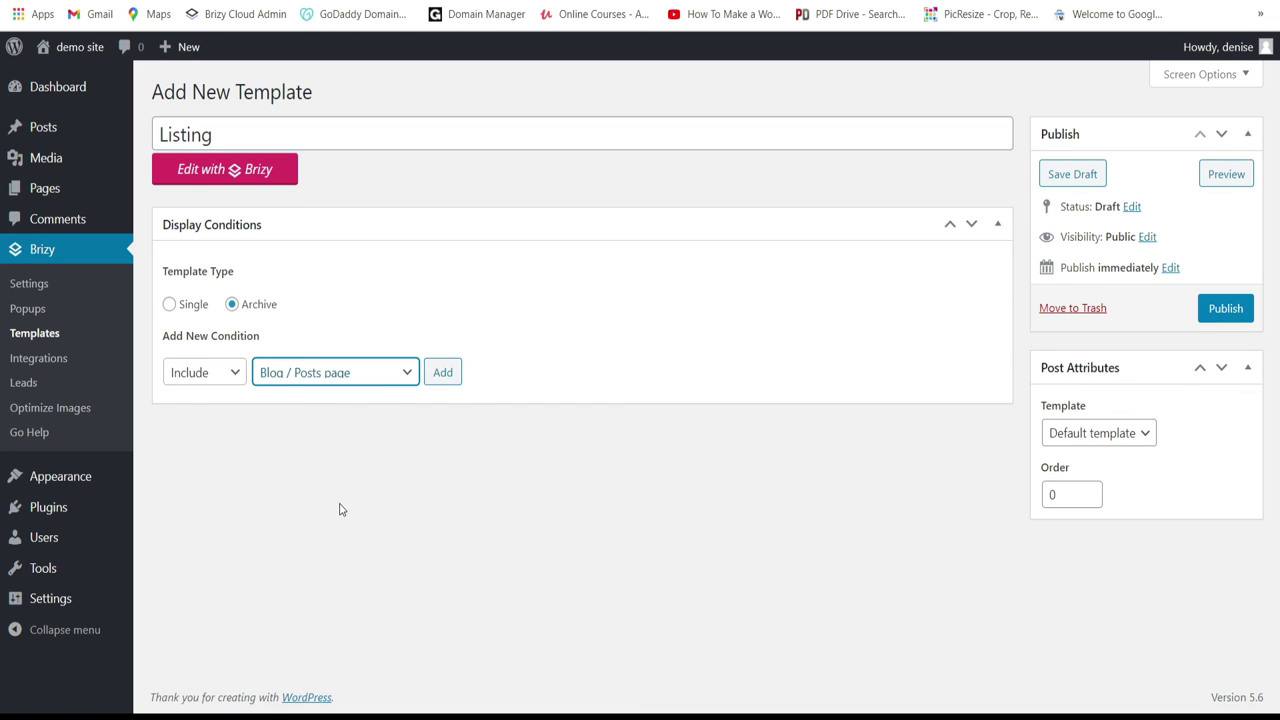
{"action": "left_click", "coordinate": [440, 374]}
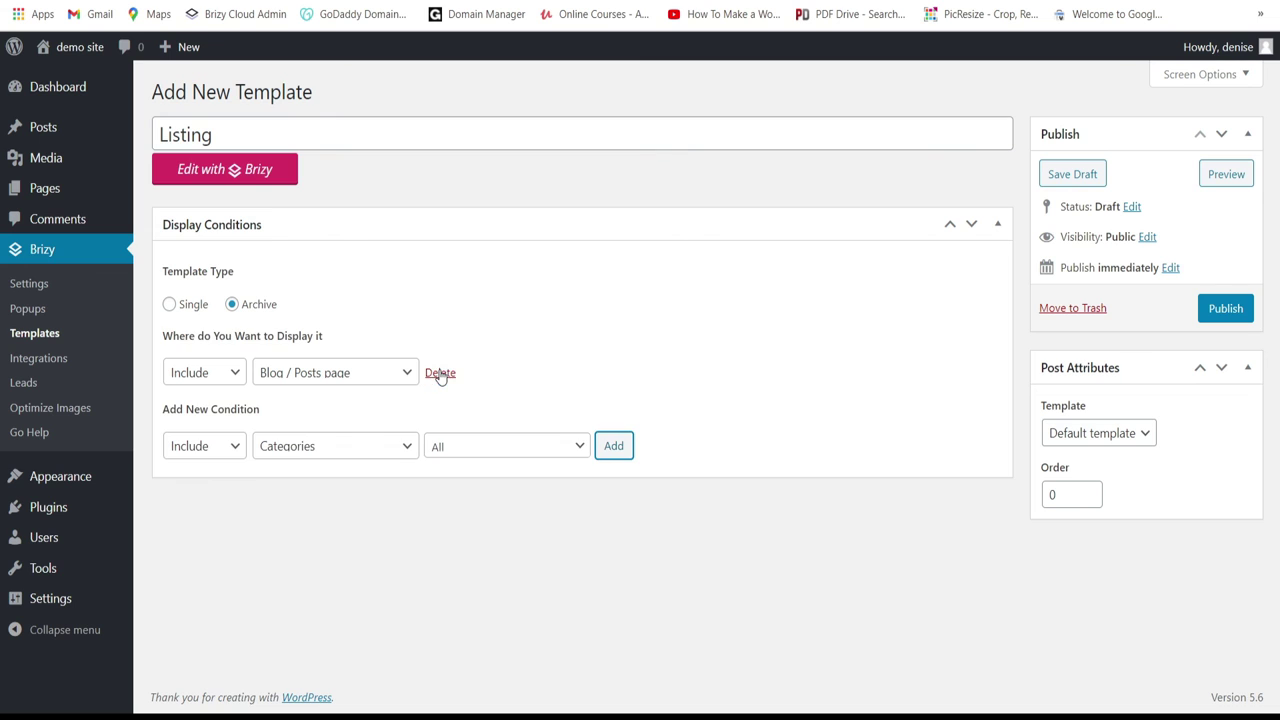
Step: Publish the Listing template and open it in the Brizy editor
{"action": "left_click", "coordinate": [1224, 310]}
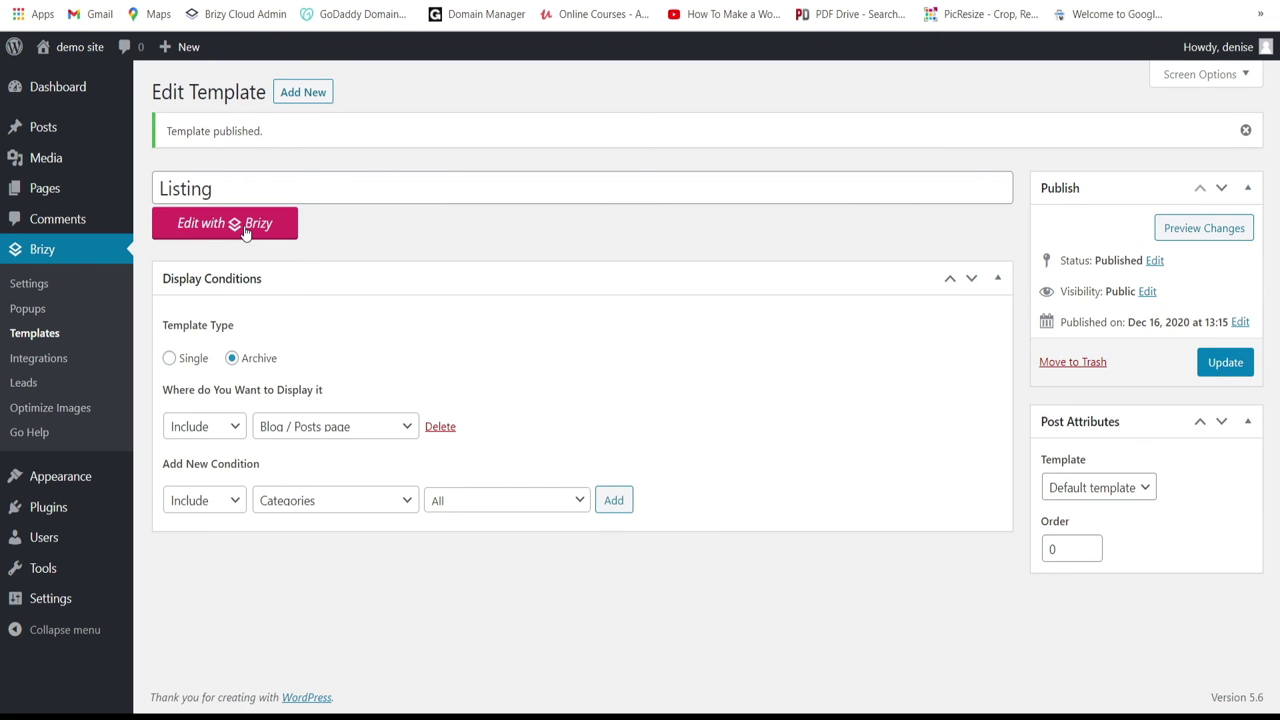
{"action": "left_click", "coordinate": [245, 228]}
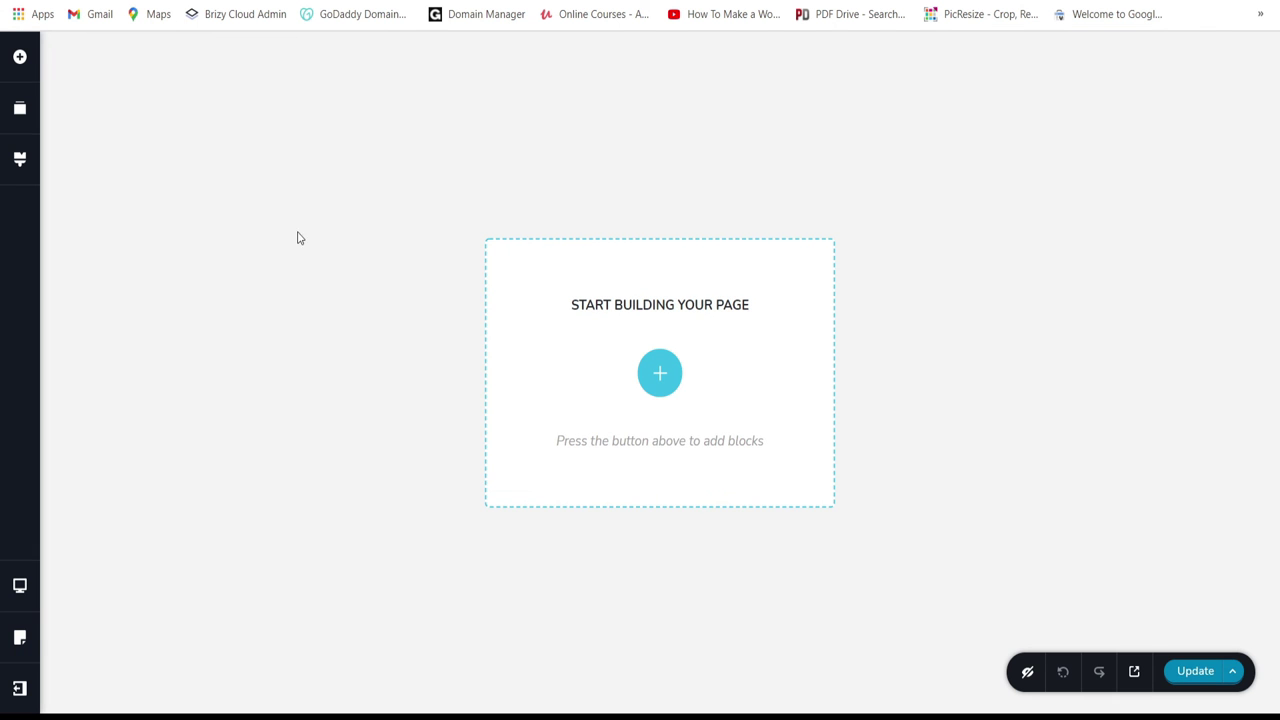
Step: Add a blank block to the template and place a text element in it
{"action": "left_click", "coordinate": [655, 376]}
{"action": "left_click", "coordinate": [431, 234]}
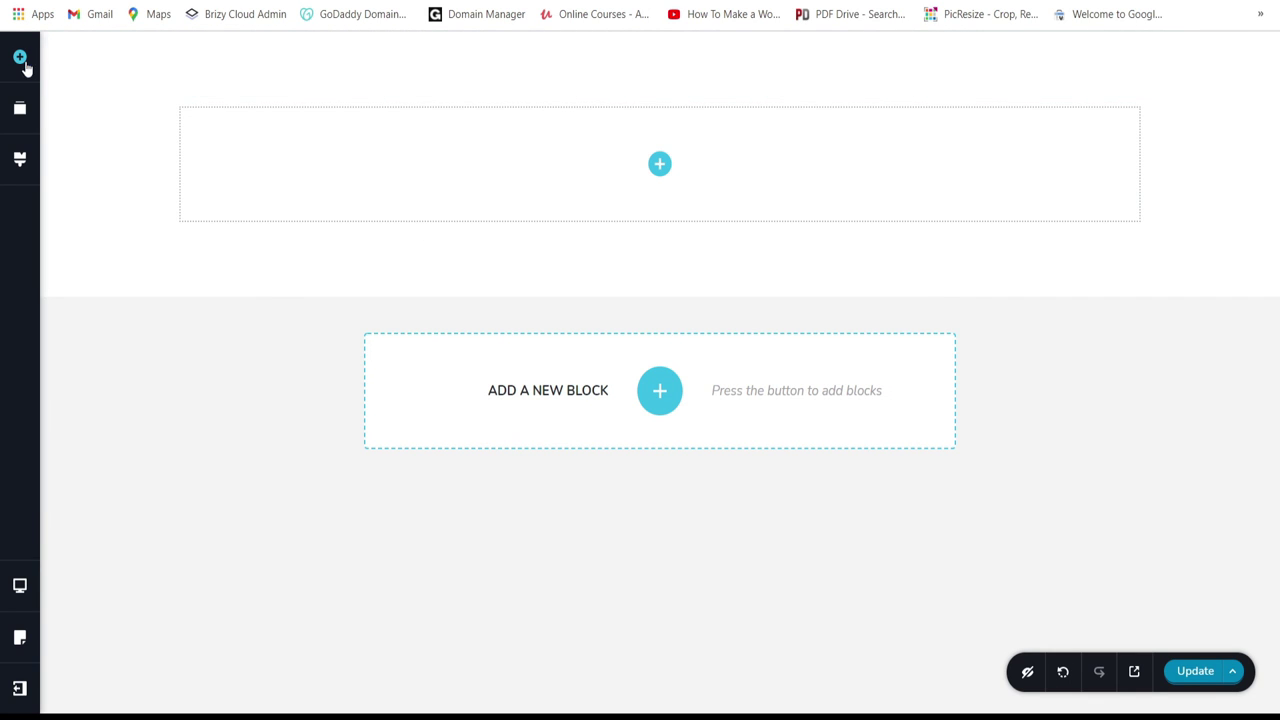
{"action": "left_click", "coordinate": [20, 57]}
{"action": "left_click_drag", "start_coordinate": [100, 312], "coordinate": [654, 160]}
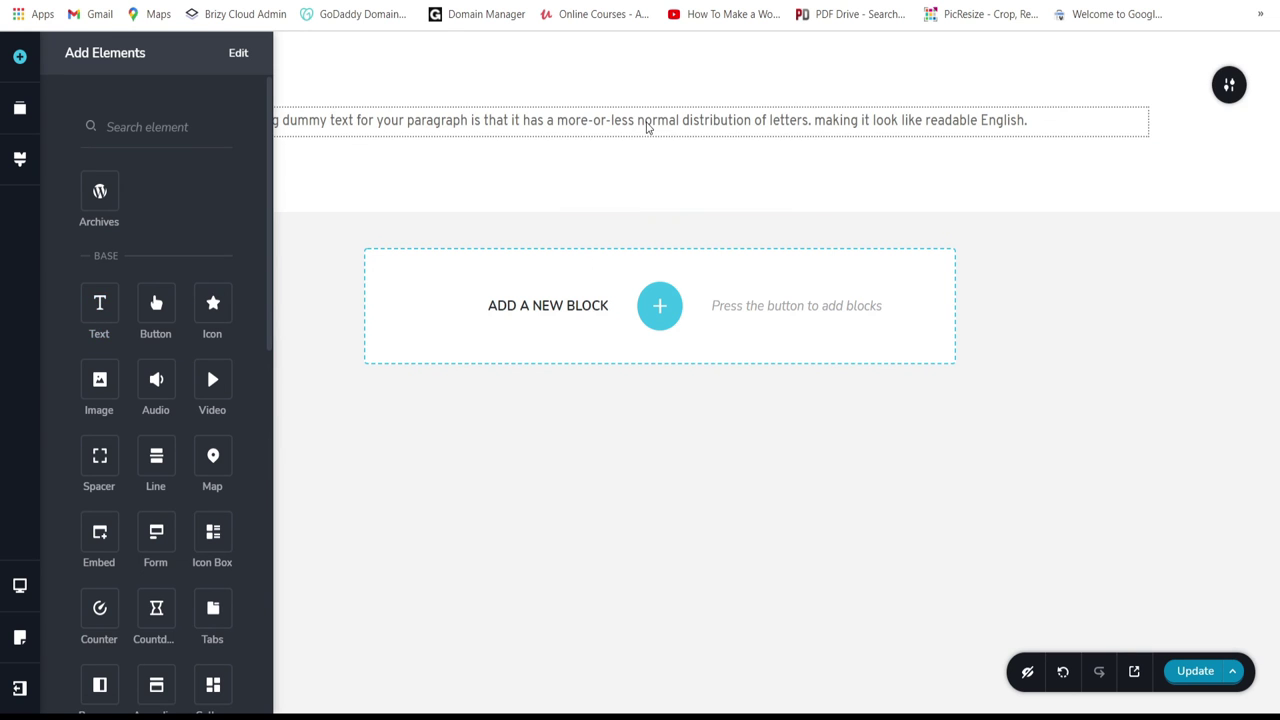
Step: Set the text element's font to Kaushan Script with a size of 50
{"action": "left_click", "coordinate": [646, 121]}
{"action": "left_click", "coordinate": [502, 168]}
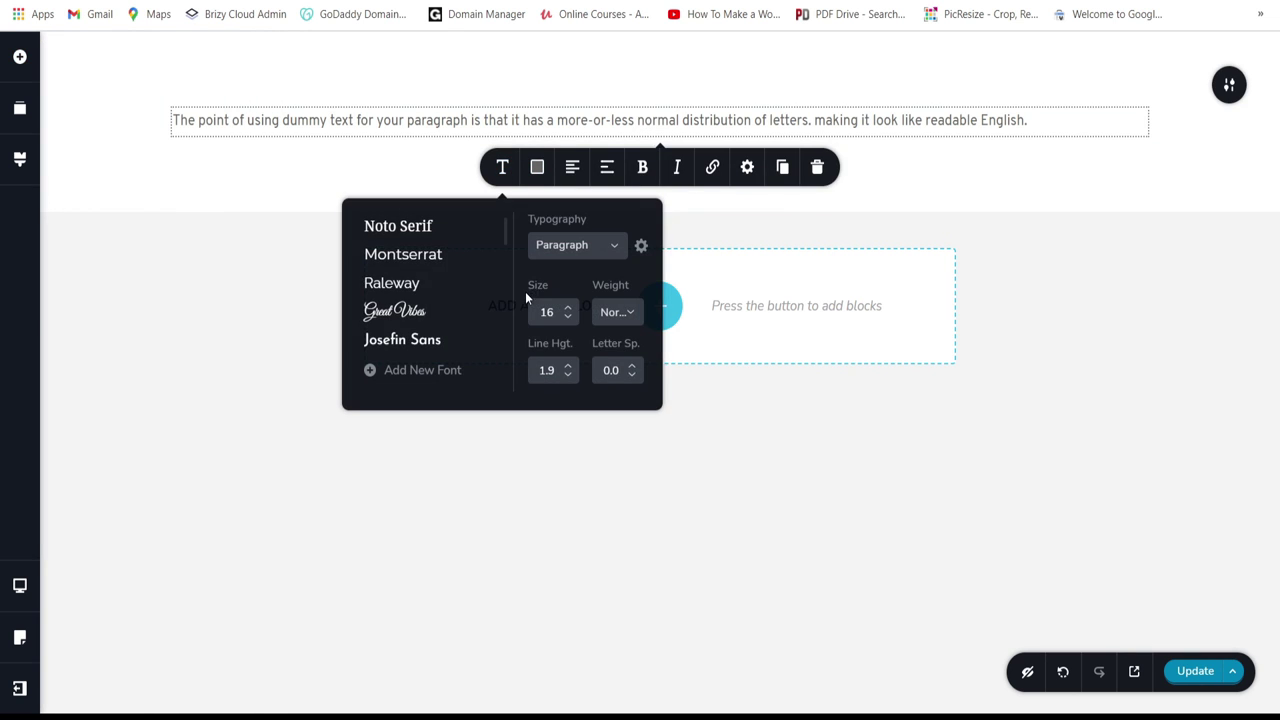
{"action": "scroll", "coordinate": [423, 306], "scroll_direction": "down", "scroll_amount": 4}
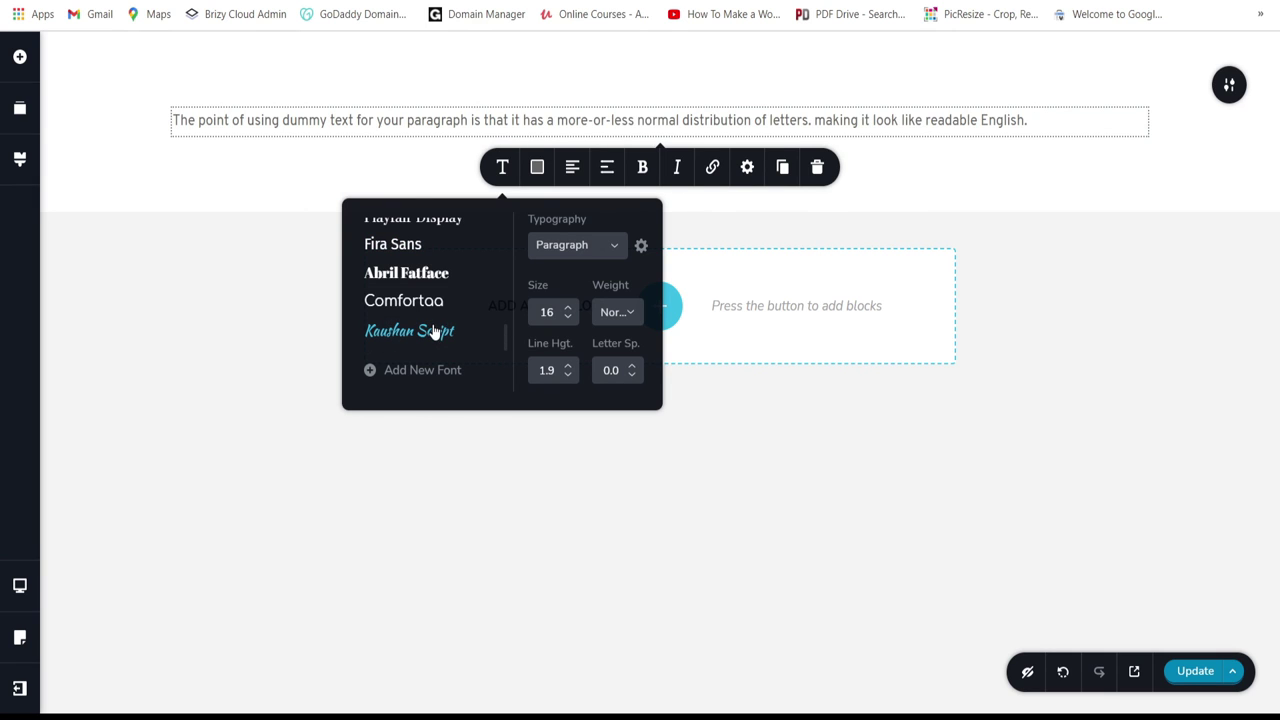
{"action": "left_click", "coordinate": [435, 332]}
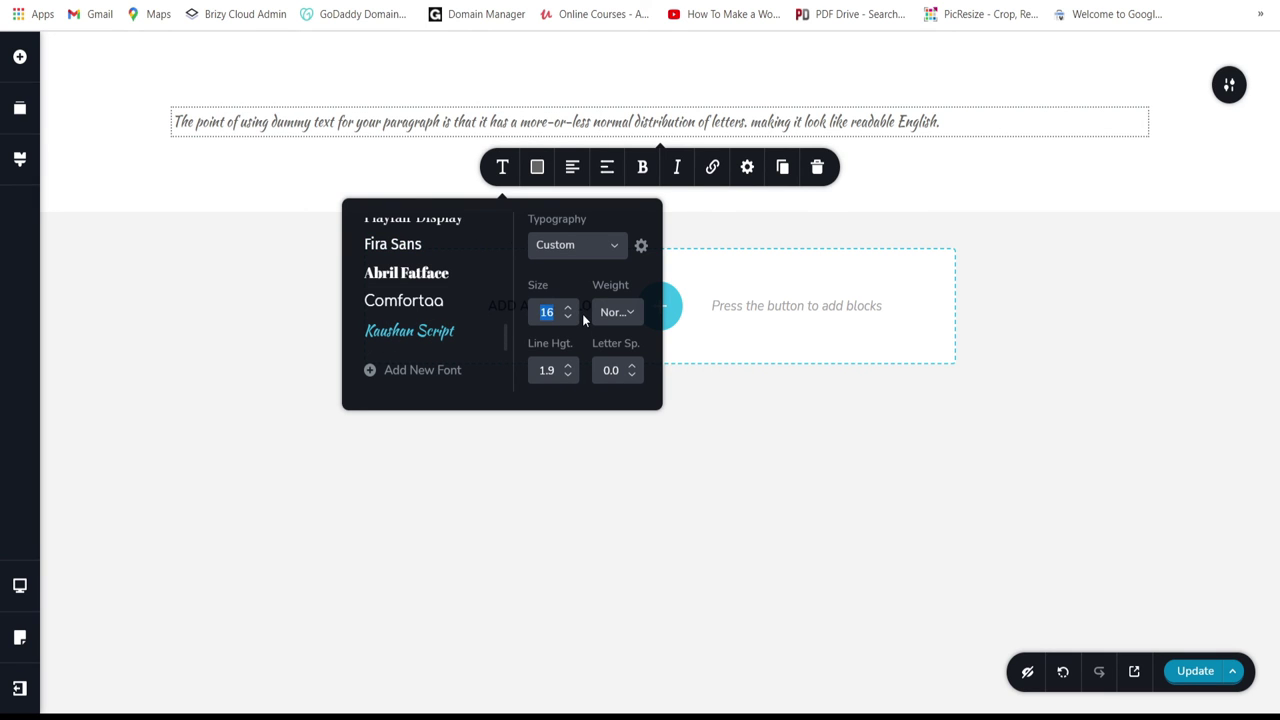
{"action": "type", "text": "50"}
{"action": "key", "text": "Return"}
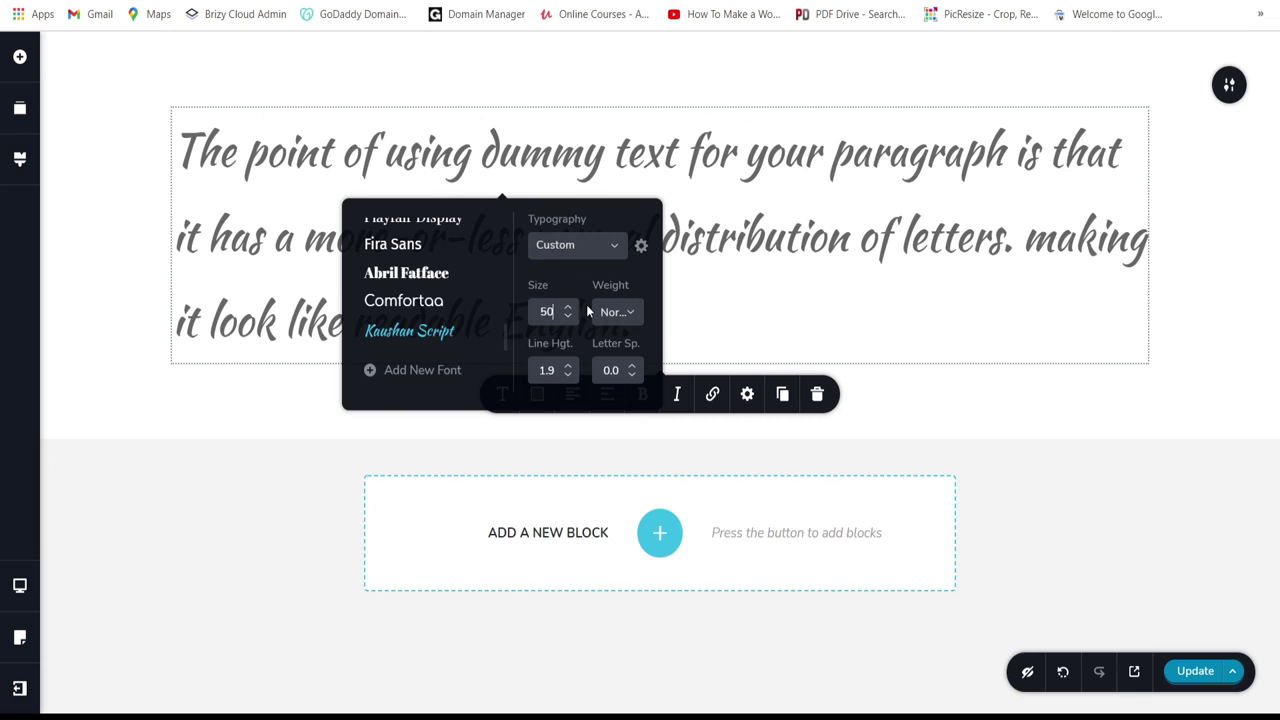
Step: Replace the dummy text with "Welcome to my Blog page" and centre the heading
{"action": "left_click", "coordinate": [733, 237]}
{"action": "key", "text": "ctrl+a"}
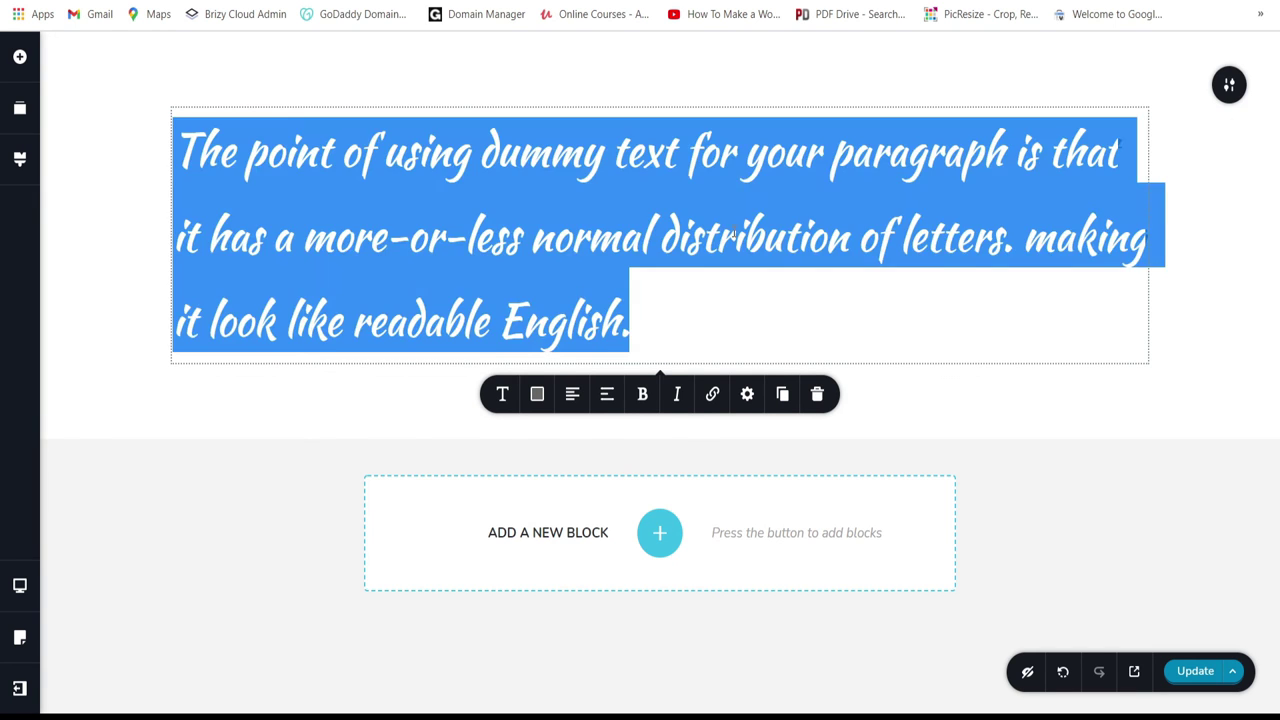
{"action": "key", "text": "BackSpace"}
{"action": "type", "text": "welcom"}
{"action": "key", "text": "BackSpace"}
{"action": "key", "text": "BackSpace"}
{"action": "key", "text": "BackSpace"}
{"action": "key", "text": "BackSpace"}
{"action": "key", "text": "BackSpace"}
{"action": "key", "text": "BackSpace"}
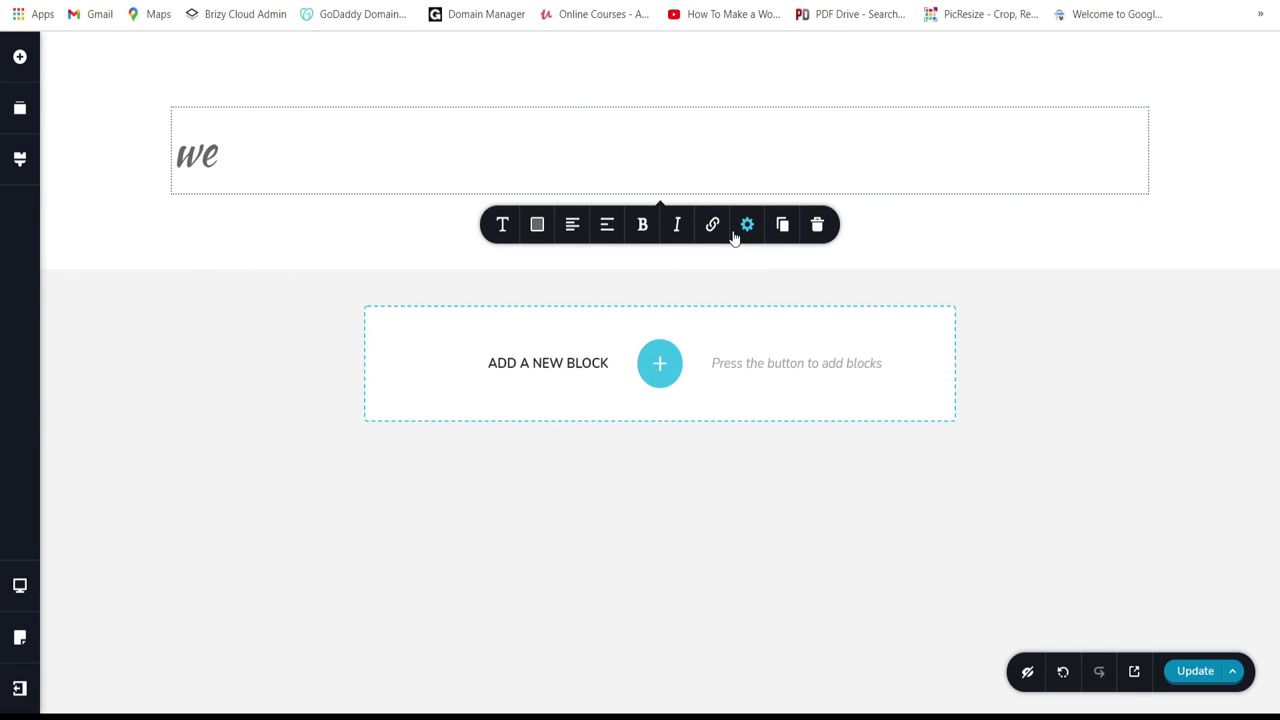
{"action": "type", "text": "Welcome to my"}
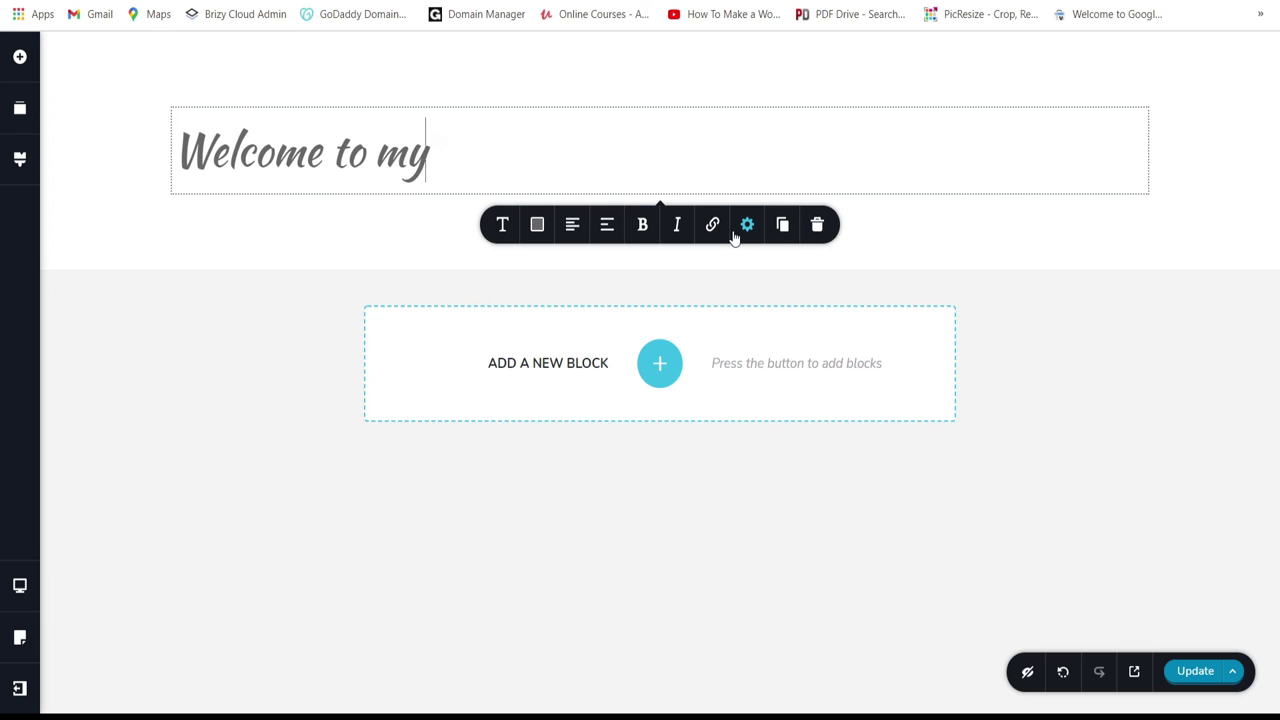
{"action": "type", "text": " Blog page"}
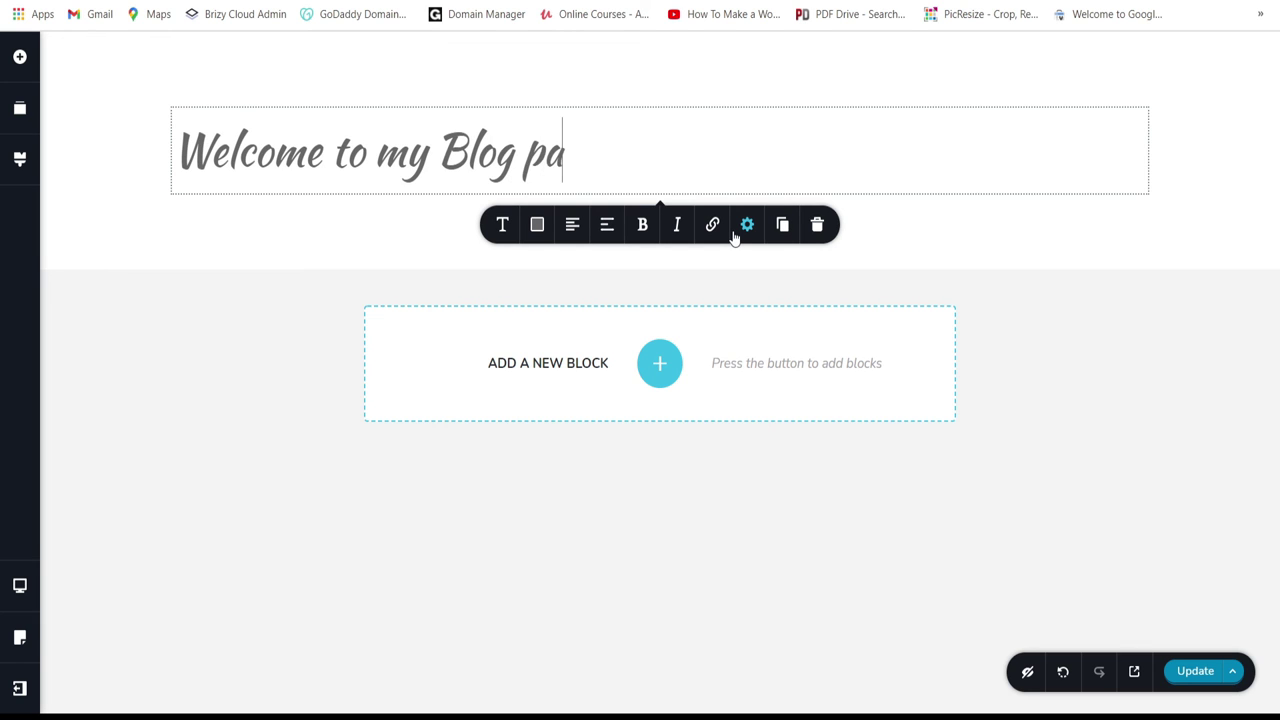
{"action": "left_click", "coordinate": [570, 223]}
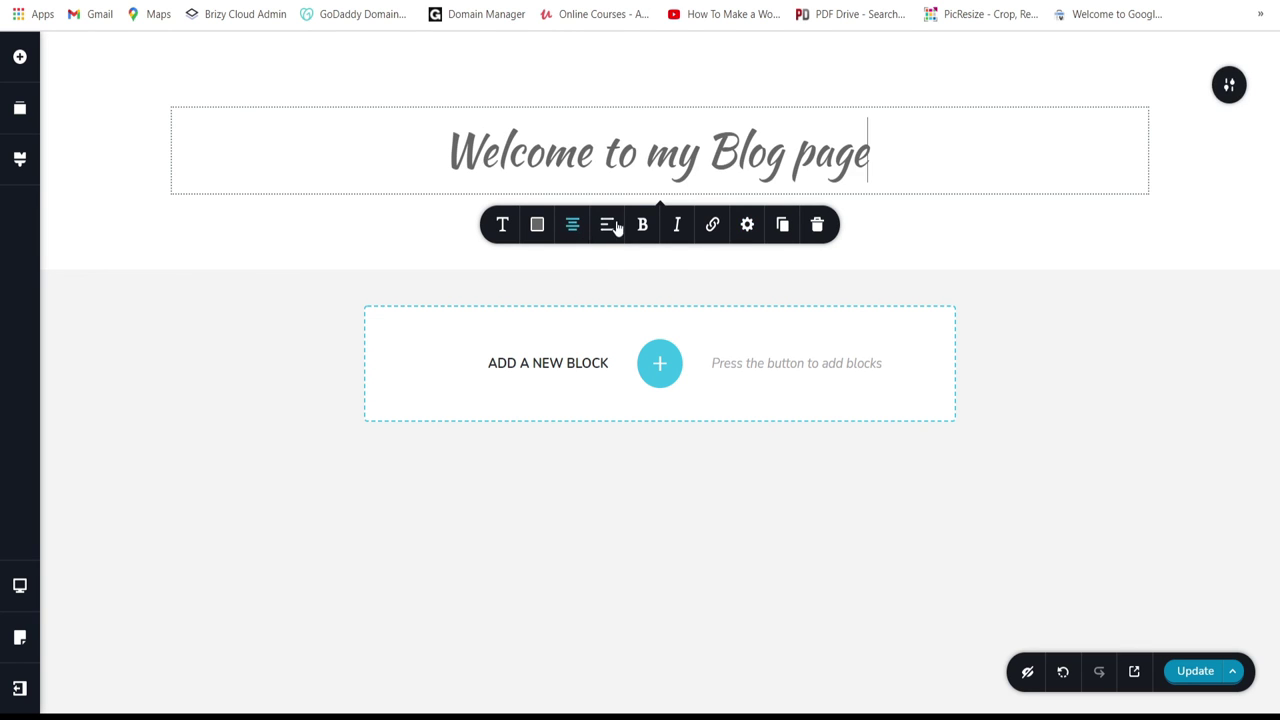
Step: Set the heading block's background to the black-and-white restaurant table photo from the media library
{"action": "left_click", "coordinate": [1229, 84]}
{"action": "left_click", "coordinate": [1049, 84]}
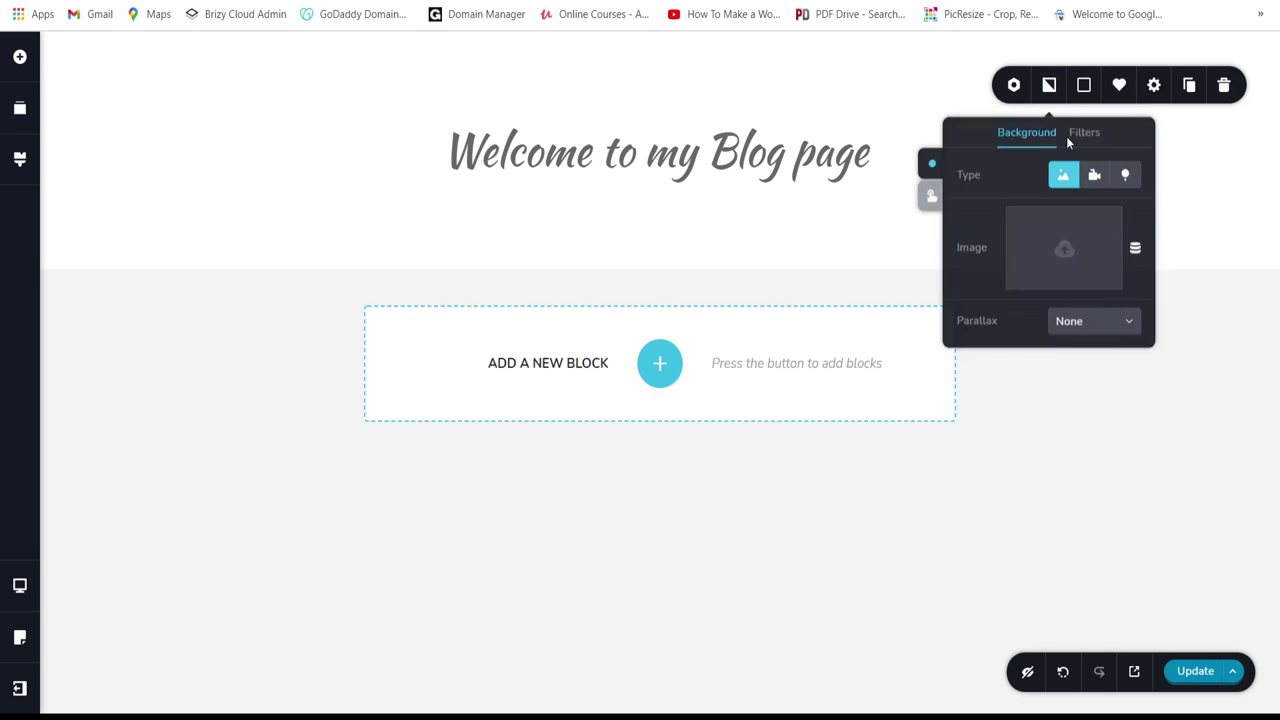
{"action": "left_click", "coordinate": [1075, 241]}
{"action": "left_click", "coordinate": [251, 127]}
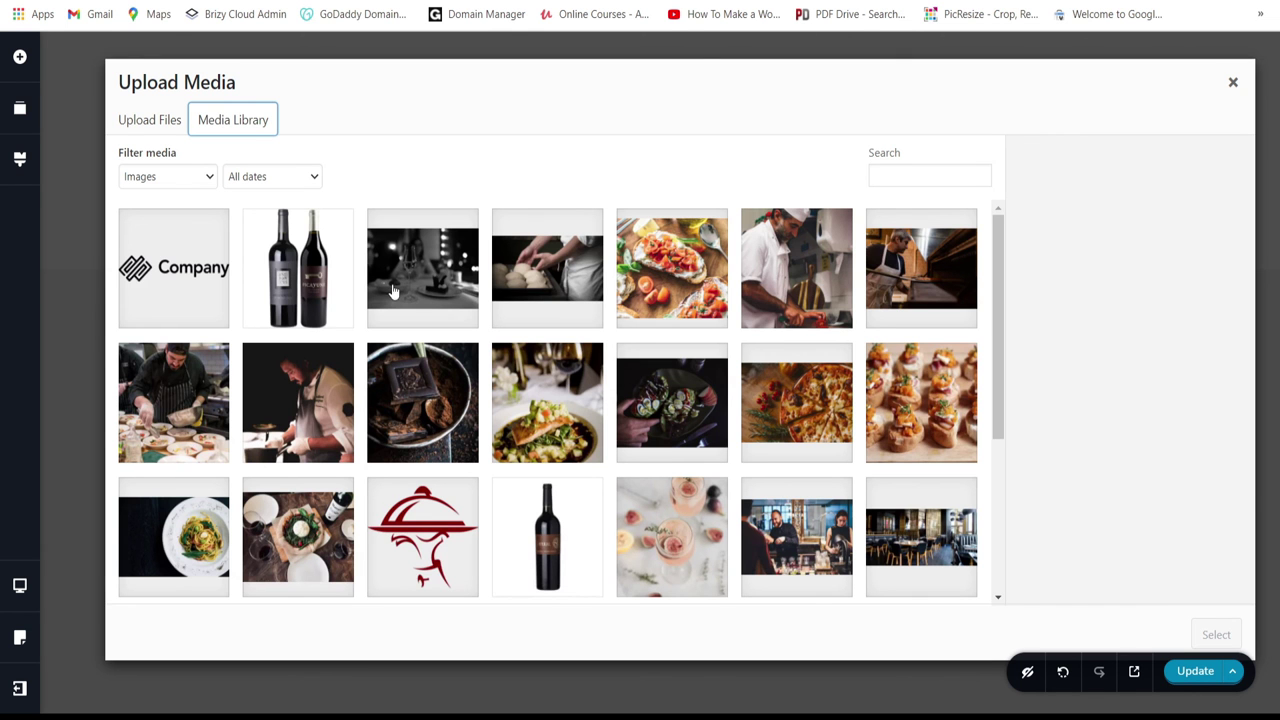
{"action": "left_click", "coordinate": [424, 276]}
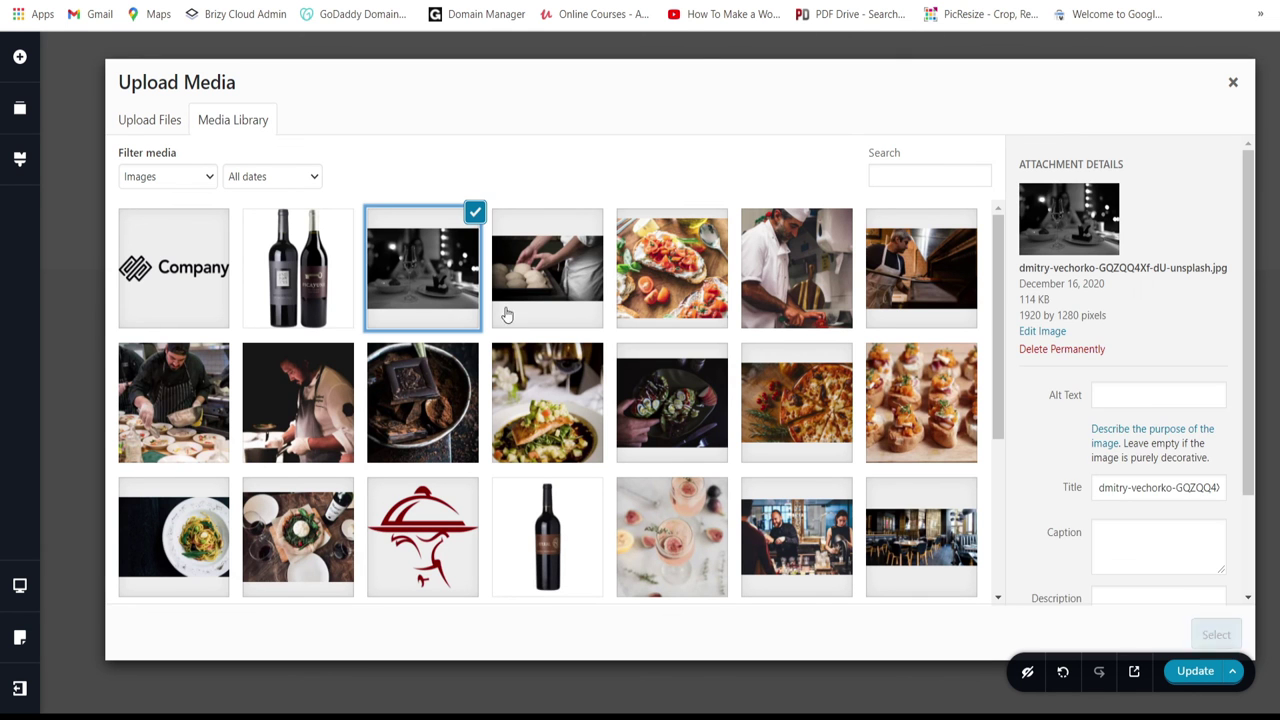
{"action": "left_click", "coordinate": [1215, 634]}
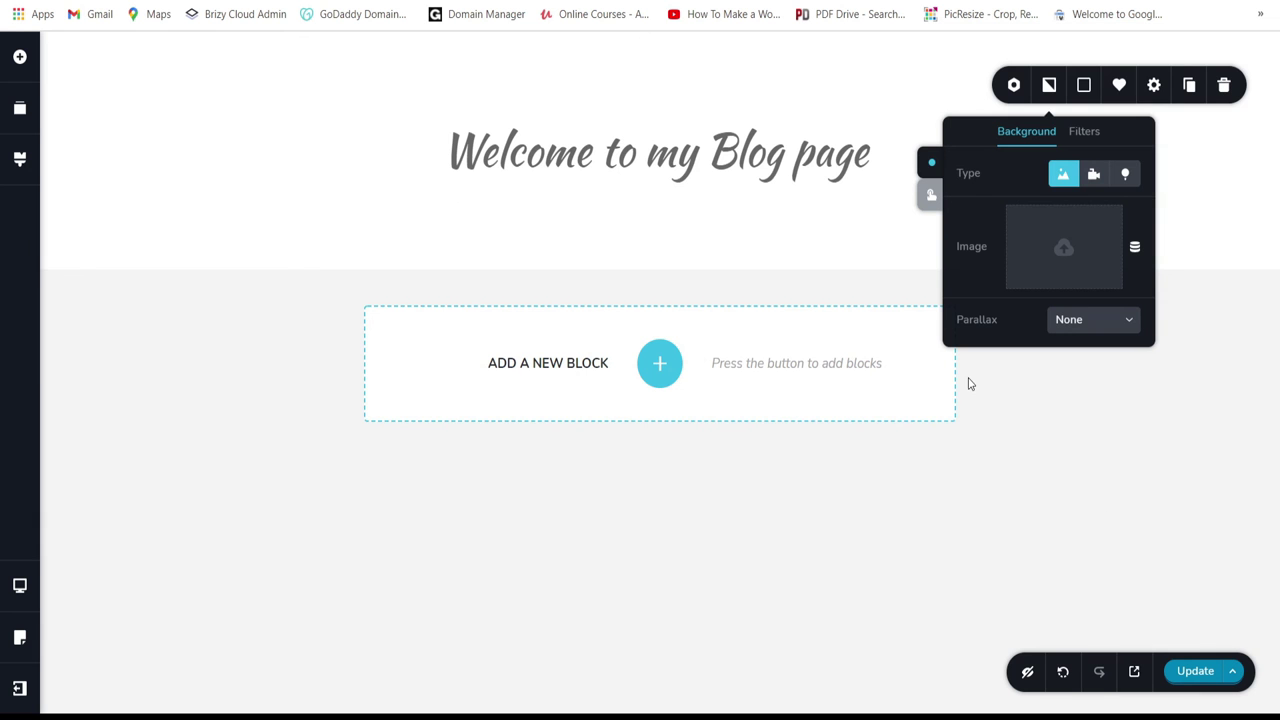
Step: Change the "Welcome to my Blog page" heading's text colour to white (#FFFFFF)
{"action": "left_click", "coordinate": [721, 160]}
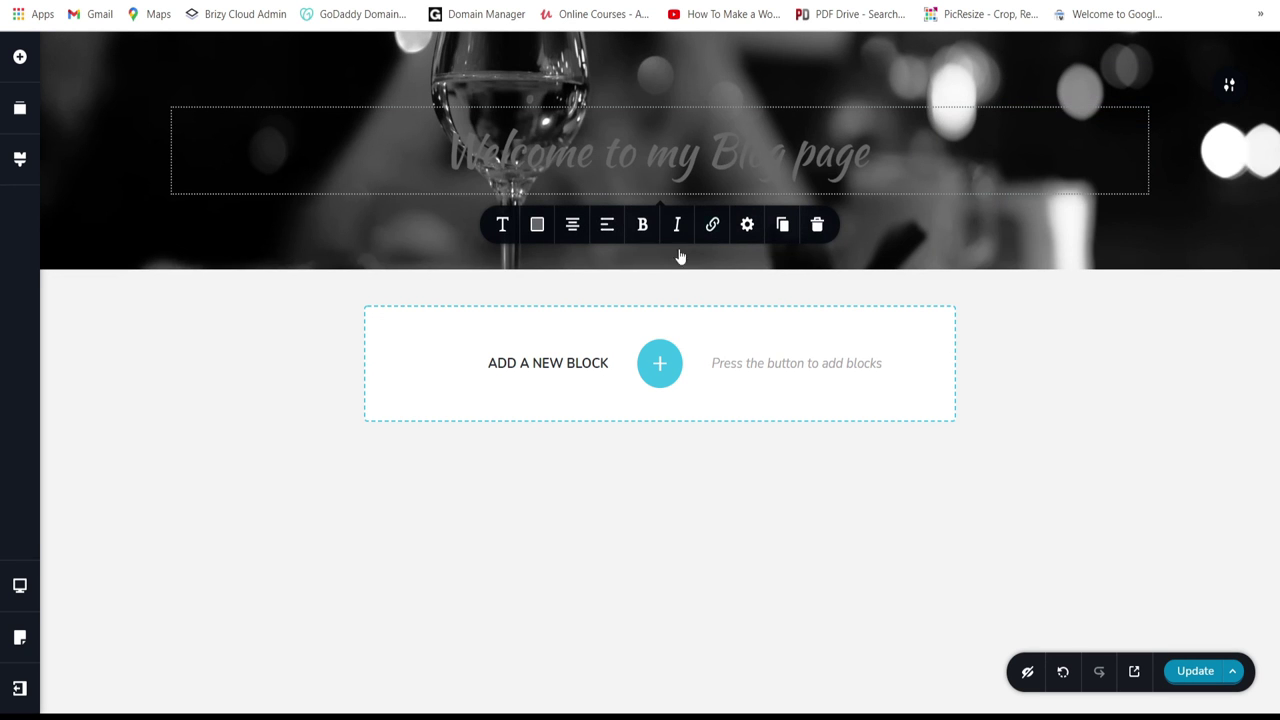
{"action": "left_click", "coordinate": [537, 224]}
{"action": "left_click", "coordinate": [579, 455]}
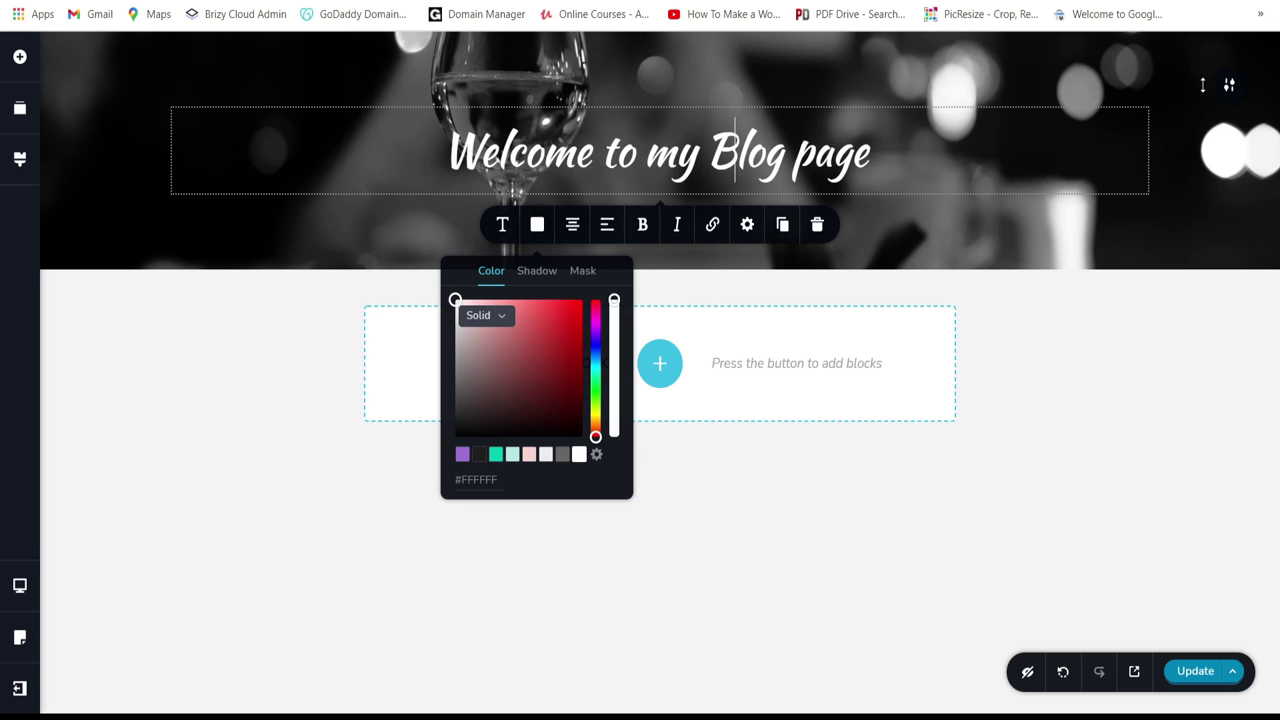
Step: Increase the padding above and below the heading to make the banner block taller
{"action": "left_click", "coordinate": [1230, 88]}
{"action": "left_click_drag", "start_coordinate": [866, 224], "coordinate": [866, 371]}
{"action": "left_click_drag", "start_coordinate": [830, 83], "coordinate": [859, 136]}
{"action": "left_click_drag", "start_coordinate": [848, 395], "coordinate": [843, 334]}
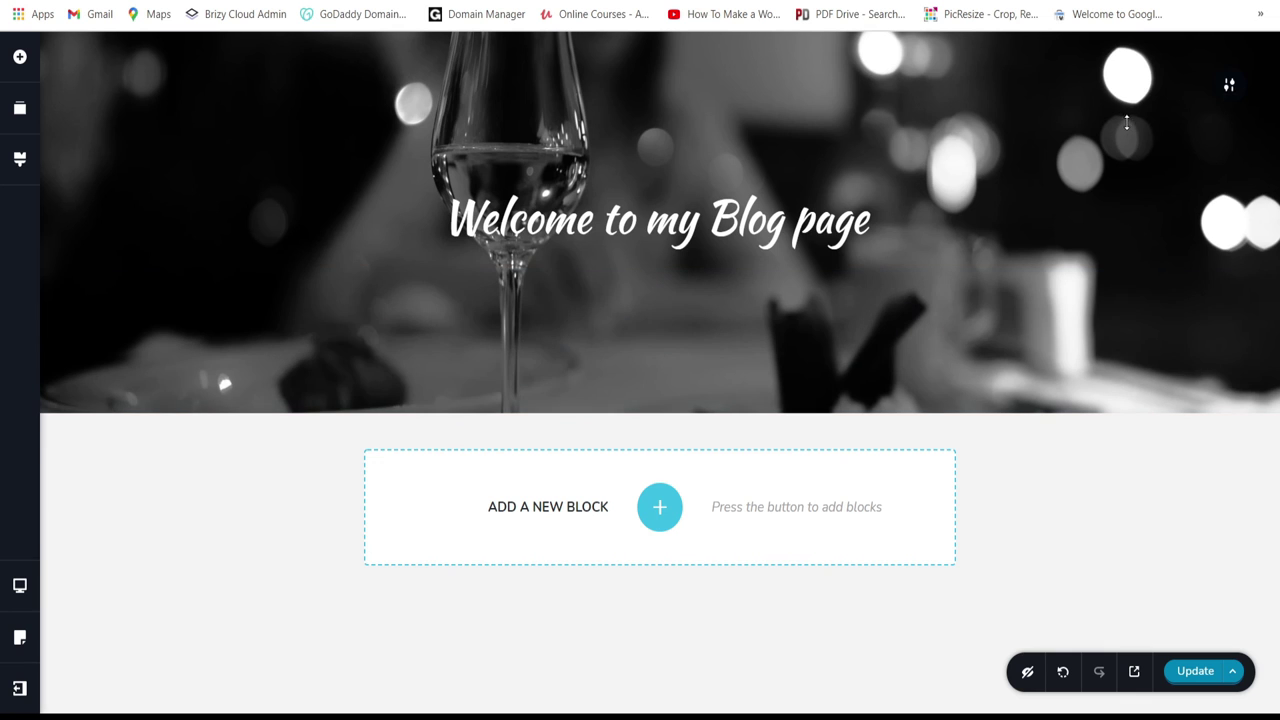
Step: Shift the banner background image's focal point downward to show more of the plates and dessert
{"action": "left_click", "coordinate": [1049, 85]}
{"action": "left_click_drag", "start_coordinate": [1062, 252], "coordinate": [1068, 263]}
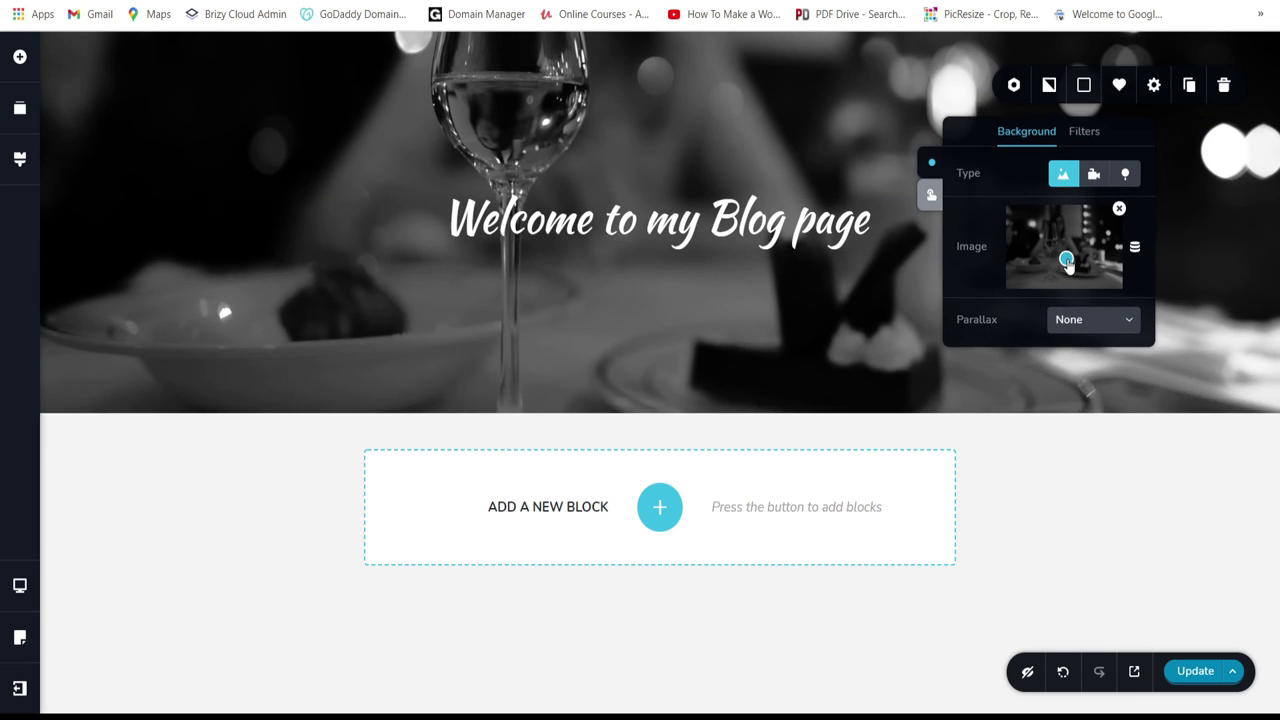
{"action": "left_click_drag", "start_coordinate": [825, 353], "coordinate": [823, 349]}
Step: Add the light footer block with a single-row menu above centred social icons below the banner
{"action": "left_click", "coordinate": [659, 507]}
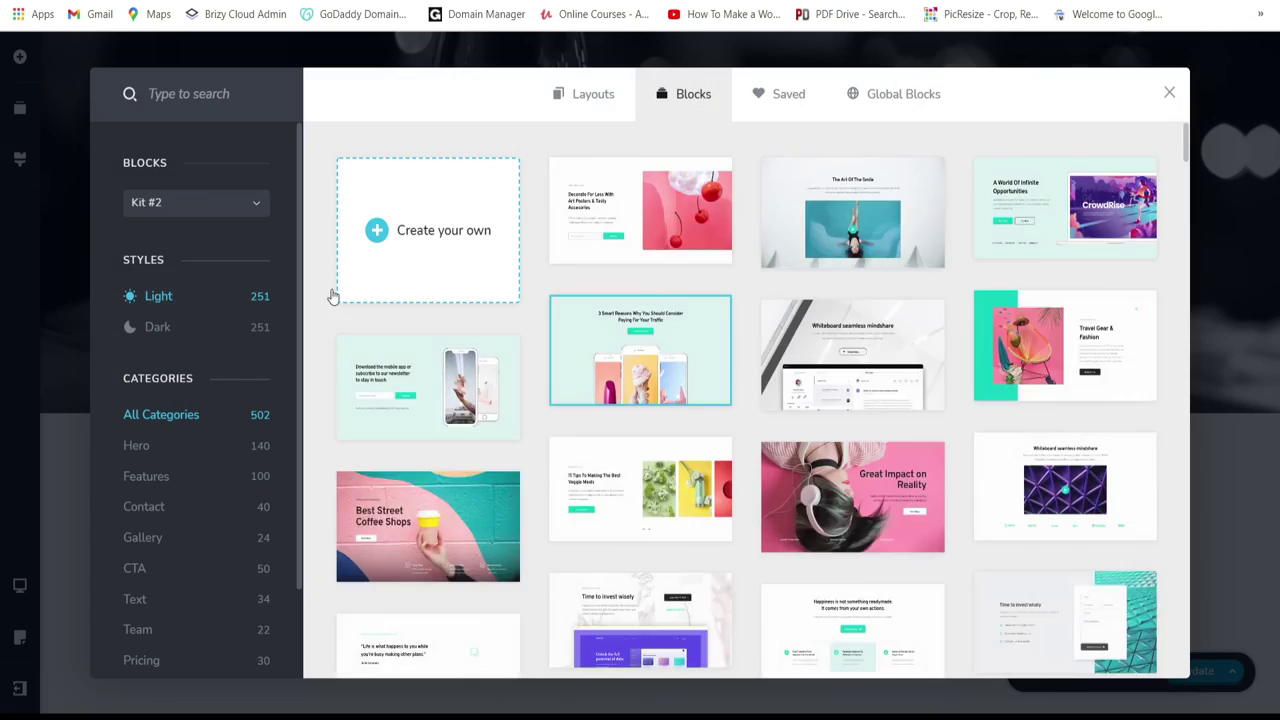
{"action": "scroll", "coordinate": [200, 420], "scroll_direction": "down", "scroll_amount": 1}
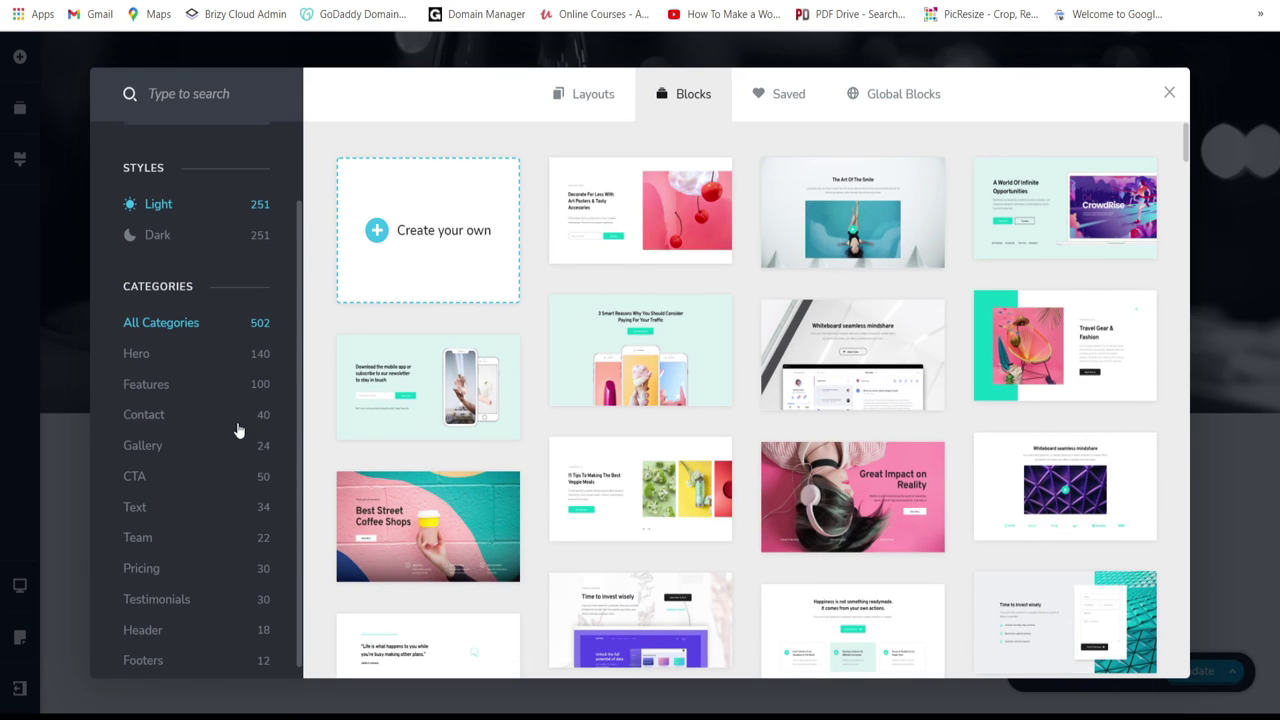
{"action": "left_click", "coordinate": [155, 660]}
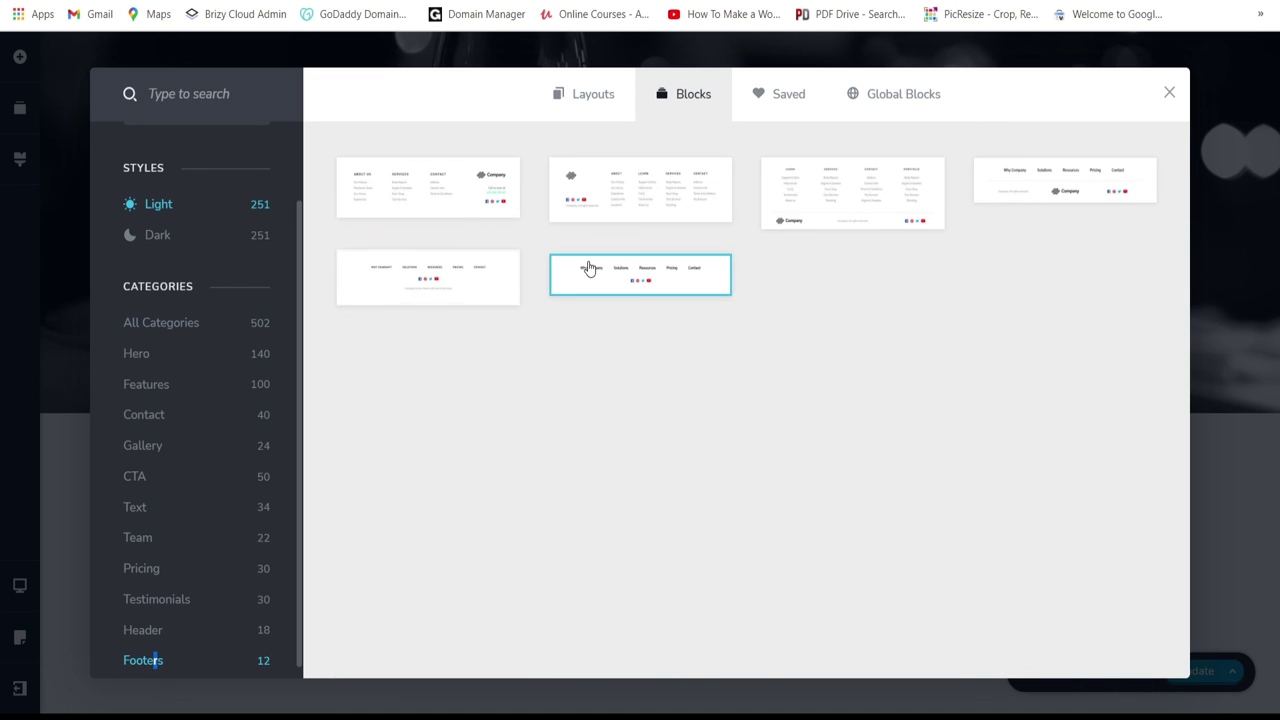
{"action": "left_click", "coordinate": [586, 268]}
Step: Set the footer block's background overlay colour to solid black (#000000)
{"action": "mouse_move", "coordinate": [1210, 352]}
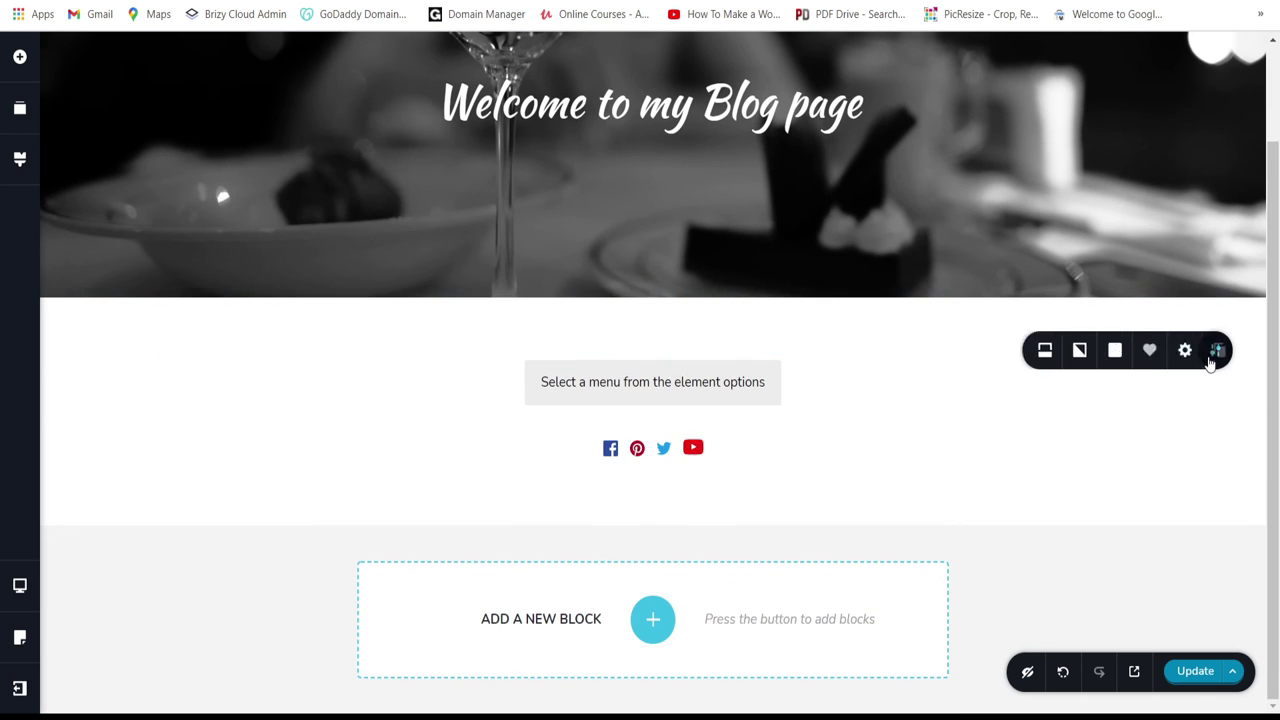
{"action": "left_click", "coordinate": [1072, 352]}
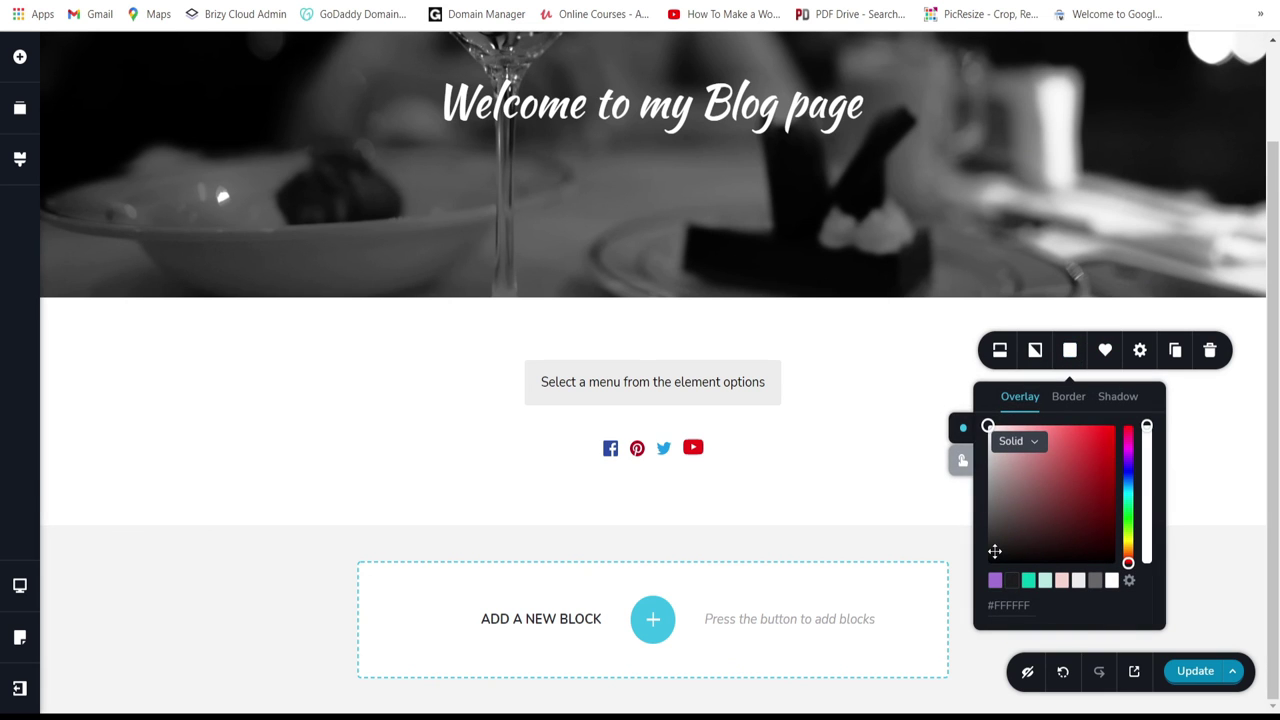
{"action": "left_click_drag", "start_coordinate": [995, 551], "coordinate": [984, 578]}
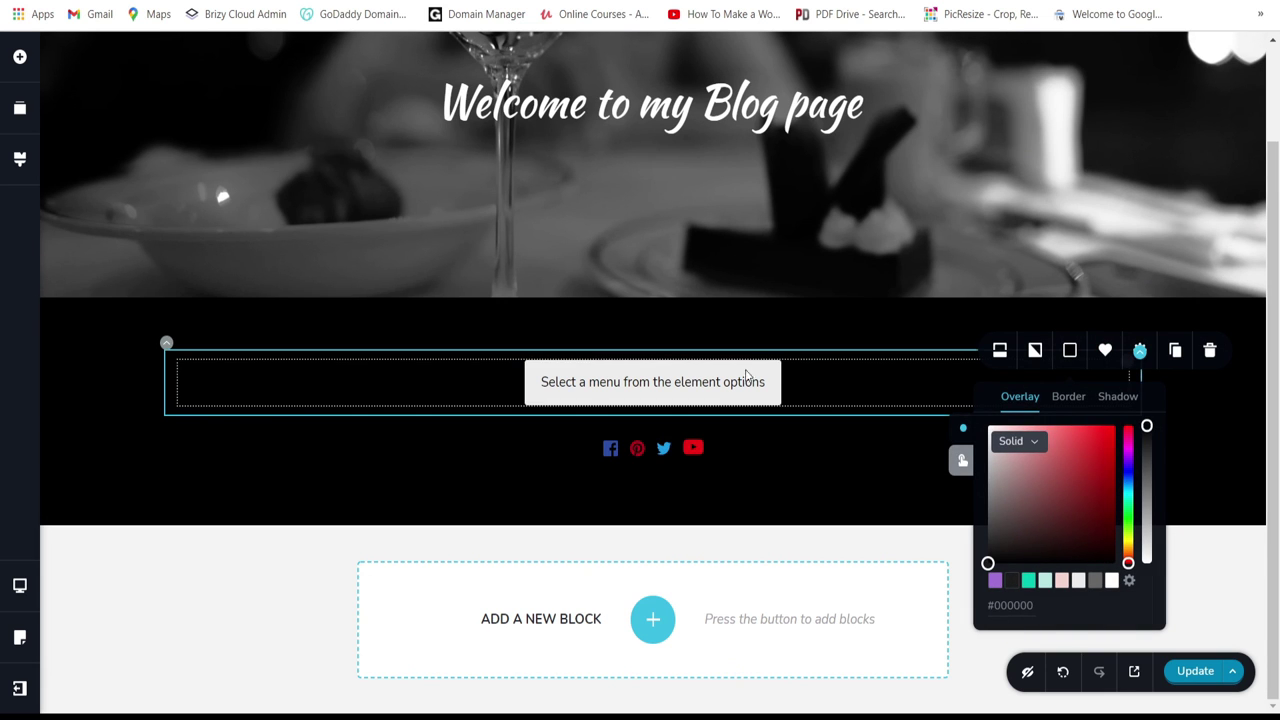
Step: Assign the Main Menu to the footer's menu element
{"action": "left_click", "coordinate": [926, 380]}
{"action": "left_click", "coordinate": [1057, 370]}
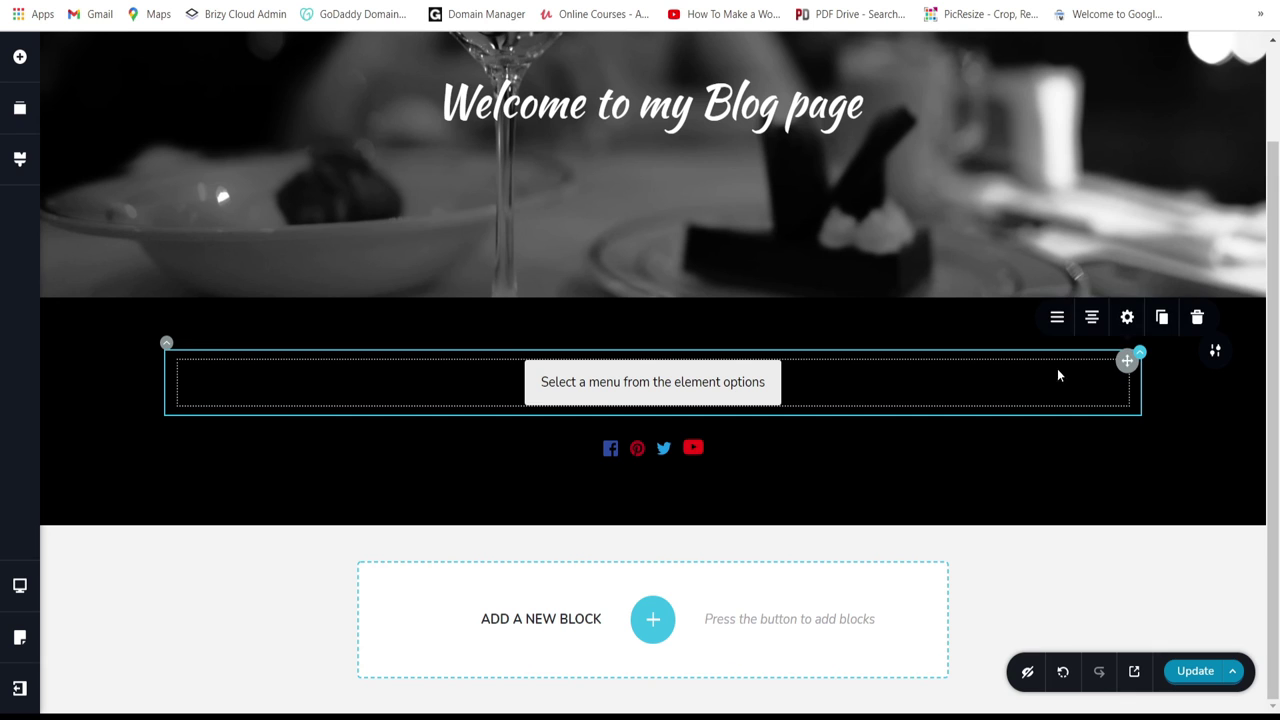
{"action": "left_click", "coordinate": [1057, 317]}
{"action": "left_click", "coordinate": [1105, 142]}
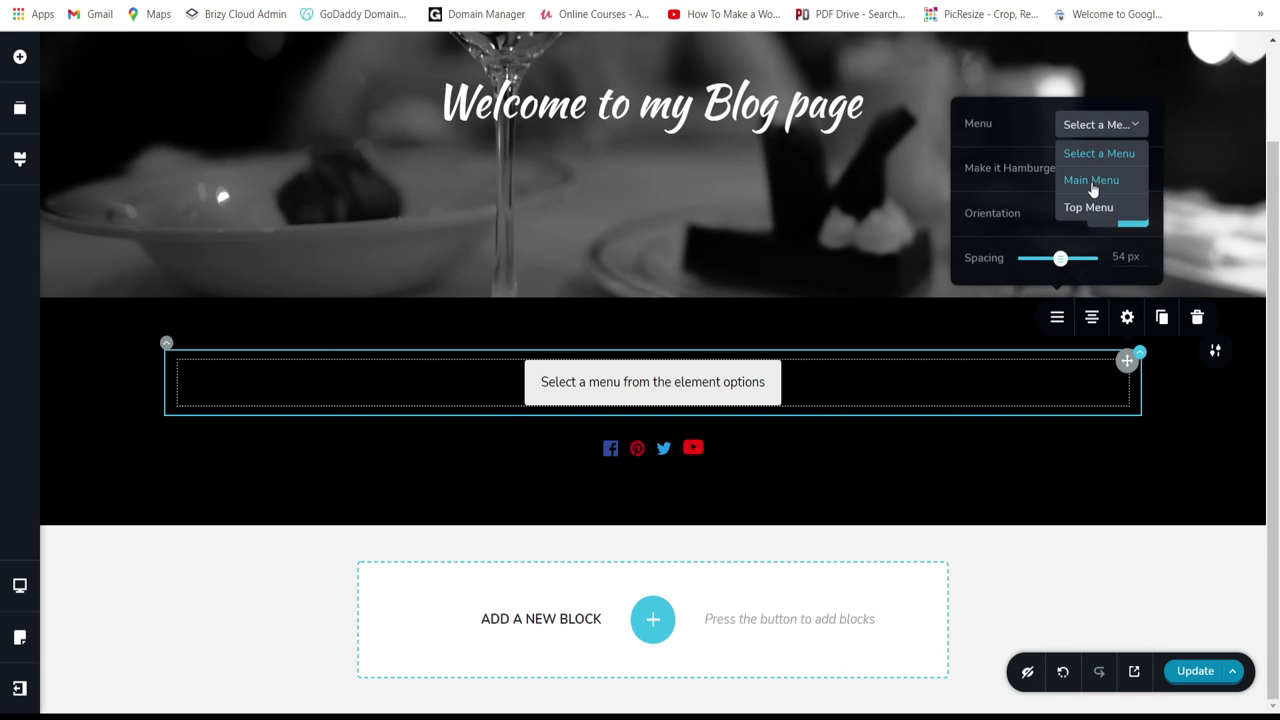
{"action": "left_click", "coordinate": [1096, 180]}
Step: Set the footer menu's font to Kaushan Script
{"action": "left_click", "coordinate": [686, 396]}
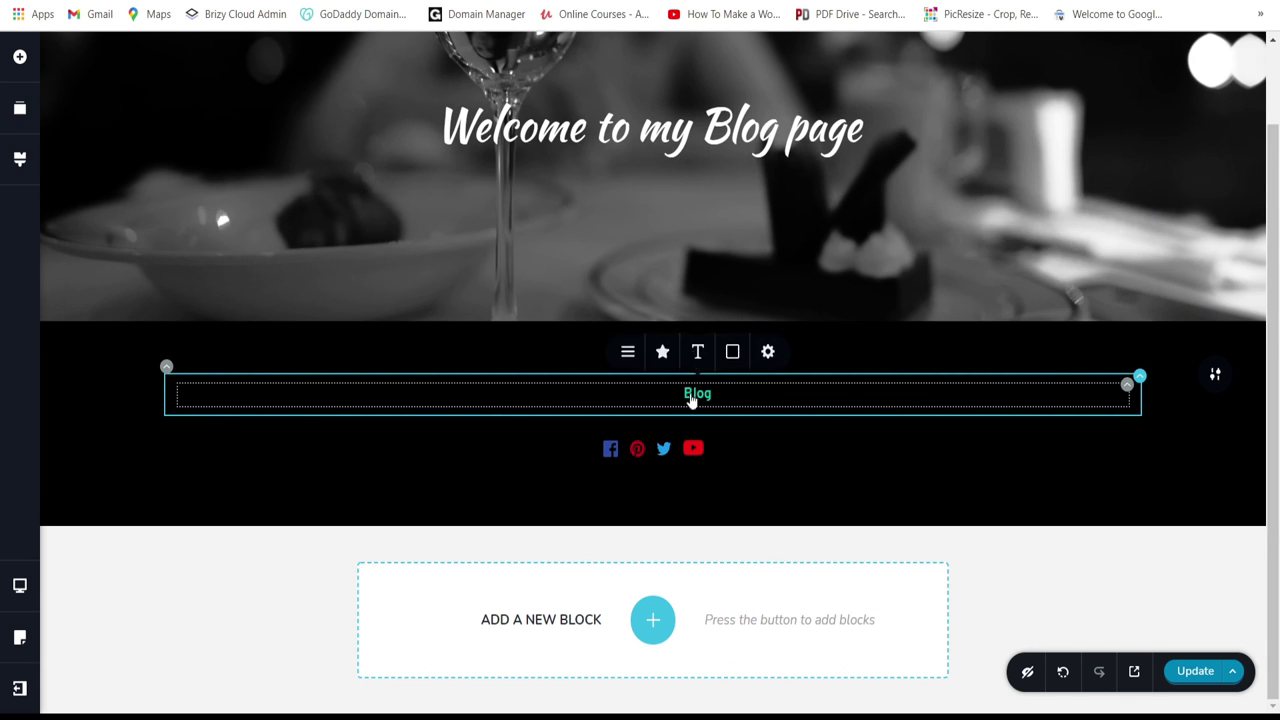
{"action": "left_click", "coordinate": [697, 352]}
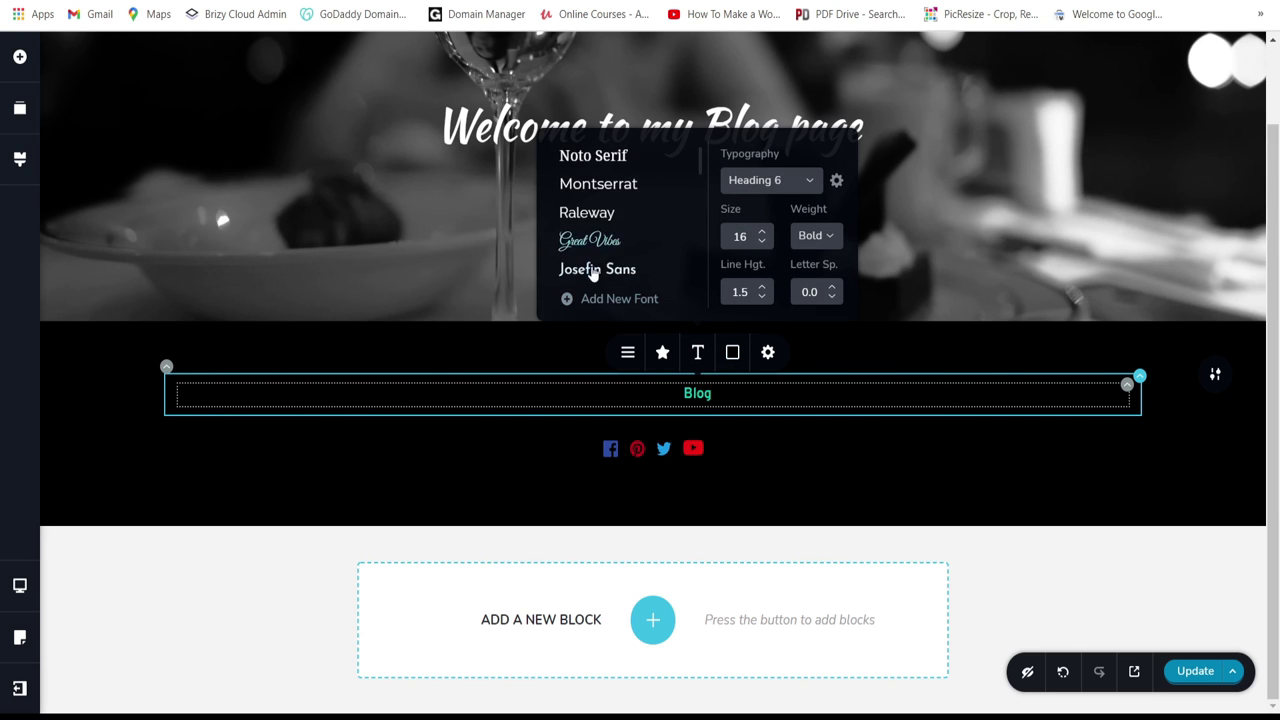
{"action": "scroll", "coordinate": [600, 262], "scroll_direction": "down", "scroll_amount": 5}
{"action": "left_click", "coordinate": [605, 262]}
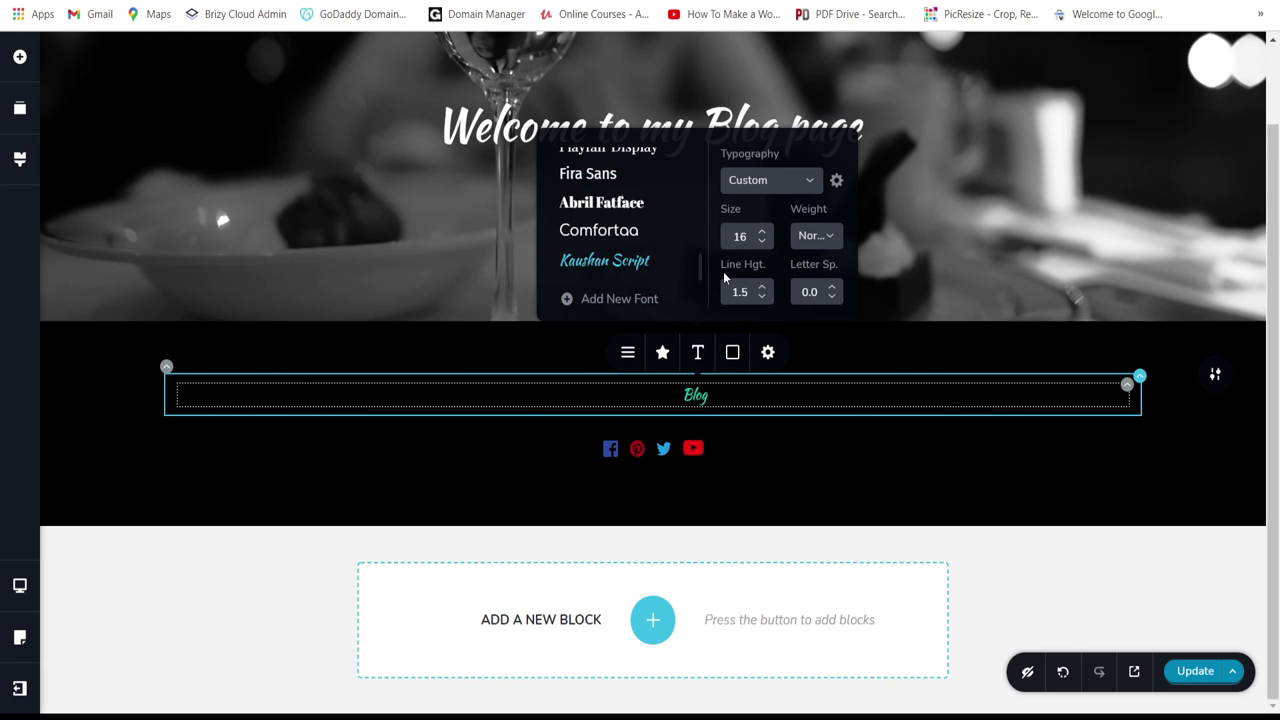
Step: Set the footer menu's text colour to white (#FFFFFF) and its hover colour to red, and update the template
{"action": "left_click", "coordinate": [732, 352]}
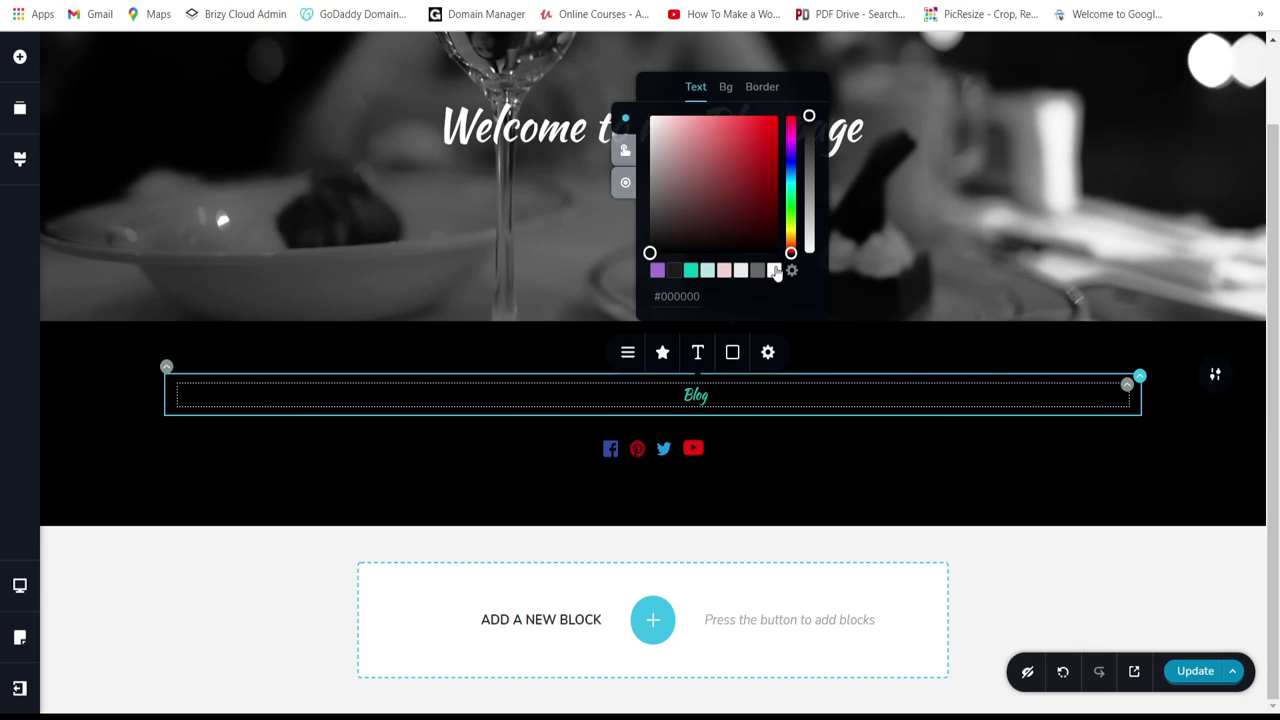
{"action": "left_click", "coordinate": [774, 270]}
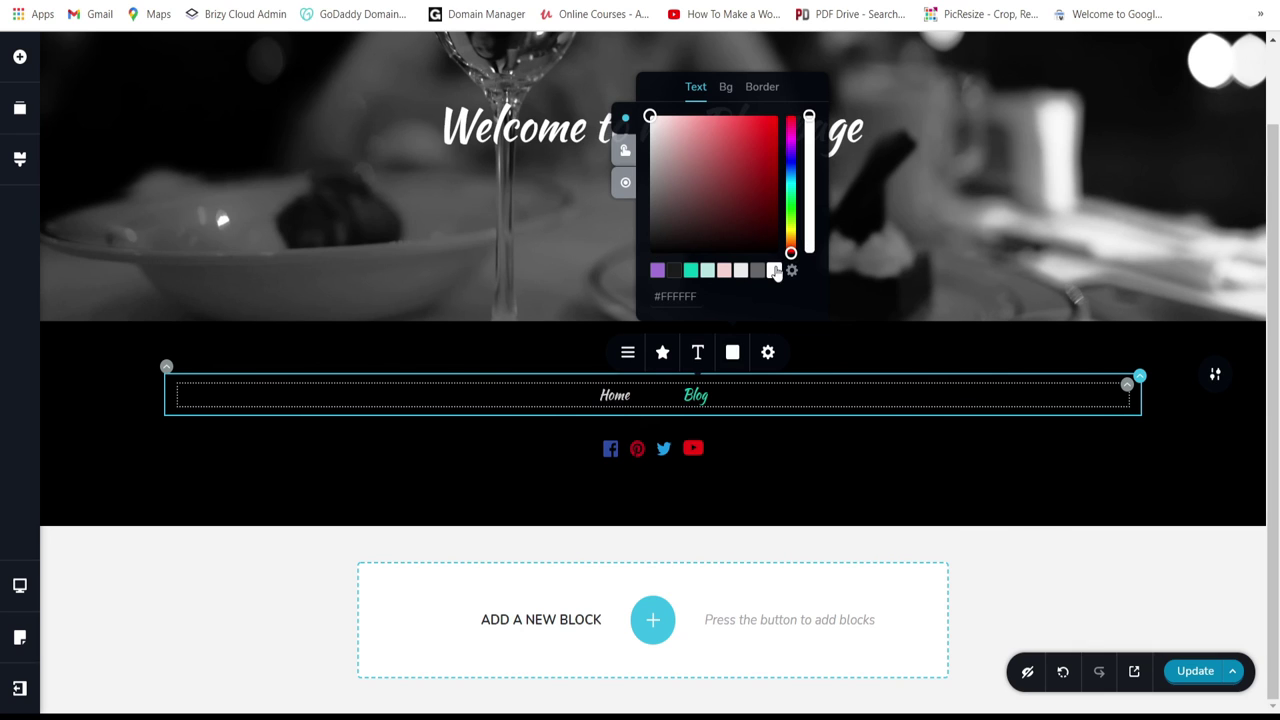
{"action": "left_click", "coordinate": [626, 150]}
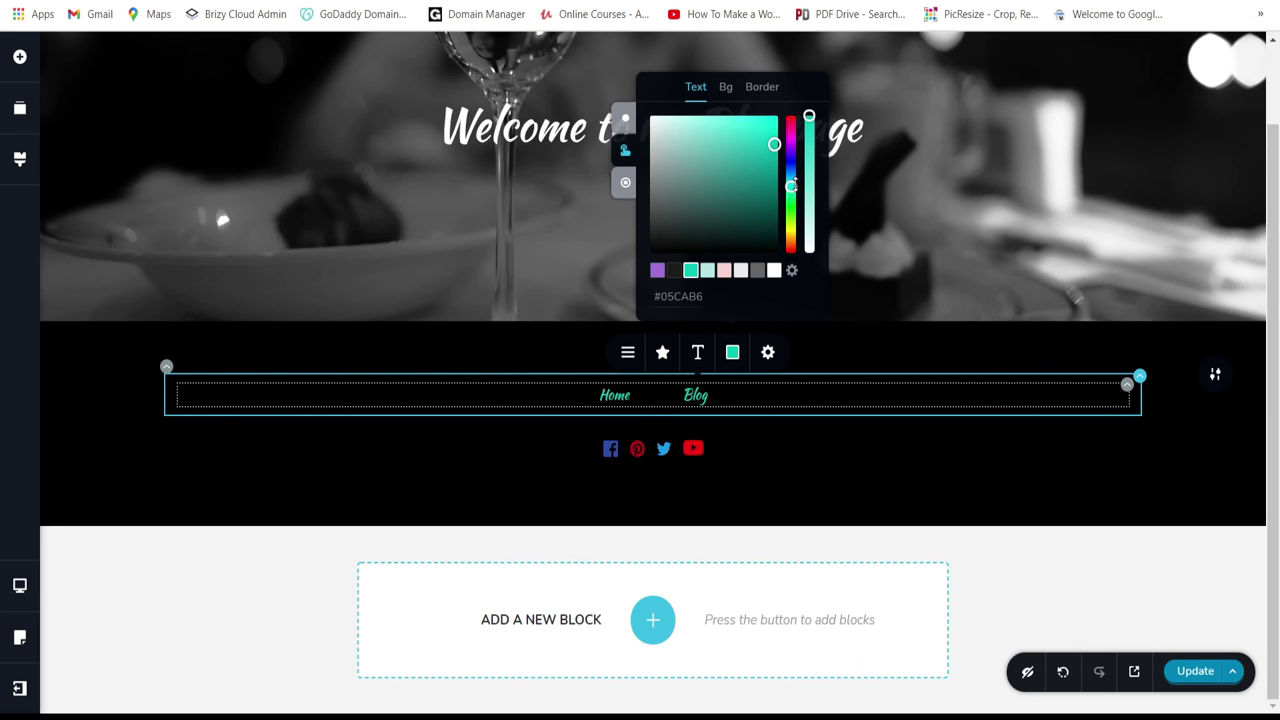
{"action": "left_click", "coordinate": [788, 116]}
{"action": "left_click", "coordinate": [928, 474]}
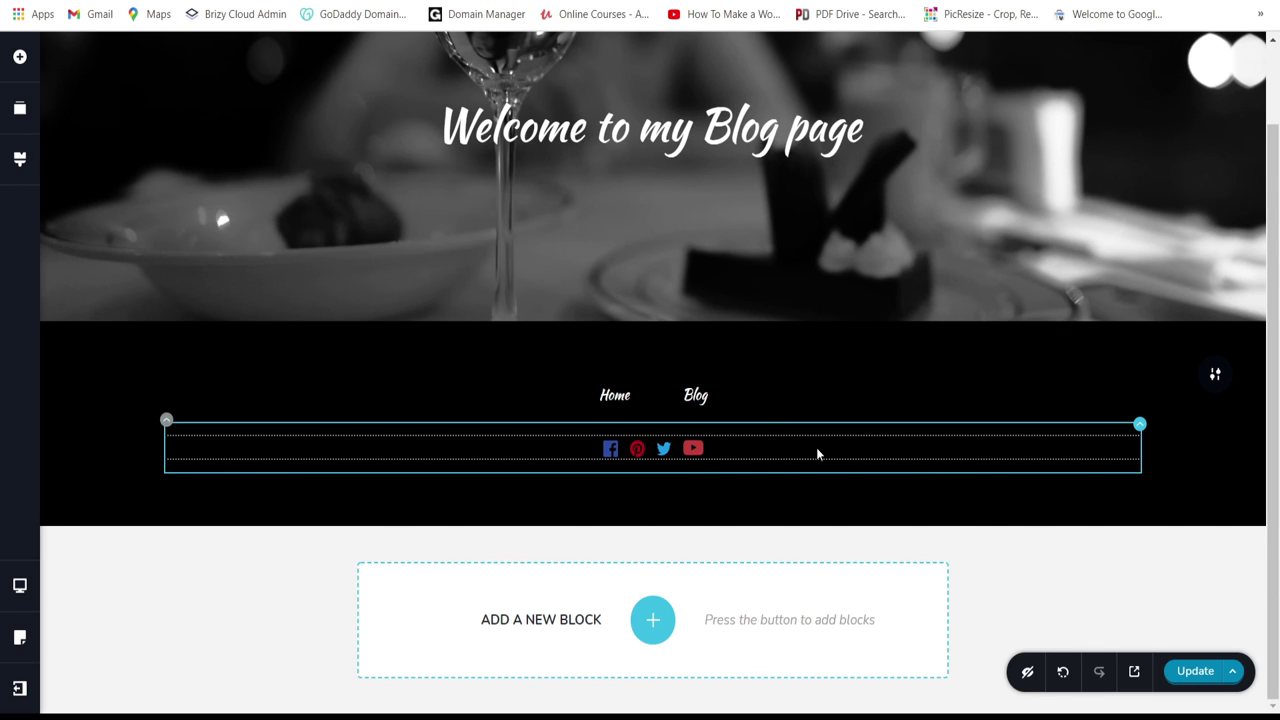
{"action": "left_click", "coordinate": [1194, 672]}
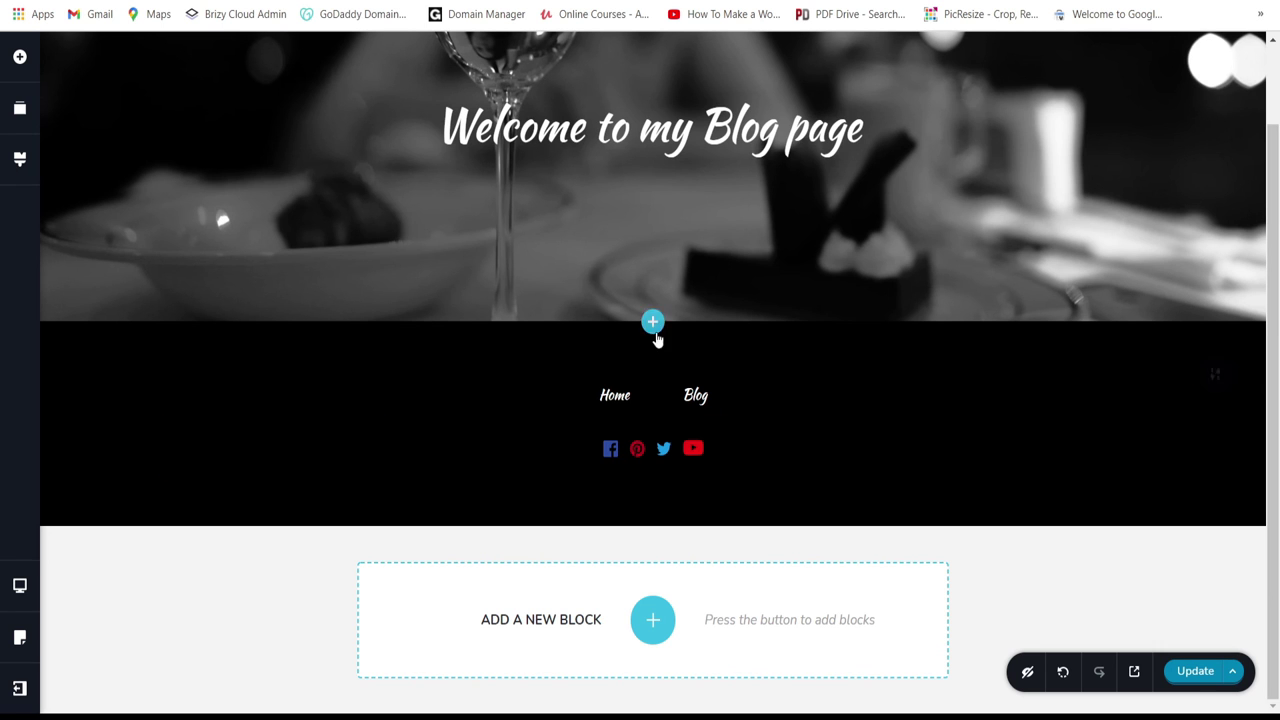
Step: Insert a blank block between the banner and the footer and place an Archives element in it
{"action": "left_click", "coordinate": [655, 322]}
{"action": "left_click", "coordinate": [457, 251]}
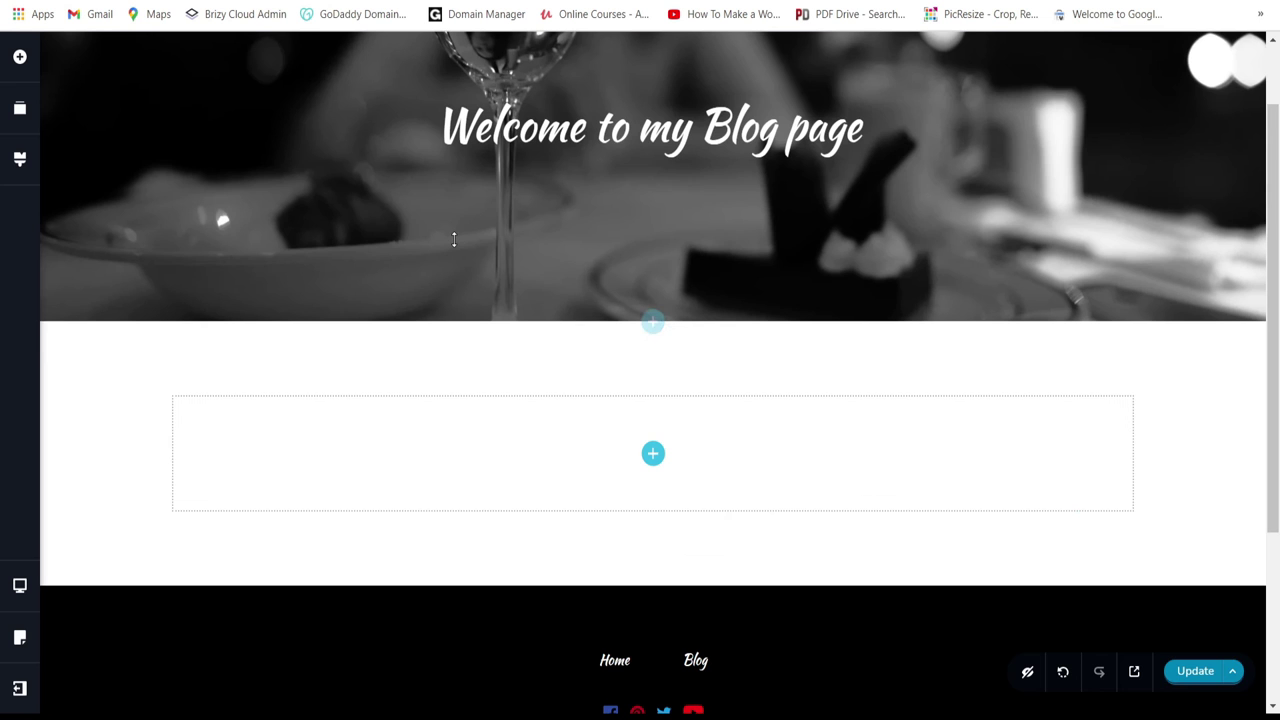
{"action": "left_click", "coordinate": [19, 56]}
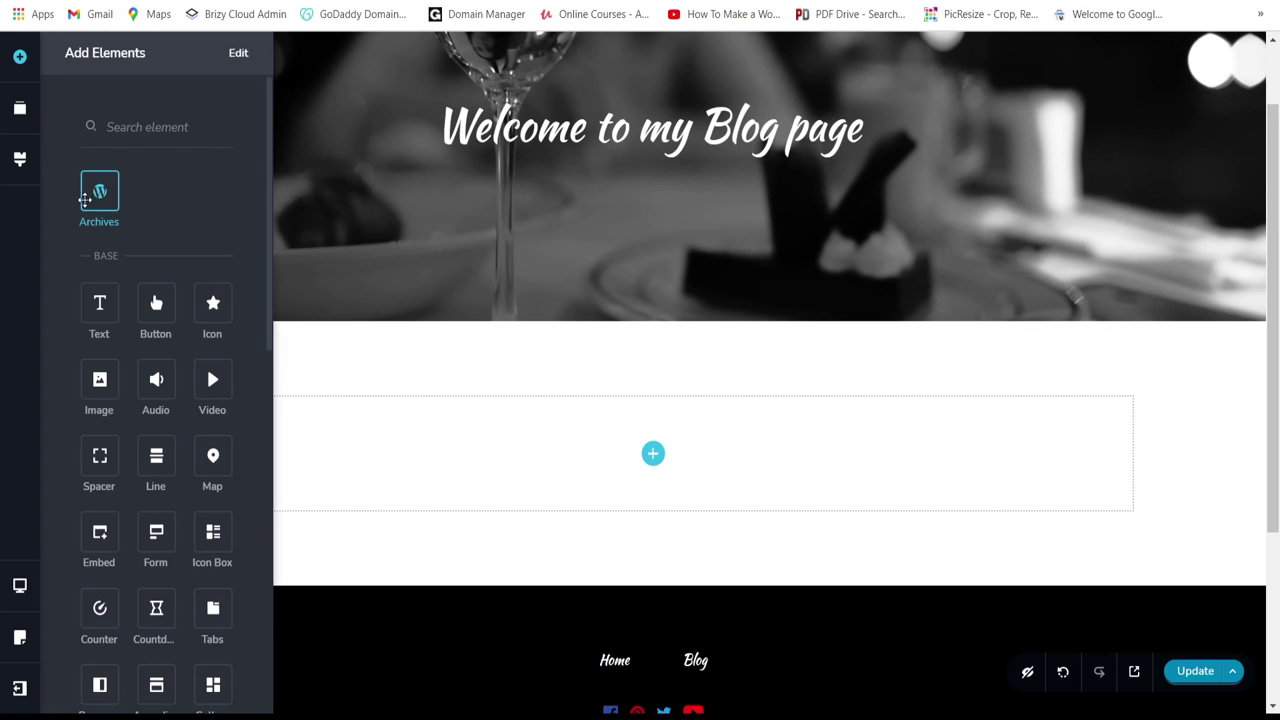
{"action": "left_click", "coordinate": [652, 453]}
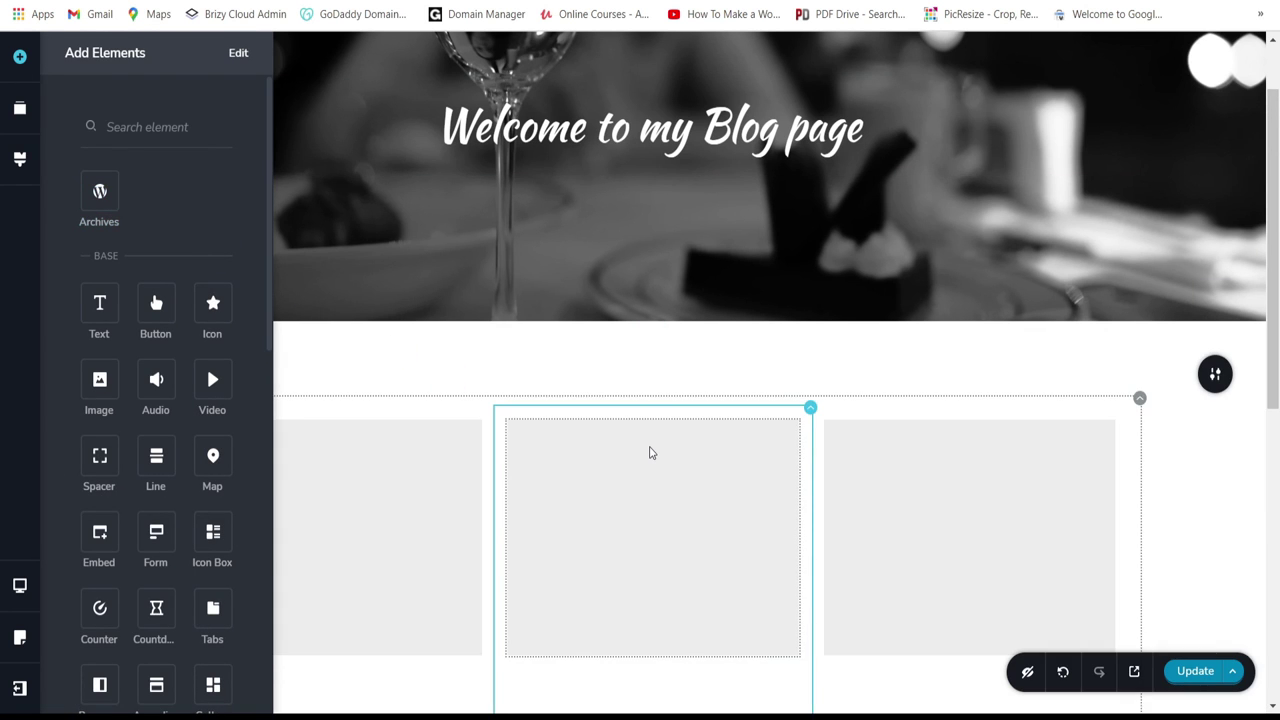
Step: Delete the Read More button from the post list cards
{"action": "scroll", "coordinate": [650, 453], "scroll_direction": "down", "scroll_amount": 2}
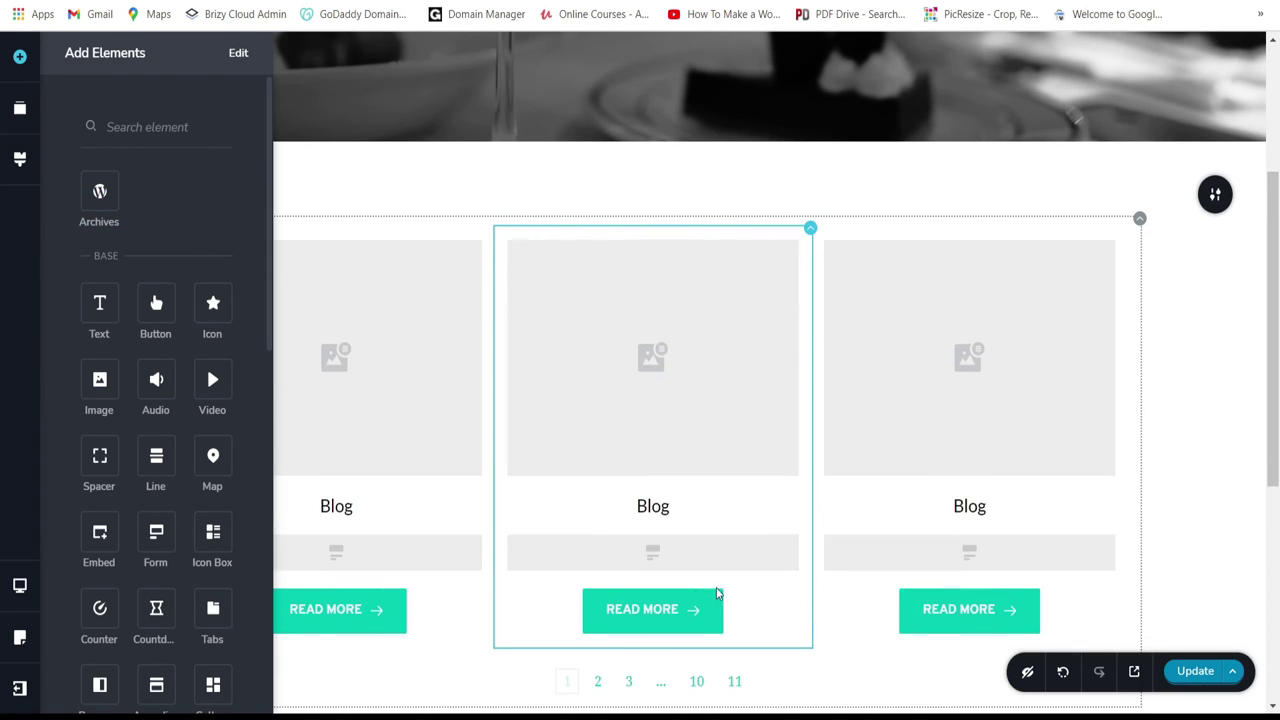
{"action": "left_click", "coordinate": [695, 598]}
{"action": "left_click", "coordinate": [775, 556]}
{"action": "scroll", "coordinate": [777, 560], "scroll_direction": "down", "scroll_amount": 2}
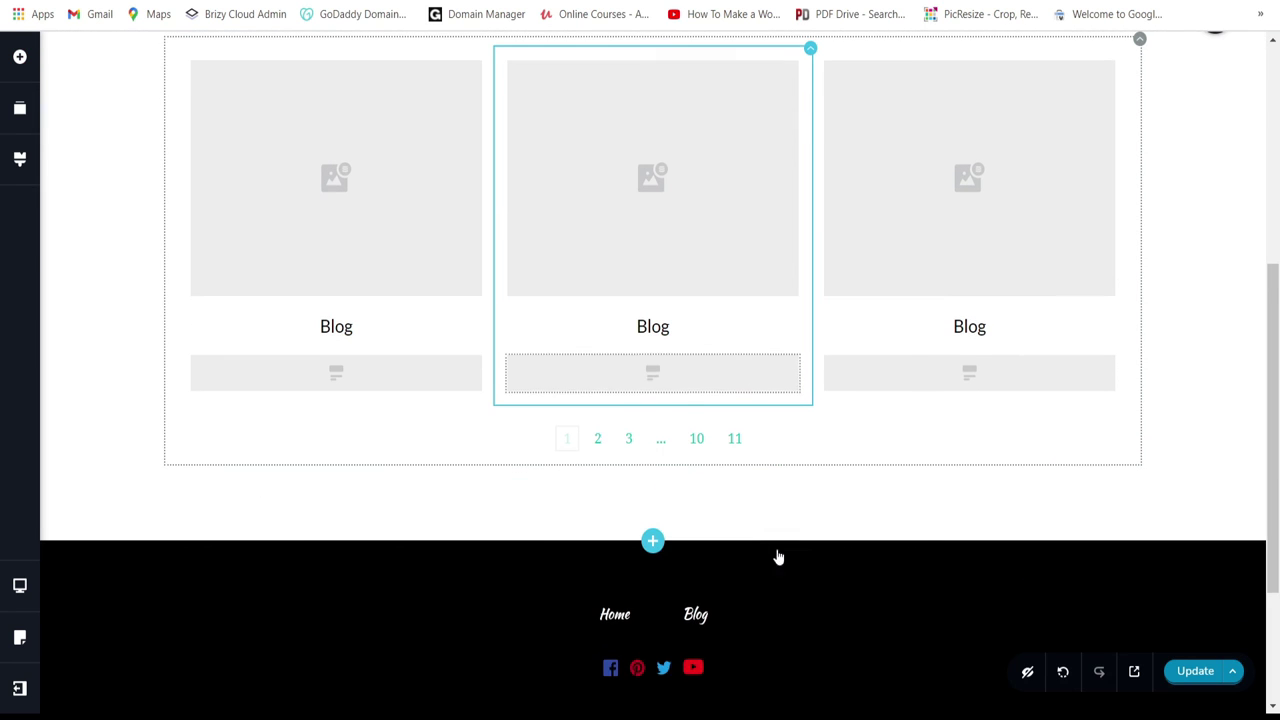
Step: Set the post list pagination's text colour to #1C1C1C and its background colour to #f36767
{"action": "left_click", "coordinate": [694, 446]}
{"action": "left_click", "coordinate": [653, 391]}
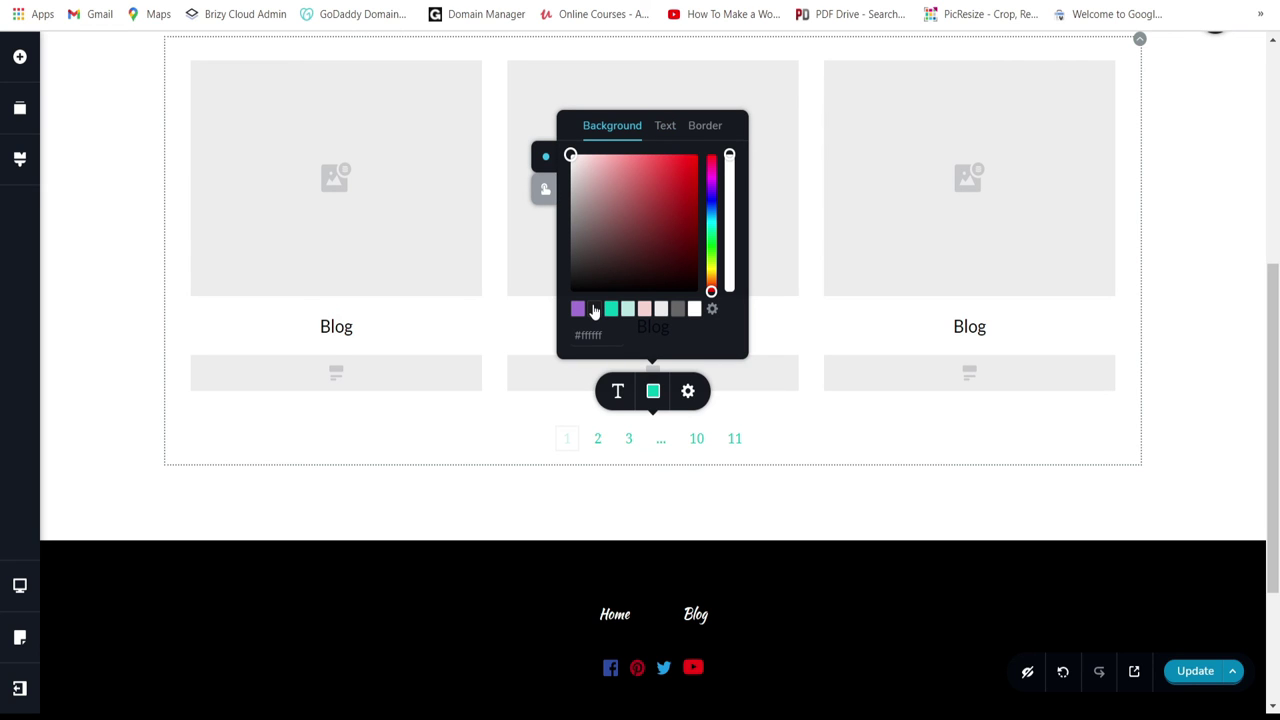
{"action": "left_click", "coordinate": [665, 128]}
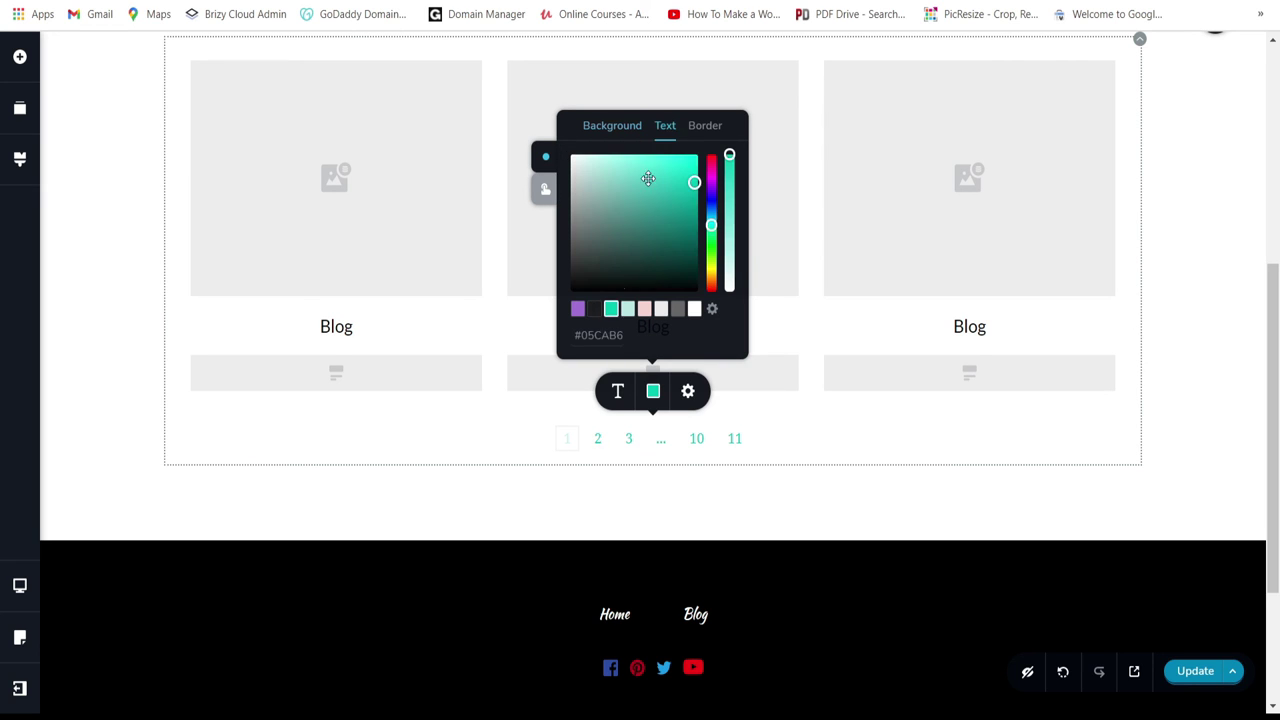
{"action": "left_click", "coordinate": [594, 309]}
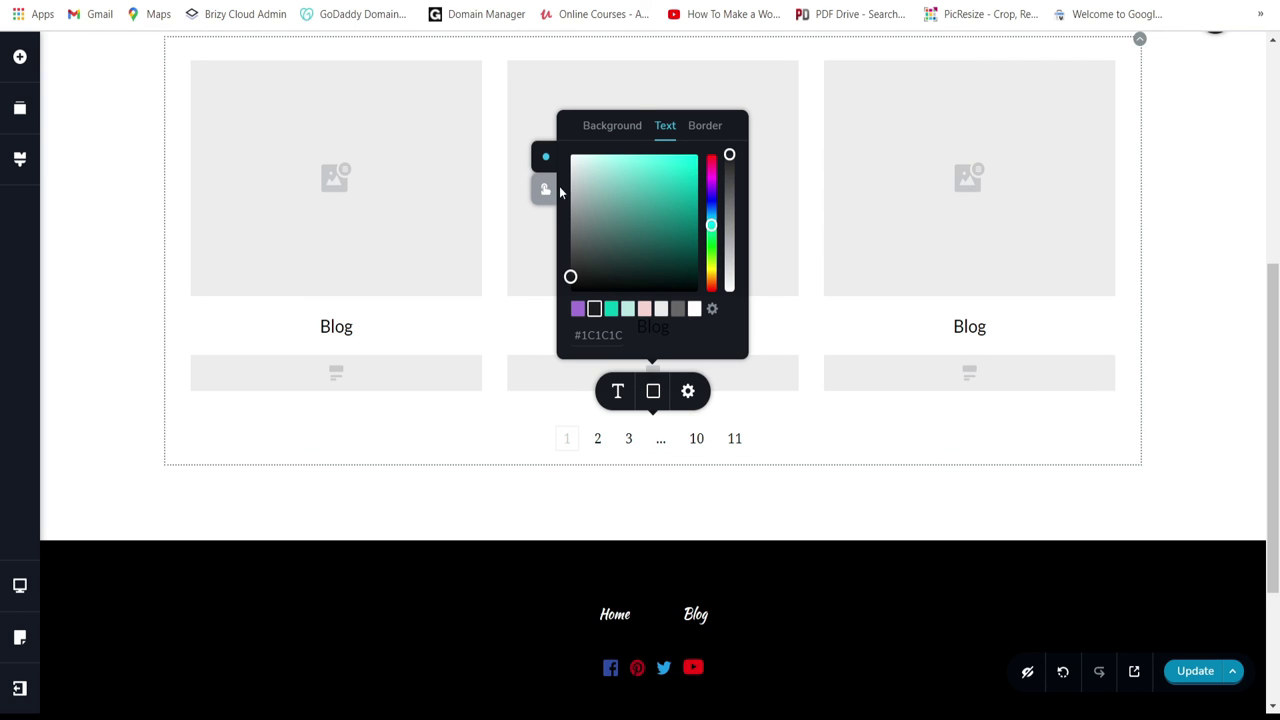
{"action": "left_click", "coordinate": [612, 126]}
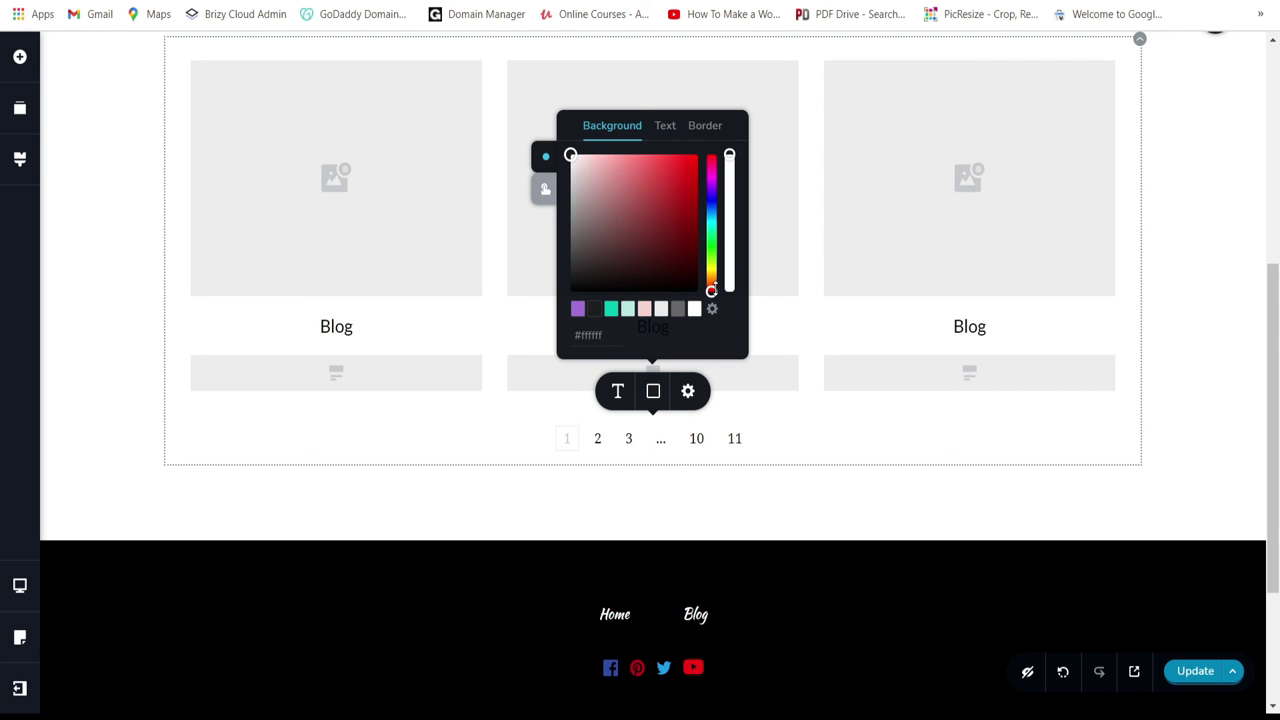
{"action": "left_click", "coordinate": [644, 162]}
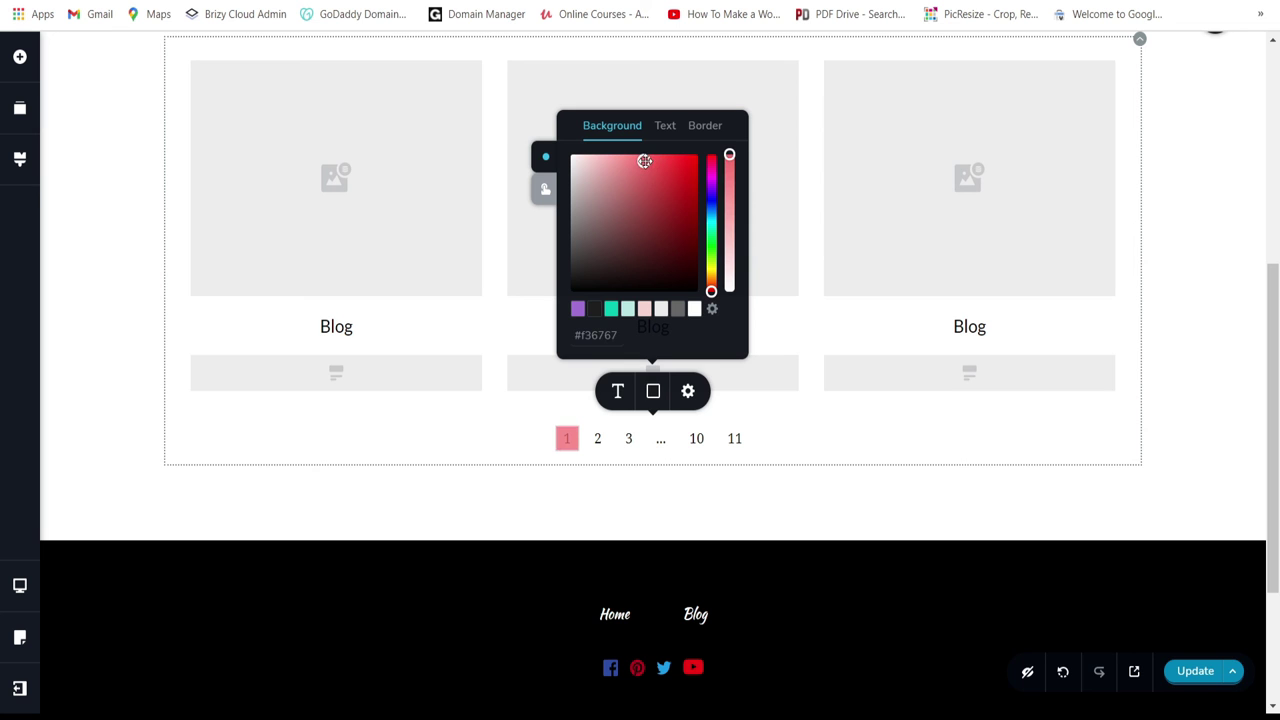
{"action": "left_click", "coordinate": [744, 458]}
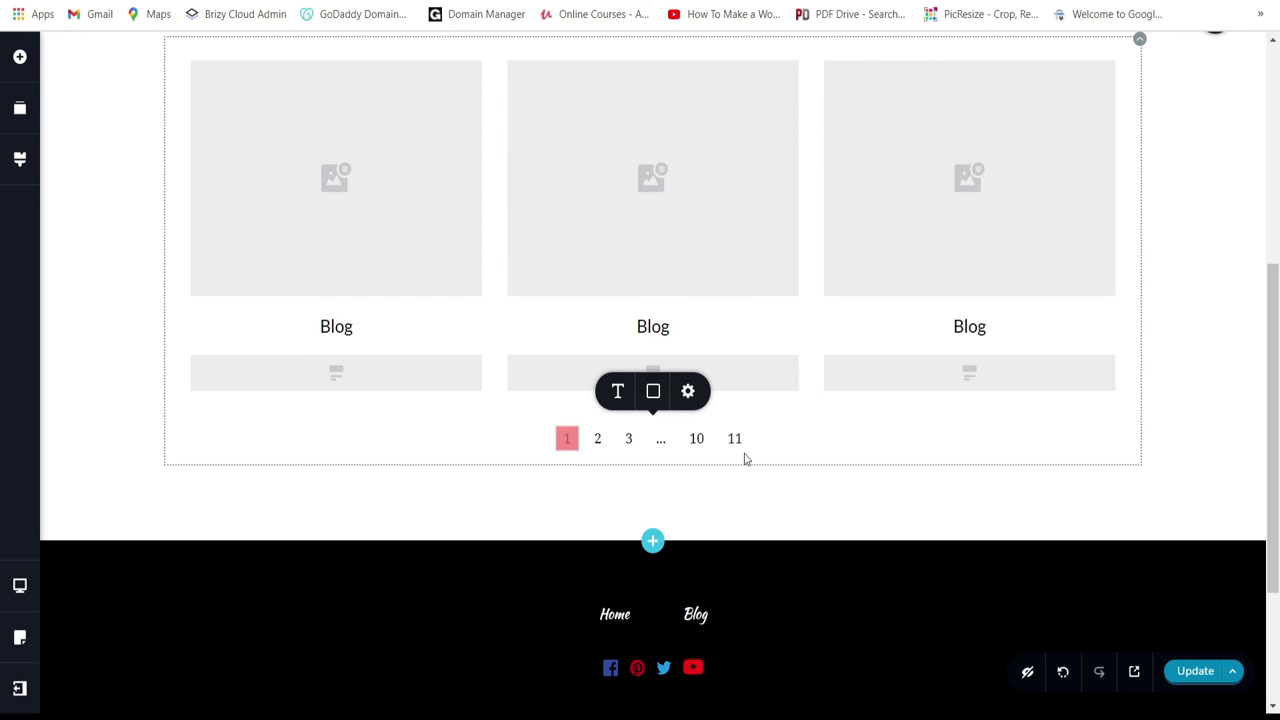
Step: Set the Archives post list to 2 rows with a spacing of 25 px
{"action": "scroll", "coordinate": [767, 447], "scroll_direction": "down", "scroll_amount": 2}
{"action": "scroll", "coordinate": [767, 447], "scroll_direction": "up", "scroll_amount": 4}
{"action": "scroll", "coordinate": [1074, 509], "scroll_direction": "up", "scroll_amount": 3}
{"action": "scroll", "coordinate": [1071, 491], "scroll_direction": "down", "scroll_amount": 4}
{"action": "scroll", "coordinate": [1114, 263], "scroll_direction": "up", "scroll_amount": 3}
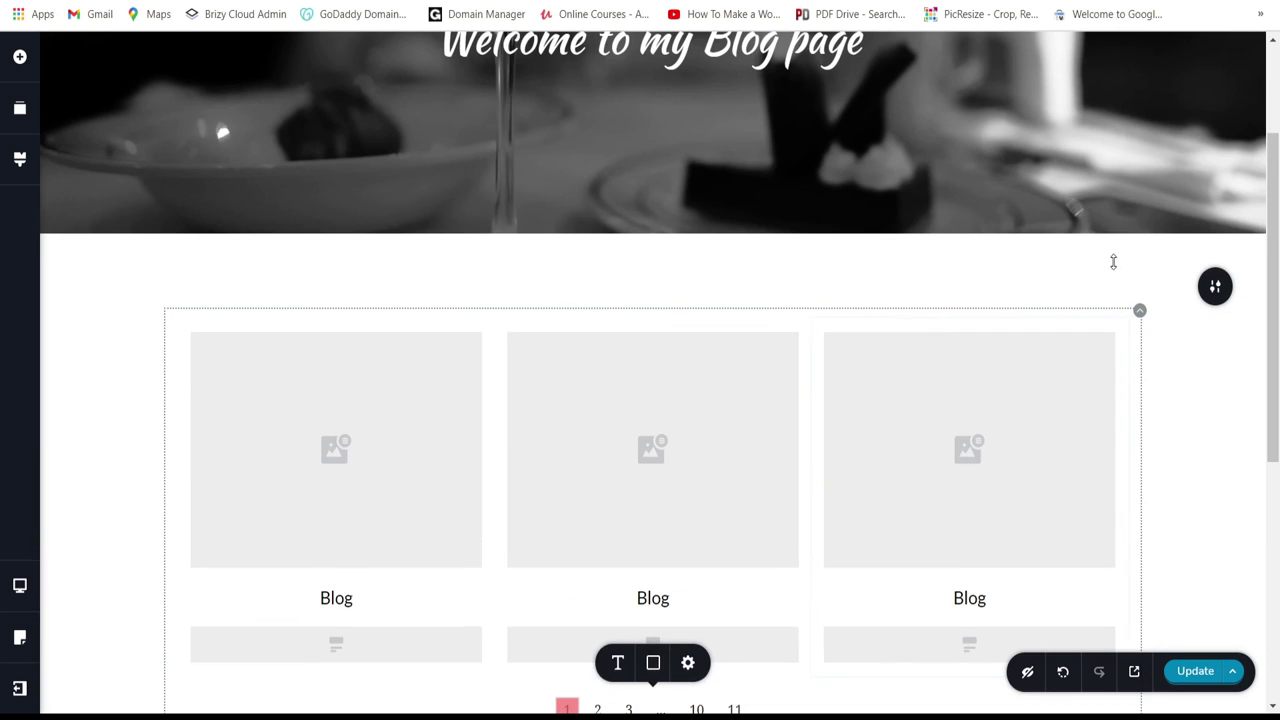
{"action": "left_click", "coordinate": [1140, 315]}
{"action": "left_click", "coordinate": [1083, 357]}
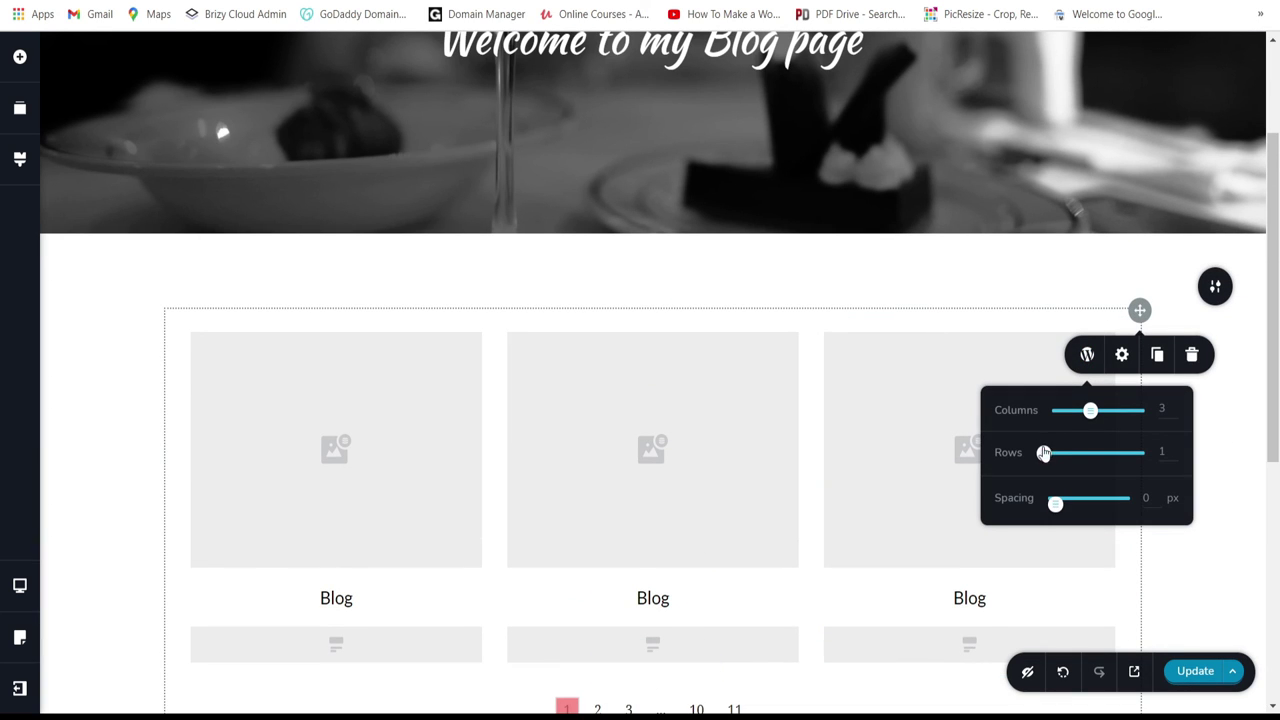
{"action": "left_click_drag", "start_coordinate": [1047, 451], "coordinate": [1051, 452]}
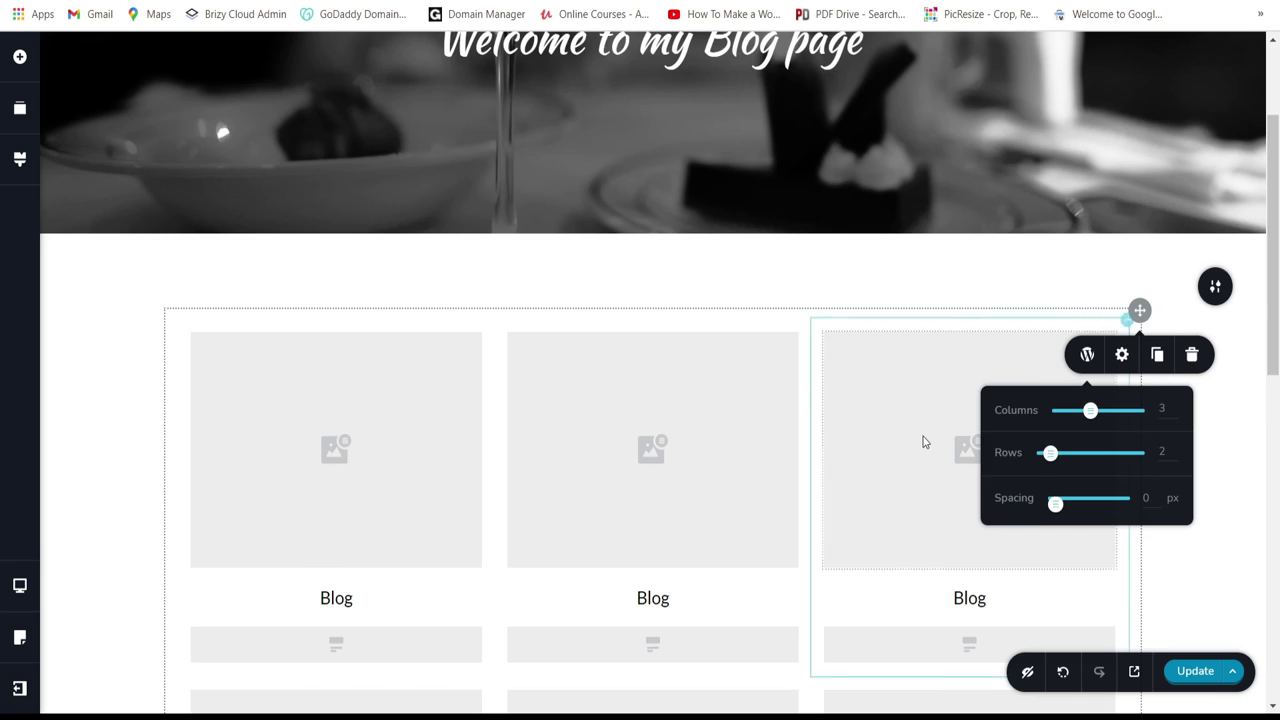
{"action": "scroll", "coordinate": [1051, 357], "scroll_direction": "down", "scroll_amount": 3}
{"action": "left_click_drag", "start_coordinate": [1055, 234], "coordinate": [1068, 237]}
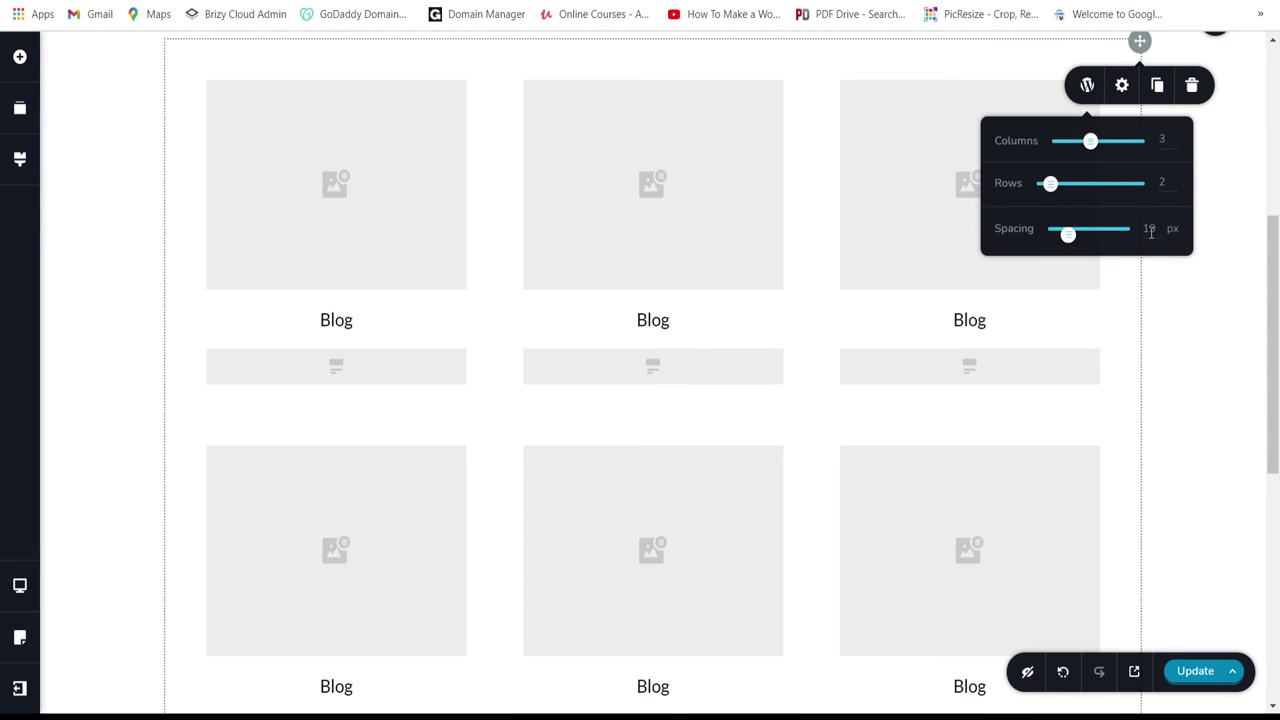
{"action": "type", "text": "25"}
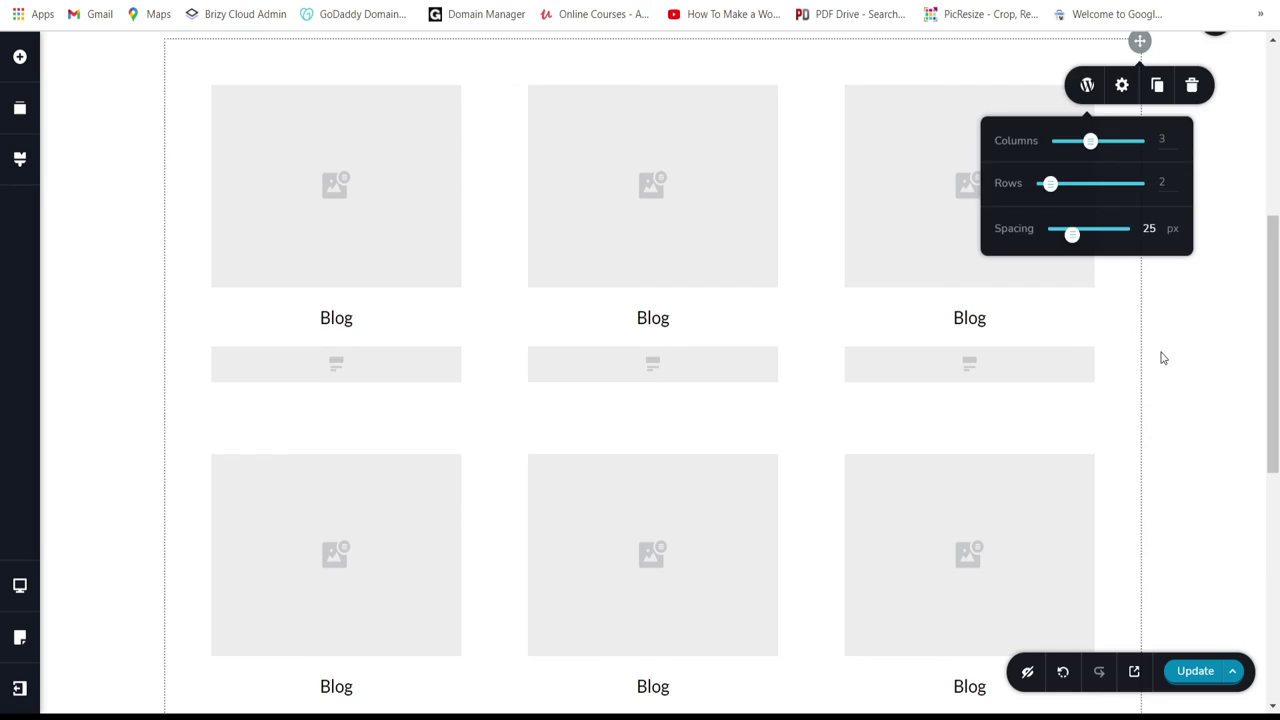
Step: Update the listing template and open its live preview
{"action": "scroll", "coordinate": [1163, 362], "scroll_direction": "down", "scroll_amount": 3}
{"action": "left_click", "coordinate": [1192, 675]}
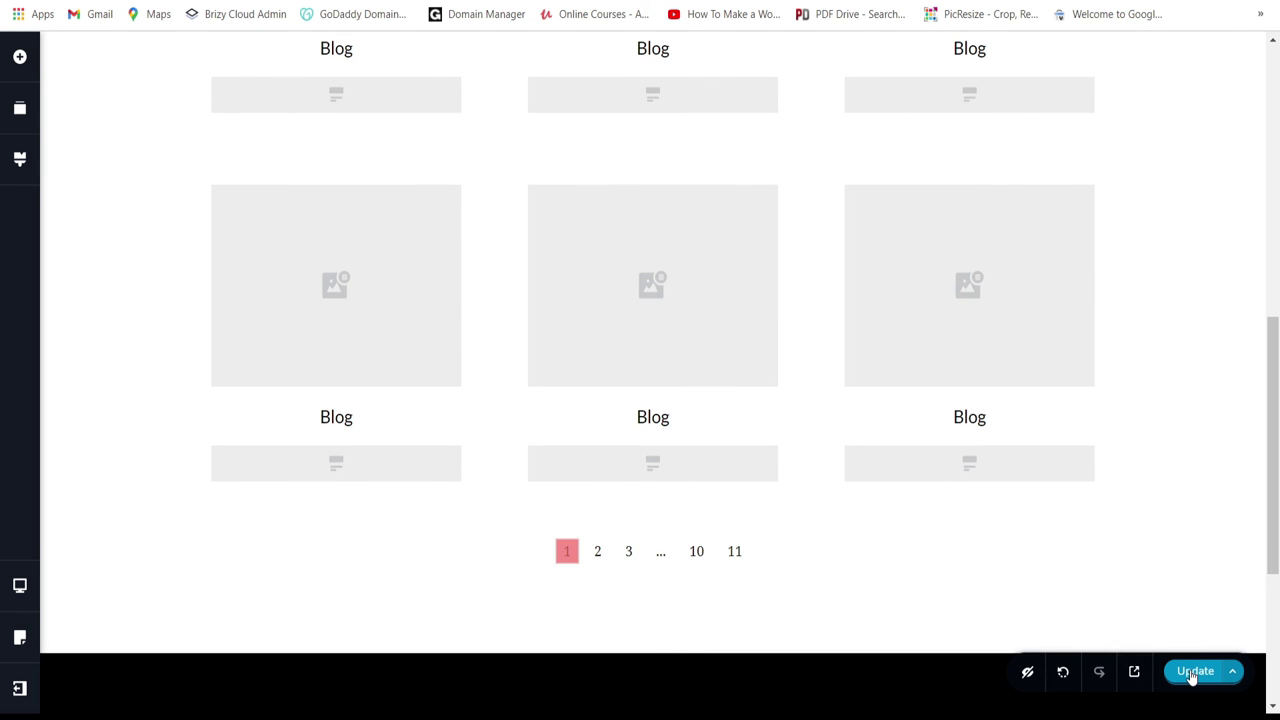
{"action": "scroll", "coordinate": [1100, 554], "scroll_direction": "down", "scroll_amount": 2}
{"action": "scroll", "coordinate": [1100, 554], "scroll_direction": "up", "scroll_amount": 3}
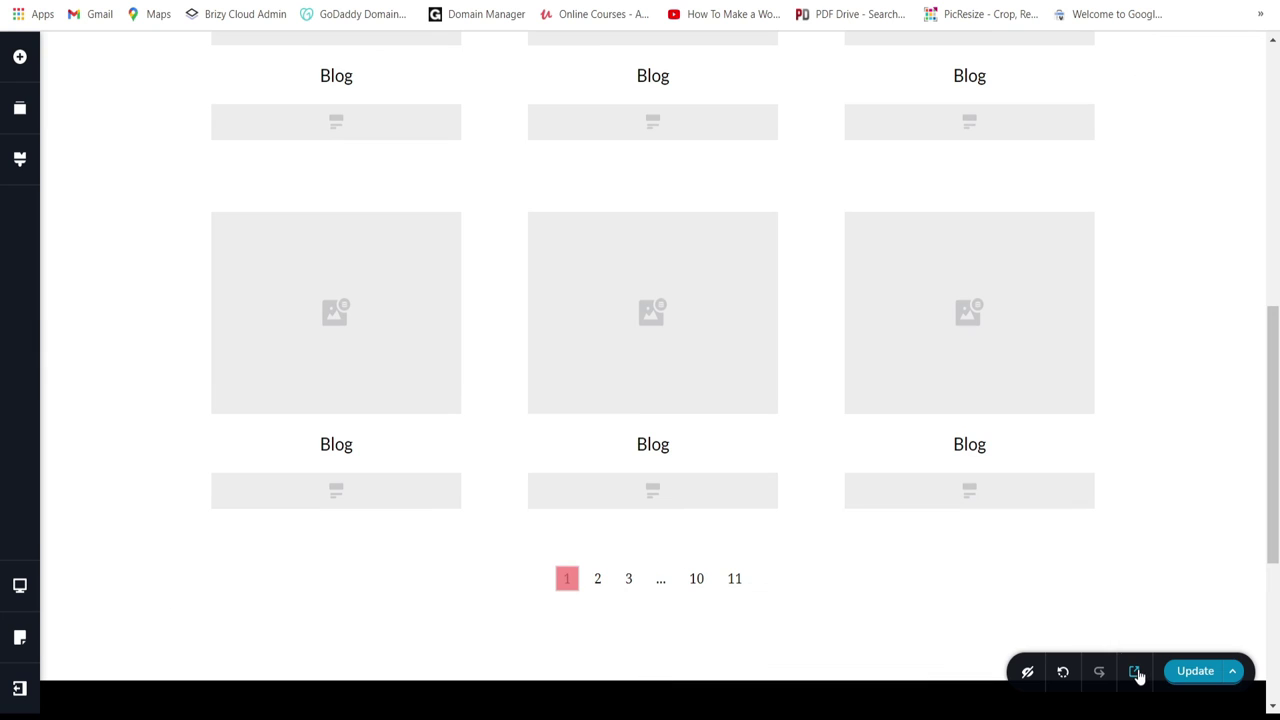
{"action": "left_click", "coordinate": [1135, 672]}
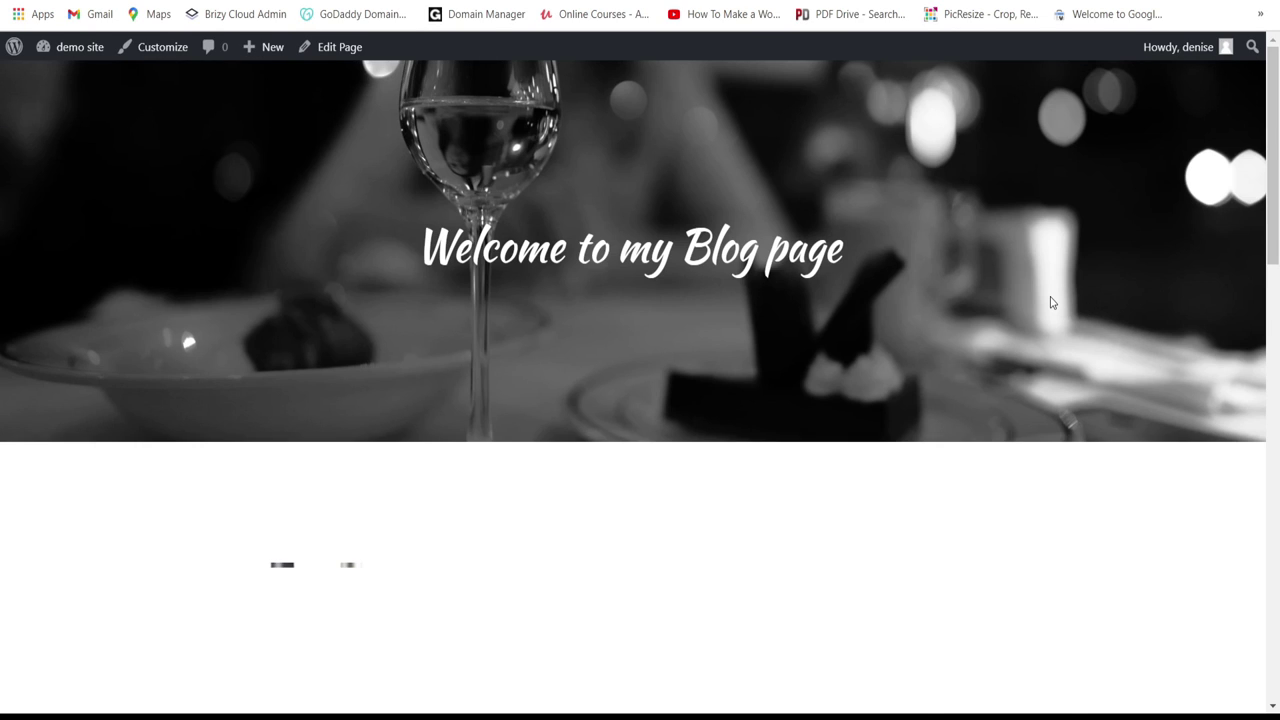
Step: Examine the previewed blog page from banner to footer, checking the post images, titles, excerpts and grid layout
{"action": "scroll", "coordinate": [1051, 300], "scroll_direction": "down", "scroll_amount": 2}
{"action": "scroll", "coordinate": [1051, 302], "scroll_direction": "down", "scroll_amount": 8}
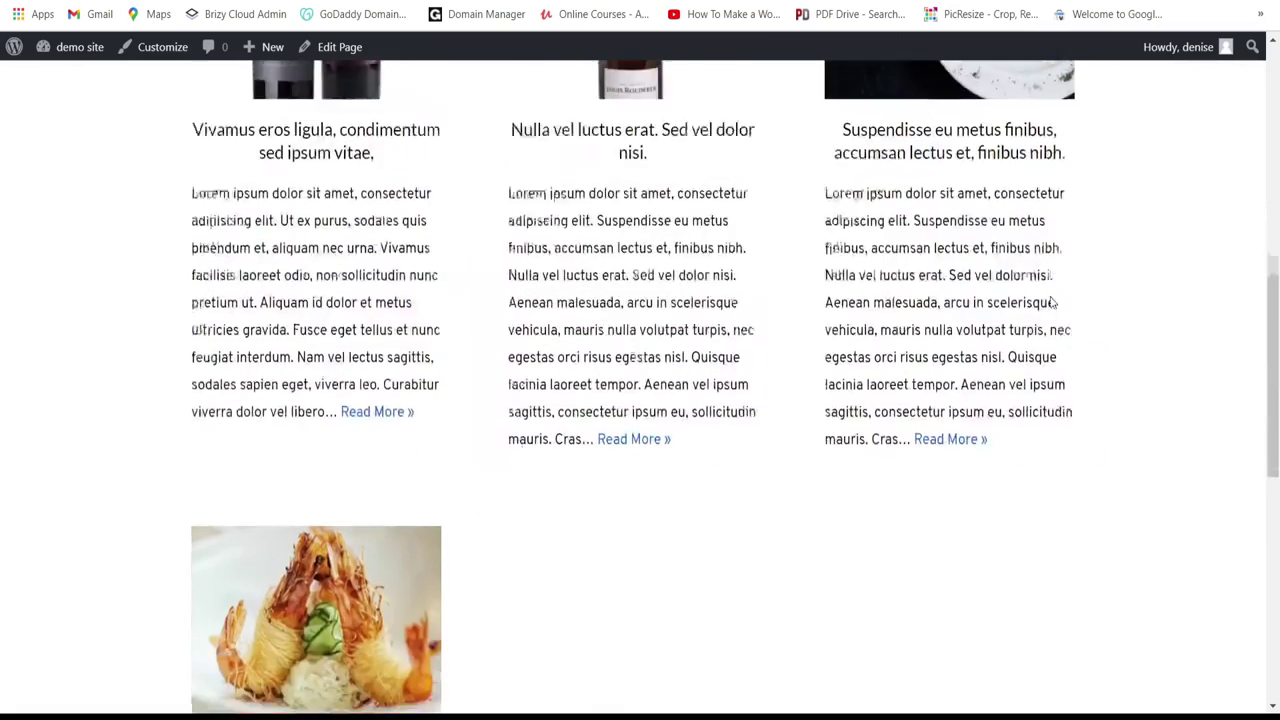
{"action": "scroll", "coordinate": [1051, 302], "scroll_direction": "up", "scroll_amount": 4}
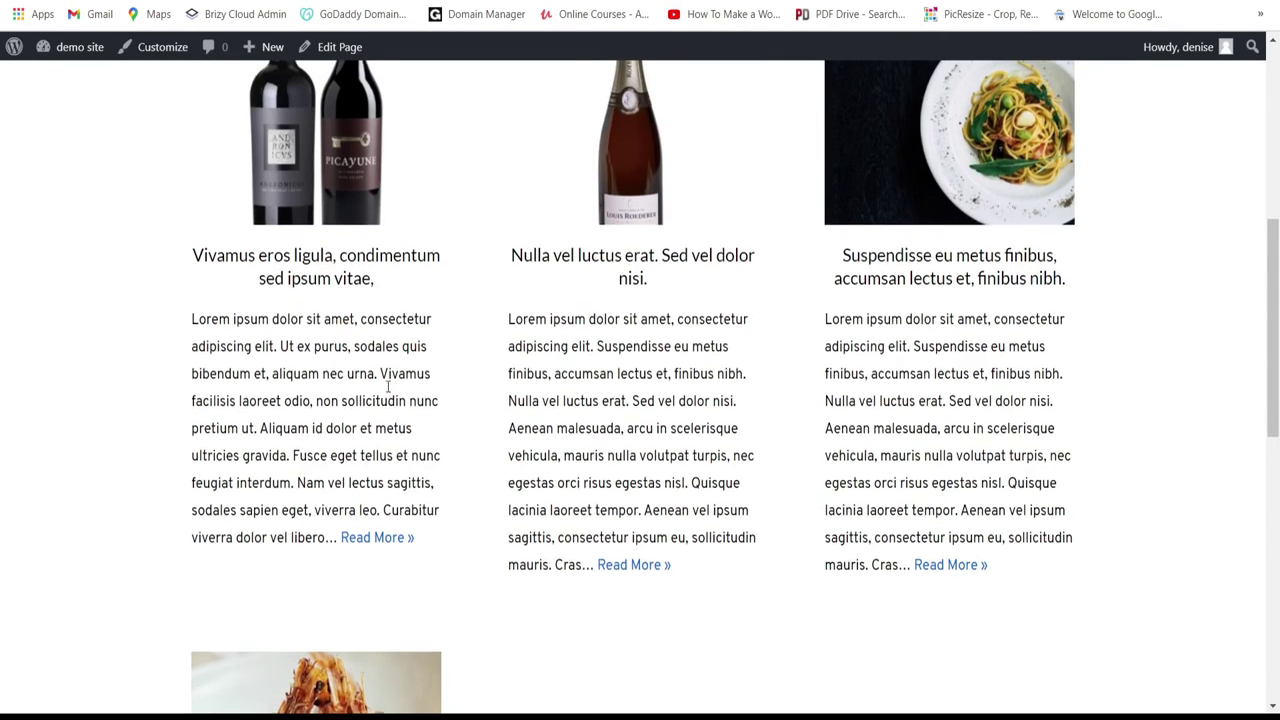
{"action": "scroll", "coordinate": [370, 480], "scroll_direction": "down", "scroll_amount": 4}
{"action": "scroll", "coordinate": [367, 487], "scroll_direction": "up", "scroll_amount": 4}
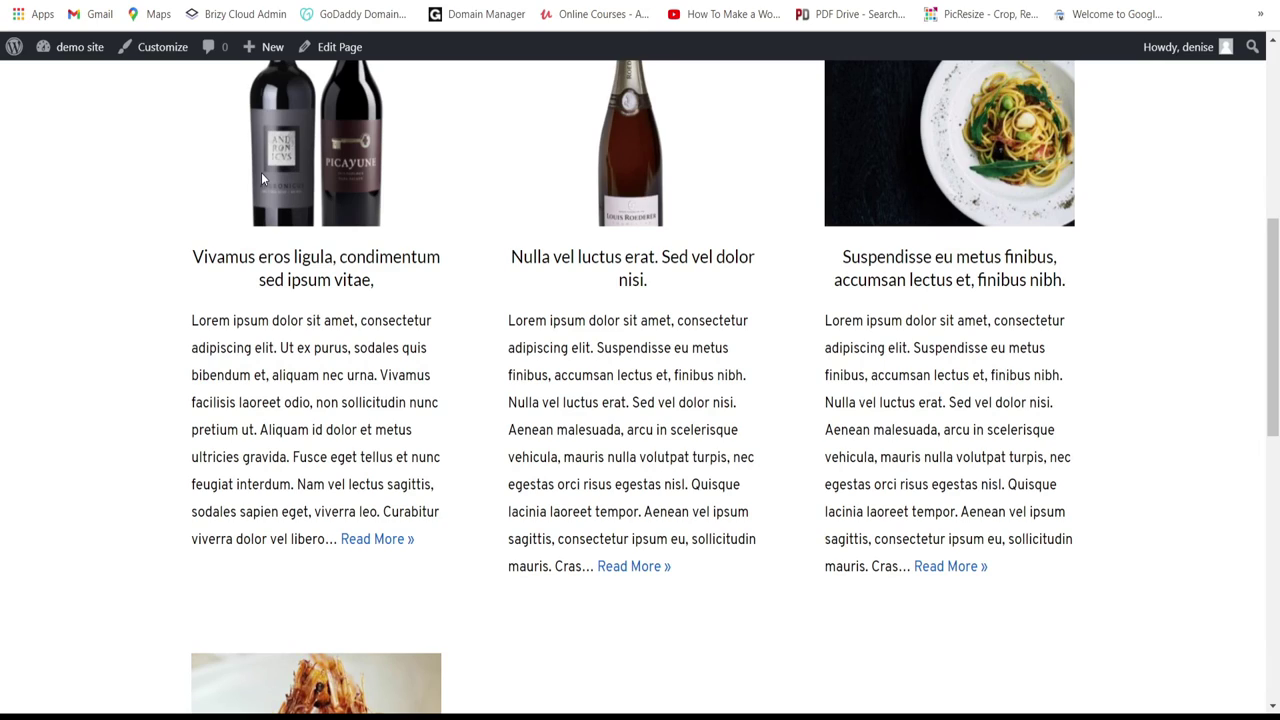
{"action": "scroll", "coordinate": [510, 395], "scroll_direction": "down", "scroll_amount": 6}
{"action": "scroll", "coordinate": [512, 391], "scroll_direction": "up", "scroll_amount": 9}
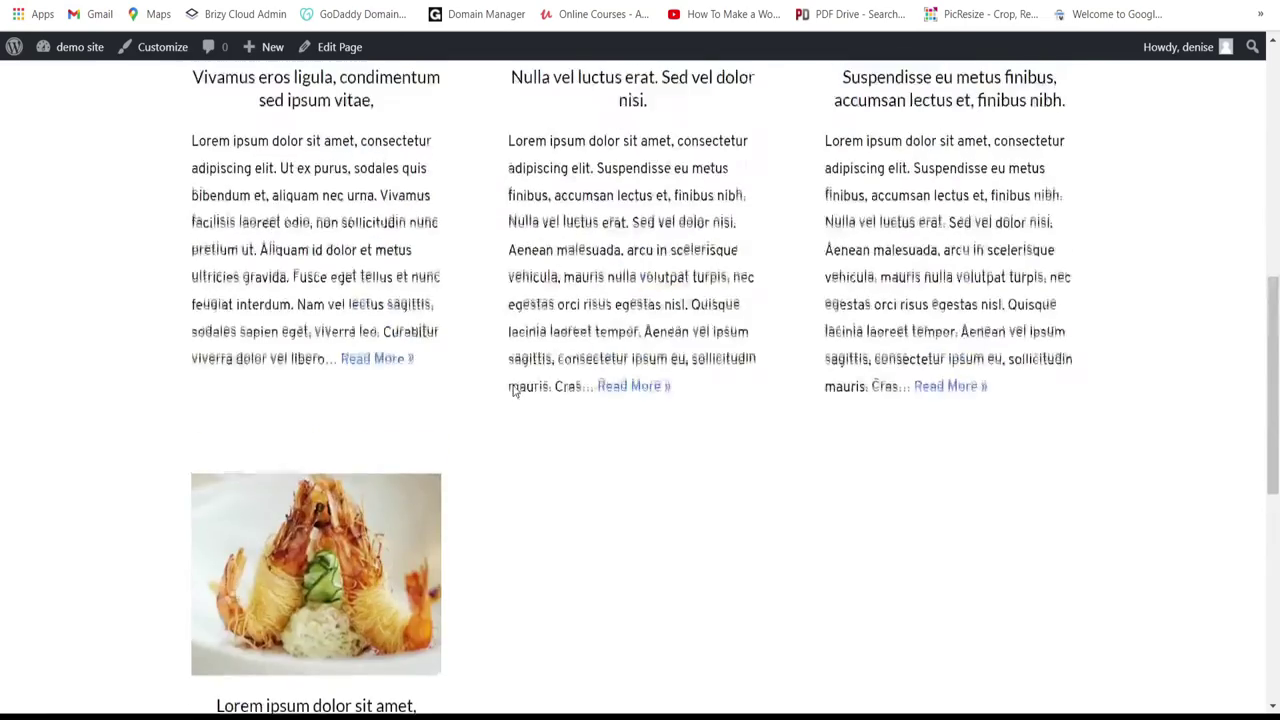
{"action": "scroll", "coordinate": [512, 391], "scroll_direction": "down", "scroll_amount": 4}
{"action": "scroll", "coordinate": [512, 391], "scroll_direction": "up", "scroll_amount": 4}
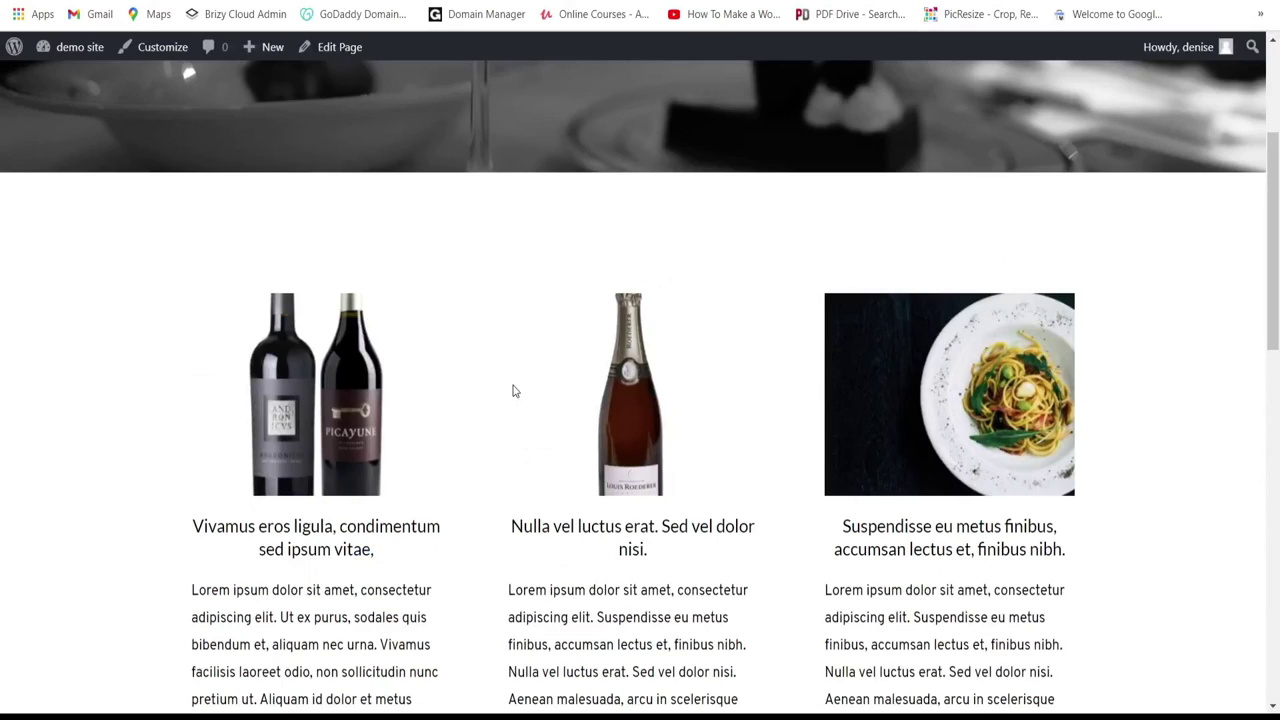
{"action": "scroll", "coordinate": [512, 391], "scroll_direction": "down", "scroll_amount": 11}
{"action": "scroll", "coordinate": [513, 391], "scroll_direction": "up", "scroll_amount": 12}
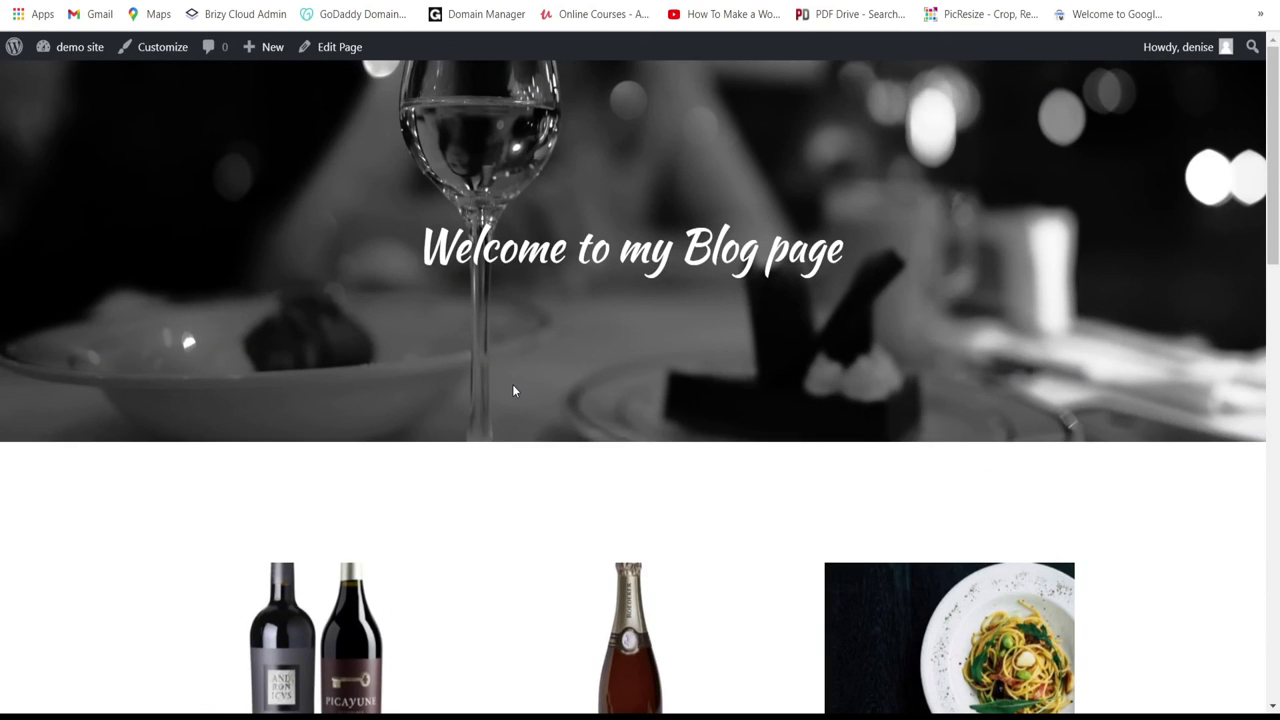
{"action": "scroll", "coordinate": [513, 391], "scroll_direction": "down", "scroll_amount": 1}
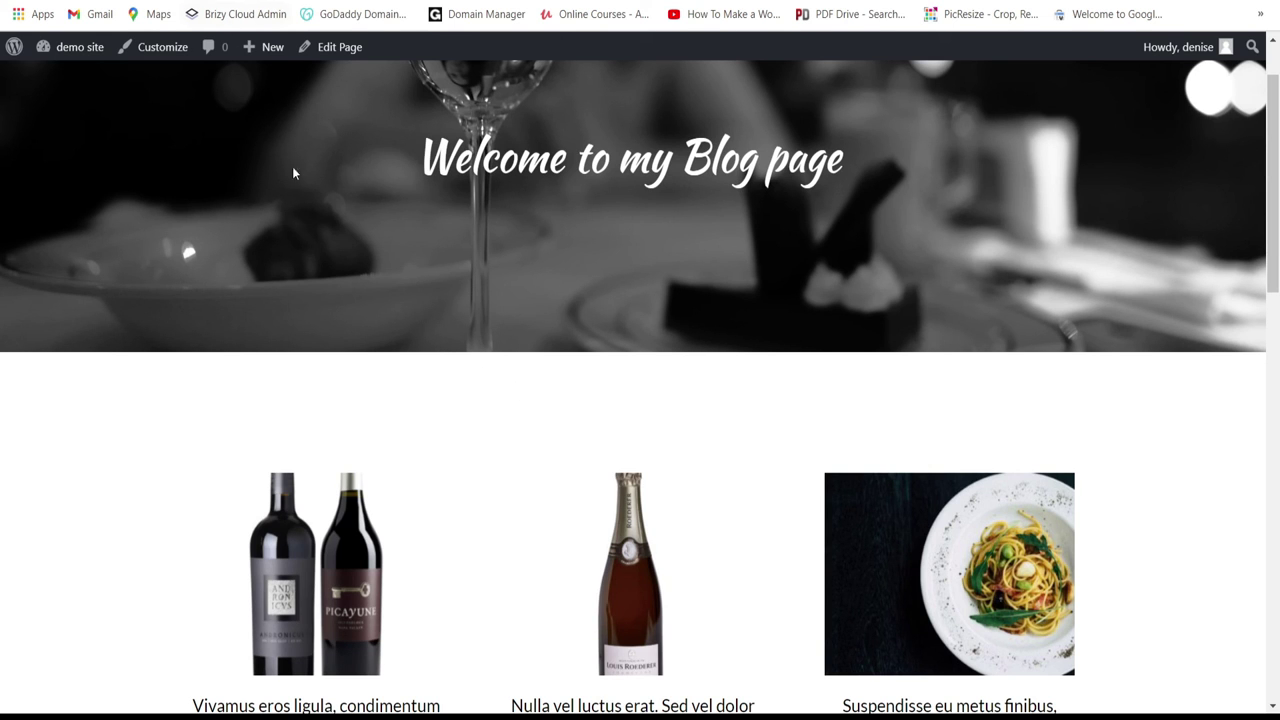
{"action": "scroll", "coordinate": [370, 309], "scroll_direction": "down", "scroll_amount": 5}
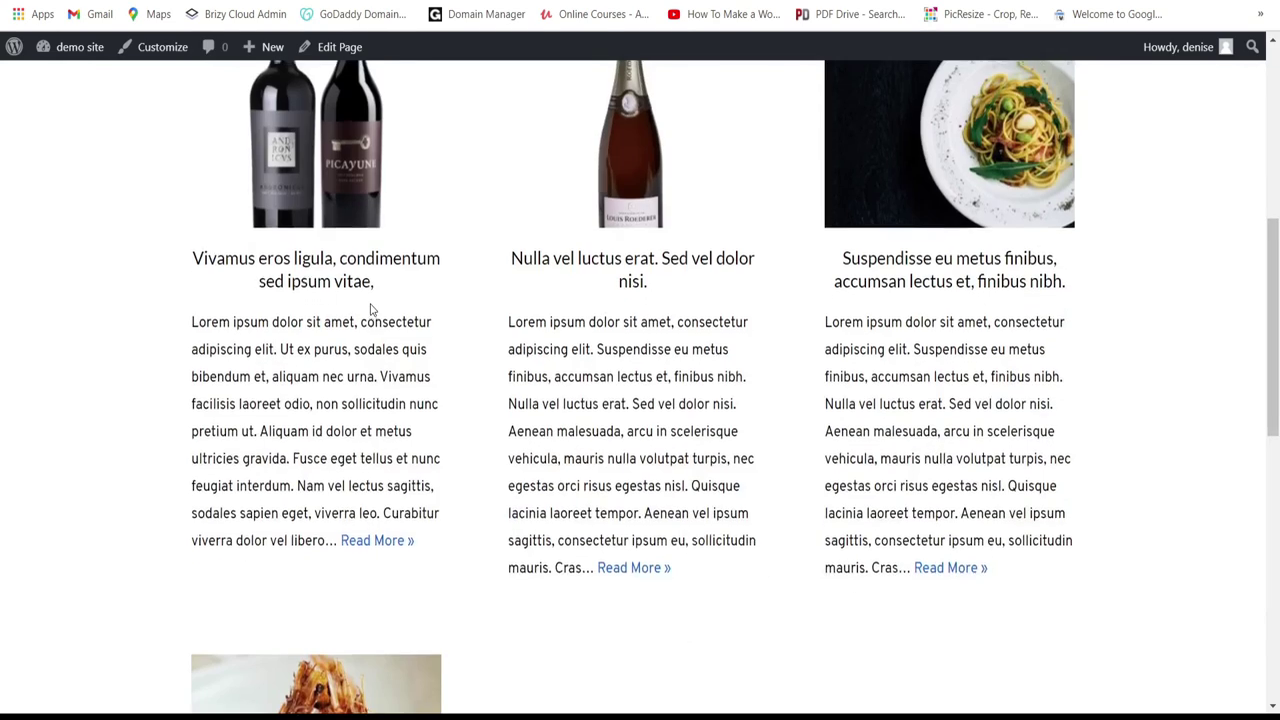
{"action": "scroll", "coordinate": [370, 309], "scroll_direction": "up", "scroll_amount": 5}
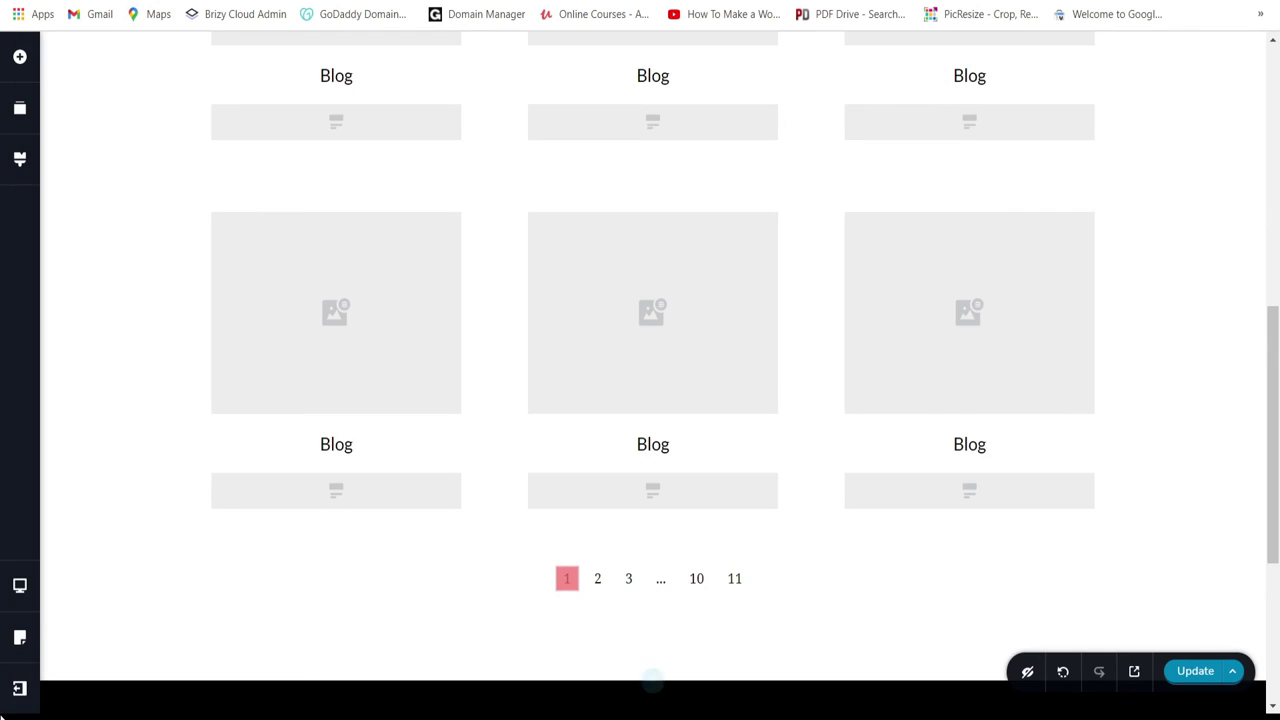
Step: Leave the page builder and return to the template's settings in the WordPress dashboard
{"action": "left_click", "coordinate": [19, 688]}
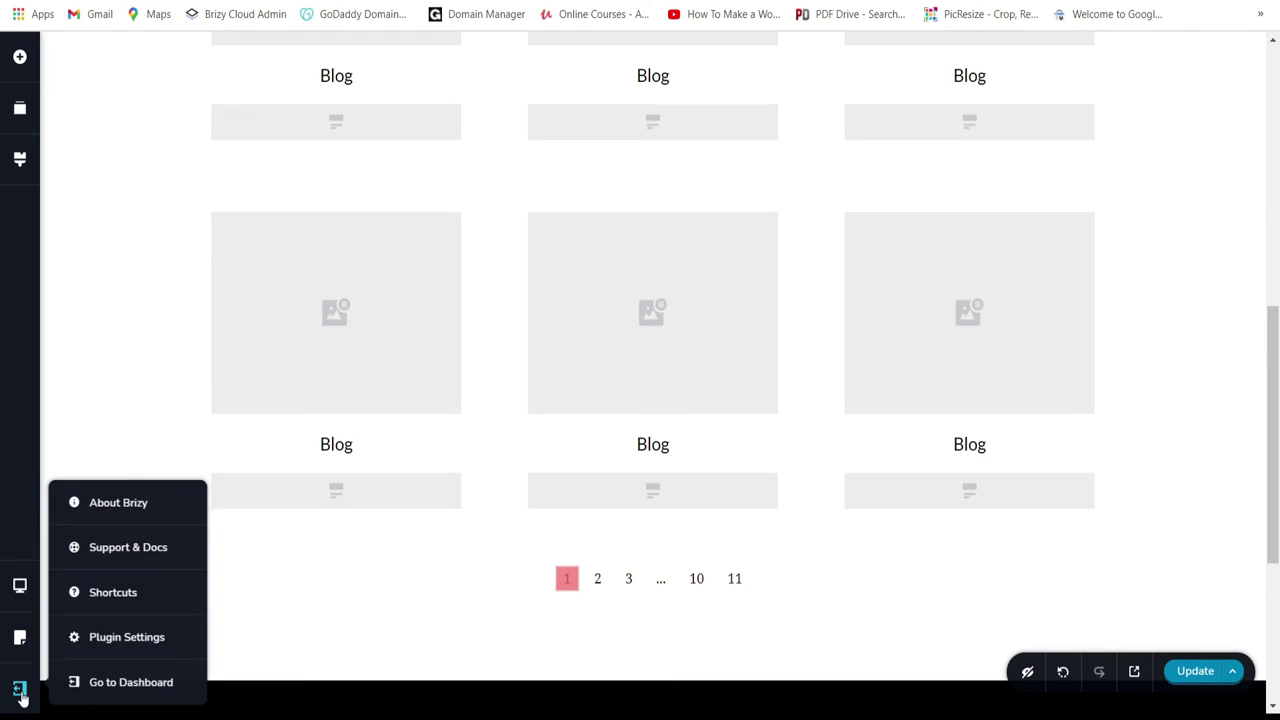
{"action": "left_click", "coordinate": [124, 683]}
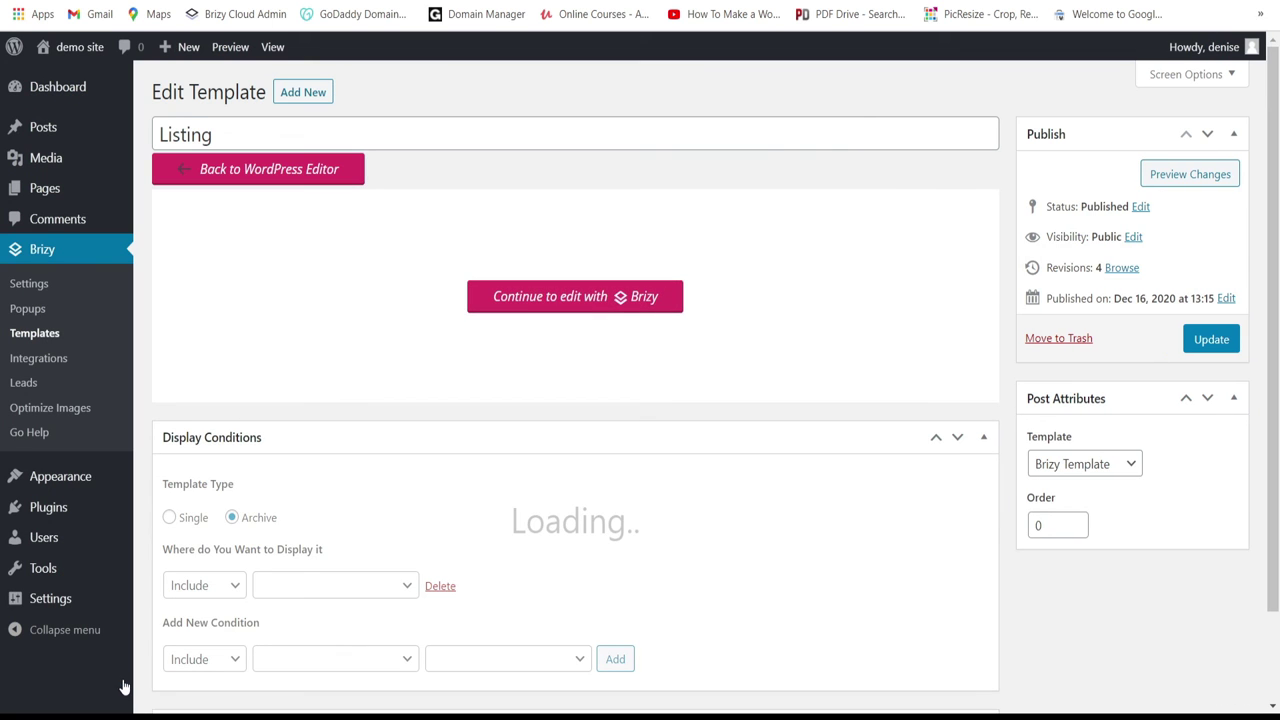
Step: Create a new template titled "Single Post"
{"action": "left_click", "coordinate": [304, 100]}
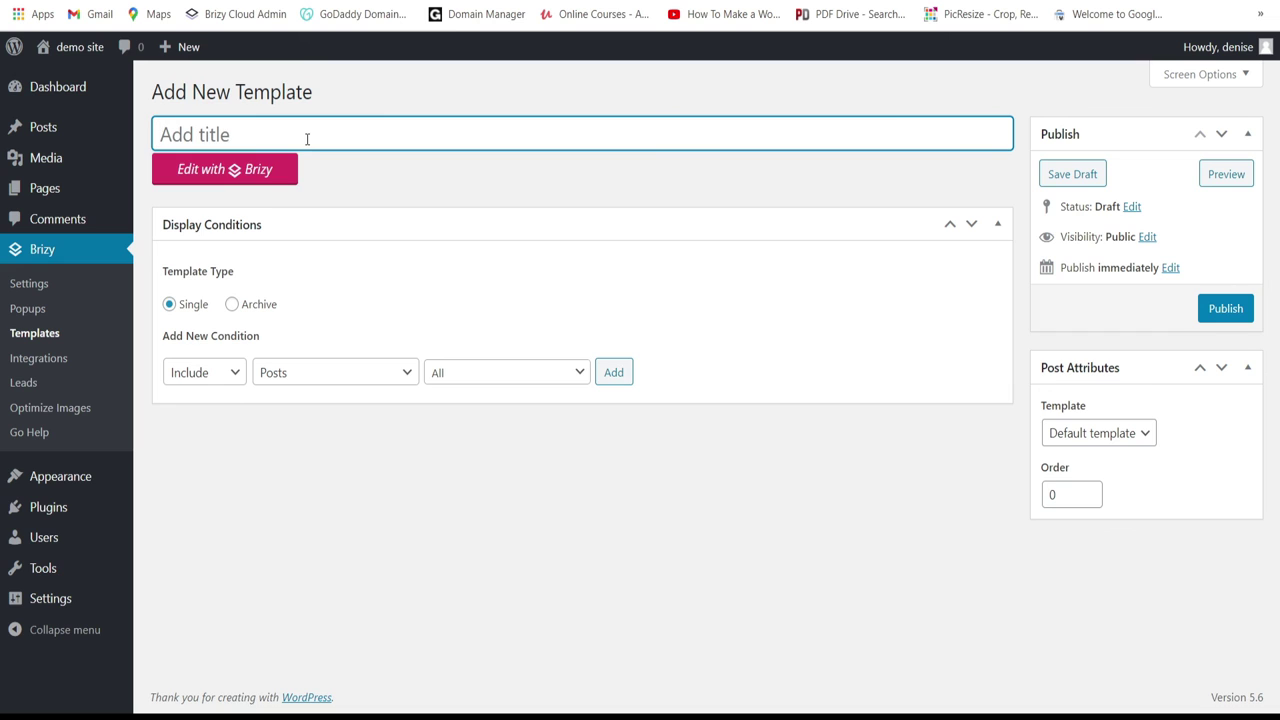
{"action": "type", "text": "Signe"}
{"action": "key", "text": "BackSpace"}
{"action": "key", "text": "BackSpace"}
{"action": "type", "text": "mg"}
{"action": "key", "text": "BackSpace"}
{"action": "key", "text": "BackSpace"}
{"action": "type", "text": "ngle Post"}
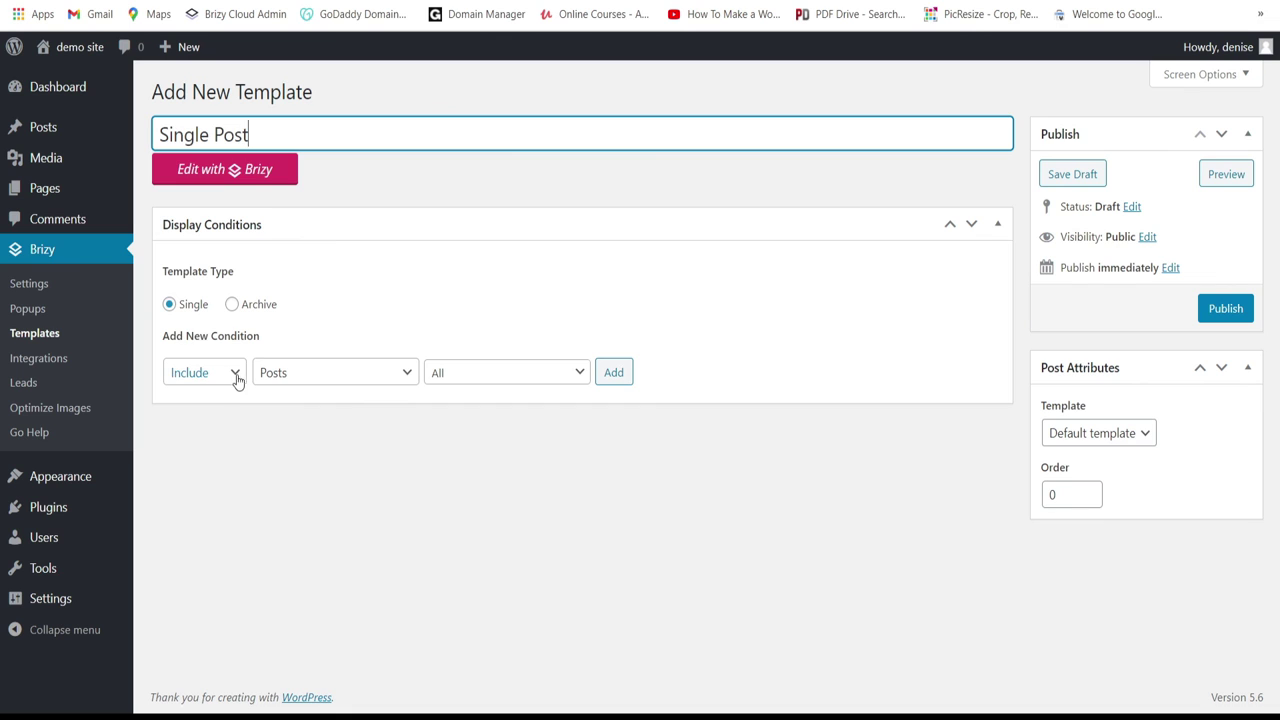
{"action": "left_click", "coordinate": [319, 383]}
{"action": "left_click", "coordinate": [326, 437]}
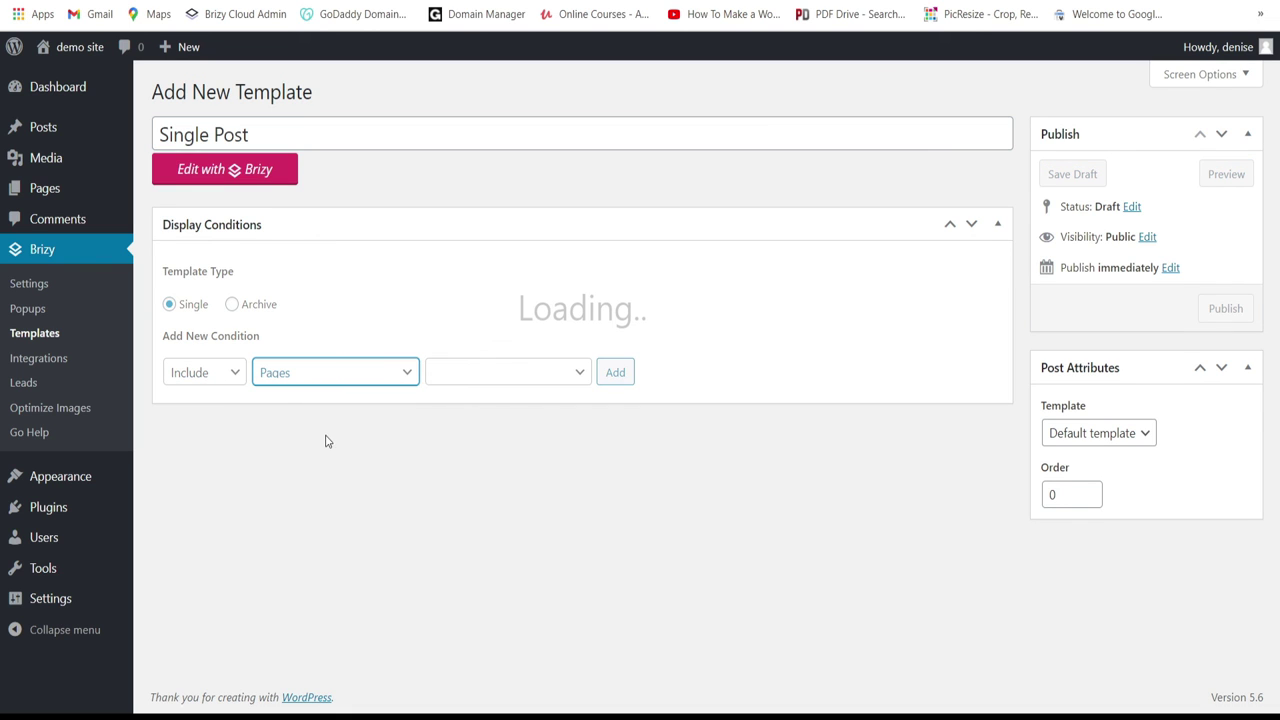
{"action": "left_click", "coordinate": [541, 380]}
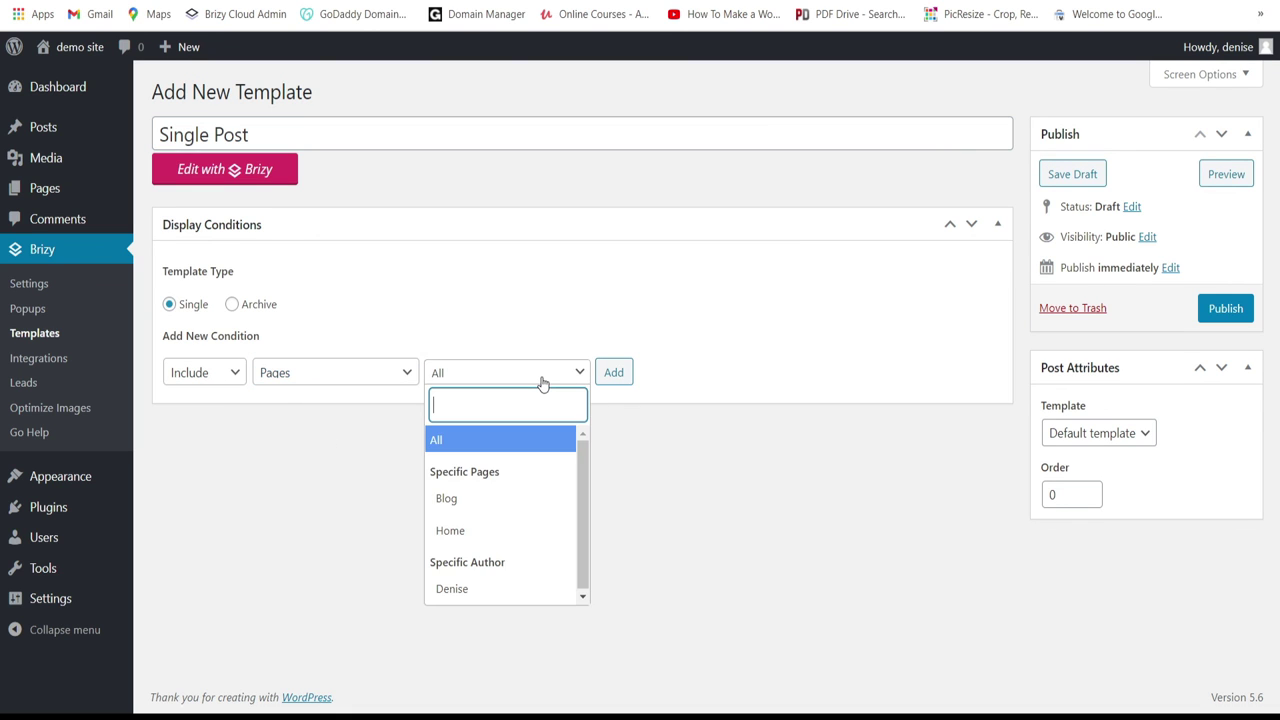
{"action": "left_click", "coordinate": [519, 499]}
{"action": "left_click", "coordinate": [613, 372]}
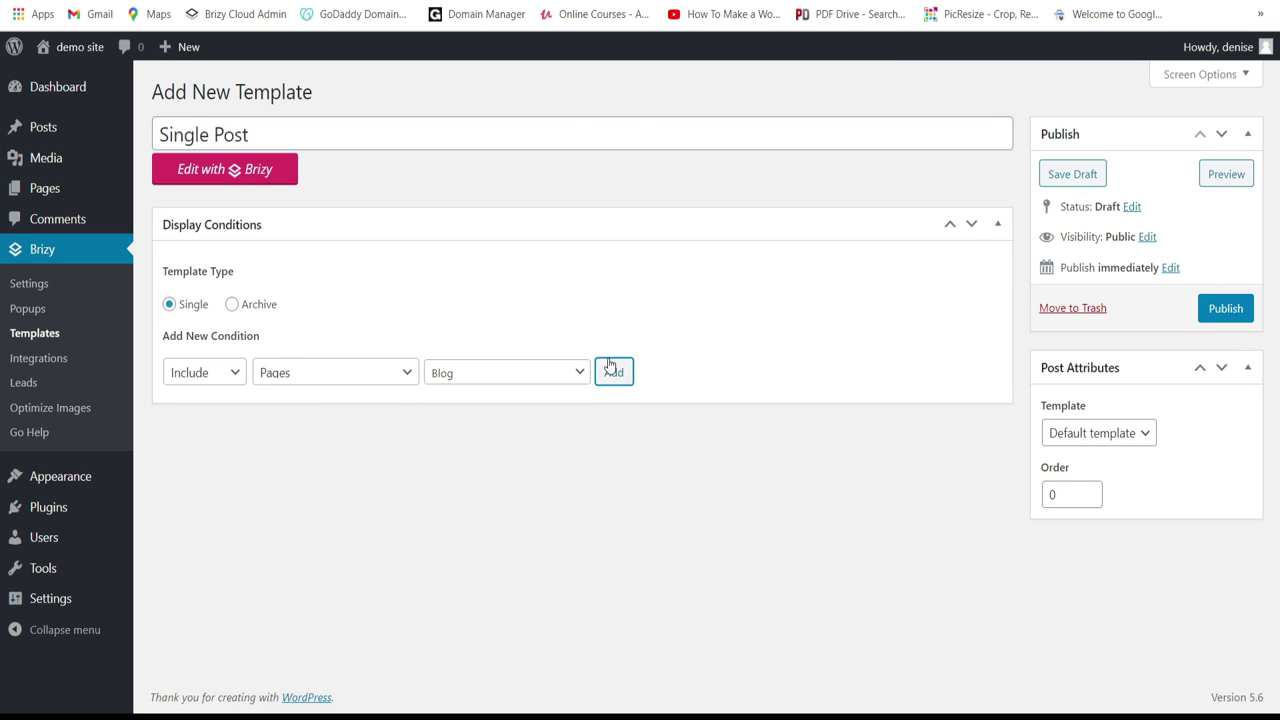
{"action": "left_click", "coordinate": [613, 372]}
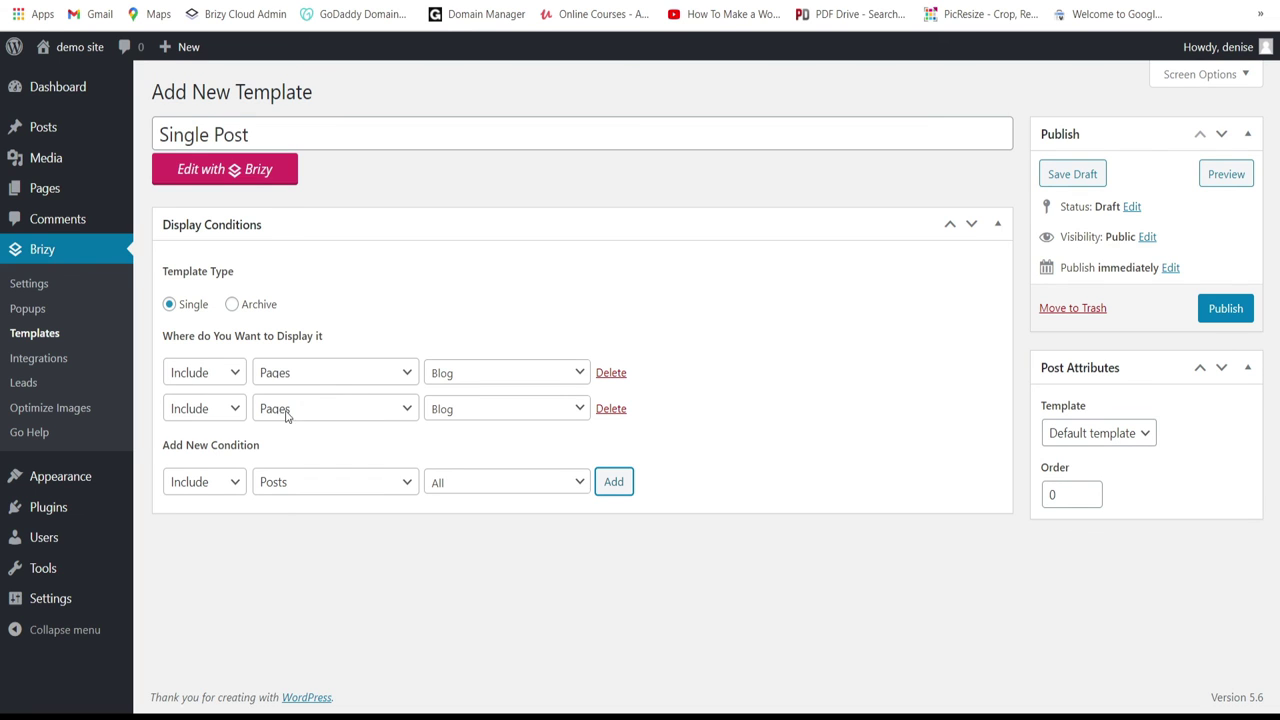
{"action": "left_click", "coordinate": [617, 413]}
{"action": "left_click", "coordinate": [716, 92]}
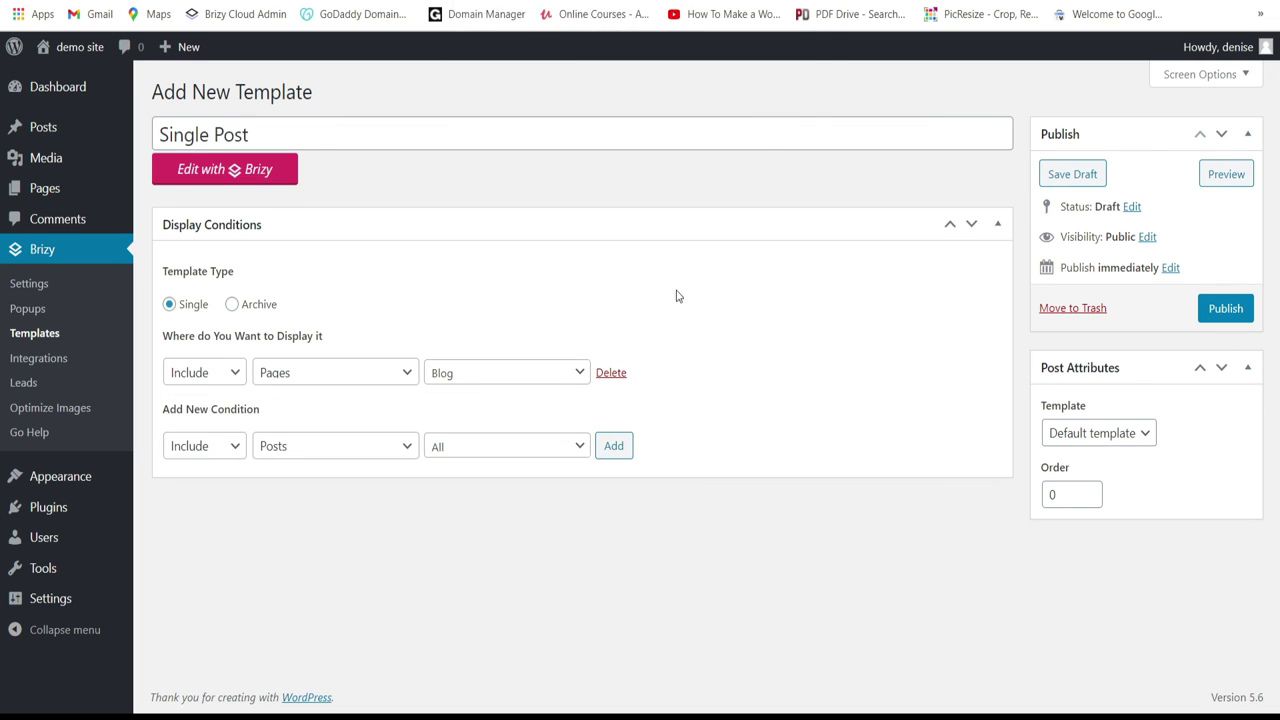
{"action": "left_click", "coordinate": [611, 373]}
{"action": "left_click", "coordinate": [720, 88]}
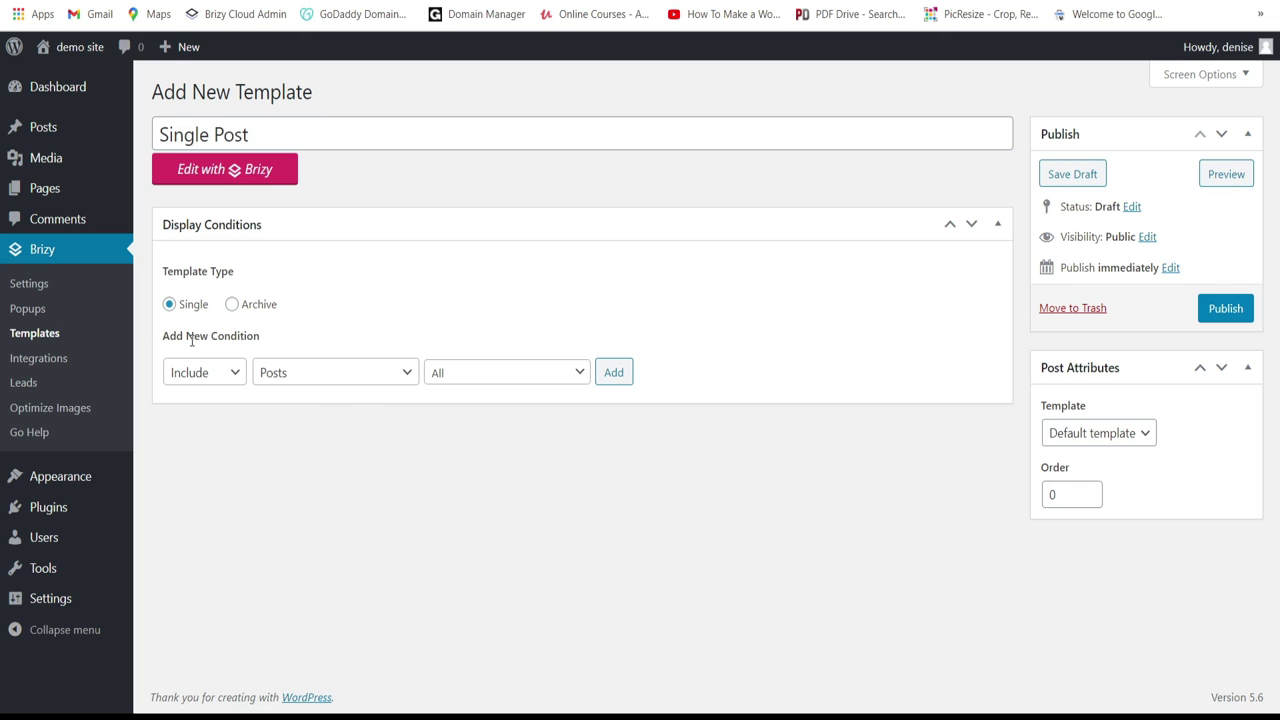
Step: Add a display condition that includes all Posts and publish the Single Post template
{"action": "left_click", "coordinate": [328, 383]}
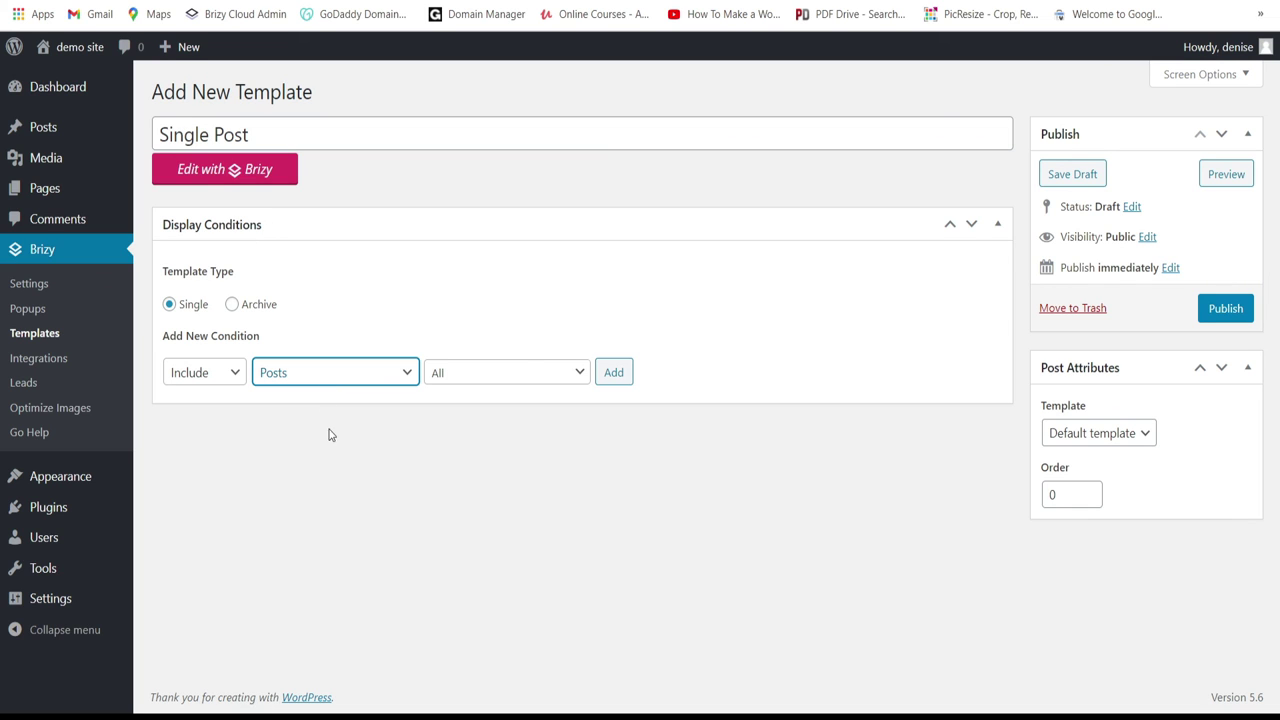
{"action": "left_click", "coordinate": [620, 372]}
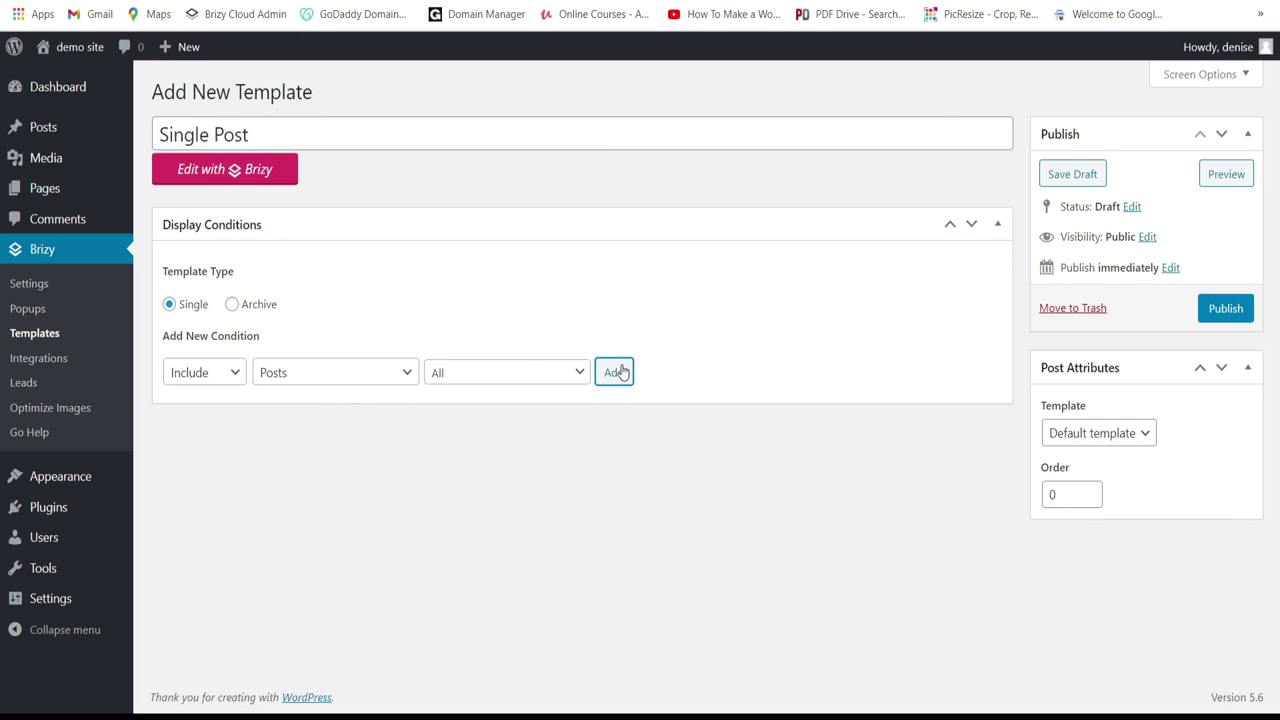
{"action": "left_click", "coordinate": [620, 372]}
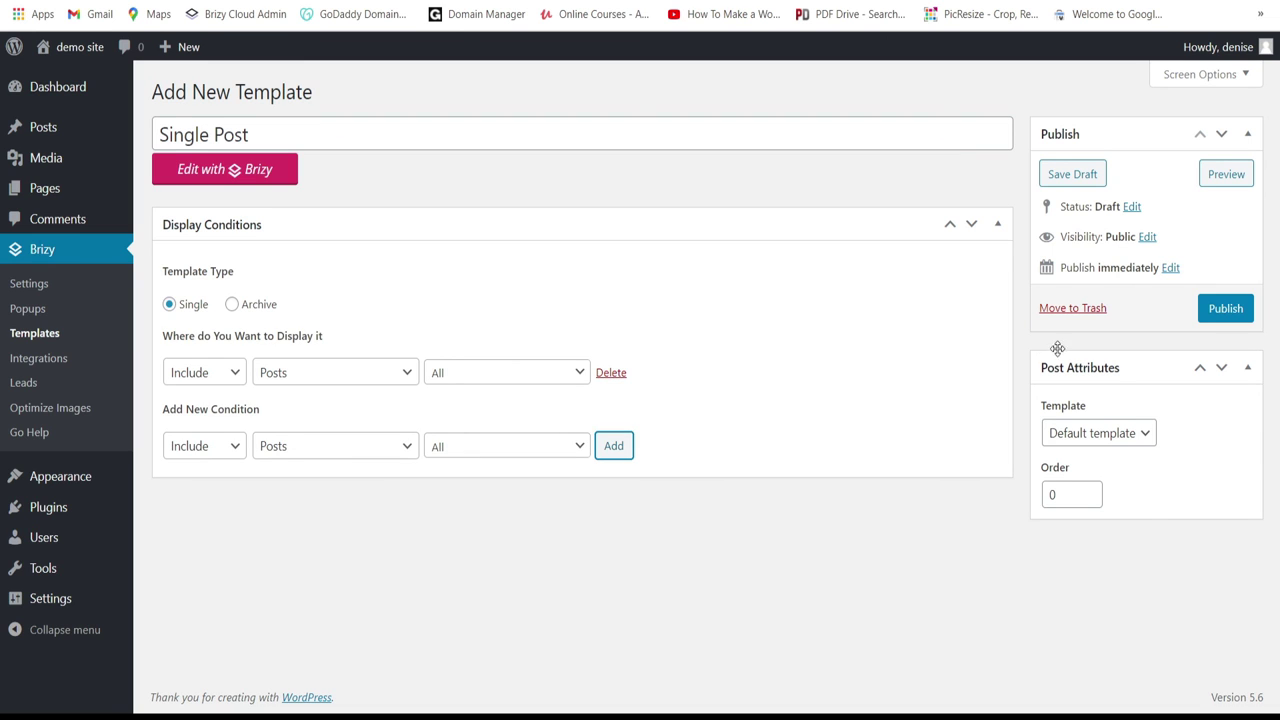
{"action": "left_click", "coordinate": [1236, 310]}
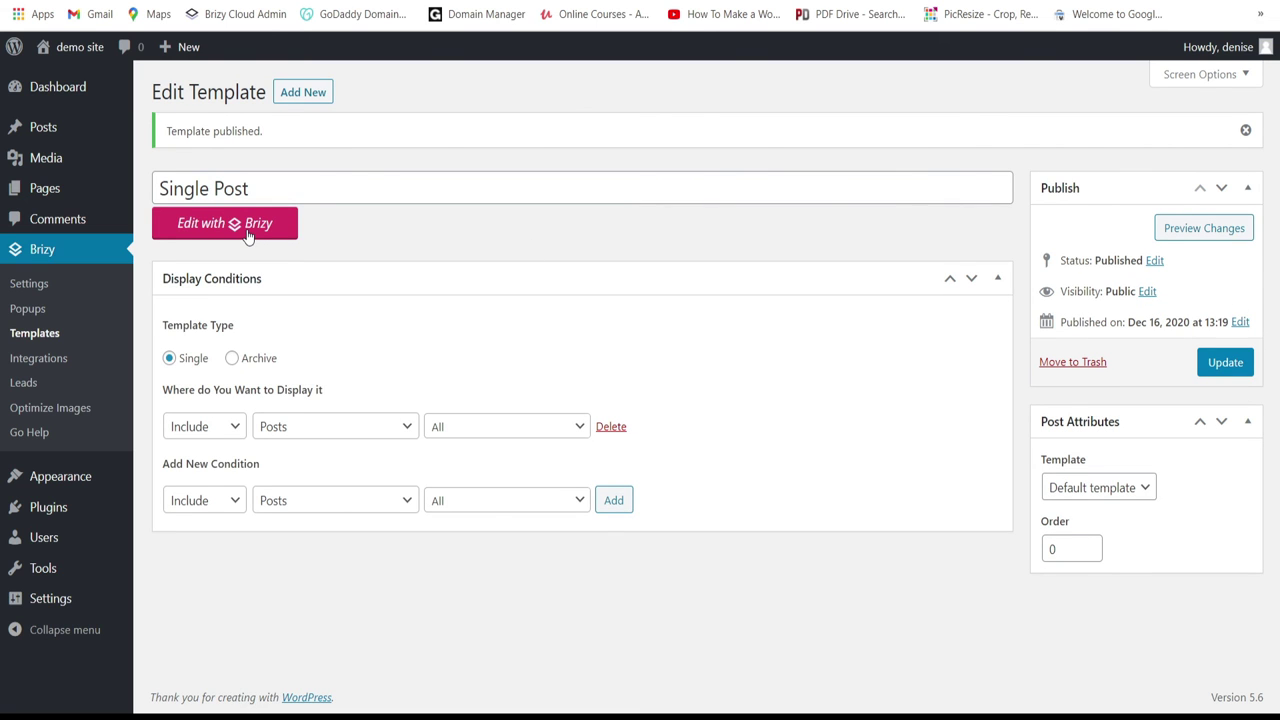
Step: Open the Single Post template in the Brizy page builder and add a blank custom block
{"action": "left_click", "coordinate": [248, 234]}
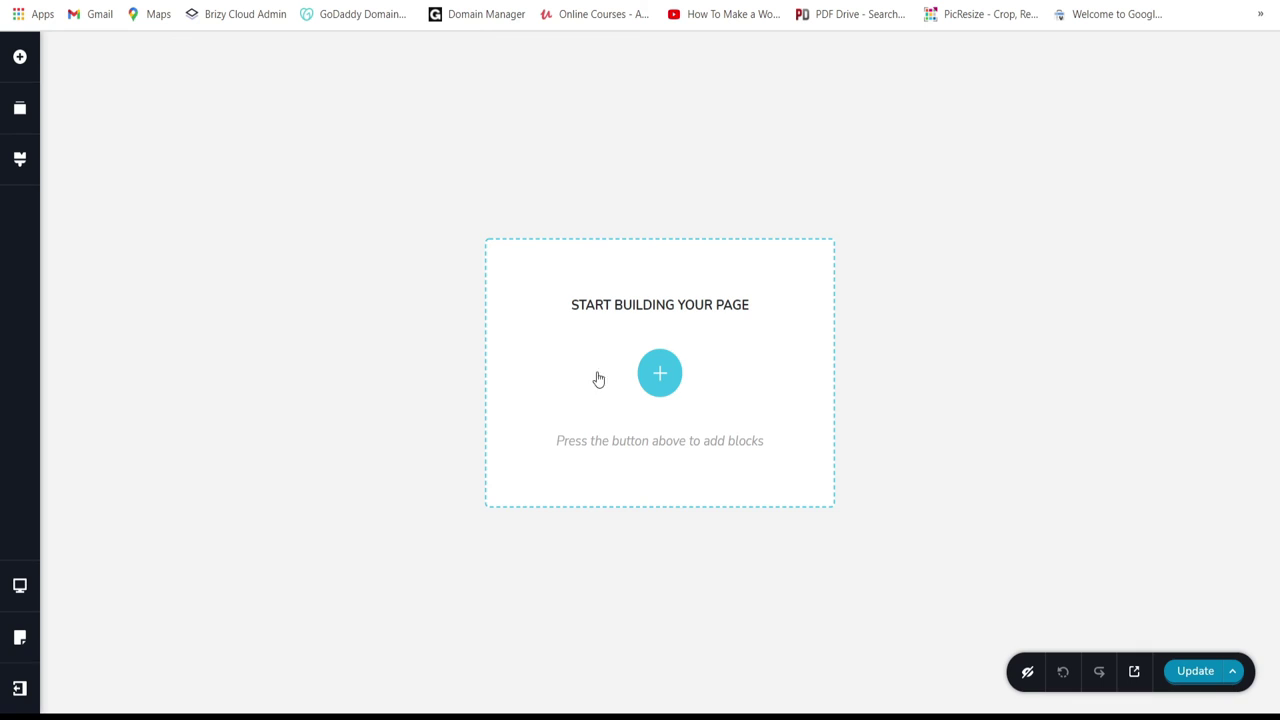
{"action": "left_click", "coordinate": [660, 376]}
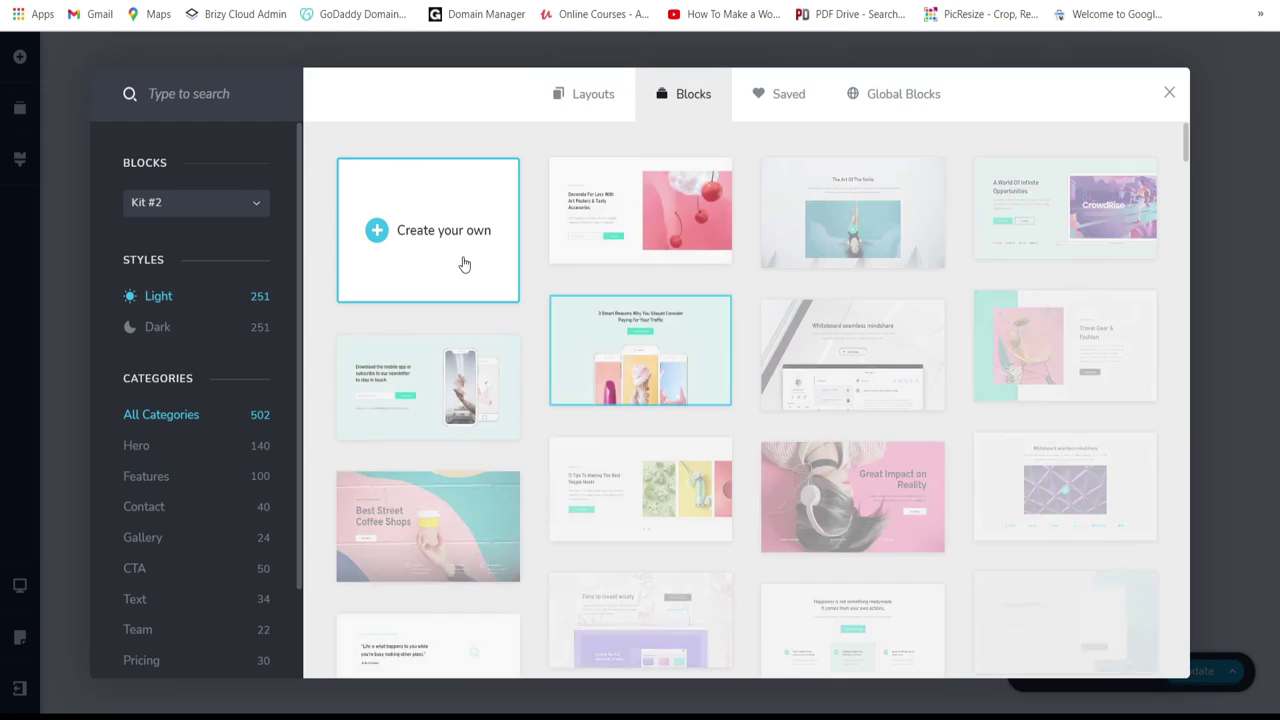
{"action": "left_click", "coordinate": [462, 260]}
Step: Set the block's background image to the photo of bottles and glasses from the media library
{"action": "mouse_move", "coordinate": [1117, 140]}
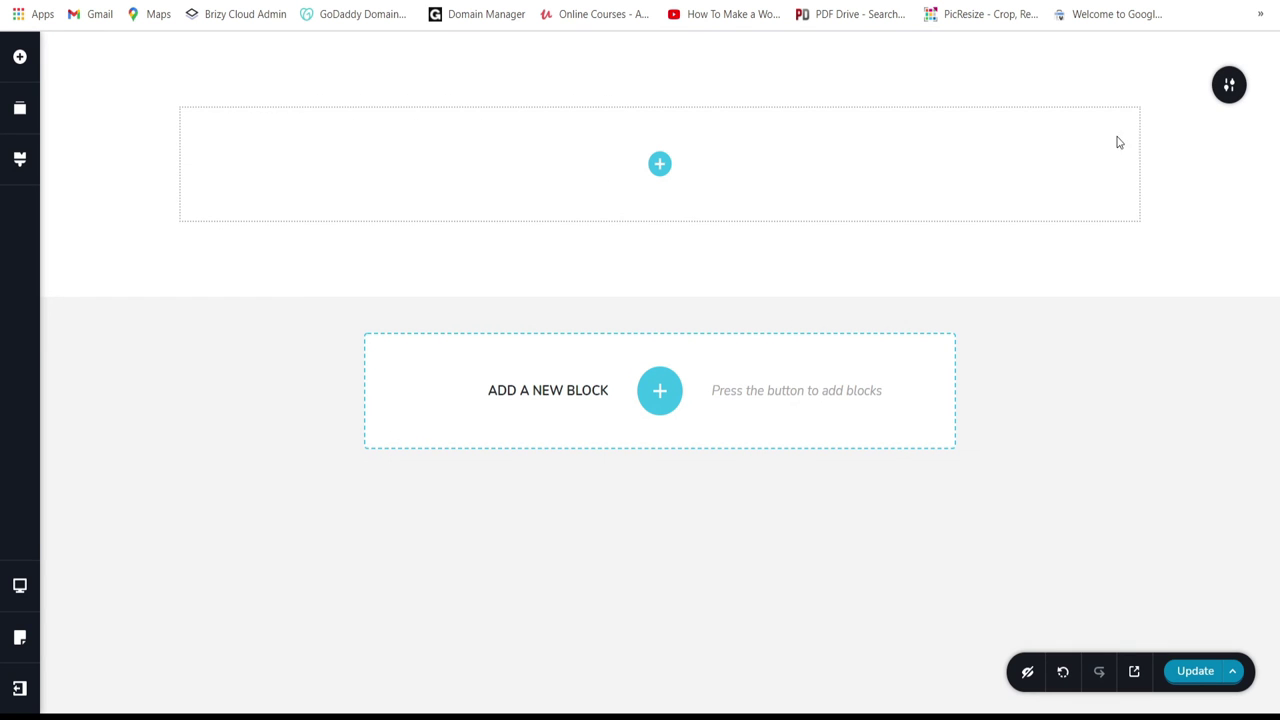
{"action": "left_click", "coordinate": [1231, 86]}
{"action": "left_click", "coordinate": [1049, 90]}
{"action": "left_click", "coordinate": [1070, 253]}
{"action": "left_click", "coordinate": [238, 123]}
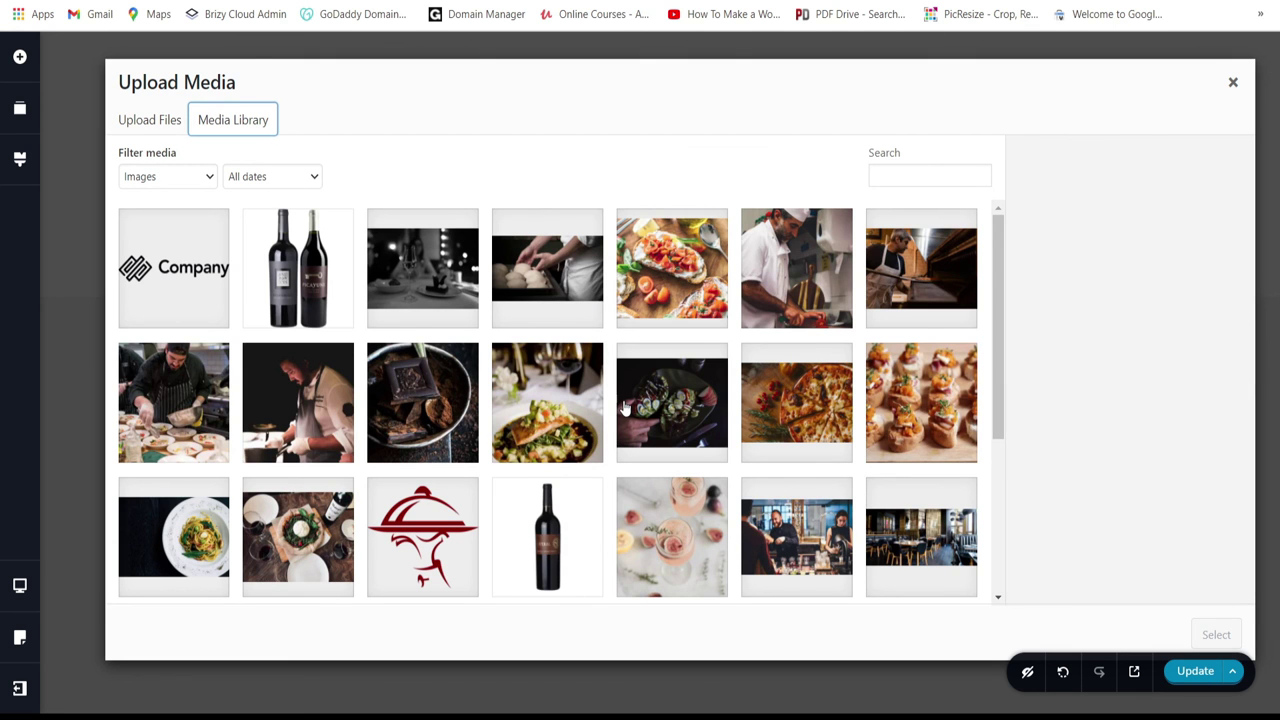
{"action": "scroll", "coordinate": [708, 310], "scroll_direction": "down", "scroll_amount": 2}
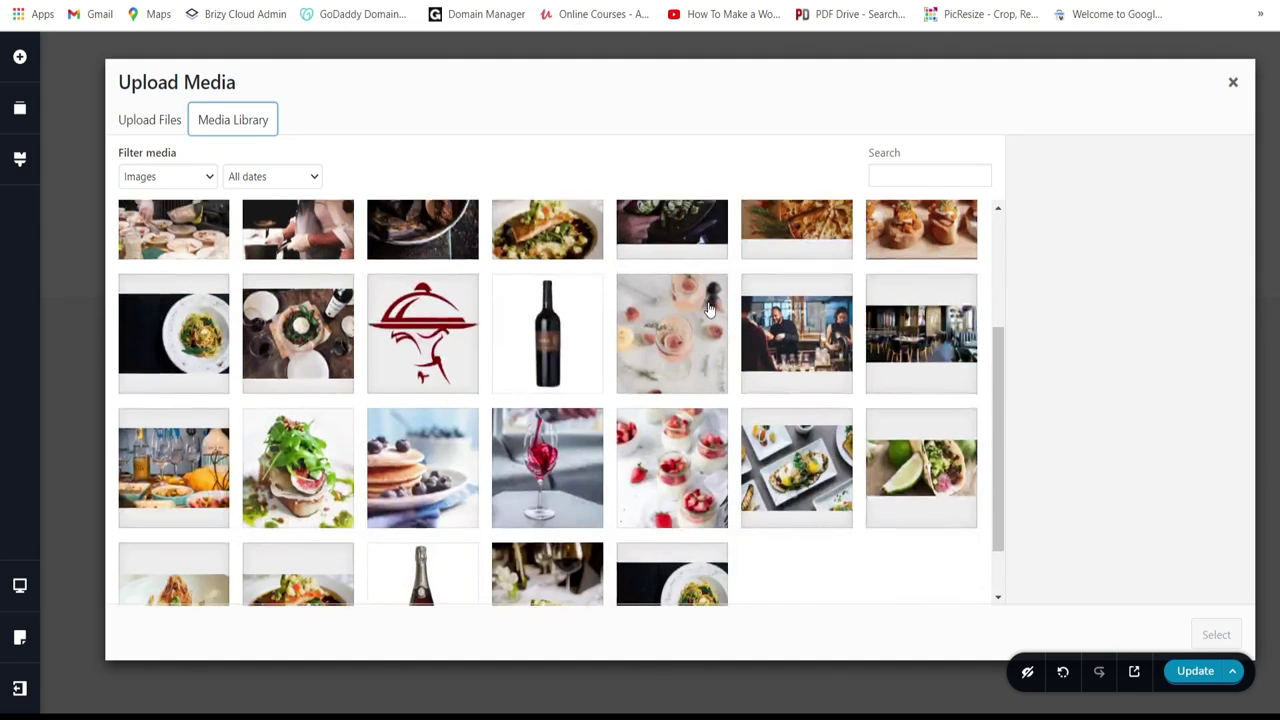
{"action": "scroll", "coordinate": [708, 310], "scroll_direction": "down", "scroll_amount": 1}
{"action": "scroll", "coordinate": [708, 310], "scroll_direction": "up", "scroll_amount": 2}
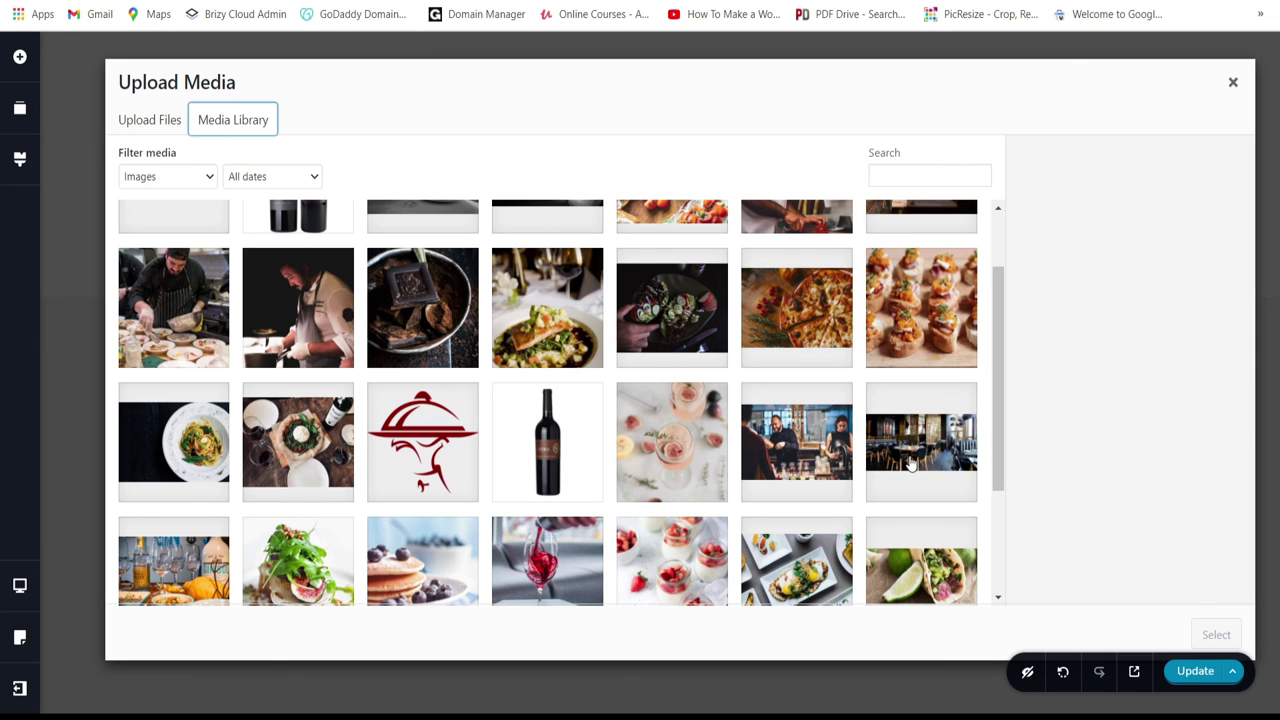
{"action": "scroll", "coordinate": [310, 517], "scroll_direction": "down", "scroll_amount": 2}
{"action": "left_click", "coordinate": [174, 397]}
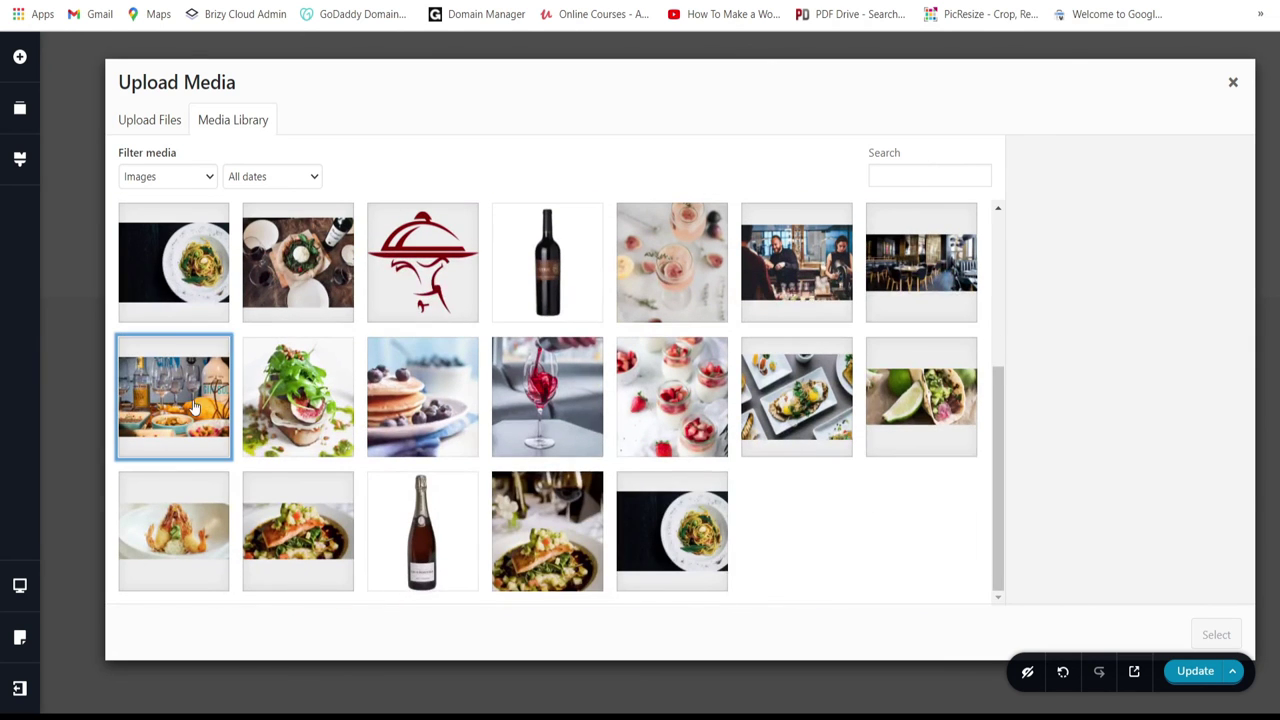
{"action": "left_click", "coordinate": [1214, 634]}
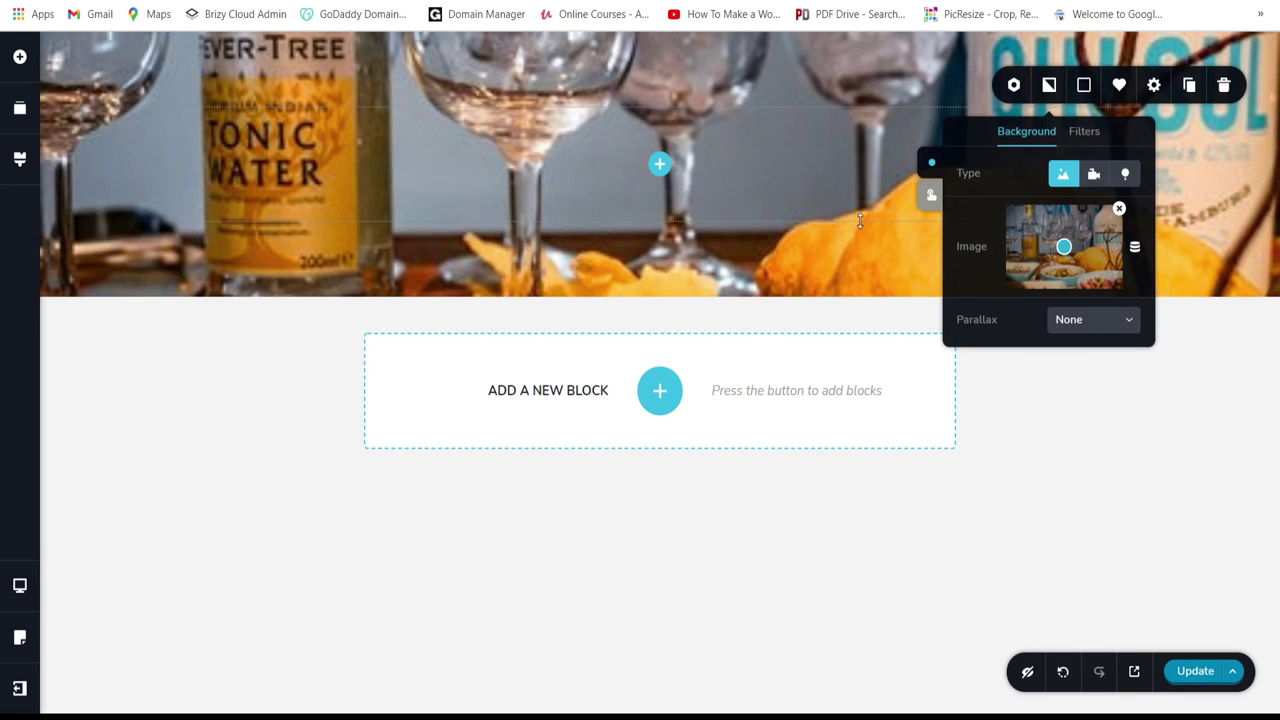
Step: Add a text element inside the banner block
{"action": "left_click", "coordinate": [19, 57]}
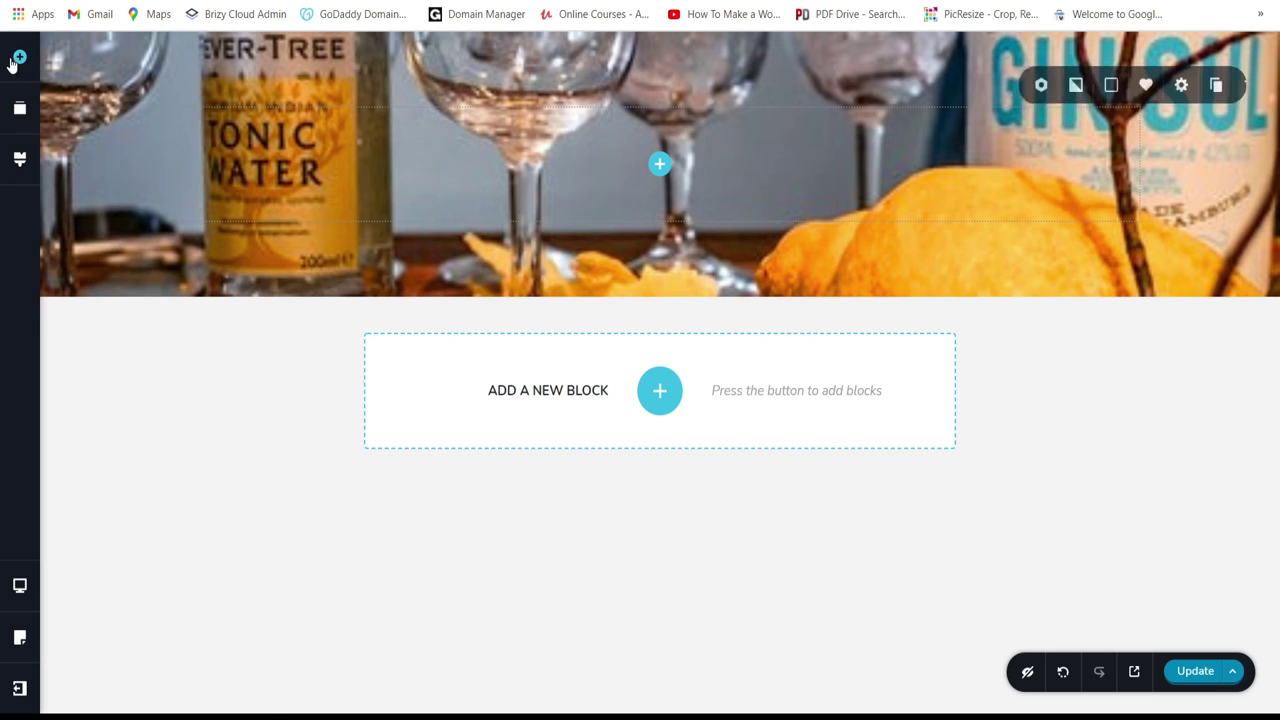
{"action": "left_click_drag", "start_coordinate": [99, 458], "coordinate": [646, 183]}
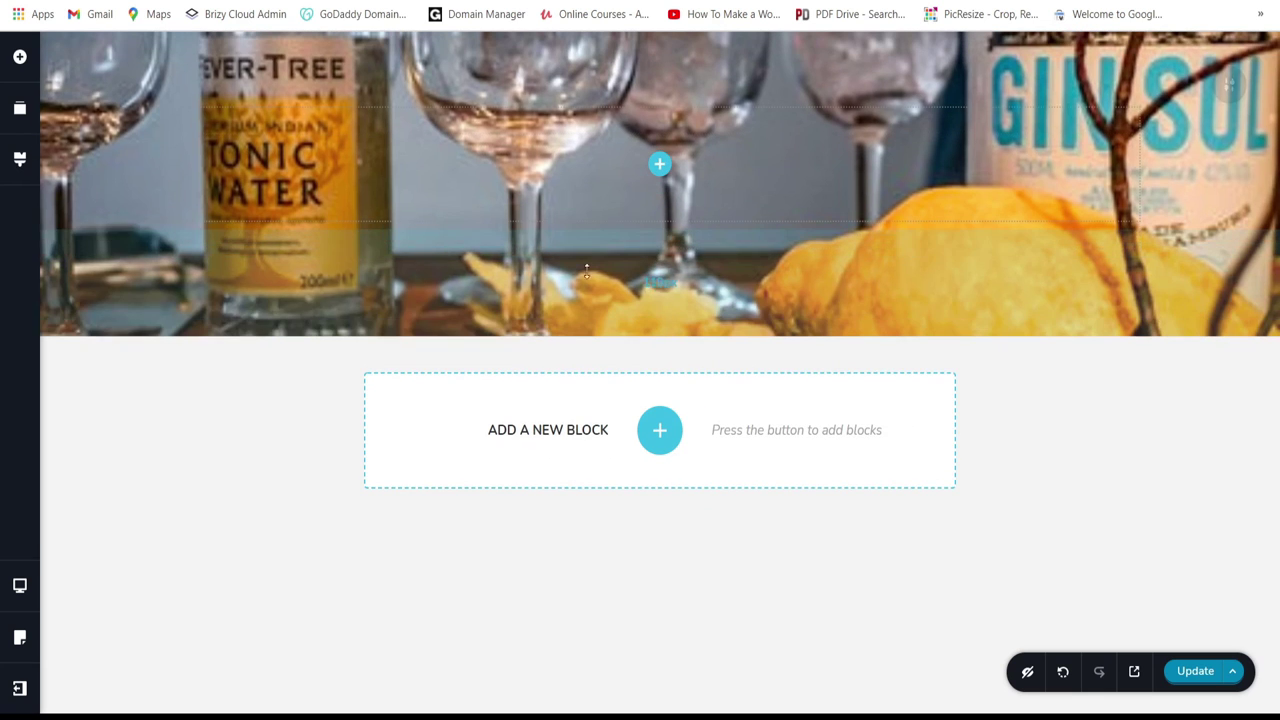
{"action": "left_click", "coordinate": [14, 61]}
{"action": "mouse_move", "coordinate": [100, 458]}
{"action": "left_mouse_down"}
{"action": "mouse_move", "coordinate": [578, 234]}
{"action": "mouse_move", "coordinate": [655, 165]}
{"action": "left_mouse_up"}
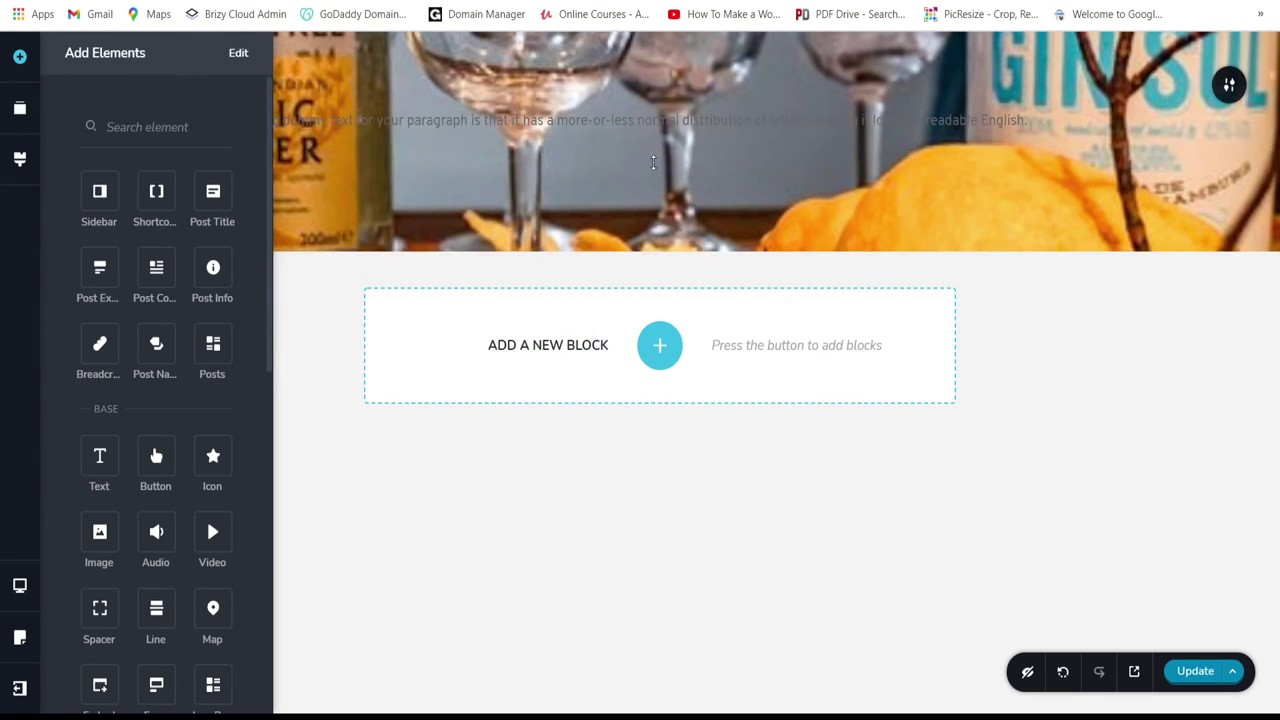
Step: Enlarge the banner block's padding to about 163 px above and 234 px below the text
{"action": "left_click", "coordinate": [705, 127]}
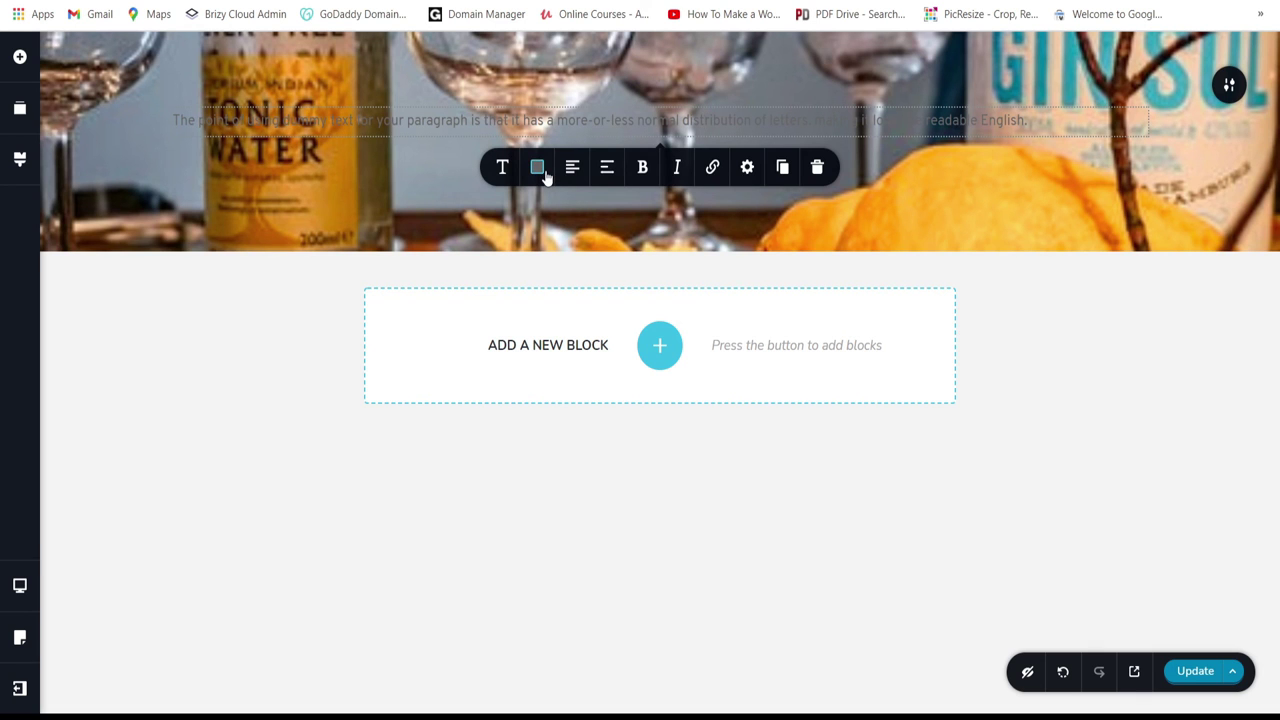
{"action": "left_click", "coordinate": [1229, 85]}
{"action": "left_click", "coordinate": [1049, 86]}
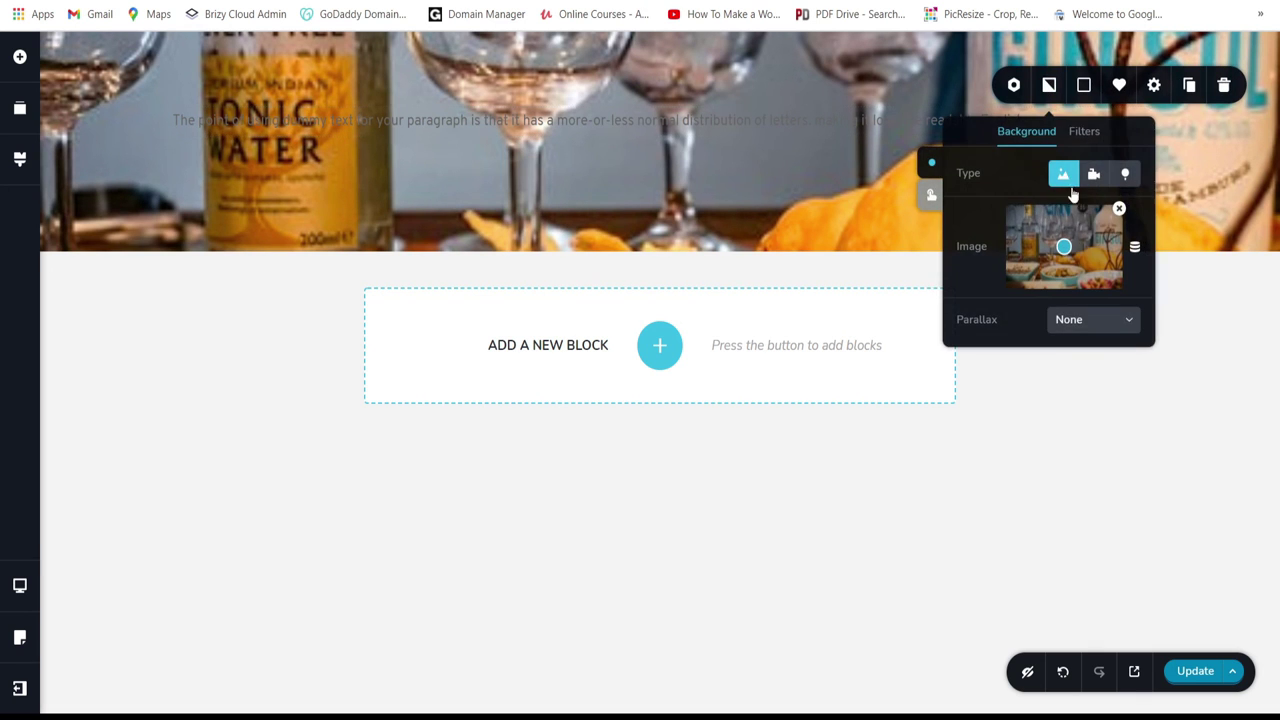
{"action": "left_click", "coordinate": [1083, 85]}
{"action": "left_click_drag", "start_coordinate": [853, 176], "coordinate": [1217, 125]}
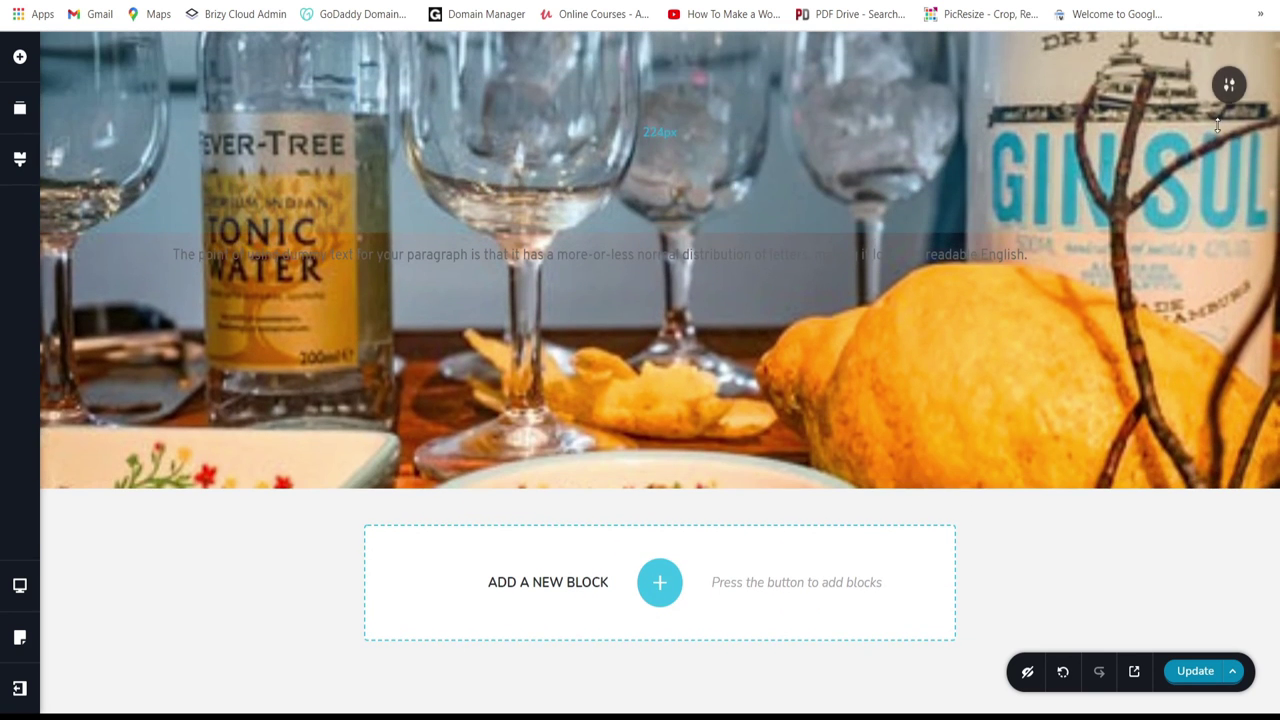
{"action": "left_click_drag", "start_coordinate": [950, 200], "coordinate": [1028, 120]}
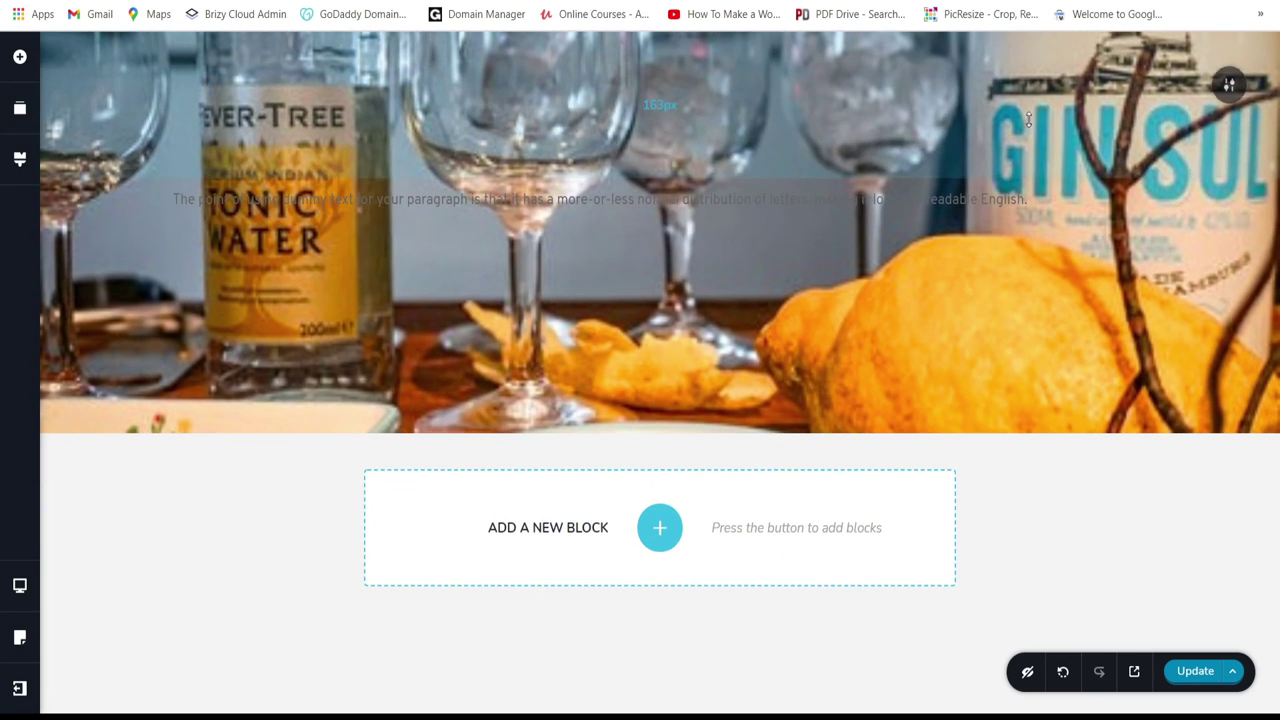
Step: Upload the photo of roasted tomatoes on a plate and set it as the banner block's background image
{"action": "mouse_move", "coordinate": [1229, 85]}
{"action": "left_click", "coordinate": [1049, 85]}
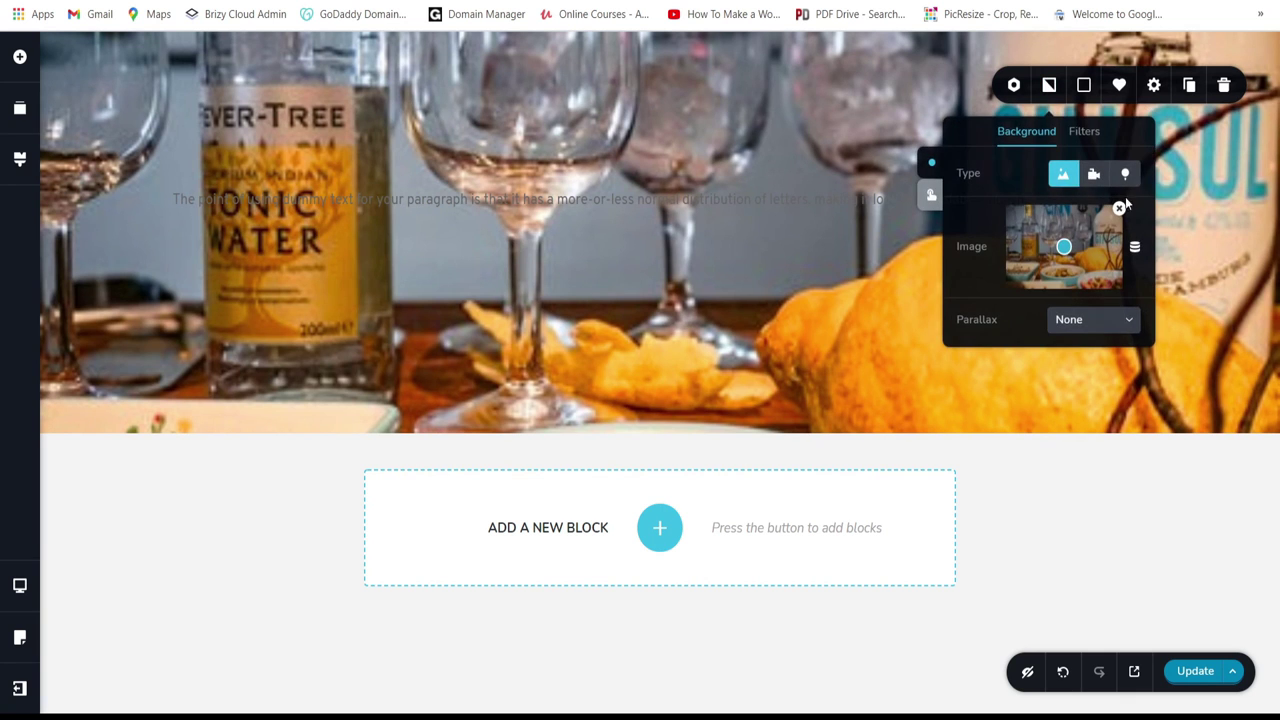
{"action": "left_click", "coordinate": [1071, 250]}
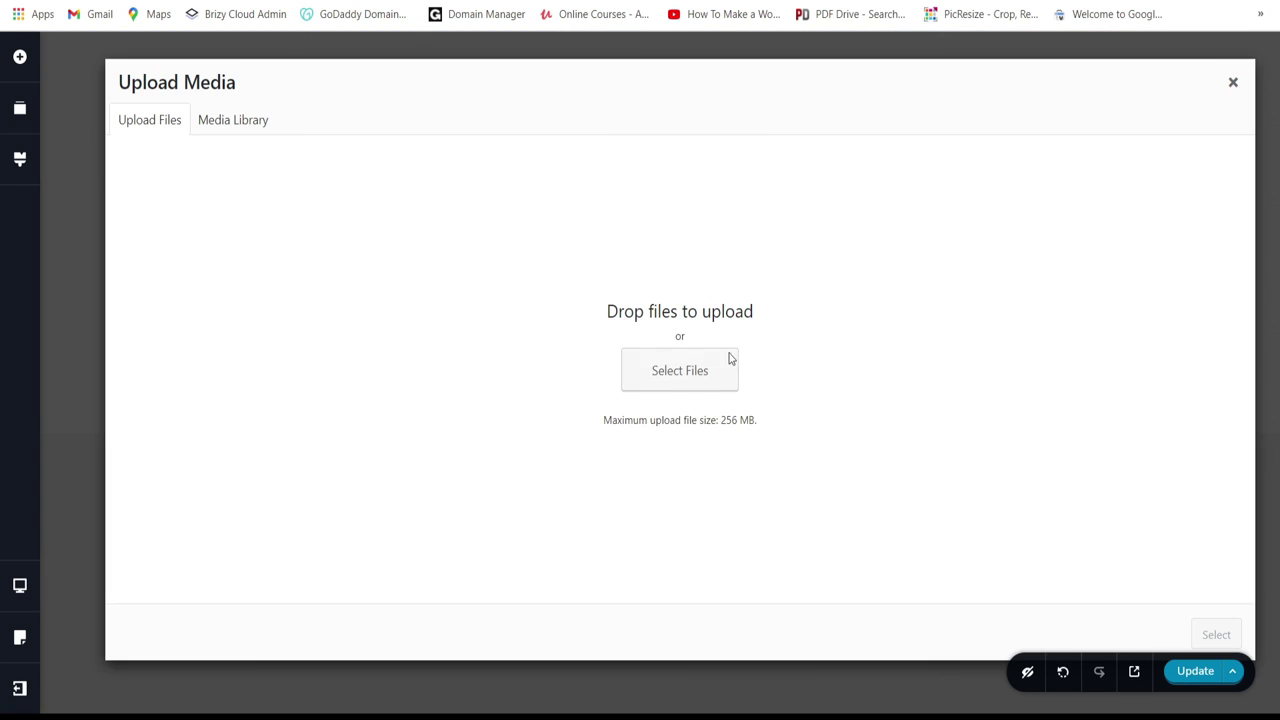
{"action": "left_click", "coordinate": [235, 122]}
{"action": "scroll", "coordinate": [729, 265], "scroll_direction": "down", "scroll_amount": 2}
{"action": "scroll", "coordinate": [729, 265], "scroll_direction": "down", "scroll_amount": 2}
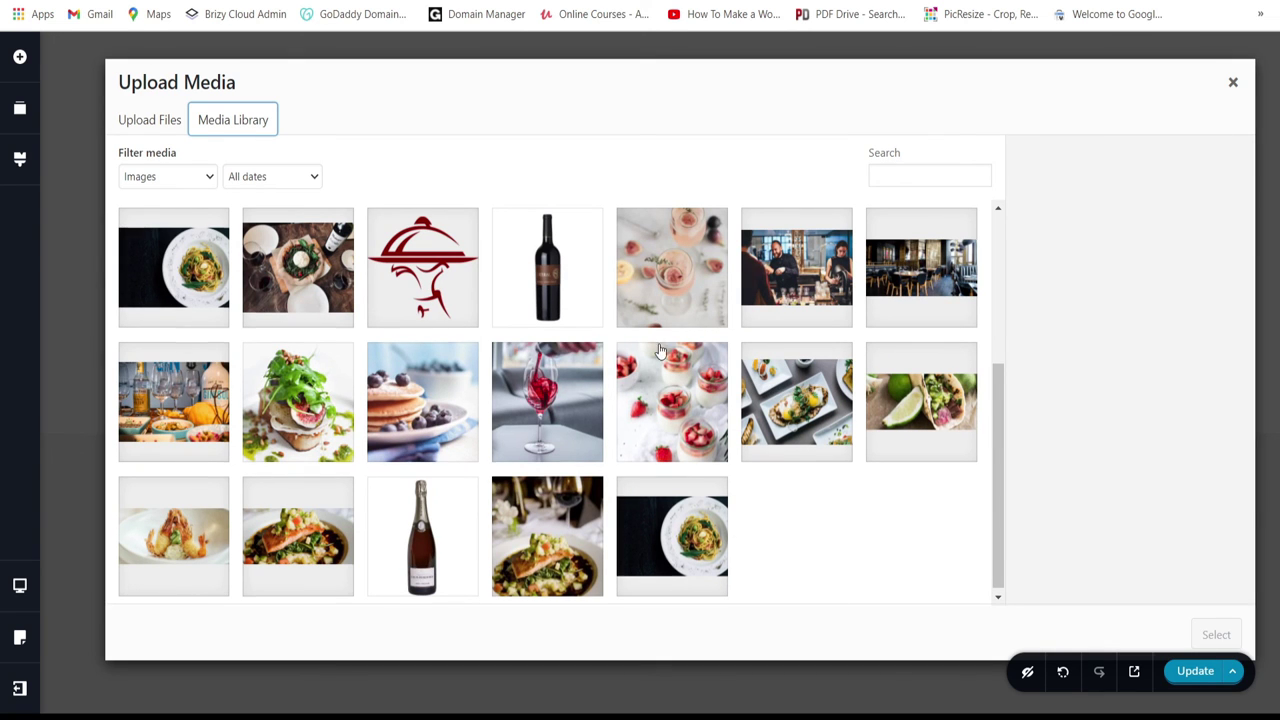
{"action": "scroll", "coordinate": [263, 330], "scroll_direction": "up", "scroll_amount": 4}
{"action": "left_click", "coordinate": [150, 122]}
{"action": "left_click", "coordinate": [672, 371]}
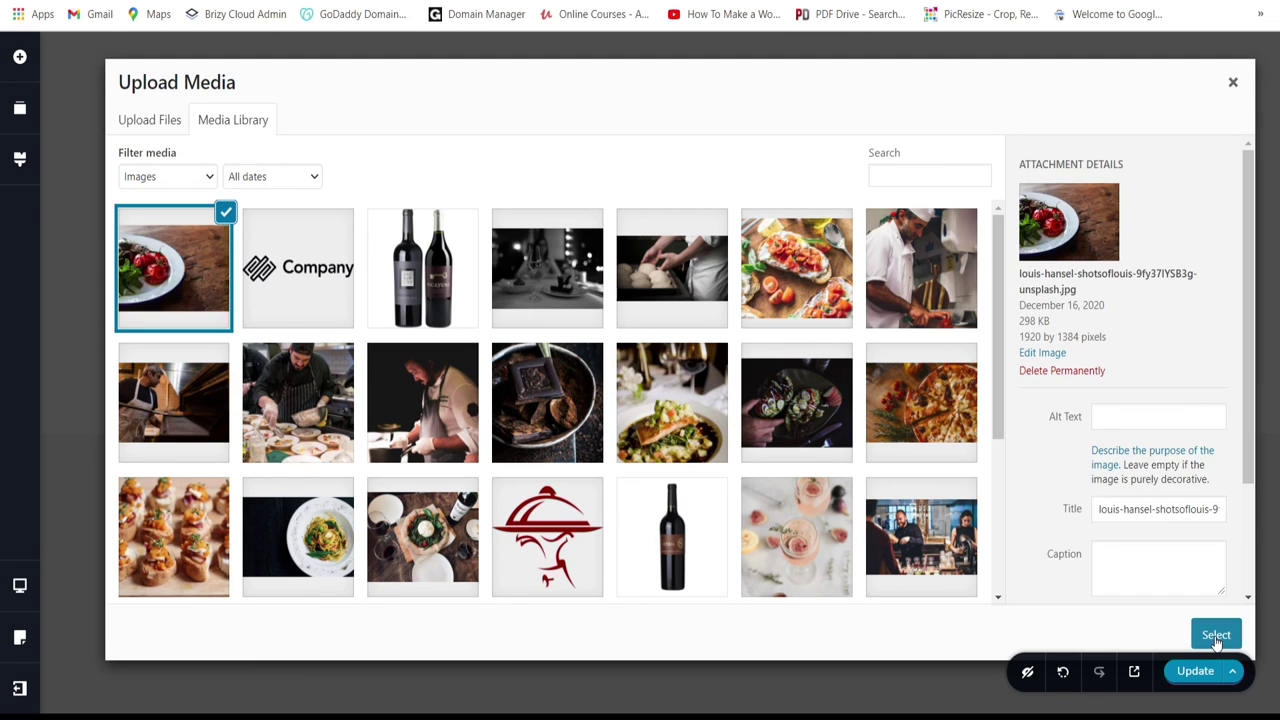
{"action": "left_click", "coordinate": [1216, 636]}
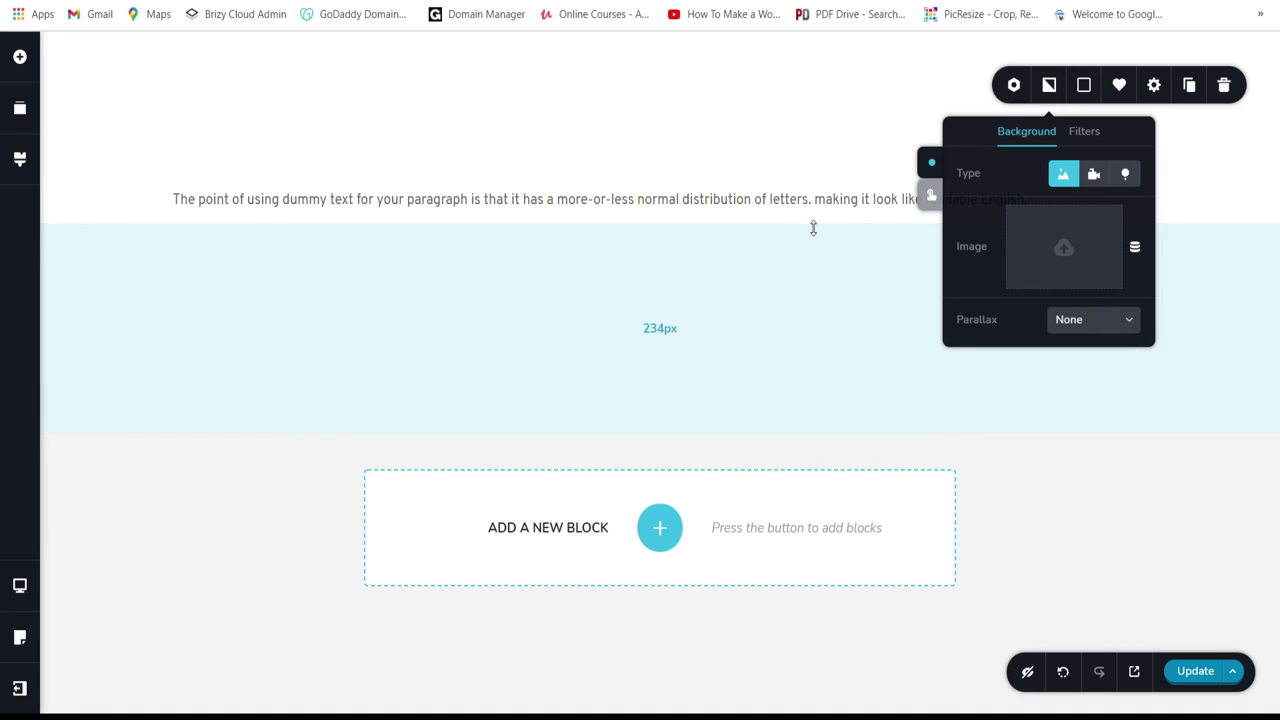
Step: Clear the placeholder paragraph from the banner's text element and make the block slightly taller
{"action": "left_click", "coordinate": [669, 199]}
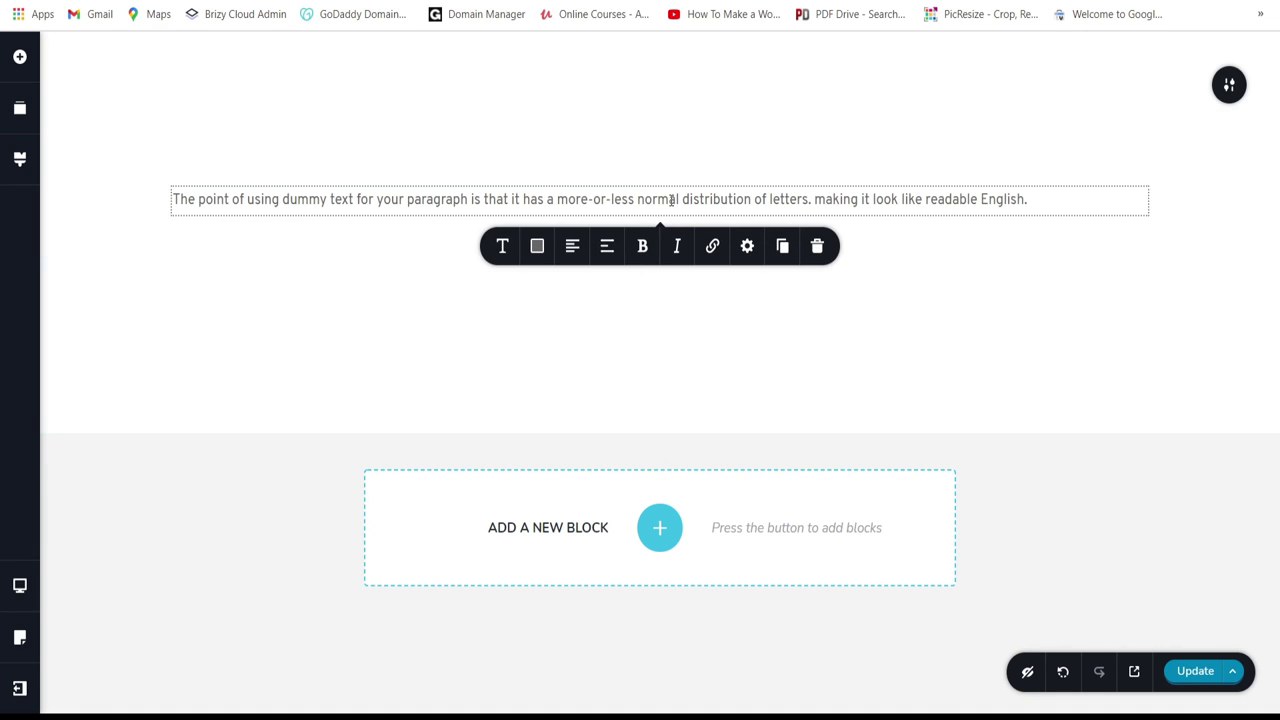
{"action": "key", "text": "ctrl+a"}
{"action": "key", "text": "BackSpace"}
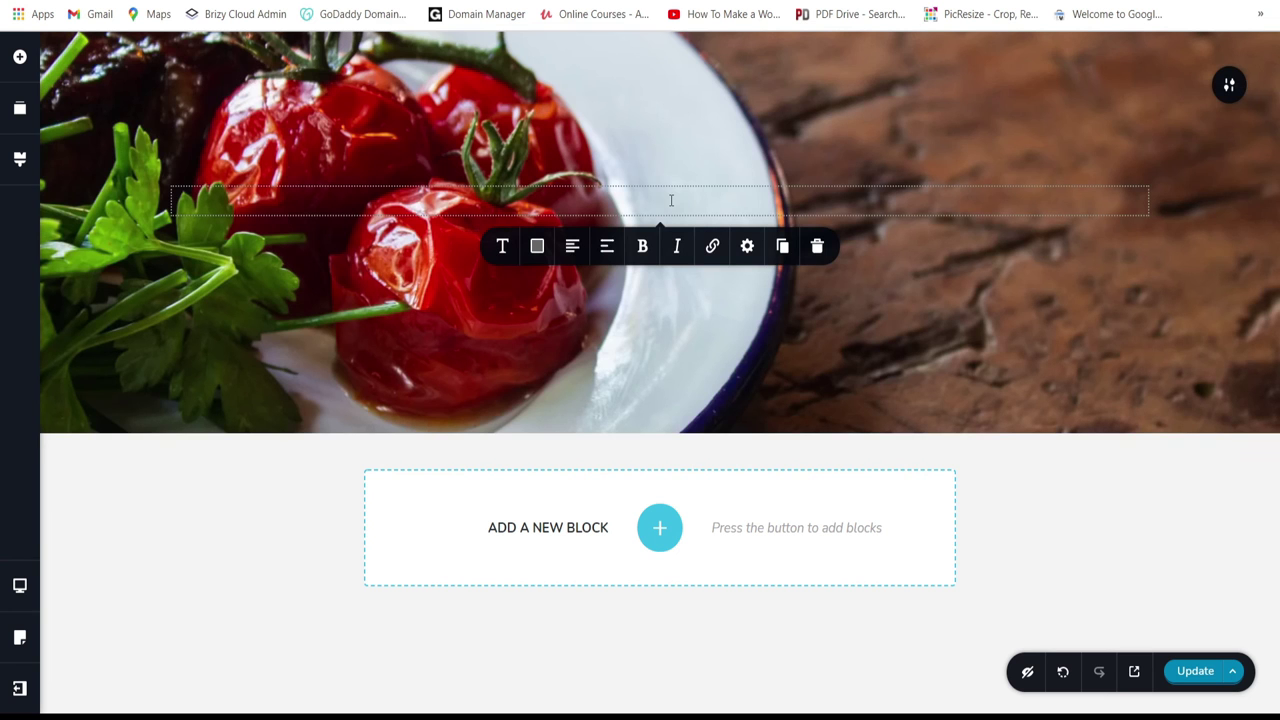
{"action": "left_click_drag", "start_coordinate": [946, 350], "coordinate": [952, 378]}
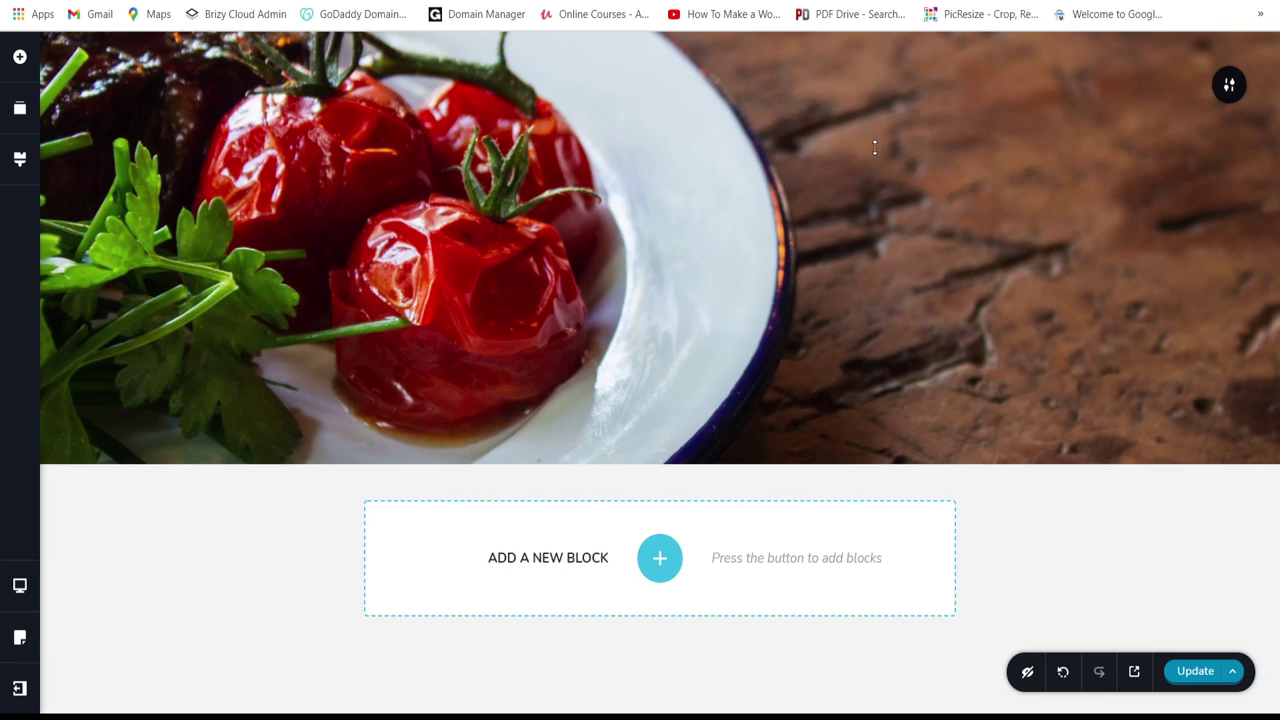
Step: Reduce the banner block's top padding slightly and darken its photo with a solid #000000 overlay at about half opacity
{"action": "left_click_drag", "start_coordinate": [874, 145], "coordinate": [875, 124]}
{"action": "mouse_move", "coordinate": [1225, 85]}
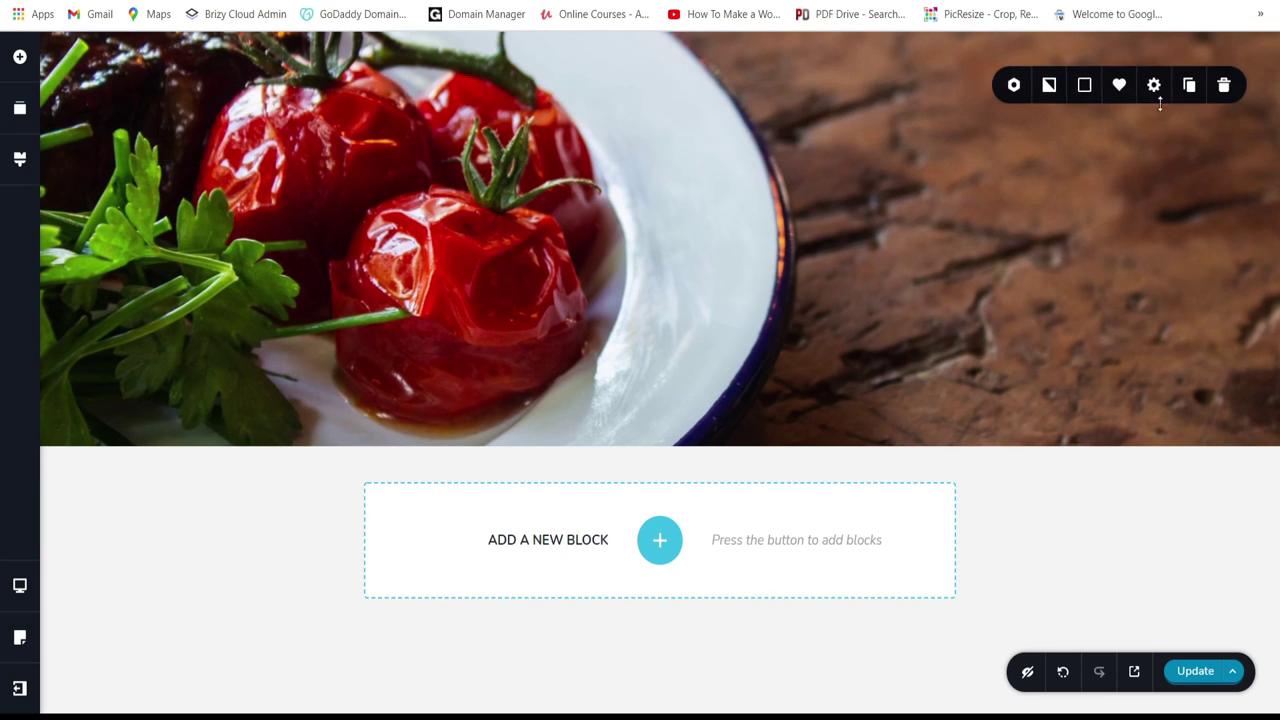
{"action": "left_click", "coordinate": [1084, 86]}
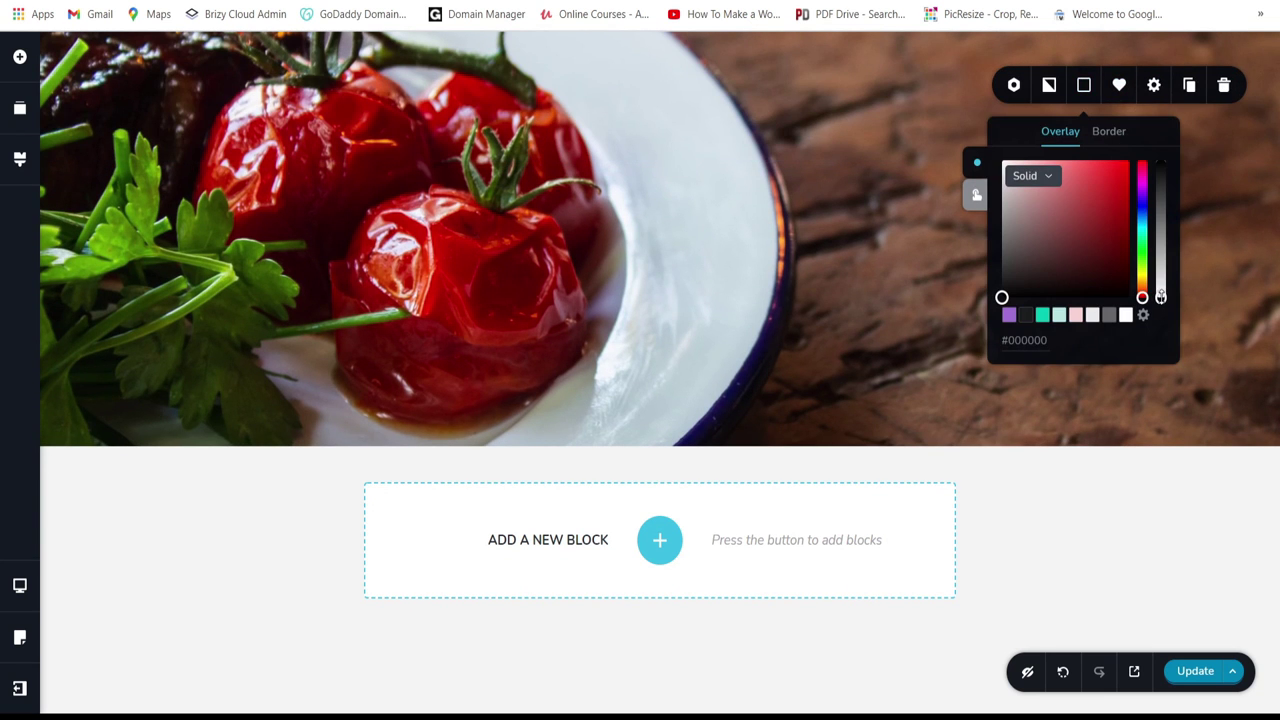
{"action": "left_click_drag", "start_coordinate": [1160, 297], "coordinate": [1161, 240]}
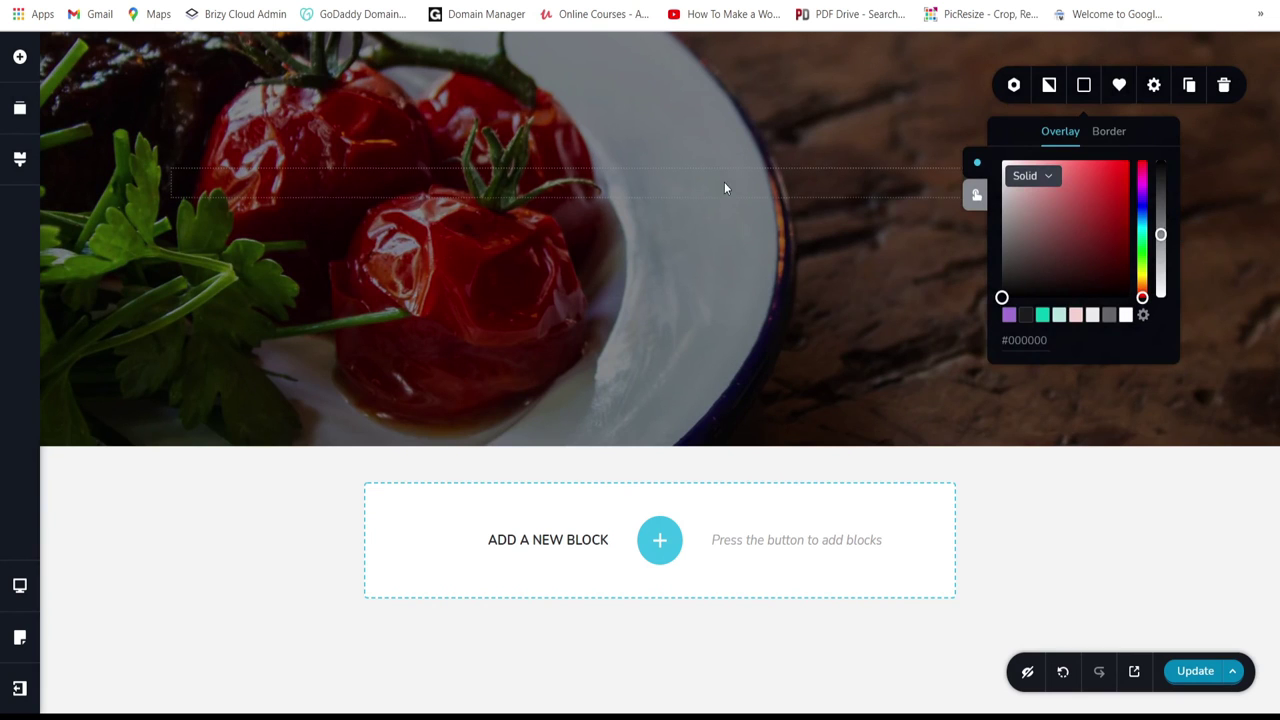
Step: Format the banner's empty text element as centred, white (#FFFFFF) text in the Kaushan Script font
{"action": "left_click", "coordinate": [724, 182]}
{"action": "left_click", "coordinate": [572, 228]}
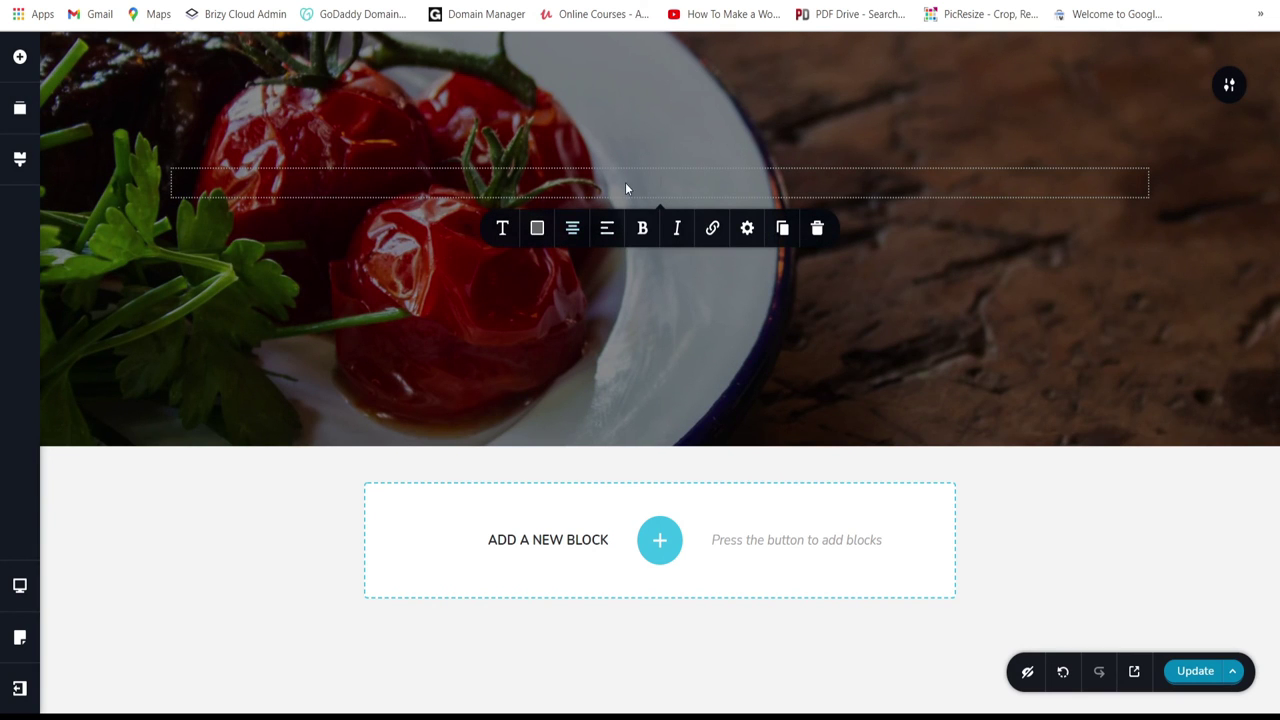
{"action": "left_click", "coordinate": [544, 236]}
{"action": "left_click", "coordinate": [579, 458]}
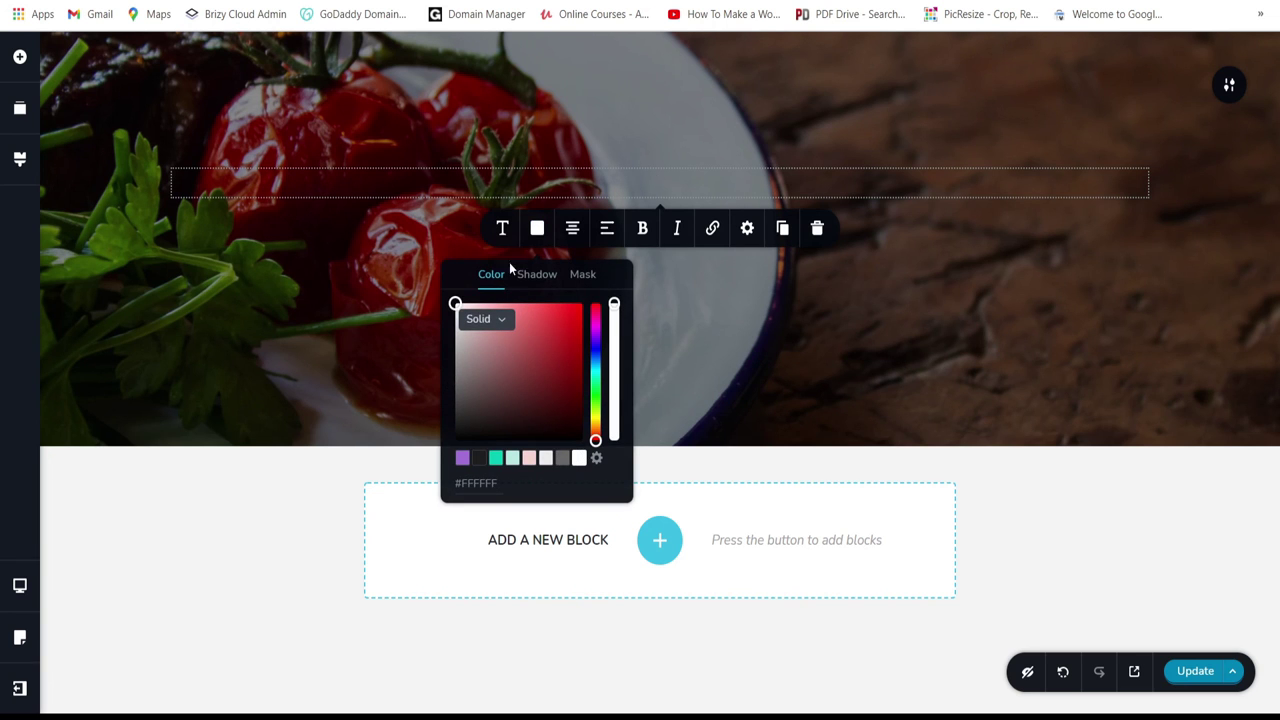
{"action": "left_click", "coordinate": [503, 229]}
{"action": "scroll", "coordinate": [424, 348], "scroll_direction": "down", "scroll_amount": 3}
{"action": "left_click", "coordinate": [440, 393]}
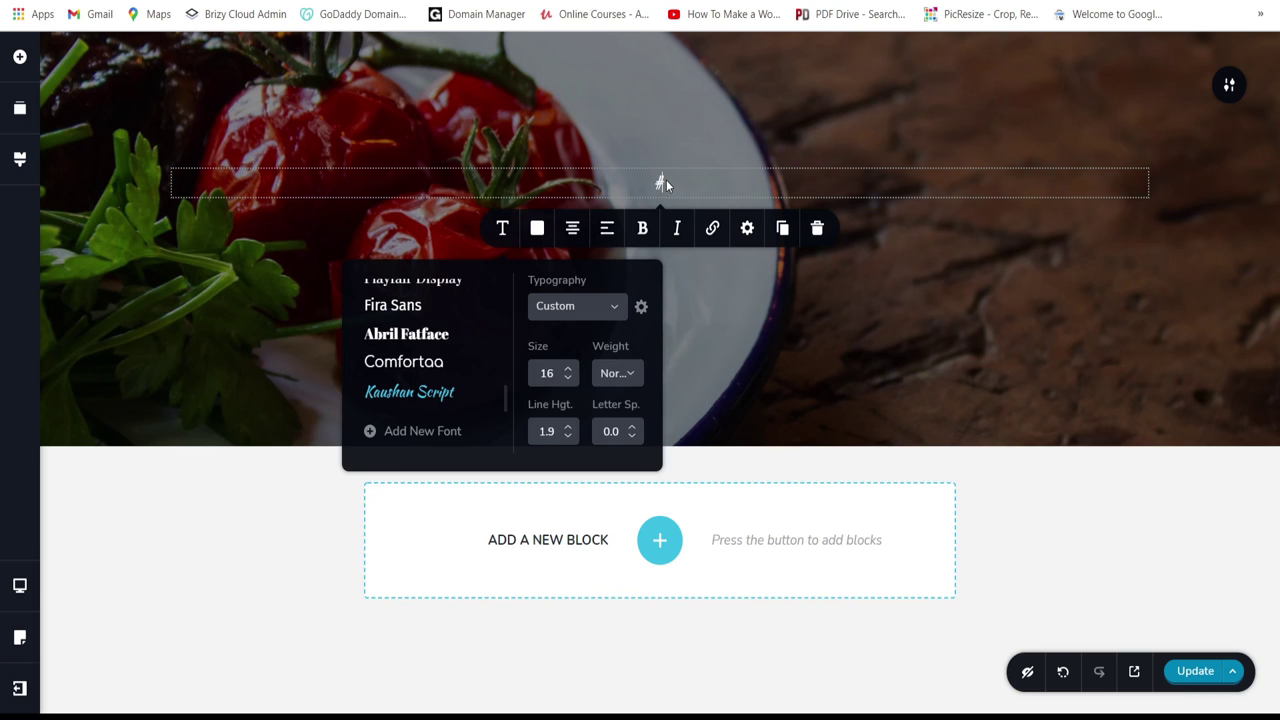
Step: Insert the dynamic Post Title placeholder into the banner's text element and set its font size to 35
{"action": "left_click", "coordinate": [664, 182]}
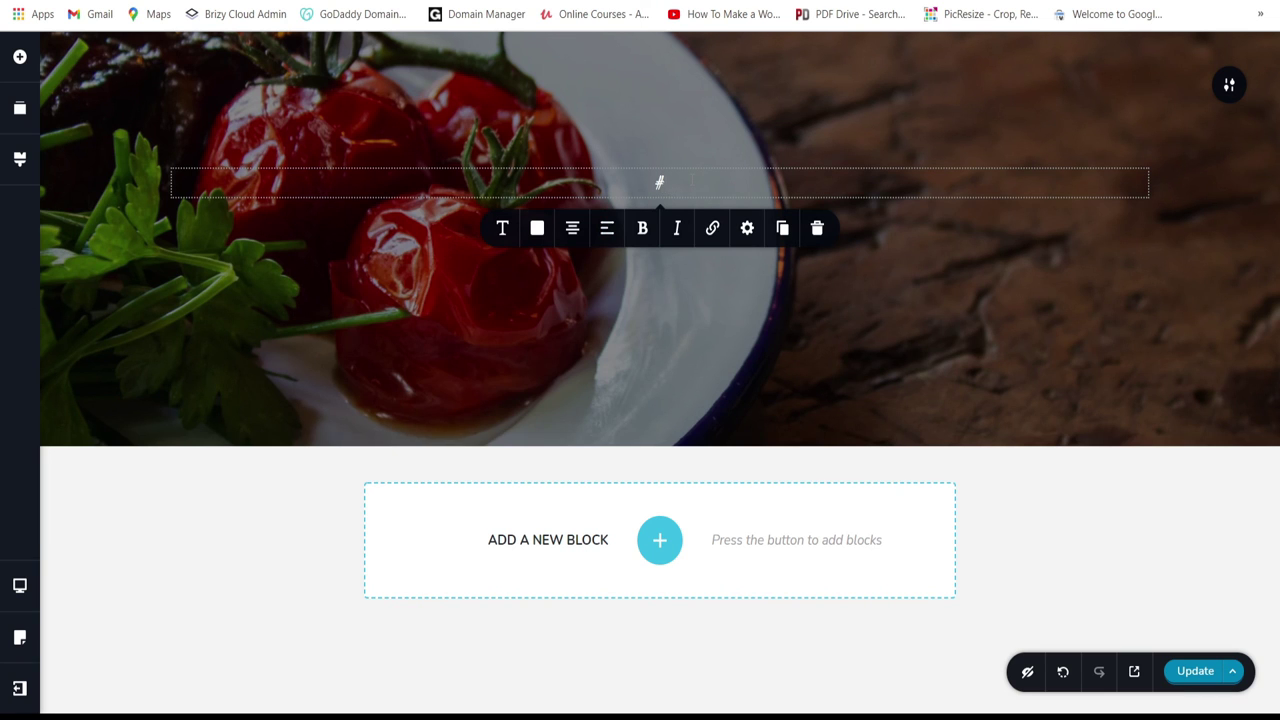
{"action": "type", "text": "#"}
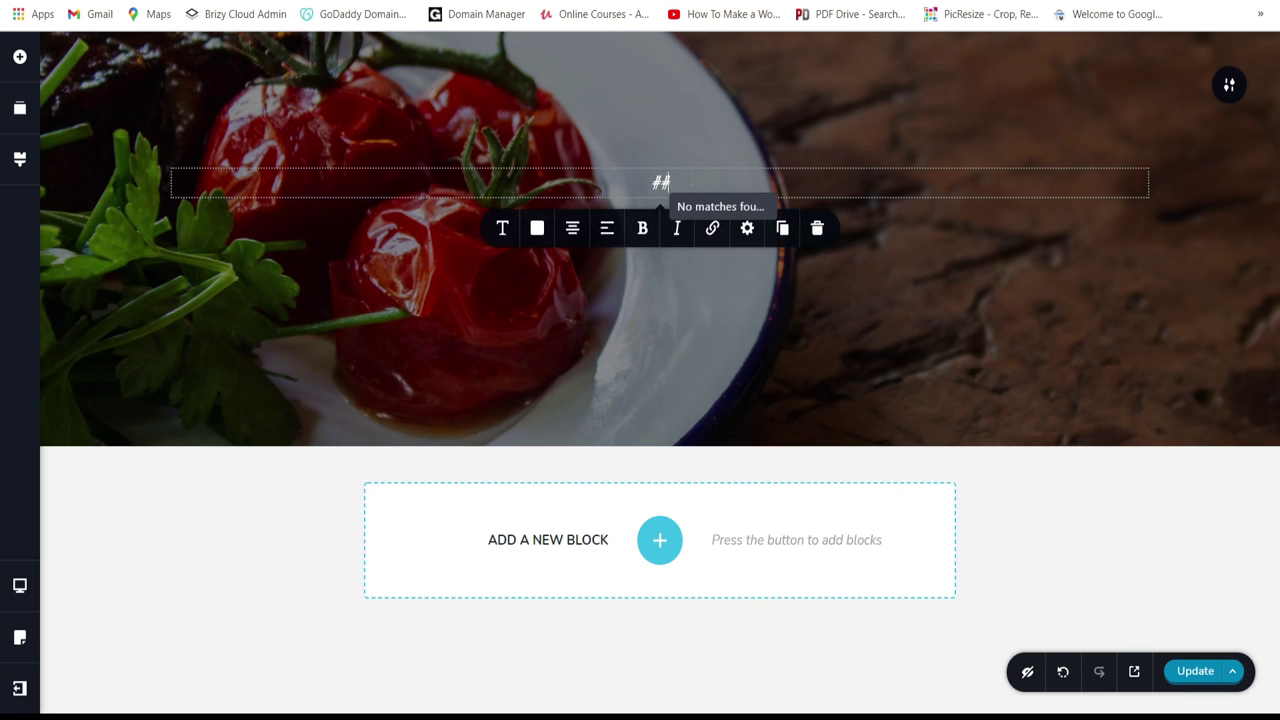
{"action": "key", "text": "BackSpace"}
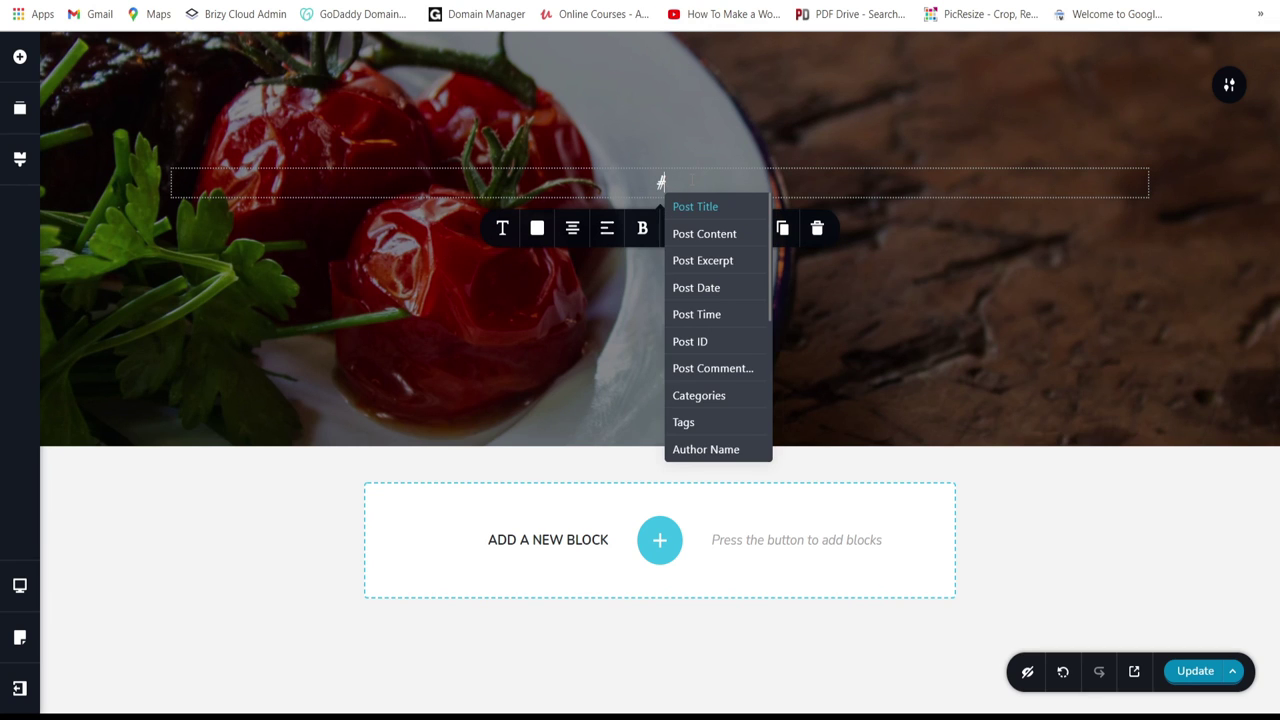
{"action": "left_click", "coordinate": [714, 208]}
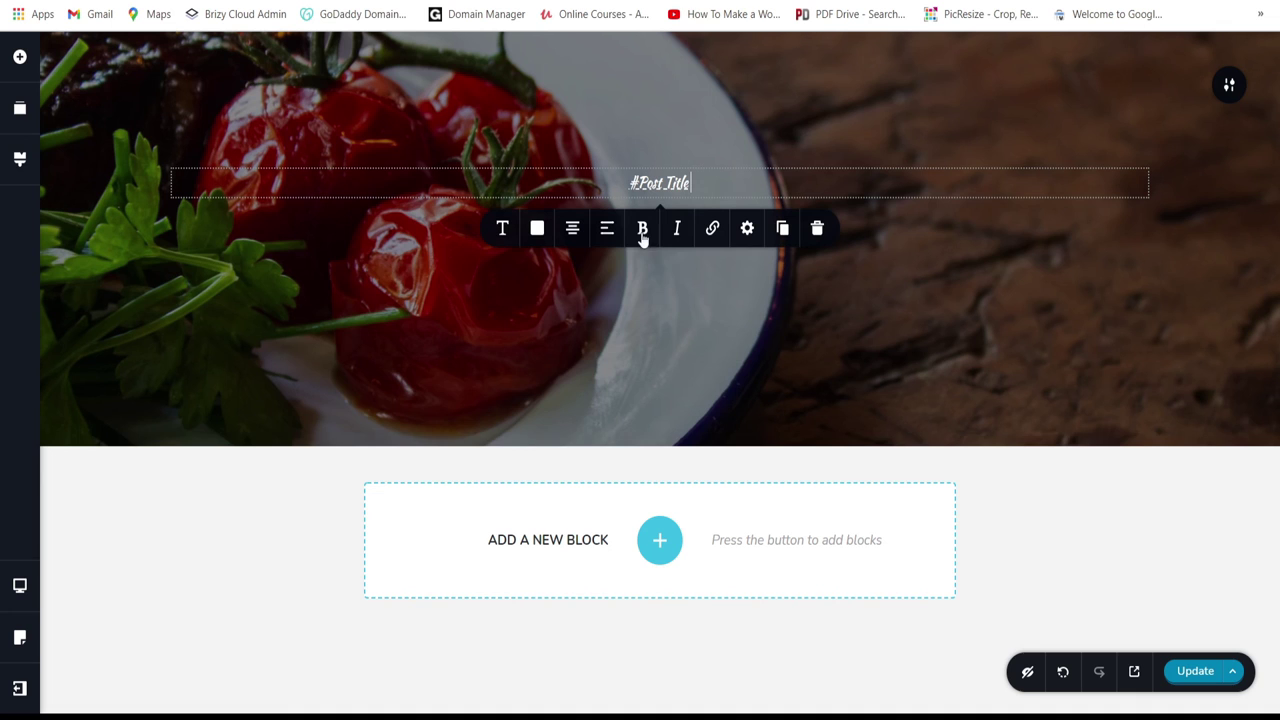
{"action": "left_click", "coordinate": [502, 228]}
{"action": "double_click", "coordinate": [540, 373]}
{"action": "type", "text": "35"}
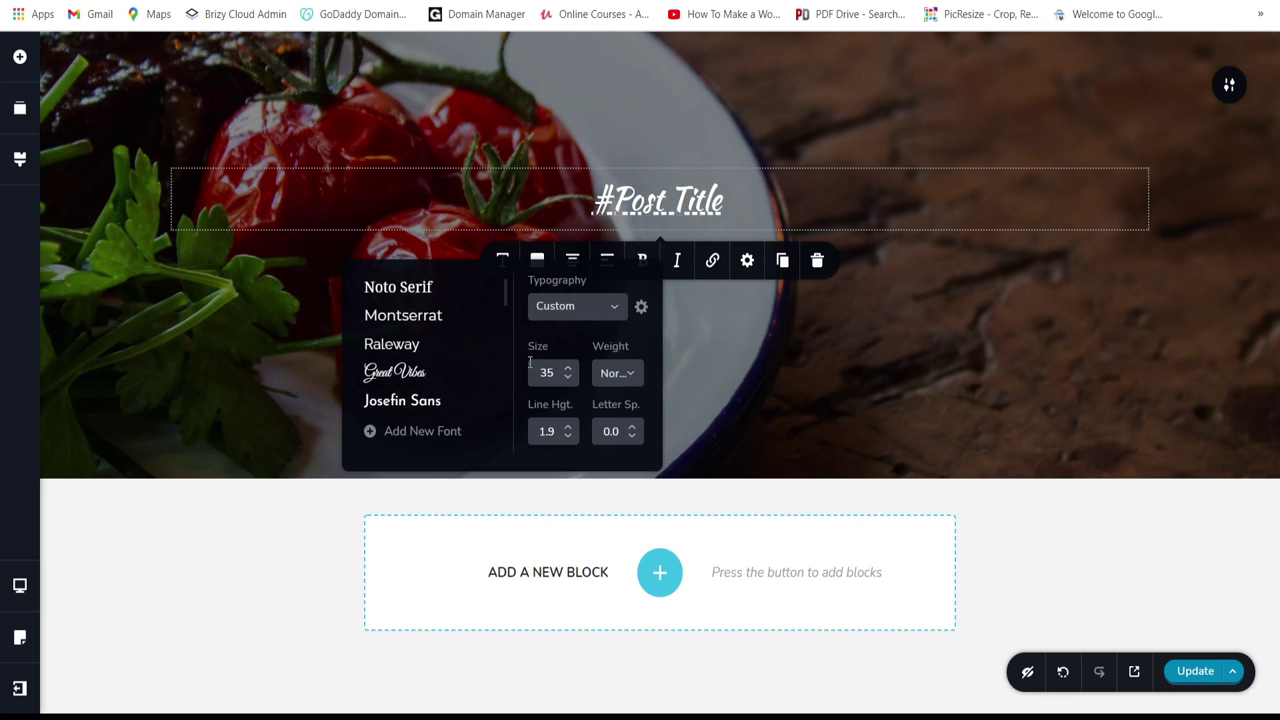
Step: Reduce the banner block's bottom padding so that the block ends about 150 px below the post title
{"action": "left_click", "coordinate": [752, 400]}
{"action": "left_click_drag", "start_coordinate": [752, 400], "coordinate": [749, 343]}
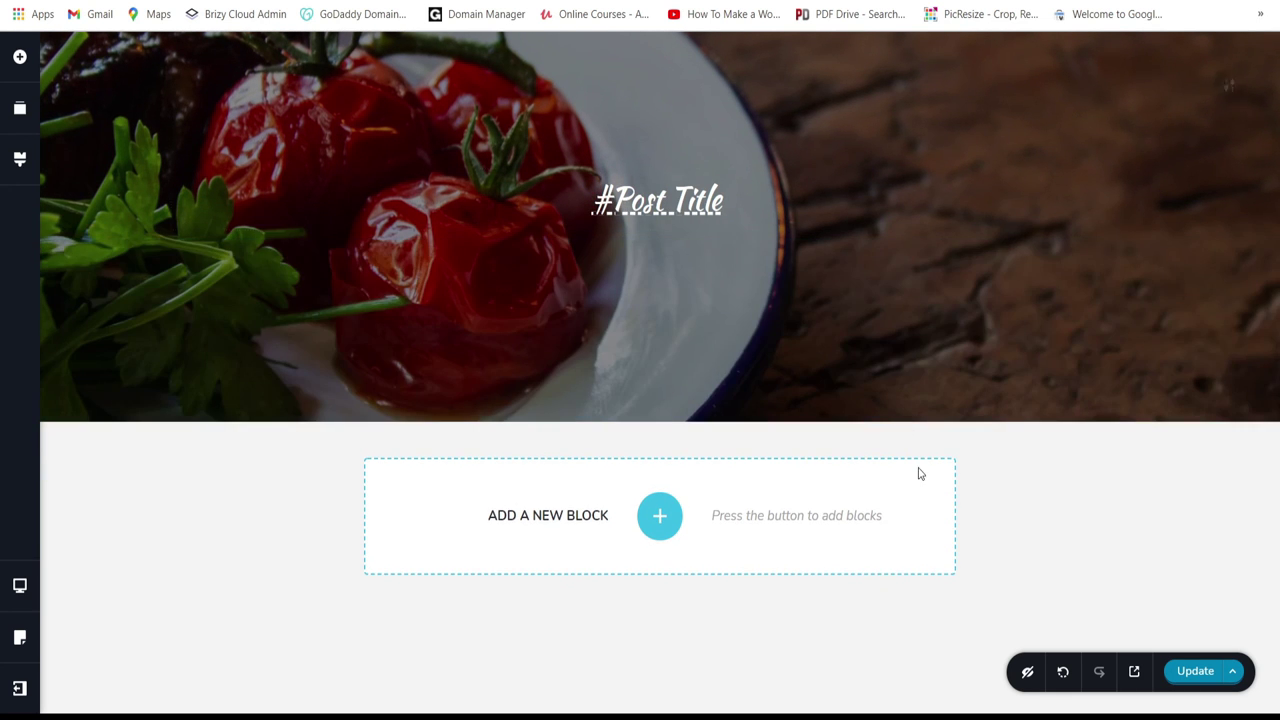
{"action": "left_click_drag", "start_coordinate": [811, 377], "coordinate": [800, 346]}
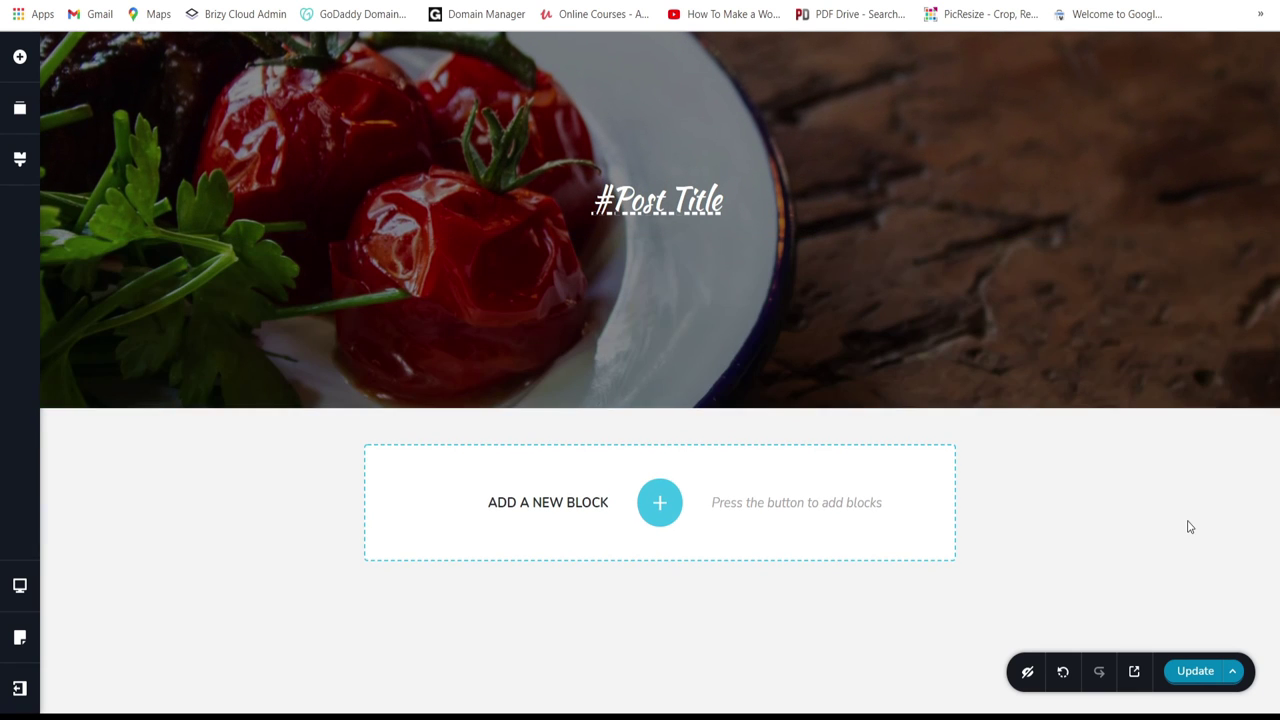
Step: Add the light footer block with a single centred menu row above the social icons beneath the banner
{"action": "left_click", "coordinate": [660, 503]}
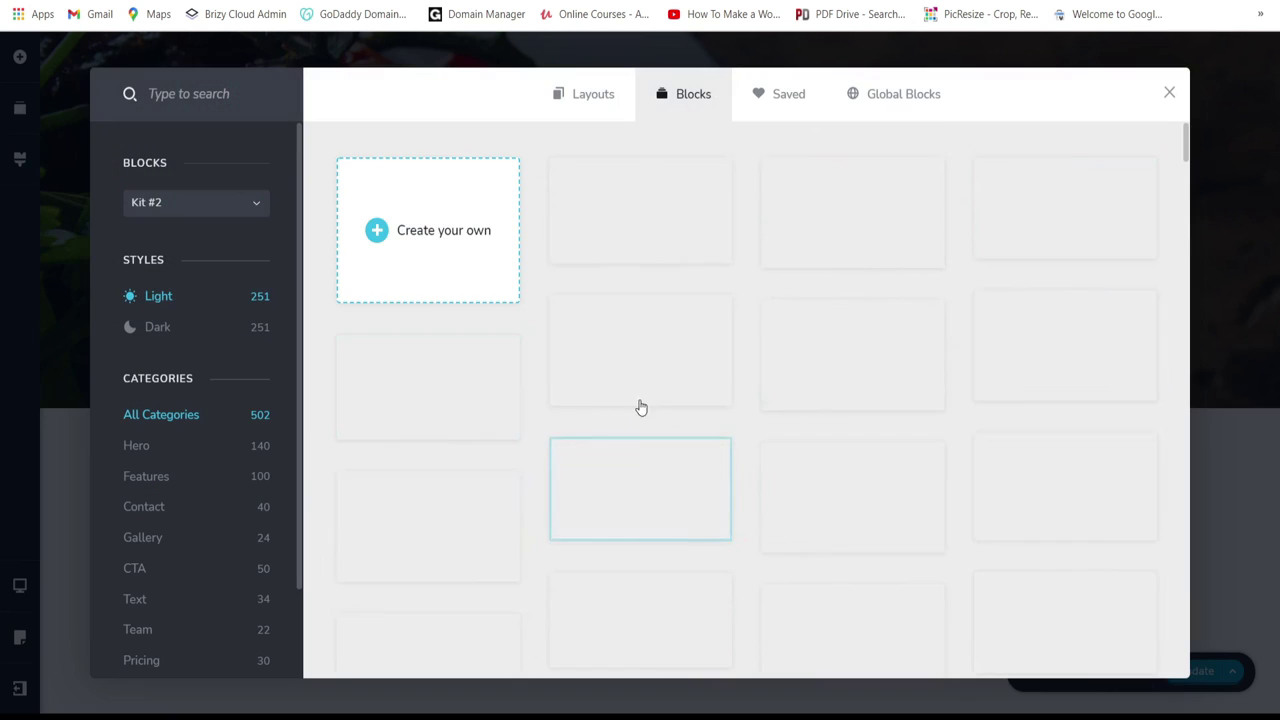
{"action": "scroll", "coordinate": [560, 420], "scroll_direction": "down", "scroll_amount": 5}
{"action": "scroll", "coordinate": [168, 572], "scroll_direction": "down", "scroll_amount": 1}
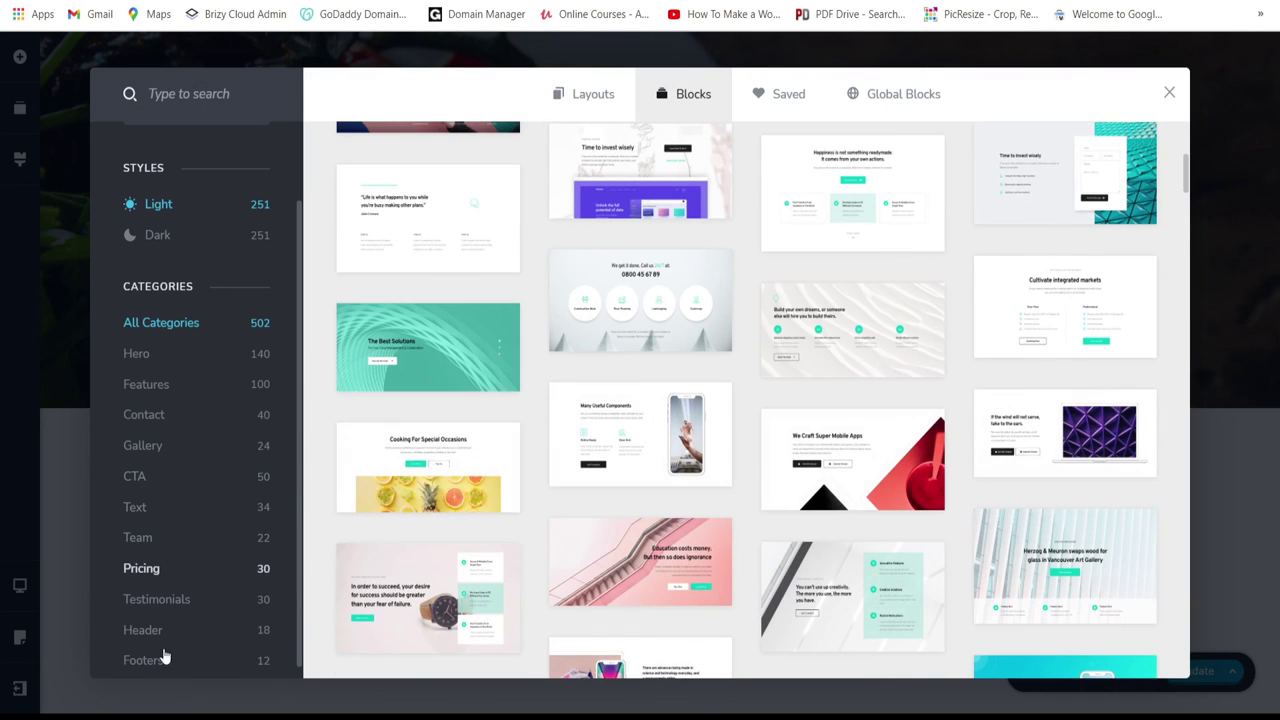
{"action": "left_click", "coordinate": [143, 660]}
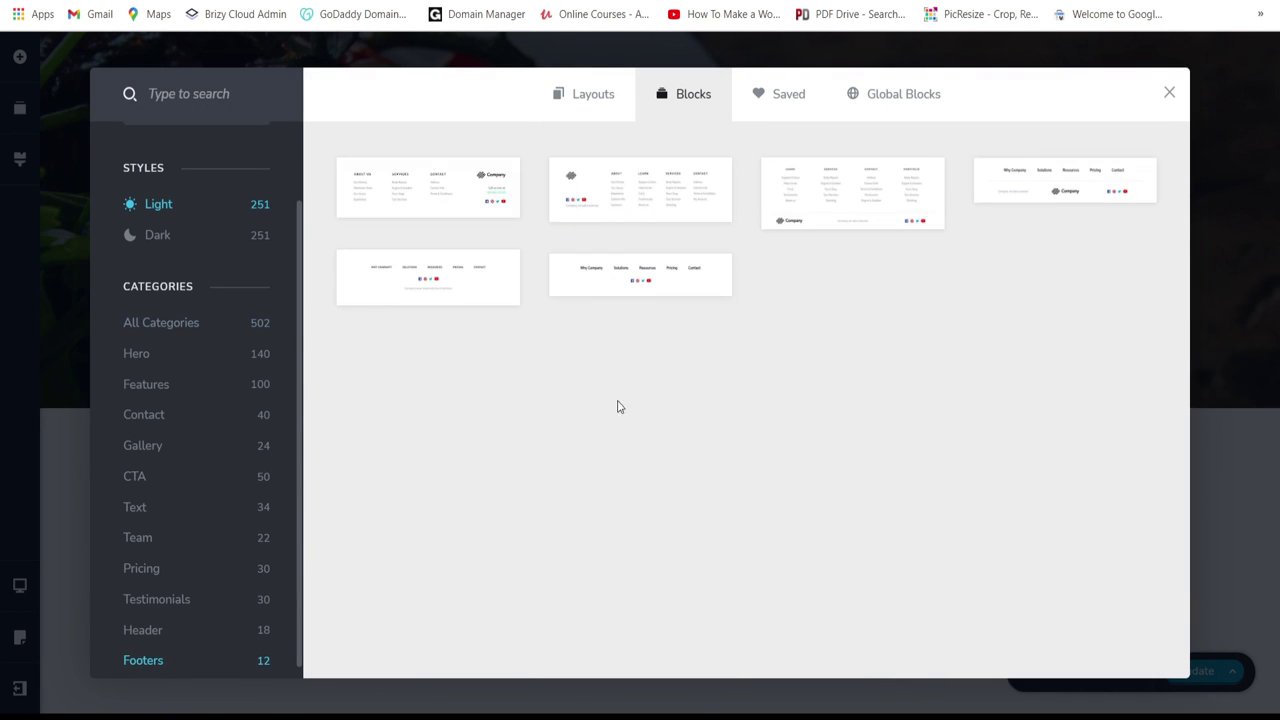
{"action": "left_click", "coordinate": [624, 286]}
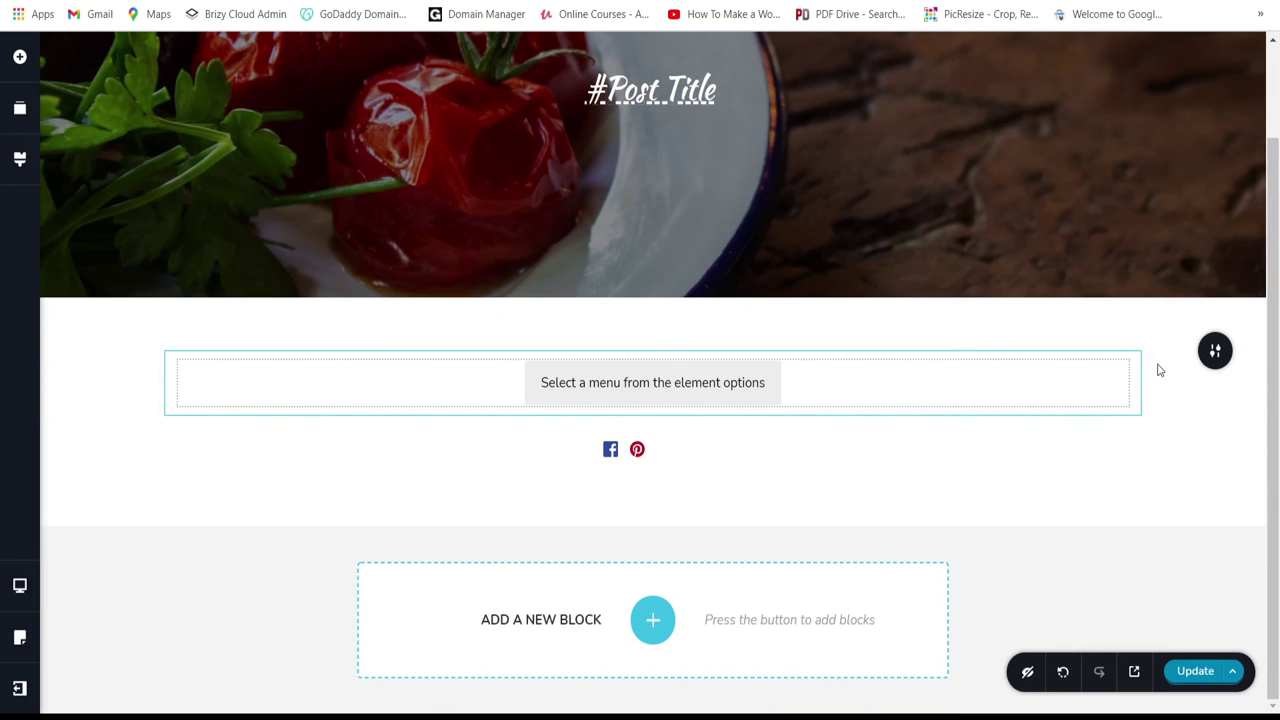
Step: Set the footer block's solid overlay colour to black
{"action": "mouse_move", "coordinate": [1215, 350]}
{"action": "left_click", "coordinate": [1068, 352]}
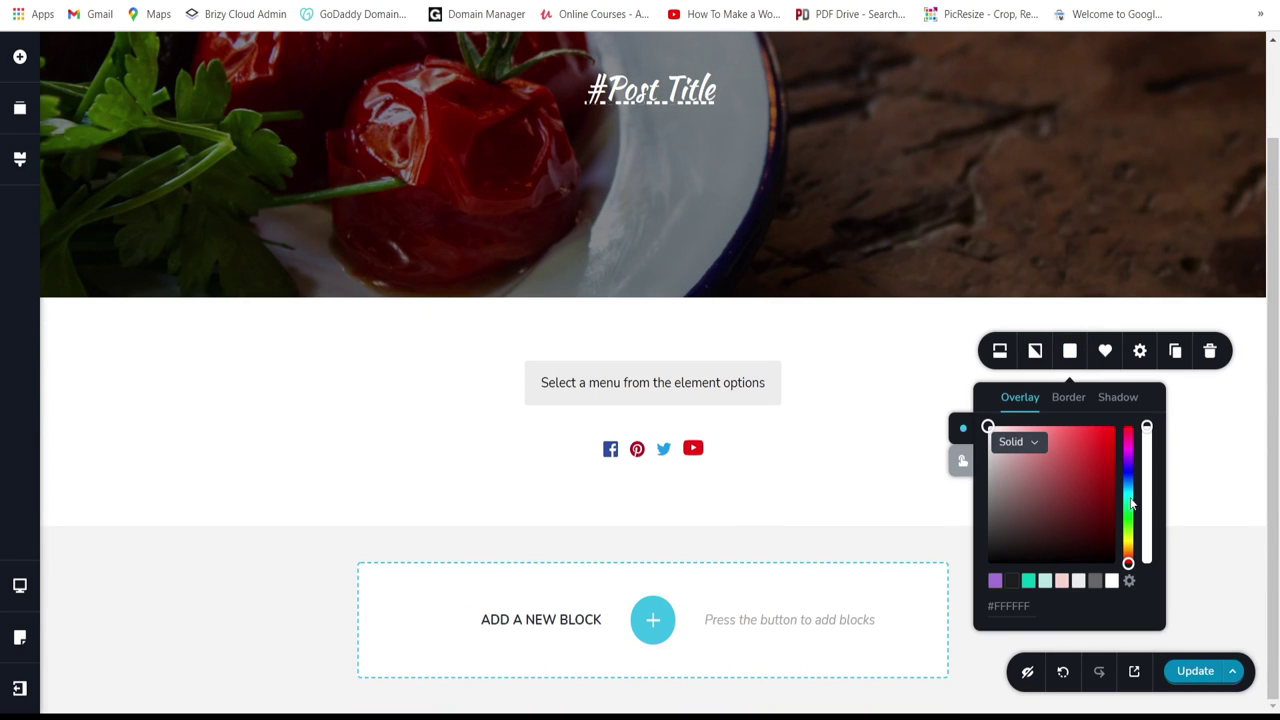
{"action": "left_click", "coordinate": [990, 558]}
{"action": "left_click_drag", "start_coordinate": [989, 560], "coordinate": [984, 579]}
Step: Assign the Main Menu to the footer's menu element
{"action": "left_click", "coordinate": [774, 386]}
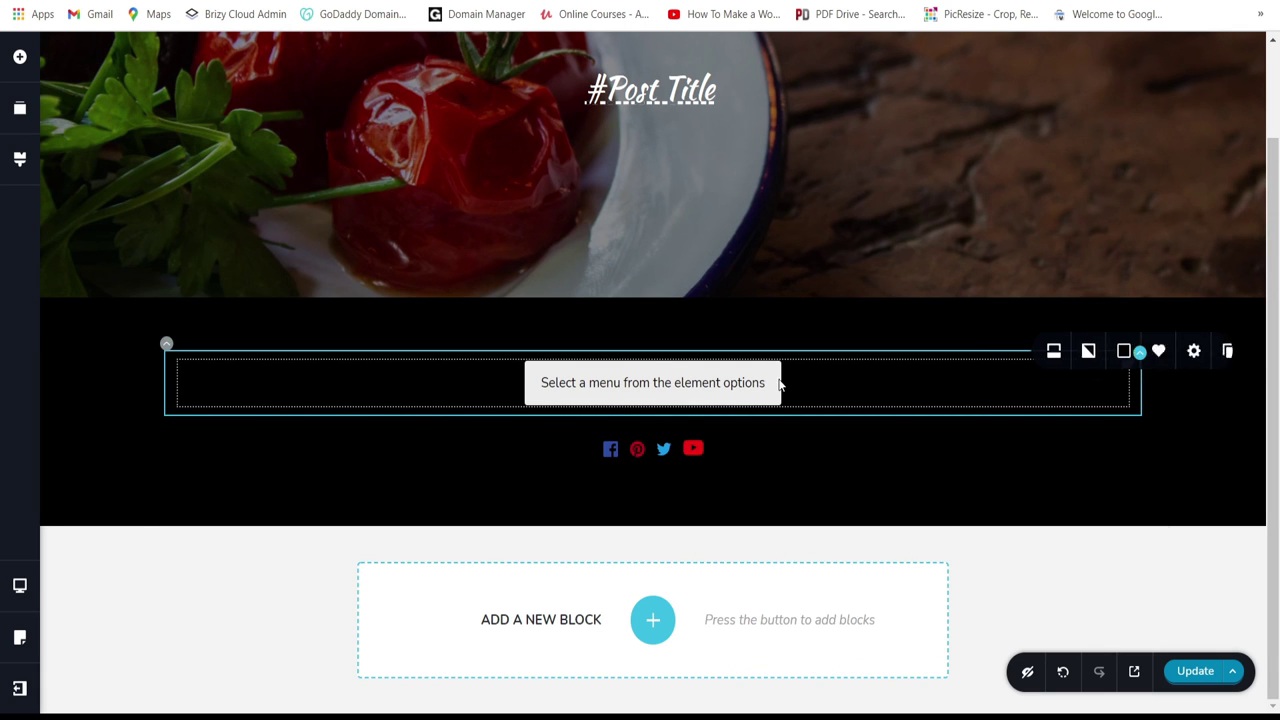
{"action": "left_click", "coordinate": [1114, 366]}
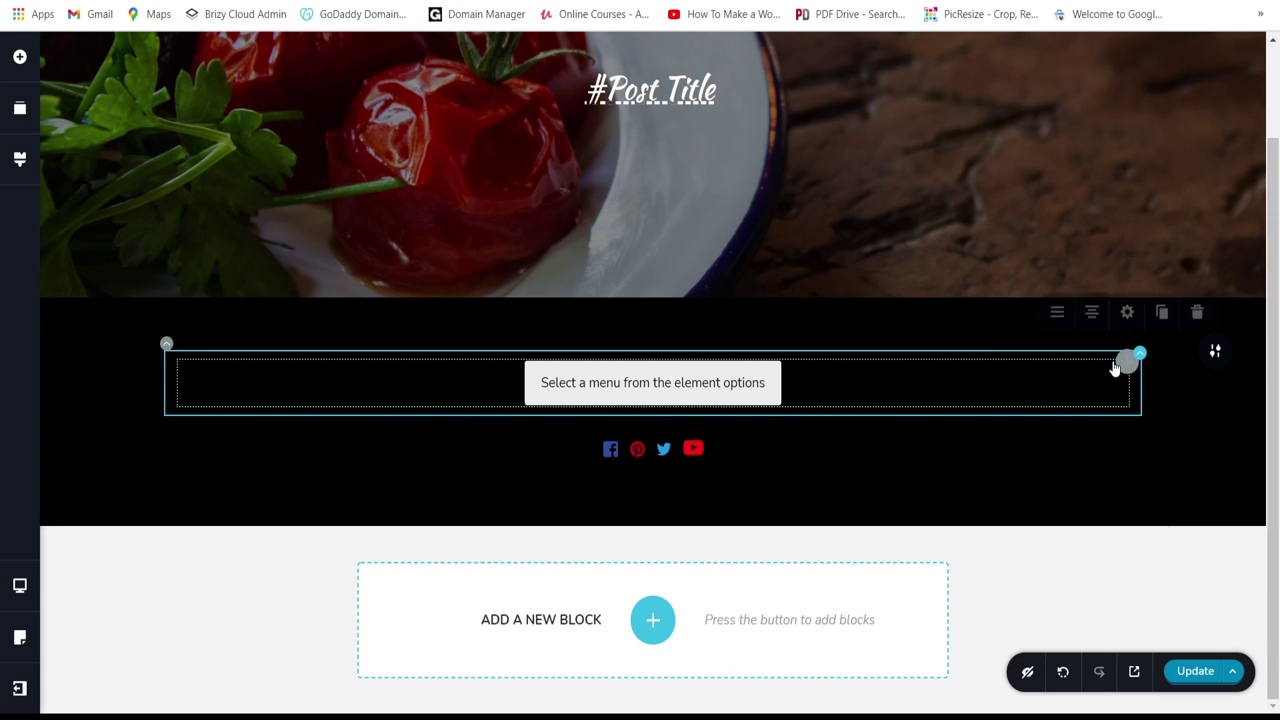
{"action": "left_click", "coordinate": [1060, 322]}
{"action": "left_click", "coordinate": [1114, 131]}
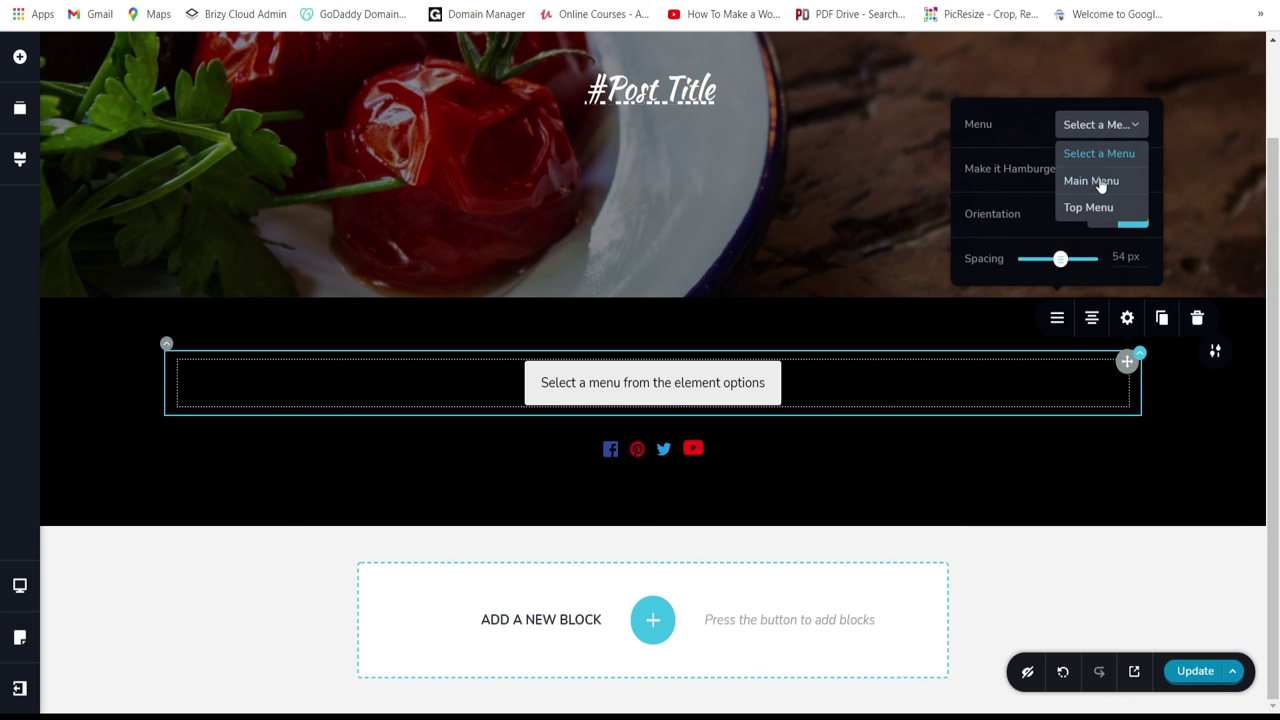
{"action": "left_click", "coordinate": [1094, 180]}
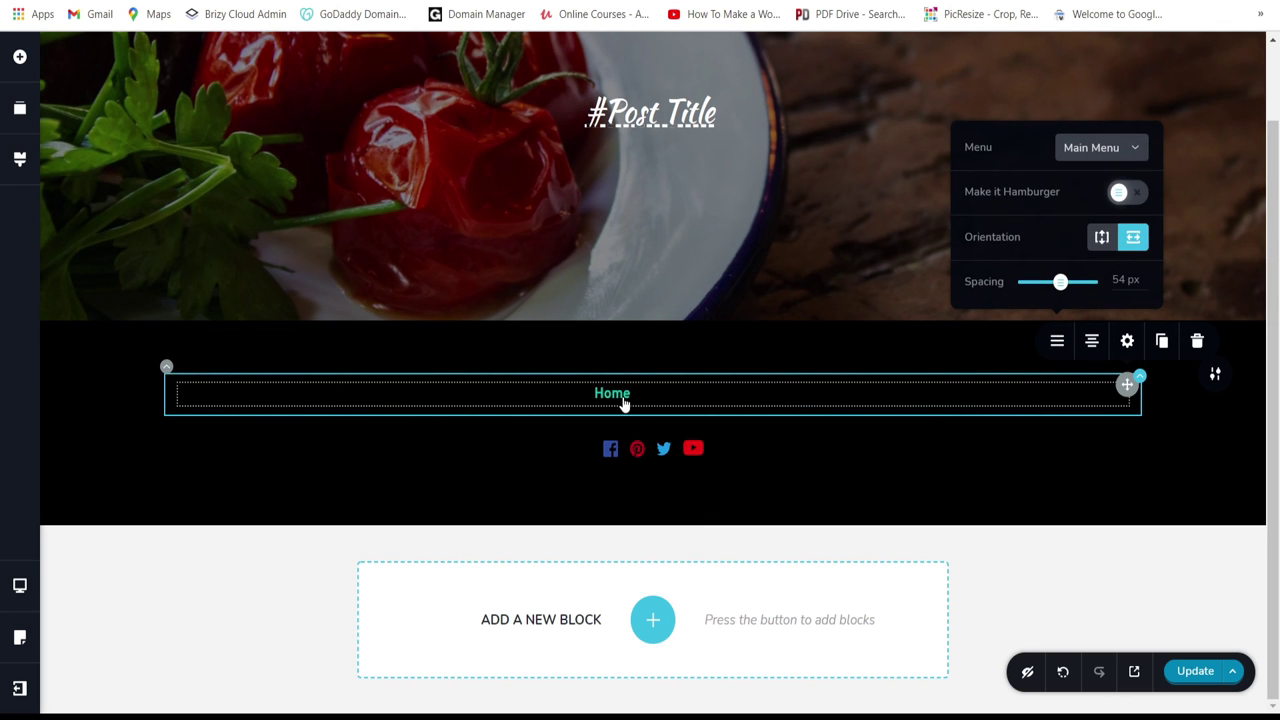
Step: Set the footer menu's text colour to white (#FFFFFF) and its hover colour to red (#ca0508)
{"action": "left_click", "coordinate": [622, 400]}
{"action": "left_click", "coordinate": [647, 352]}
{"action": "left_click", "coordinate": [689, 270]}
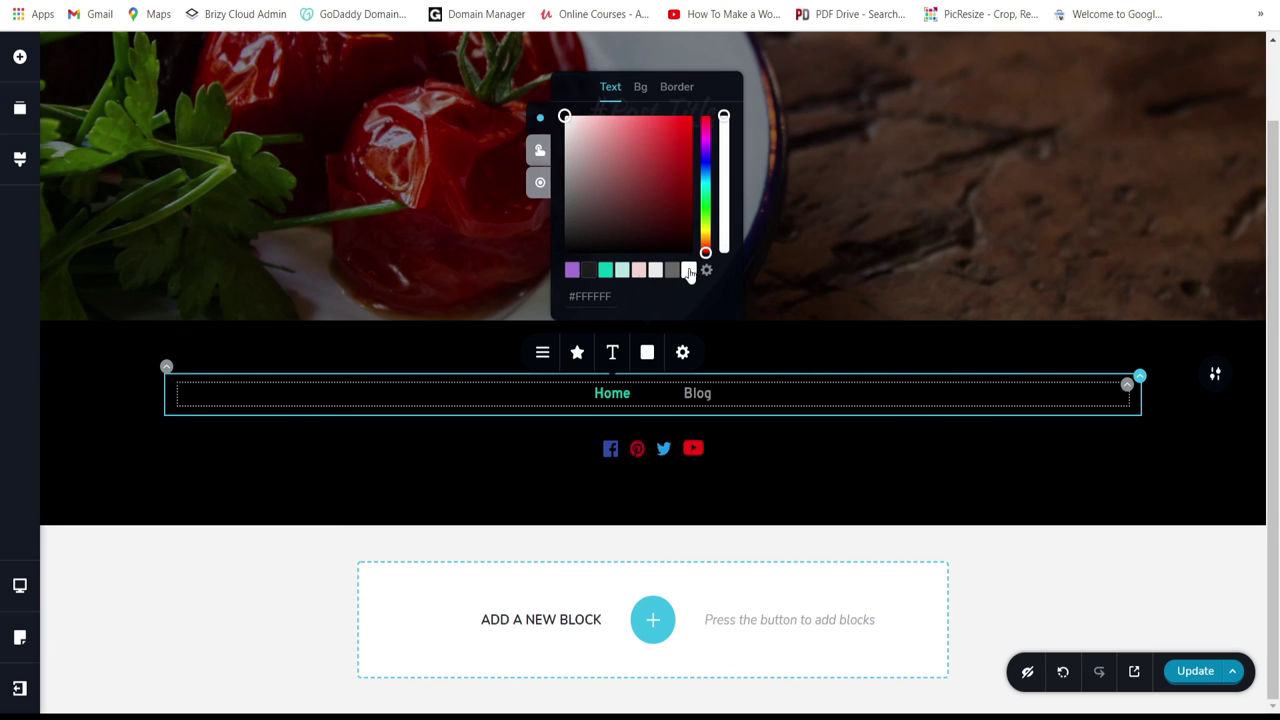
{"action": "left_click", "coordinate": [540, 151]}
{"action": "left_click_drag", "start_coordinate": [705, 186], "coordinate": [706, 116]}
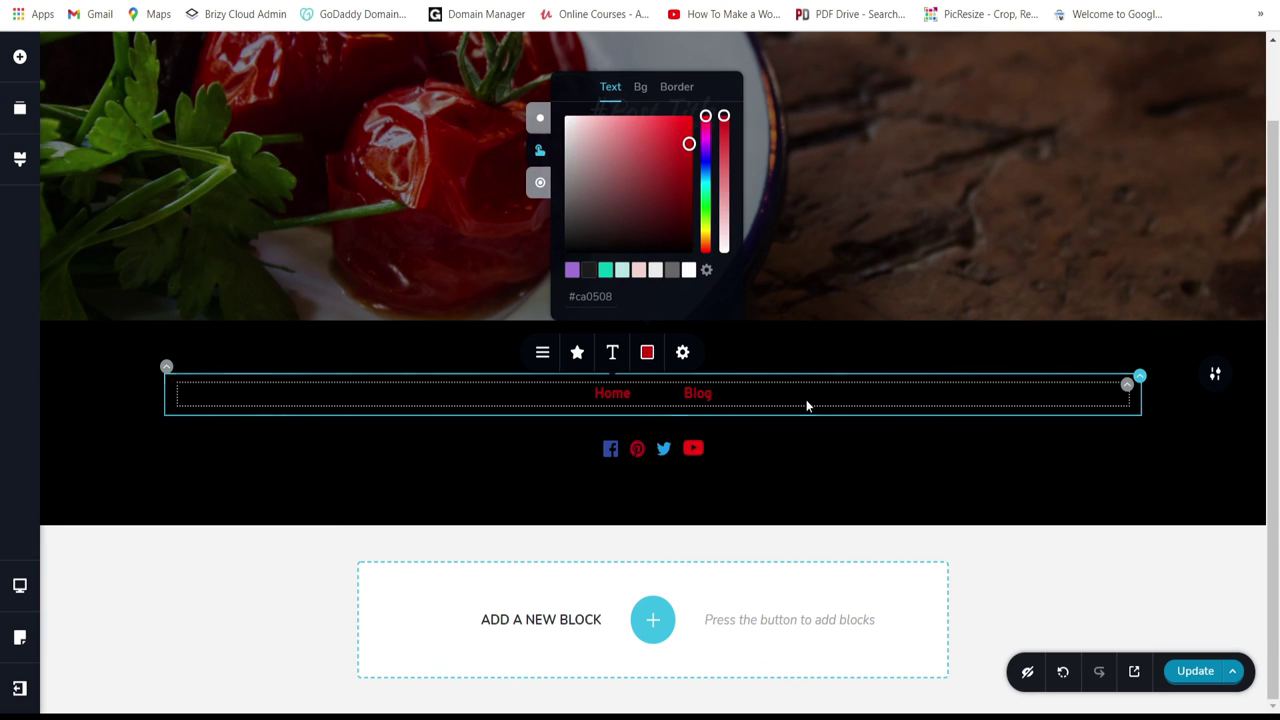
Step: Change the footer menu's font to Kaushan Script
{"action": "left_click", "coordinate": [611, 351]}
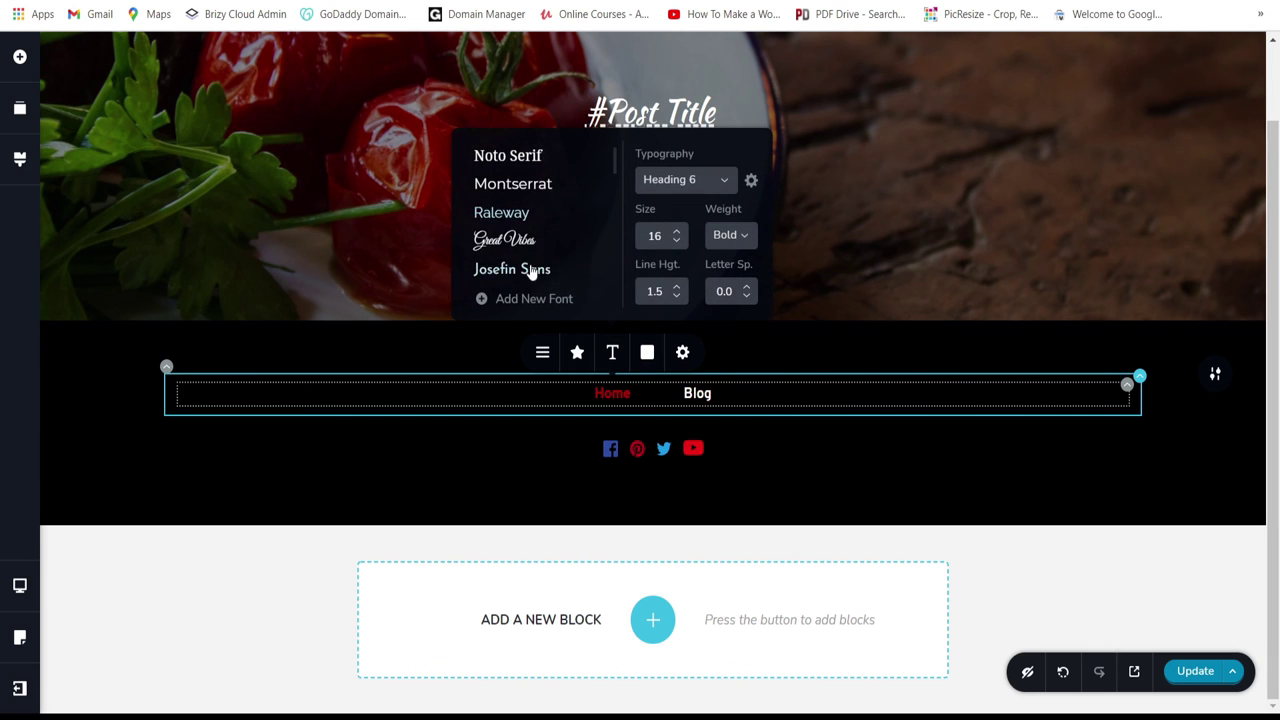
{"action": "scroll", "coordinate": [532, 272], "scroll_direction": "down", "scroll_amount": 2}
{"action": "left_click", "coordinate": [537, 266]}
{"action": "left_click", "coordinate": [834, 461]}
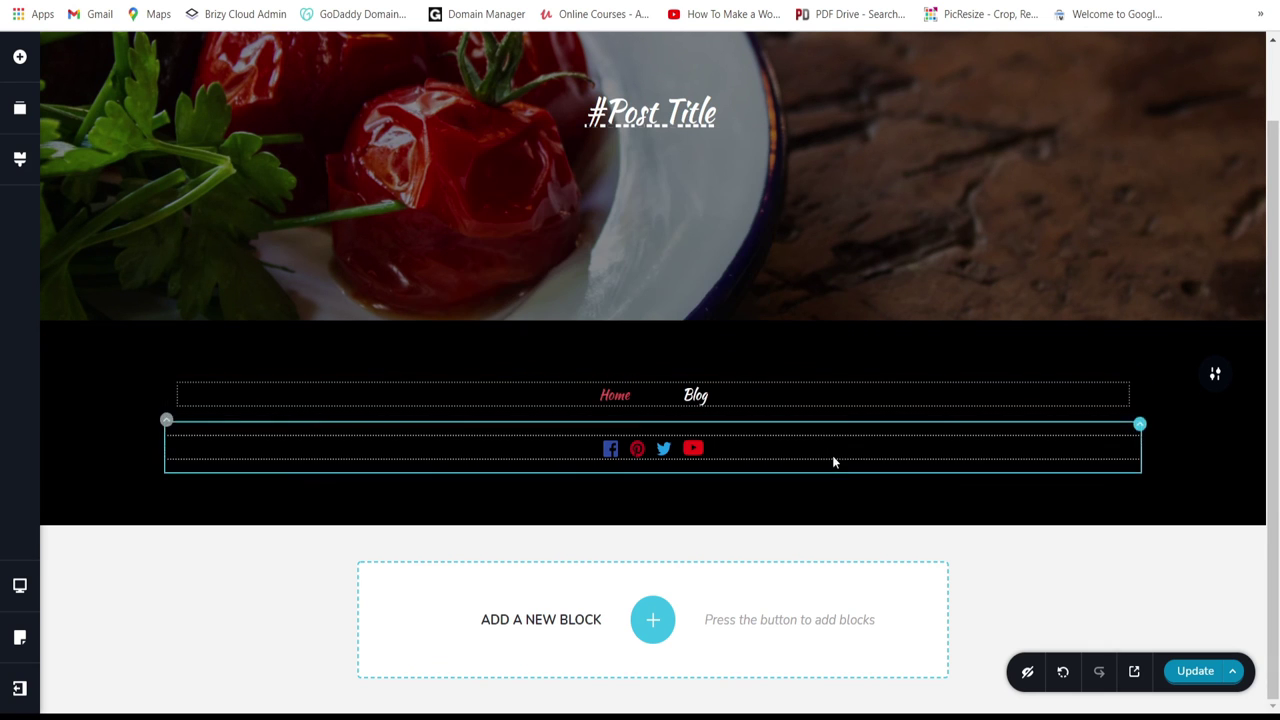
Step: Insert a blank custom block between the banner and the footer
{"action": "scroll", "coordinate": [969, 555], "scroll_direction": "up", "scroll_amount": 1}
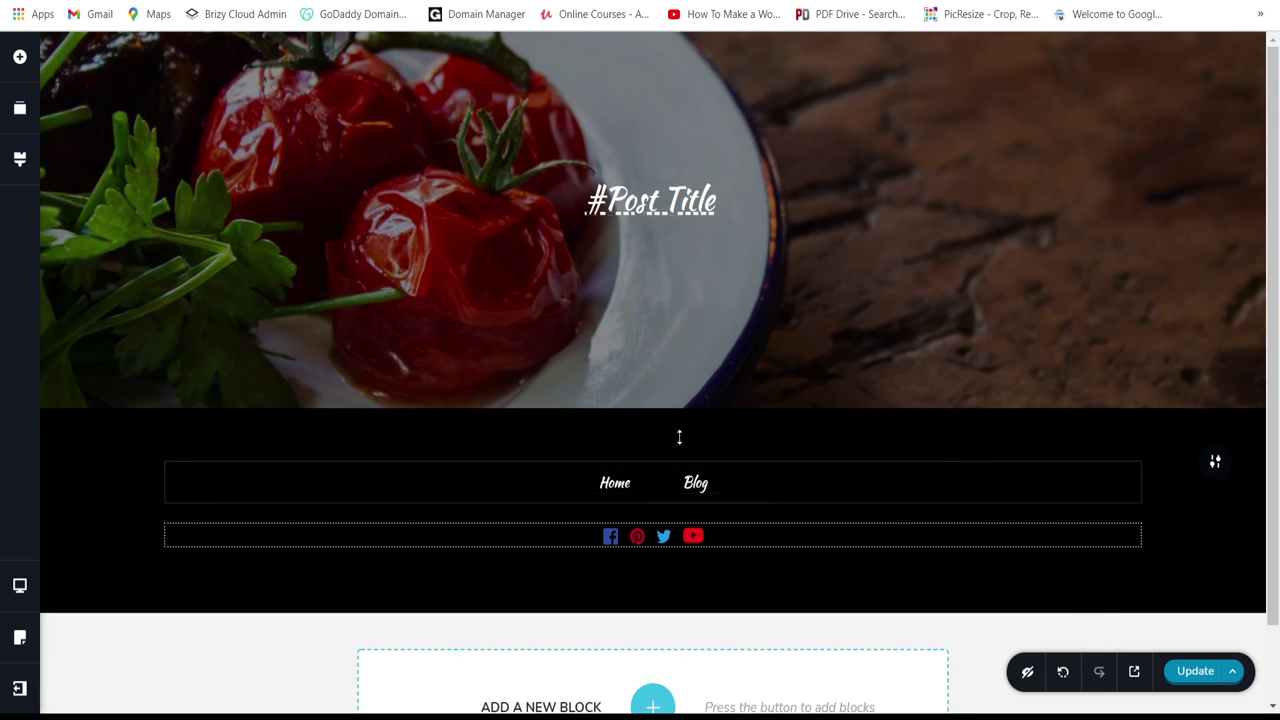
{"action": "left_click", "coordinate": [651, 410]}
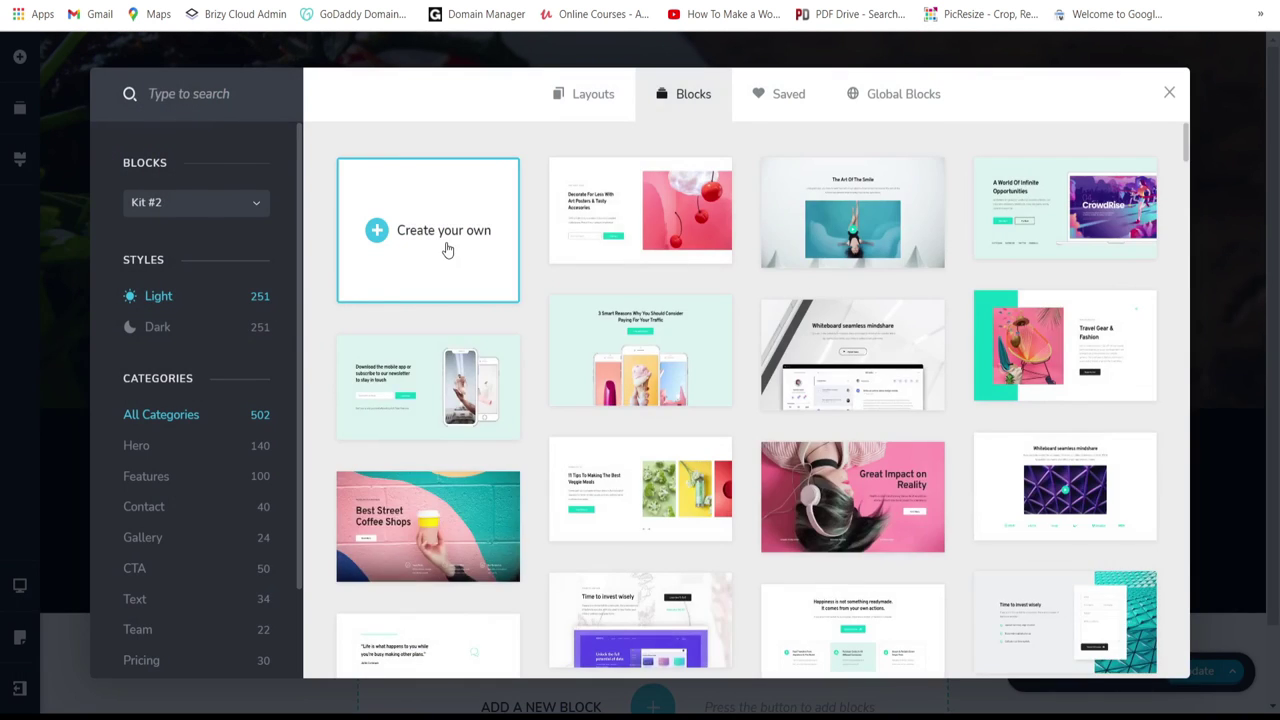
{"action": "left_click", "coordinate": [447, 250]}
Step: Add a narrower second column to the blank block and delete it again
{"action": "left_click", "coordinate": [20, 60]}
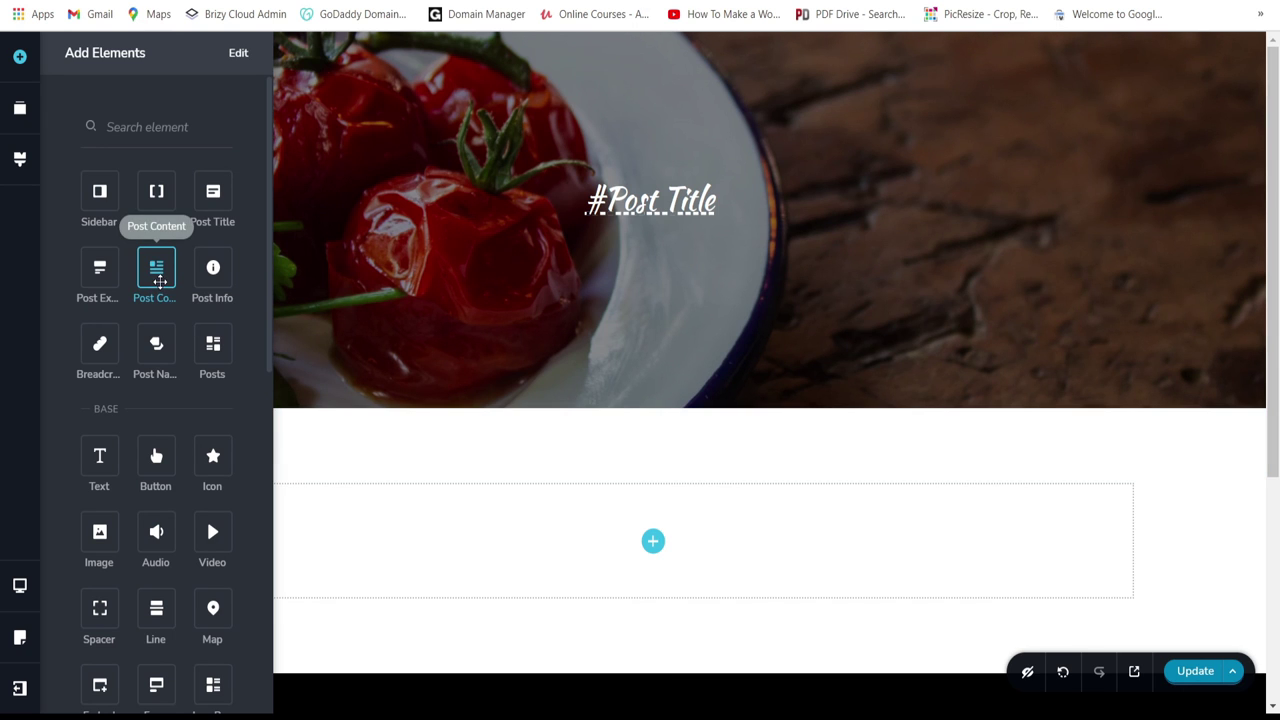
{"action": "mouse_move", "coordinate": [158, 276]}
{"action": "left_mouse_down"}
{"action": "mouse_move", "coordinate": [341, 382]}
{"action": "mouse_move", "coordinate": [151, 262]}
{"action": "left_mouse_up"}
{"action": "scroll", "coordinate": [194, 323], "scroll_direction": "down", "scroll_amount": 5}
{"action": "scroll", "coordinate": [197, 322], "scroll_direction": "down", "scroll_amount": 3}
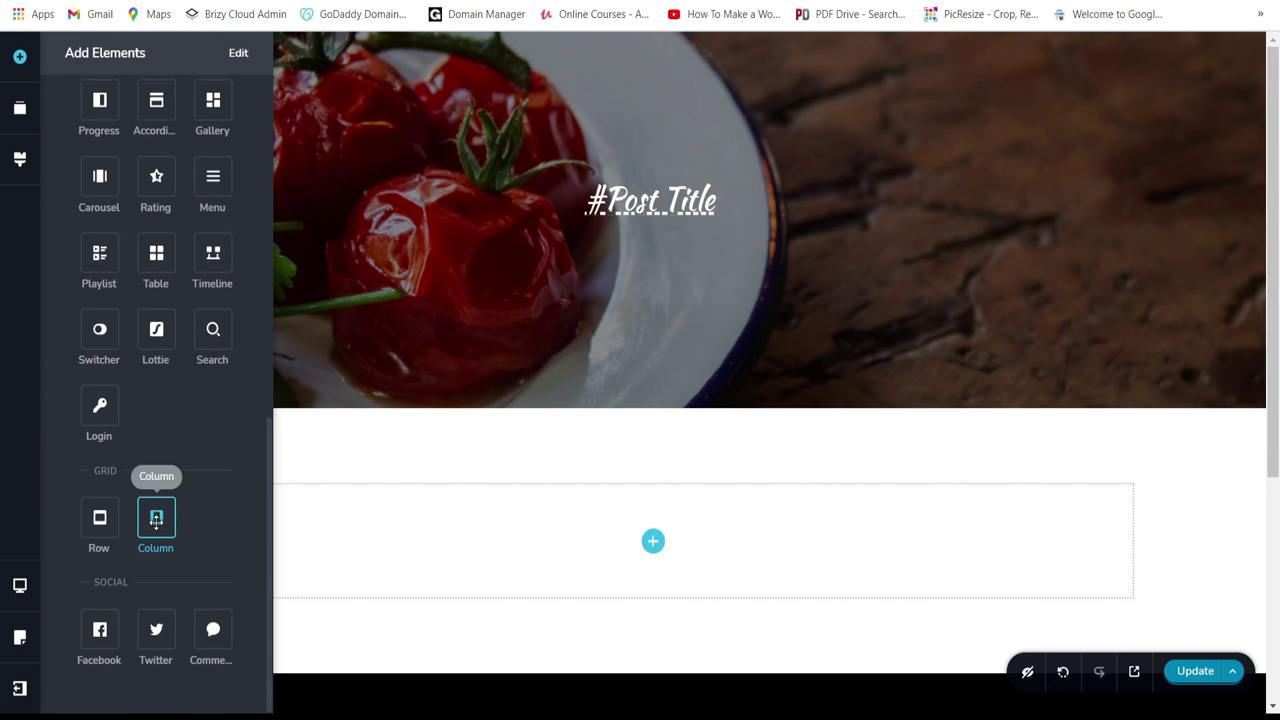
{"action": "left_click_drag", "start_coordinate": [156, 519], "coordinate": [805, 556]}
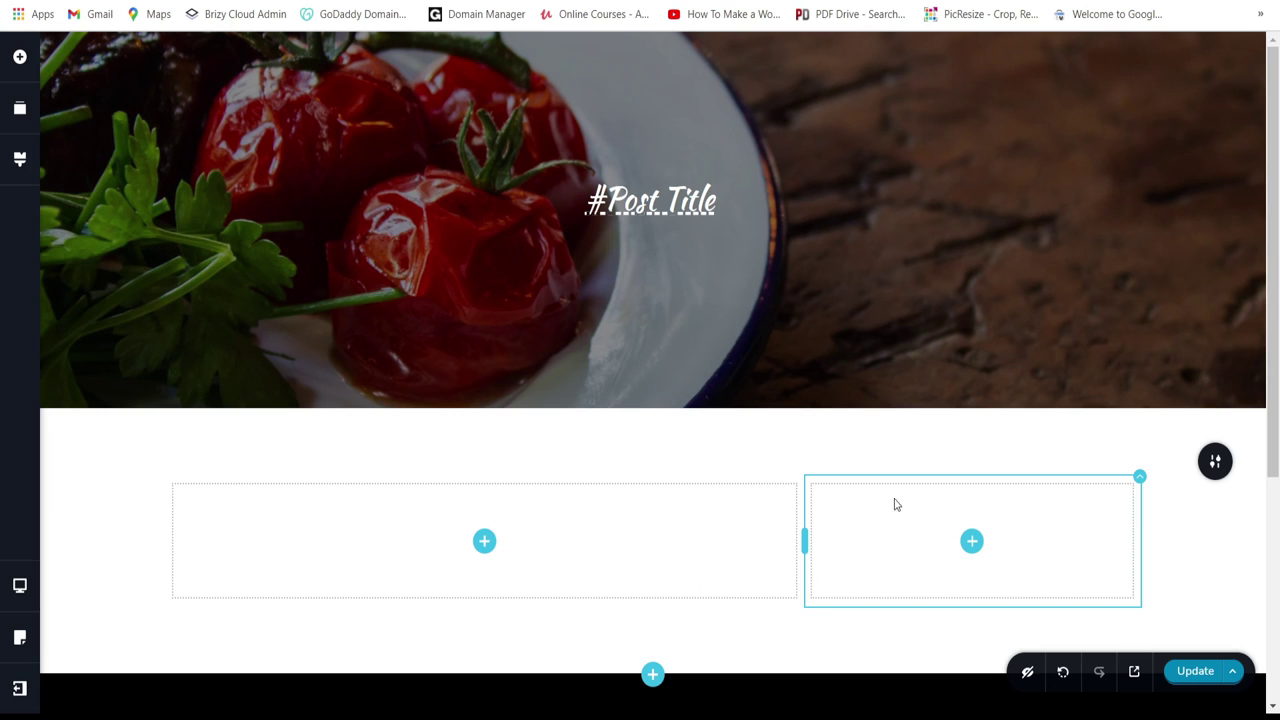
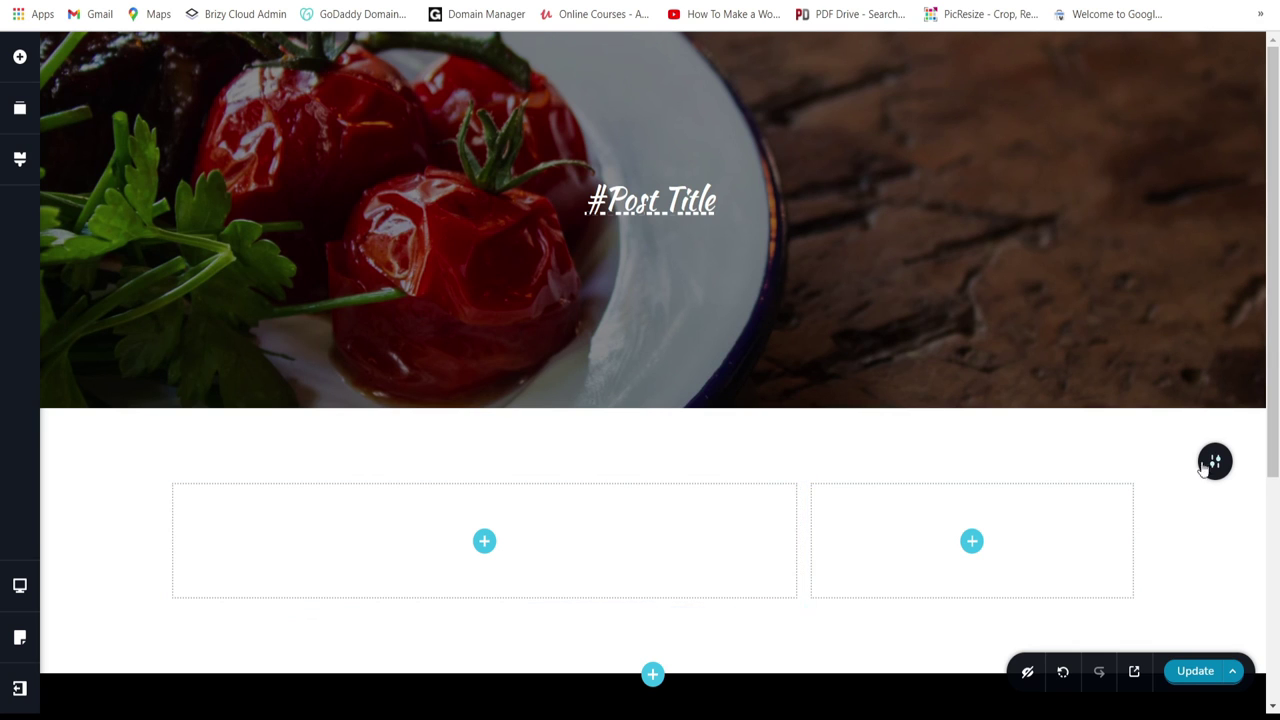
{"action": "left_click", "coordinate": [1131, 491]}
{"action": "left_click", "coordinate": [1243, 432]}
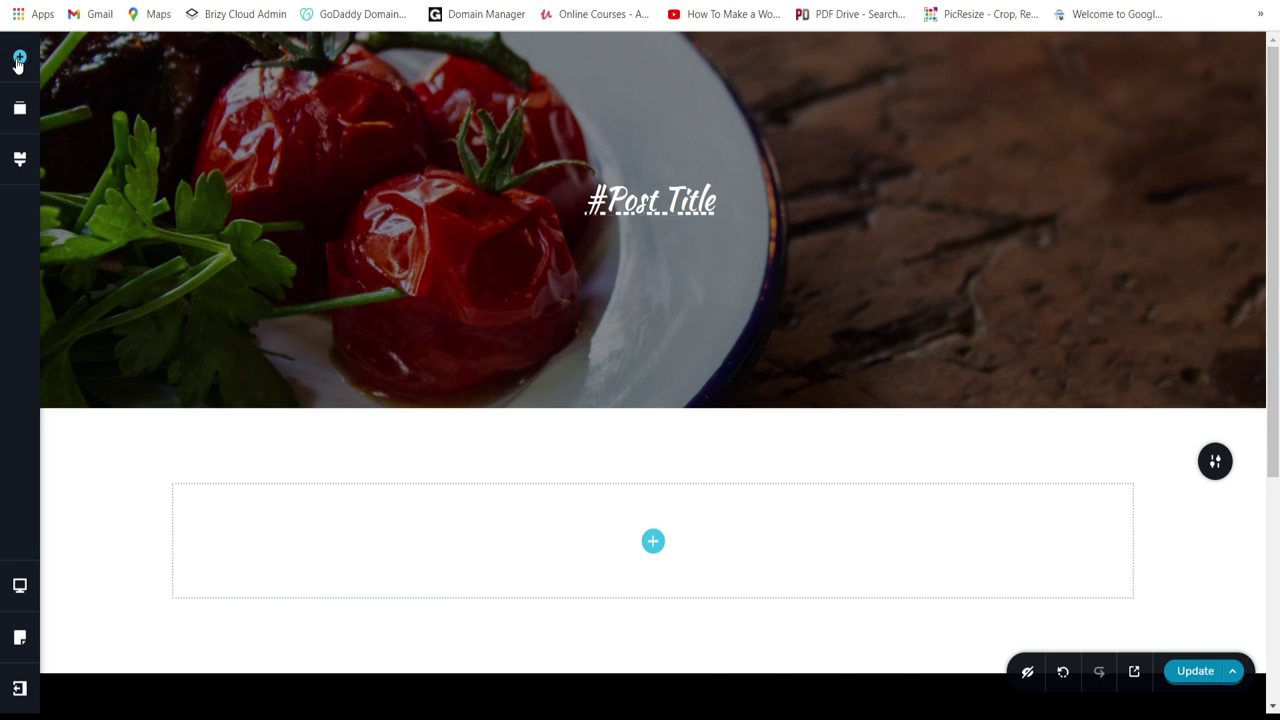
Step: Add a Post Info element to the blank block between the banner and the footer
{"action": "left_click", "coordinate": [18, 60]}
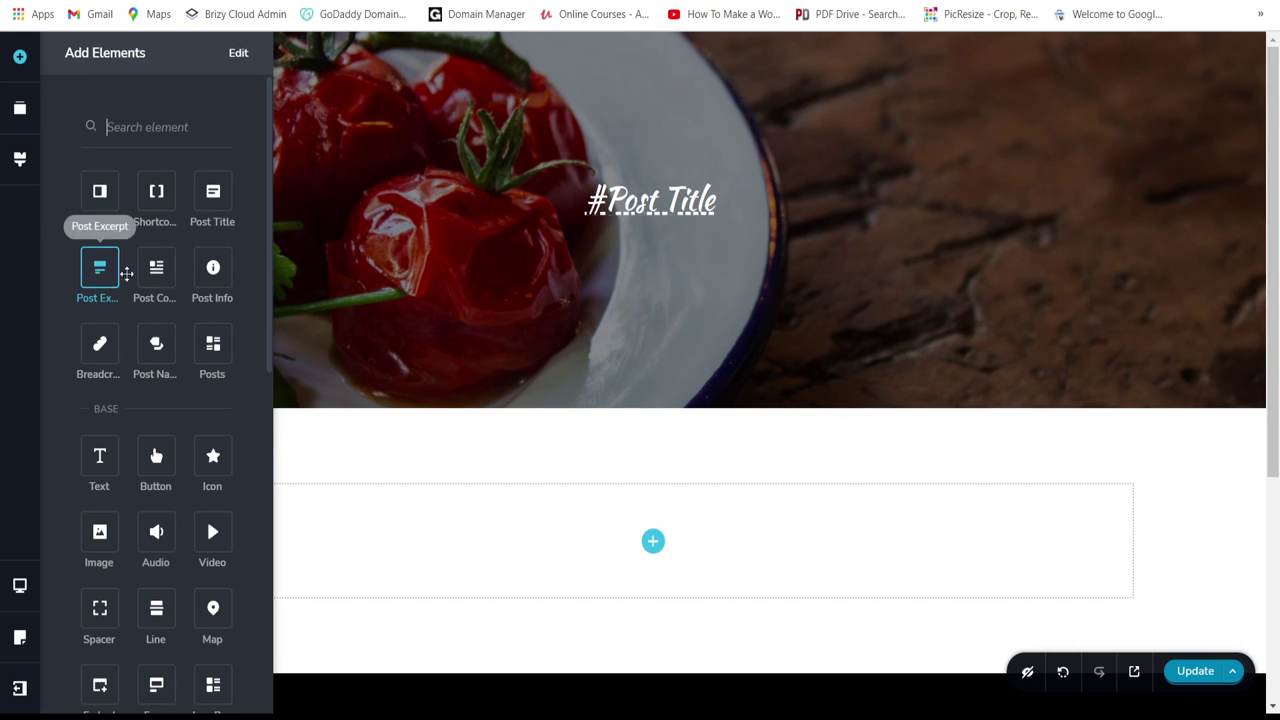
{"action": "left_click_drag", "start_coordinate": [214, 279], "coordinate": [657, 548]}
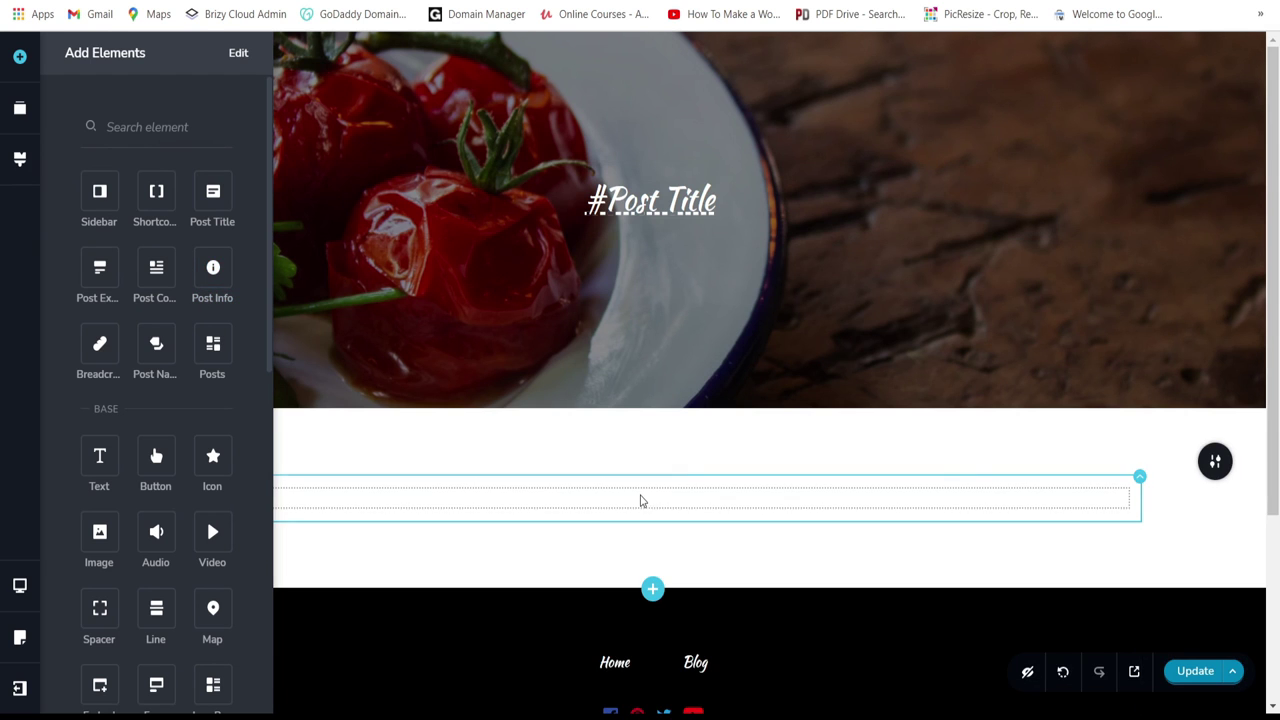
Step: Add a Breadcrumbs element above the Post Info and a Post Content element below it
{"action": "scroll", "coordinate": [620, 470], "scroll_direction": "down", "scroll_amount": 2}
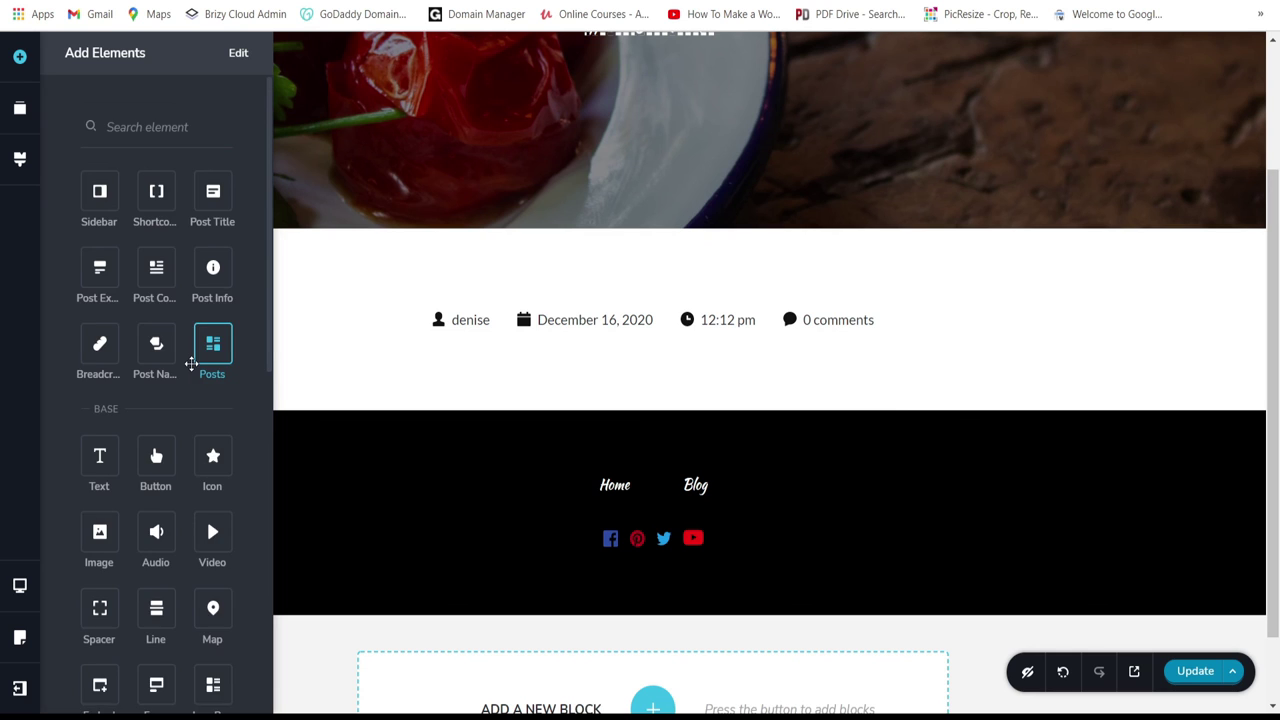
{"action": "scroll", "coordinate": [191, 364], "scroll_direction": "down", "scroll_amount": 1}
{"action": "scroll", "coordinate": [191, 364], "scroll_direction": "up", "scroll_amount": 1}
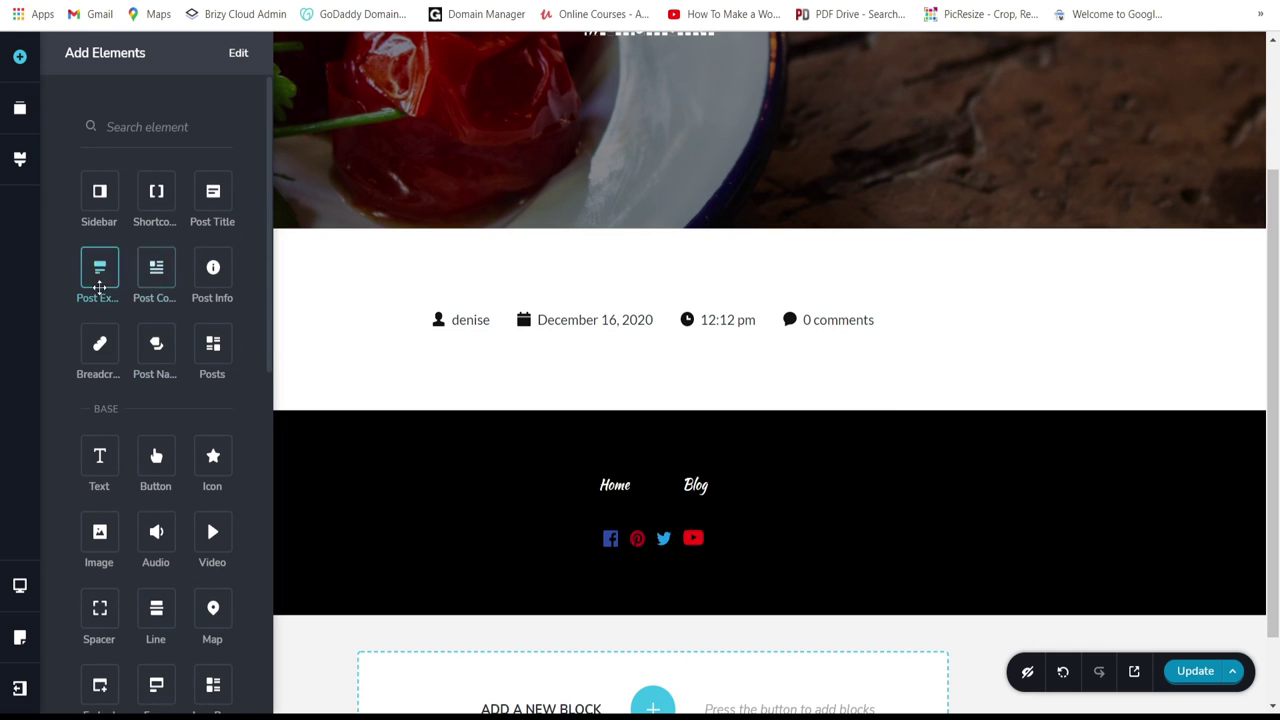
{"action": "mouse_move", "coordinate": [99, 343]}
{"action": "left_mouse_down"}
{"action": "mouse_move", "coordinate": [447, 352]}
{"action": "mouse_move", "coordinate": [557, 294]}
{"action": "mouse_move", "coordinate": [580, 294]}
{"action": "mouse_move", "coordinate": [574, 303]}
{"action": "left_mouse_up"}
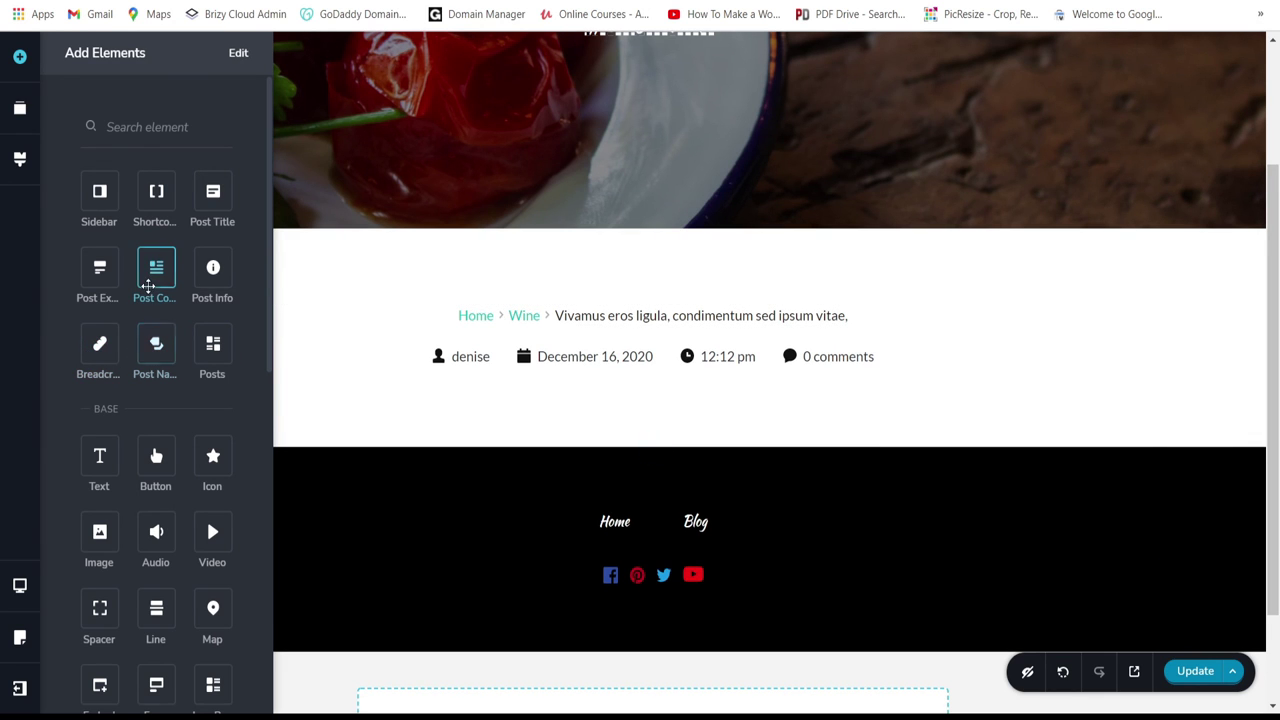
{"action": "left_click_drag", "start_coordinate": [154, 281], "coordinate": [549, 382]}
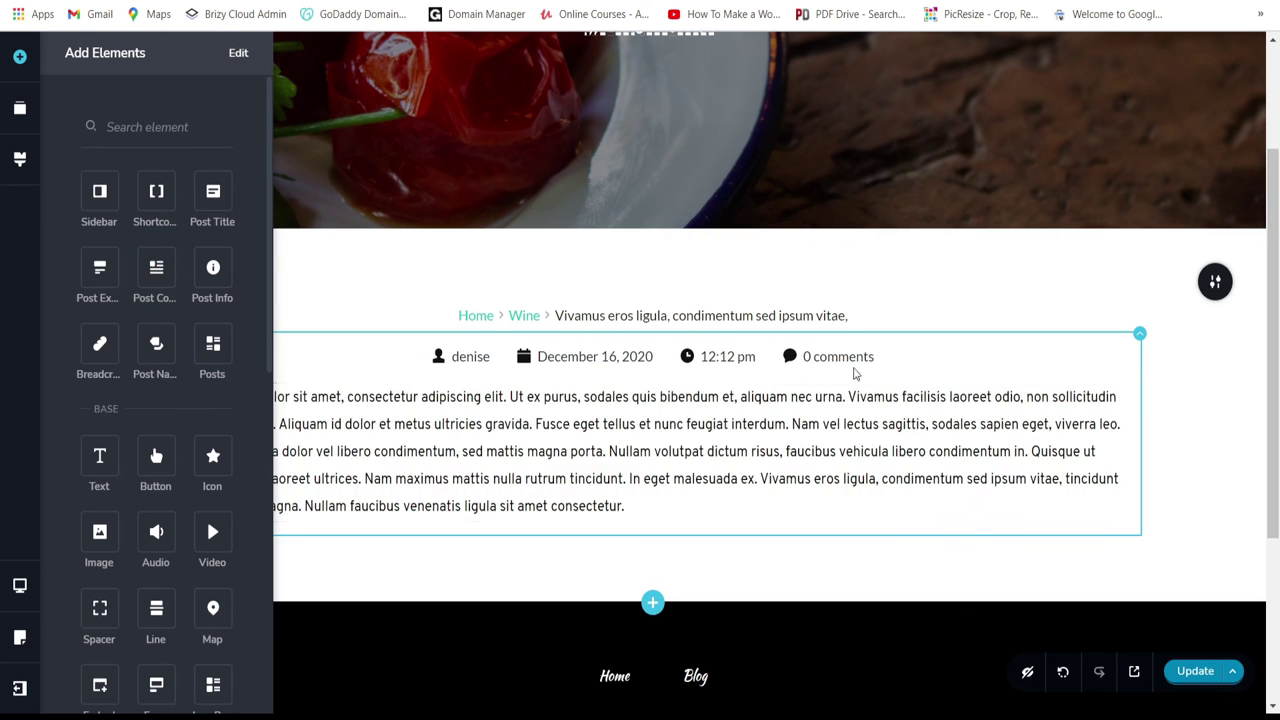
{"action": "left_click", "coordinate": [793, 395]}
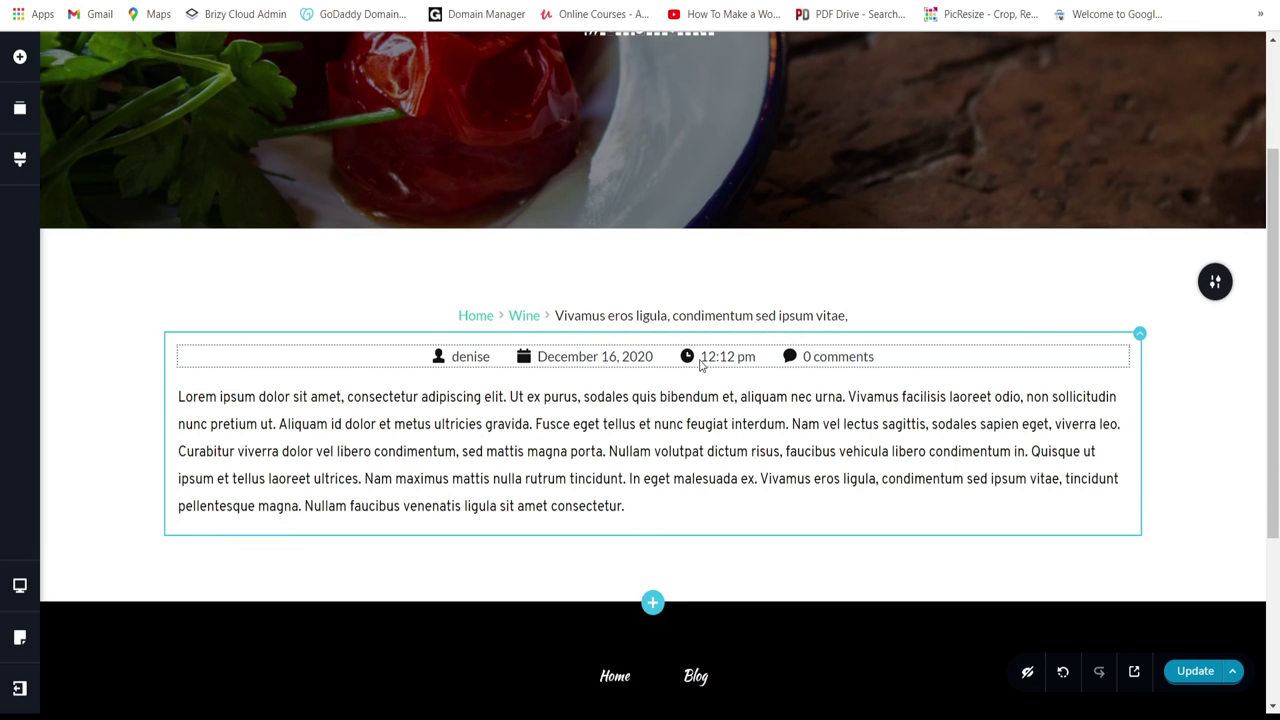
Step: Remove the Comments and Time elements from the Post Info, keeping only Author and Date
{"action": "left_click", "coordinate": [703, 356]}
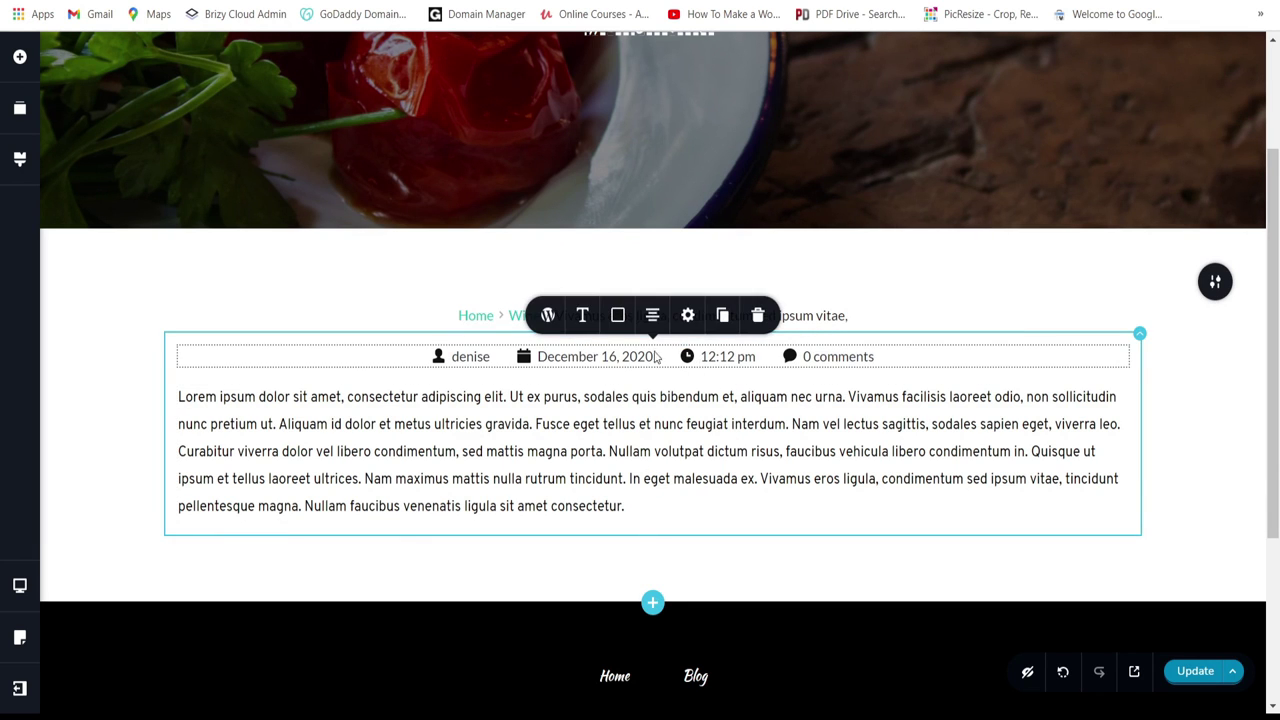
{"action": "left_click", "coordinate": [548, 320]}
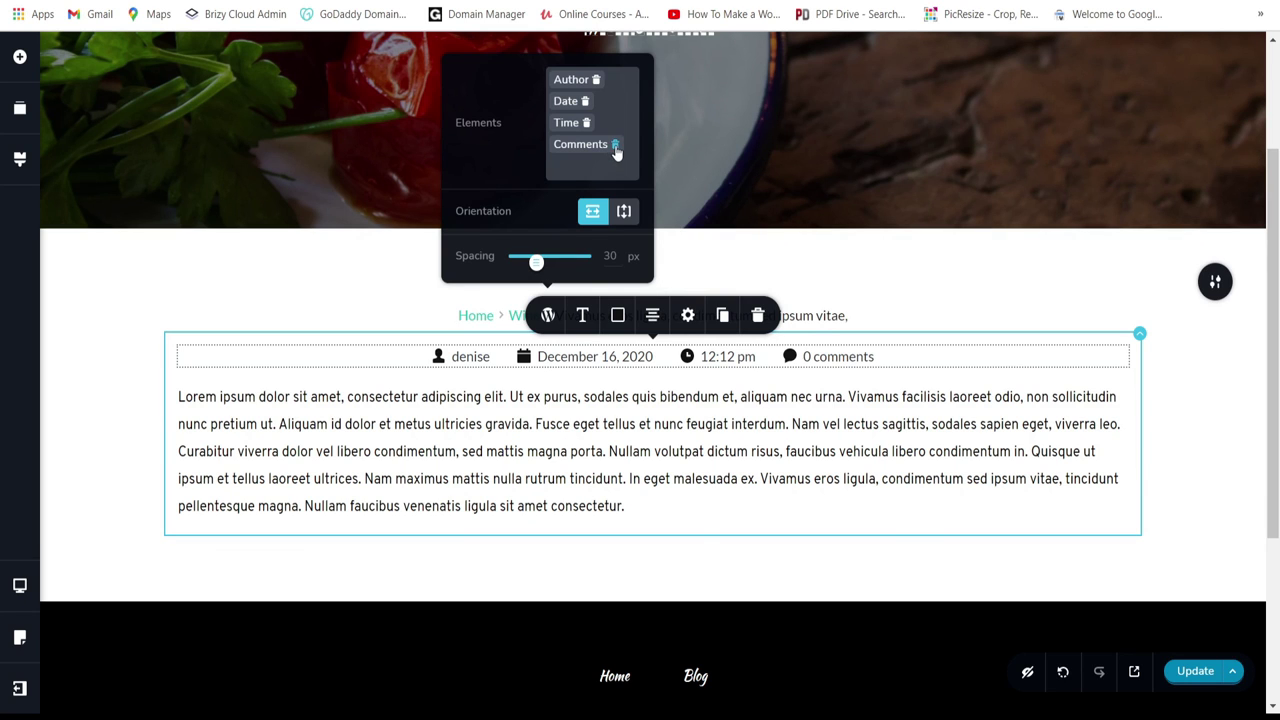
{"action": "left_click", "coordinate": [615, 145]}
{"action": "left_click", "coordinate": [586, 166]}
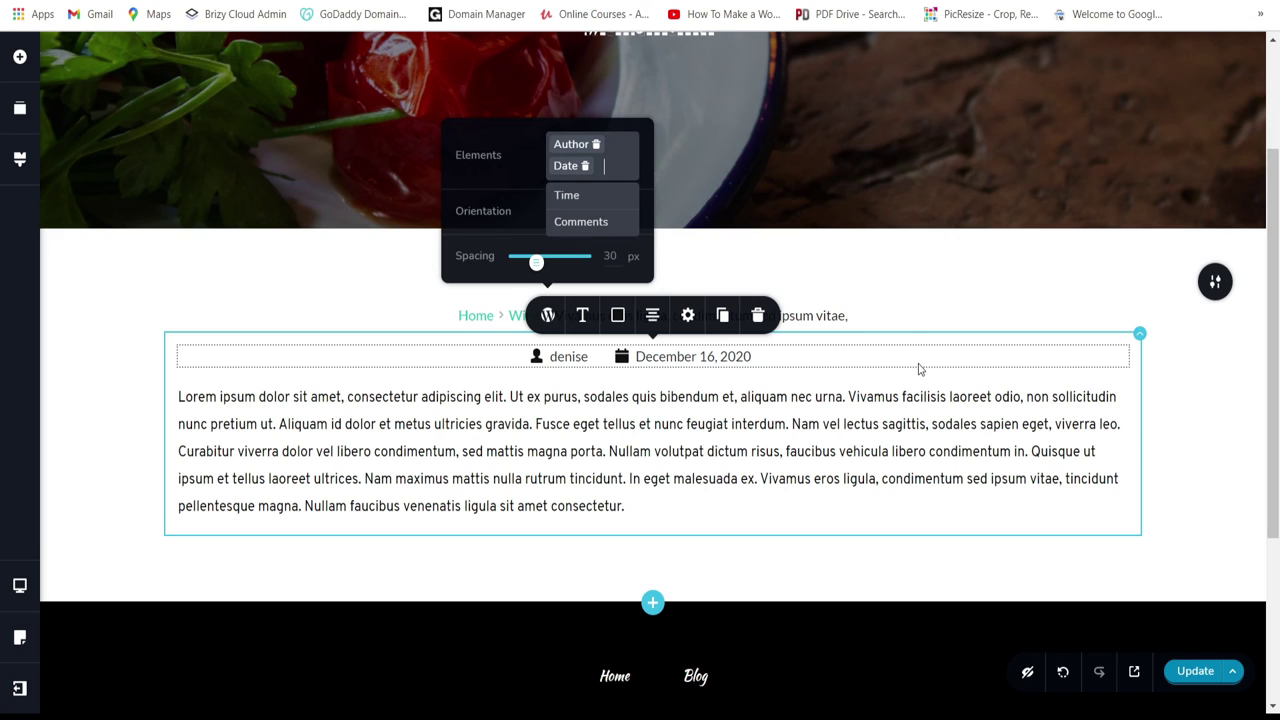
Step: Align the Post Info element to the left
{"action": "left_click", "coordinate": [652, 315]}
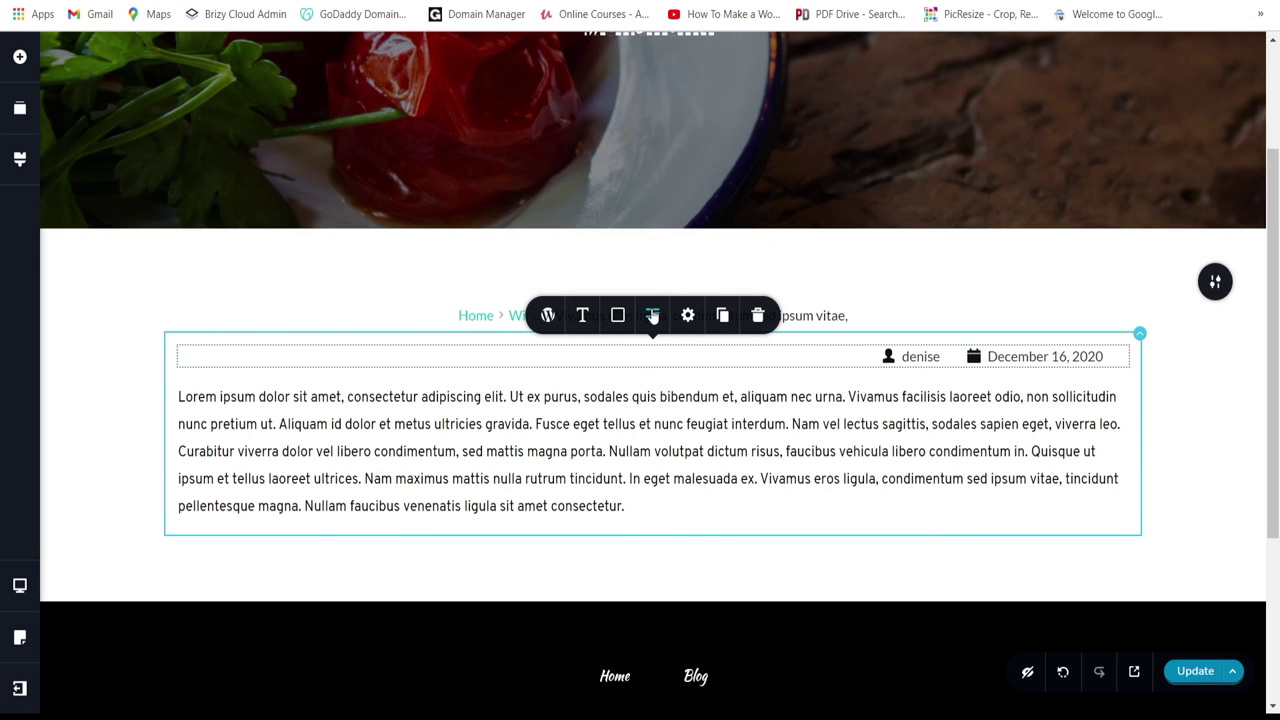
{"action": "left_click", "coordinate": [652, 315]}
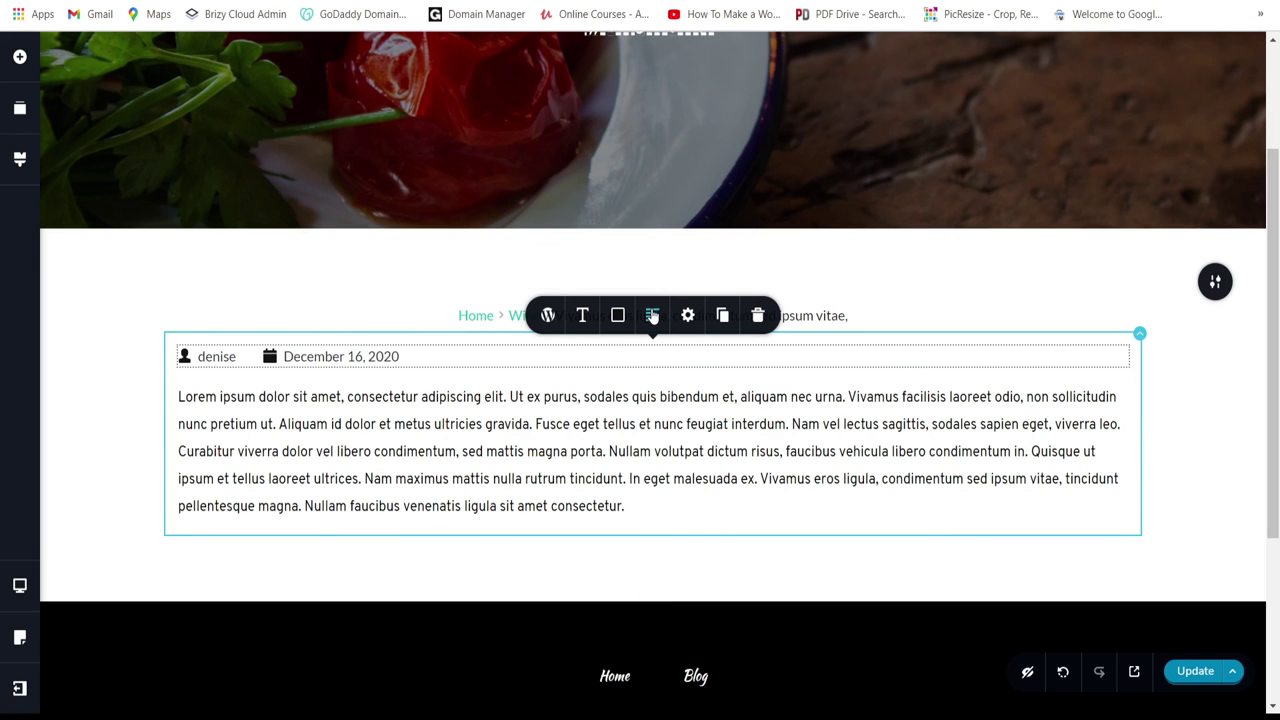
{"action": "left_click", "coordinate": [443, 386]}
Step: Set the breadcrumb links' colour to the grey palette swatch #666666
{"action": "left_click", "coordinate": [489, 316]}
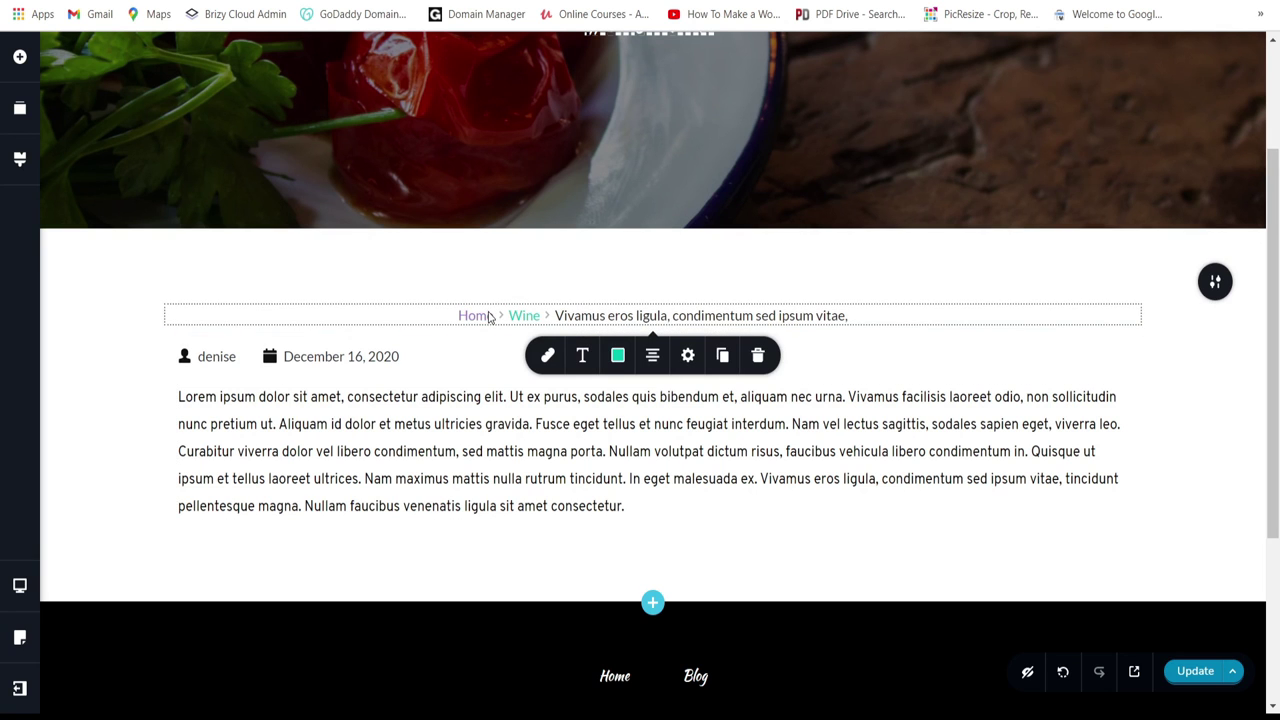
{"action": "left_click", "coordinate": [618, 355]}
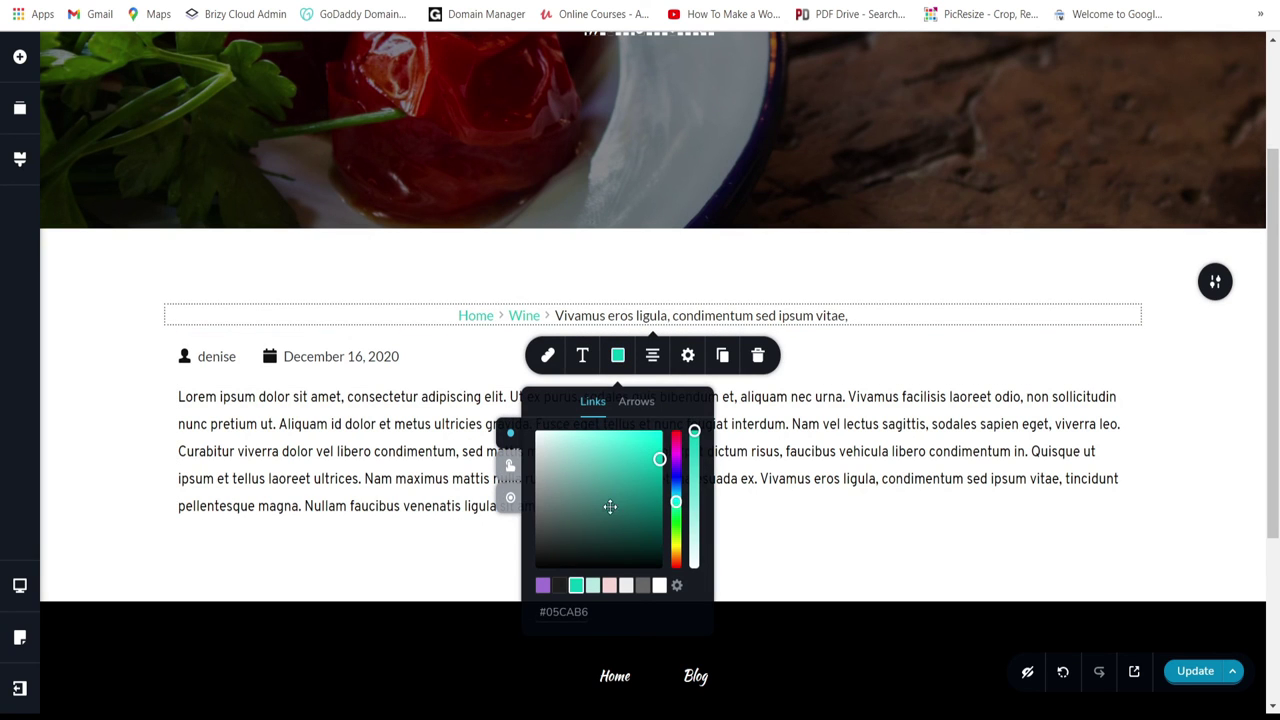
{"action": "left_click", "coordinate": [643, 586]}
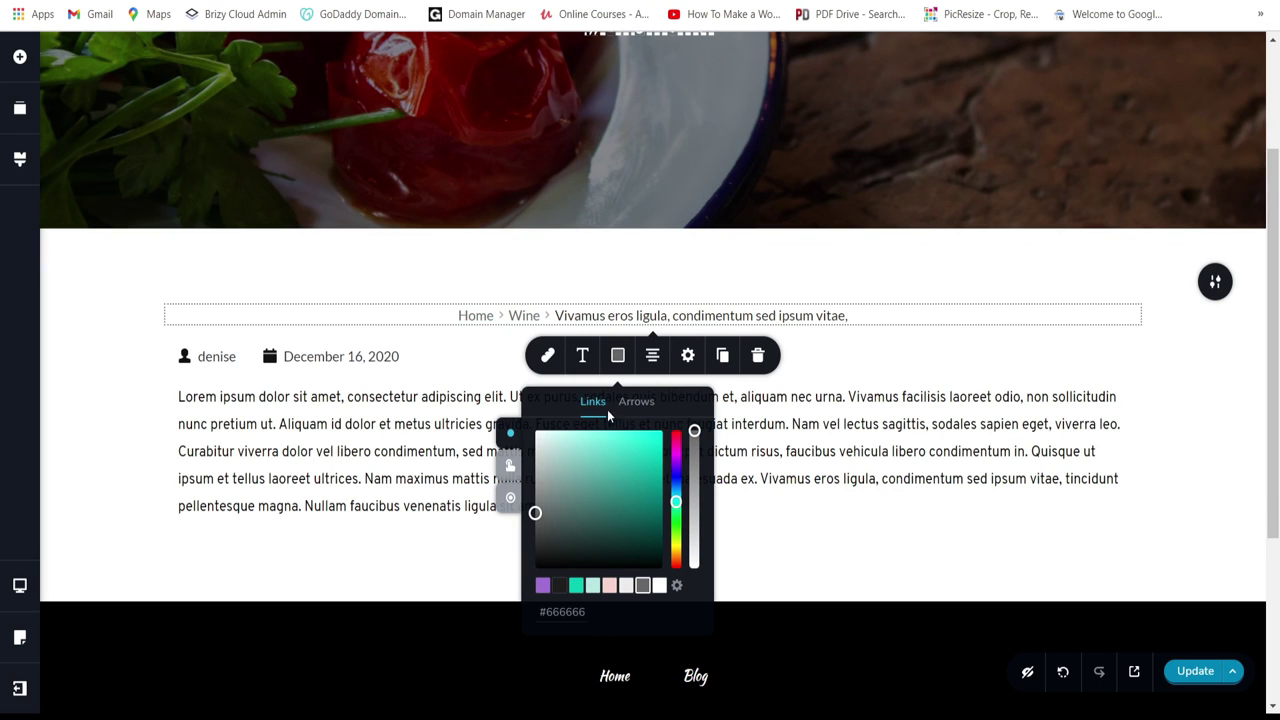
Step: Colour the breadcrumb arrows red (#ff0000) with nearly full opacity and save the template
{"action": "left_click", "coordinate": [638, 402]}
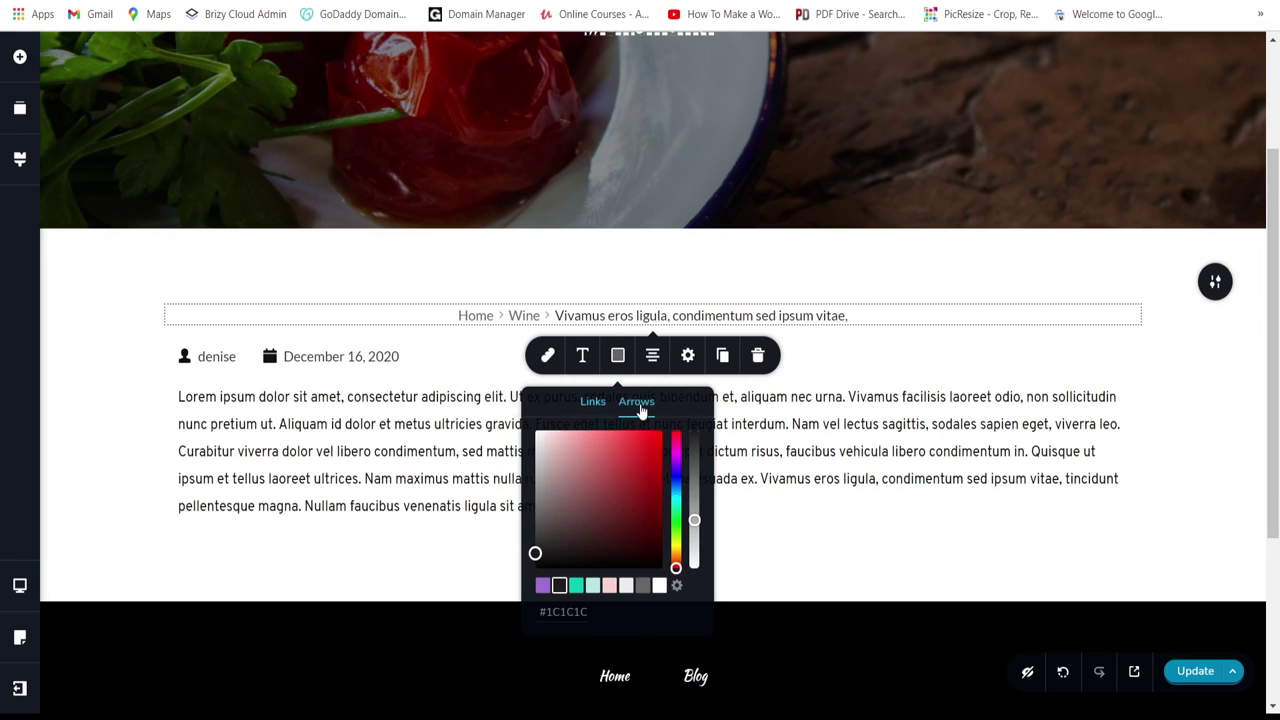
{"action": "left_click", "coordinate": [593, 449]}
{"action": "left_click_drag", "start_coordinate": [593, 449], "coordinate": [683, 435]}
{"action": "left_click_drag", "start_coordinate": [708, 520], "coordinate": [694, 434]}
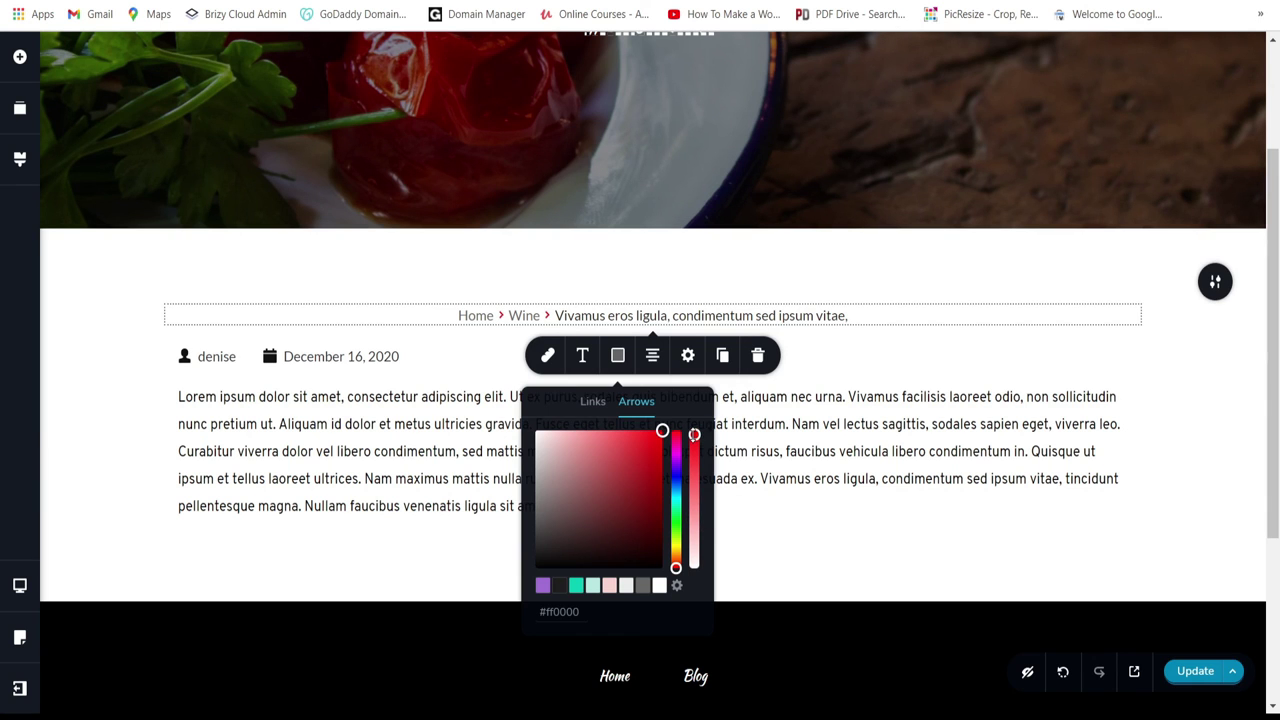
{"action": "left_click", "coordinate": [857, 386]}
{"action": "scroll", "coordinate": [860, 388], "scroll_direction": "down", "scroll_amount": 1}
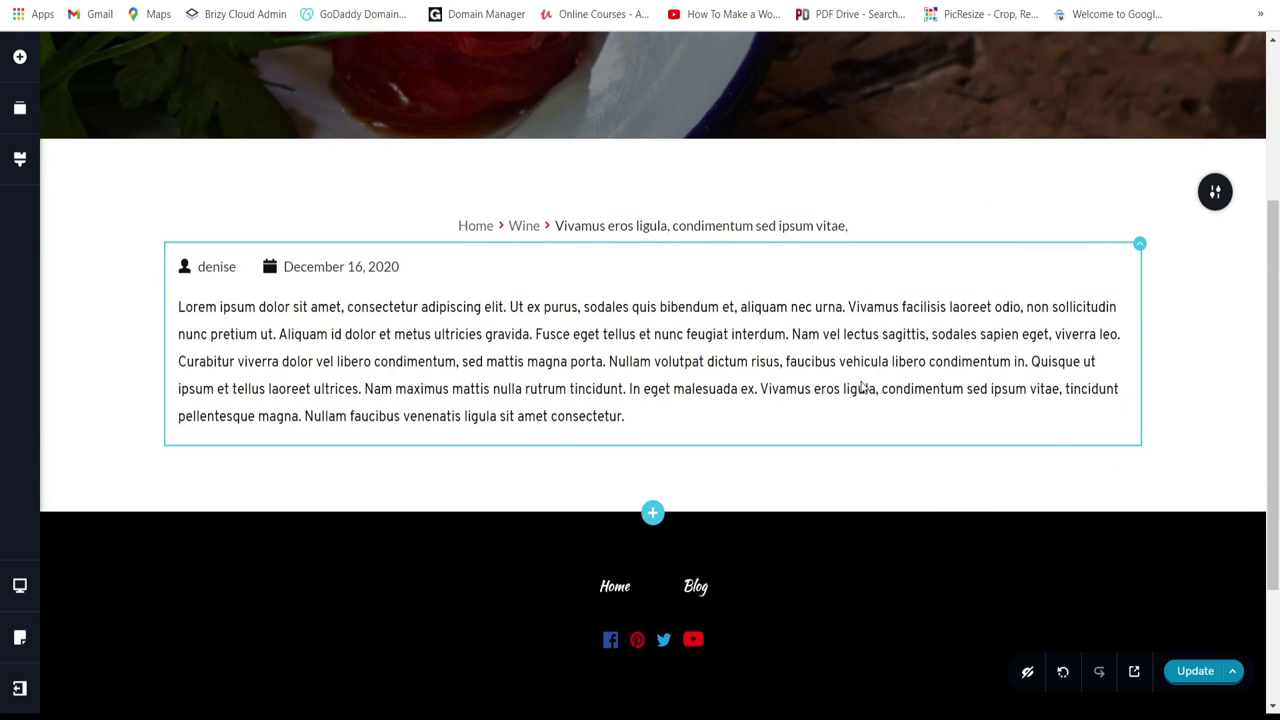
{"action": "left_click", "coordinate": [1199, 678]}
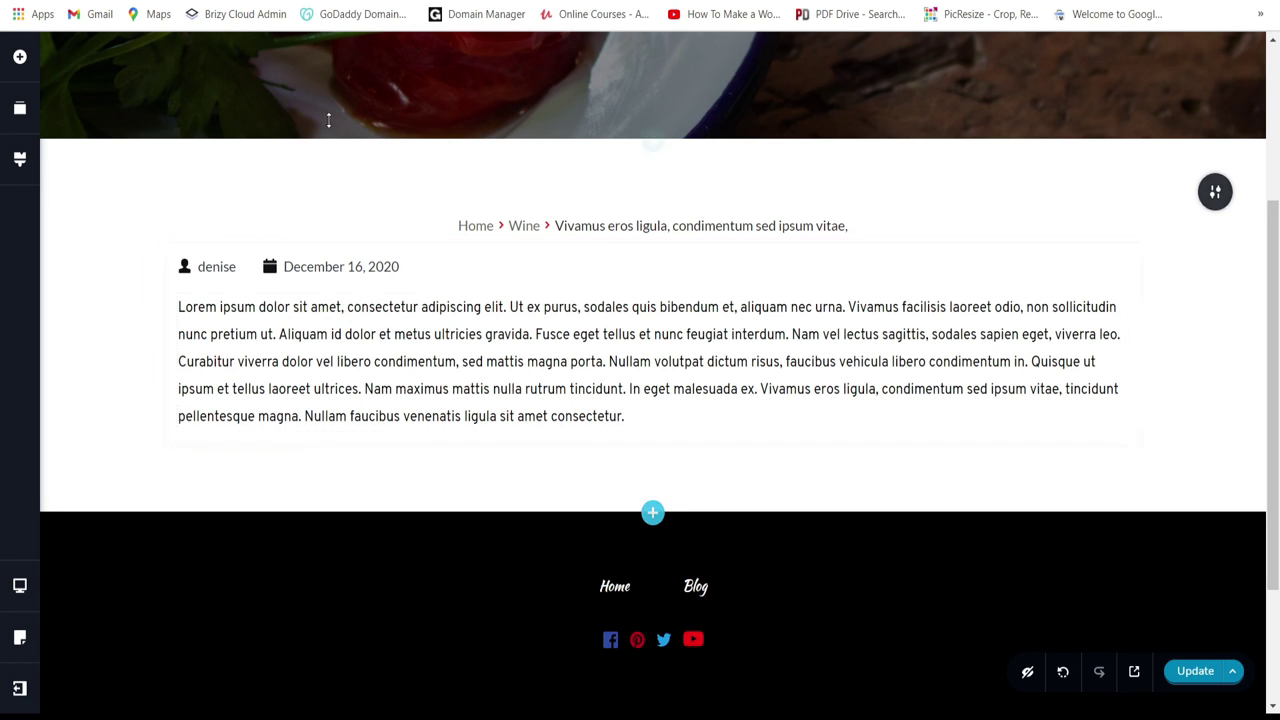
{"action": "left_click", "coordinate": [22, 58]}
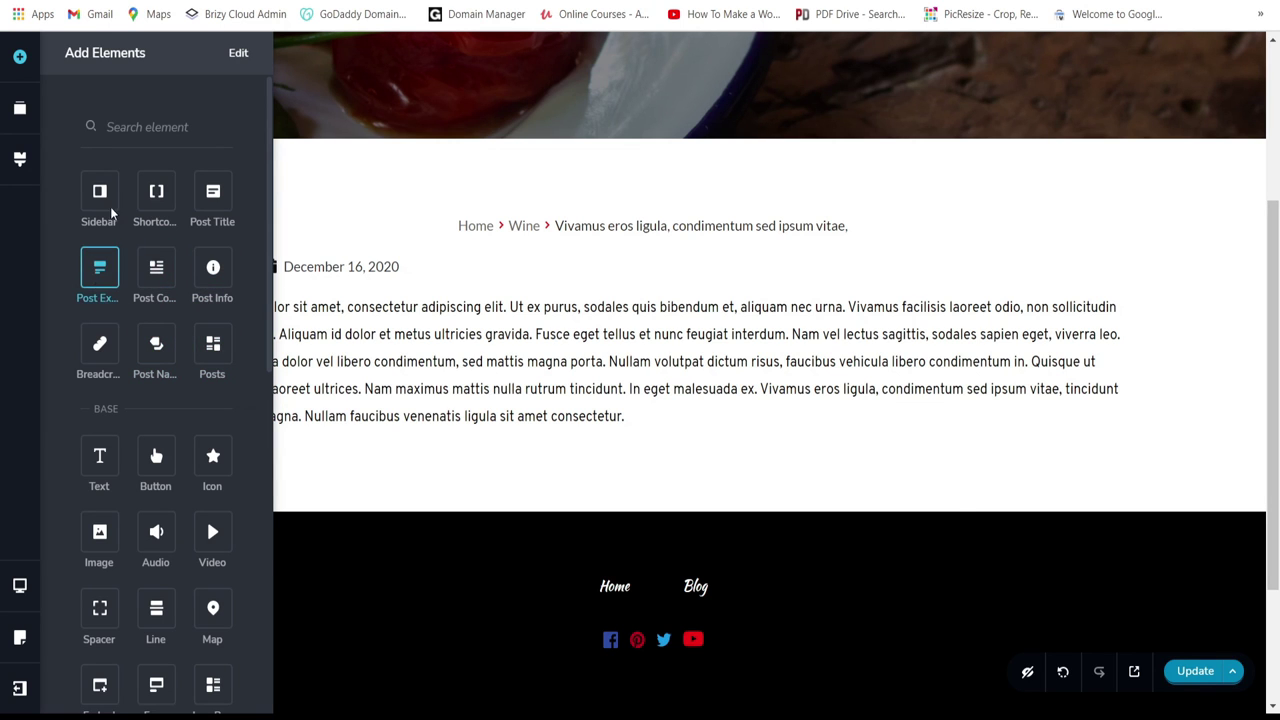
{"action": "mouse_move", "coordinate": [100, 194]}
{"action": "left_mouse_down"}
{"action": "mouse_move", "coordinate": [1149, 346]}
{"action": "mouse_move", "coordinate": [58, 204]}
{"action": "mouse_move", "coordinate": [80, 194]}
{"action": "left_mouse_up"}
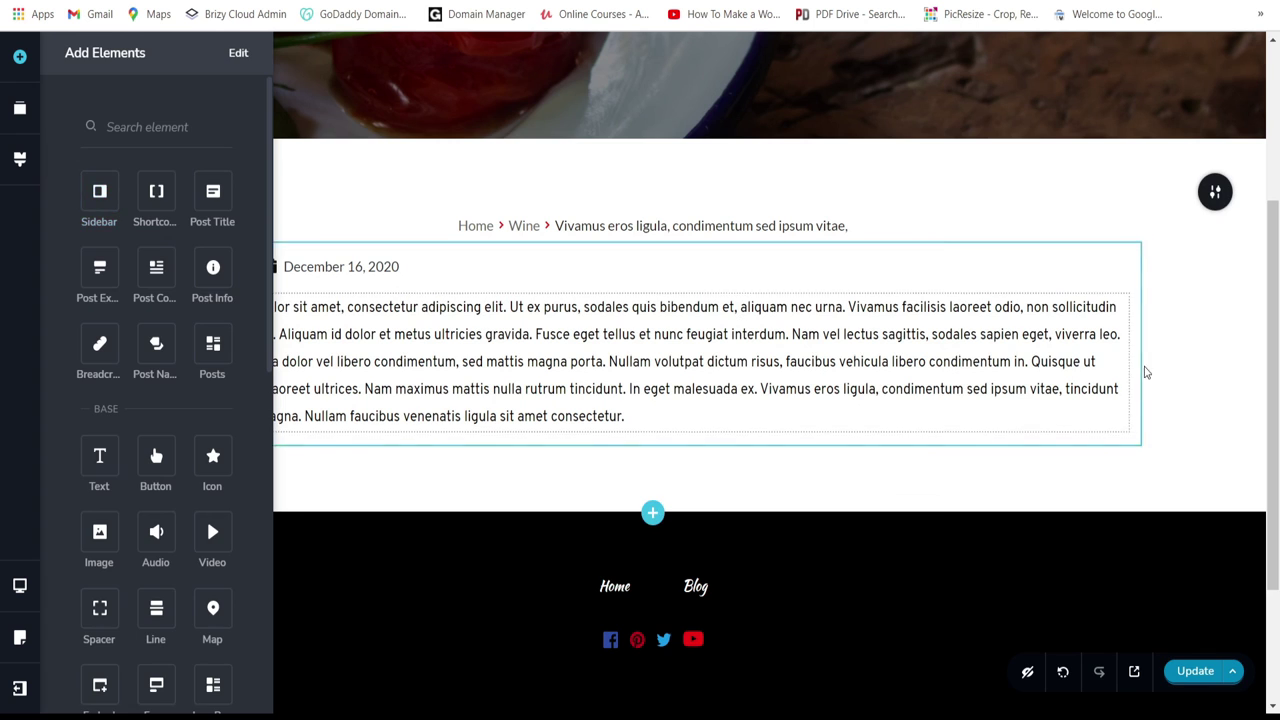
{"action": "left_click", "coordinate": [1143, 371]}
Step: Update the Single Post template
{"action": "scroll", "coordinate": [1120, 698], "scroll_direction": "down", "scroll_amount": 3}
{"action": "left_click", "coordinate": [1192, 673]}
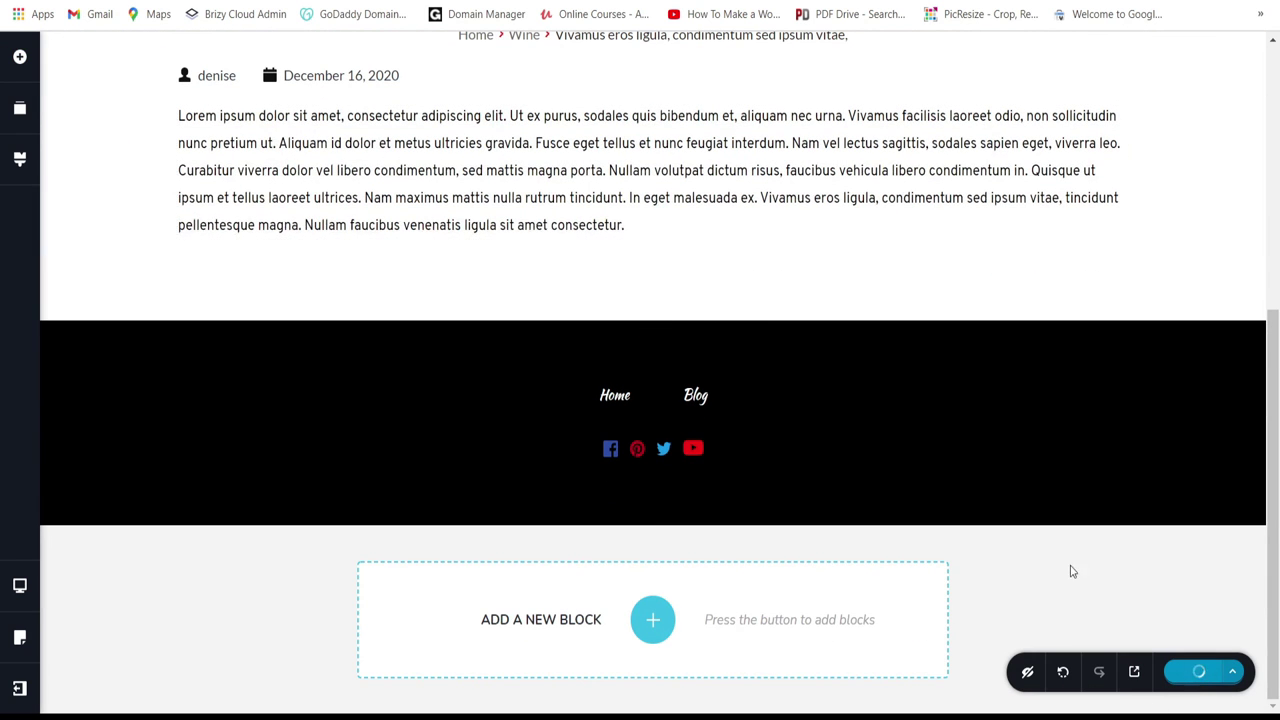
{"action": "scroll", "coordinate": [703, 329], "scroll_direction": "up", "scroll_amount": 4}
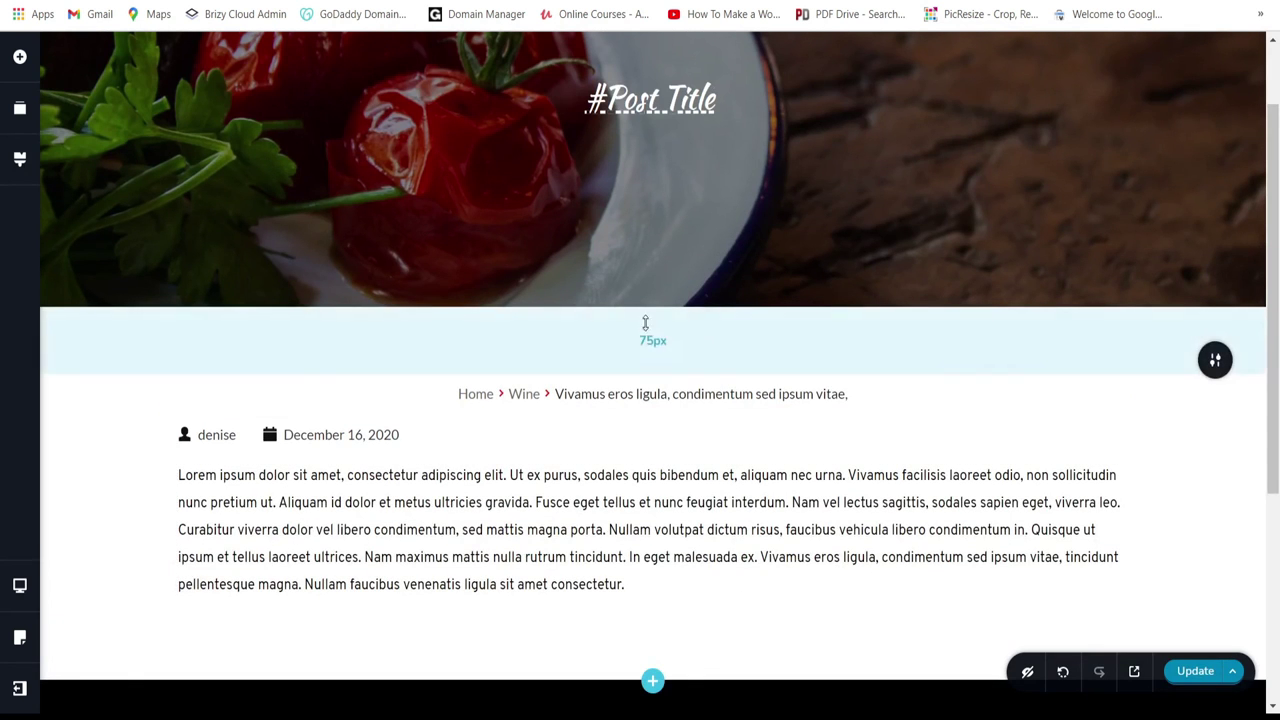
Step: Switch to the live demo site's home page and review it from the header down to the map and footer
{"action": "key", "text": "ctrl+Tab"}
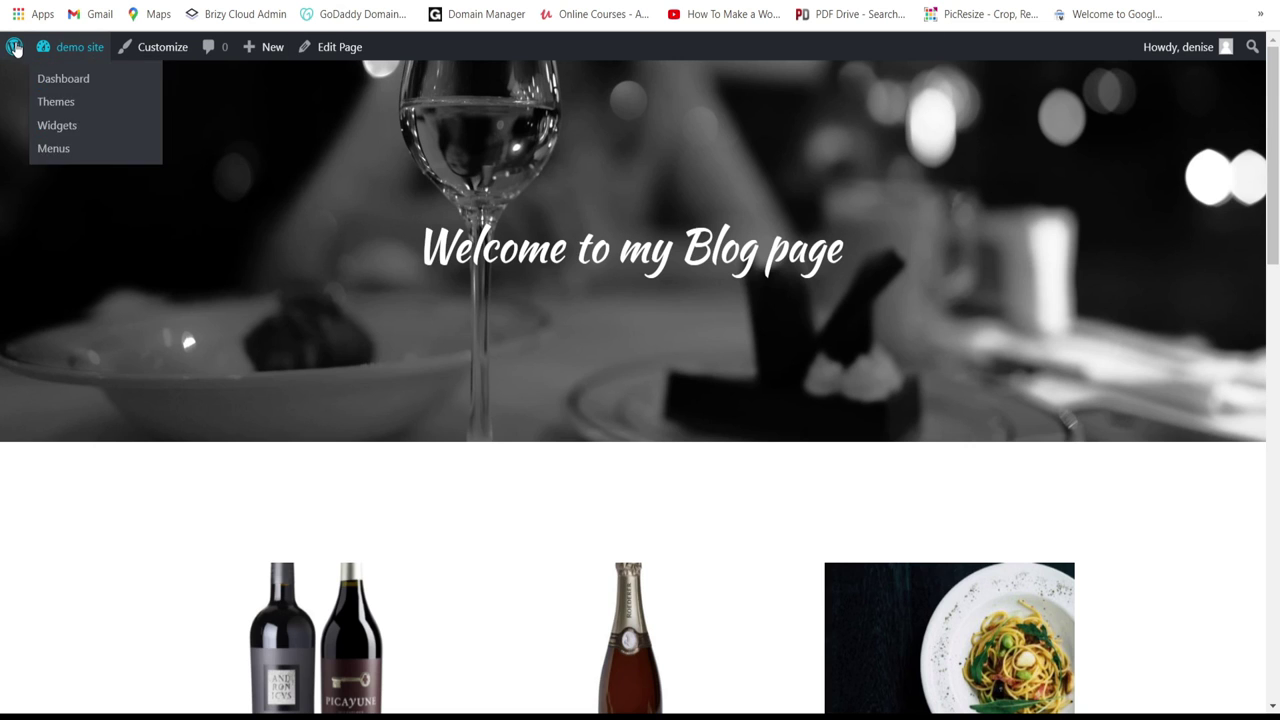
{"action": "mouse_move", "coordinate": [61, 54]}
{"action": "left_click", "coordinate": [63, 75]}
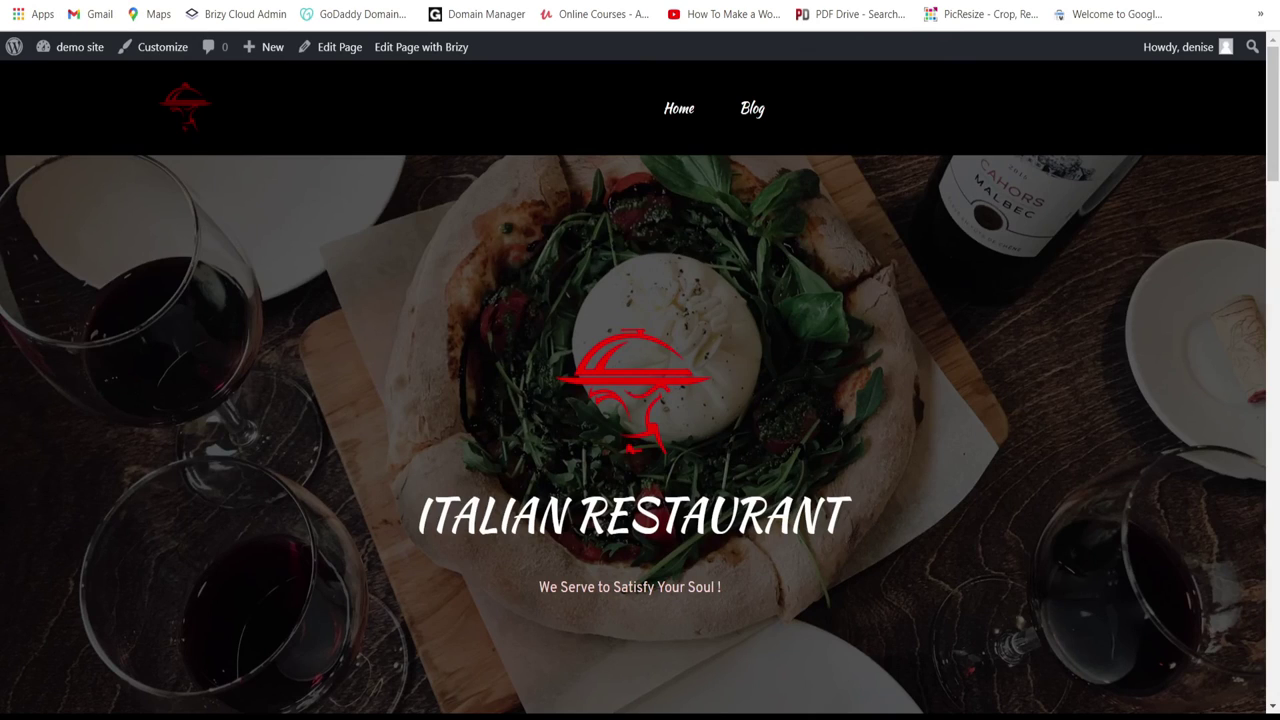
{"action": "scroll", "coordinate": [800, 372], "scroll_direction": "down", "scroll_amount": 15}
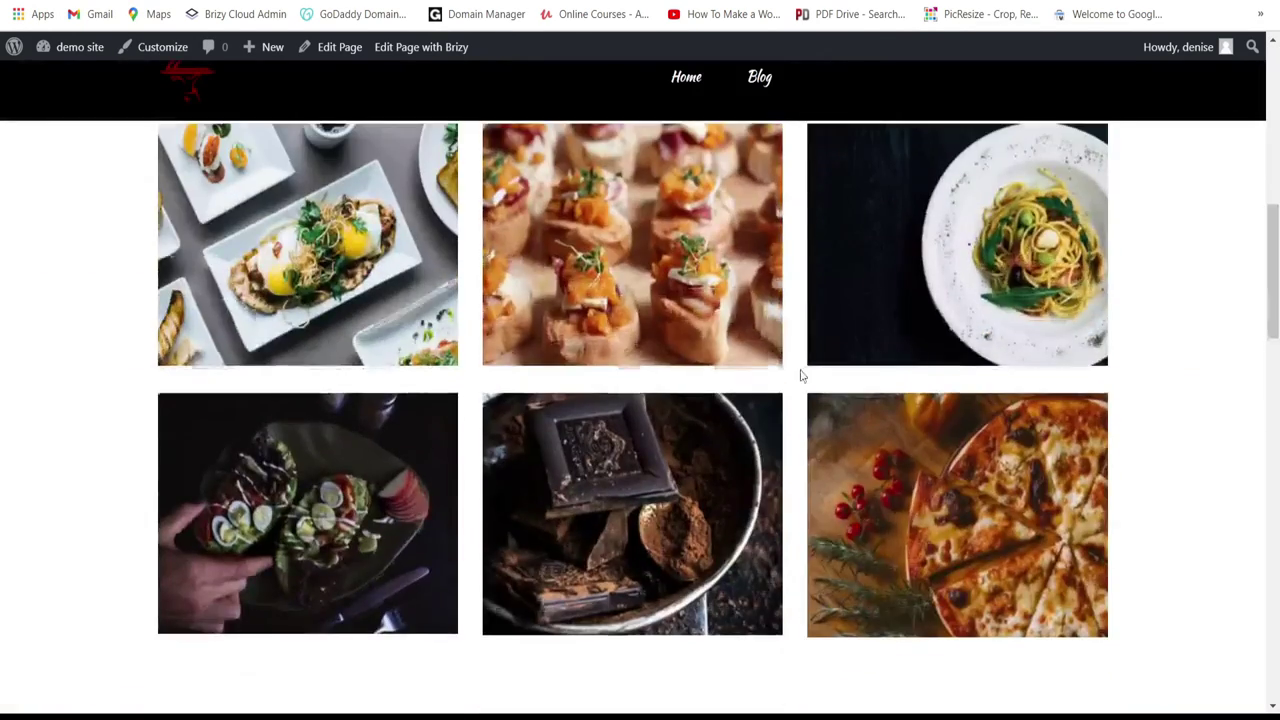
{"action": "scroll", "coordinate": [803, 378], "scroll_direction": "down", "scroll_amount": 8}
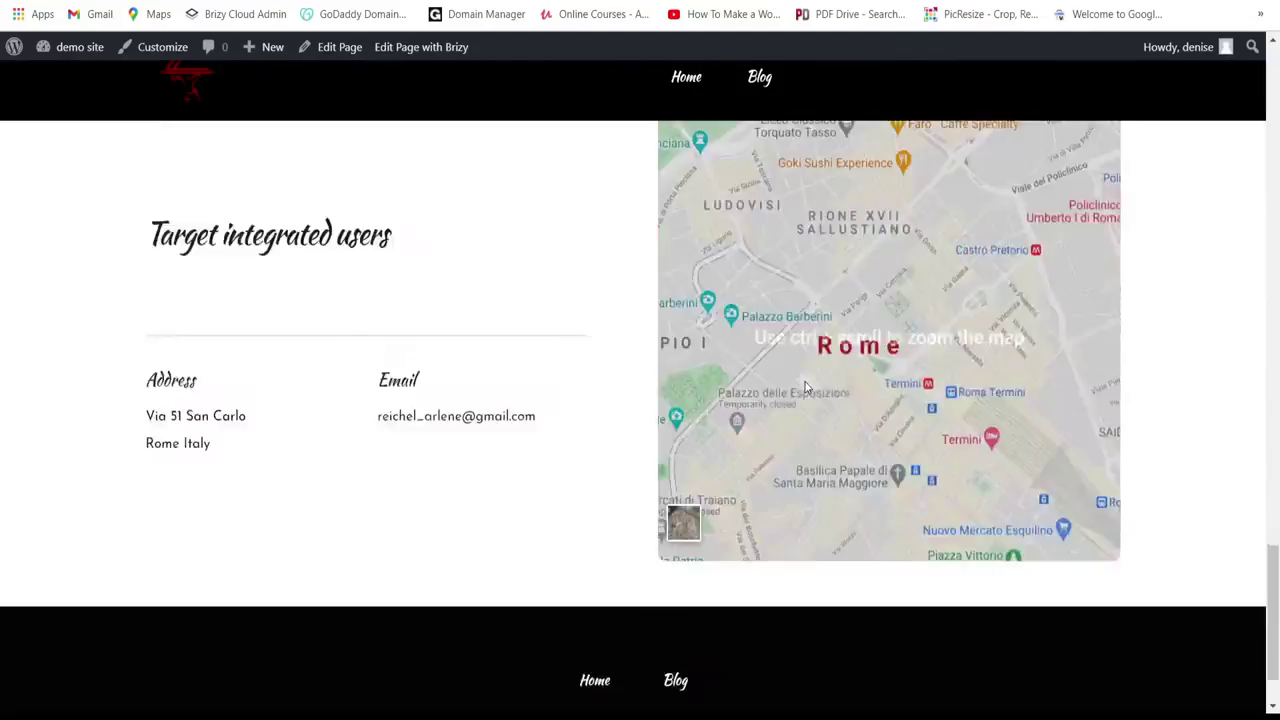
{"action": "scroll", "coordinate": [804, 380], "scroll_direction": "up", "scroll_amount": 9}
{"action": "scroll", "coordinate": [806, 387], "scroll_direction": "up", "scroll_amount": 15}
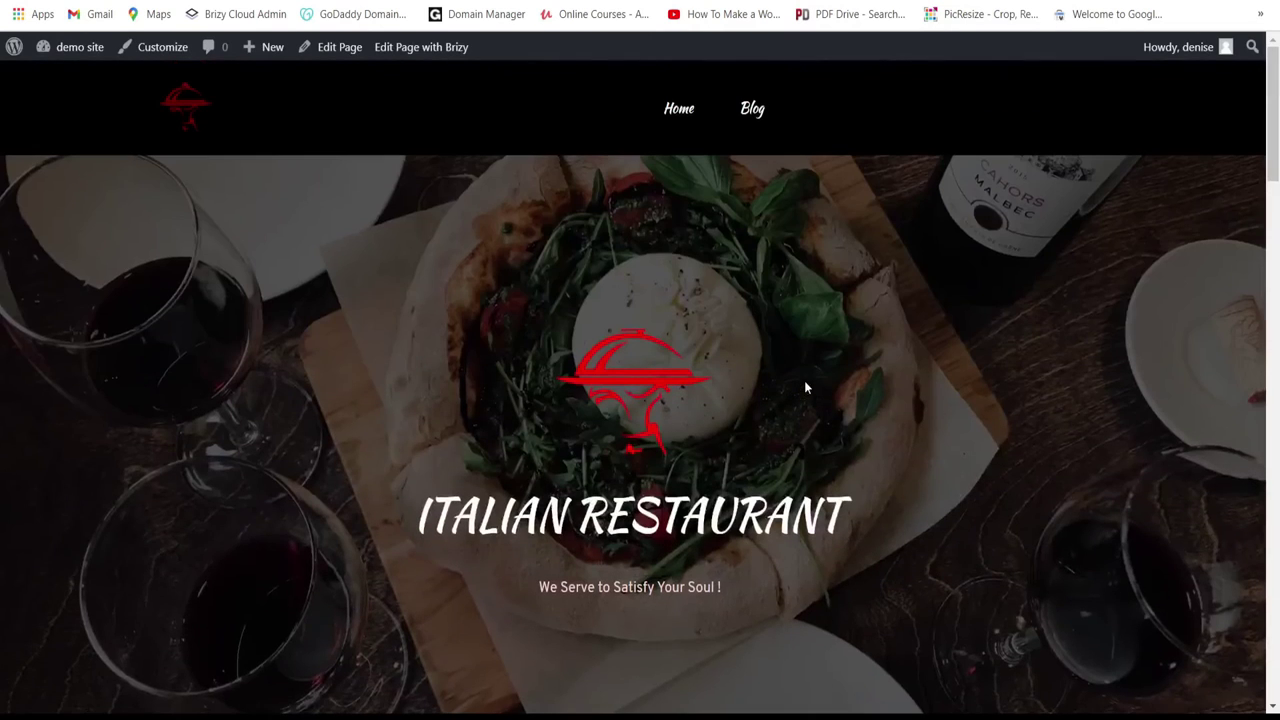
Step: Open the Blog page from the site menu and review its banner and post grid
{"action": "left_click", "coordinate": [752, 110]}
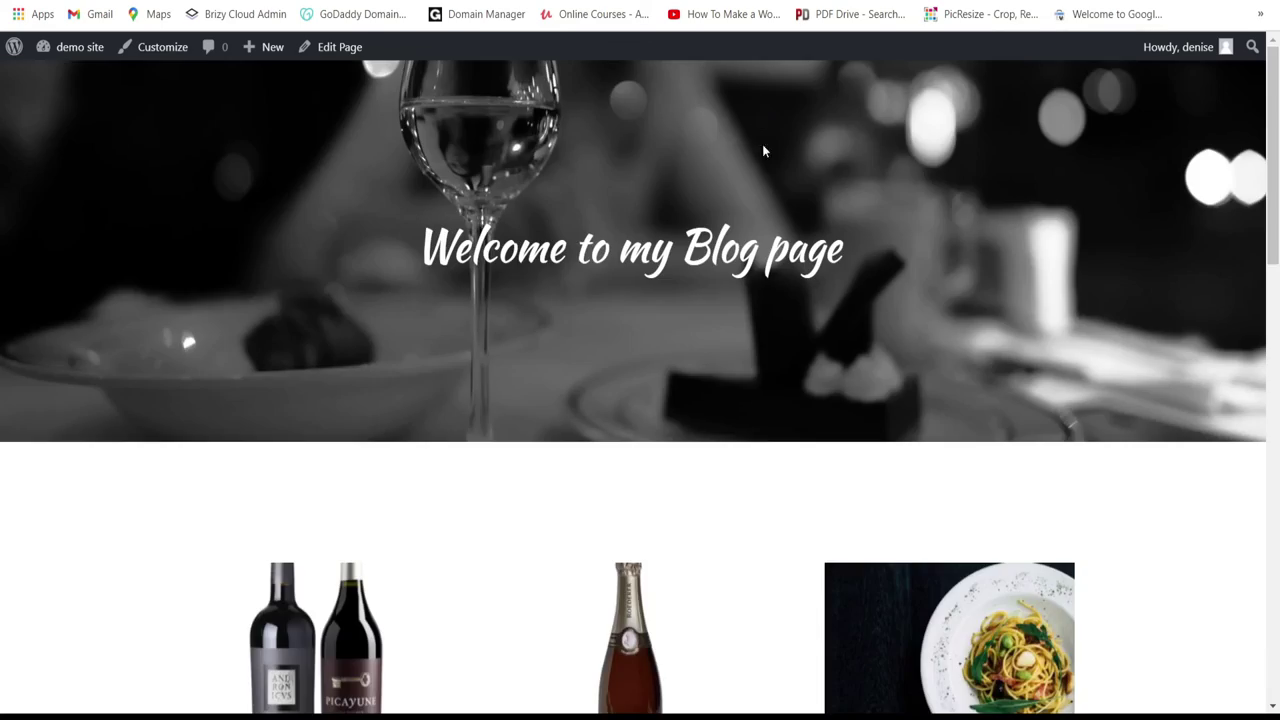
{"action": "scroll", "coordinate": [770, 170], "scroll_direction": "down", "scroll_amount": 10}
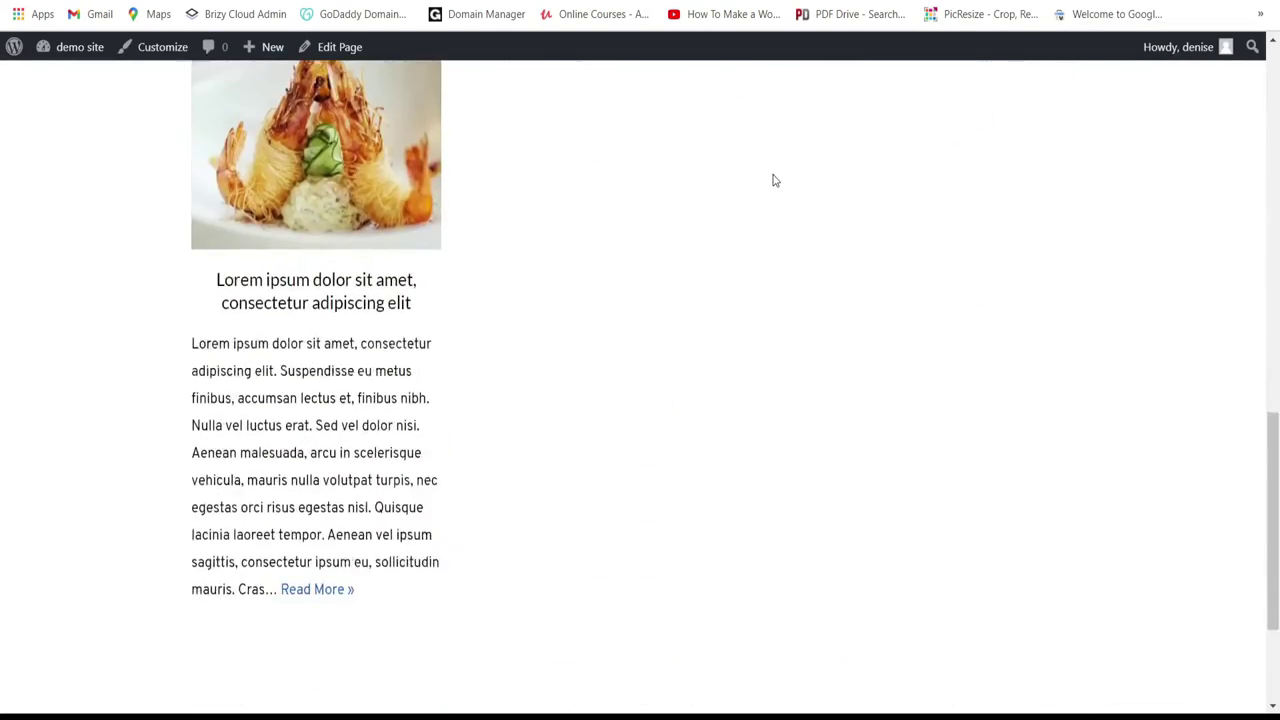
{"action": "scroll", "coordinate": [771, 177], "scroll_direction": "up", "scroll_amount": 5}
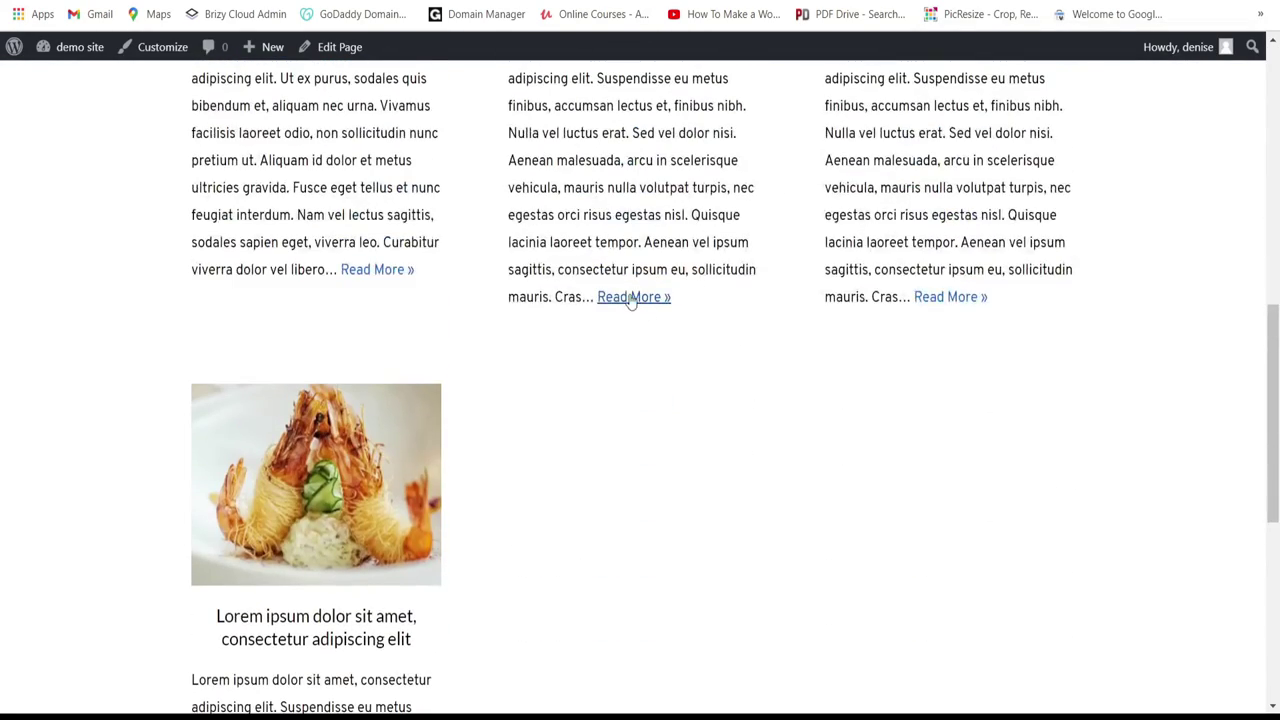
{"action": "scroll", "coordinate": [656, 308], "scroll_direction": "up", "scroll_amount": 4}
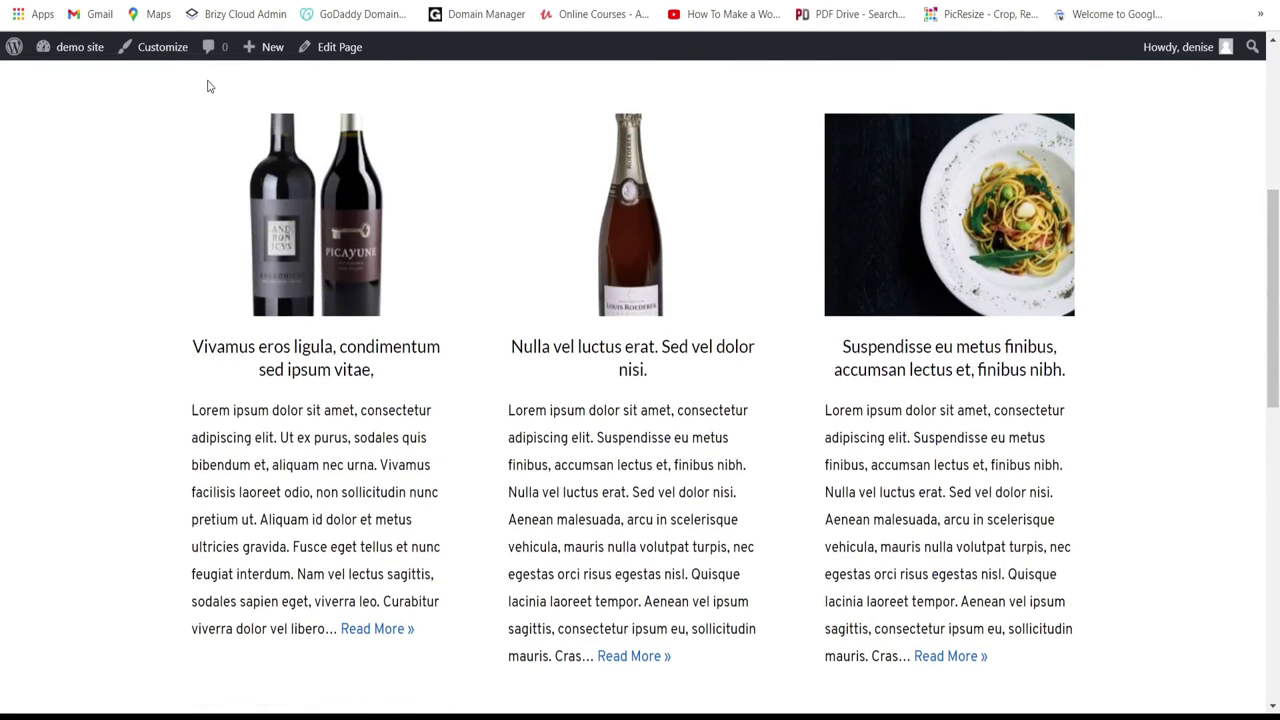
{"action": "scroll", "coordinate": [670, 378], "scroll_direction": "up", "scroll_amount": 5}
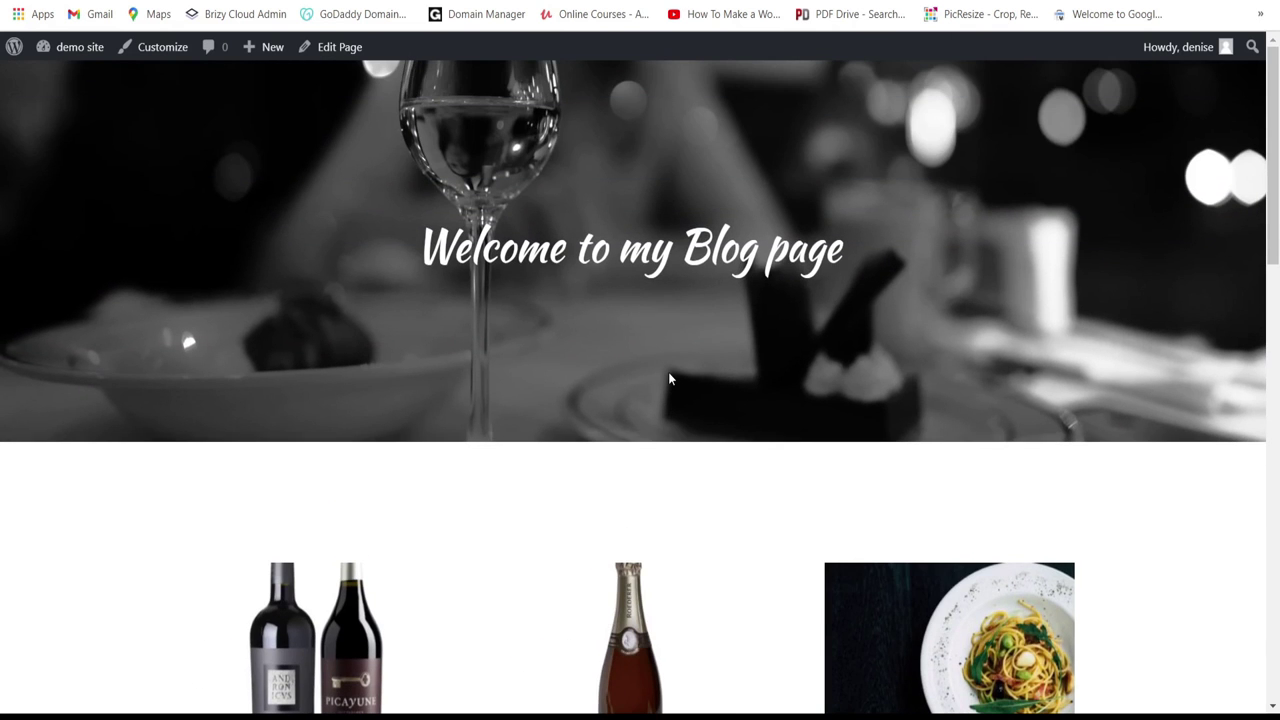
{"action": "scroll", "coordinate": [670, 378], "scroll_direction": "down", "scroll_amount": 10}
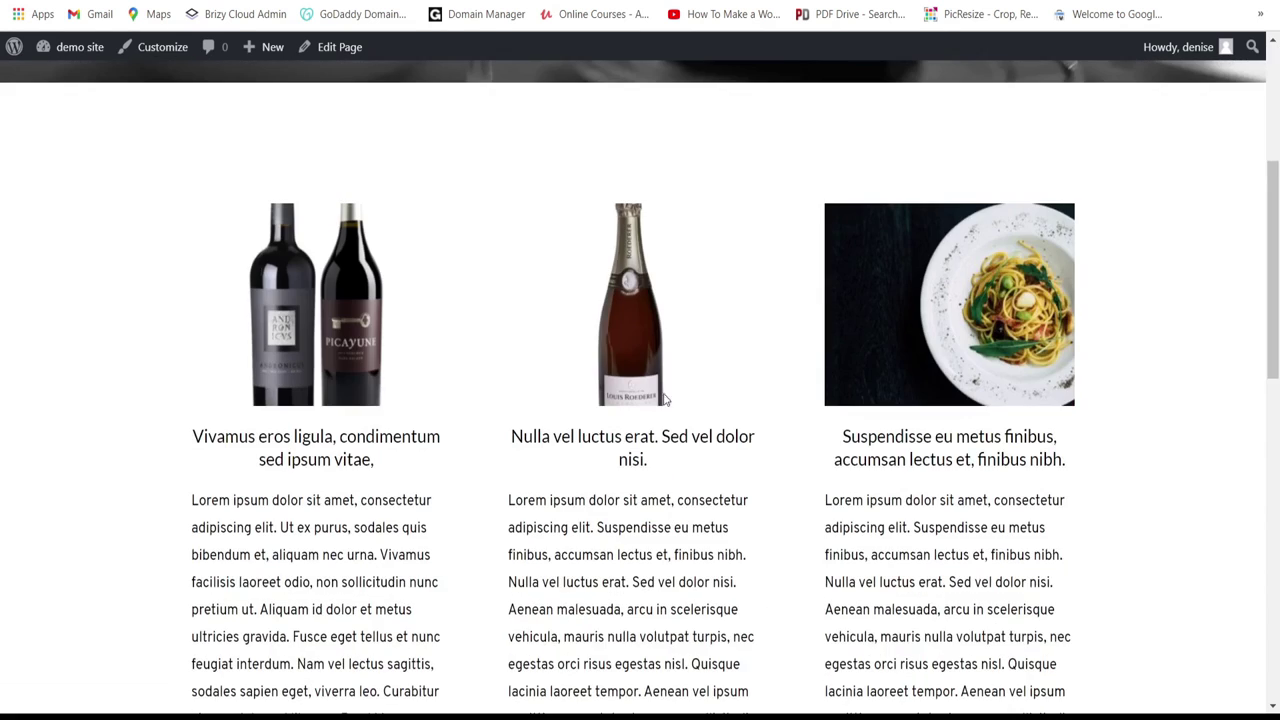
{"action": "scroll", "coordinate": [850, 440], "scroll_direction": "up", "scroll_amount": 2}
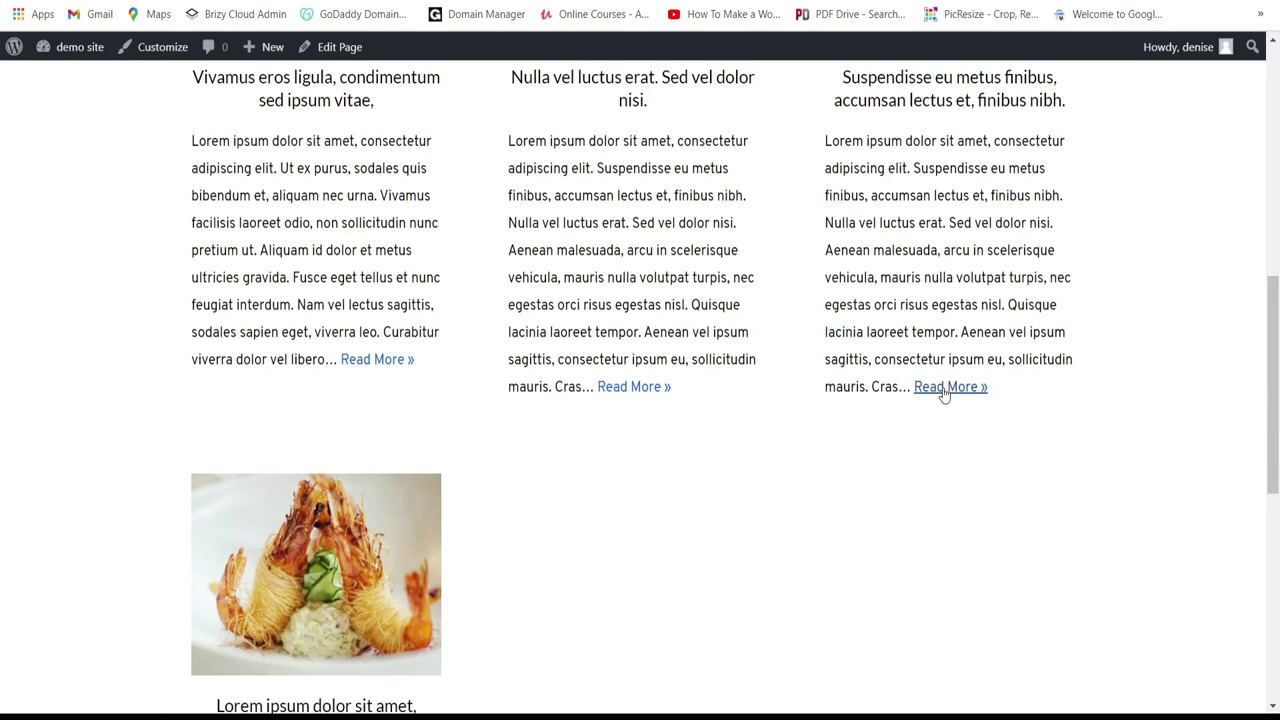
Step: Open the full "Vivamus eros ligula, condimentum sed ipsum vitae," post and check its banner, breadcrumbs, post info, content and footer
{"action": "left_click", "coordinate": [944, 388]}
{"action": "scroll", "coordinate": [944, 394], "scroll_direction": "down", "scroll_amount": 3}
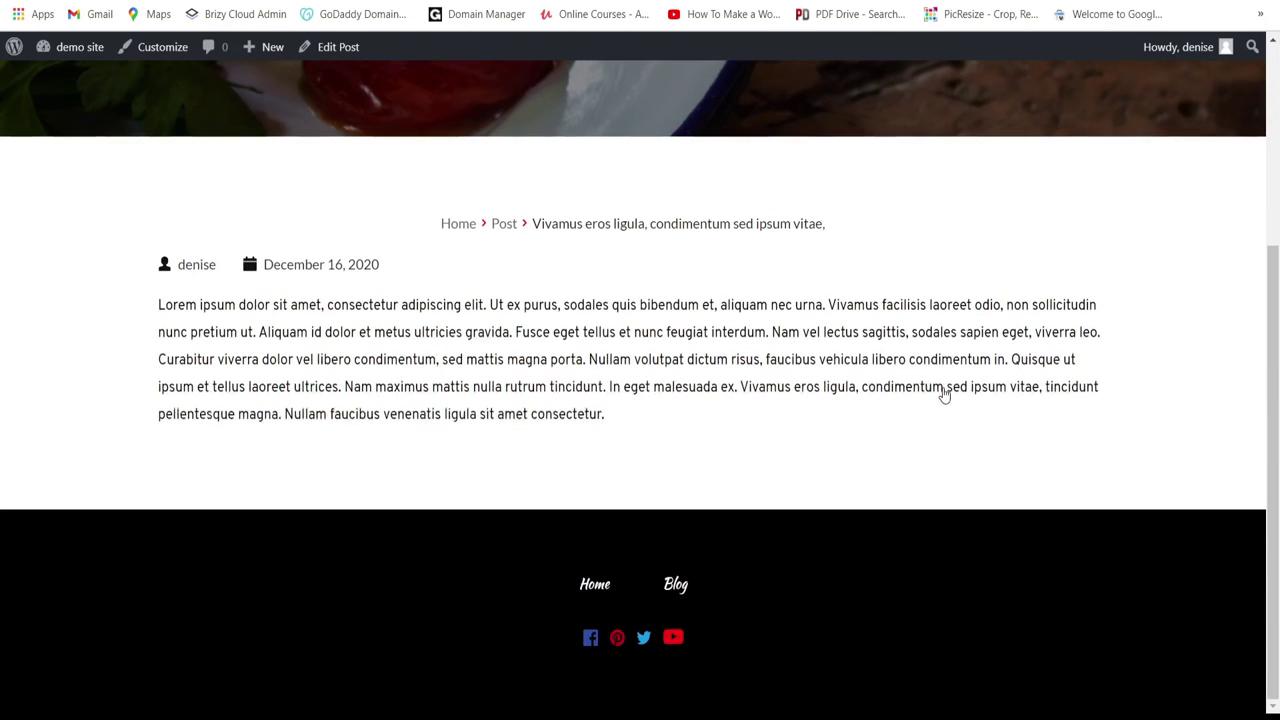
{"action": "scroll", "coordinate": [944, 394], "scroll_direction": "up", "scroll_amount": 3}
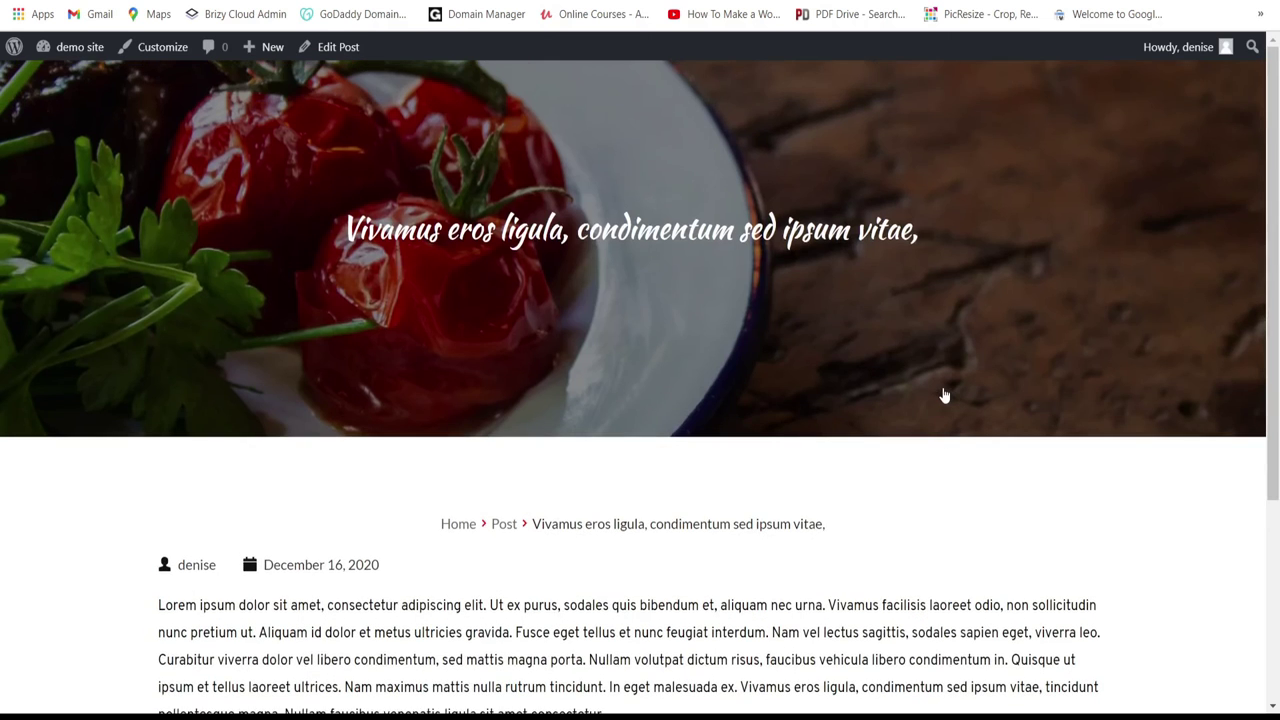